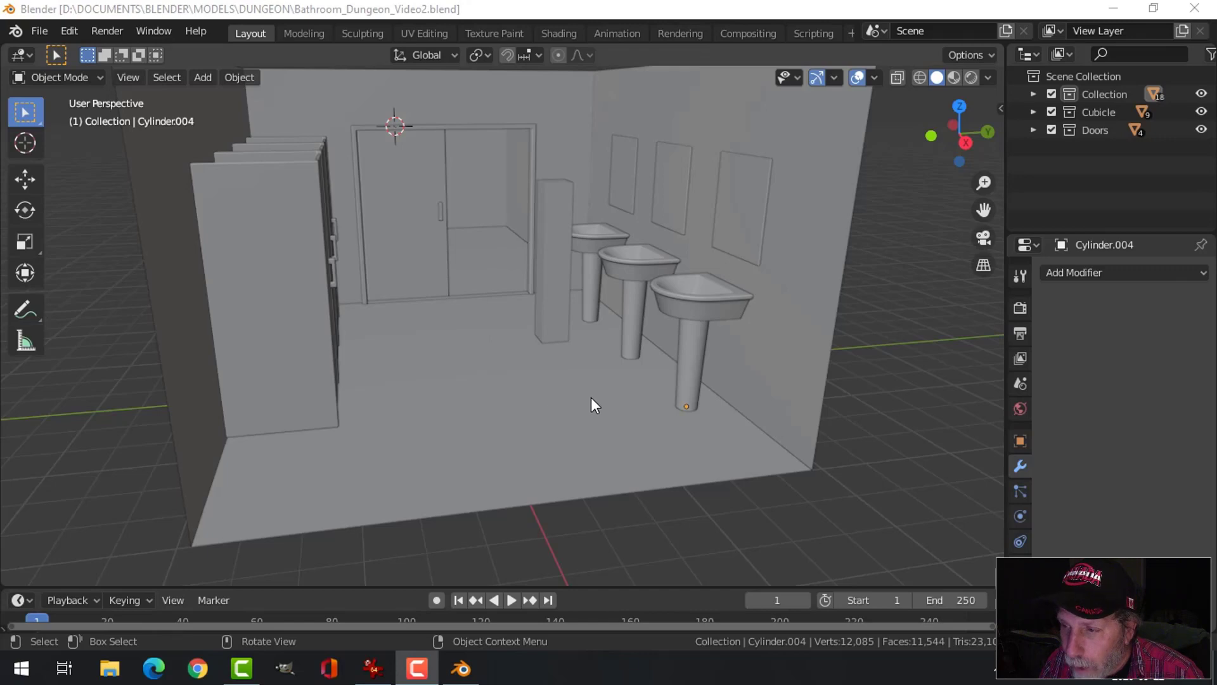
Open the basin of the sink nearest the room's open side for mesh editing and clear its selection.
scroll(659, 400, "up", 2)
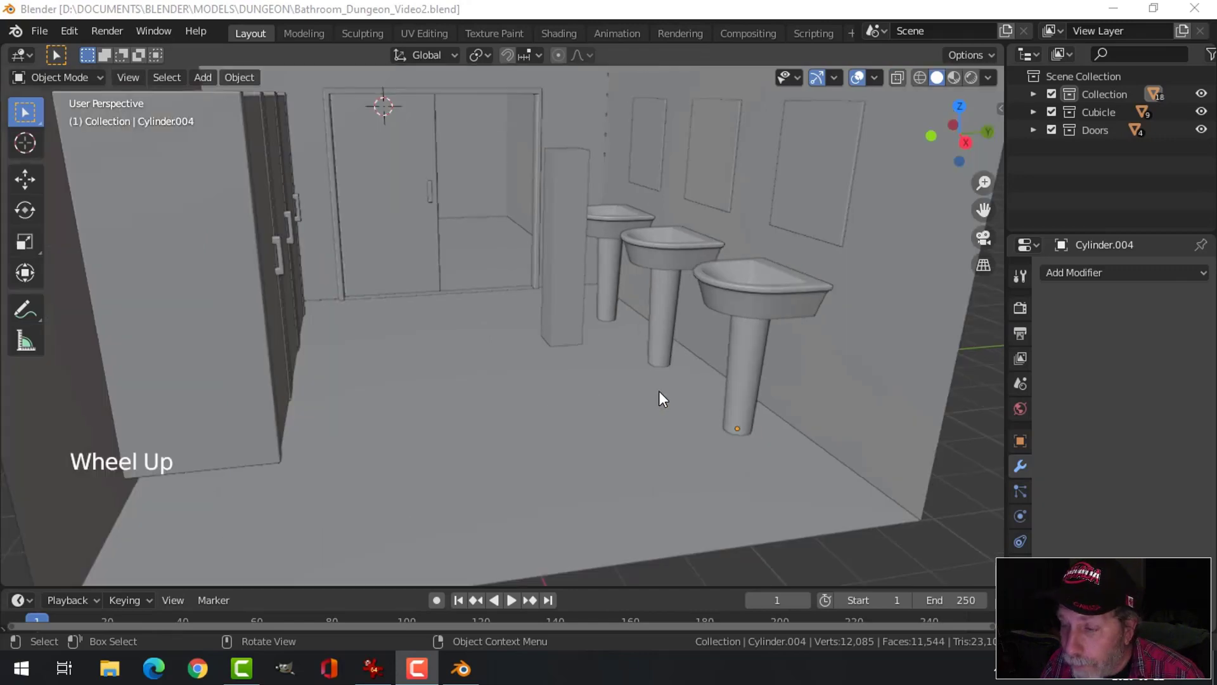
middle_click_drag(744, 355, 663, 299)
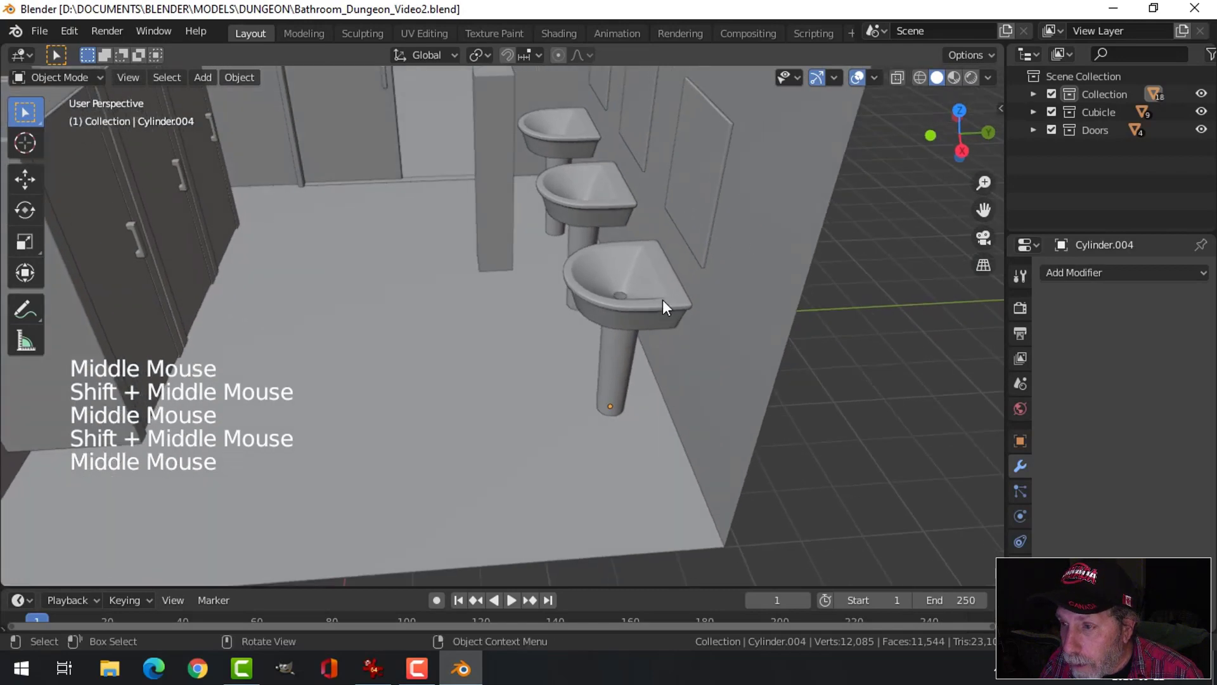
left_click(658, 276)
key("Tab")
scroll(677, 283, "up", 2)
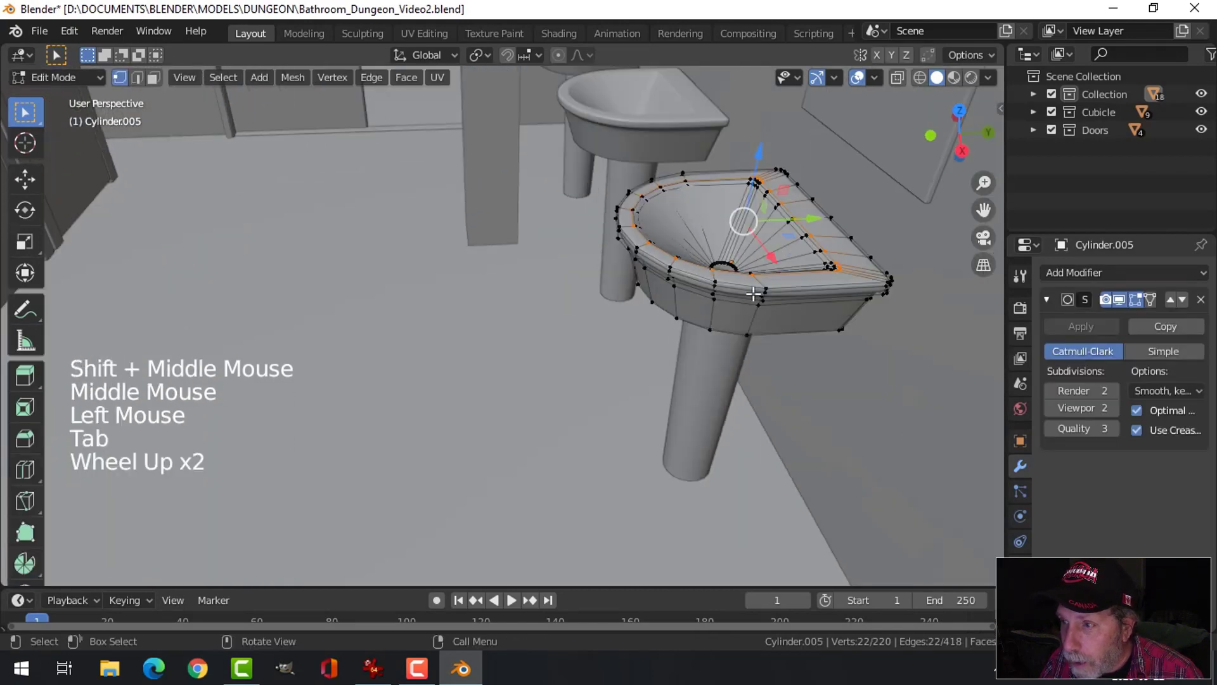
key("alt+a")
middle_click_drag(794, 258, 719, 291, "shift")
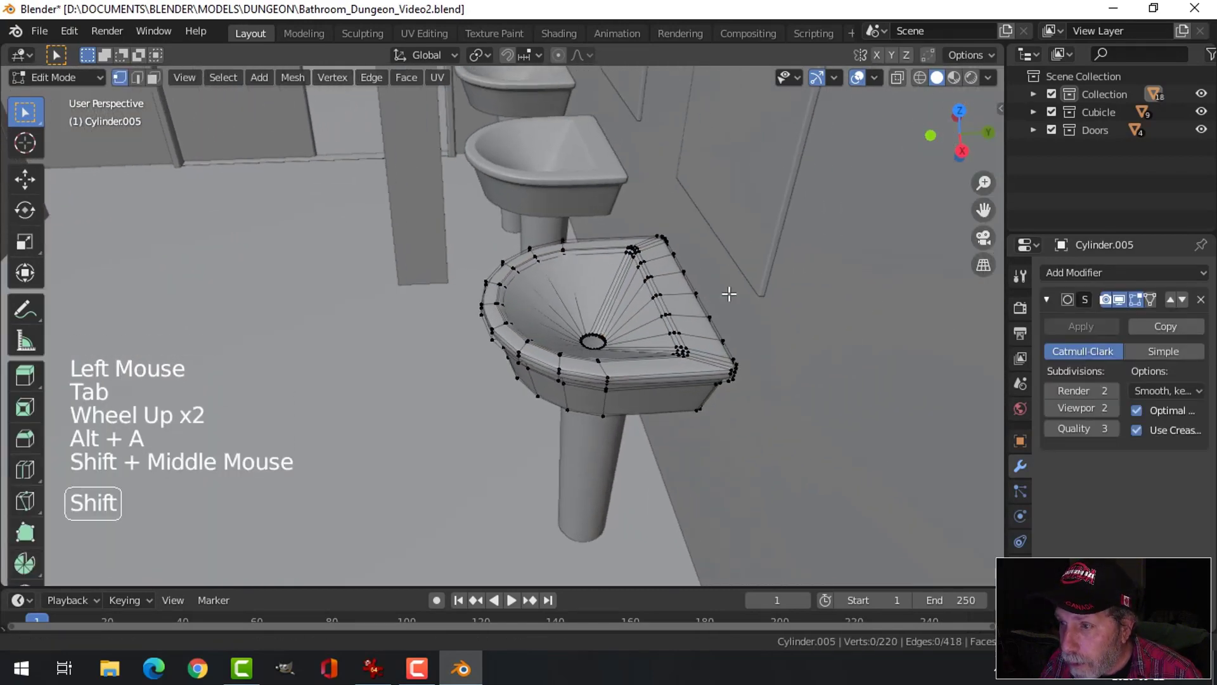
Snap the 3D cursor to the middle edge on the sink's flat back ledge, then return to Object Mode.
key("2")
left_click(687, 286)
key("alt+a")
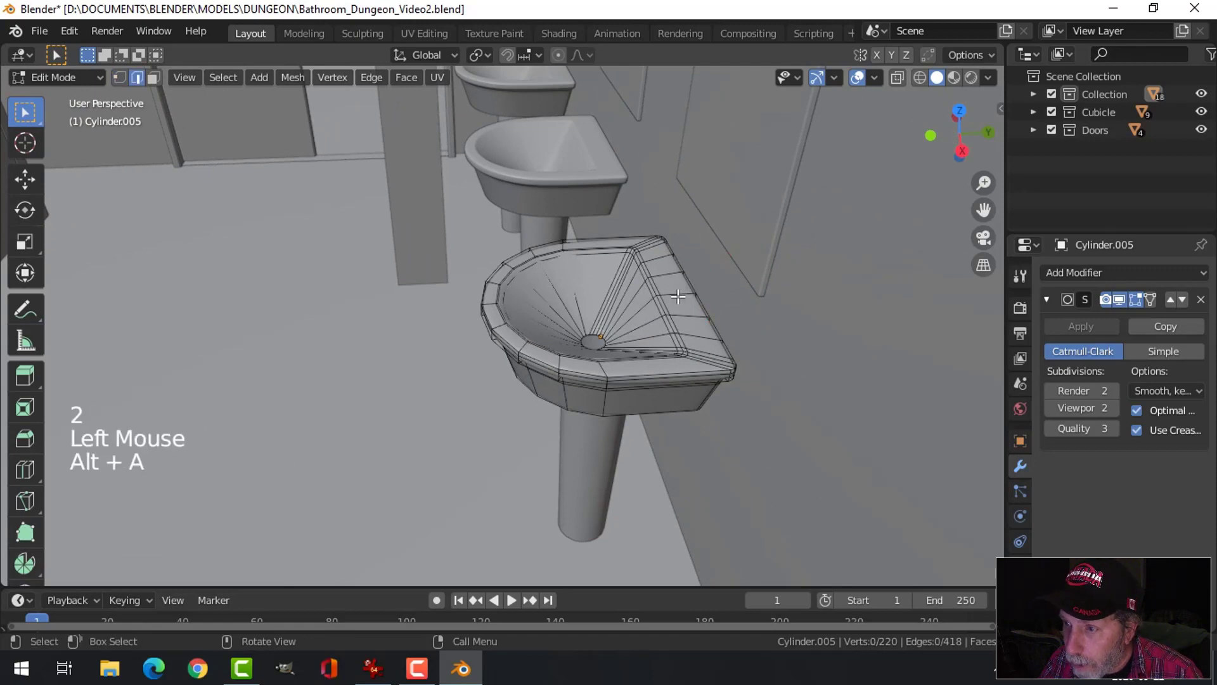
left_click(687, 286)
middle_click_drag(724, 409, 707, 341, "shift")
key("shift+s")
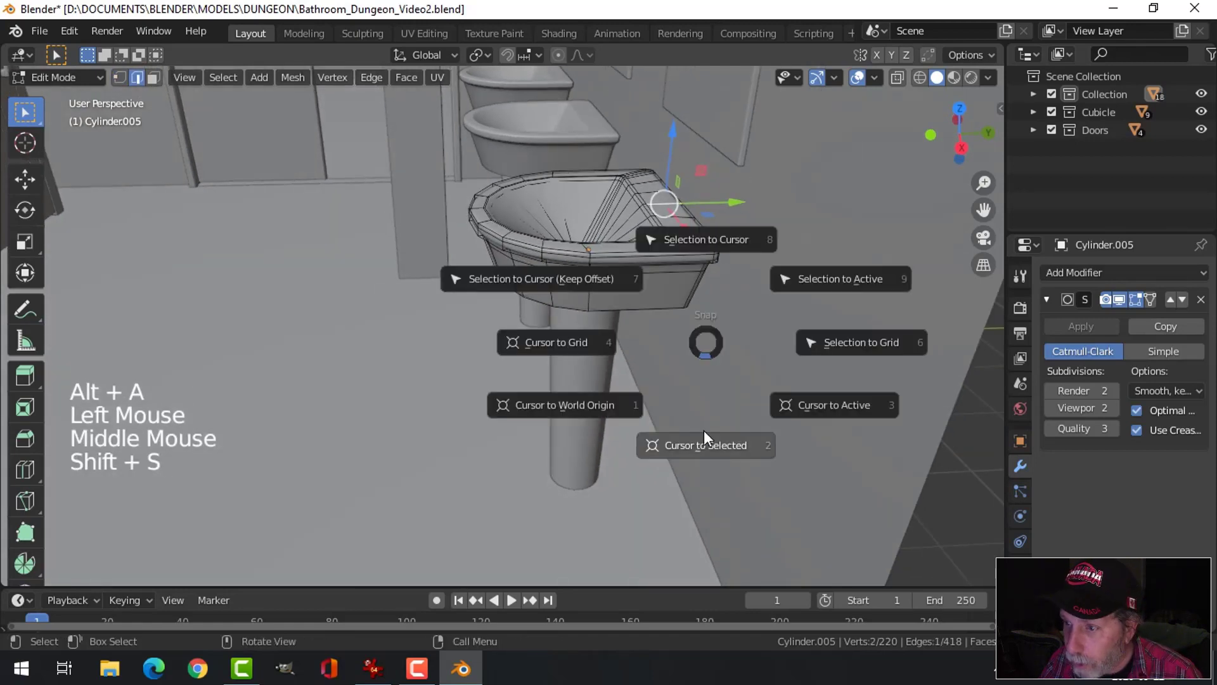
left_click(703, 429)
key("alt+a")
key("Tab")
Add a mesh circle with 12 vertices at the 3D cursor on the sink's back ledge.
key("a")
mouse_move(692, 321)
middle_mouse_down()
mouse_move(685, 356)
mouse_move(649, 313)
mouse_move(687, 321)
middle_mouse_up()
key("alt+a")
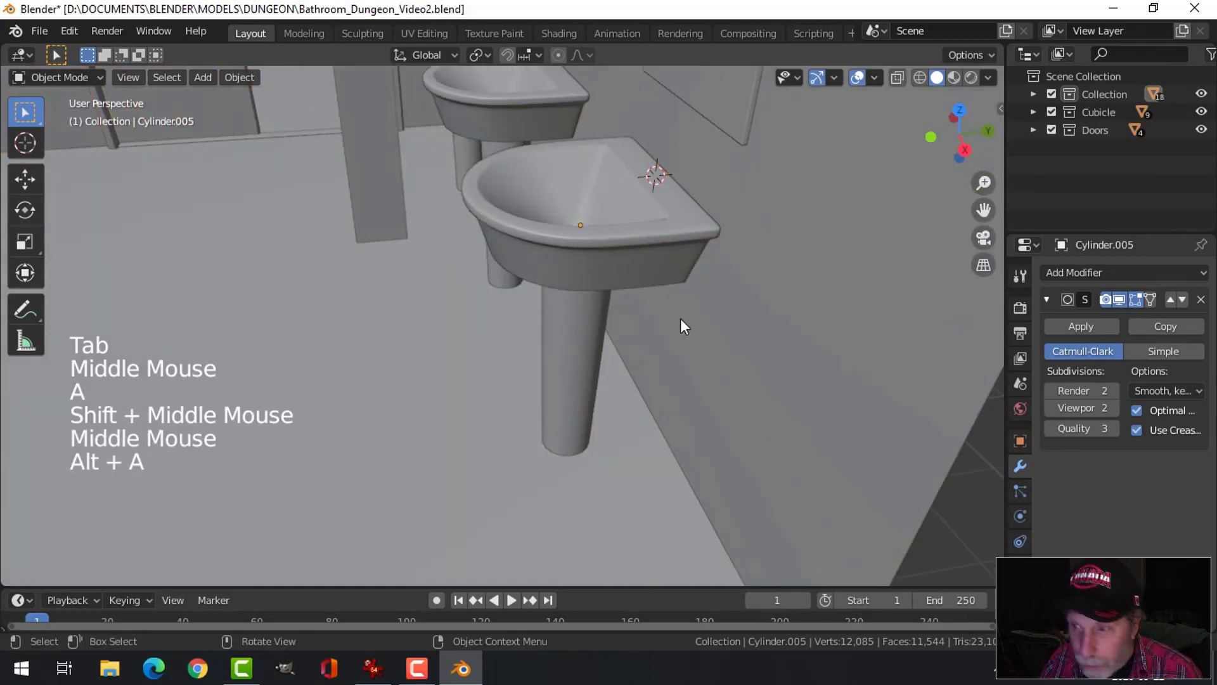
key("shift+a")
mouse_move(672, 286)
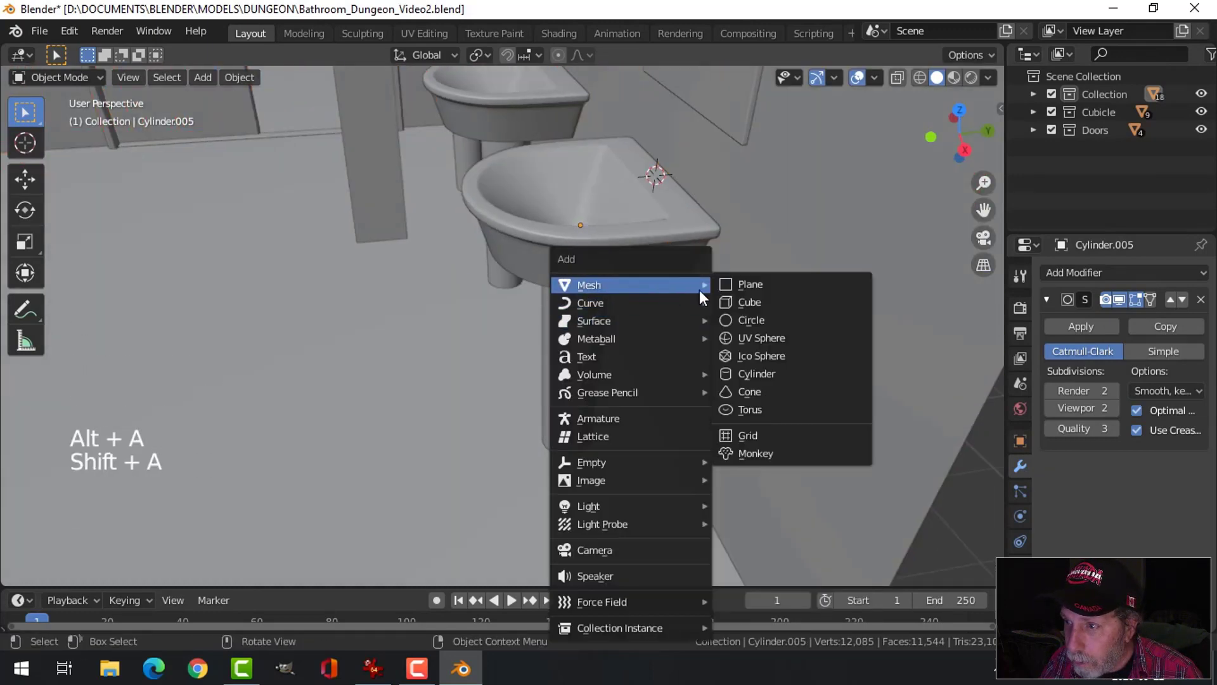
left_click(735, 320)
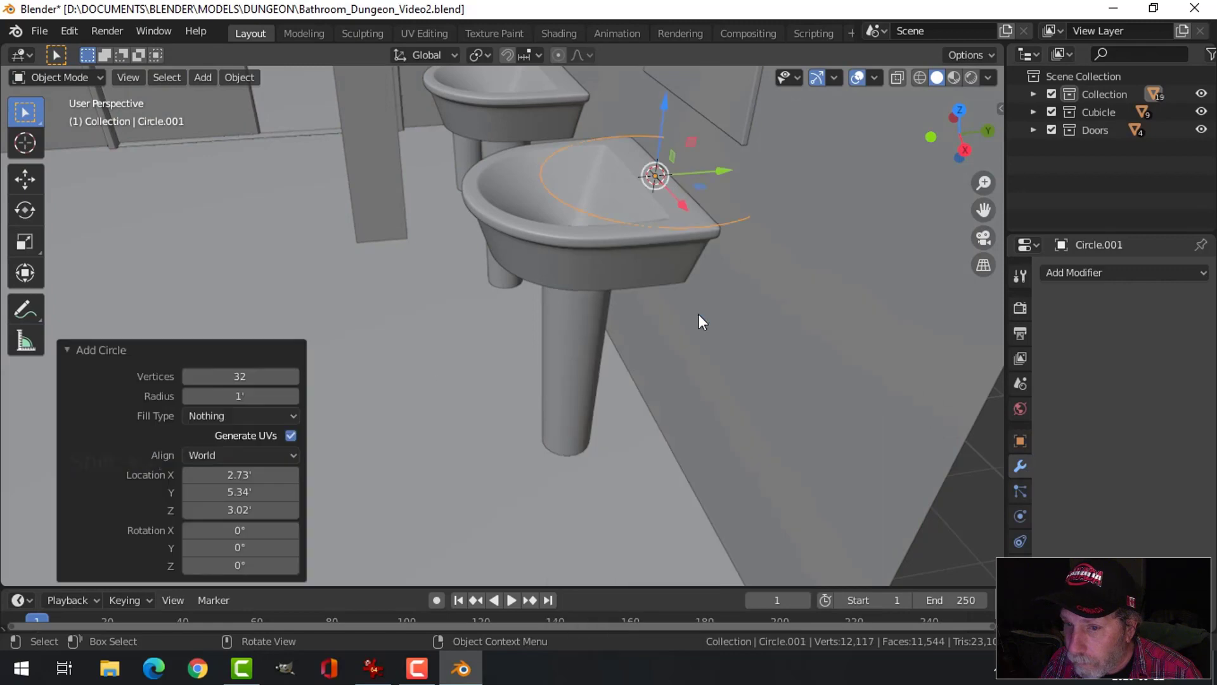
left_click(248, 378)
key("Return")
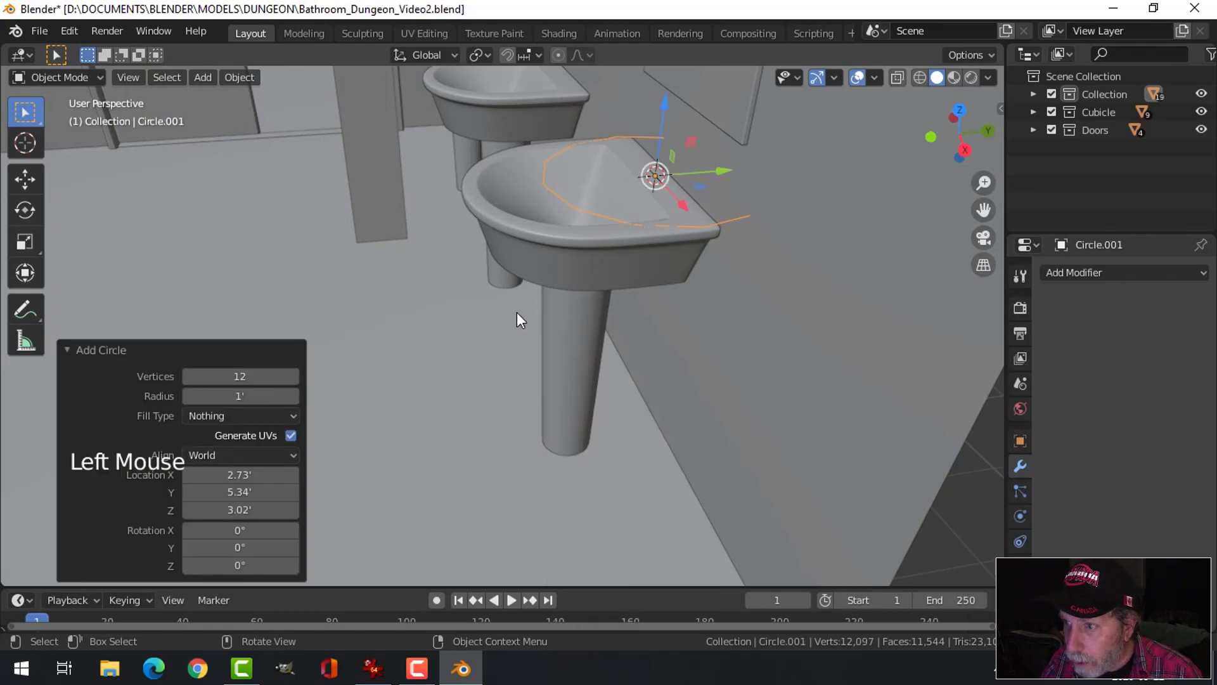
Scale the circle's mesh down to about 0.134 in Edit Mode.
key("Tab")
key("s")
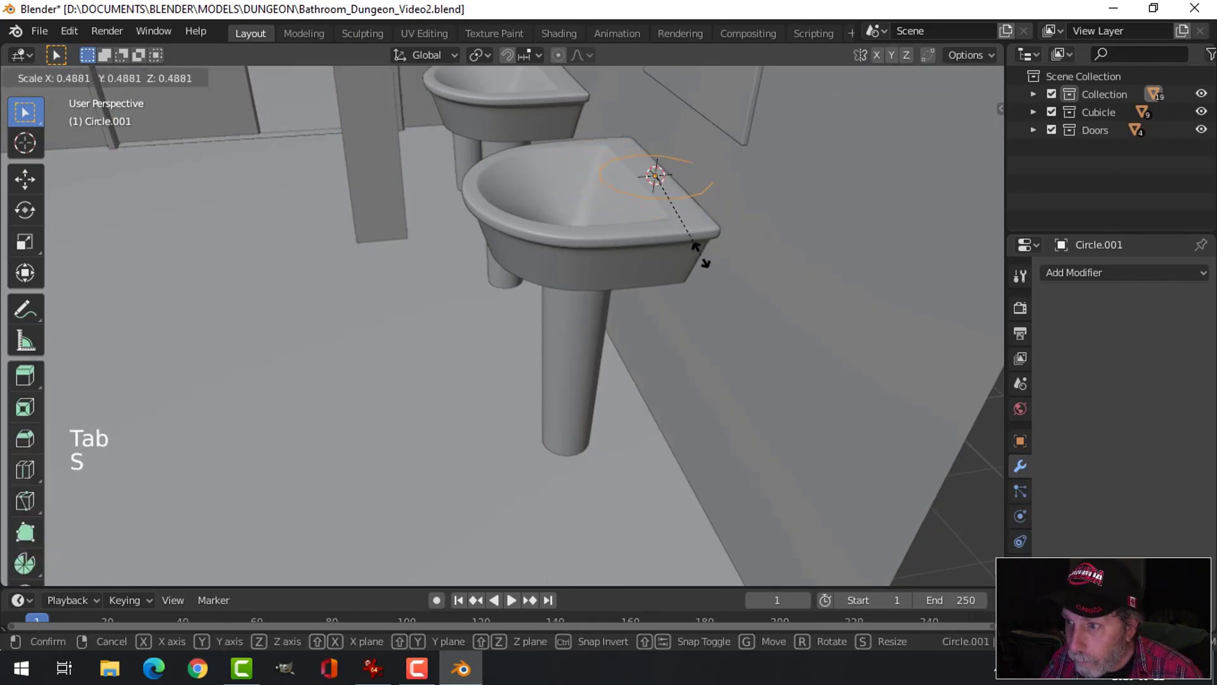
left_click(648, 200)
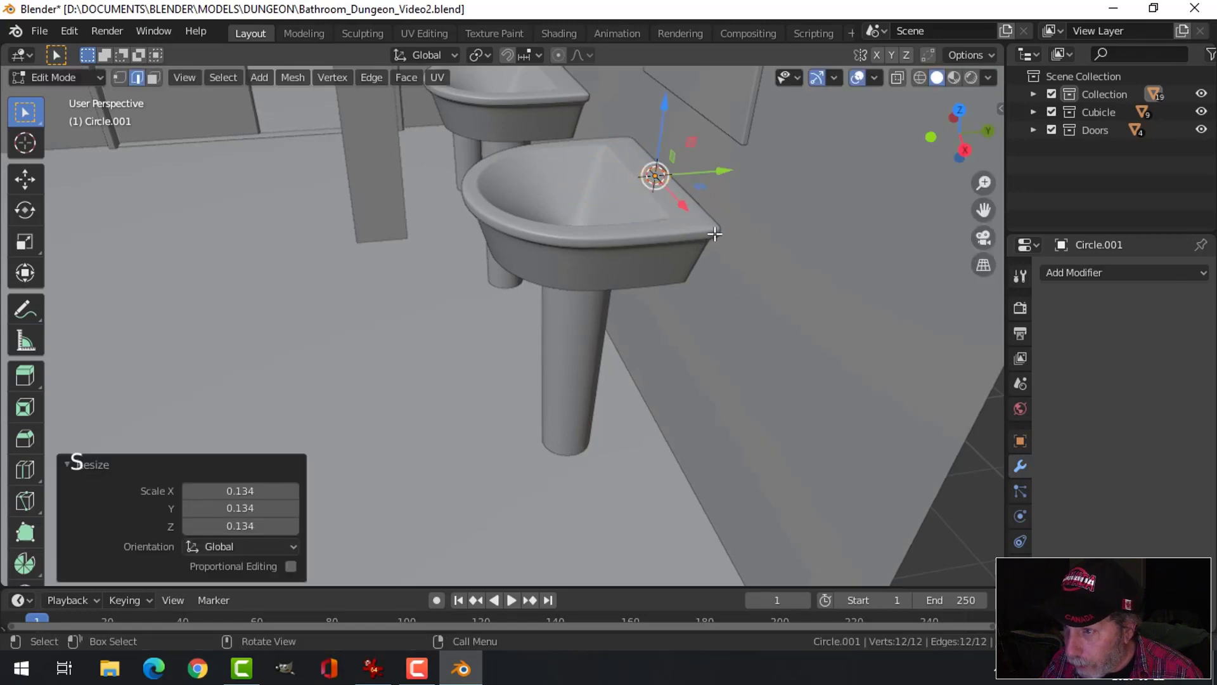
Delete the circle's vertices on the positive X side in top view, leaving an open half circle.
key("KP_7")
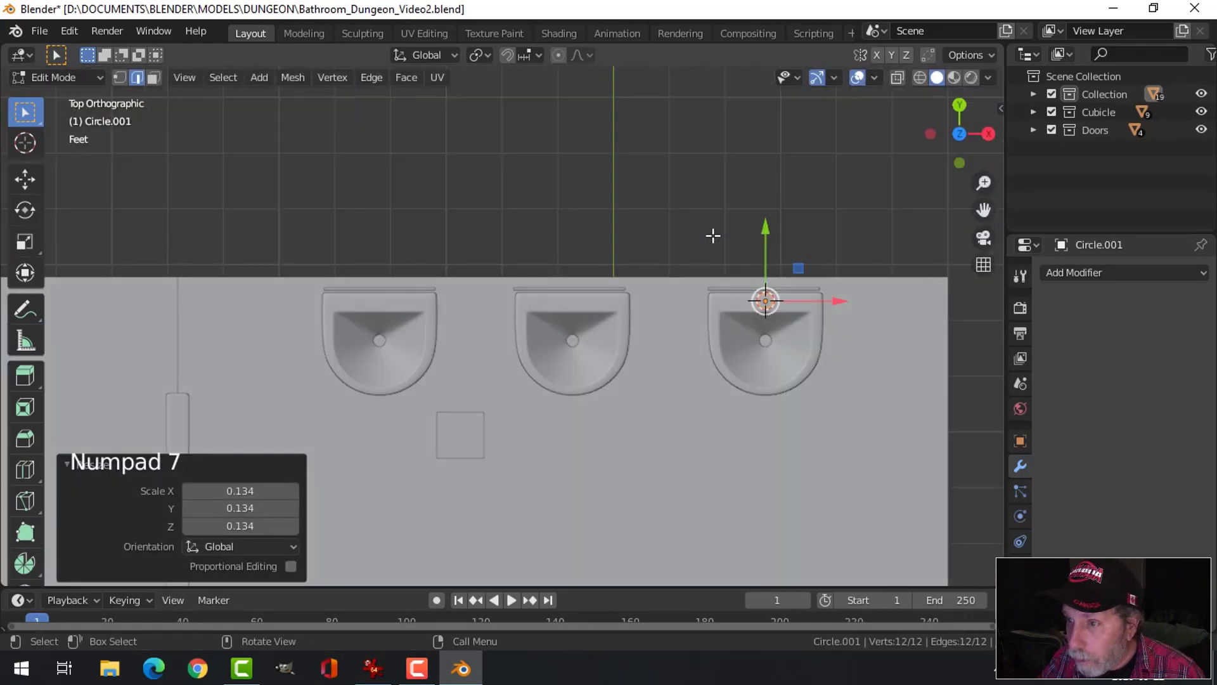
key("KP_Decimal")
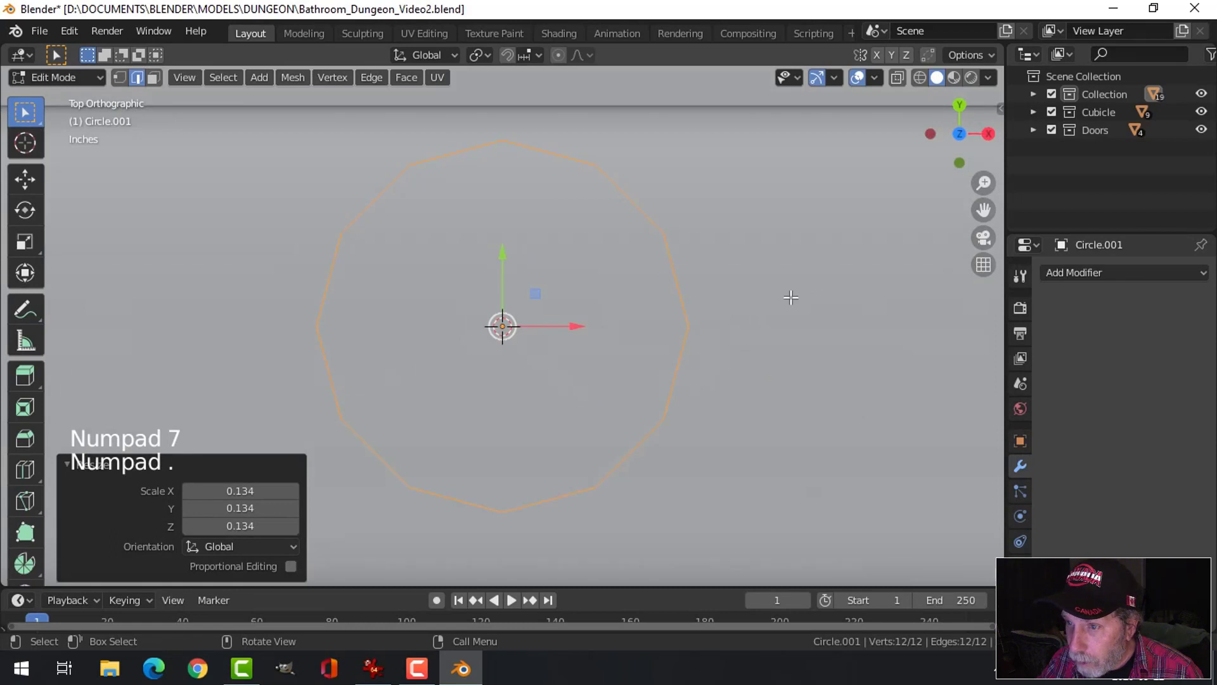
scroll(791, 297, "down", 5)
key("1")
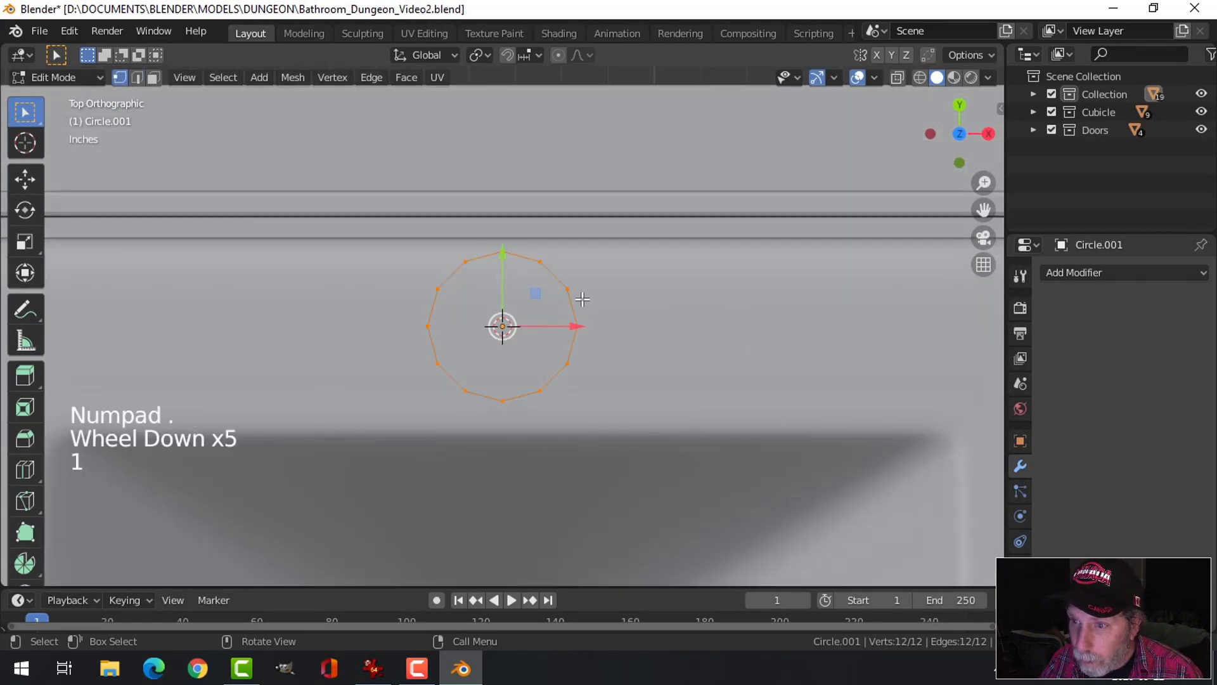
key("alt+a")
key("b")
left_click_drag(583, 423, 511, 240)
key("x")
left_click(444, 129)
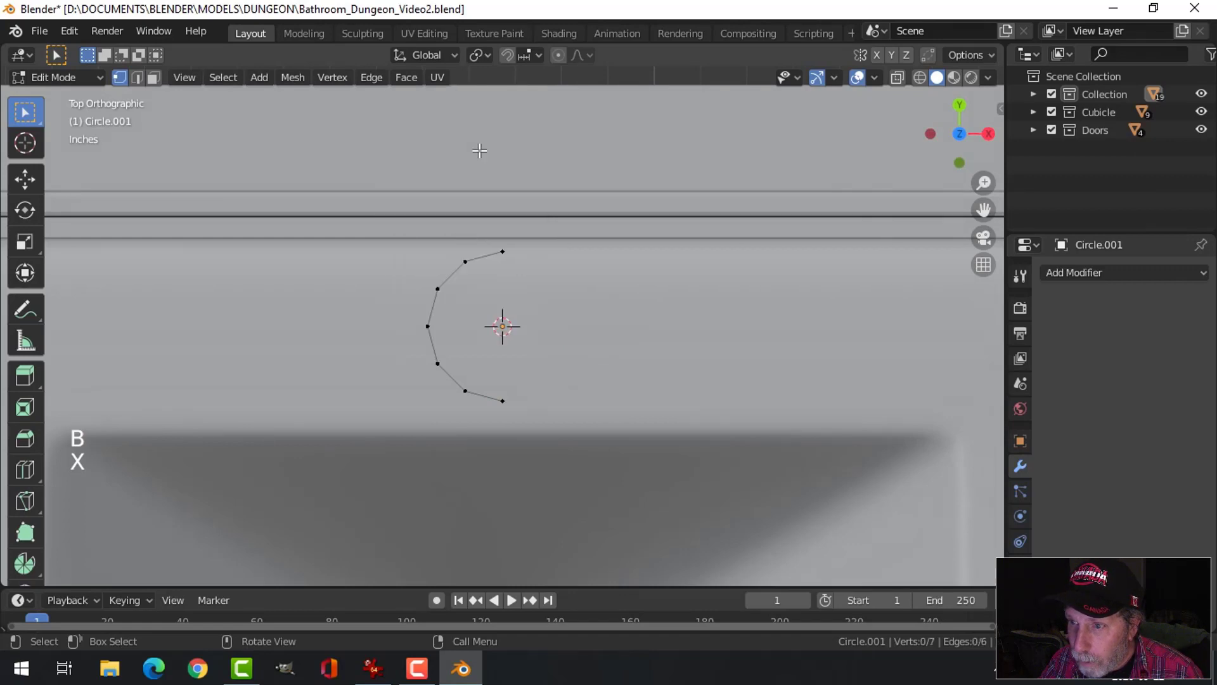
Move the half circle about -0.21' along X, then place a duplicate rotated 180° about 0.48' across from it.
left_click_drag(549, 328, 432, 327)
key("shift+d")
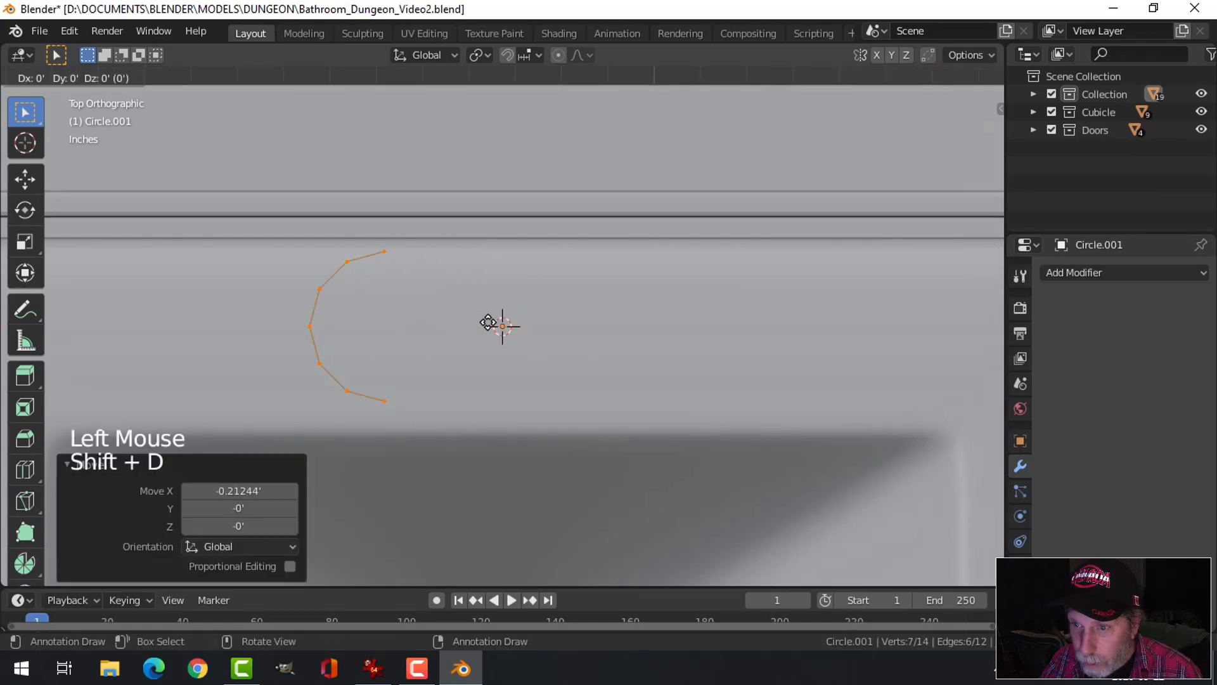
key("r")
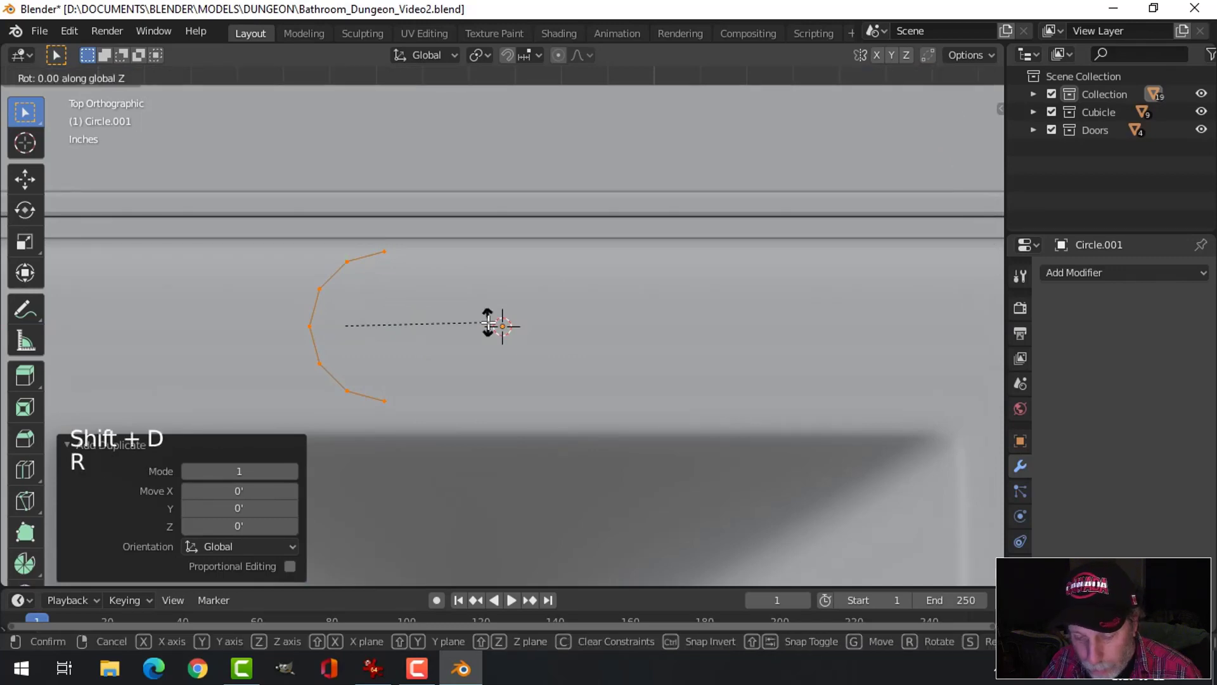
type("180")
key("Return")
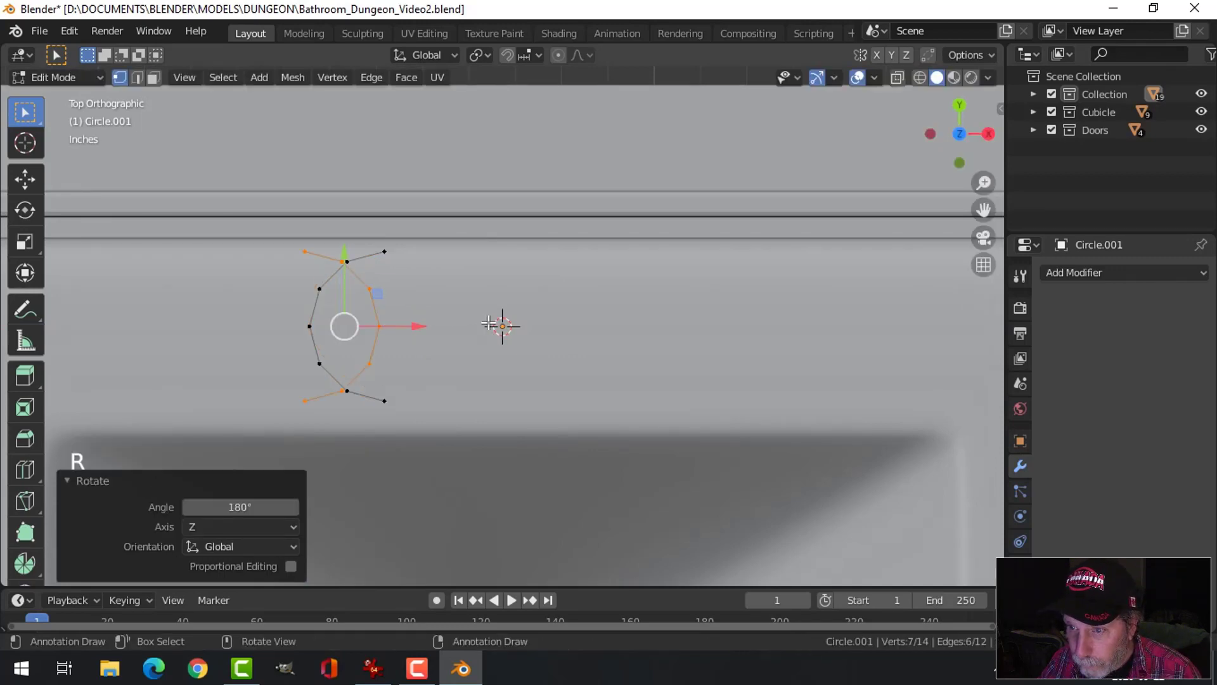
left_click_drag(424, 326, 690, 326)
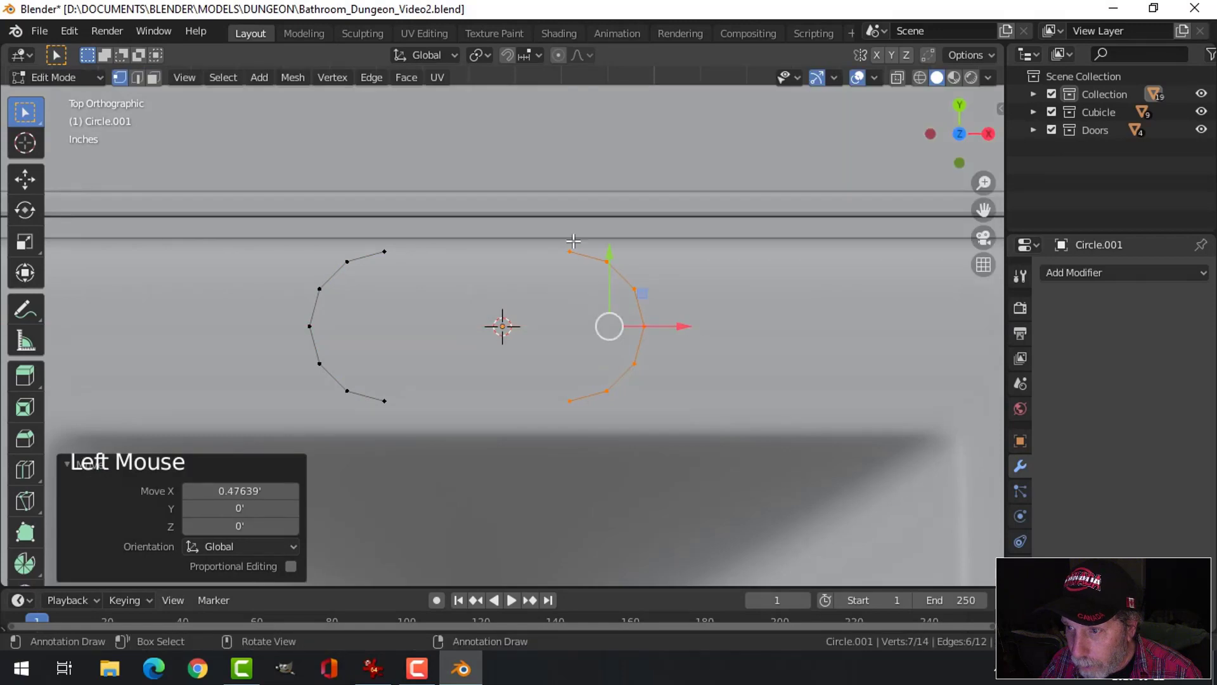
Bridge the open ends of the two half circles with straight edges and fill the closed outline with a face.
left_click(569, 252)
left_click(384, 252, "shift")
key("f")
left_click(385, 401)
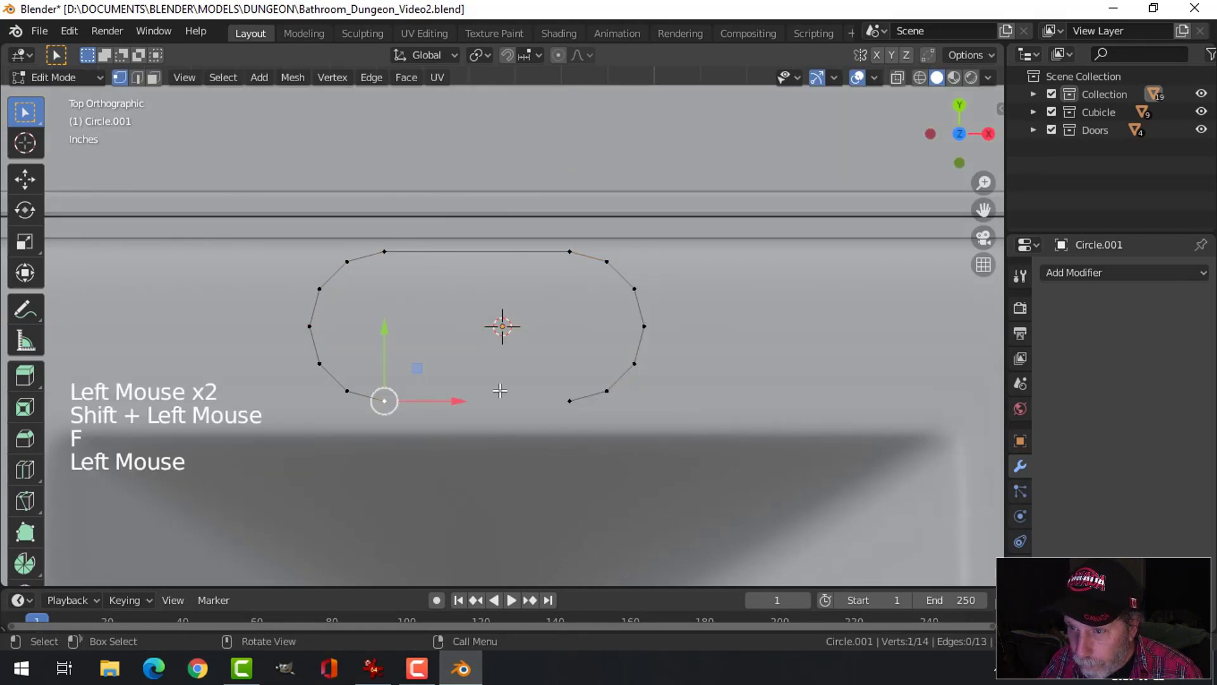
left_click(569, 400, "shift")
key("f")
key("alt+a")
left_click(580, 397, "alt+shift")
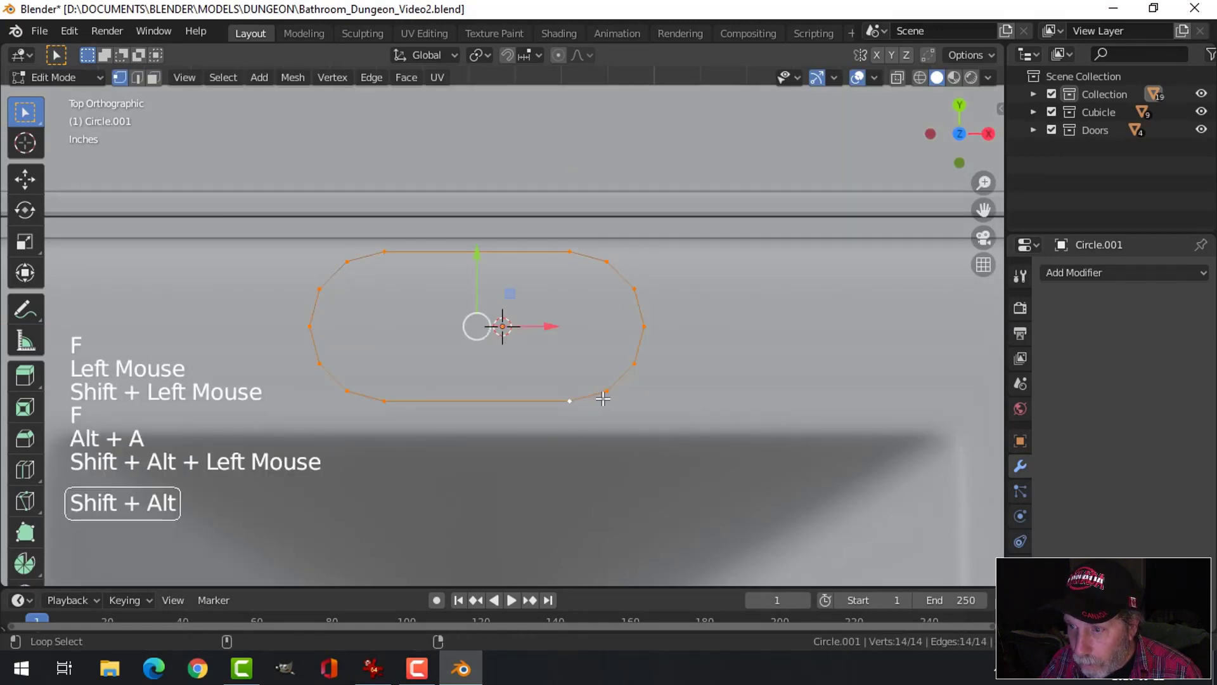
key("f")
Centre the whole rounded shape on the 3D cursor along X and scale it down to fit within the back ledge.
key("alt+a")
key("a")
left_click_drag(553, 326, 587, 328)
scroll(677, 354, "down", 3)
mouse_move(677, 353)
middle_mouse_down()
mouse_move(647, 331)
mouse_move(666, 356)
middle_mouse_up()
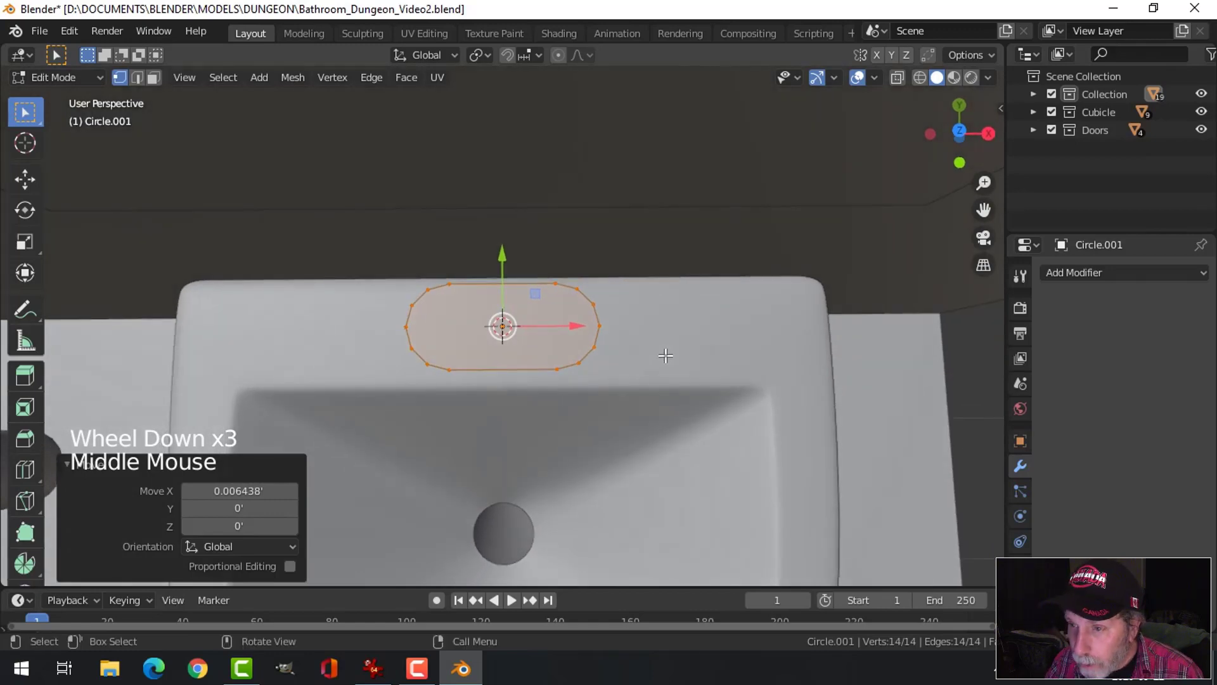
key("s")
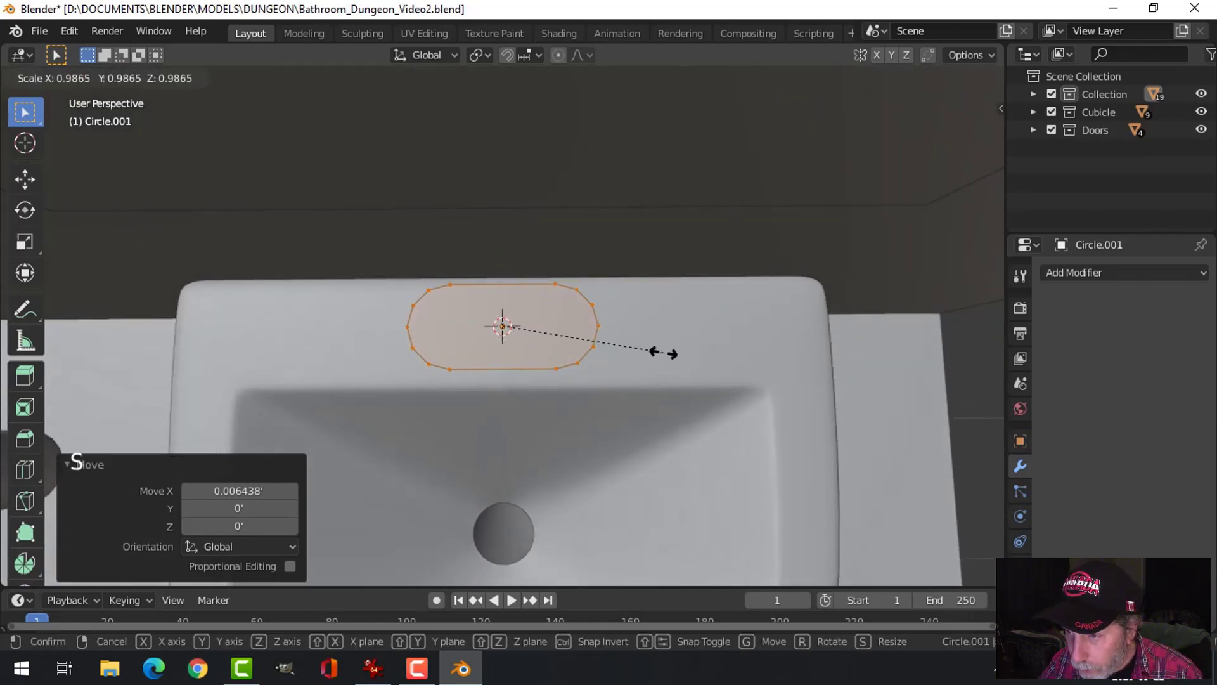
left_click(627, 347)
key("alt+a")
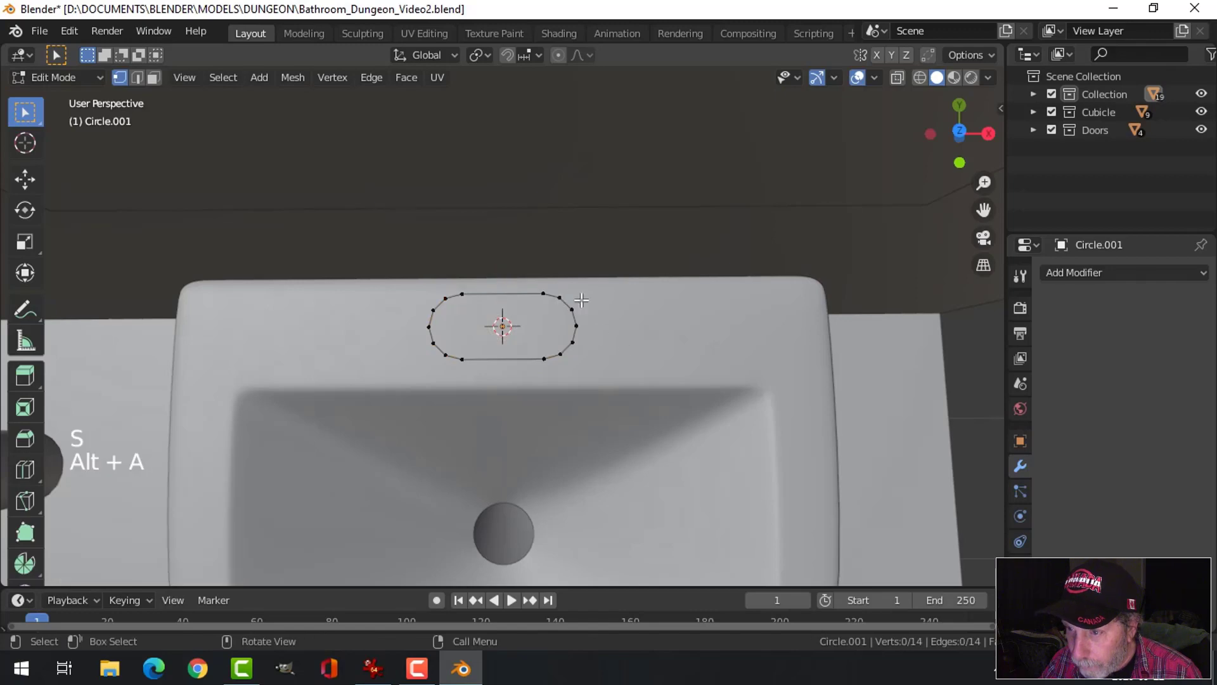
Delete only the face of the rounded shape, keeping its edges and vertices.
middle_click_drag(652, 378, 661, 356)
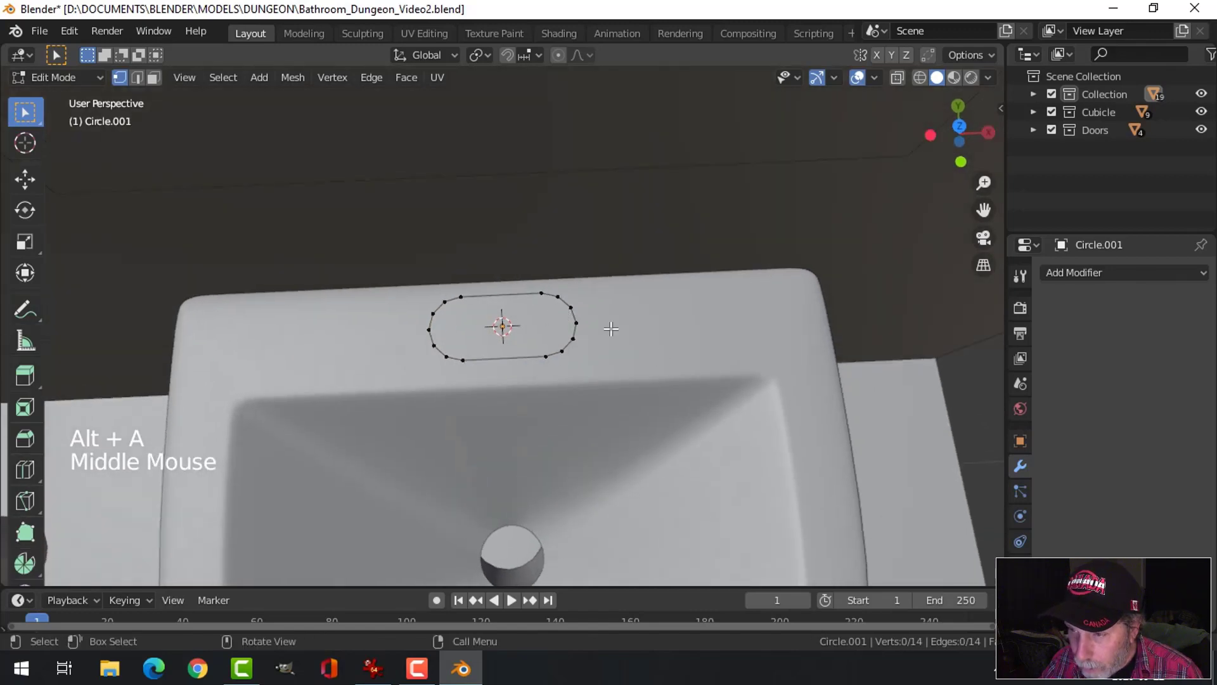
key("3")
left_click(557, 334)
key("x")
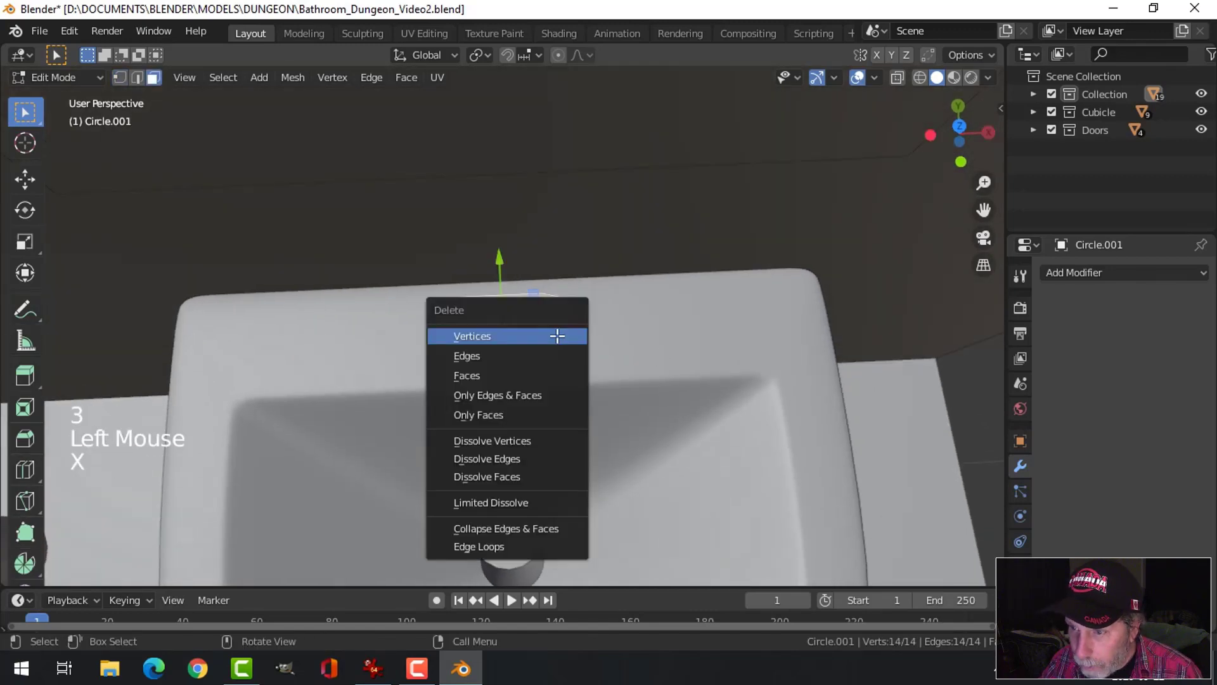
left_click(536, 374)
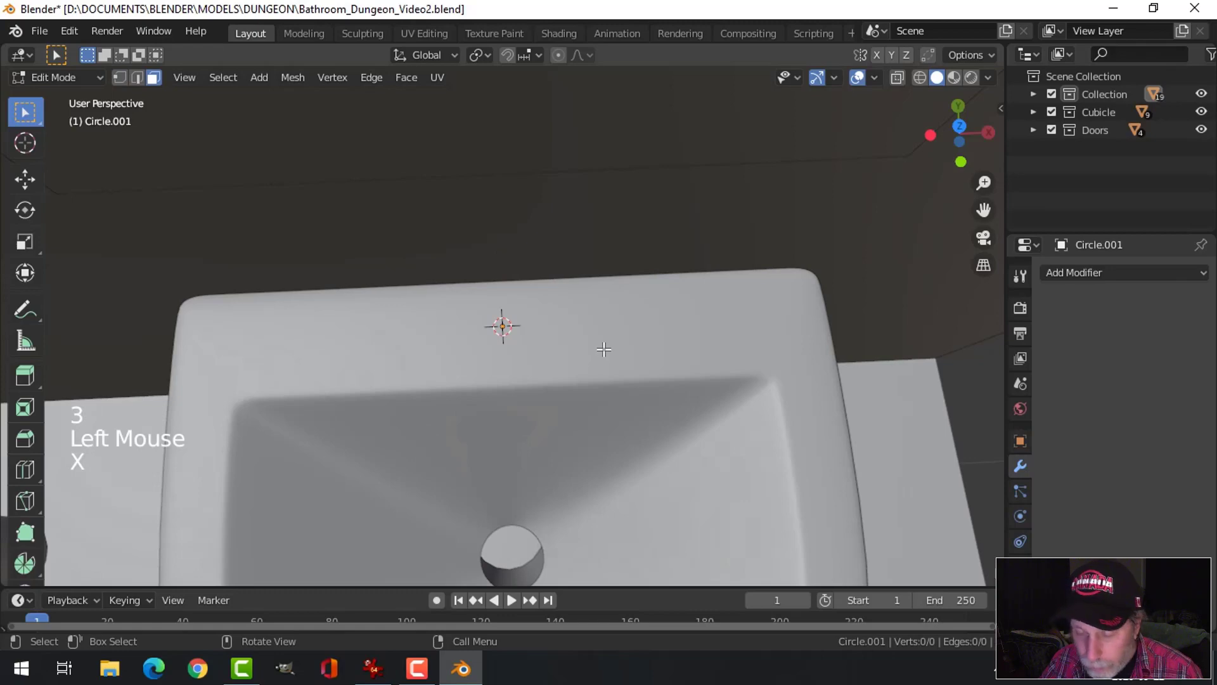
key("ctrl+z")
key("x")
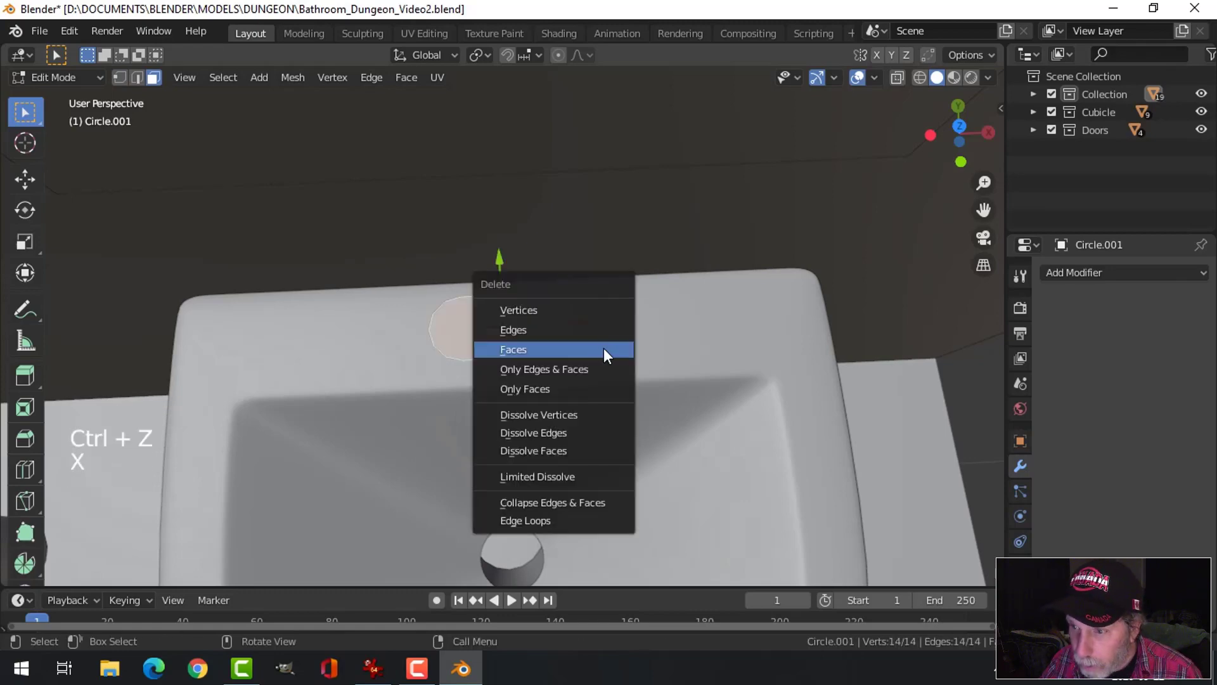
left_click(569, 388)
key("1")
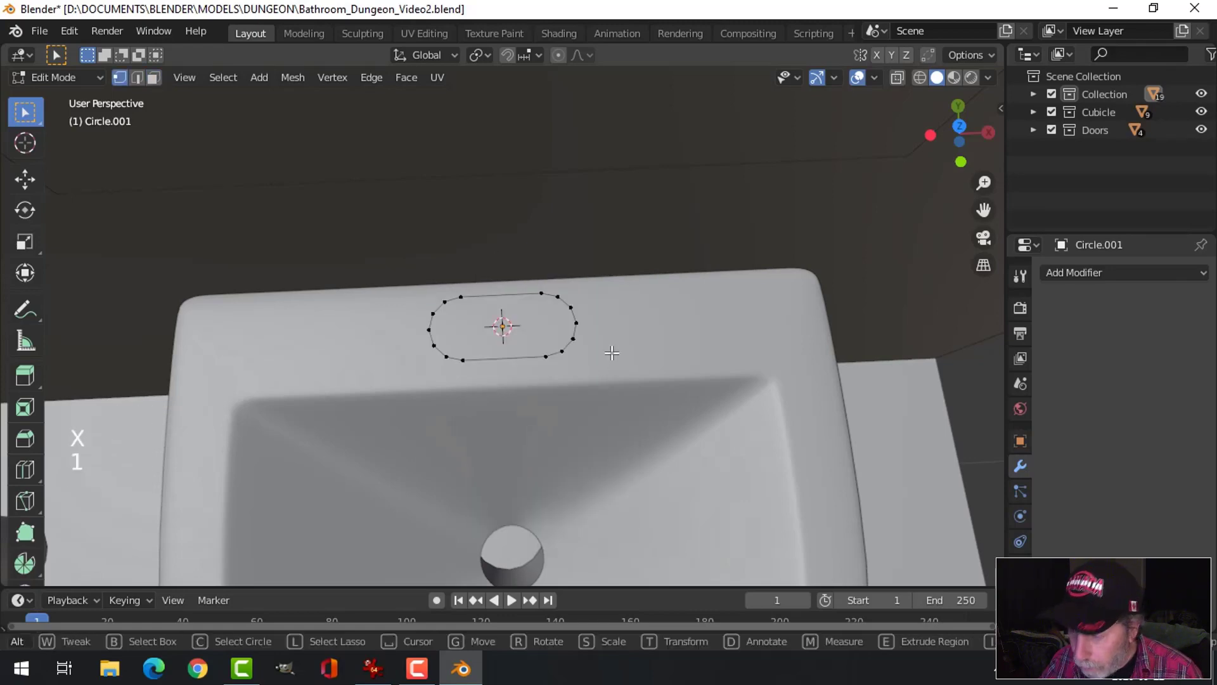
Lengthen the rounded outline by moving its positive X end vertices farther outward along X.
scroll(637, 352, "up", 2)
key("b")
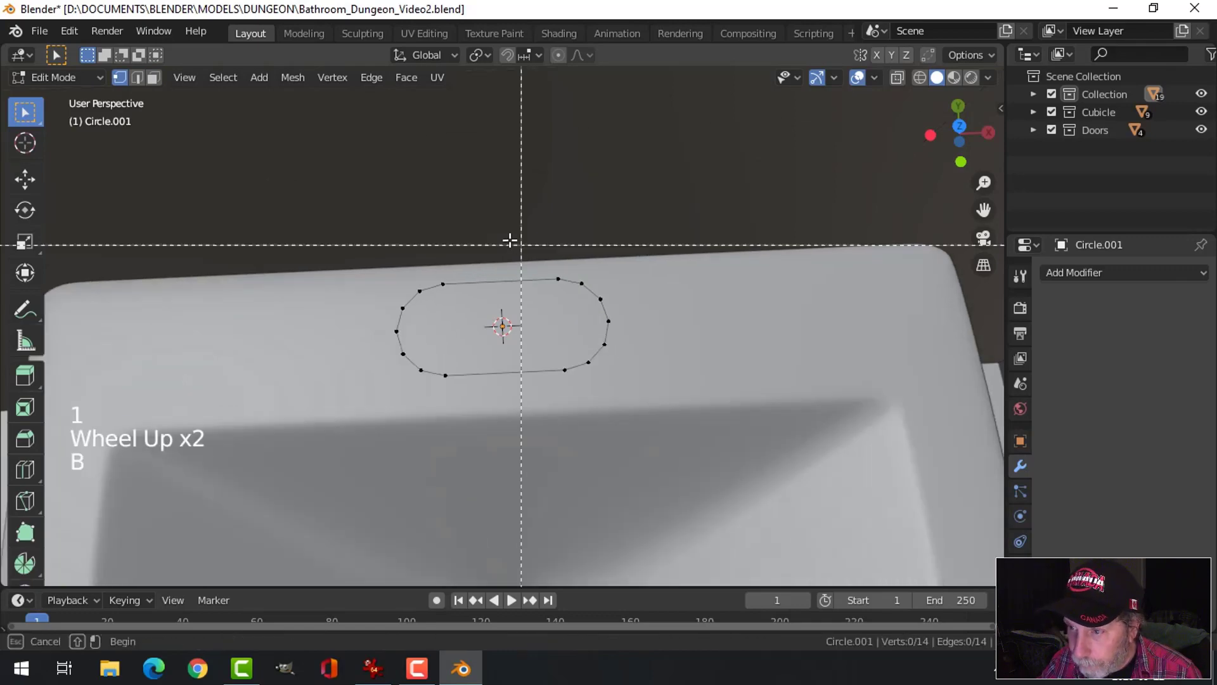
left_click_drag(508, 241, 663, 386)
left_click_drag(660, 318, 732, 318)
Recentre the lengthened outline on the 3D cursor along X and fill it with a face.
key("a")
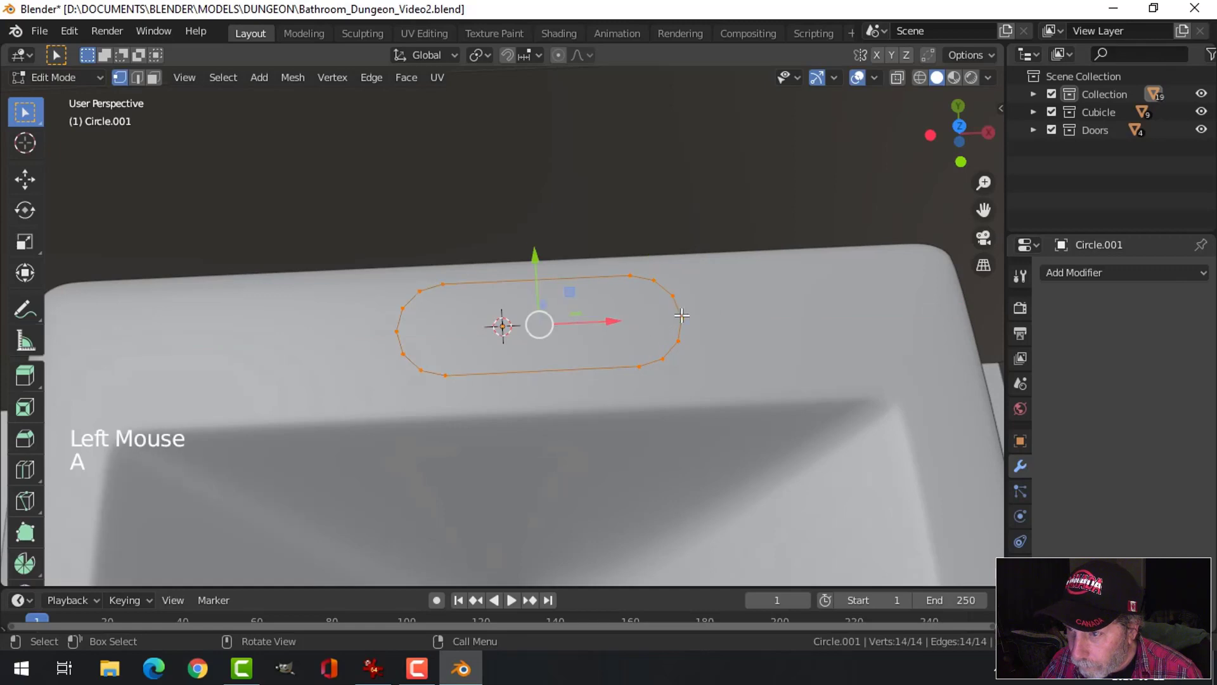
left_click_drag(612, 322, 576, 328)
middle_click_drag(723, 400, 530, 358)
key("f")
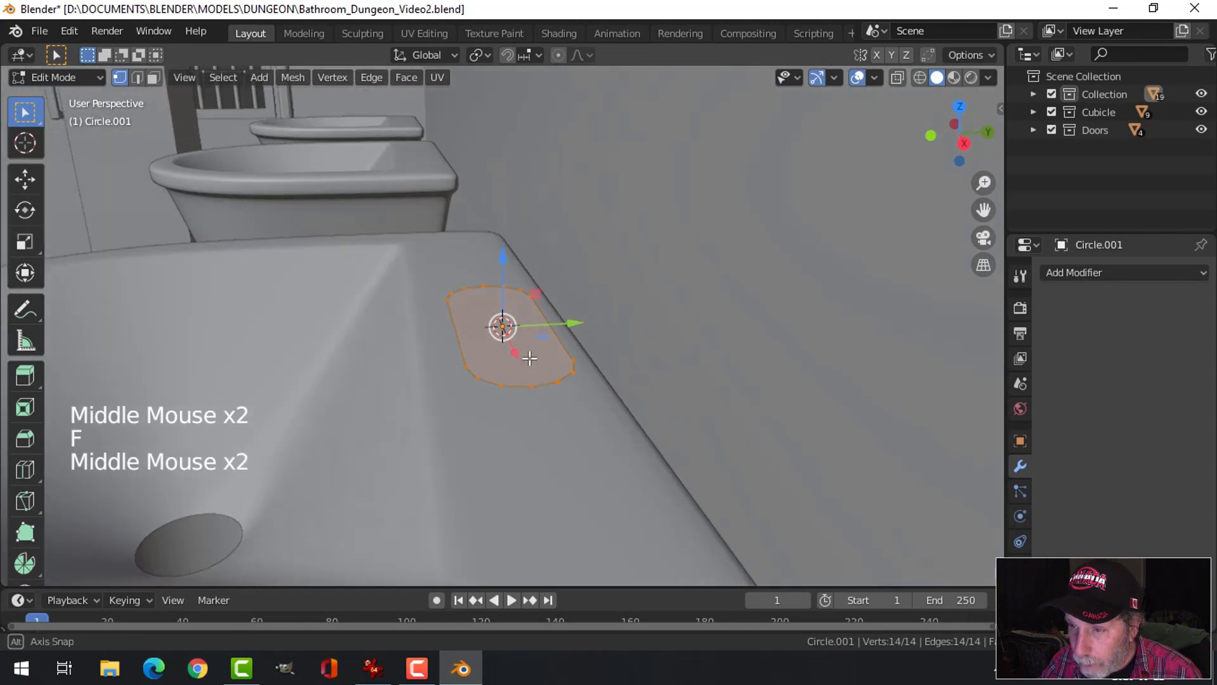
Extrude the rounded face upward to form a solid faucet base block.
key("e")
left_click_drag(503, 291, 507, 227)
middle_click_drag(507, 228, 561, 279)
Return to Object Mode and raise the faucet base block slightly along Z.
key("Tab")
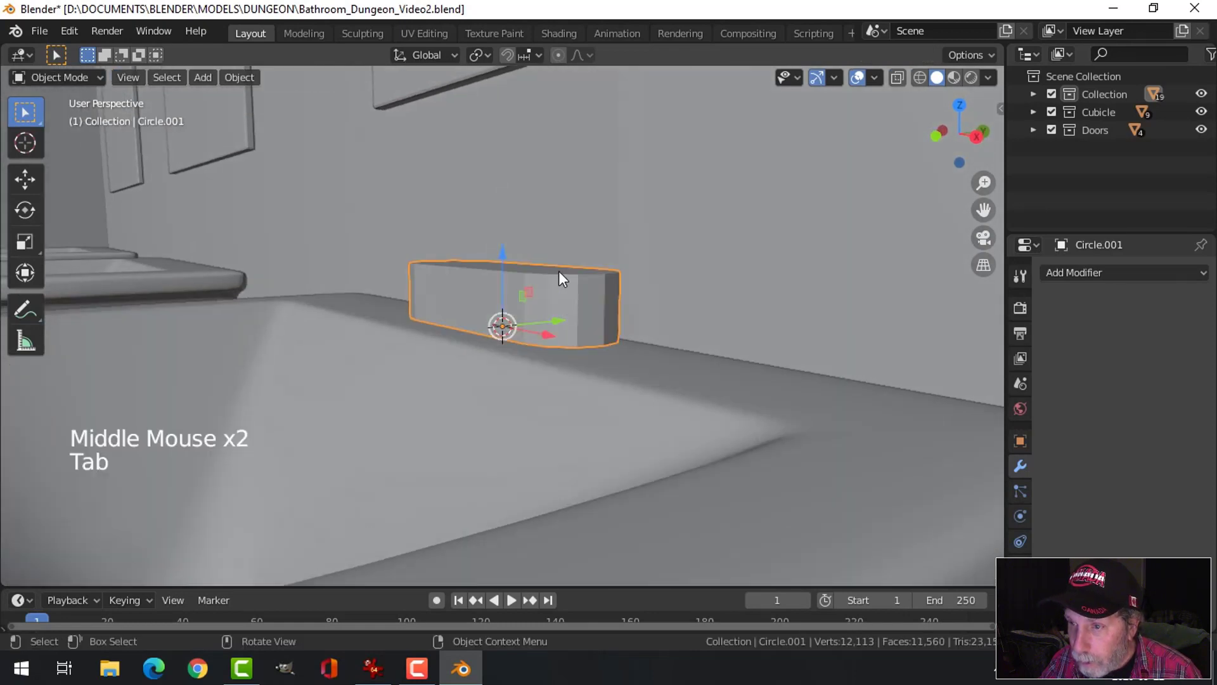
left_click_drag(501, 258, 505, 234)
middle_click_drag(505, 234, 575, 303)
key("3")
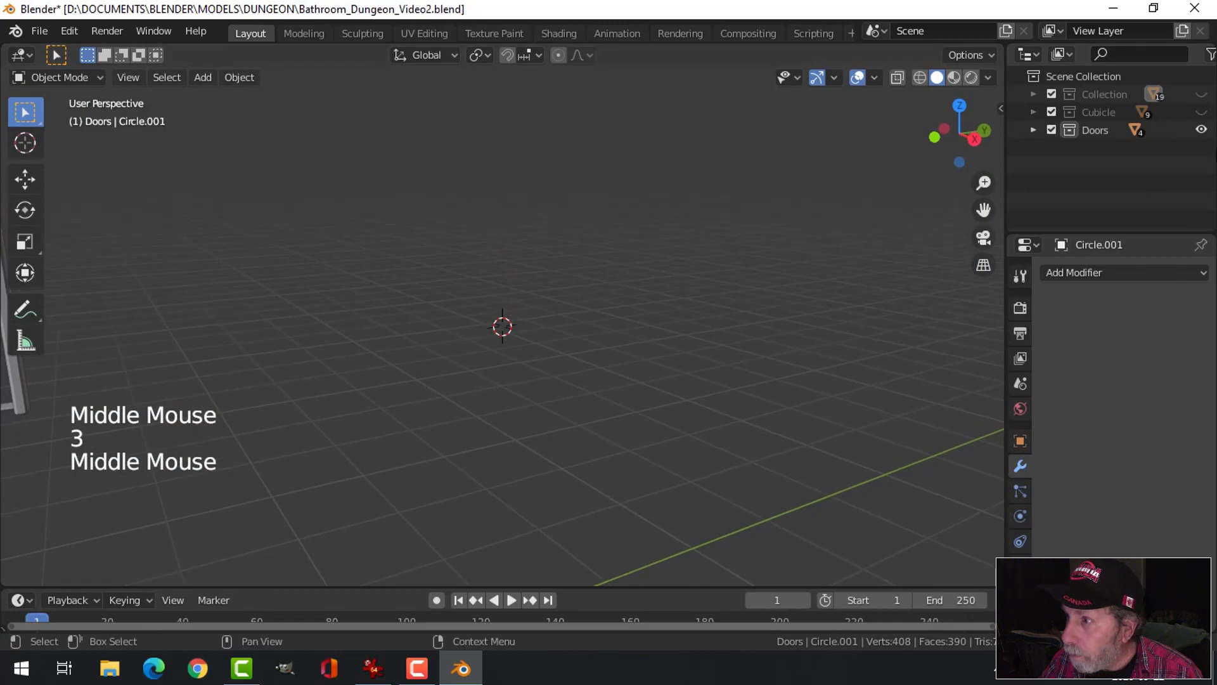
Show the Collection and Cubicle collections again, then isolate the faucet base block by hiding every other object.
left_click(1200, 111)
left_click(1201, 94)
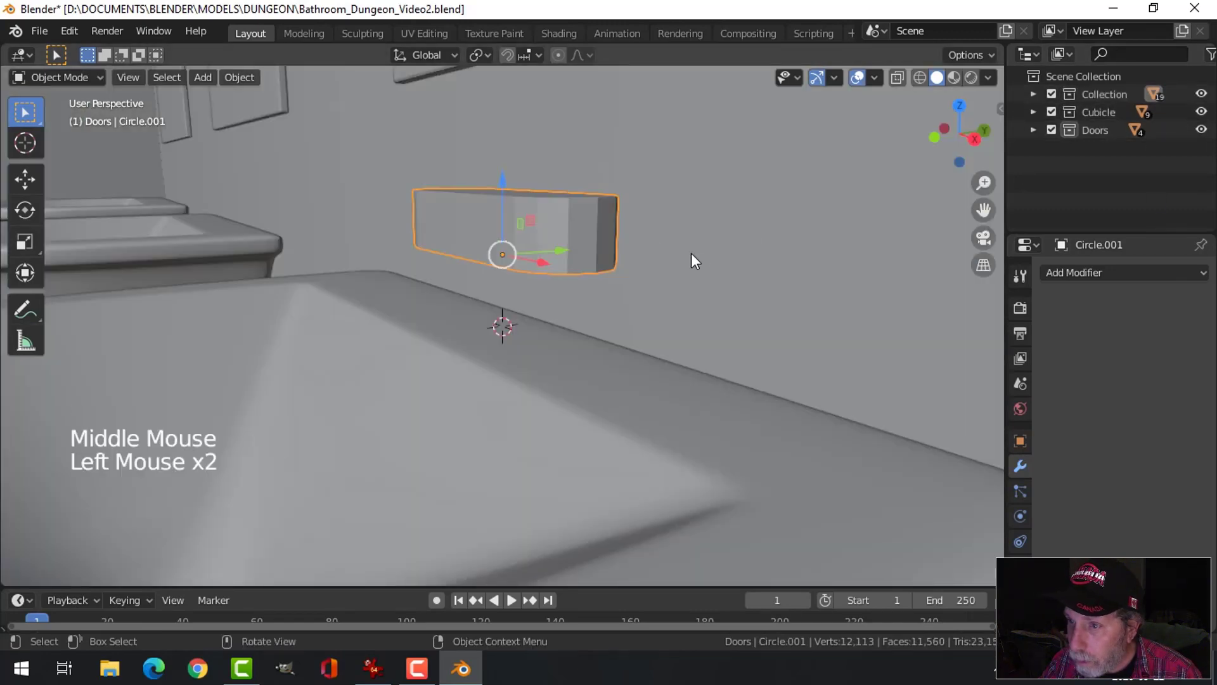
key("shift+h")
middle_click_drag(652, 263, 606, 234)
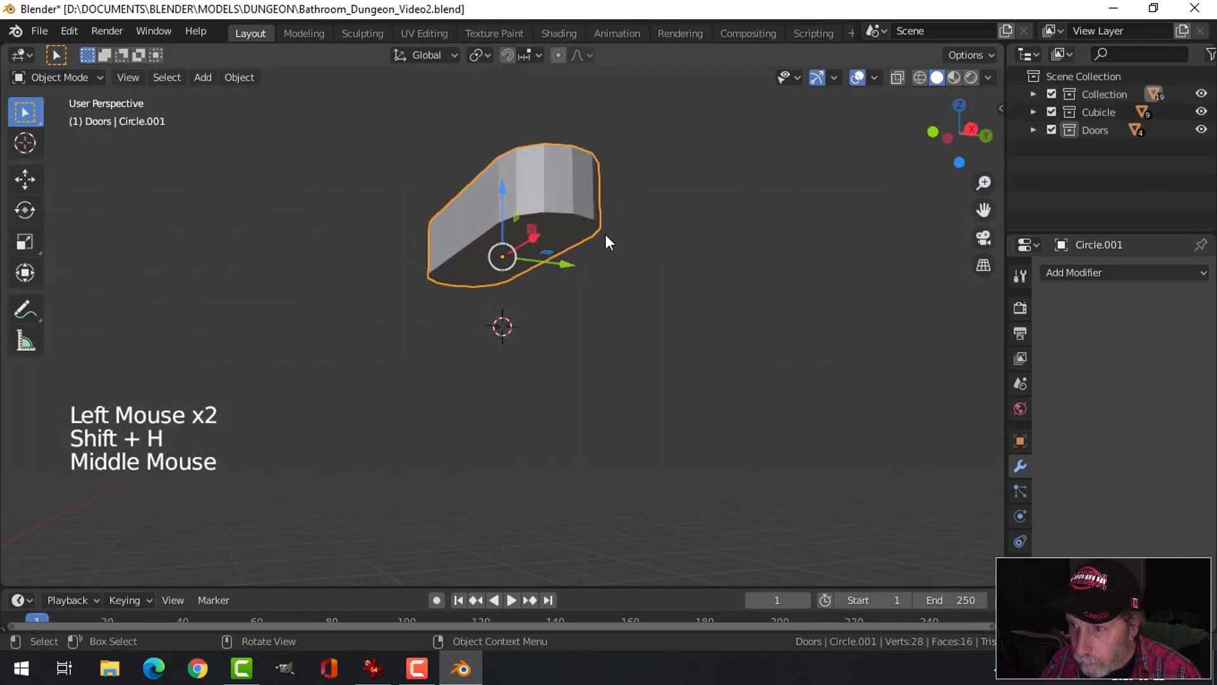
Delete the bottom face of the faucet base block in Edit Mode.
key("Tab")
key("3")
key("alt+a")
left_click(558, 237)
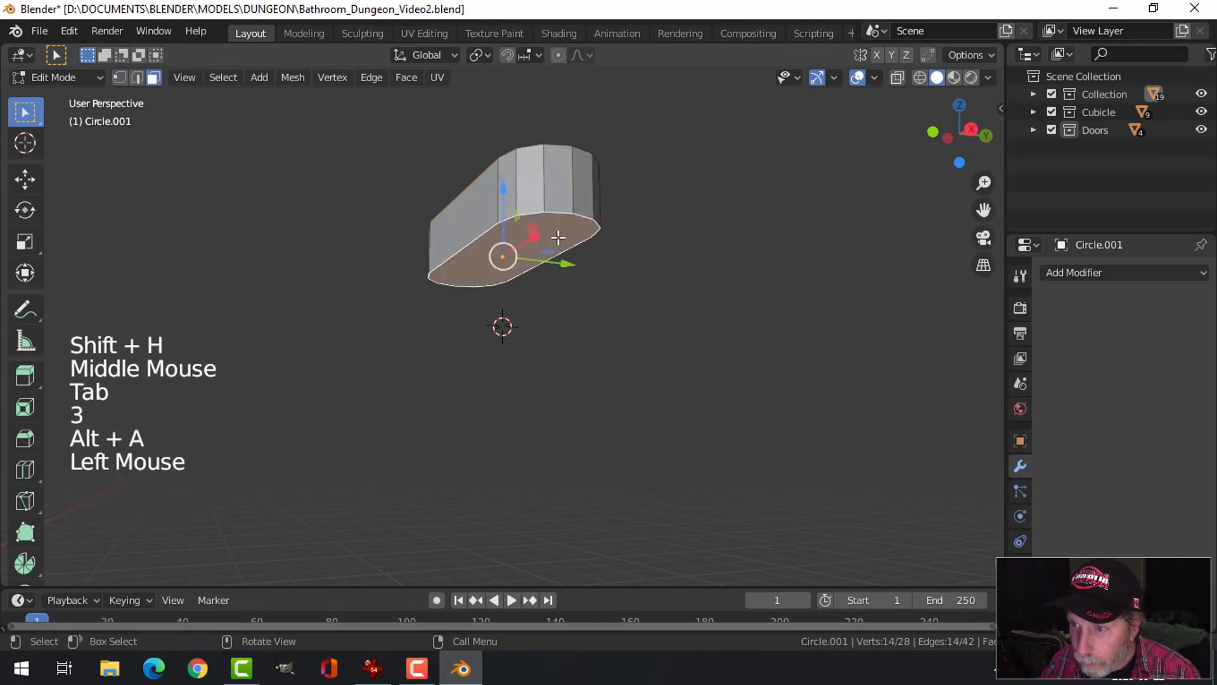
key("x")
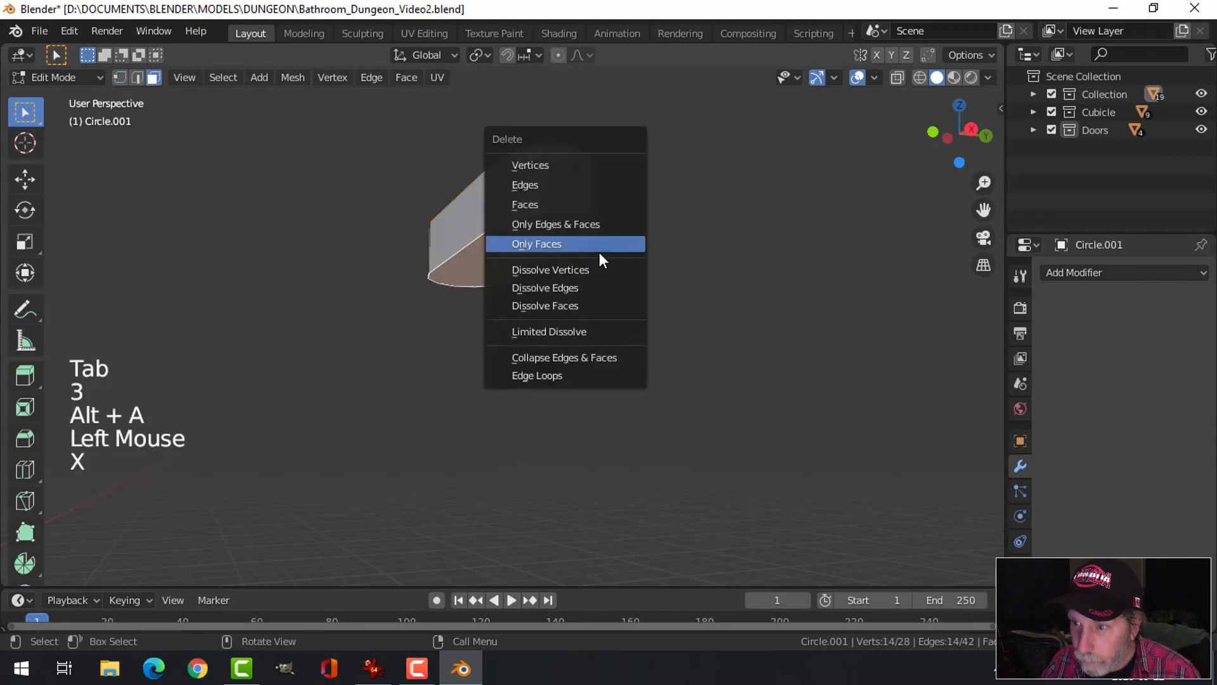
left_click(562, 198)
Bevel the block's top face outline with 4 segments and a width of about 0.053'.
middle_click_drag(562, 199, 603, 290)
left_click(560, 250)
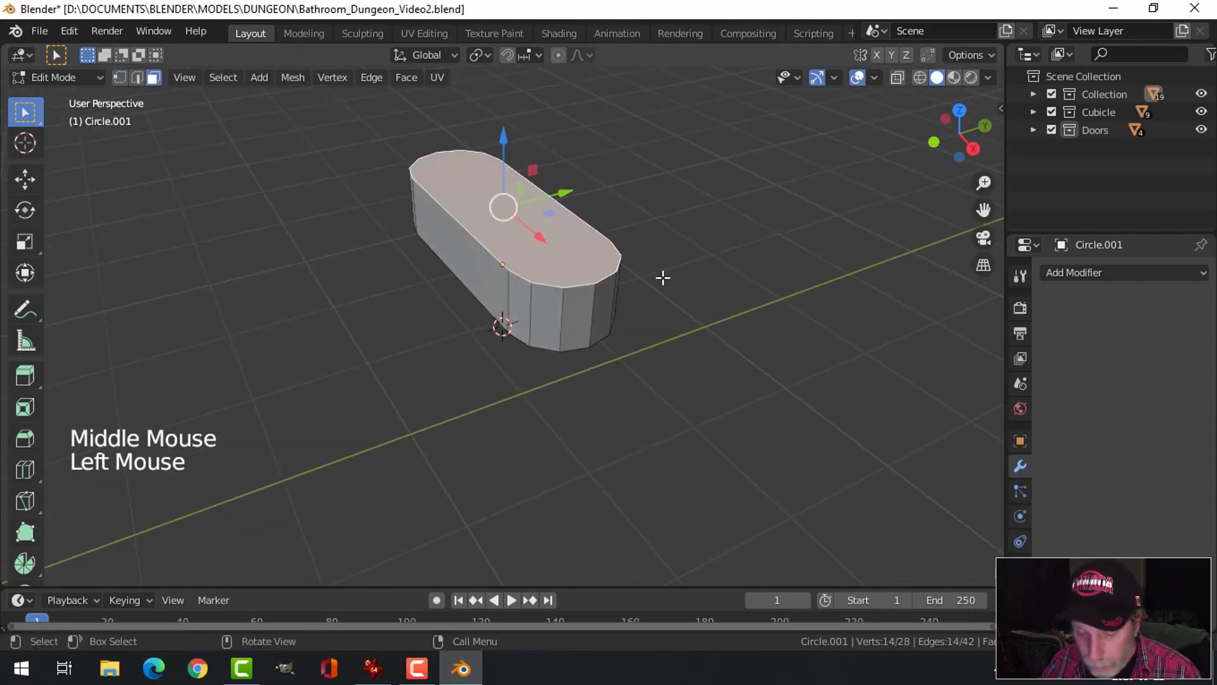
key("ctrl+b")
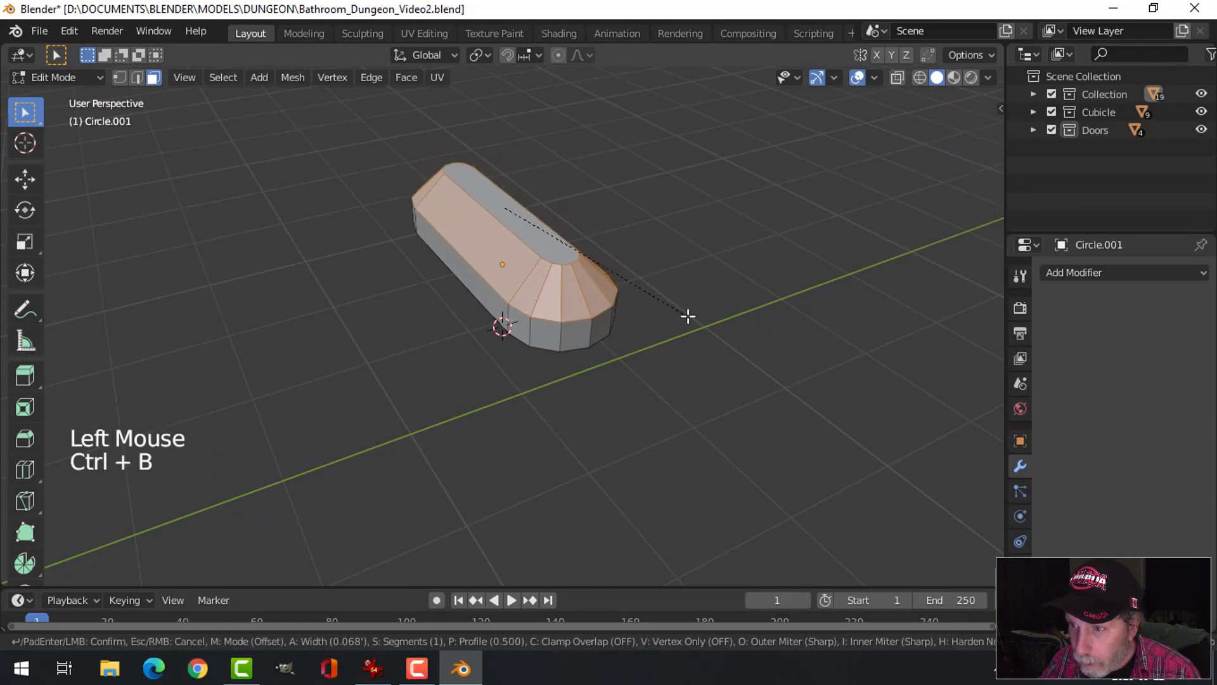
scroll(686, 313, "up", 3)
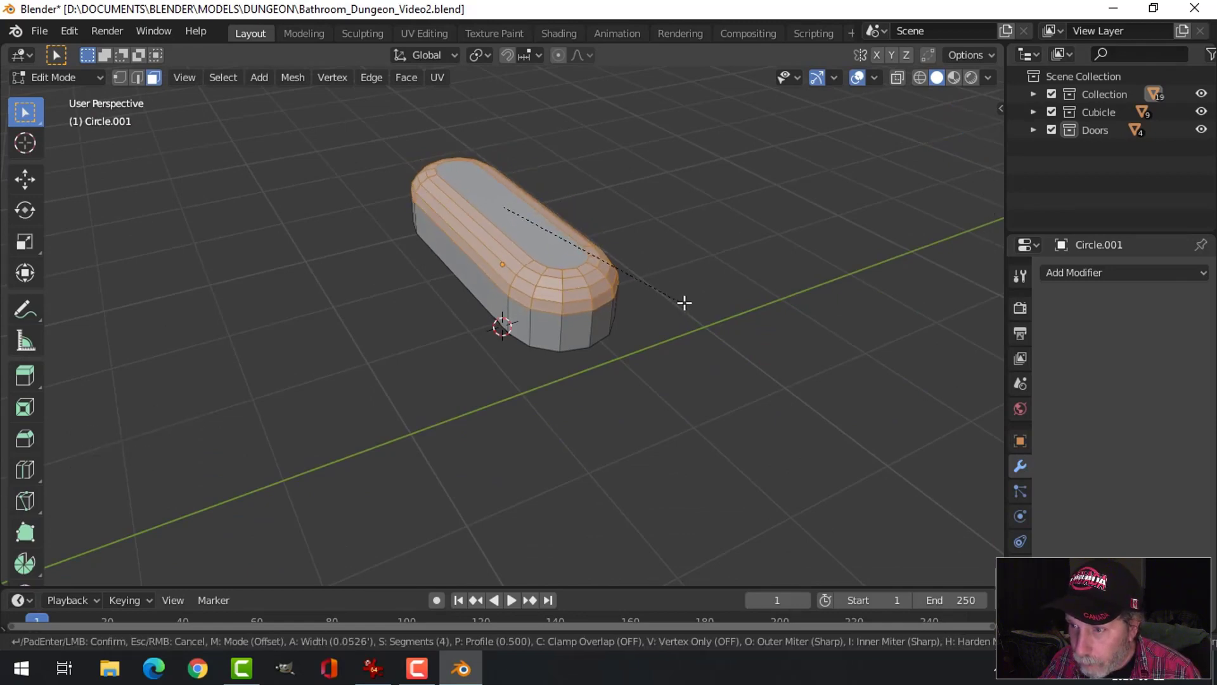
left_click(684, 302)
key("alt+a")
Shade the base block smooth in Object Mode and reveal all the hidden objects.
key("Tab")
right_click(572, 269)
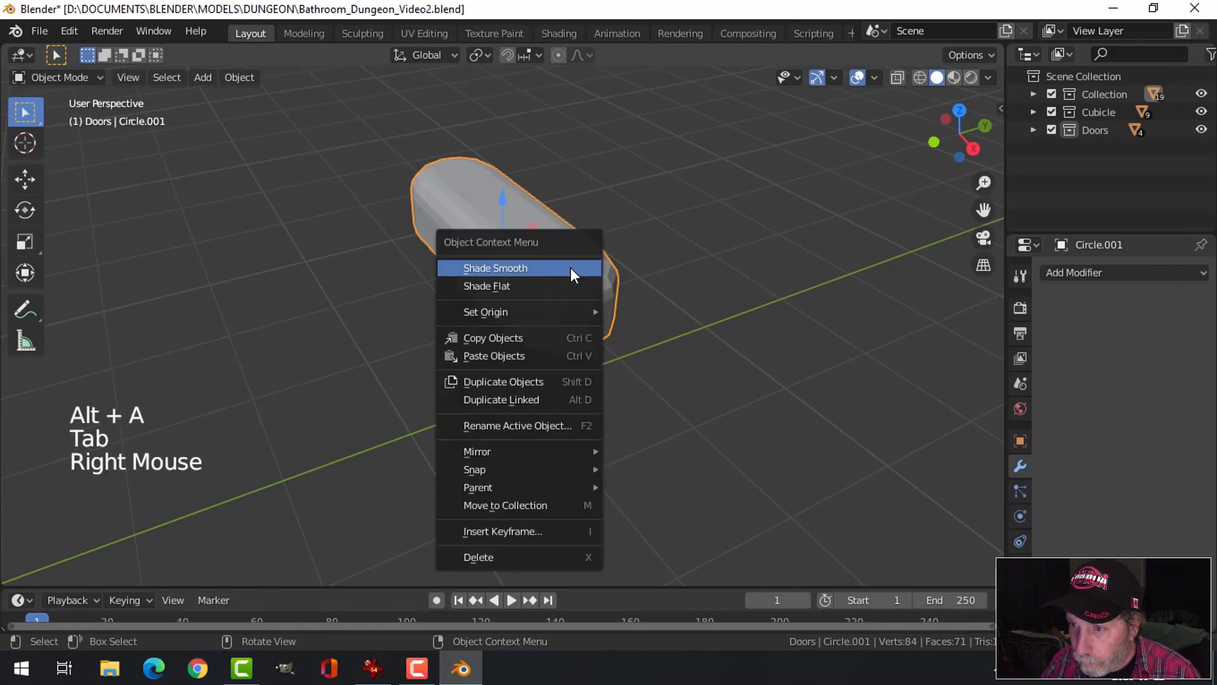
left_click(566, 266)
key("alt+a")
middle_click_drag(565, 266, 649, 303)
key("alt+h")
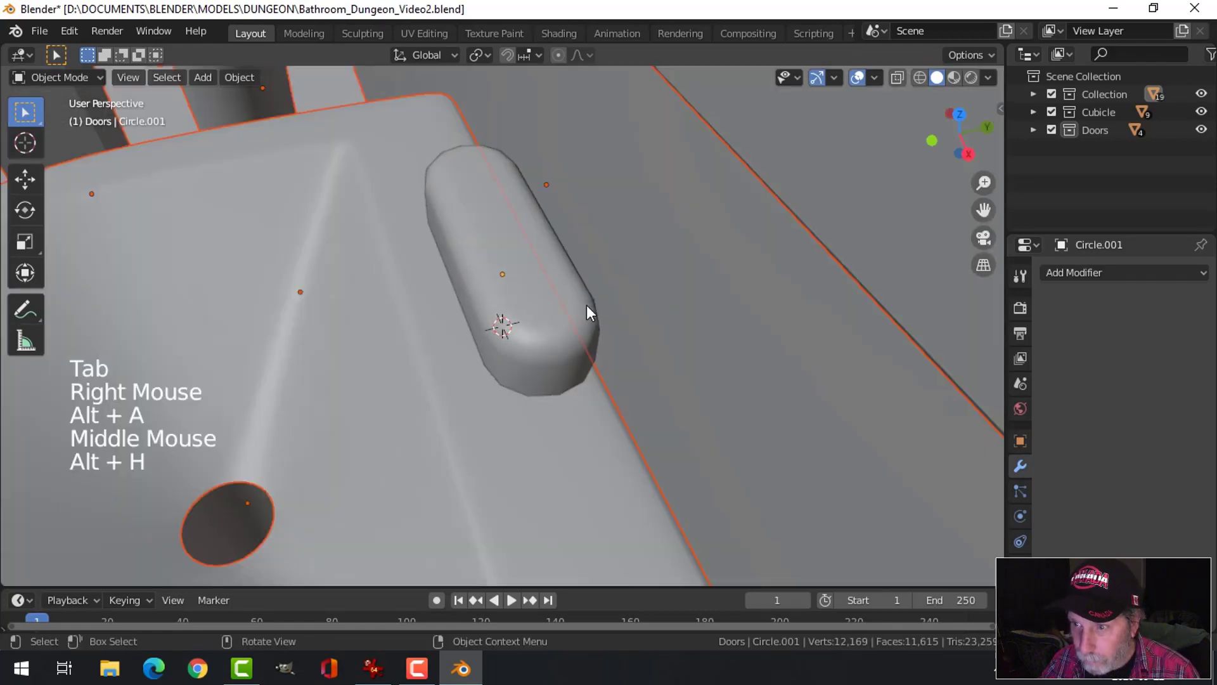
key("alt+a")
Lower the base block along Z so it sits on the nearest sink's back ledge.
scroll(571, 293, "down", 3)
middle_click_drag(571, 293, 492, 291)
left_click(516, 248)
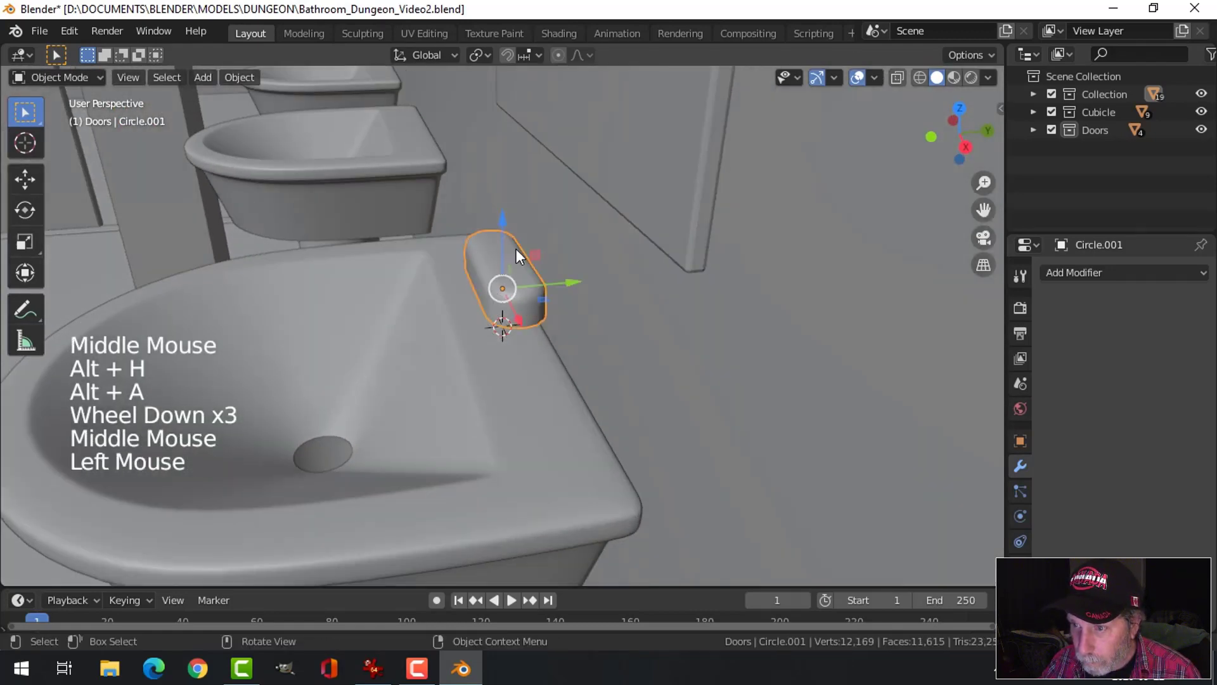
left_click_drag(500, 241, 494, 291)
key("alt+a")
scroll(557, 307, "down", 4)
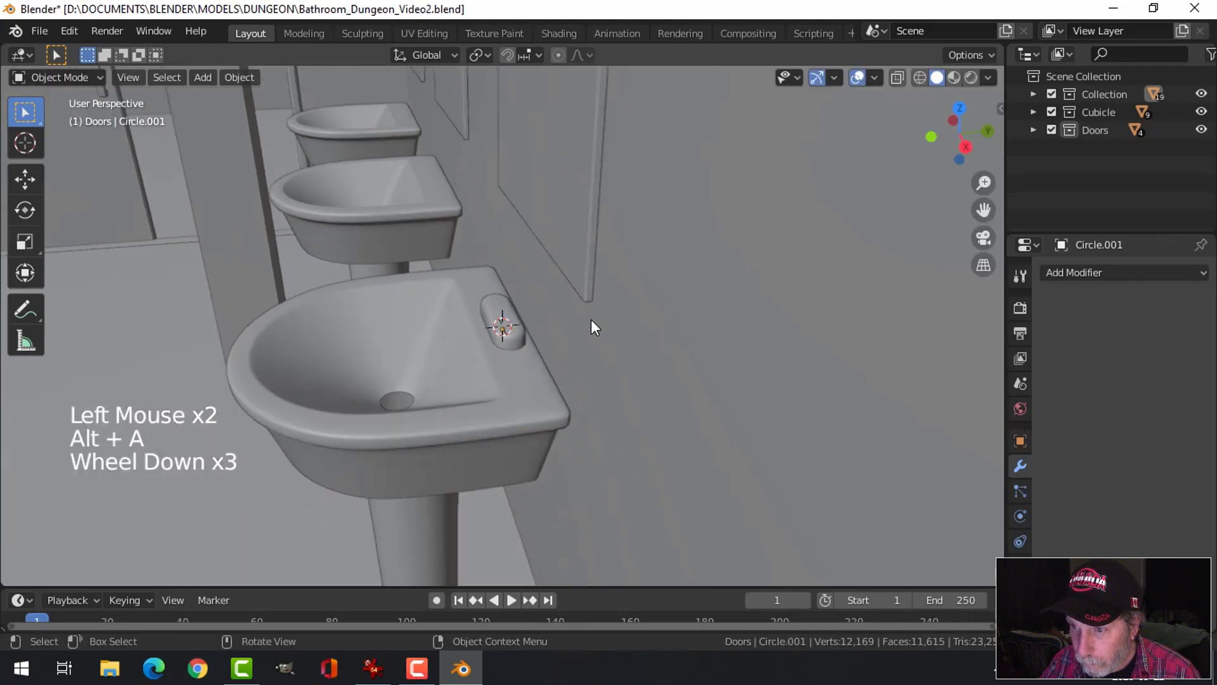
Nudge the base block slightly along Y on the sink's back ledge.
middle_click_drag(590, 318, 525, 329)
scroll(568, 329, "up", 4)
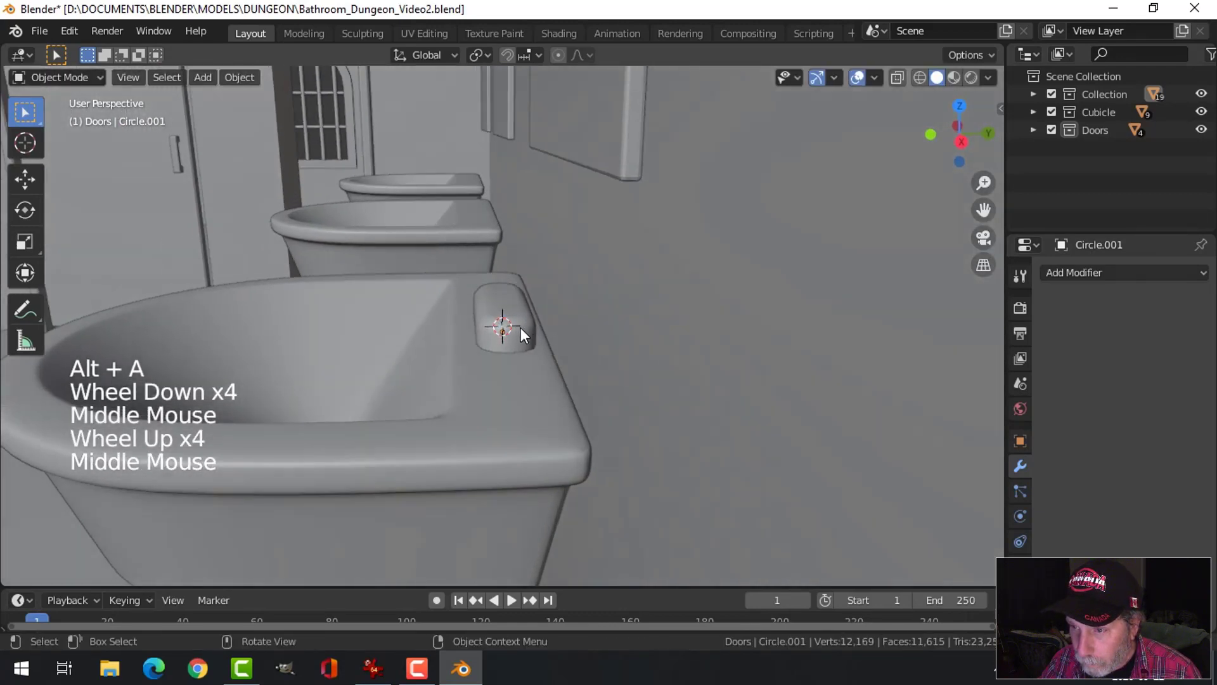
left_click(528, 327)
left_click_drag(565, 328, 562, 328)
key("alt+a")
middle_click_drag(562, 328, 560, 364)
scroll(603, 372, "down", 2)
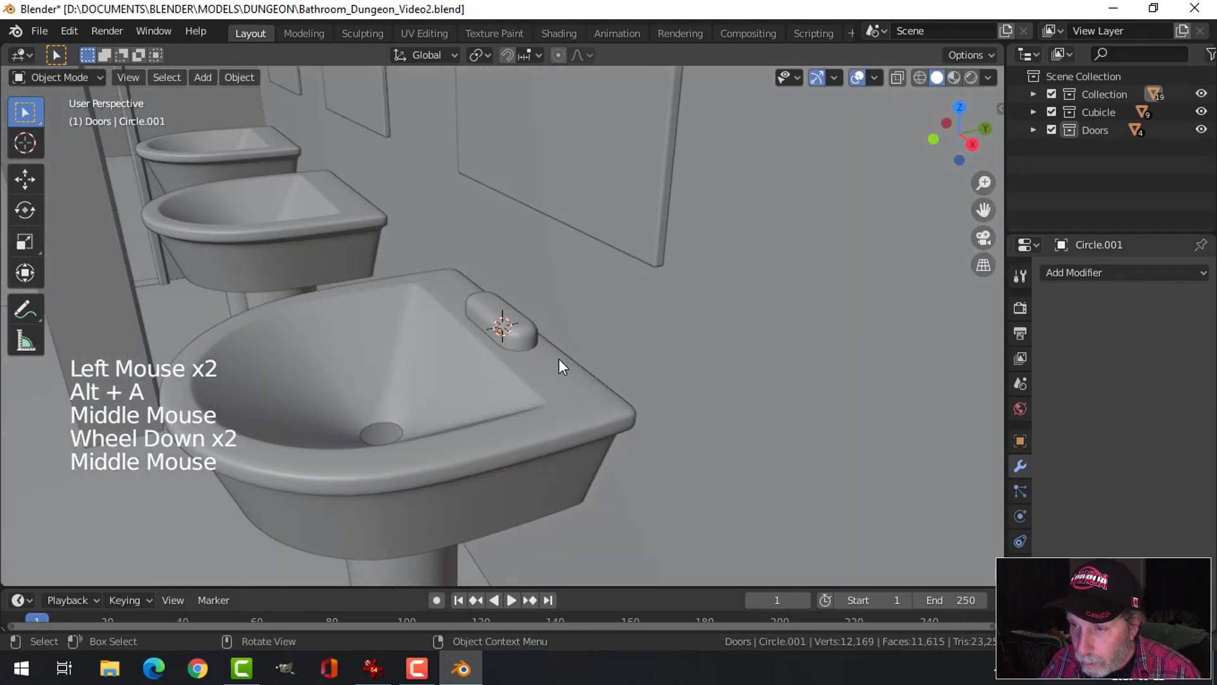
Flatten the whole base block mesh with a Z scale of 0.530 and readjust its height on the ledge.
scroll(560, 364, "up", 2)
left_click(540, 321)
key("Tab")
key("a")
middle_click_drag(540, 320, 571, 345)
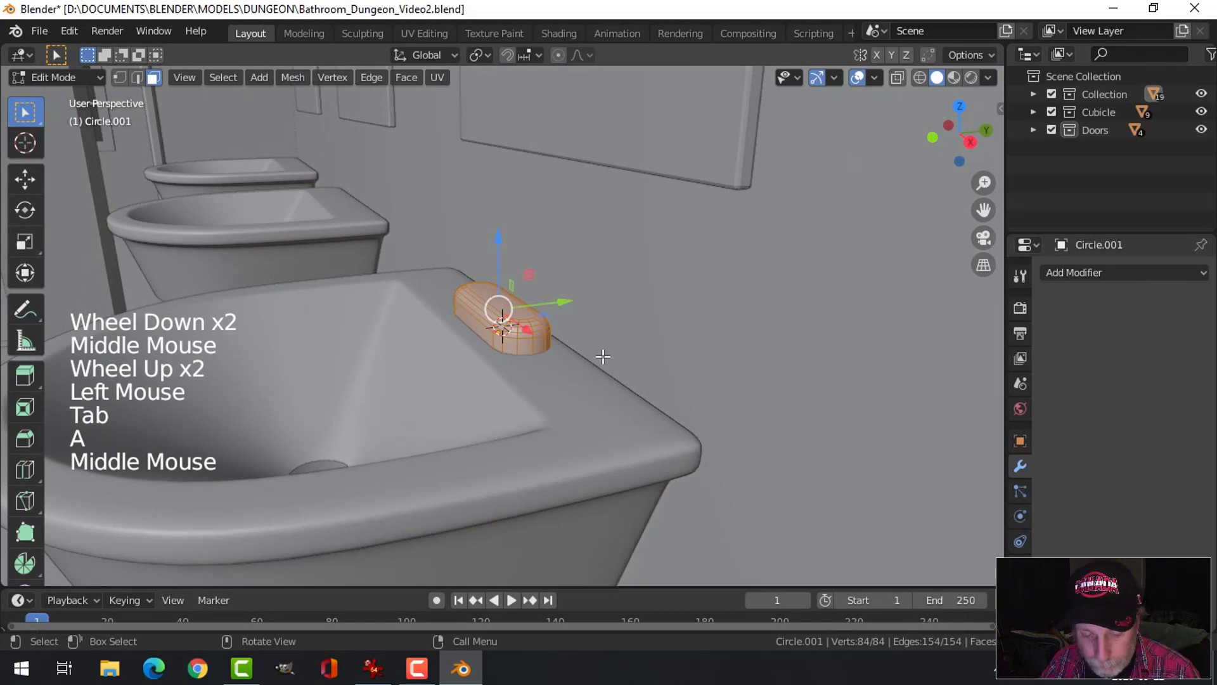
key("s")
key("z")
left_click(511, 307)
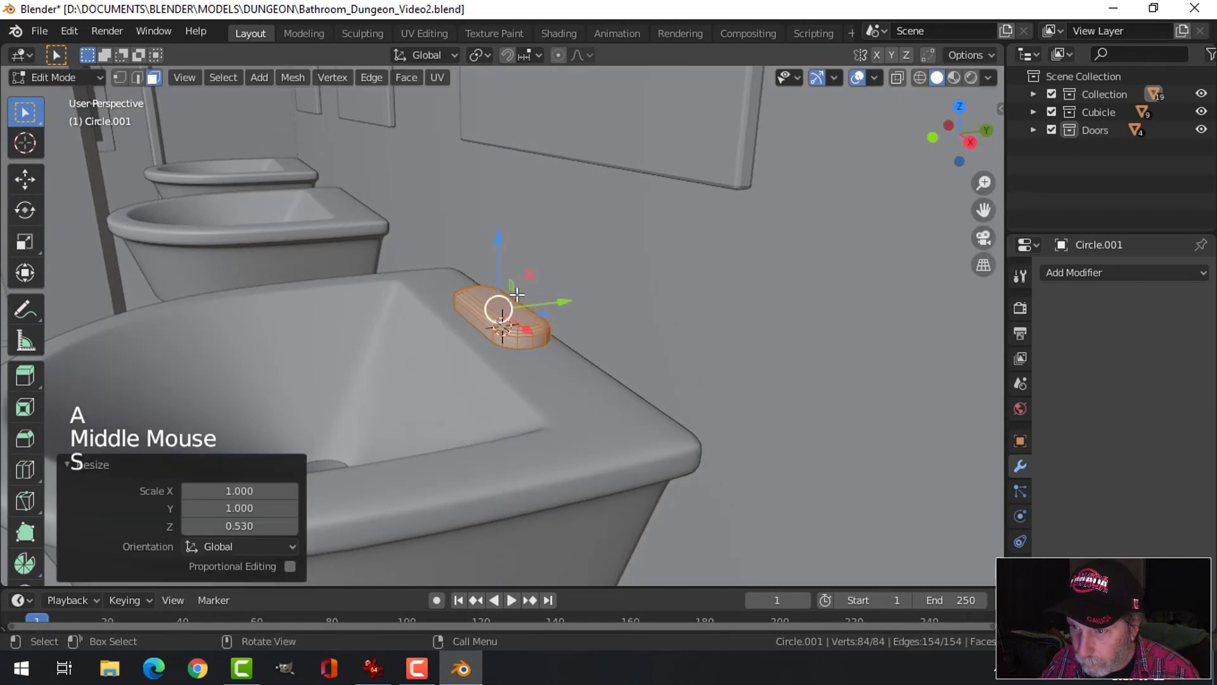
left_click_drag(501, 306, 504, 296)
key("alt+a")
Snap the 3D cursor to the base block's top face and return to Object Mode.
middle_click_drag(505, 296, 576, 402)
scroll(581, 392, "up", 2)
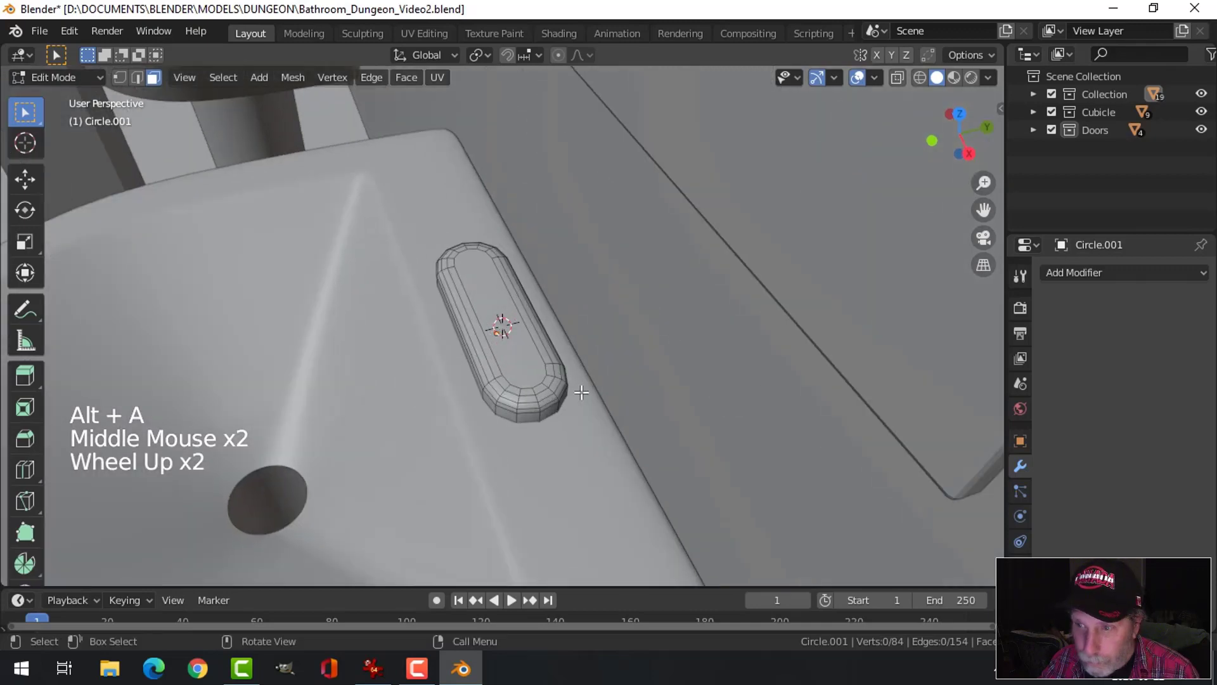
key("3")
left_click(504, 333)
middle_click_drag(505, 333, 557, 370)
key("shift+s")
key("alt+a")
key("Tab")
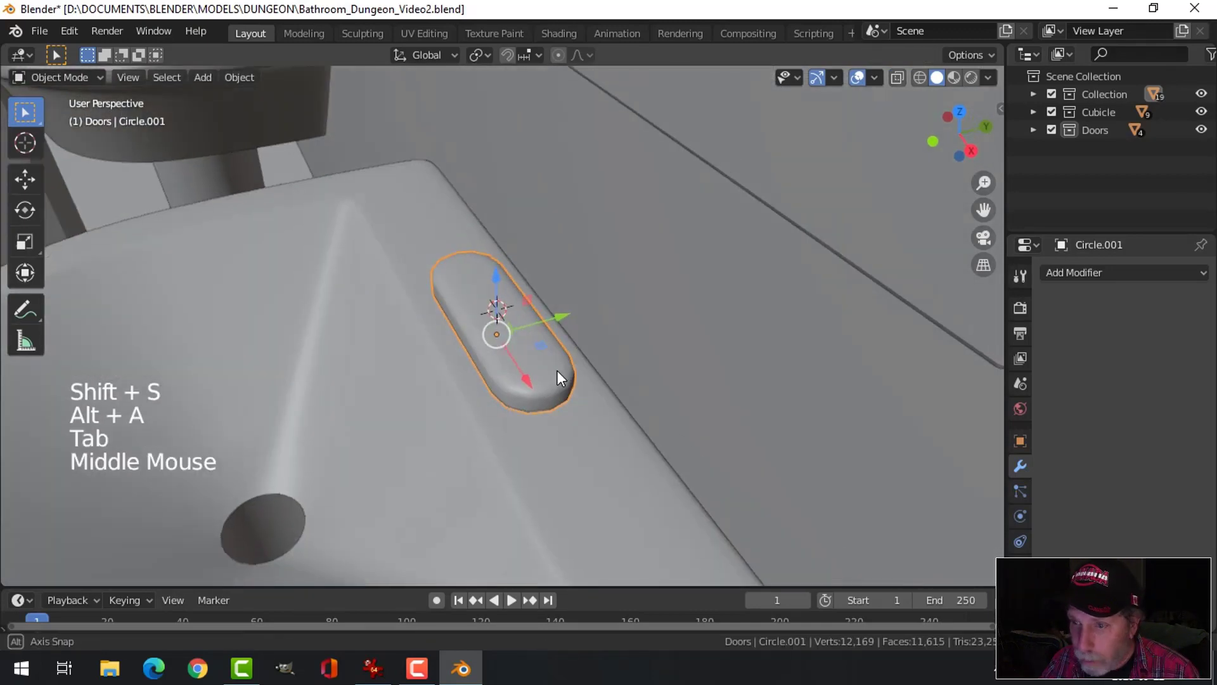
Delete the unwanted object and add a 12-vertex mesh circle with a 1' radius at the 3D cursor.
key("x")
key("shift+a")
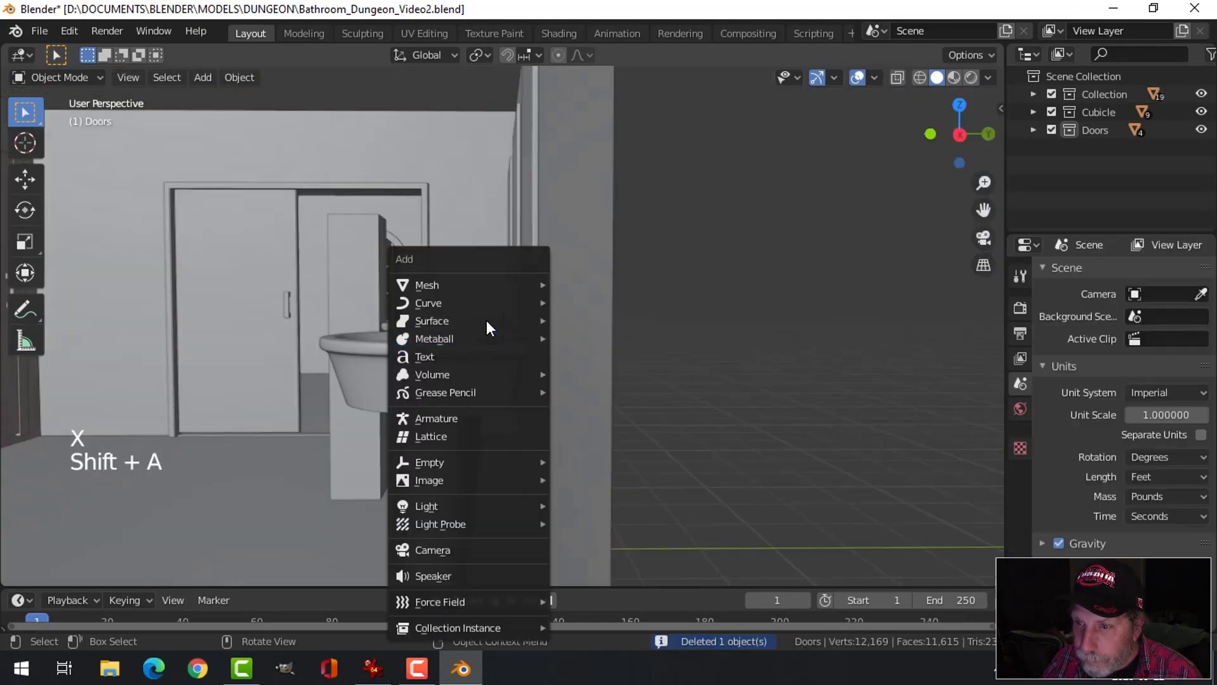
mouse_move(484, 285)
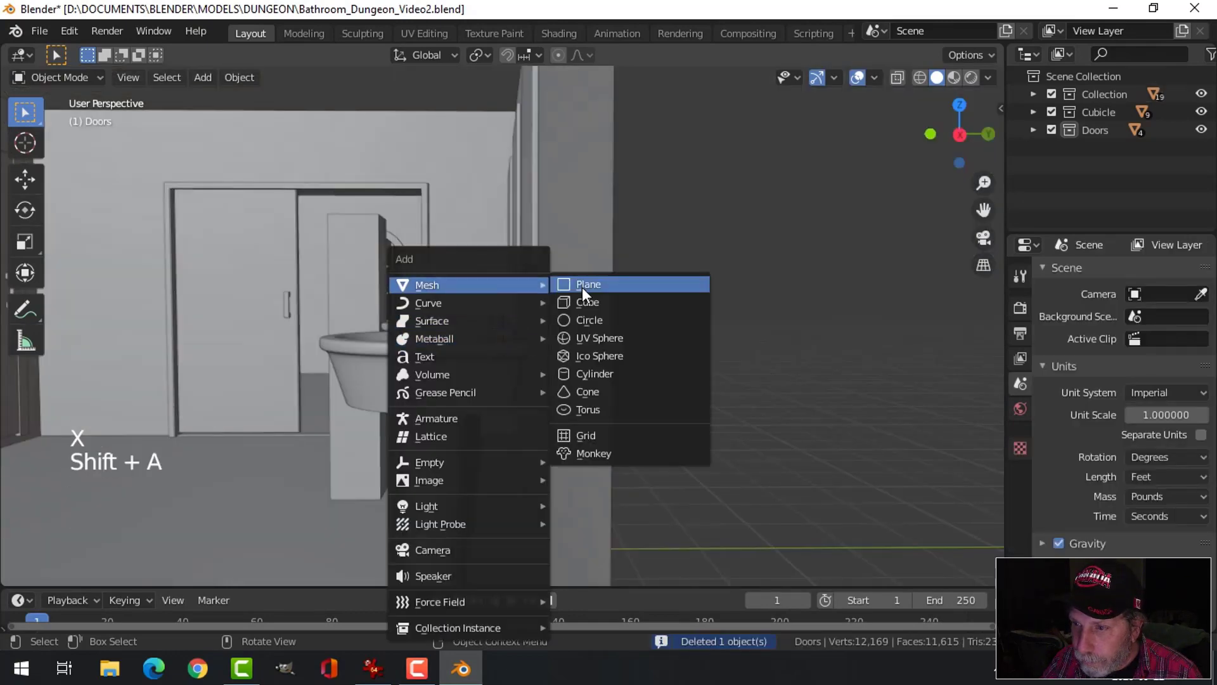
left_click(589, 320)
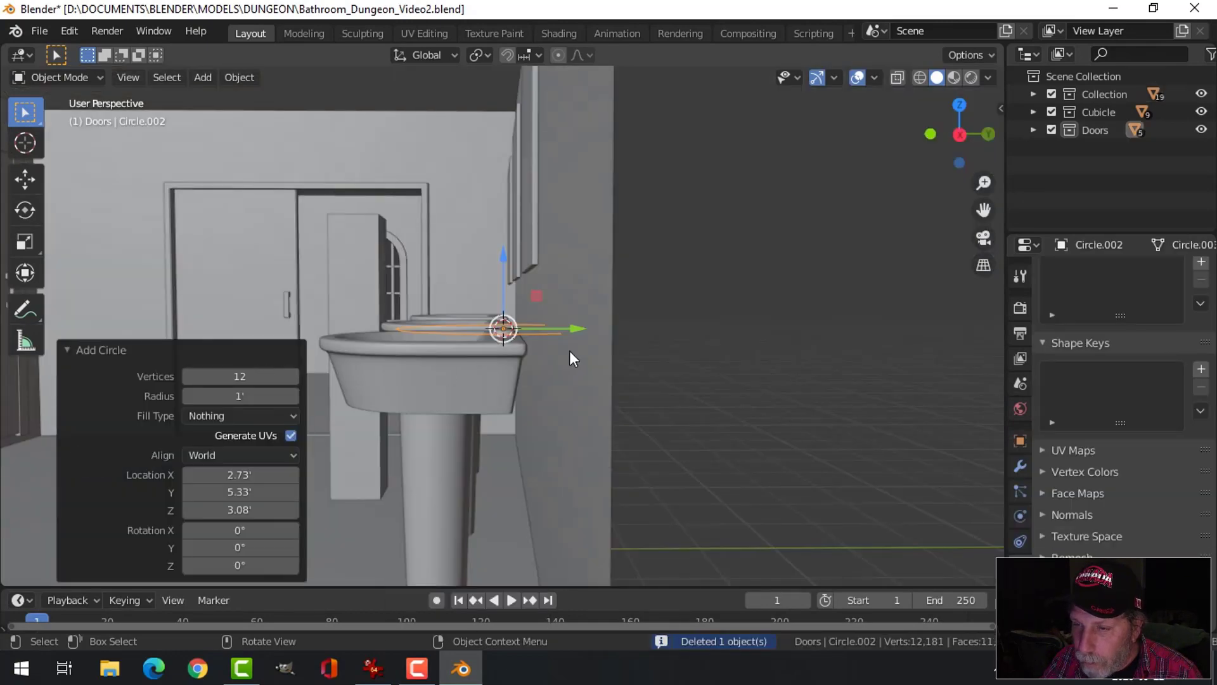
Scale the circle's mesh to 0.540 and rotate it 90° about Y so it stands upright.
middle_click_drag(569, 352, 713, 393)
key("Tab")
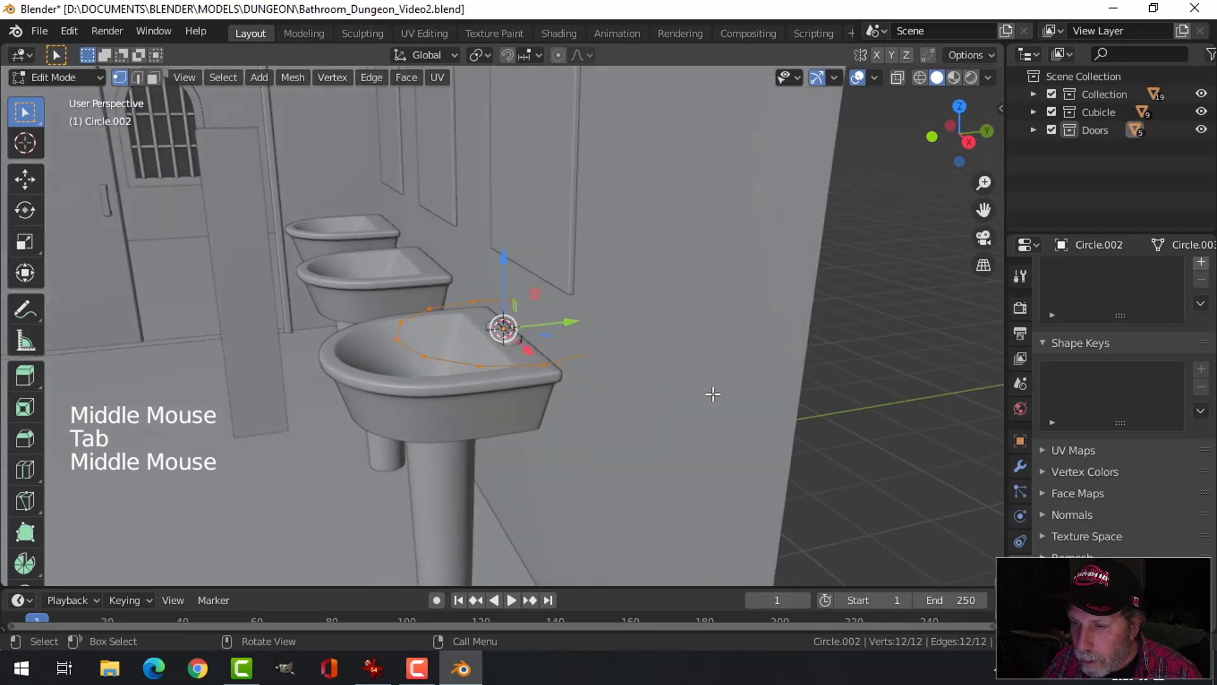
key("s")
left_click(579, 397)
middle_click_drag(578, 397, 650, 410)
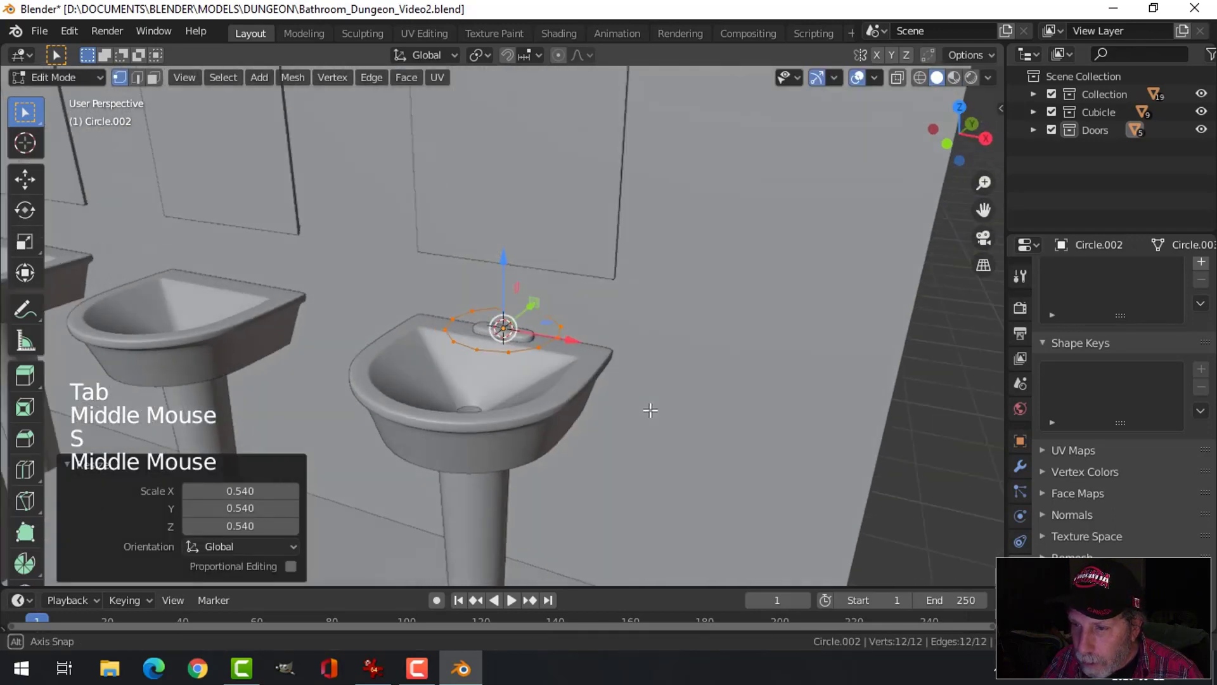
type("ry90")
key("Return")
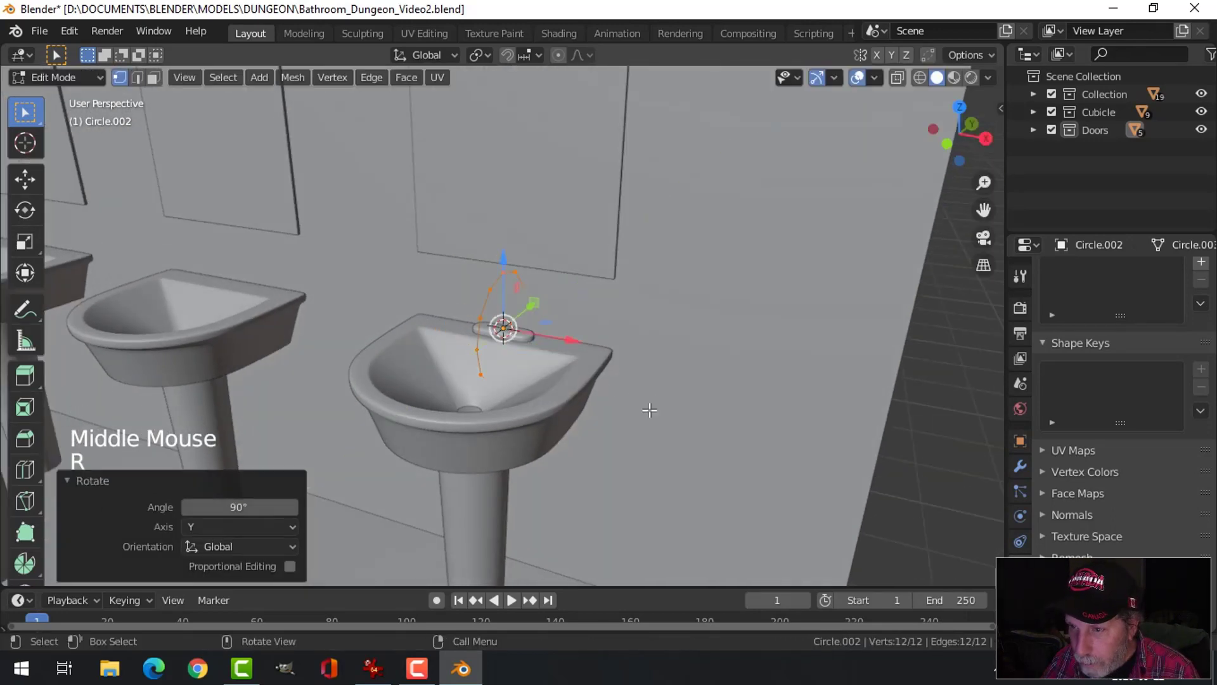
Position the upright circle above the basin, raised about 0.61' along Z, and scale it down for the spout.
left_click_drag(539, 305, 475, 340)
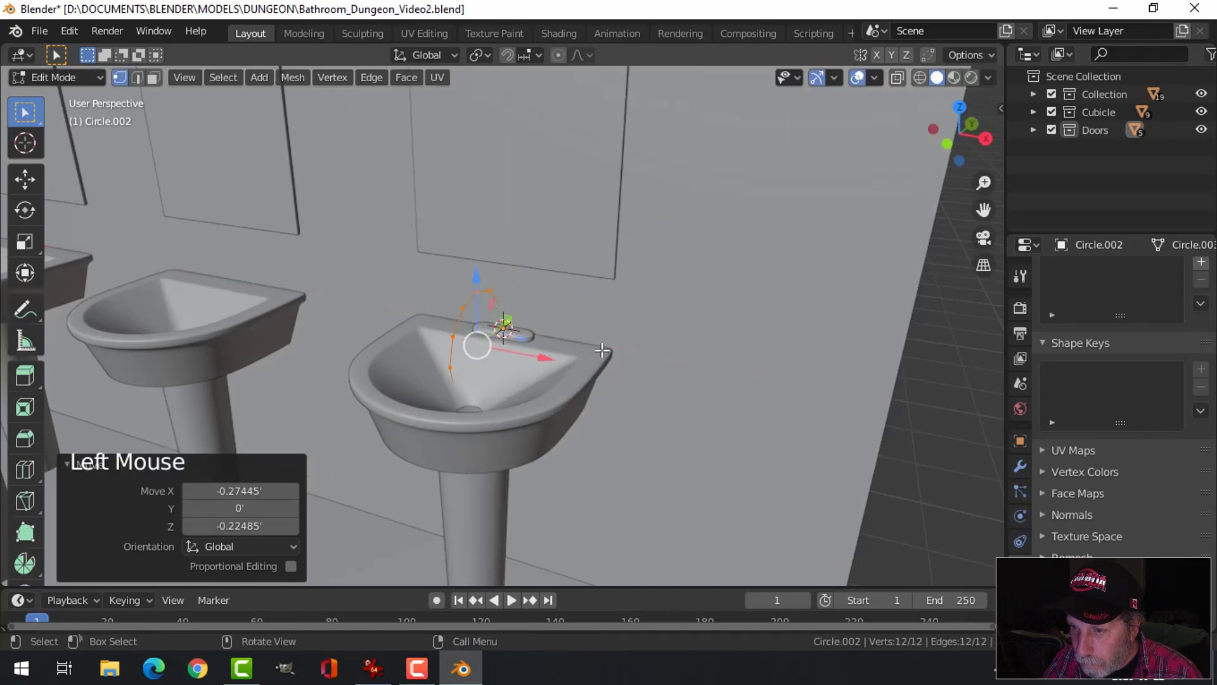
middle_click_drag(475, 340, 497, 336)
left_click_drag(567, 338, 450, 234)
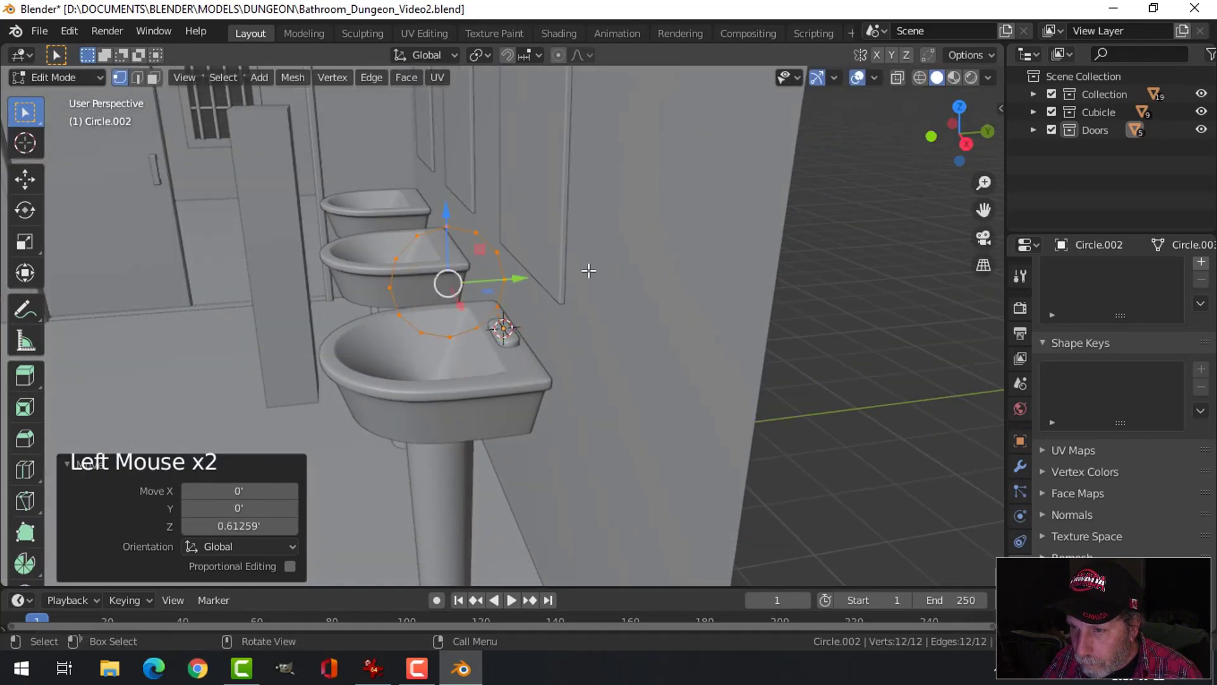
key("s")
left_click(521, 289)
left_click_drag(520, 279, 526, 277)
Delete the lower vertices of the upright circle, keeping only the seven-vertex upper arch.
middle_click_drag(573, 344, 538, 346)
key("alt+a")
key("b")
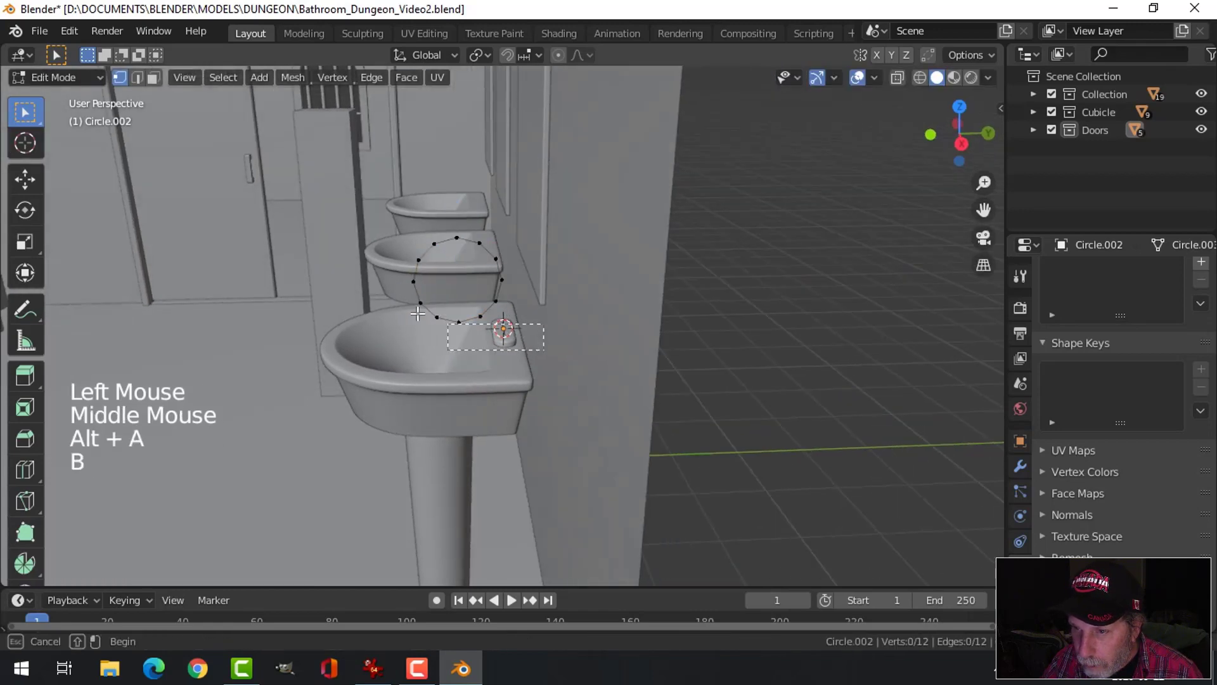
left_click_drag(386, 297, 386, 298)
key("x")
left_click(388, 298)
Extrude both end vertices of the arch a short distance straight down.
left_click(515, 280)
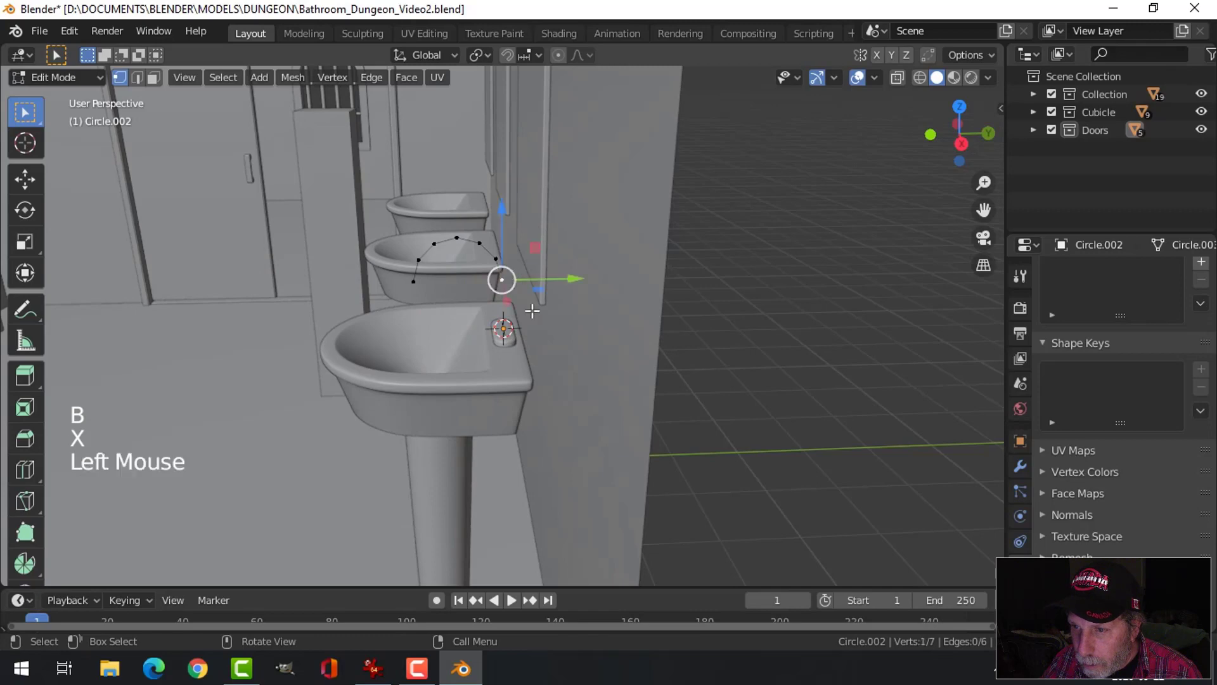
left_click(413, 281)
left_click(502, 279, "shift")
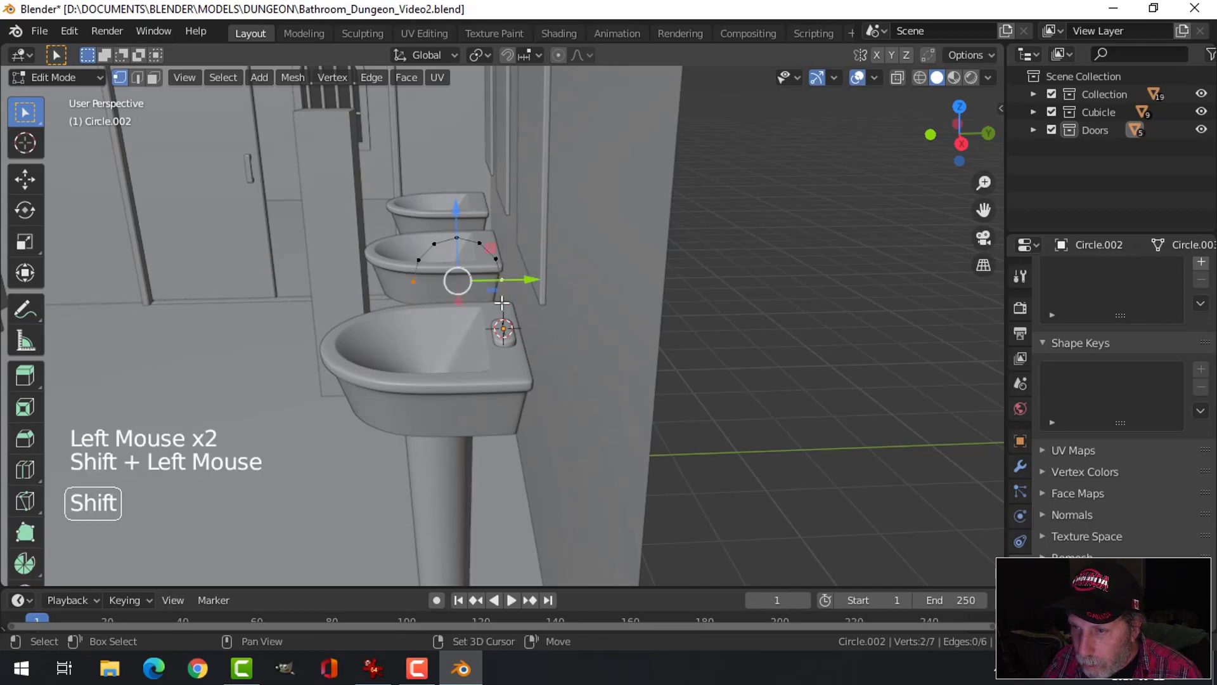
key("e")
left_click_drag(458, 242, 459, 261)
key("alt+a")
Extend the arch's wall-side end vertex down to the base block and reposition the whole arch.
left_click(502, 295)
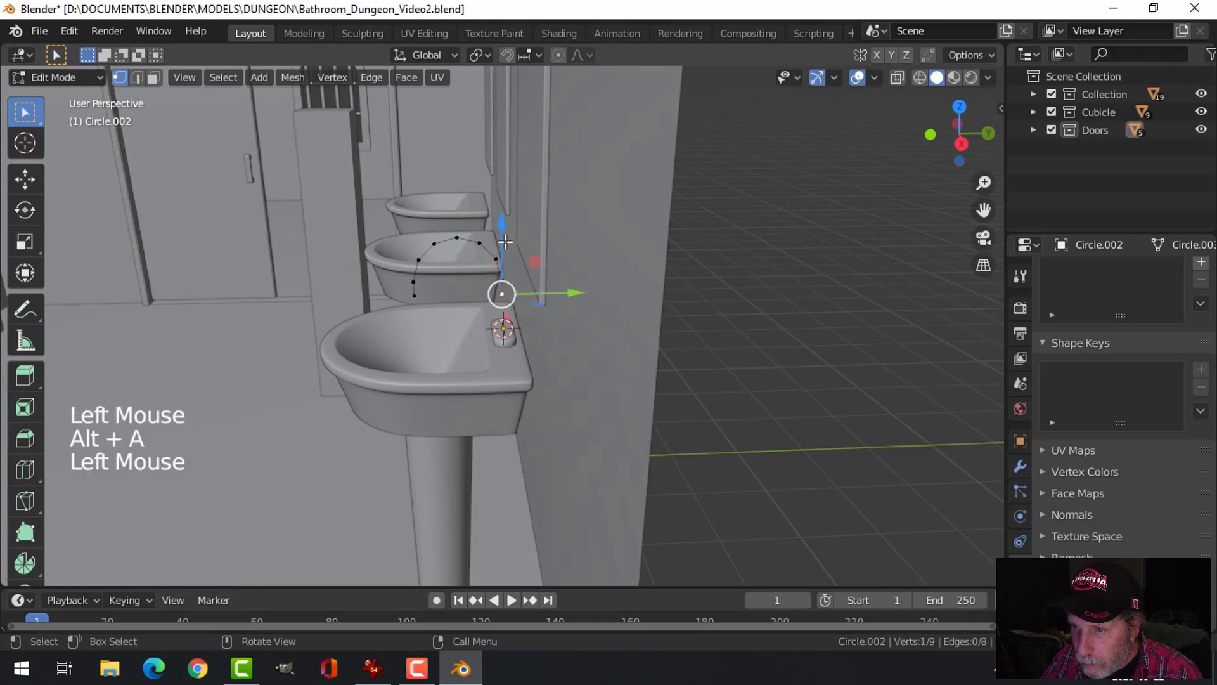
left_click(506, 242)
key("a")
middle_click_drag(546, 353, 363, 296)
left_click(463, 232)
key("alt+a")
key("Tab")
scroll(363, 297, "up", 2)
Scale the whole spout arch to 0.710 along Z and 0.692 along Y.
key("Tab")
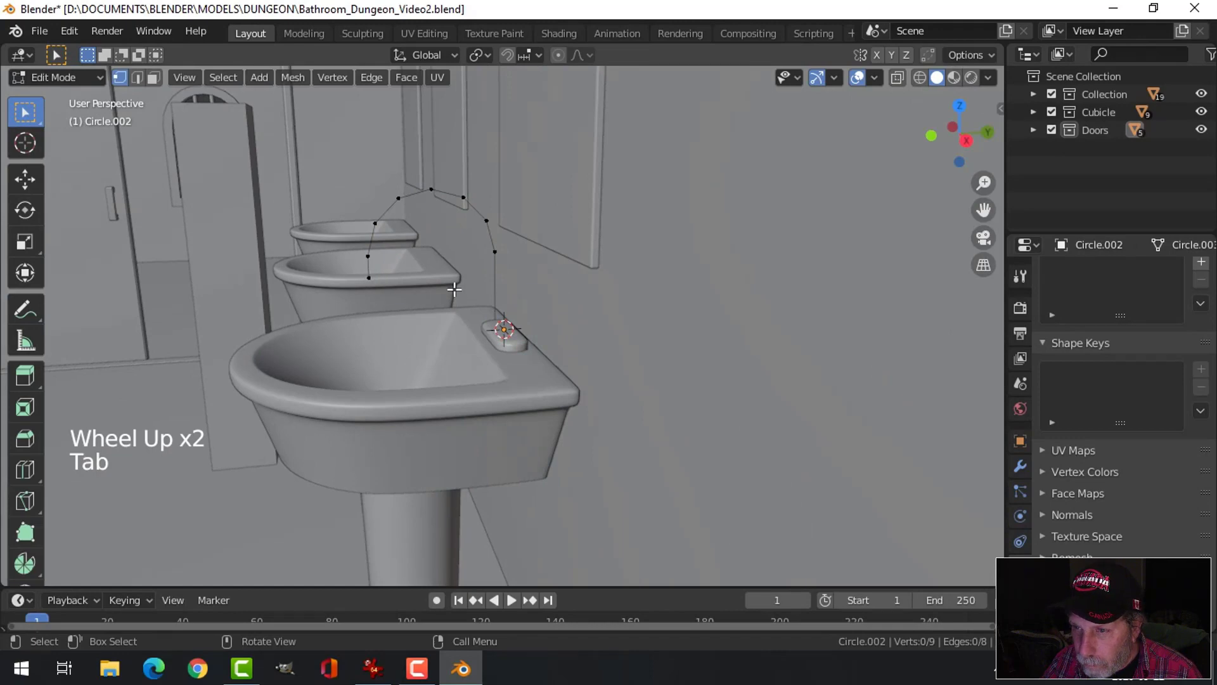
key("a")
middle_click_drag(454, 289, 510, 314)
key("s")
key("z")
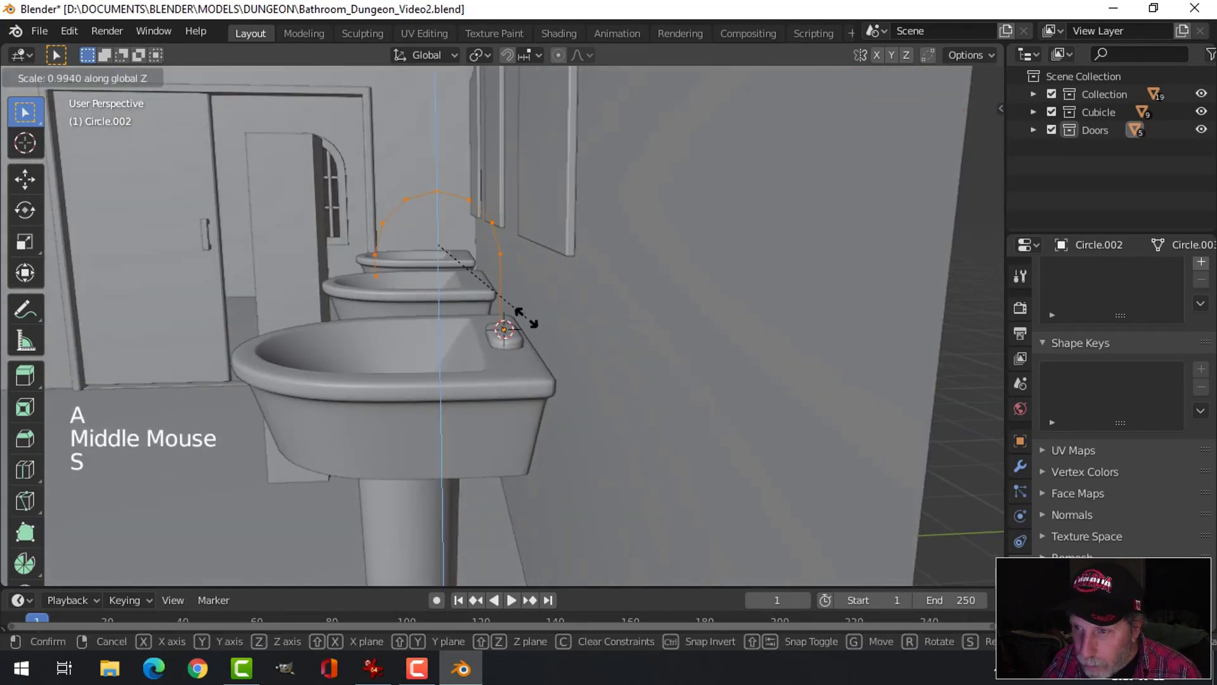
left_click(509, 299)
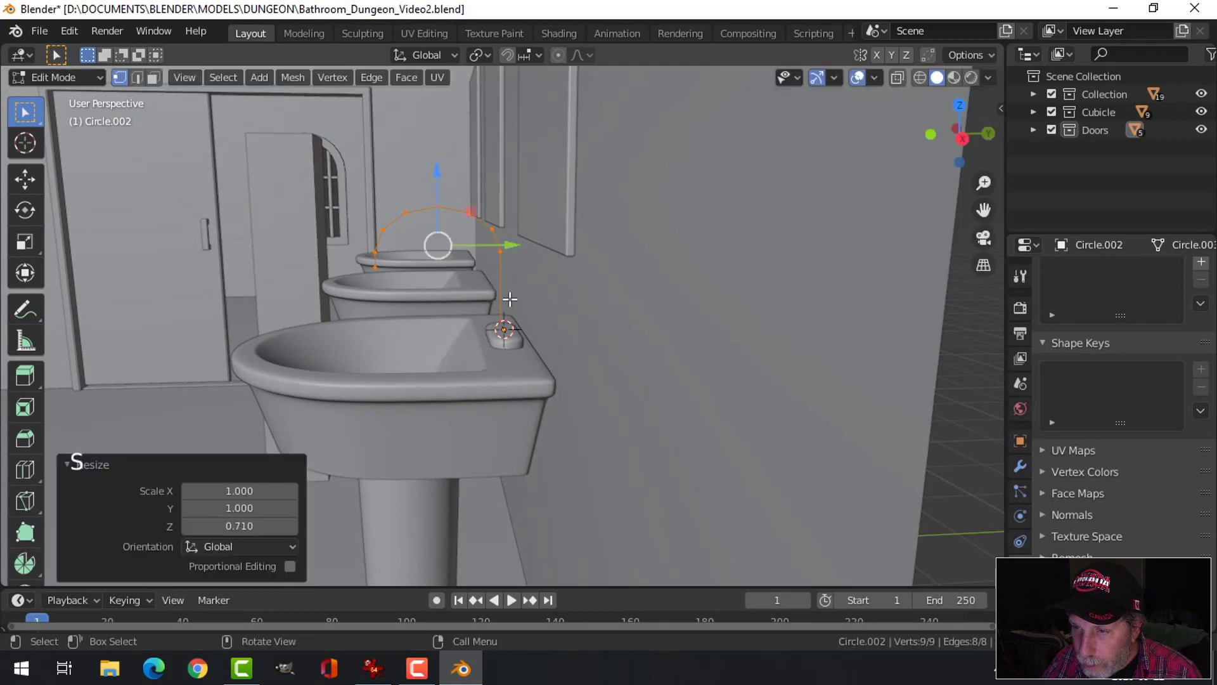
key("s")
key("y")
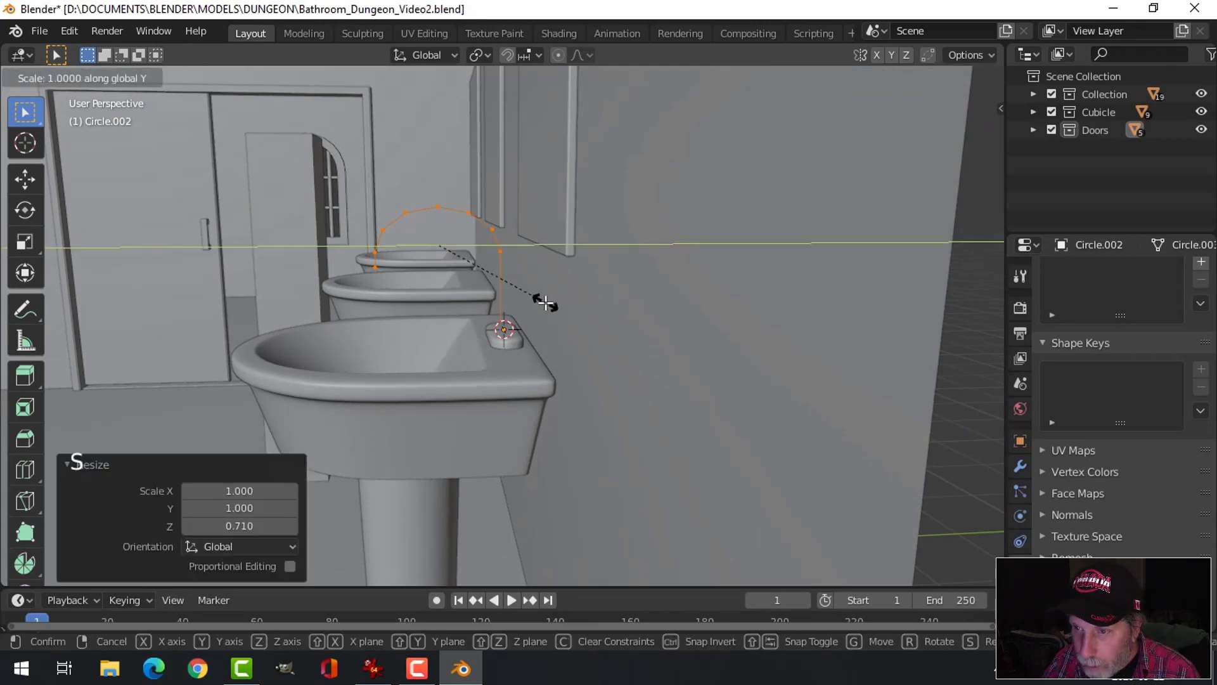
left_click(500, 303)
Move the arch about 0.14' along Y over the base block and lower it about 0.12' in Object Mode.
key("g")
key("y")
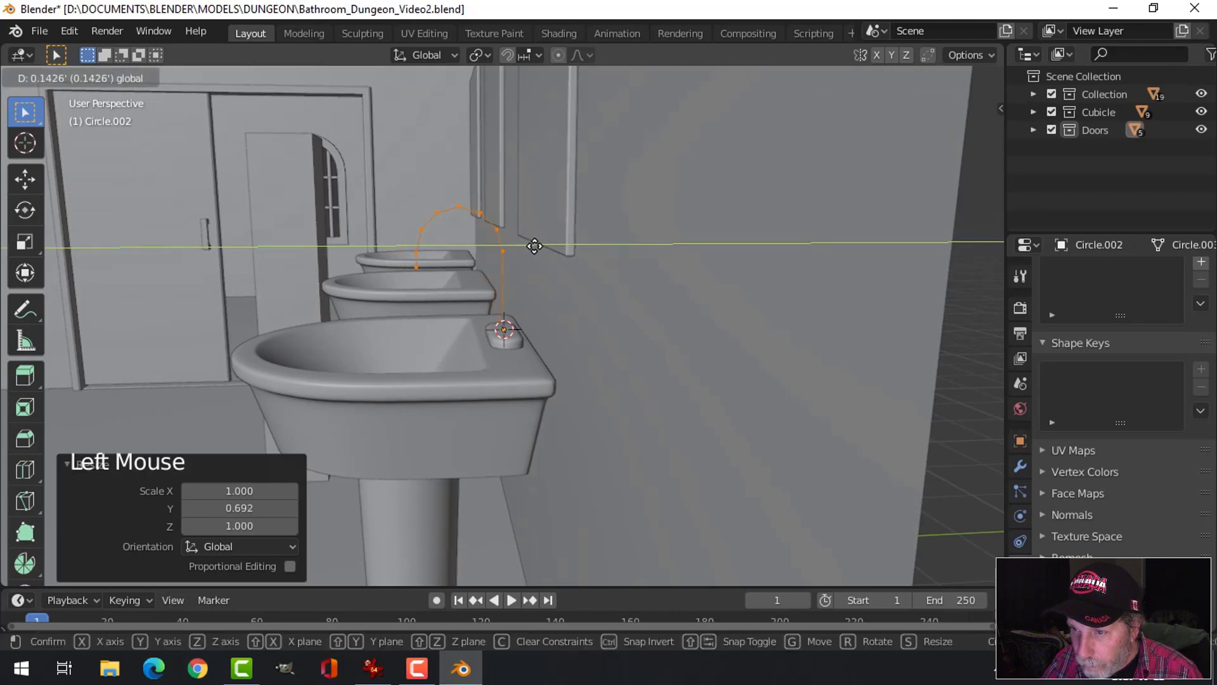
left_click(535, 246)
middle_click_drag(535, 245, 511, 272)
key("Tab")
left_click_drag(507, 257, 539, 285)
middle_click_drag(541, 288, 527, 323)
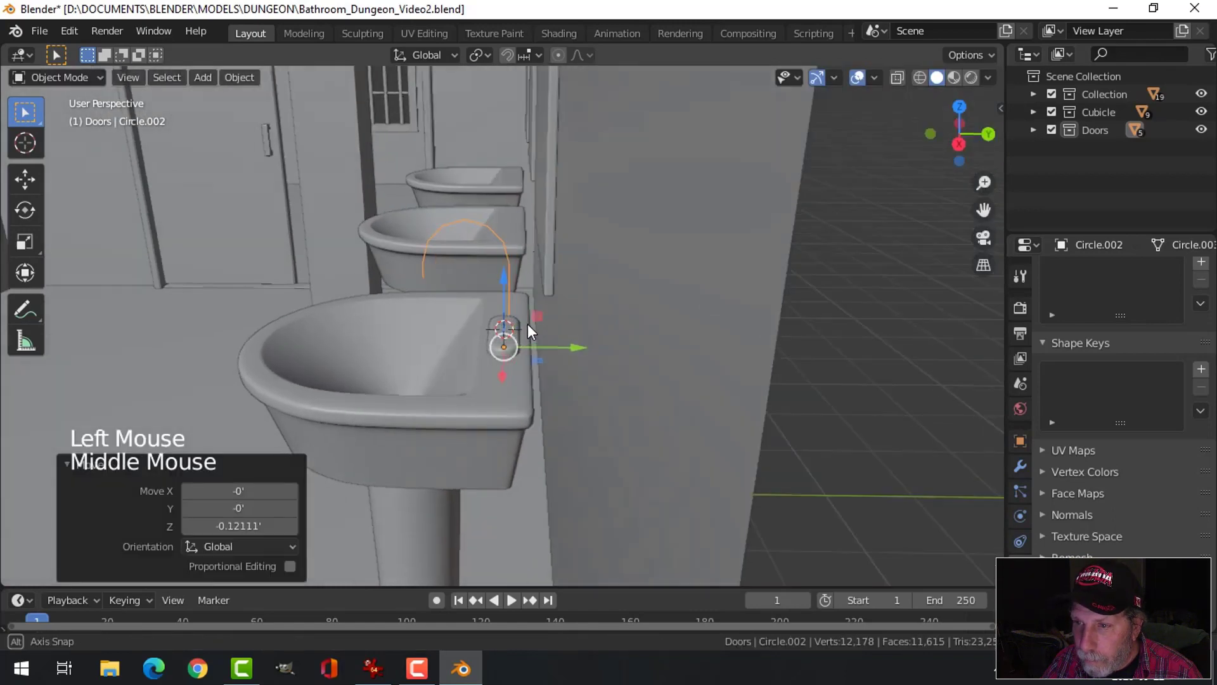
Convert the spout arch from a mesh to a curve and give it a bevel depth of 0.0512'.
left_click(239, 79)
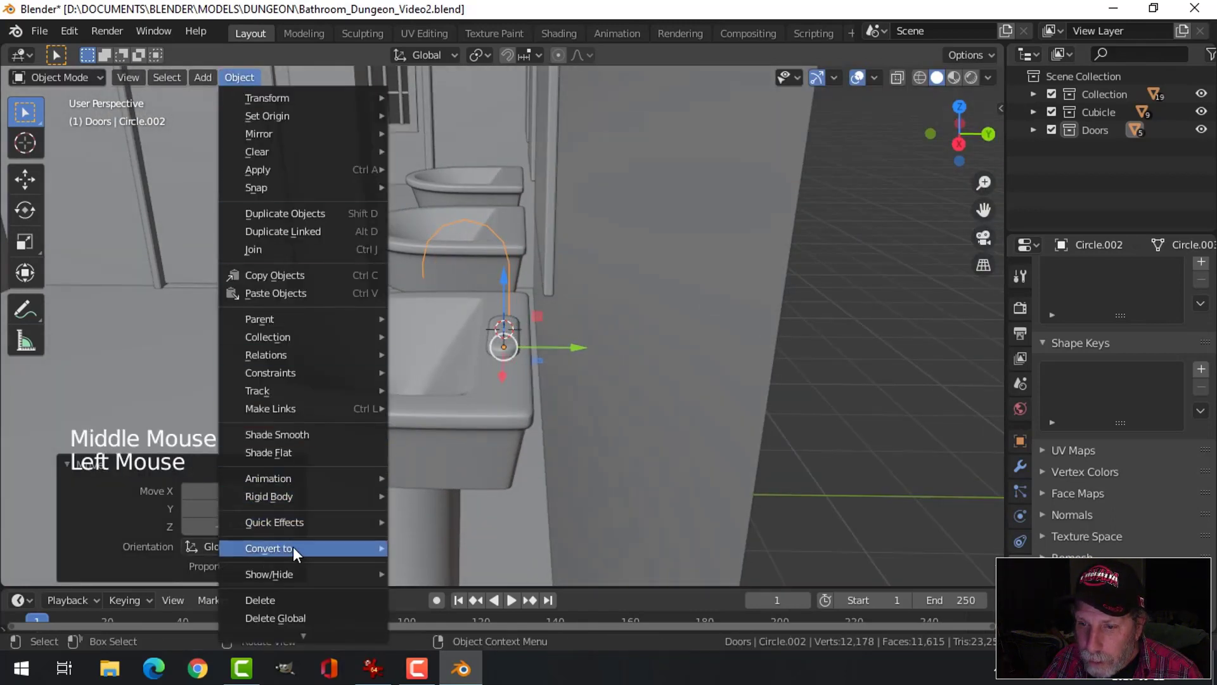
mouse_move(293, 546)
left_click(482, 547)
scroll(1077, 528, "down", 4)
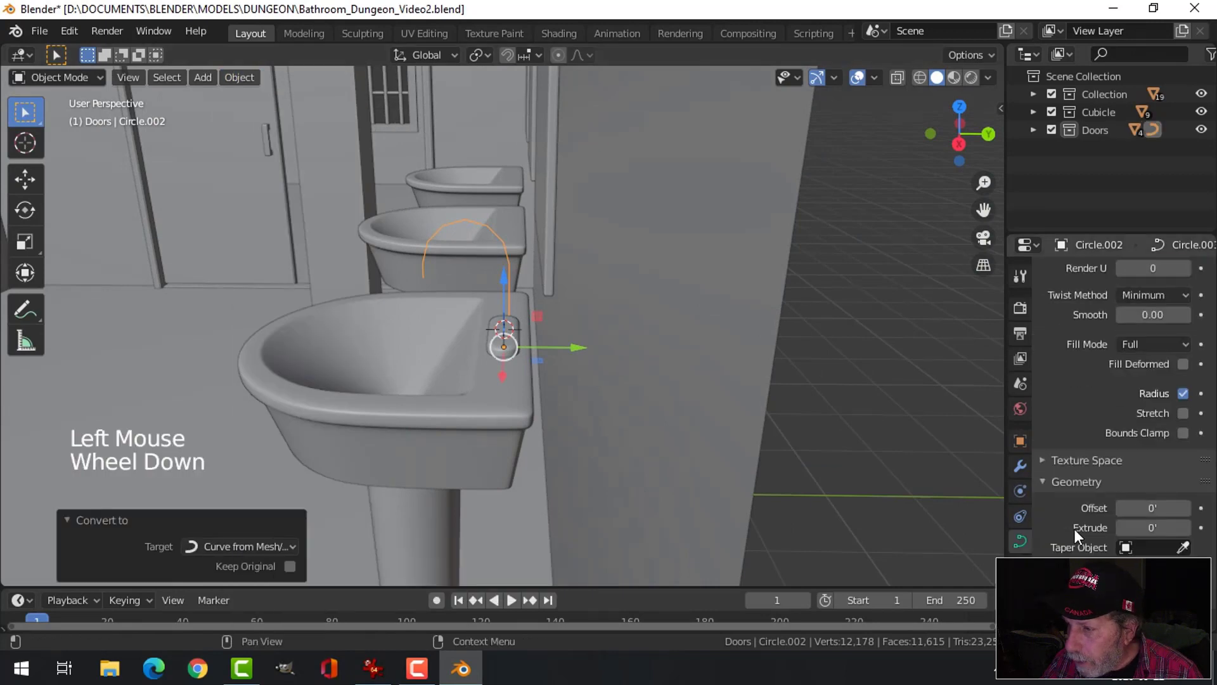
left_click_drag(1129, 514, 1140, 514)
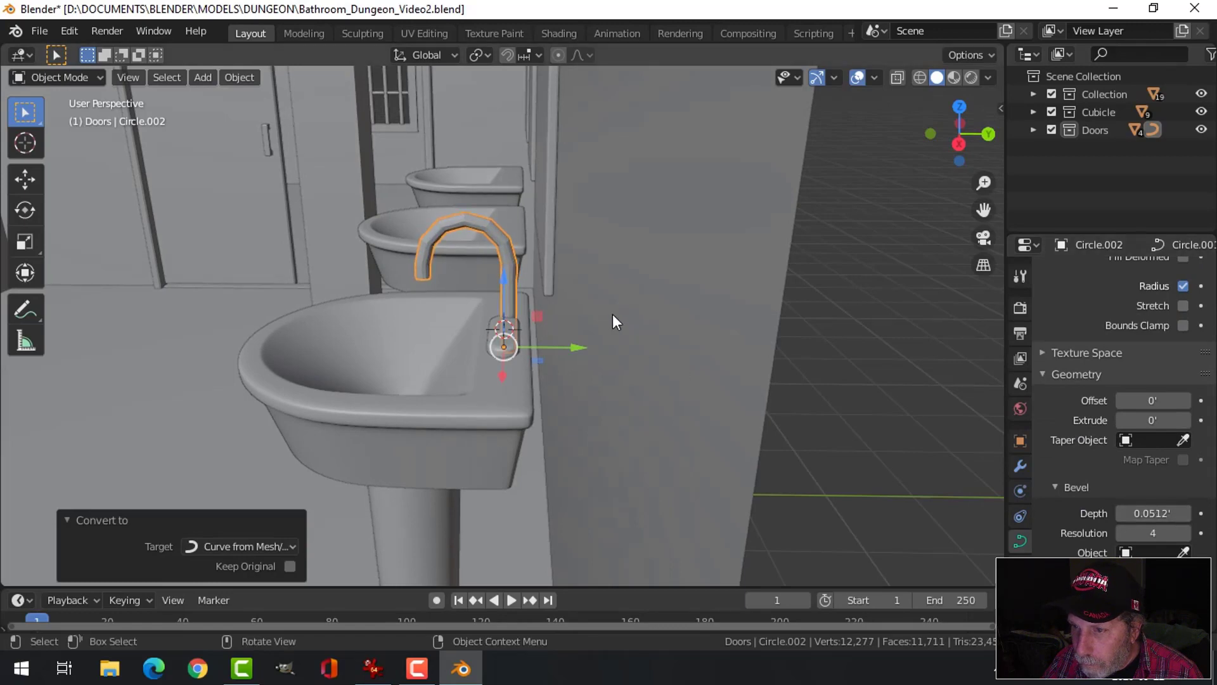
Smooth the spout tube with a level 1 subdivision surface and nudge it slightly along Y over the base block.
right_click(505, 251)
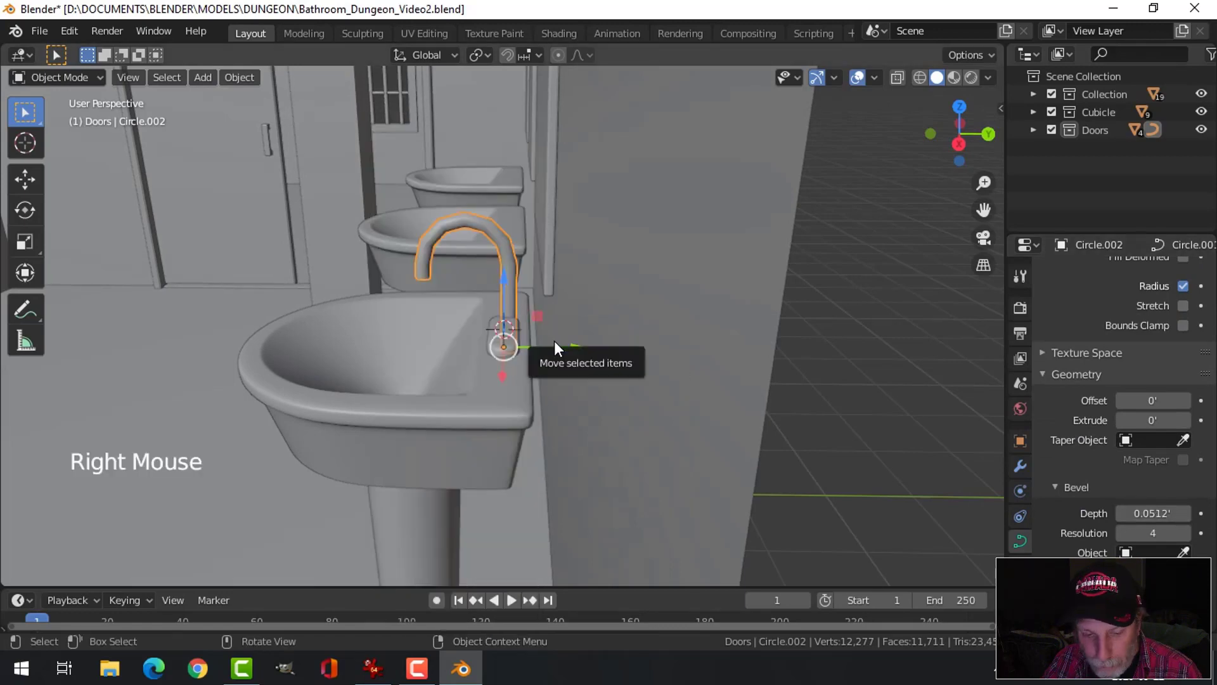
key("ctrl+1")
left_click_drag(564, 343, 560, 341)
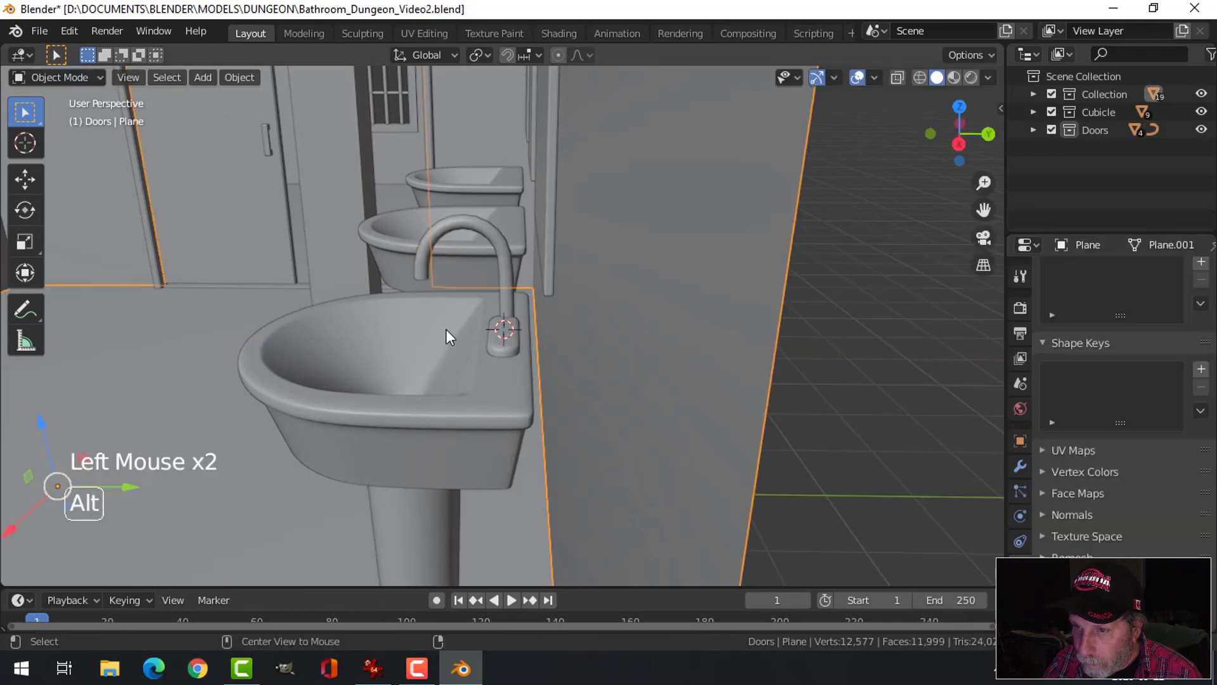
key("alt+a")
Select the spout and move it about 0.247' along X towards the middle of the base block.
middle_click_drag(446, 329, 525, 367)
left_click(484, 270)
middle_click_drag(484, 272, 527, 369)
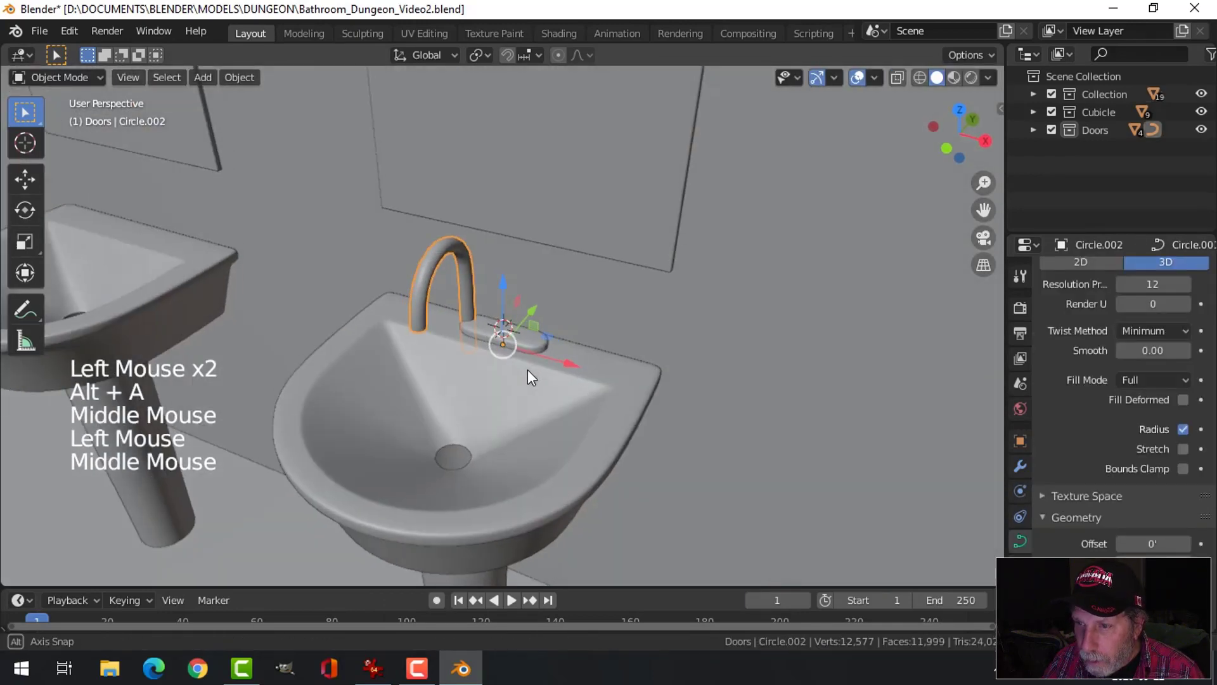
left_click_drag(561, 359, 606, 363)
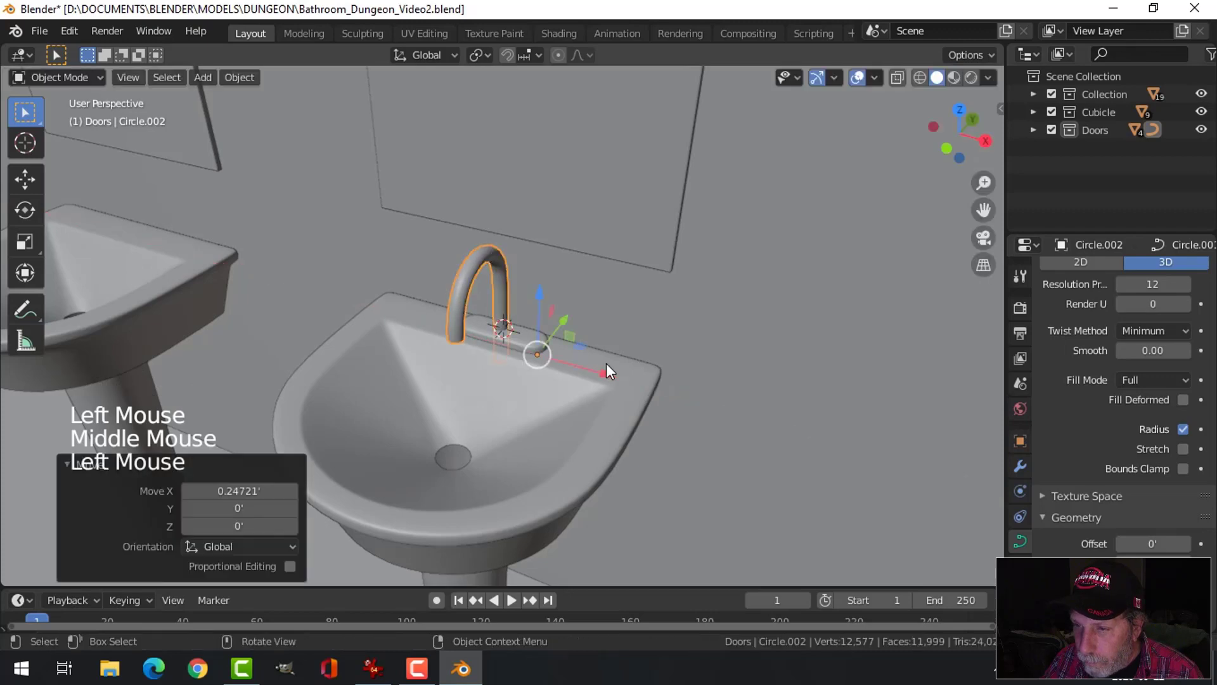
Raise the lowest control point of the spout curve in a wireframe side view so the tube ends inside the base block.
middle_click_drag(606, 363, 545, 337)
key("KP_3")
key("z")
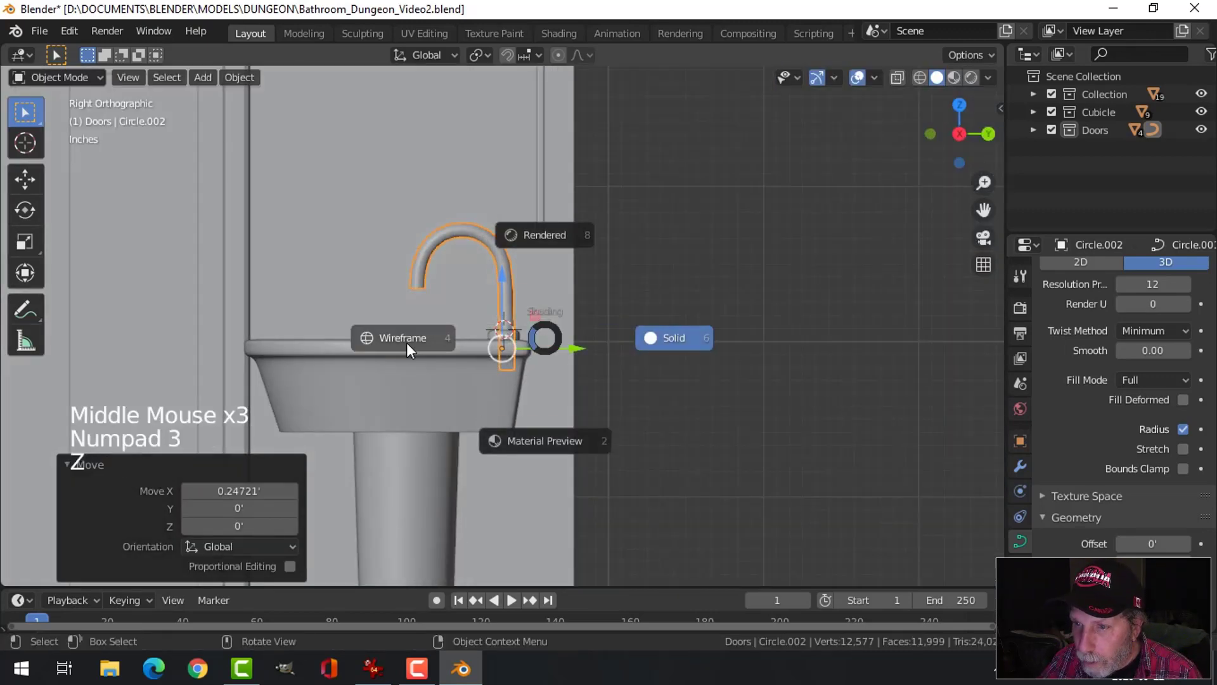
scroll(563, 386, "up", 6)
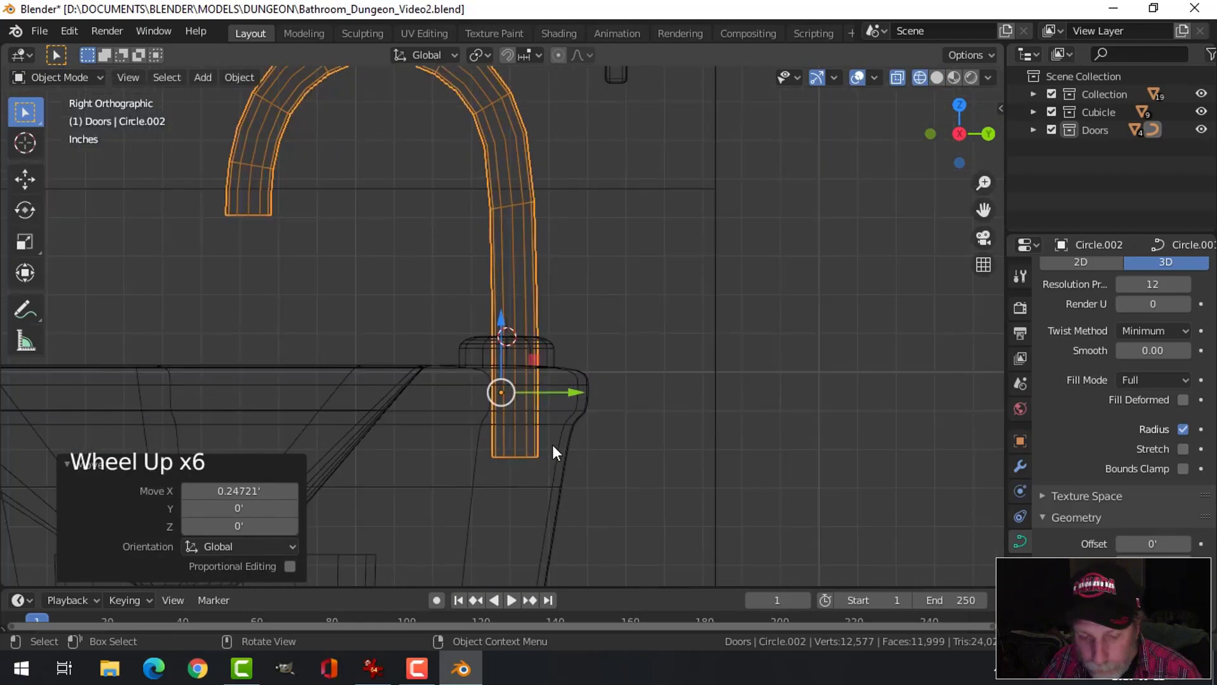
key("Tab")
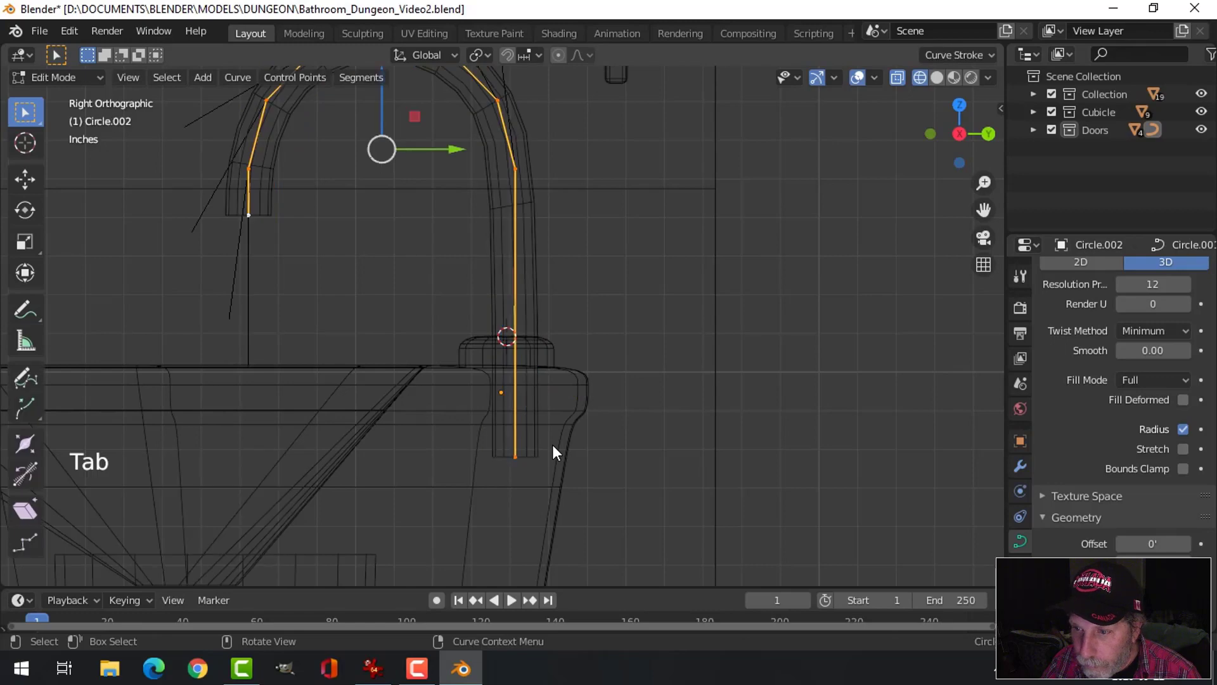
left_click(531, 461)
left_click_drag(516, 394, 529, 285)
key("Tab")
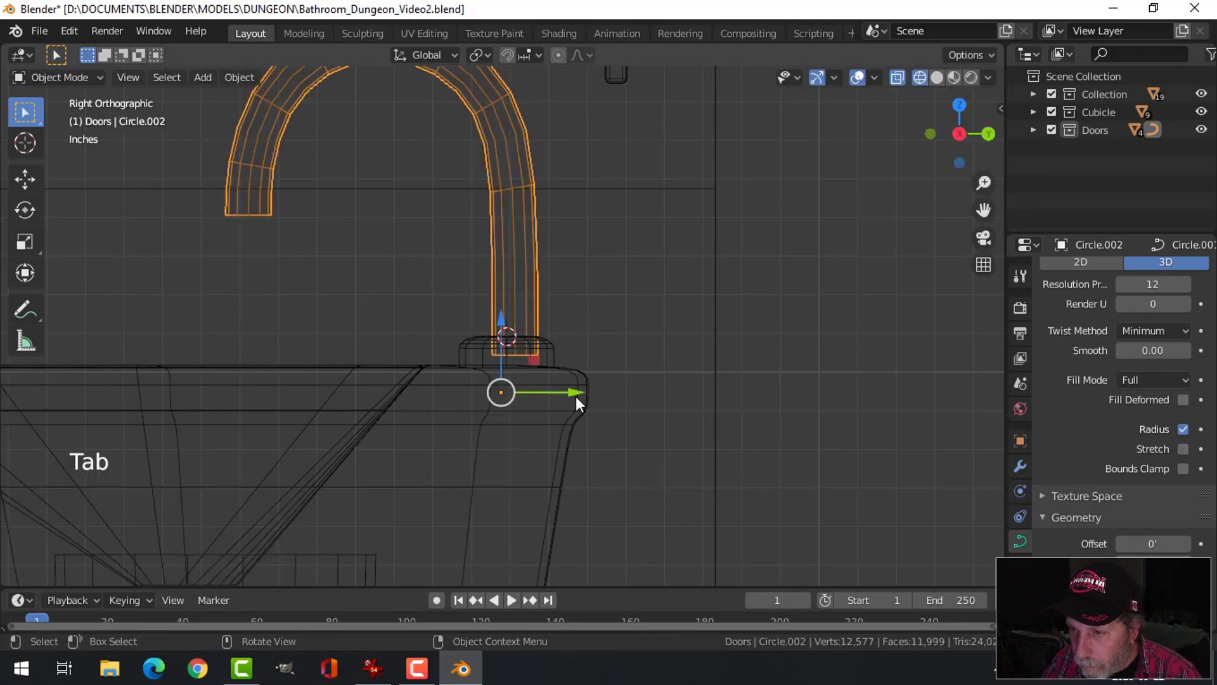
Shift the whole spout slightly along Y to centre it on the base block, and deselect it.
left_click_drag(576, 397, 563, 383)
scroll(493, 326, "down", 4)
key("alt+a")
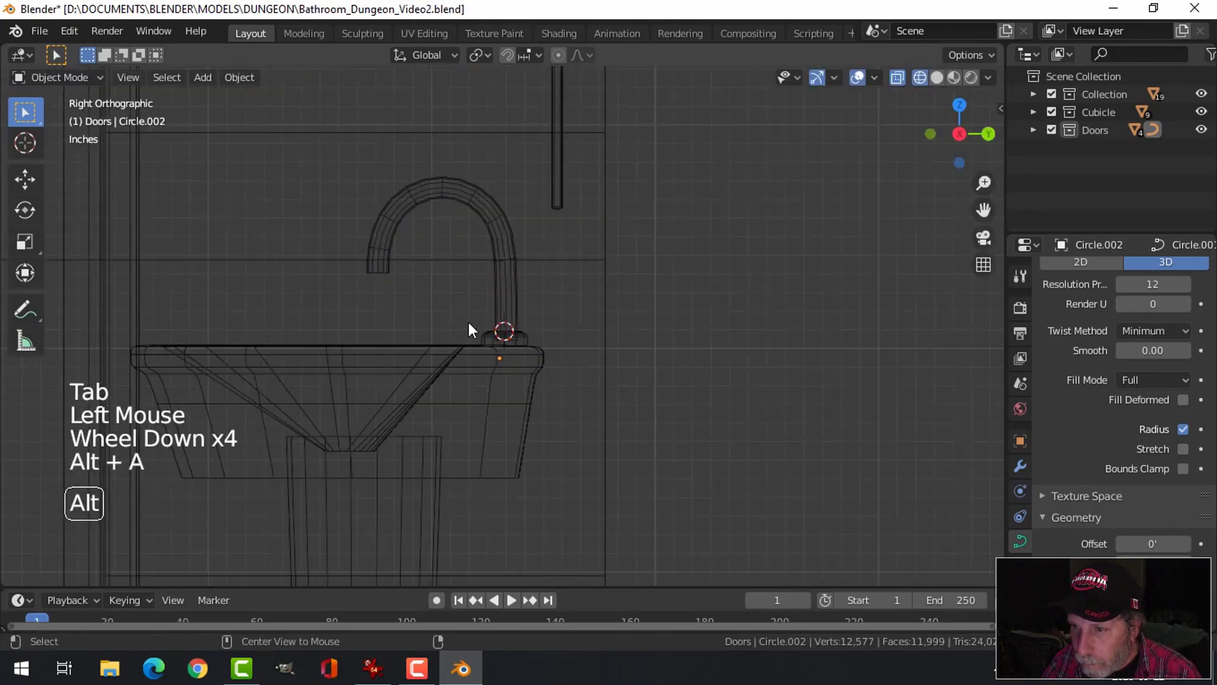
Return to solid shading and fine-tune the spout's Y position where it meets the base block.
mouse_move(469, 326)
middle_mouse_down()
mouse_move(571, 429)
mouse_move(592, 397)
middle_mouse_up()
key("z")
middle_click(661, 397)
scroll(493, 358, "up", 2)
left_click(511, 273)
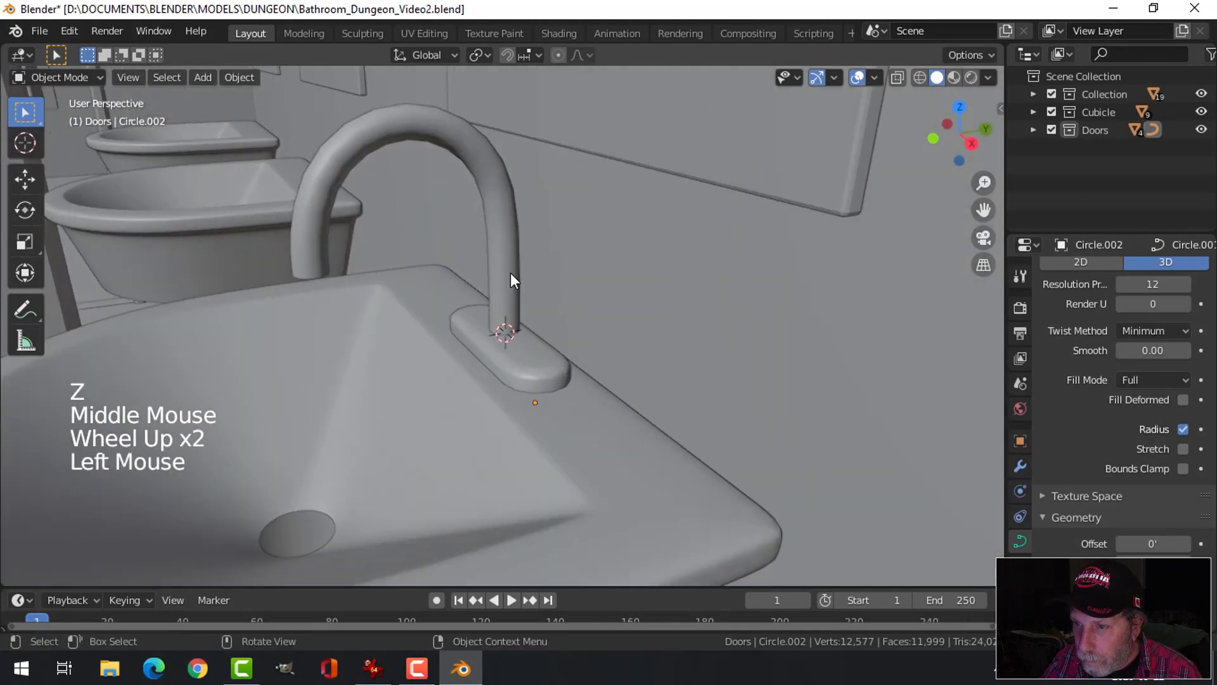
middle_click_drag(511, 273, 565, 360)
left_click(565, 408)
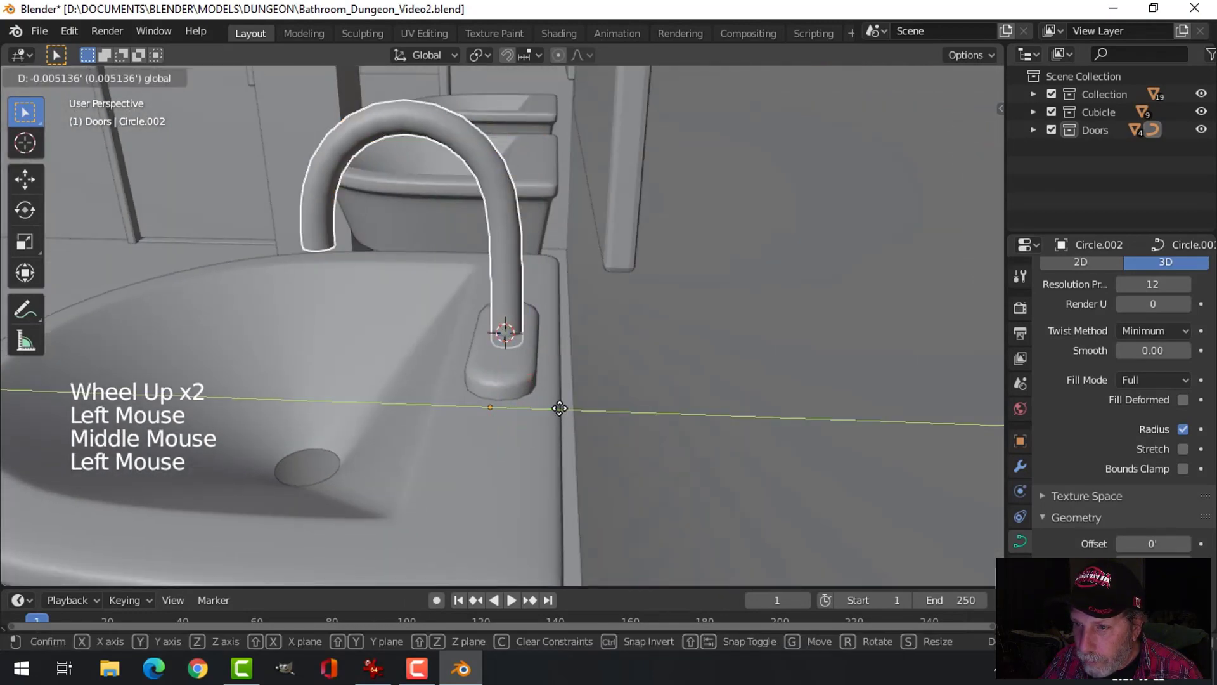
key("alt+a")
scroll(516, 412, "down", 3)
middle_click_drag(516, 412, 517, 359)
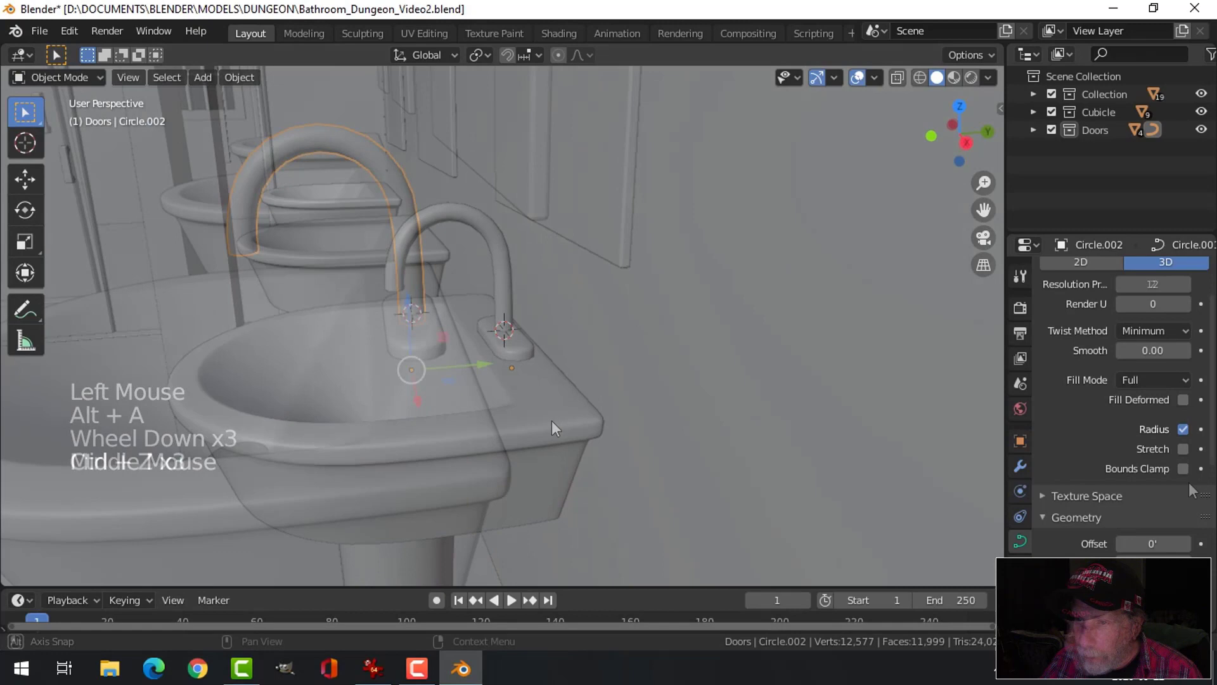
Undo the last three changes and set the spout curve's bevel resolution to 2.
key("ctrl+z")
key("ctrl+z")
key("ctrl+z")
scroll(1169, 458, "down", 8)
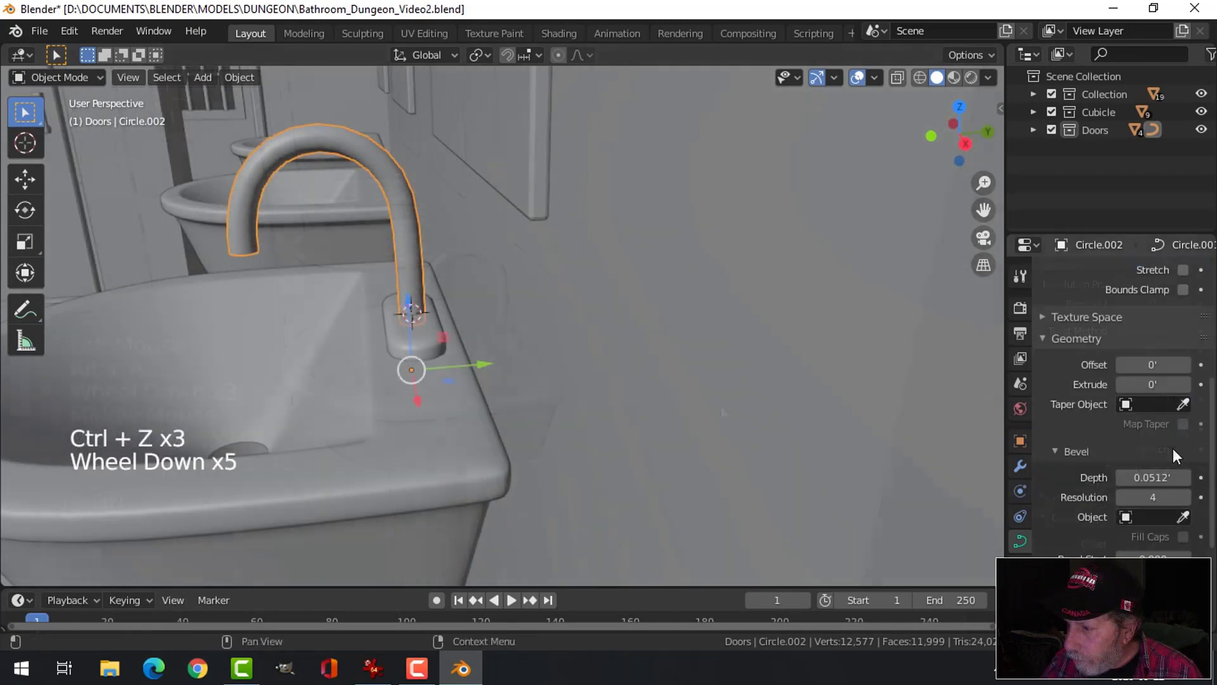
left_click(1153, 390)
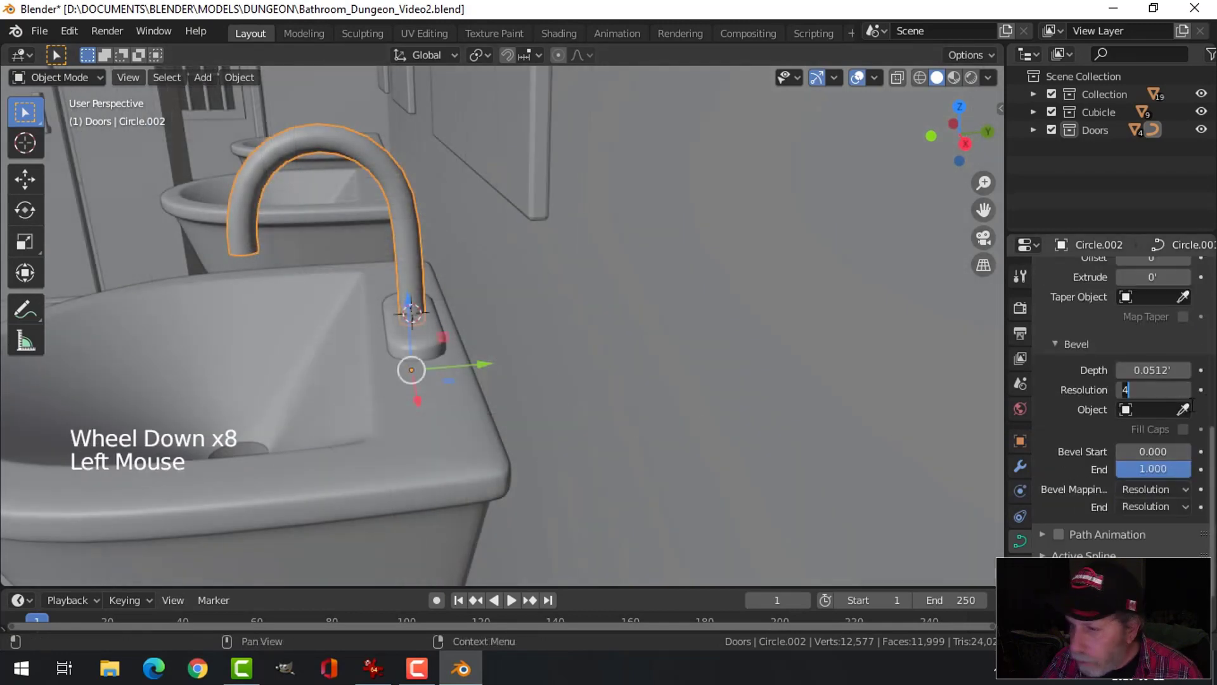
left_click(1181, 409)
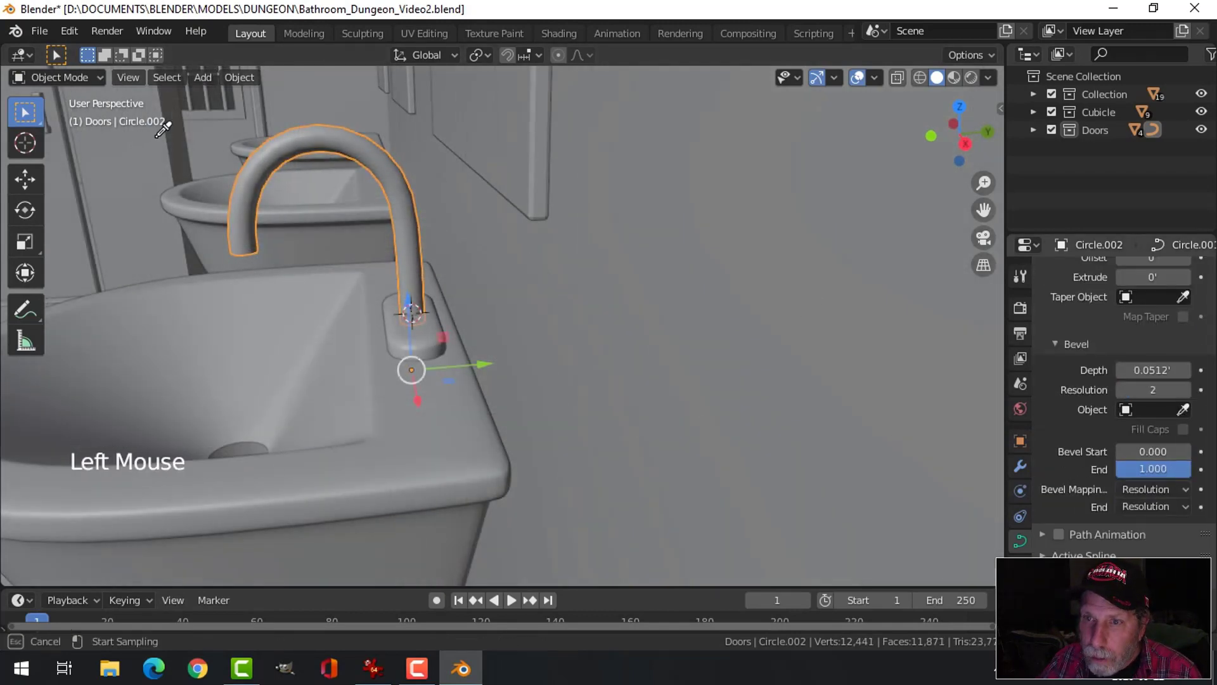
Convert the spout curve to a mesh.
left_click(237, 76)
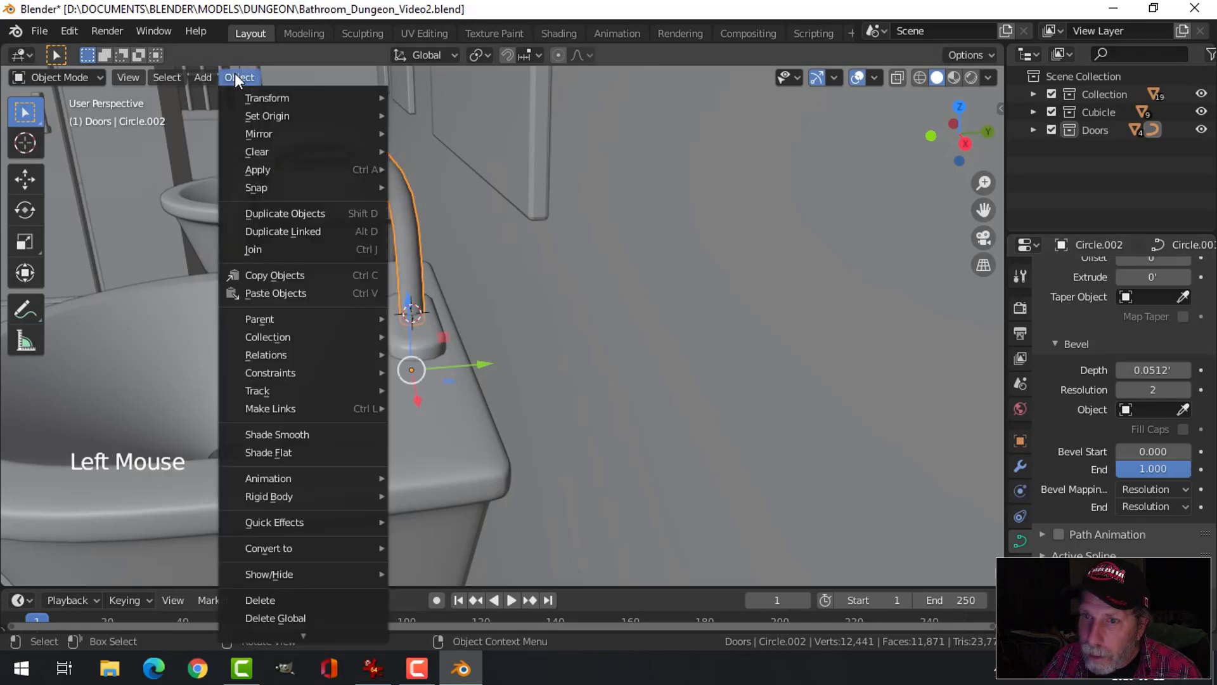
mouse_move(275, 547)
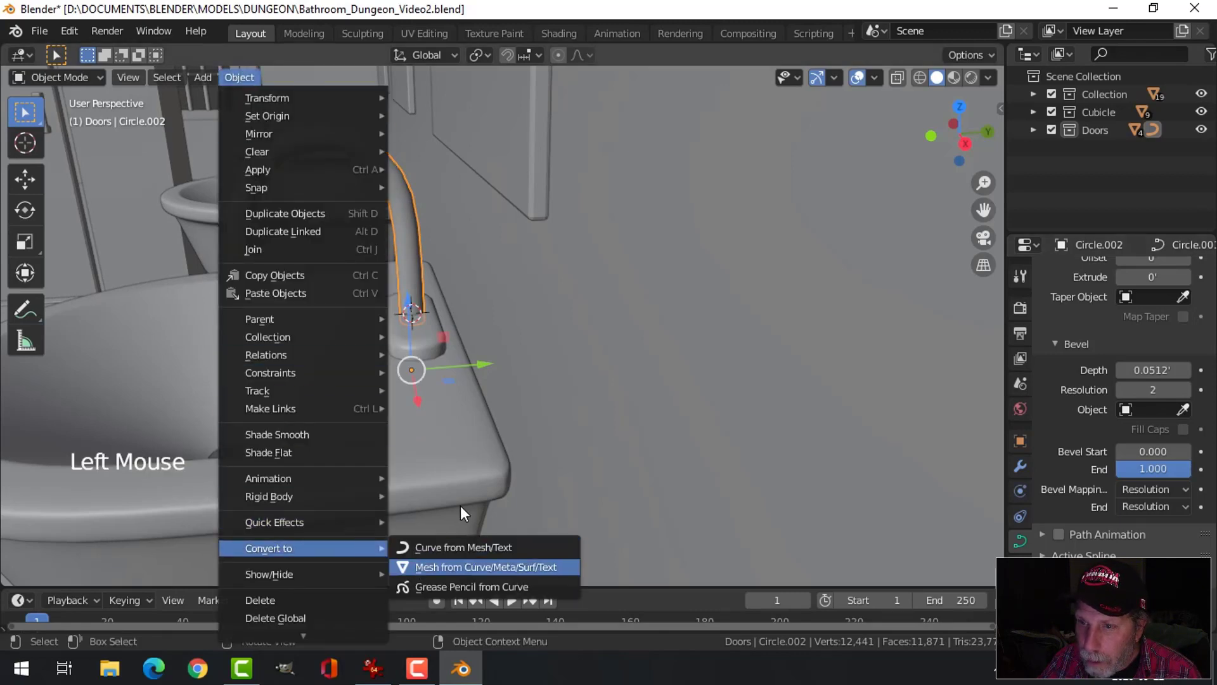
left_click(457, 565)
Extrude the edge loop at the open outlet end of the spout a short distance downward.
key("Tab")
middle_click_drag(488, 305, 424, 288)
scroll(448, 313, "up", 2)
scroll(421, 294, "up", 3)
middle_click_drag(424, 288, 471, 279)
key("2")
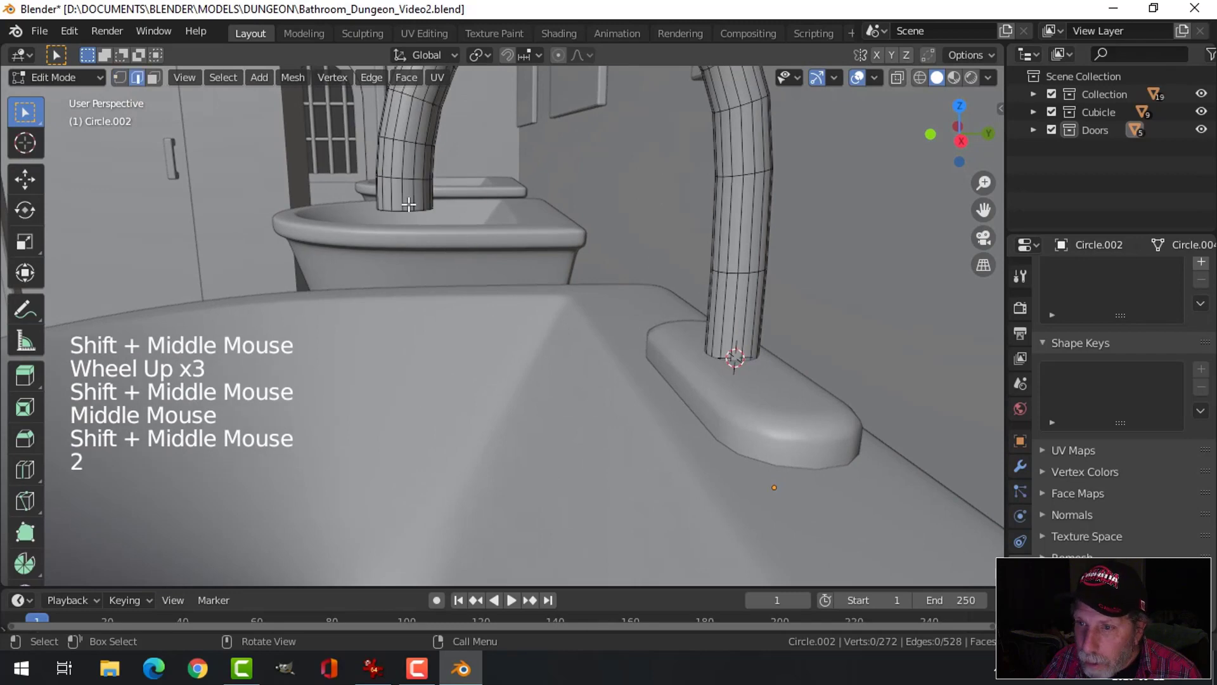
left_click(402, 206, "alt+shift")
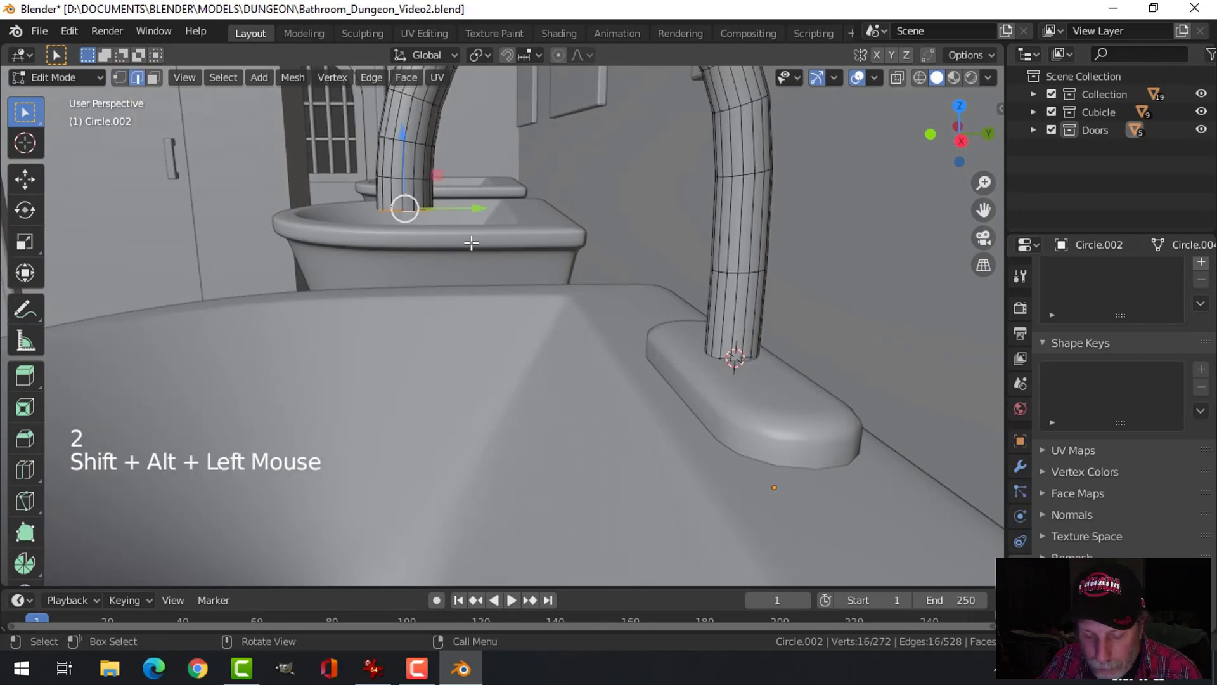
key("e")
left_click_drag(402, 149, 403, 165)
Extrude the face ring at the spout's outlet outward along its normals into a collar, with an offset of -0.00684'.
scroll(400, 209, "up", 3)
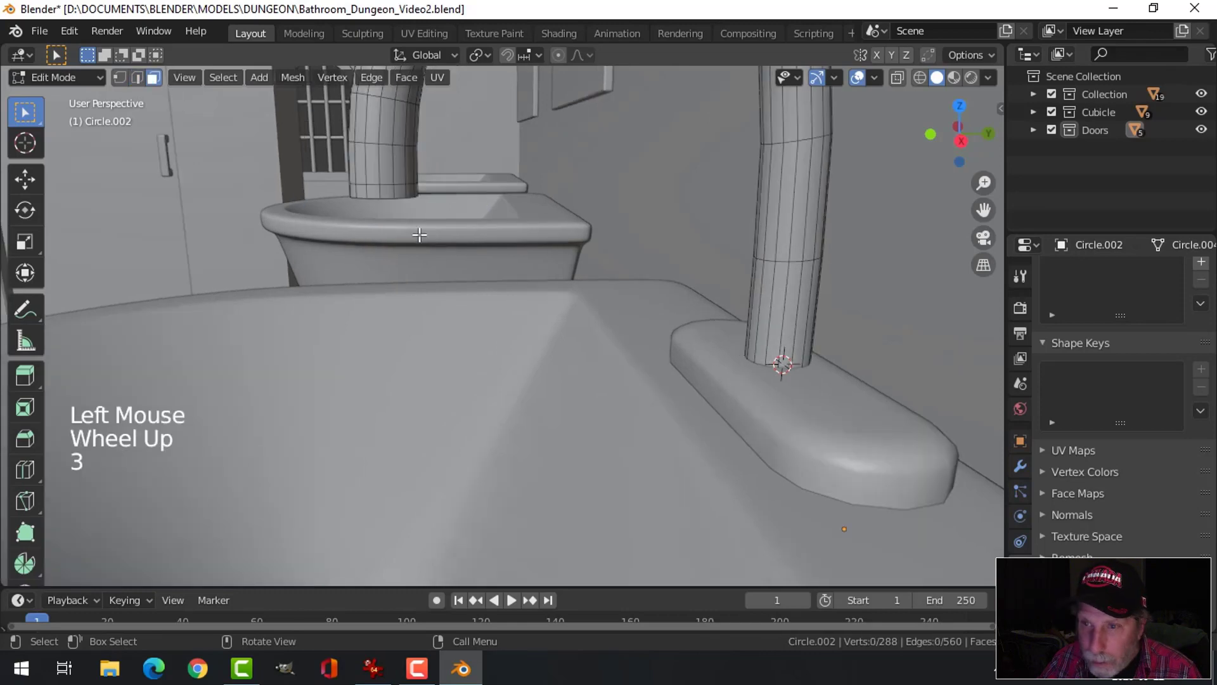
key("alt+a")
left_click(396, 191, "alt+shift")
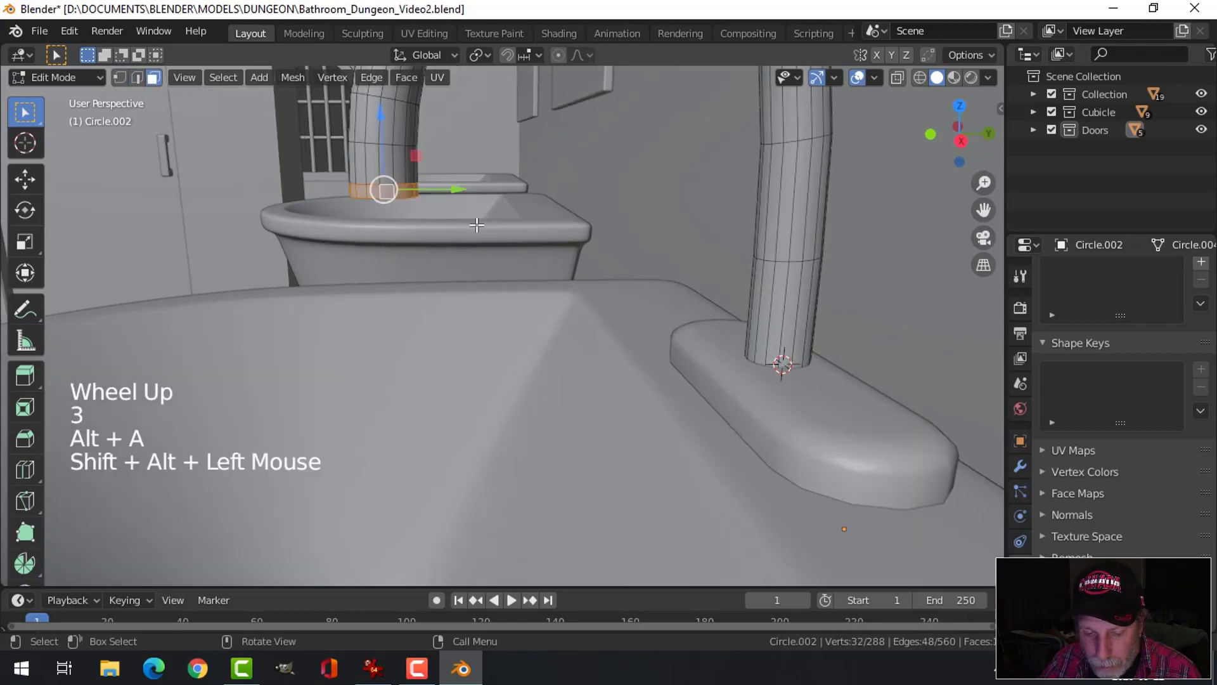
key("e")
key("alt+s")
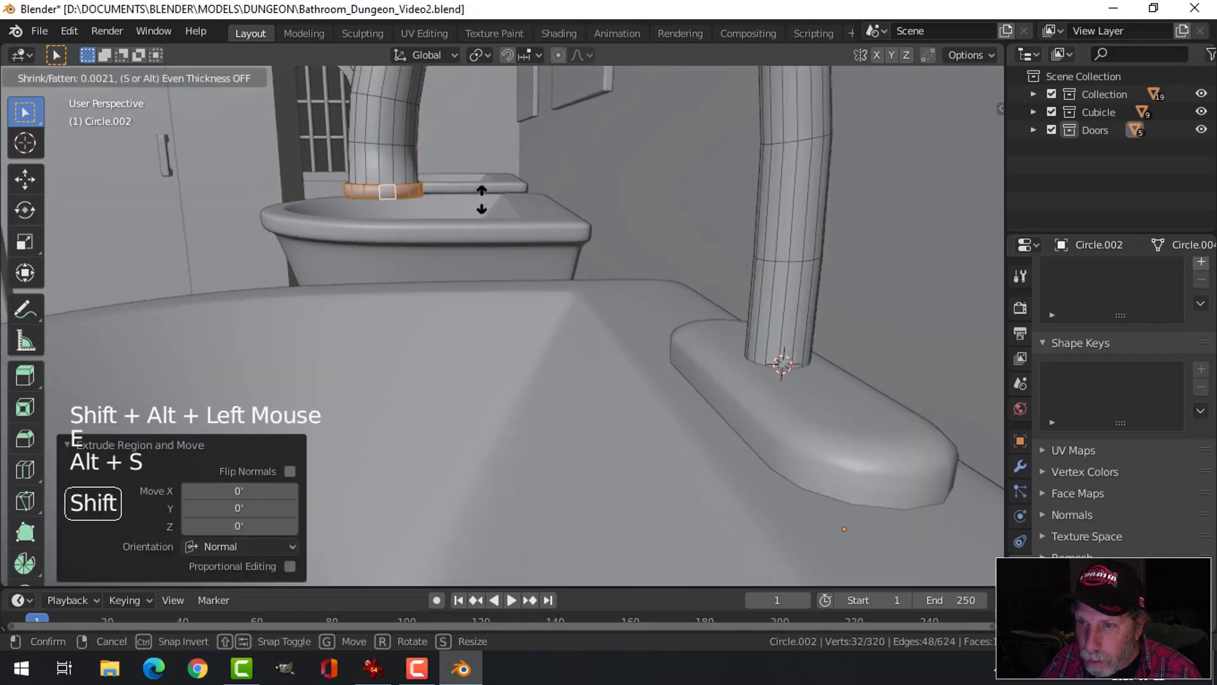
left_click(461, 194)
Add a supporting edge loop on the tube just above the outlet collar, with a slide factor of 0.898.
key("ctrl+r")
left_click(413, 170)
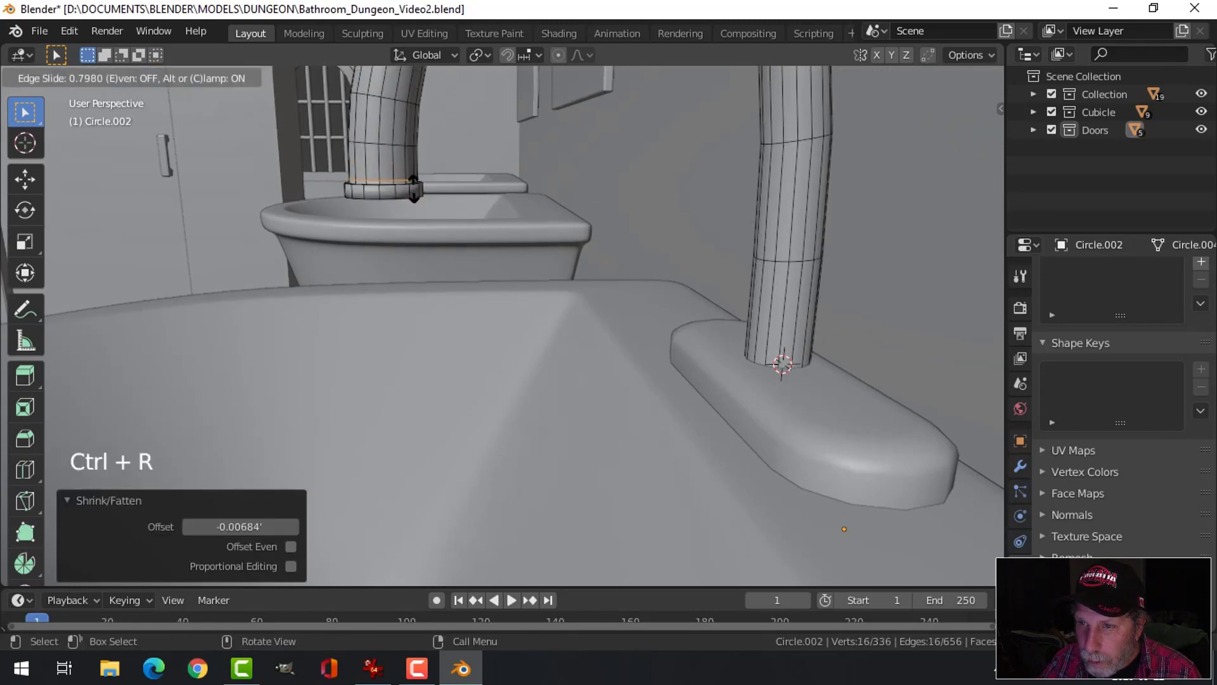
left_click(414, 188)
scroll(381, 184, "up", 2)
middle_click_drag(380, 184, 412, 190, "shift")
Add edge loops near the collar's upper edge, at factor 0.538, and its lower edge, and return to Object Mode.
key("ctrl+r")
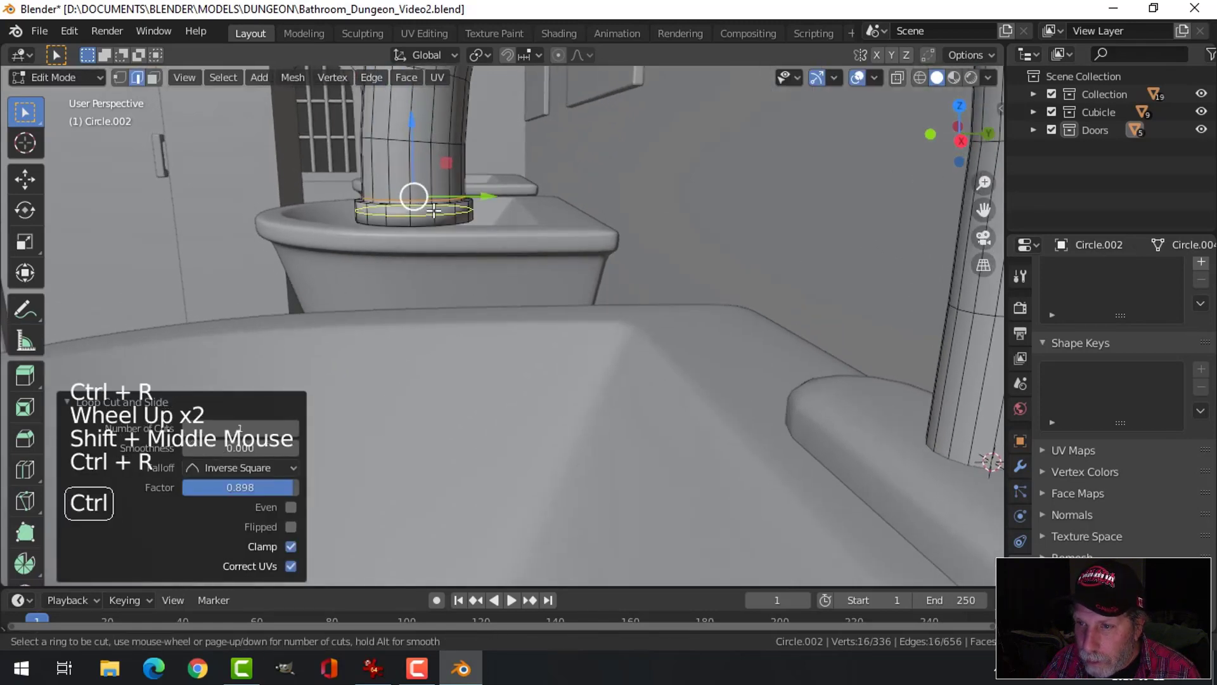
left_click(433, 210)
left_click(434, 202)
key("ctrl+r")
left_click(435, 212)
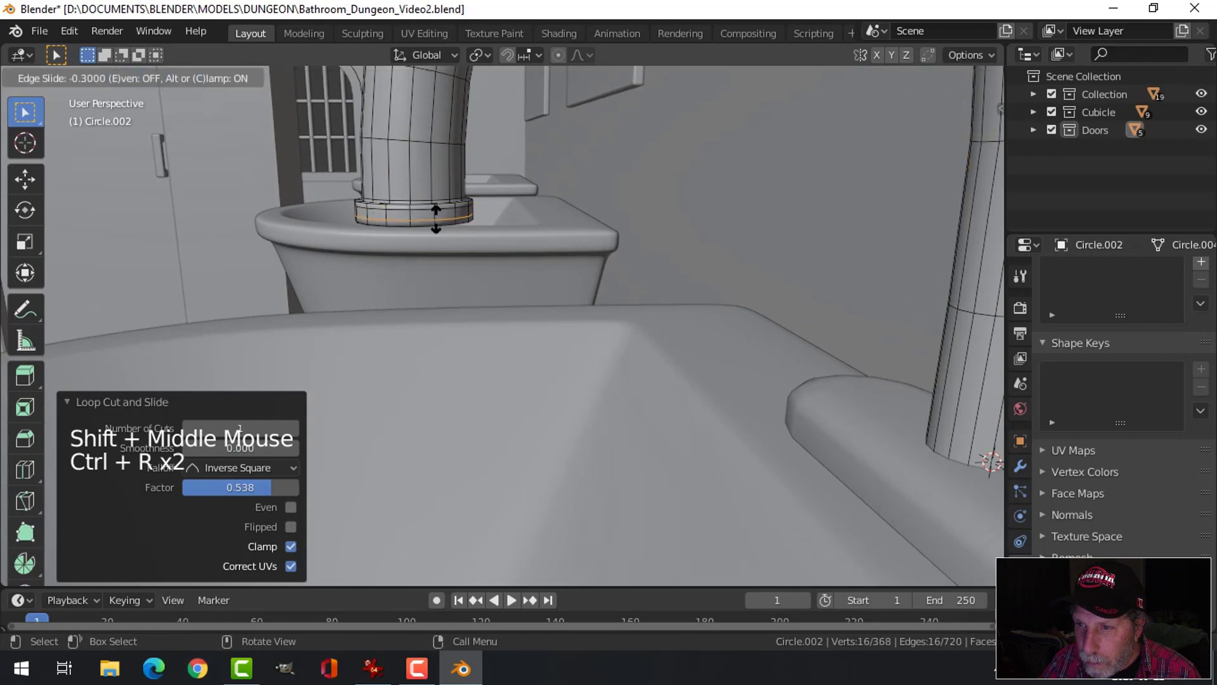
left_click(436, 219)
key("Tab")
scroll(530, 268, "down", 4)
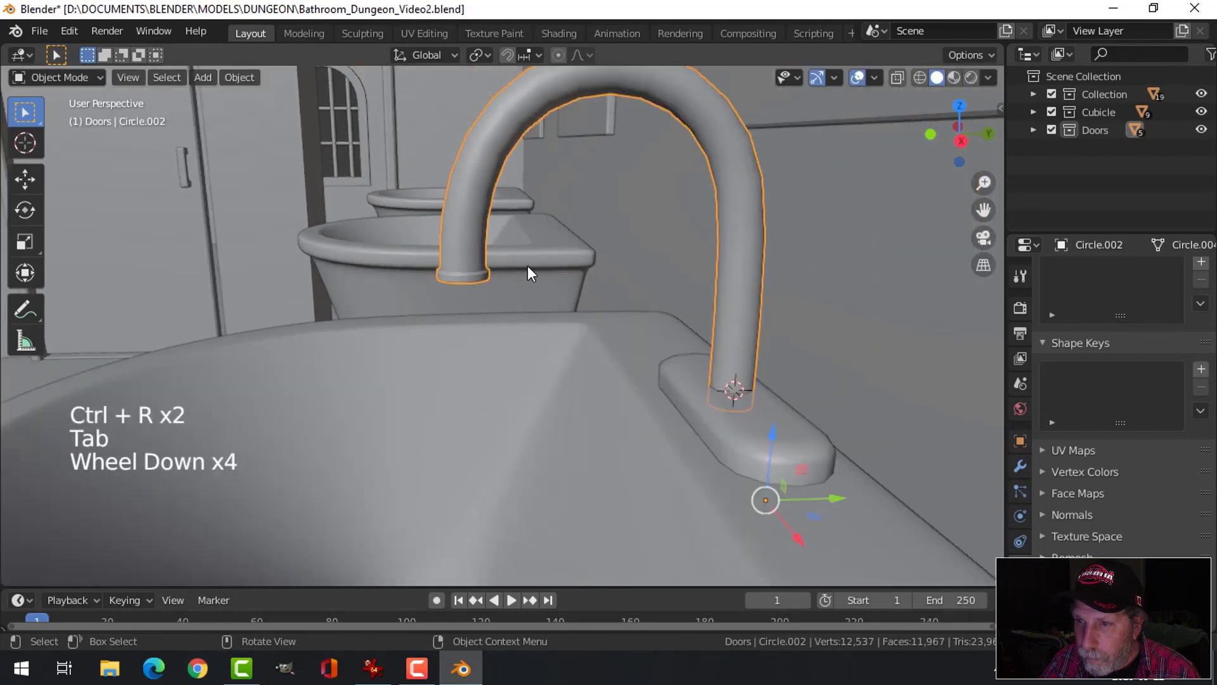
Apply smooth shading to the spout and show its modifier settings.
key("alt+a")
scroll(606, 292, "down", 3)
middle_click_drag(606, 293, 563, 306, "shift")
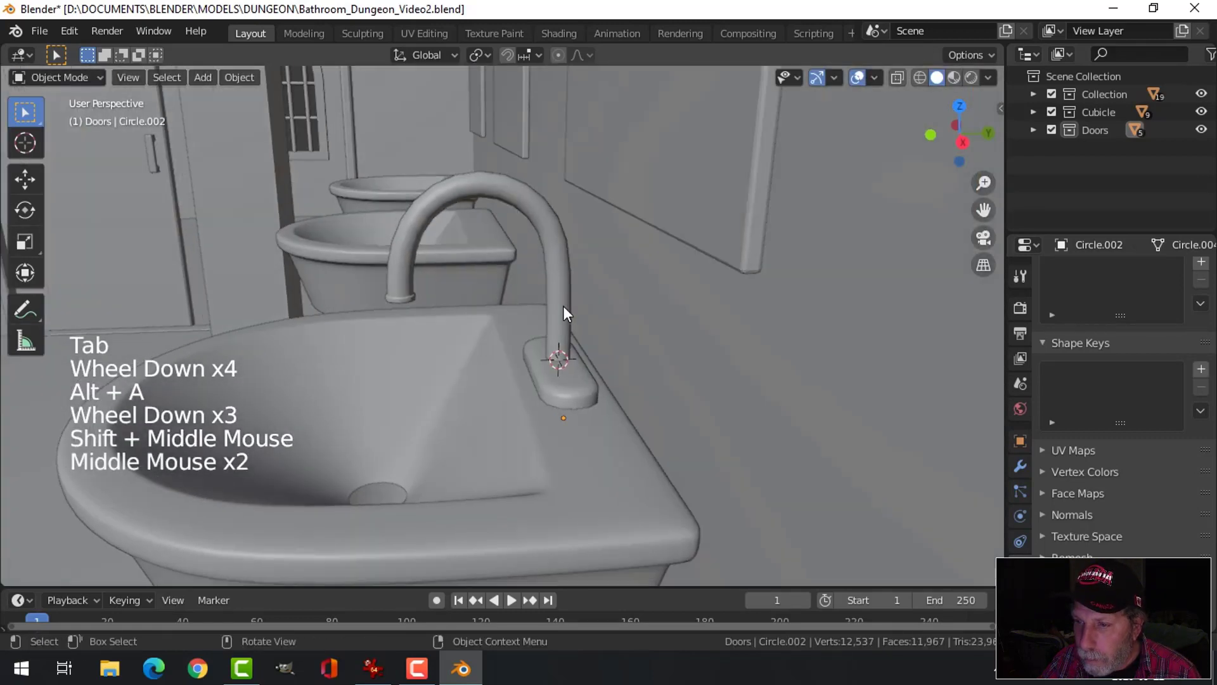
scroll(466, 292, "up", 2)
scroll(462, 295, "down", 6)
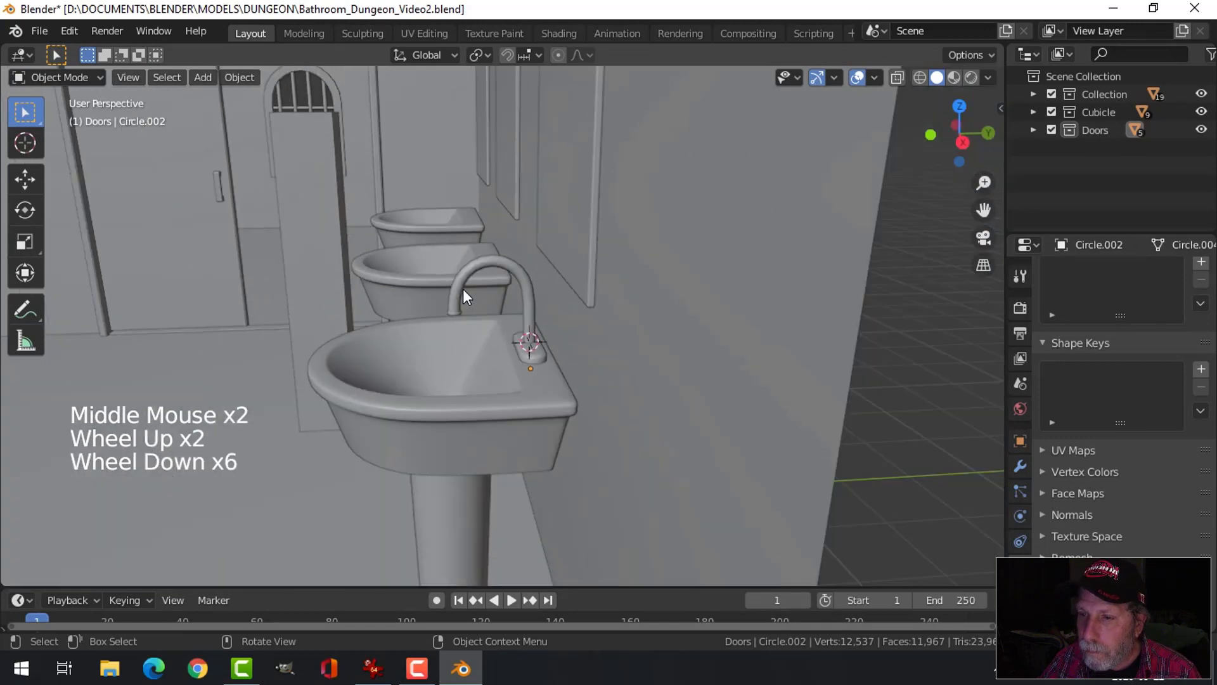
middle_click_drag(462, 291, 475, 303)
scroll(489, 290, "up", 3)
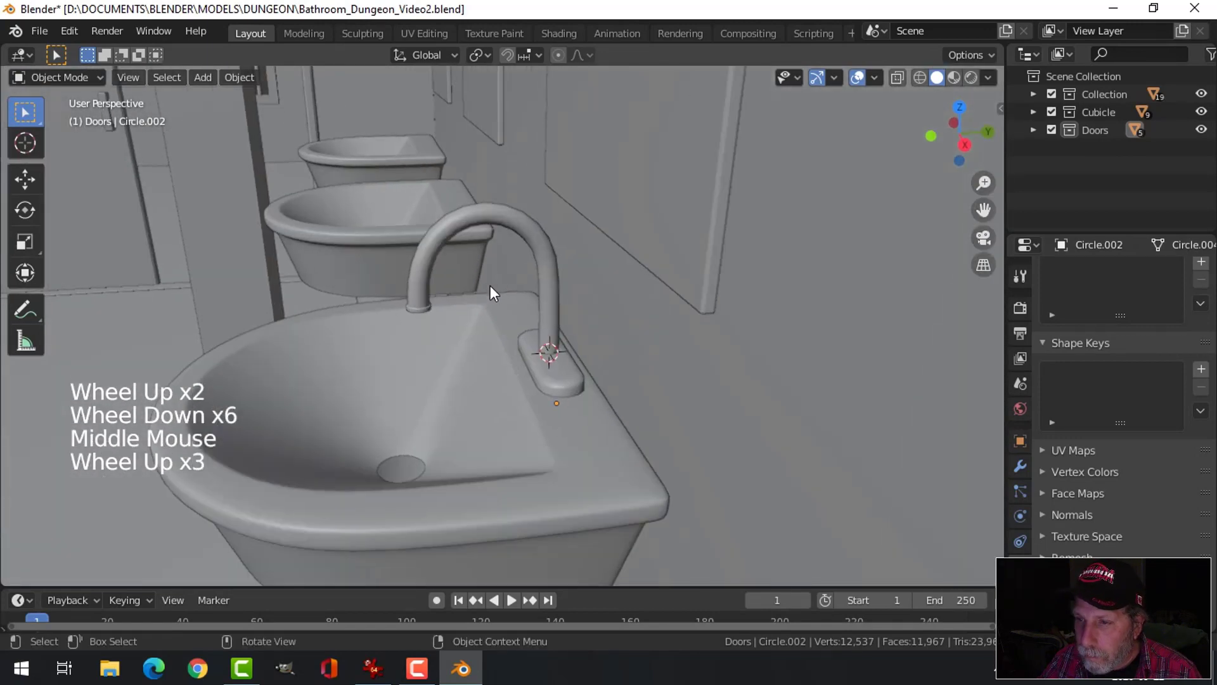
left_click(514, 221)
right_click(518, 219)
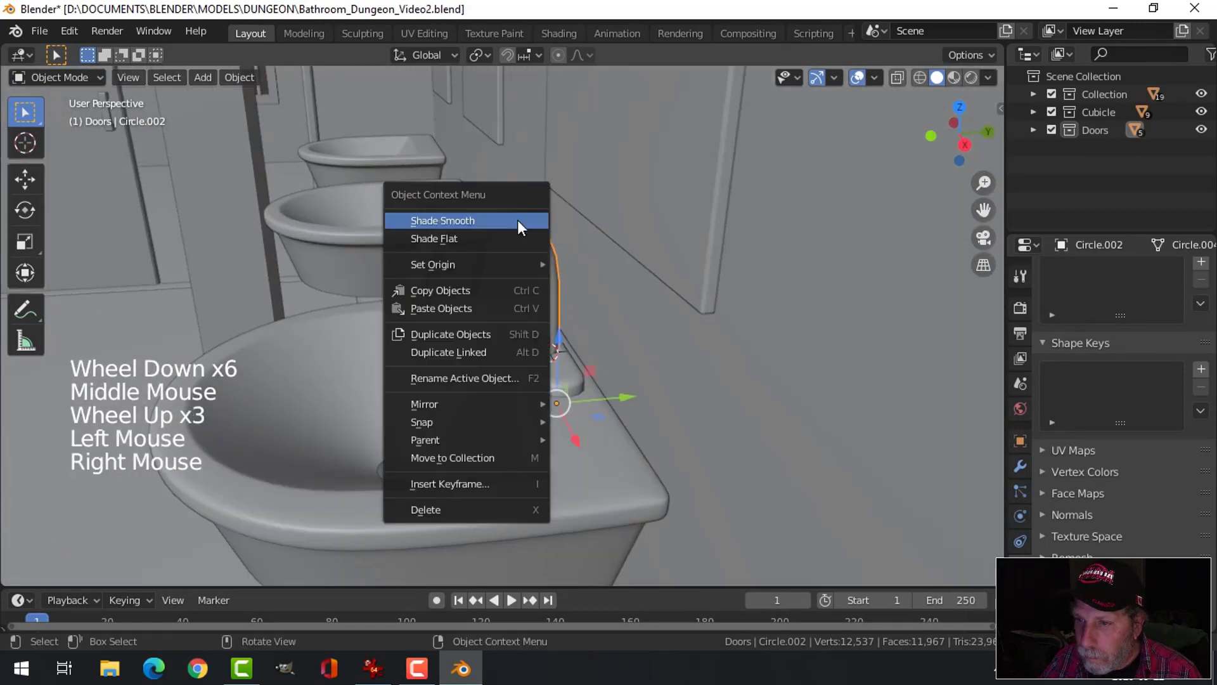
left_click(1022, 467)
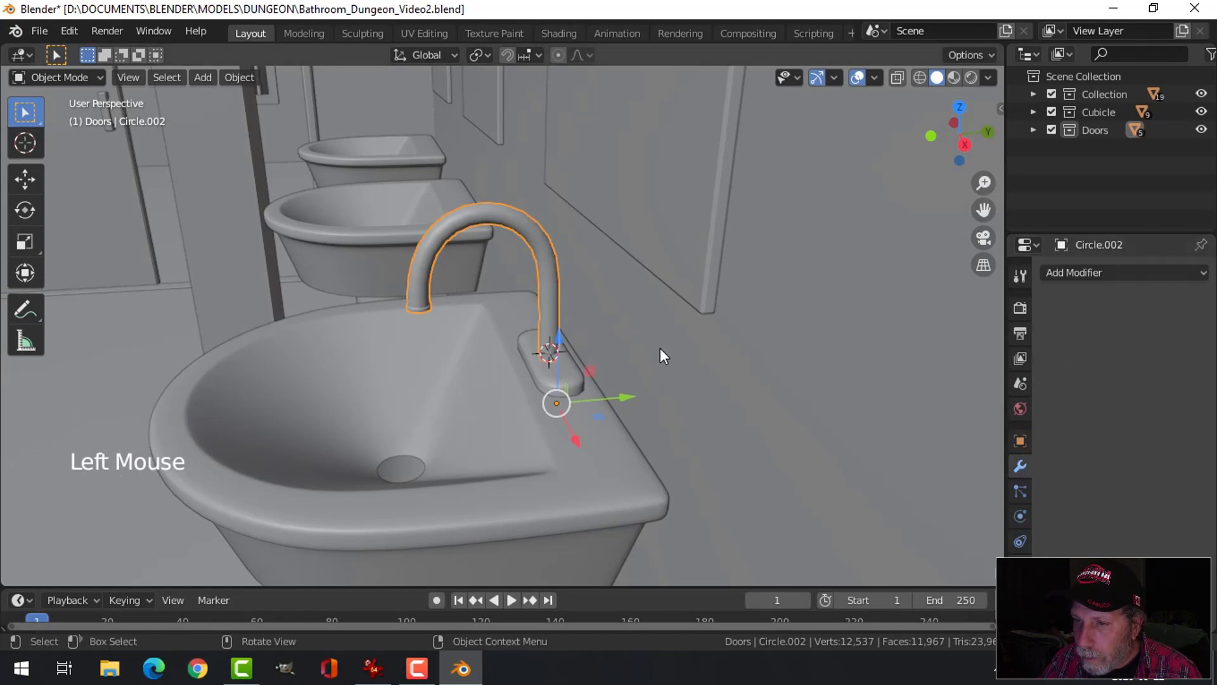
Duplicate the edge loop at the base of the spout tube and raise the copy 0.085802' along Z.
key("alt+a")
middle_click_drag(661, 346, 617, 341)
key("Tab")
key("KP_3")
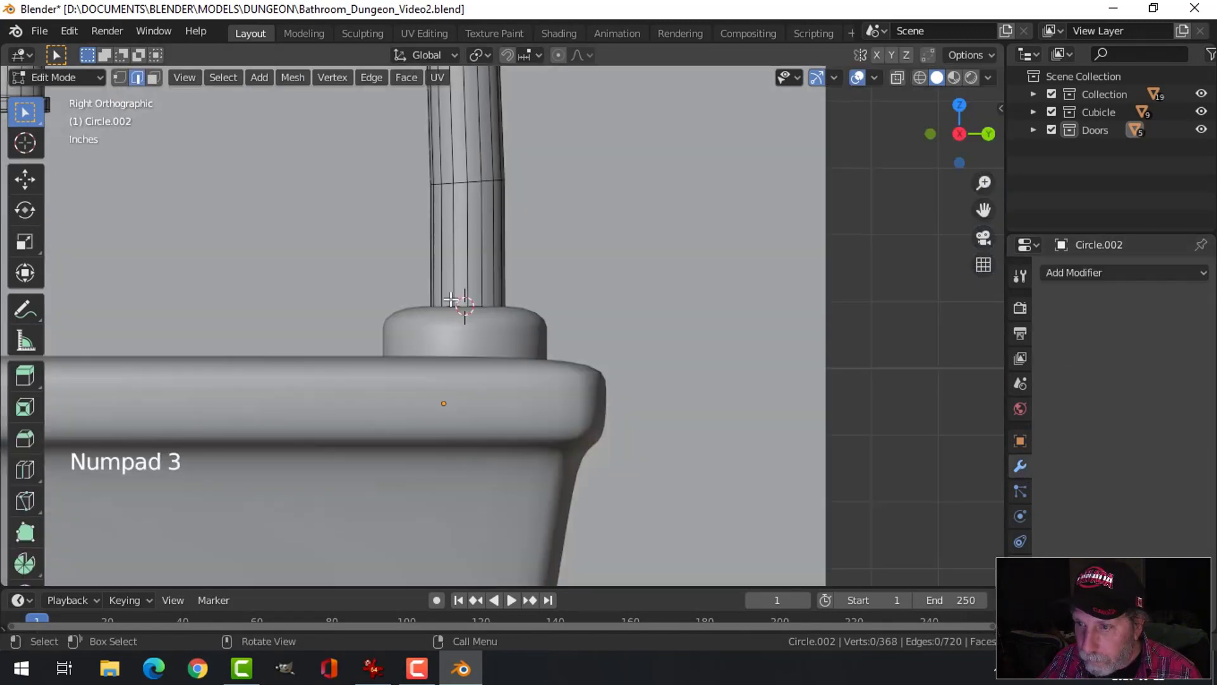
key("z")
left_click(341, 300)
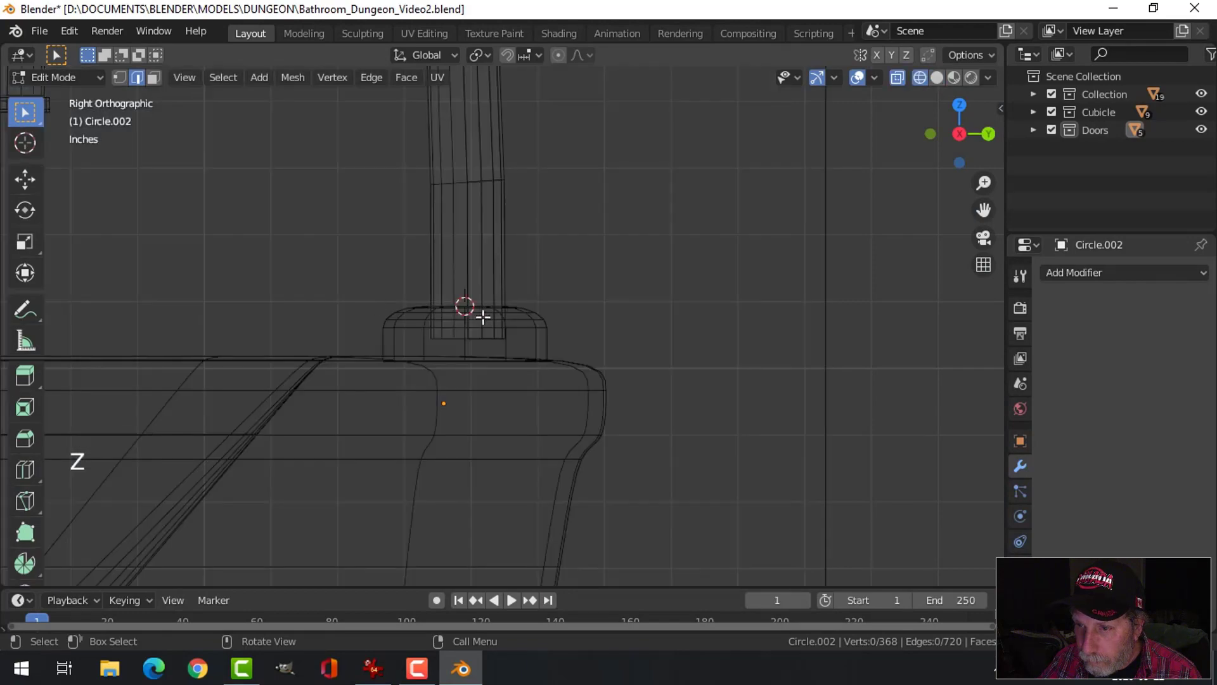
middle_click_drag(487, 303, 481, 359)
scroll(490, 344, "up", 3)
scroll(443, 263, "up", 2)
left_click(475, 289, "alt+shift")
scroll(476, 297, "down", 1)
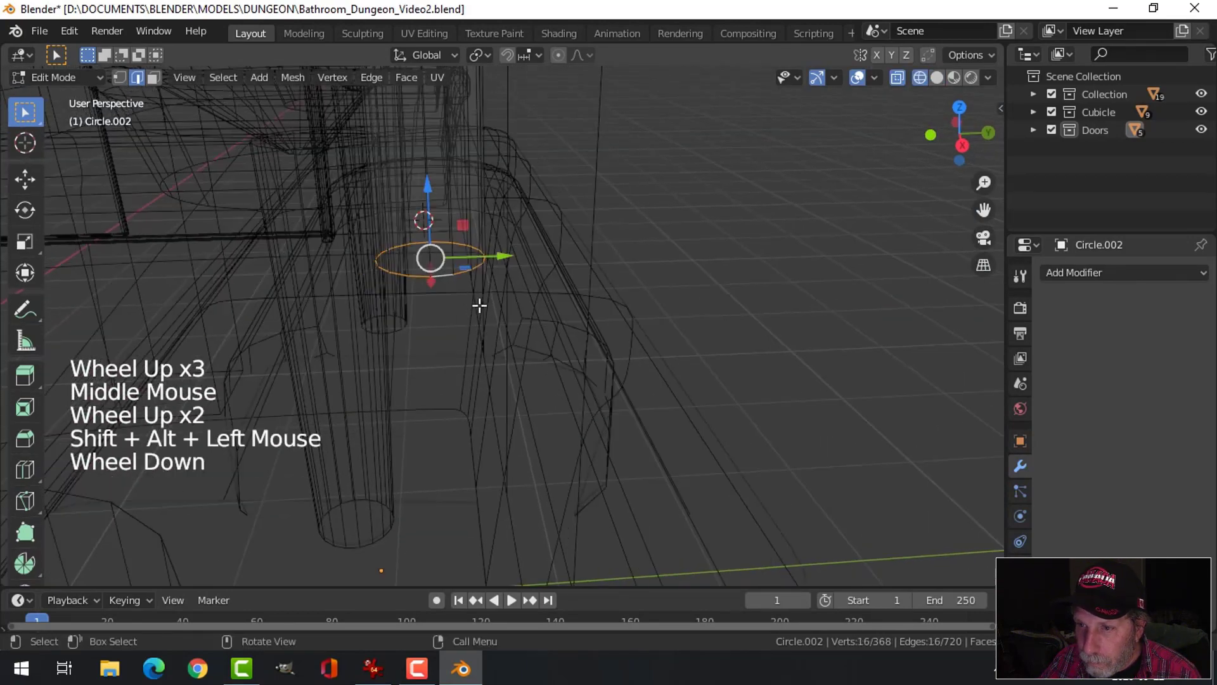
middle_click_drag(478, 304, 516, 334)
key("shift+d")
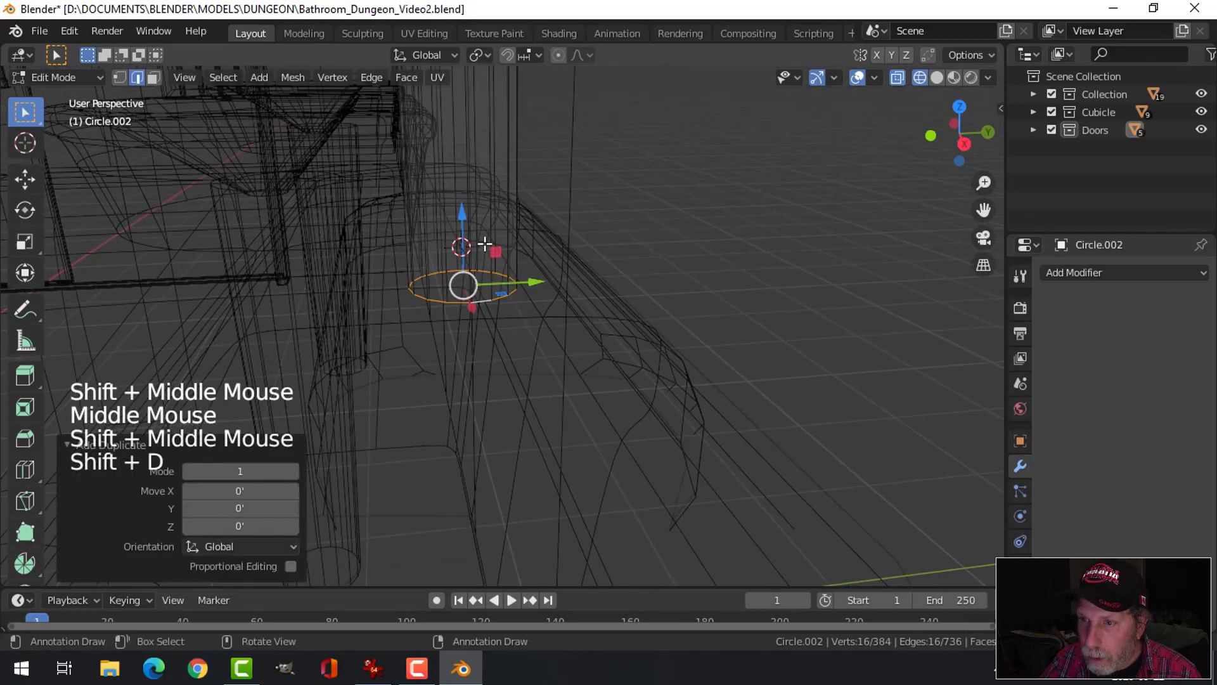
left_click(532, 209)
Scale the copied ring to 1.502 and extrude it down 0.051743' to form a collar wall around the spout's base.
key("s")
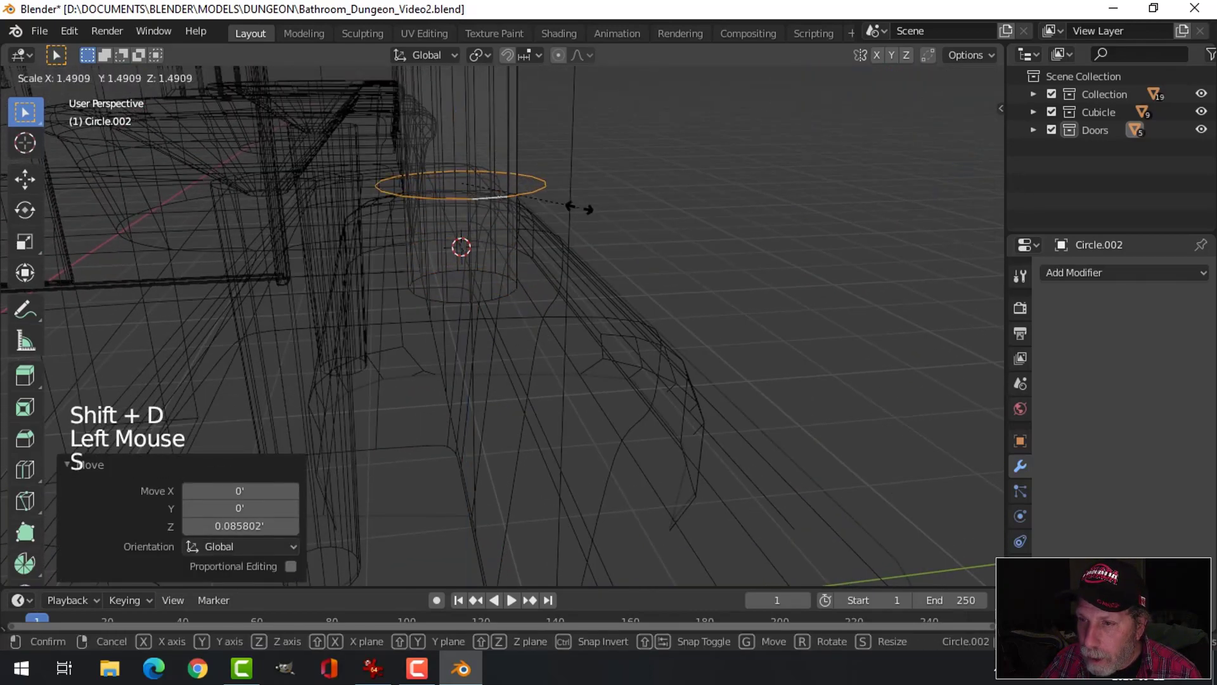
left_click(580, 208)
middle_click_drag(580, 209, 557, 225)
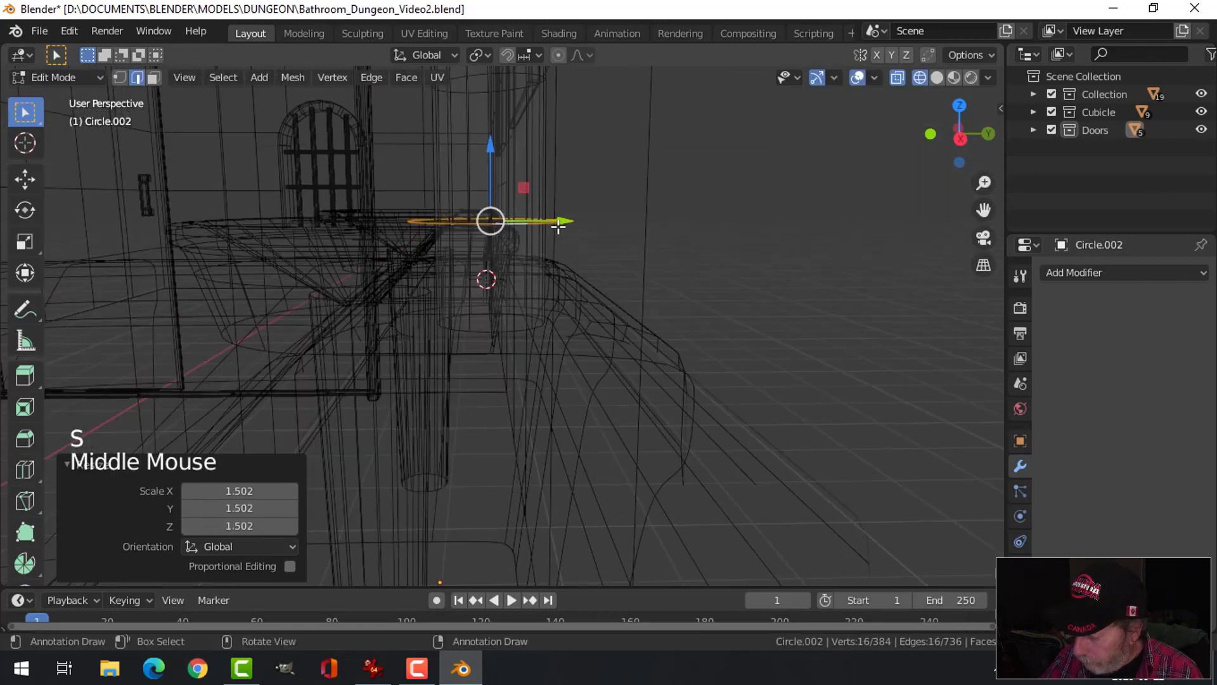
key("KP_3")
key("e")
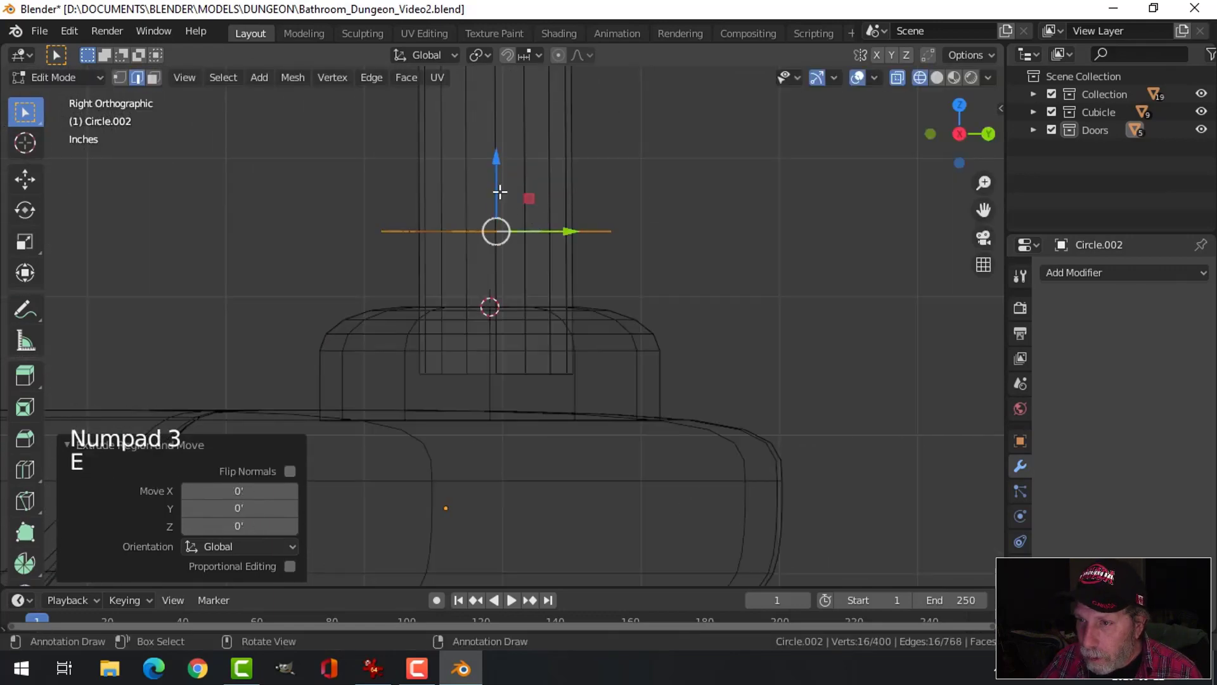
left_click_drag(498, 194, 489, 277)
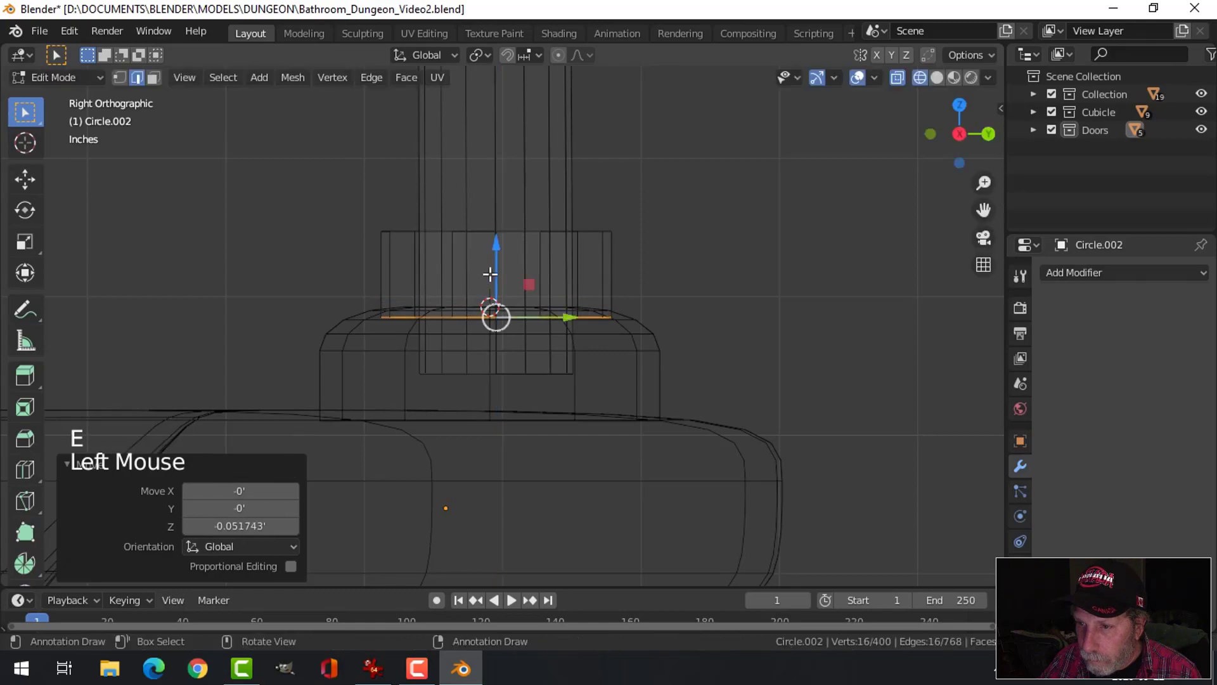
Duplicate the collar's lower ring, move it 0.17901' along X and up 0.03789', and separate it into its own object.
mouse_move(492, 274)
middle_mouse_down()
mouse_move(567, 322)
mouse_move(448, 331)
mouse_move(502, 285)
middle_mouse_up()
key("shift+d")
right_click(503, 285)
left_click_drag(380, 240, 648, 293)
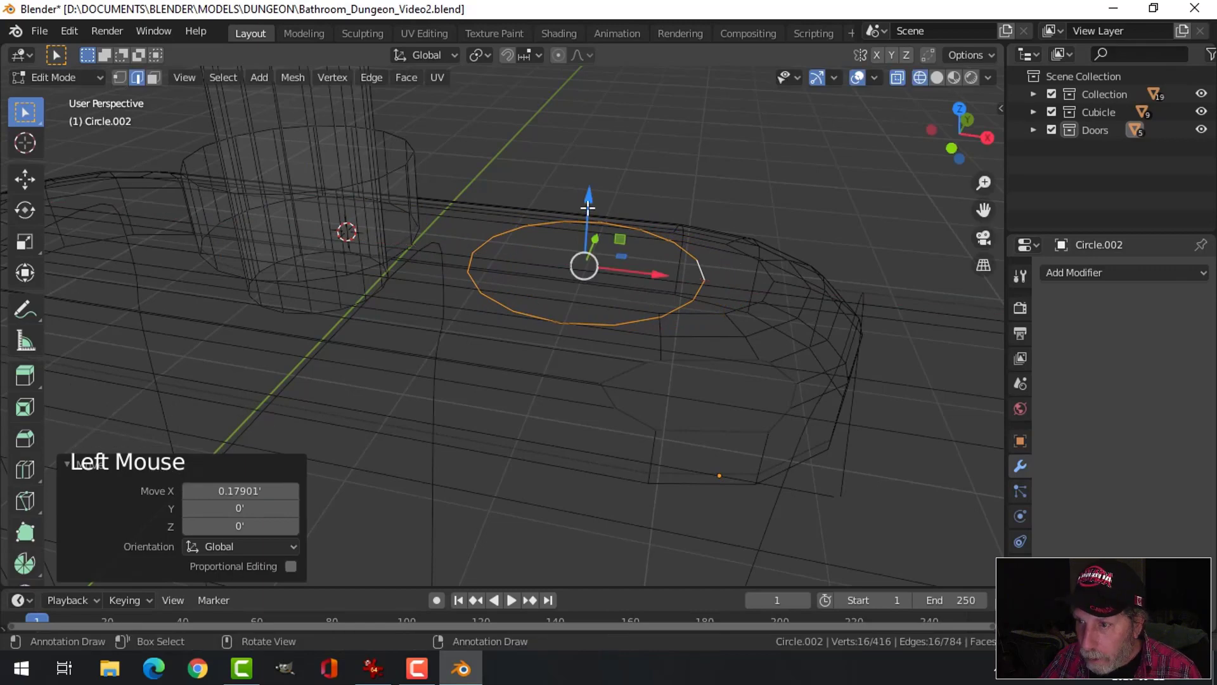
left_click_drag(588, 207, 596, 147)
key("p")
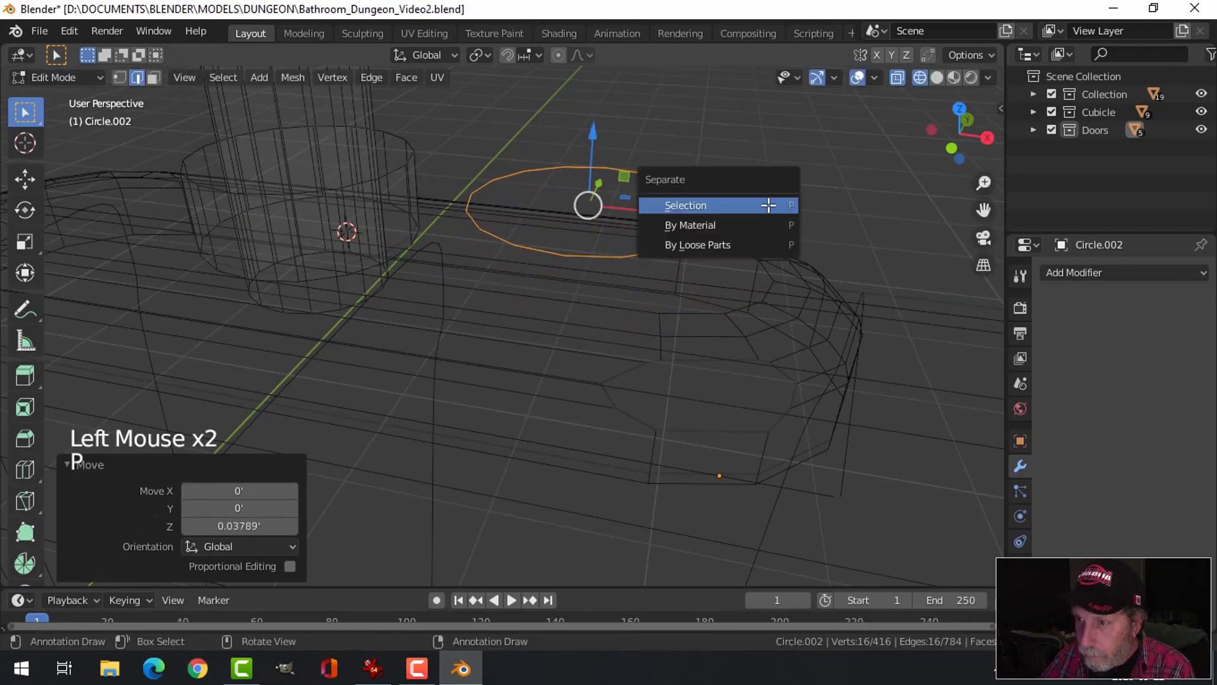
left_click(768, 205)
key("Tab")
Extrude the top edge loop of the spout's base collar inward until it closes against the tube.
left_click(374, 183)
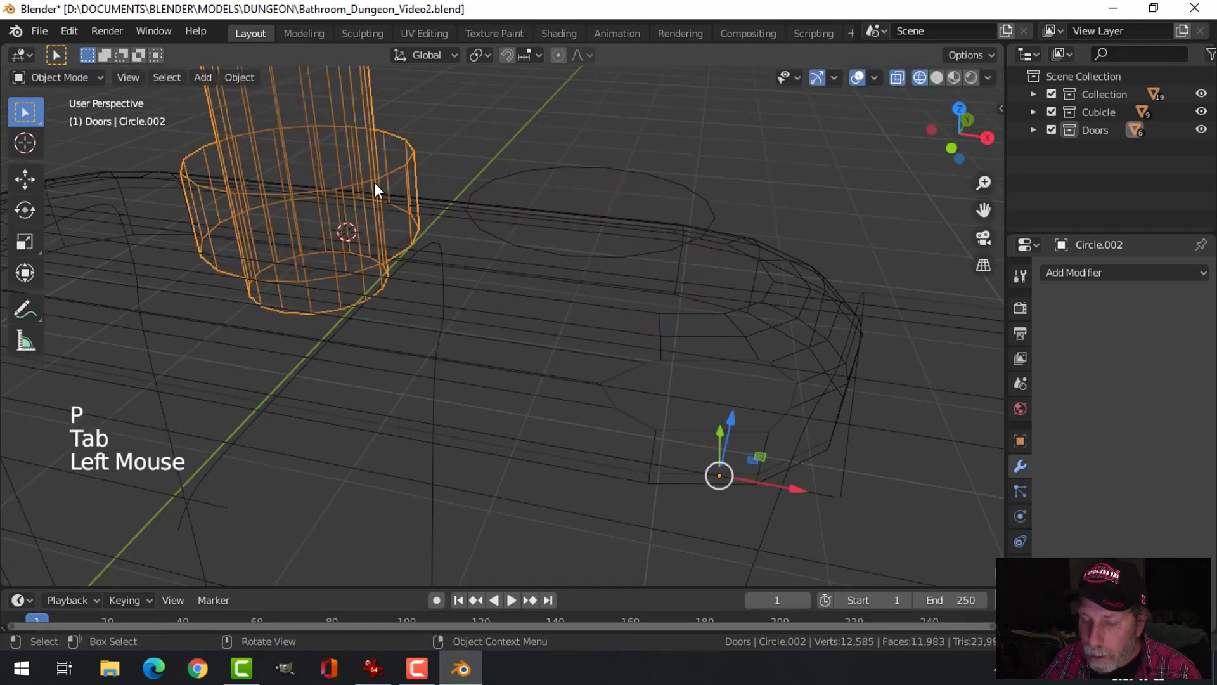
key("z")
left_click(502, 184)
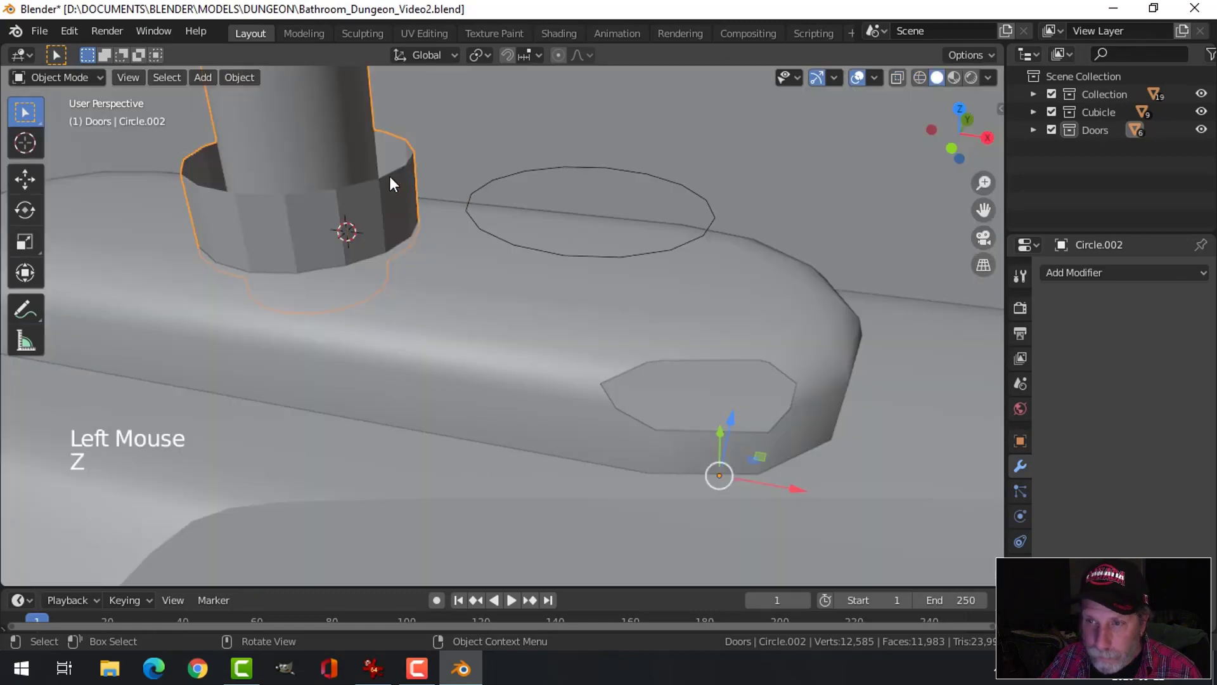
key("Tab")
key("2")
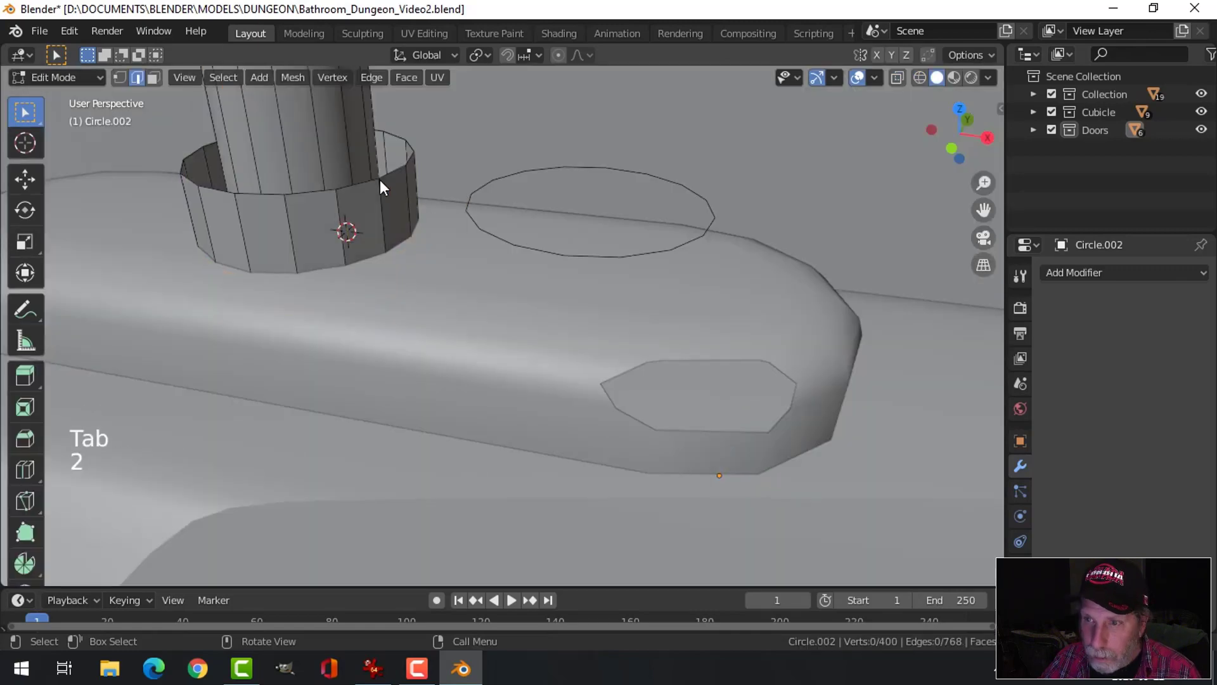
left_click(384, 173, "alt+shift")
key("e")
left_click(555, 187)
key("s")
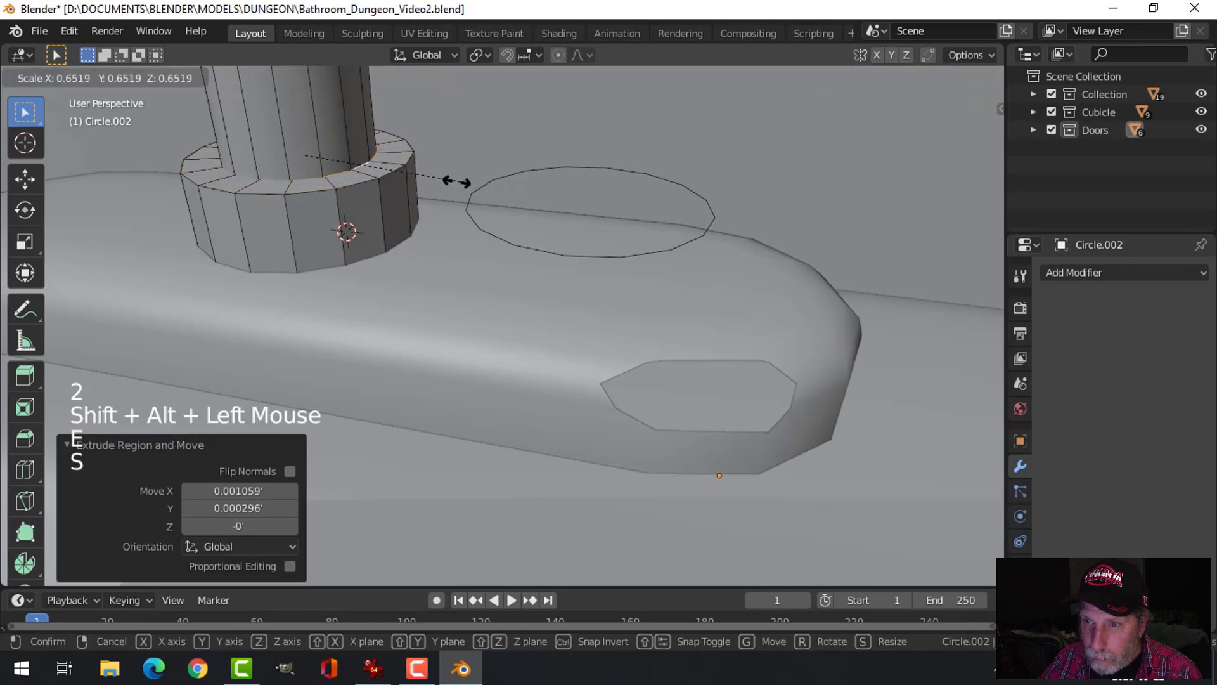
left_click(434, 182)
Bevel the base collar's outer top edge loop with two segments and a width of about 0.00527'.
key("alt+a")
left_click(386, 180, "alt+shift")
middle_click_drag(386, 179, 431, 188)
key("ctrl+b")
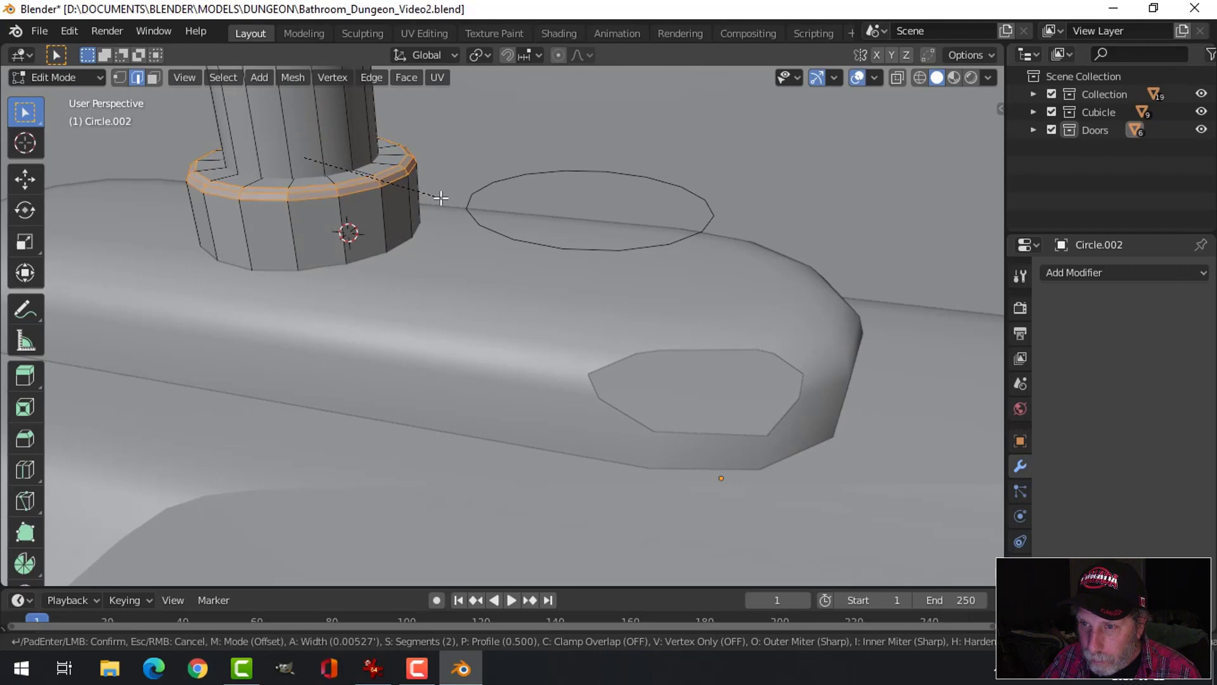
left_click(441, 197)
Isolate the spout and raise the tube's bottom edge loop up inside the base collar.
key("alt+a")
middle_click_drag(435, 198, 381, 307)
key("Tab")
key("shift+h")
key("Tab")
left_click(348, 359, "alt+shift")
middle_click_drag(347, 358, 356, 220)
left_click(356, 220)
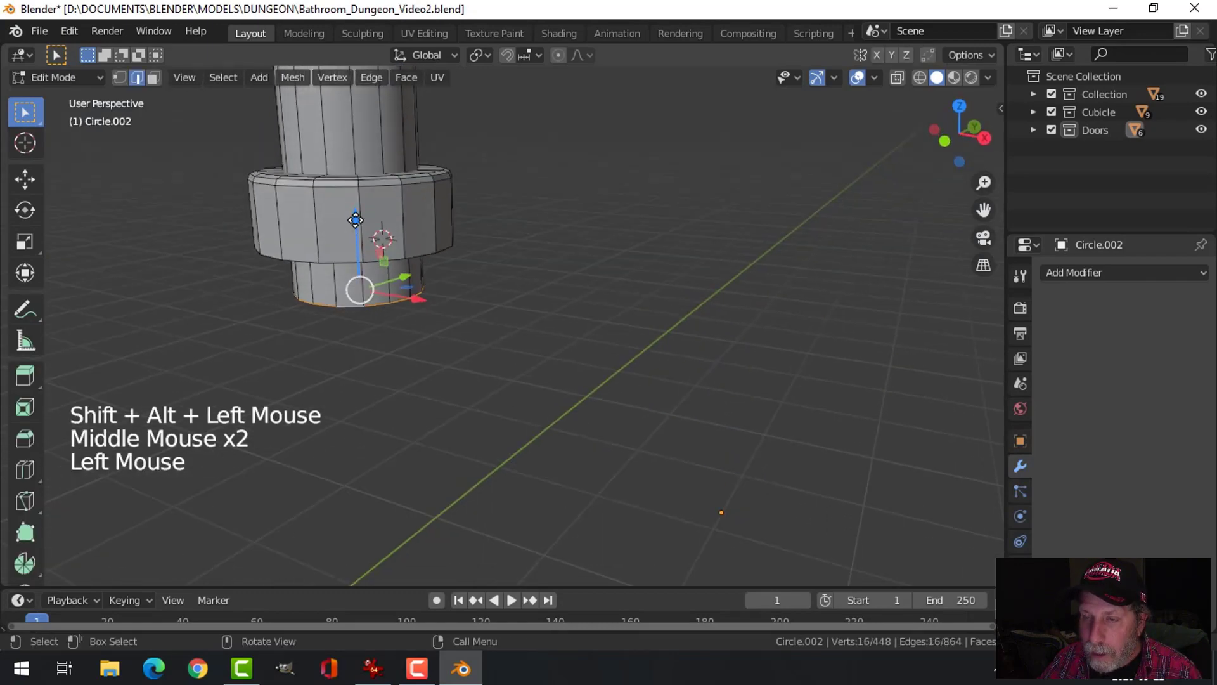
left_click_drag(355, 220, 448, 163)
key("alt+a")
key("Tab")
Apply smooth shading to the spout with its new base collar.
scroll(453, 180, "down", 3)
key("alt+a")
middle_click_drag(500, 216, 515, 260)
left_click(431, 257)
right_click(432, 257)
left_click(432, 258)
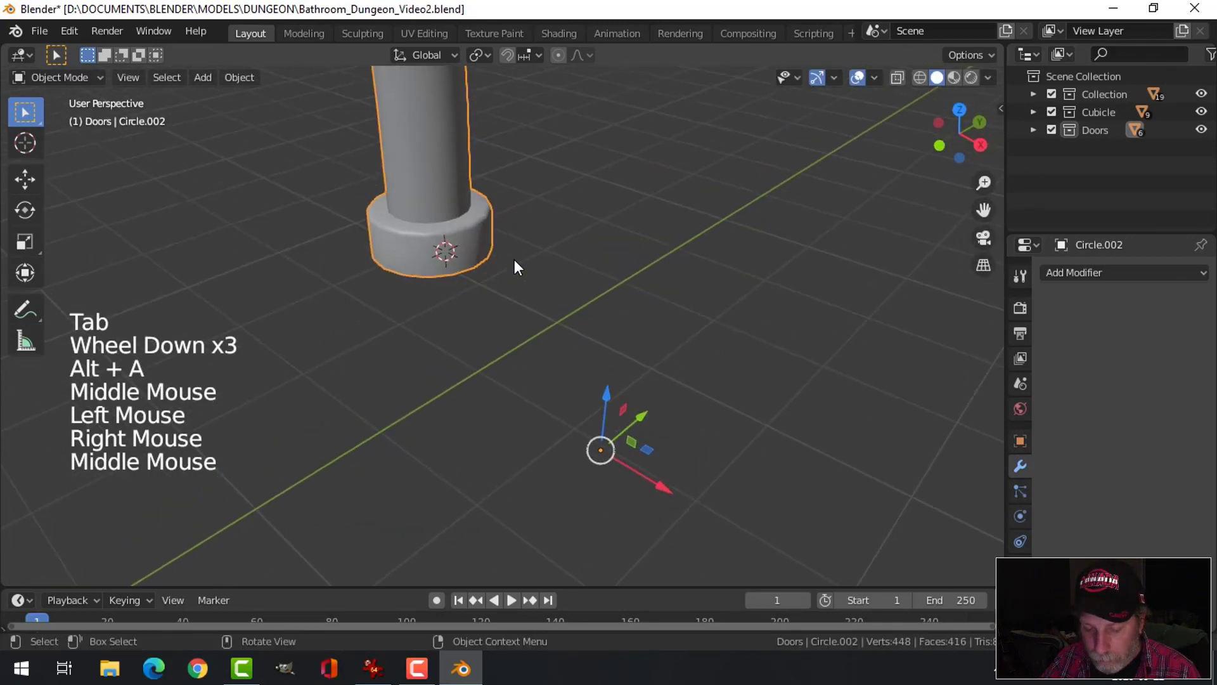
Reveal all hidden objects and save the file.
key("alt+h")
scroll(600, 292, "down", 3)
key("alt+a")
middle_click_drag(615, 277, 552, 355)
key("ctrl+s")
Set the separated ring's origin to its geometry and scale the ring's mesh to 0.807.
left_click(578, 309)
left_click(239, 78)
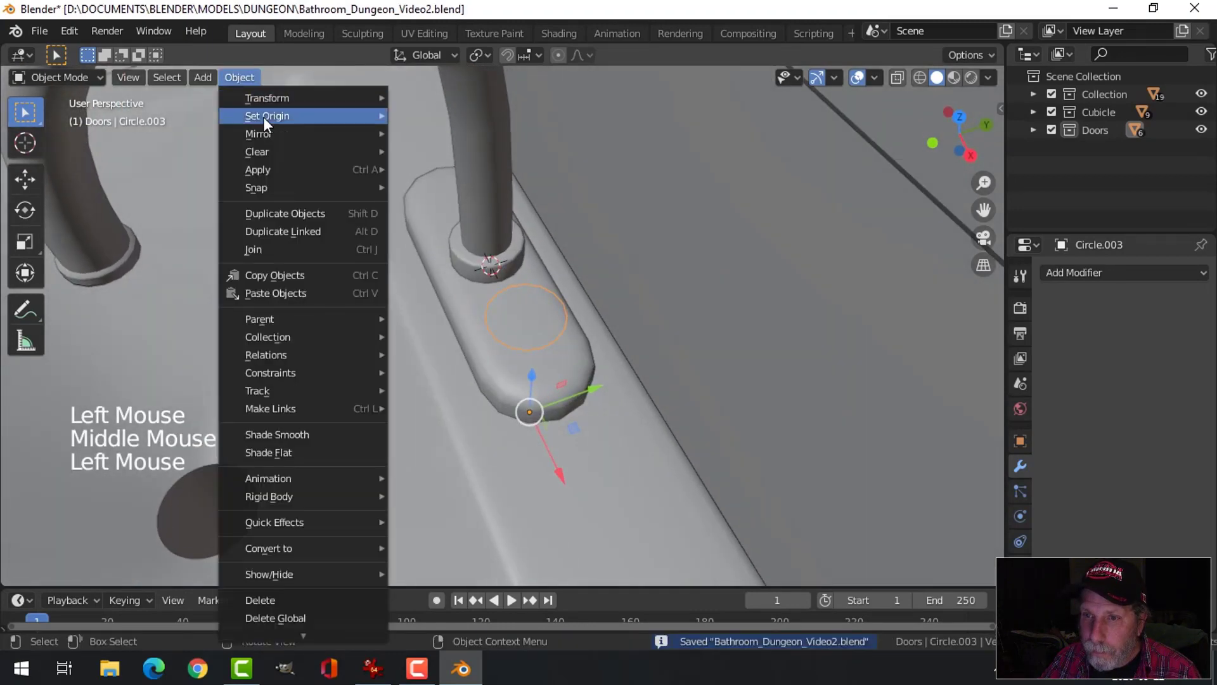
mouse_move(263, 116)
left_click(411, 127)
key("Tab")
key("a")
middle_click_drag(614, 235, 631, 270)
key("s")
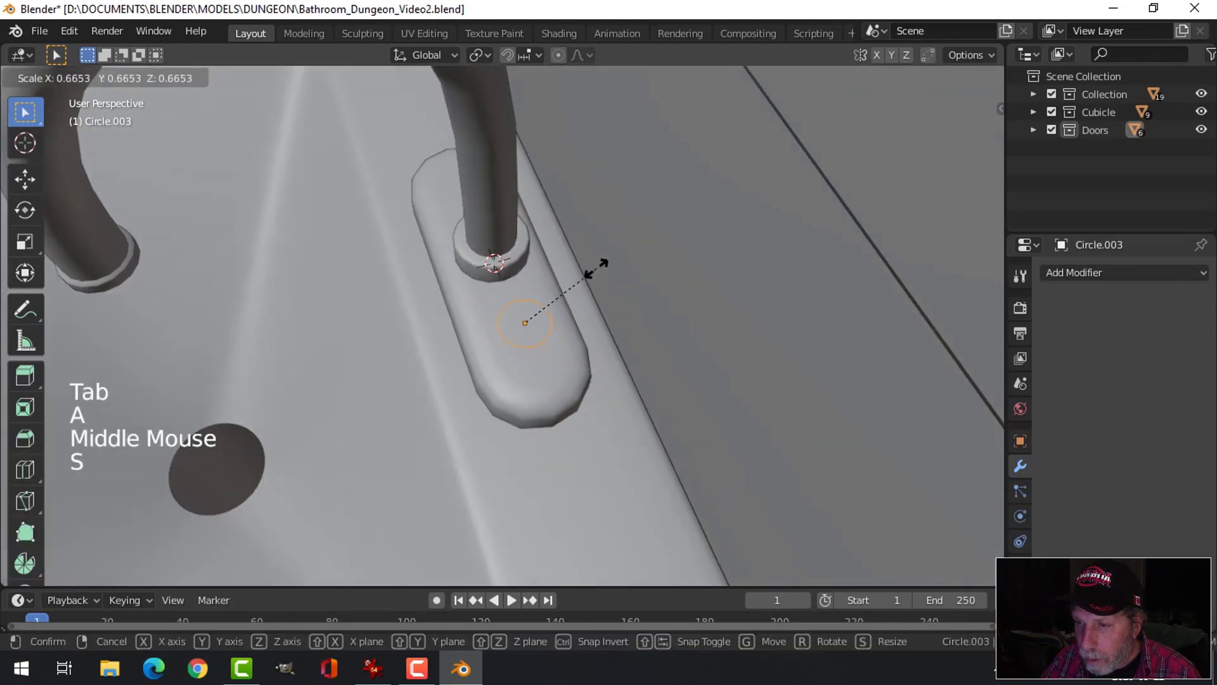
left_click(609, 262)
Lower the ring onto the top of the faucet base and extrude it up 0.027039'.
middle_click_drag(589, 279, 578, 264)
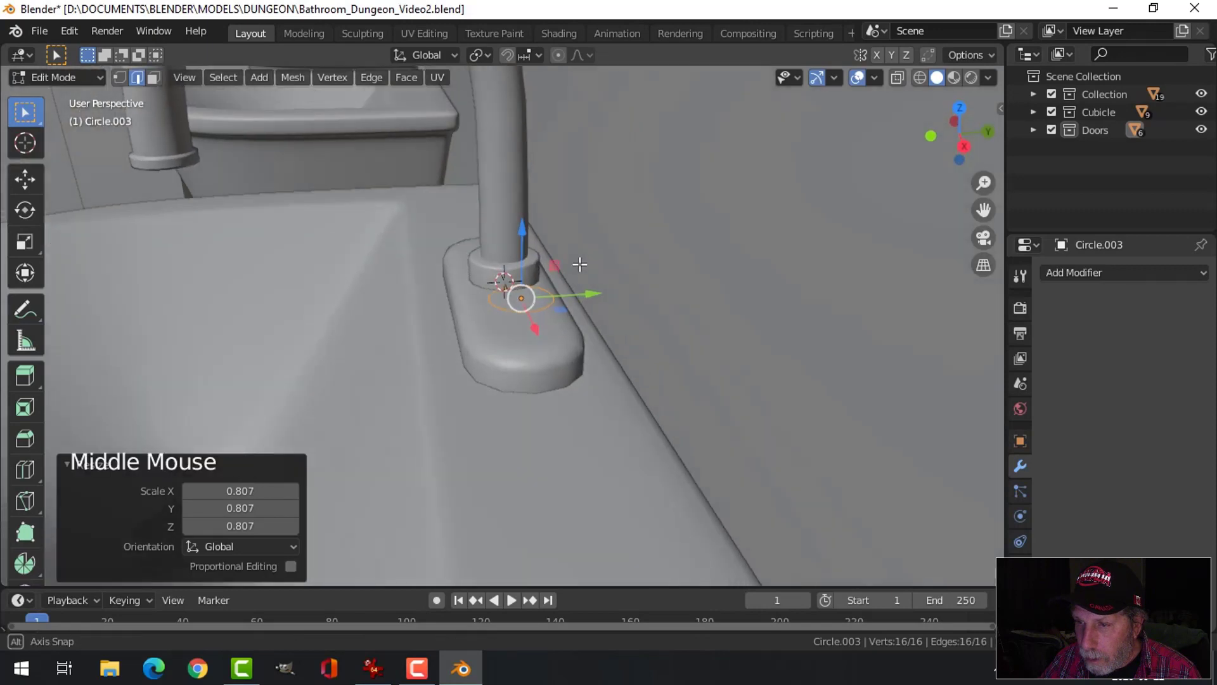
scroll(578, 264, "up", 2)
middle_click_drag(592, 307, 573, 279, "shift")
middle_click_drag(574, 279, 511, 184)
left_click_drag(507, 185, 502, 211)
key("1")
scroll(575, 255, "up", 2)
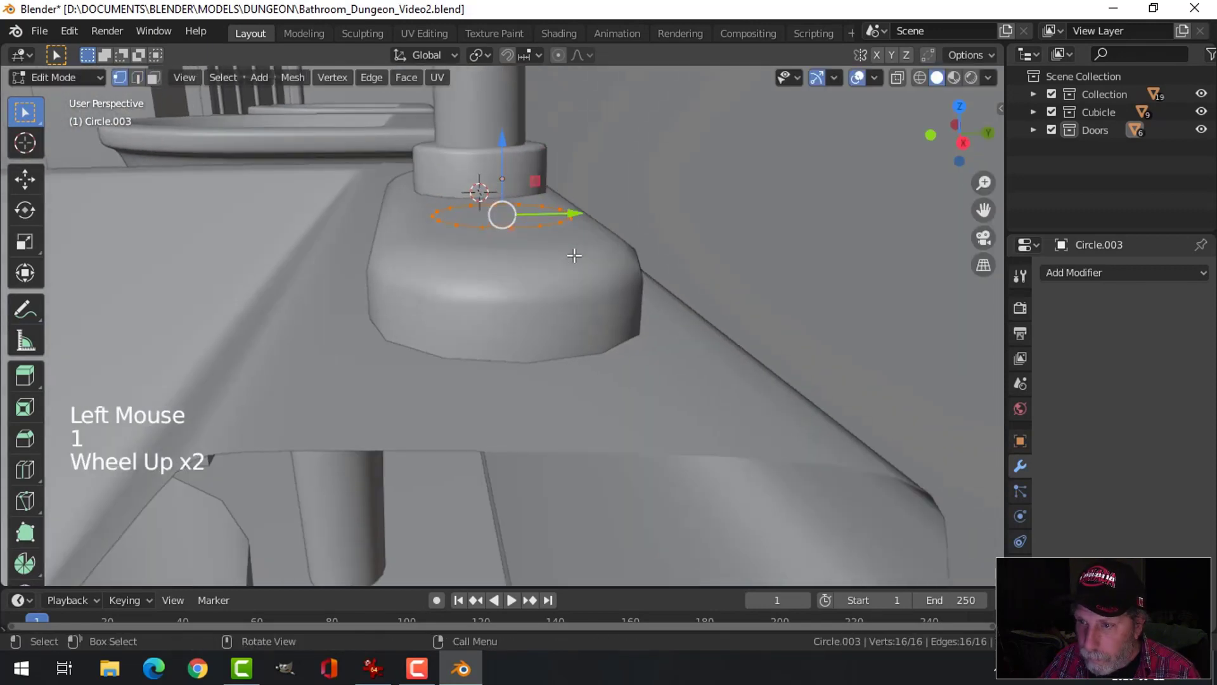
key("e")
right_click(542, 227)
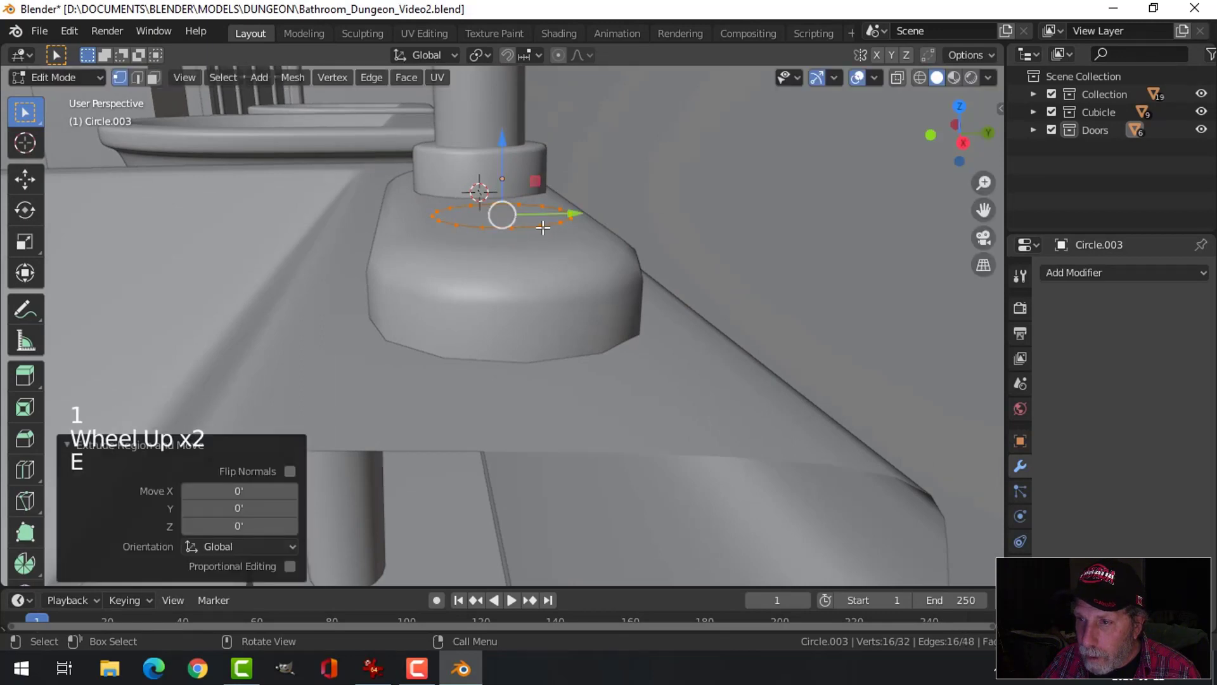
left_click(507, 141)
Extrude the ring's top edge inward at scale 0.577 and extrude that inner ring up 0.034623' as a stem.
key("e")
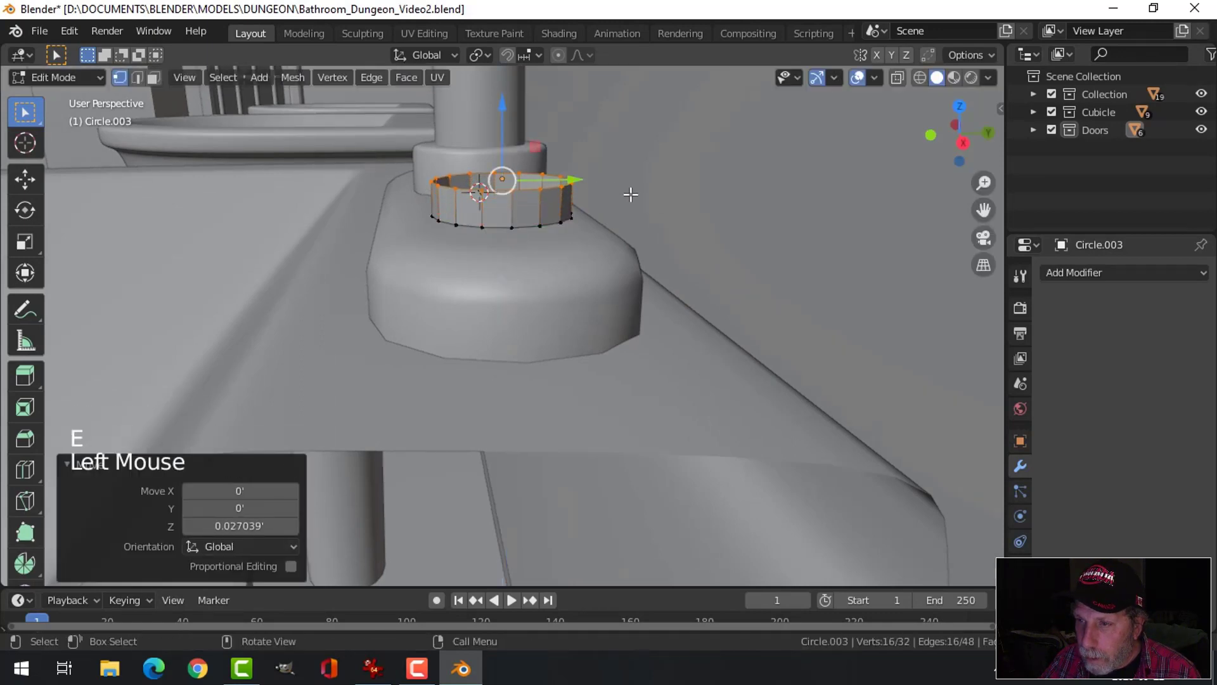
right_click(633, 196)
key("s")
left_click(577, 191)
scroll(574, 202, "down", 2)
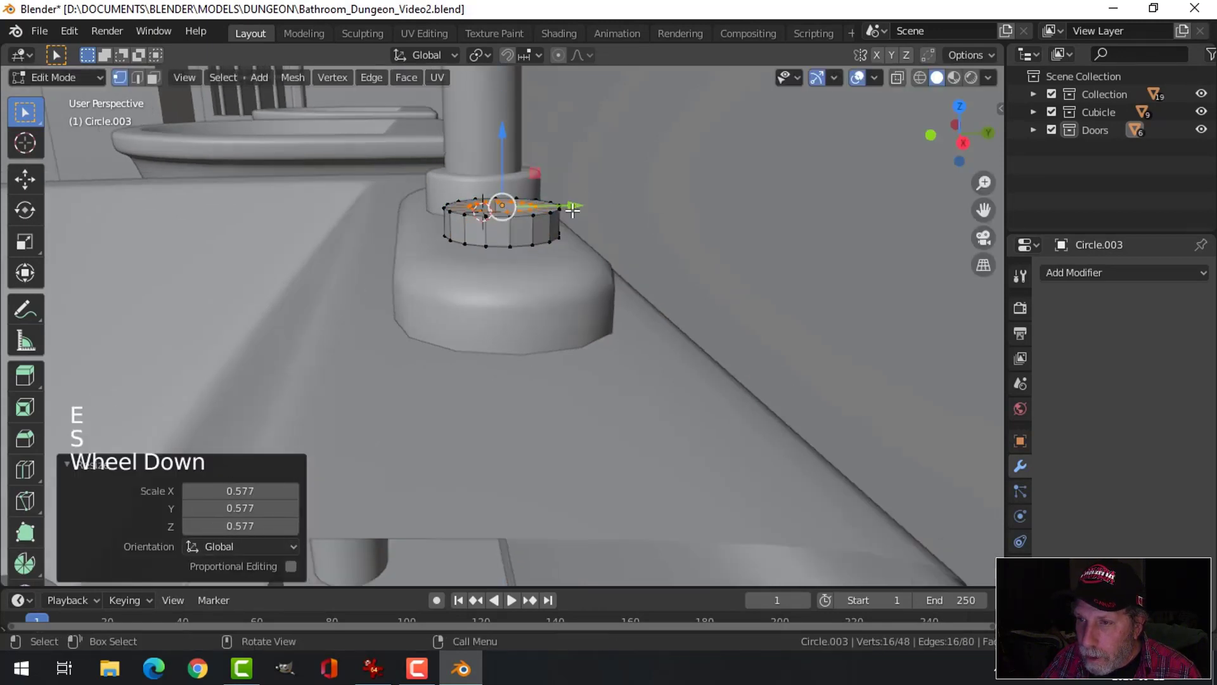
middle_click_drag(574, 203, 569, 292)
key("e")
left_click(575, 248)
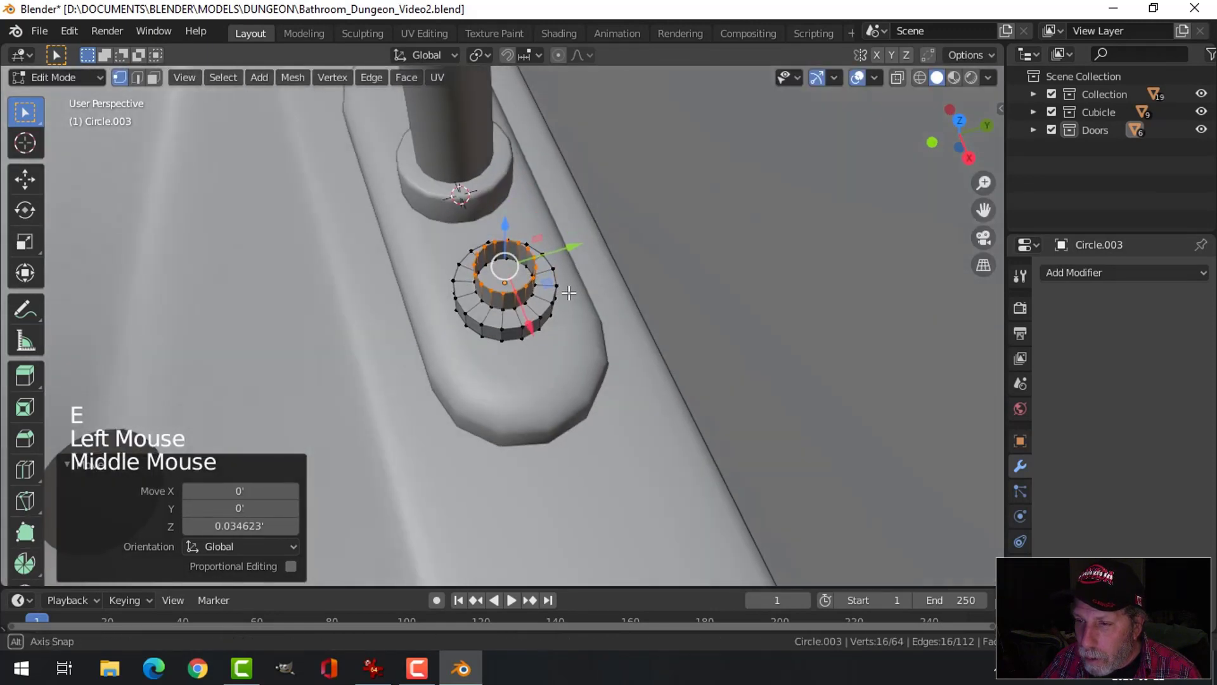
Return to Object Mode and delete the 16-sided handle ring object.
key("Tab")
key("x")
left_click(573, 289)
Add a 12-vertex mesh circle with a 1' radius and move it 0.15' along X from the spout.
scroll(501, 287, "down", 2)
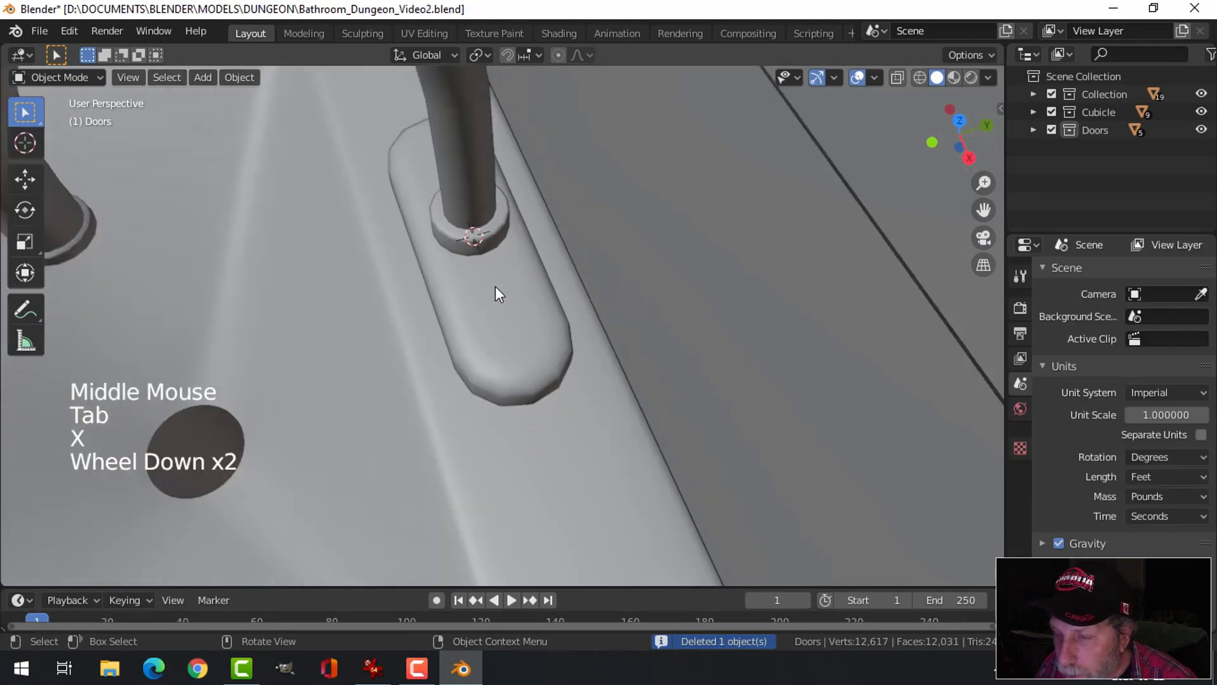
middle_click_drag(496, 287, 526, 284)
key("shift+a")
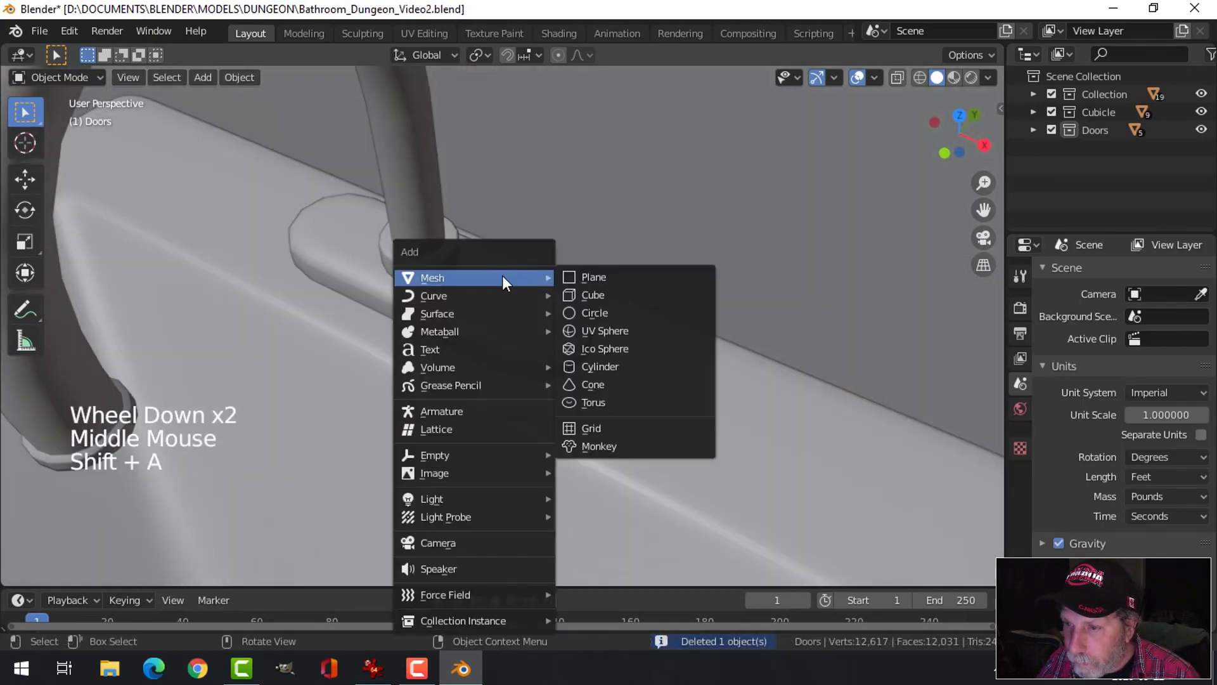
left_click(587, 311)
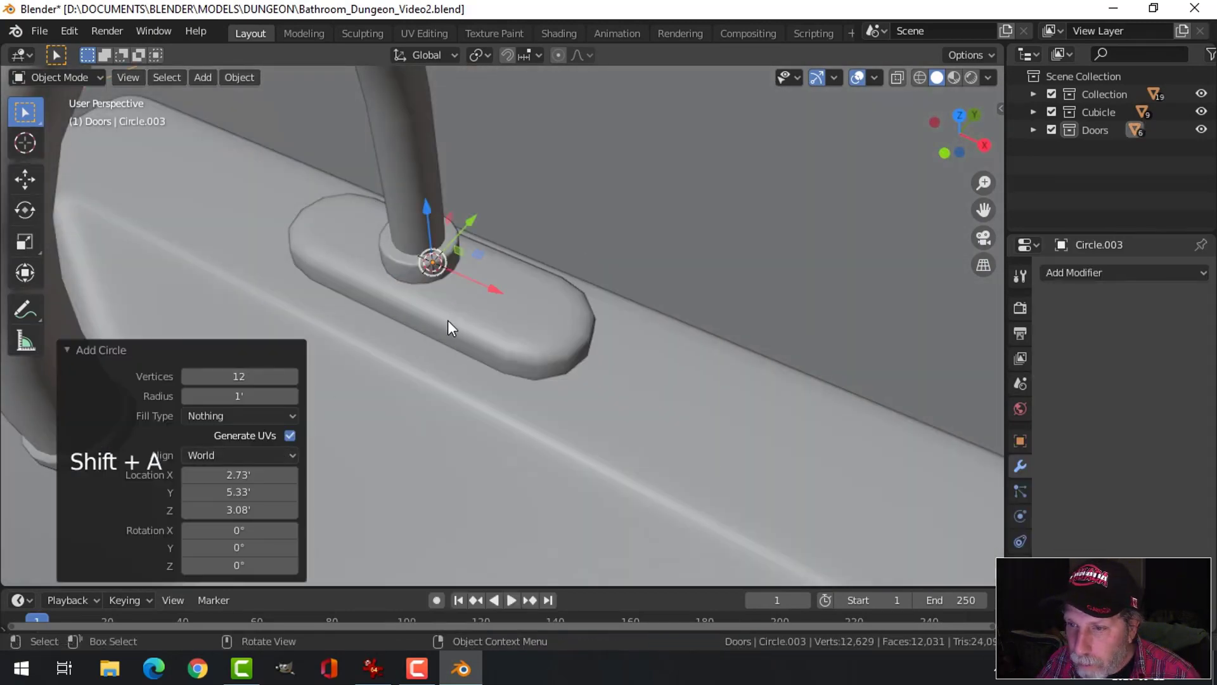
left_click_drag(495, 287, 573, 322)
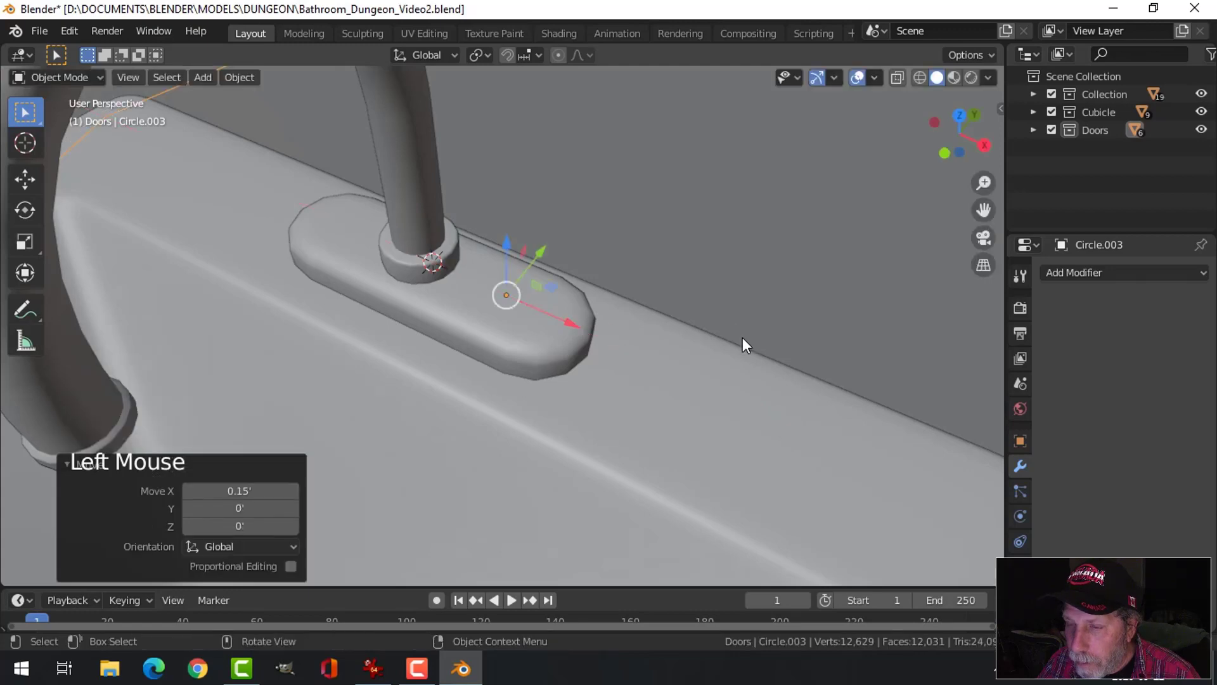
Scale the new circle down to fit on the faucet base, and enlarge its mesh by 1.291 in Edit Mode.
scroll(714, 334, "down", 4)
key("s")
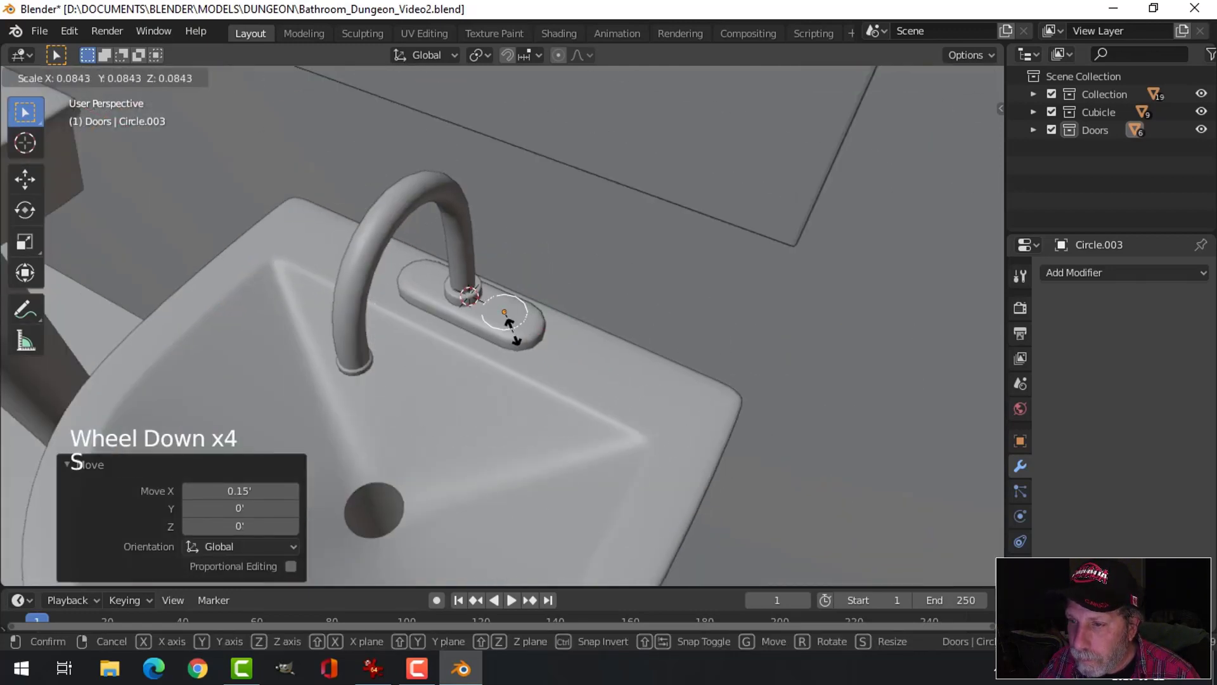
left_click(507, 322)
middle_click_drag(569, 329, 542, 280)
scroll(560, 305, "up", 4)
key("Tab")
scroll(524, 296, "up", 2)
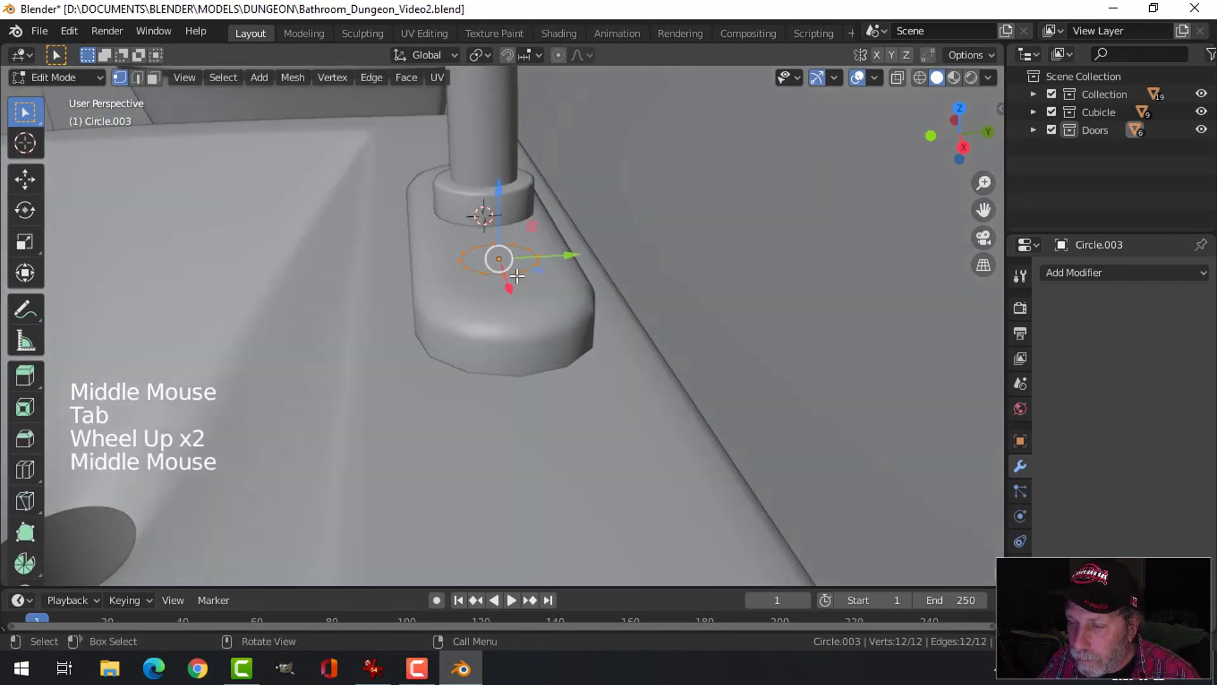
key("s")
middle_click_drag(531, 285, 494, 216)
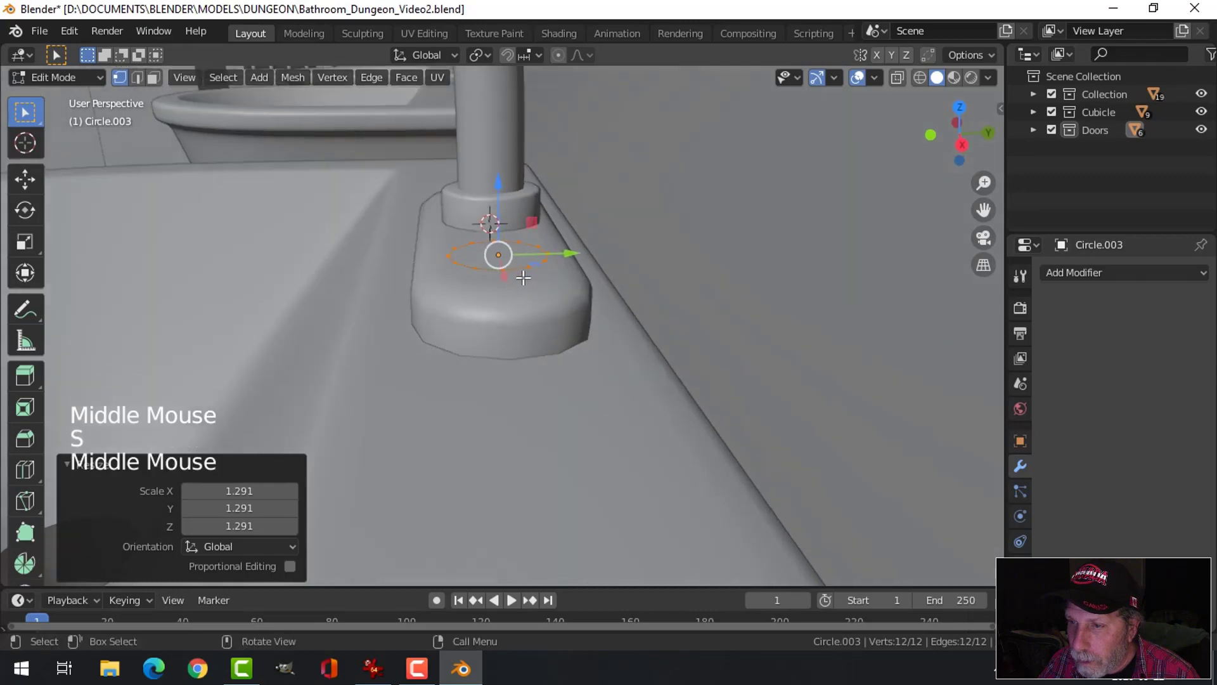
Extrude the circle upward into a short disc and extrude its top edge inward at scale 0.396.
key("e")
left_click(510, 204)
key("e")
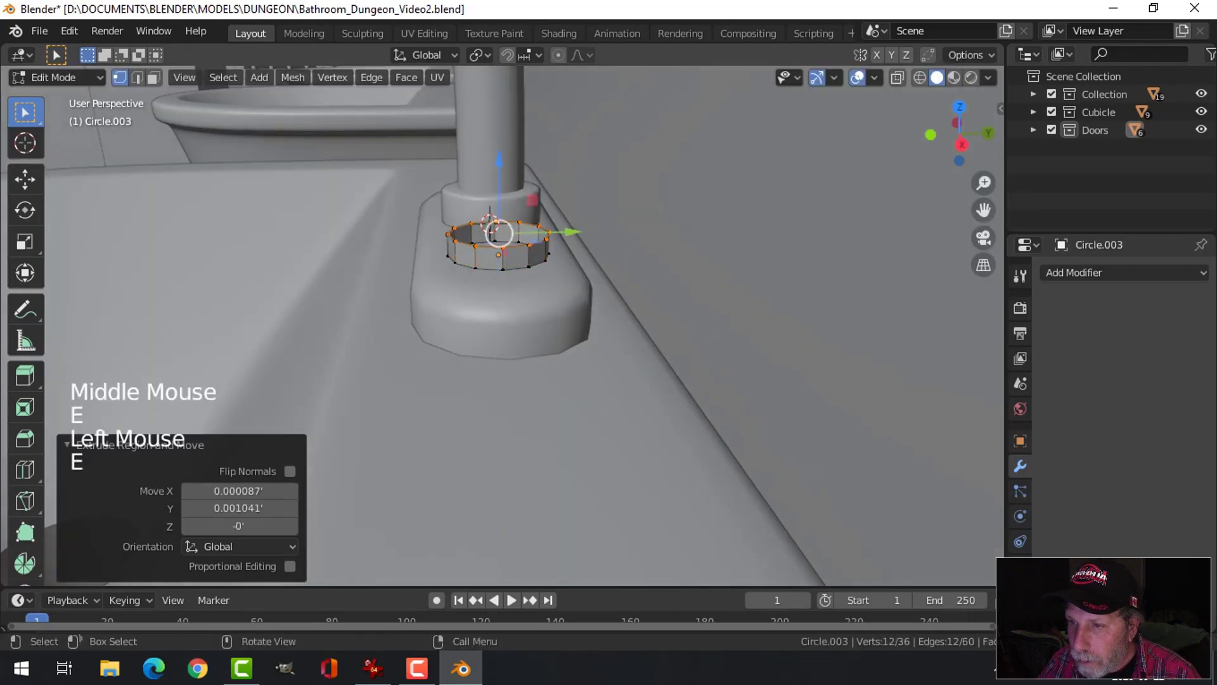
key("s")
left_click(526, 251)
middle_click_drag(554, 272, 540, 281)
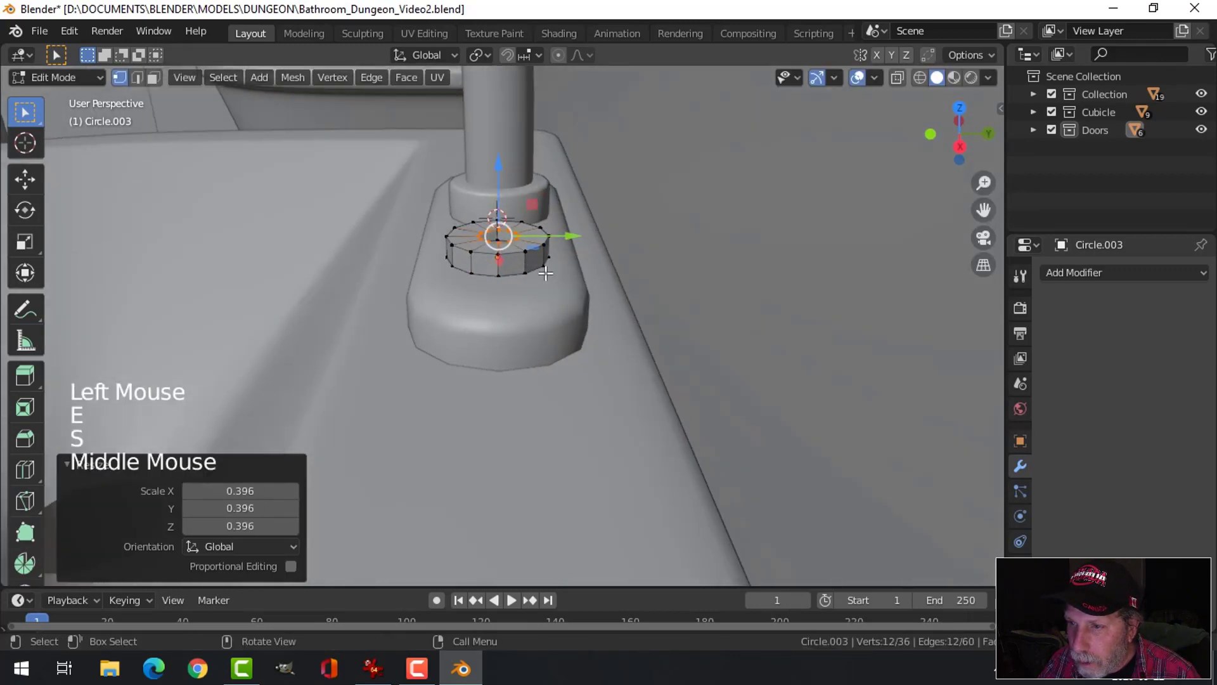
Extrude the disc's inner edge upward into a narrow stem, and extrude its top edge outward into a wider ring.
key("e")
right_click(526, 229)
left_click_drag(501, 198, 502, 158)
scroll(567, 234, "down", 2)
key("e")
key("s")
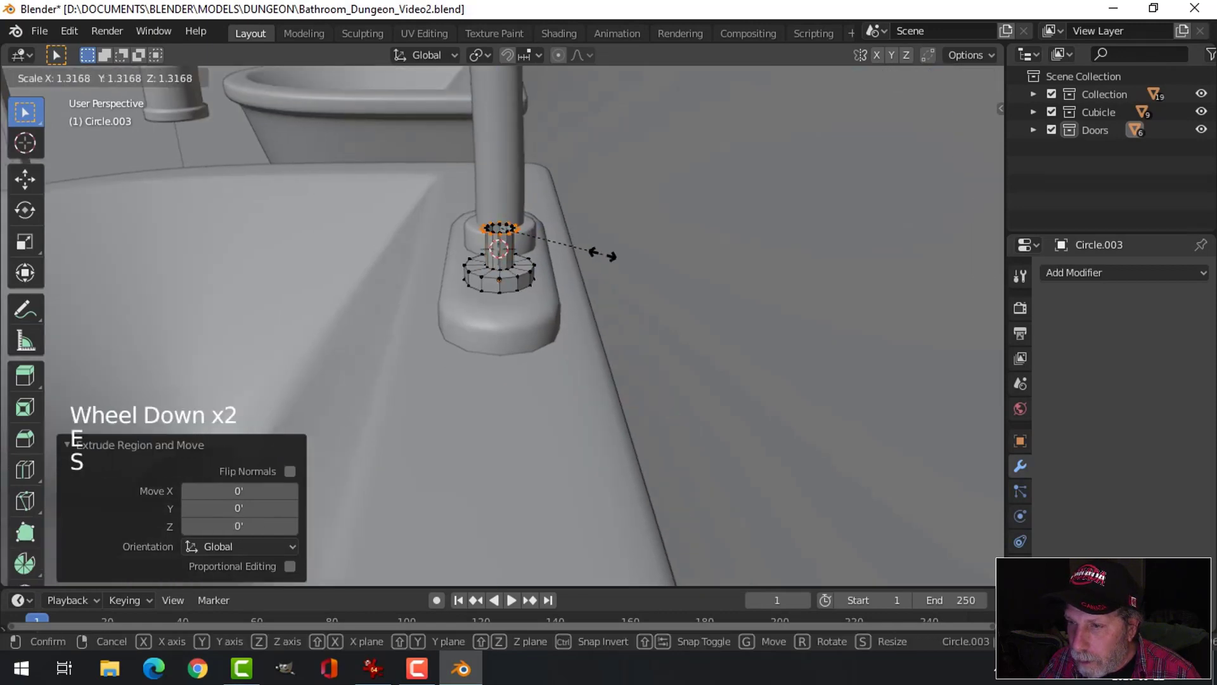
left_click(663, 254)
Extrude the outer ring upward 0.035541' along Z to form the knob's side wall.
key("e")
right_click(552, 256)
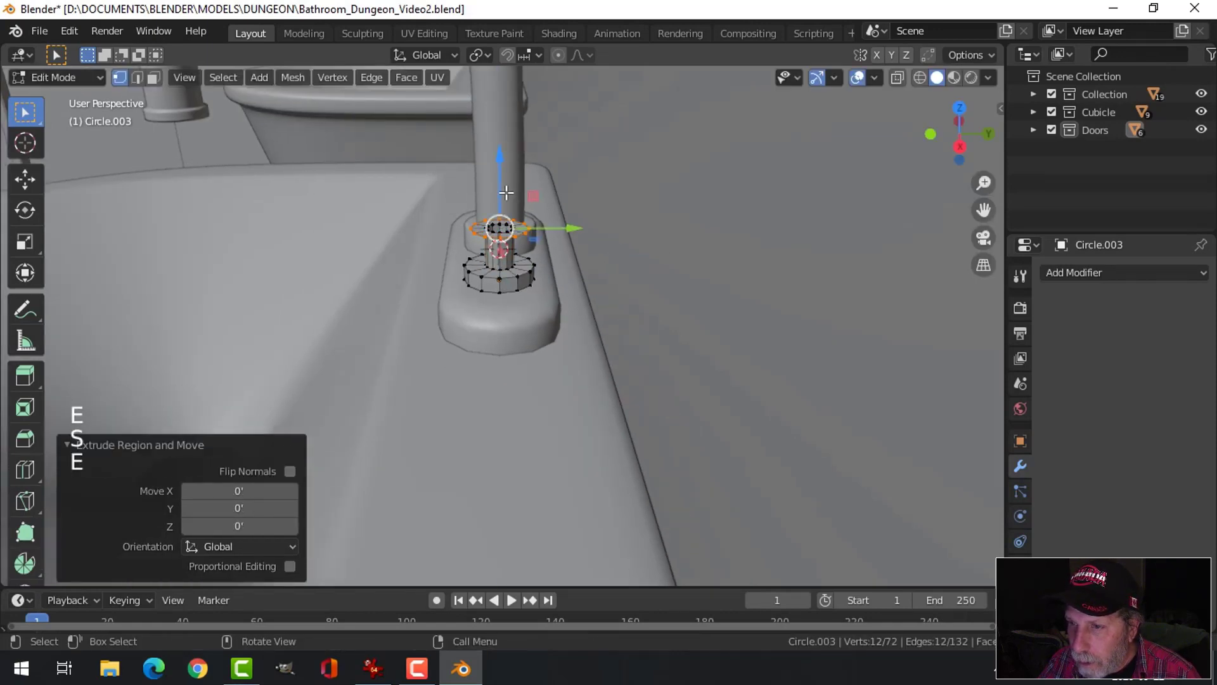
left_click_drag(505, 186, 505, 168)
middle_click_drag(612, 245, 615, 265)
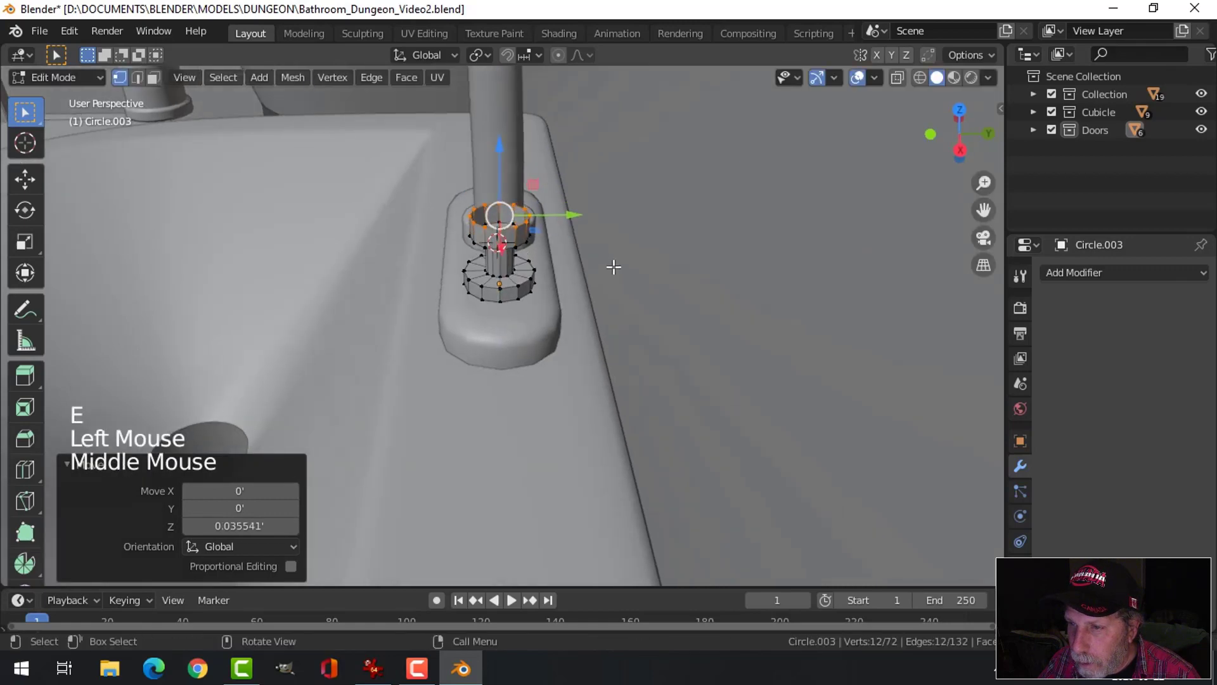
Extrude the knob's top edge inward at scale 0.753 and close the opening with Grid Fill.
scroll(620, 254, "up", 2)
key("e")
key("s")
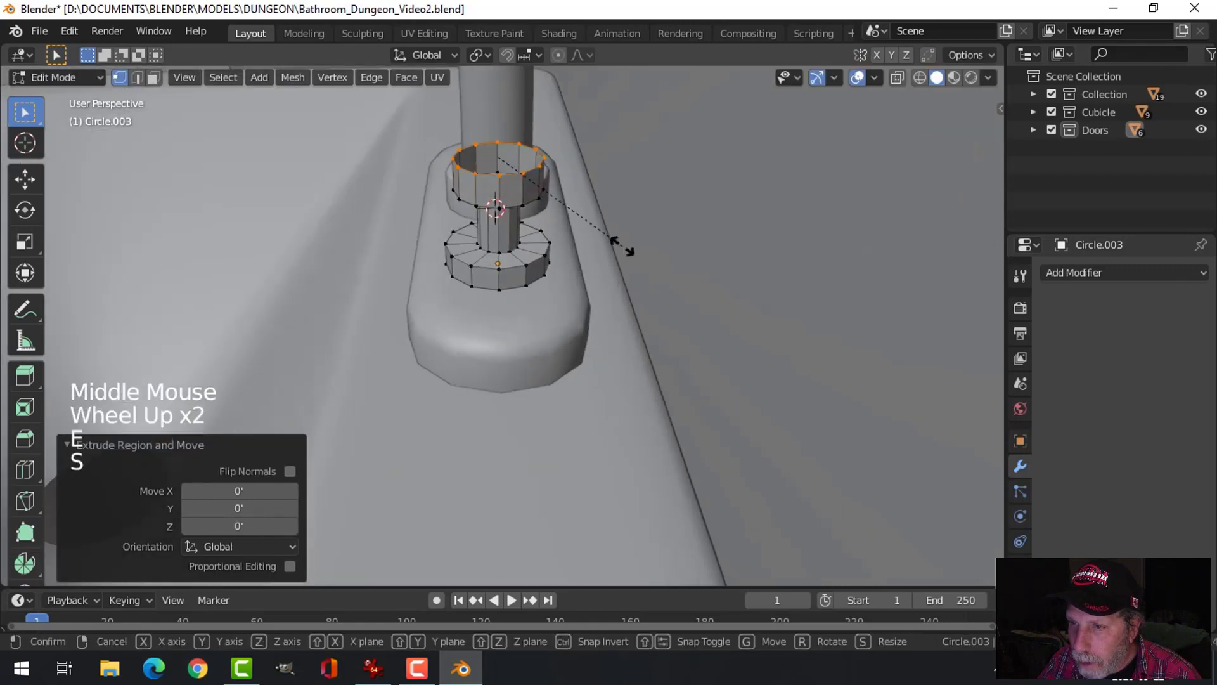
left_click(556, 234)
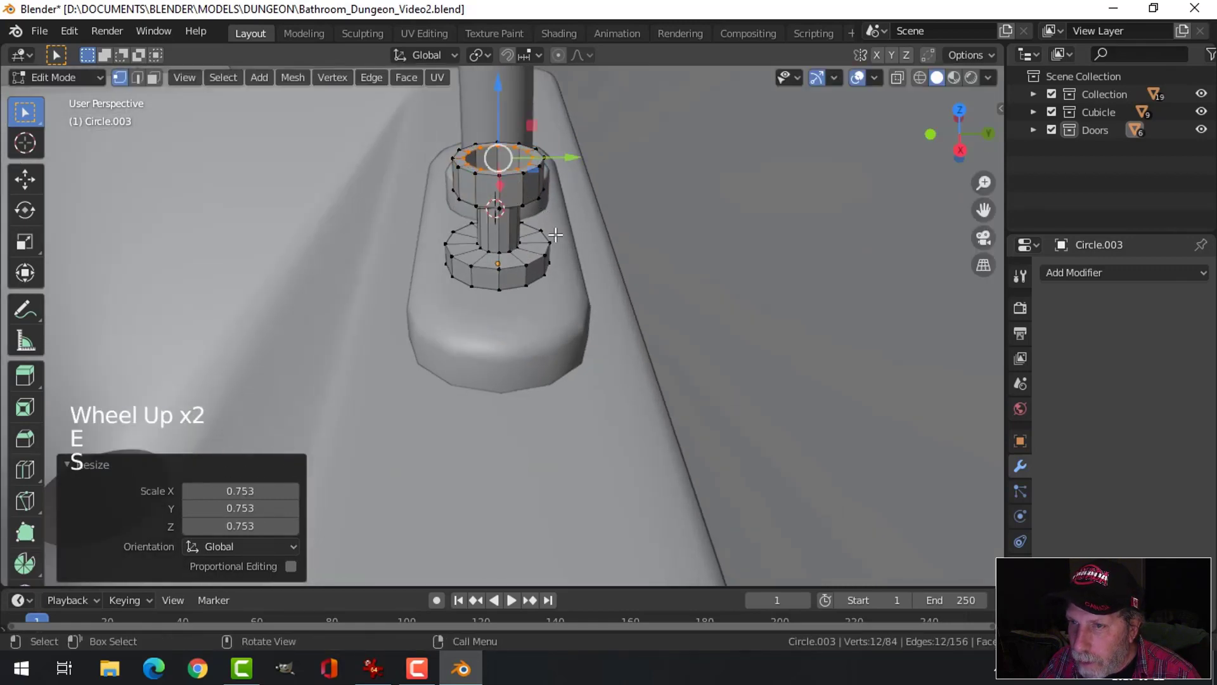
left_click(404, 78)
left_click(432, 291)
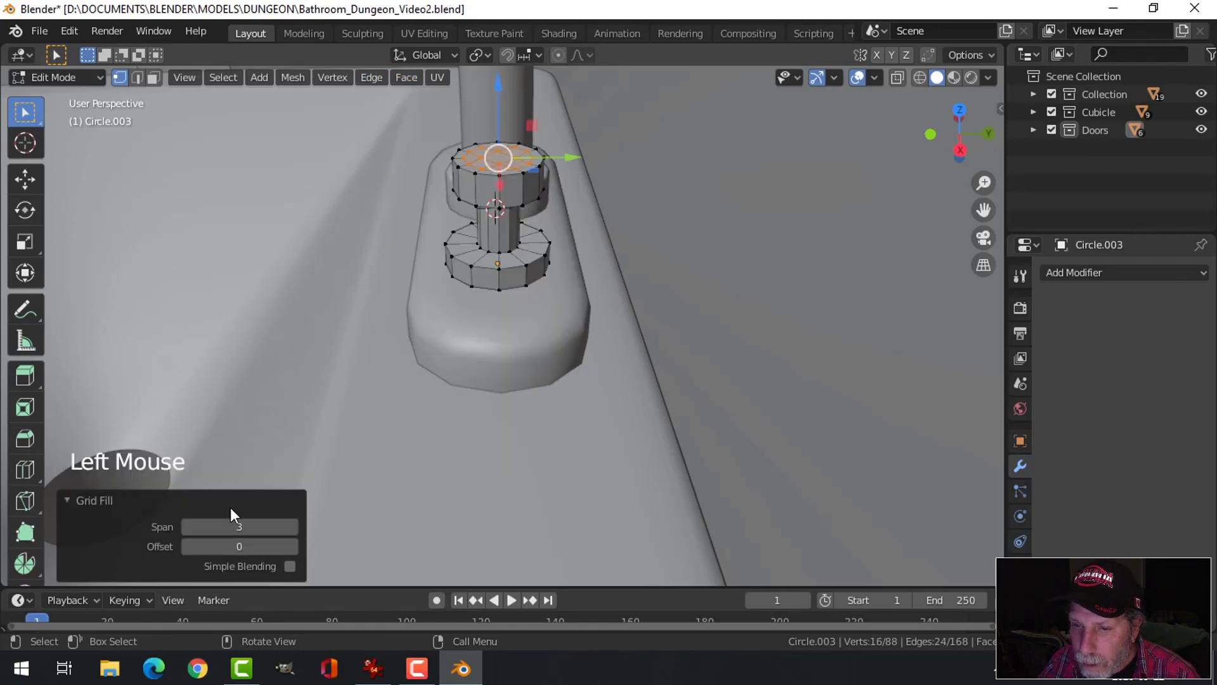
Switch to face selection and select the two adjacent knob side faces that face along X in the right view.
key("alt+a")
middle_click_drag(530, 241, 536, 206)
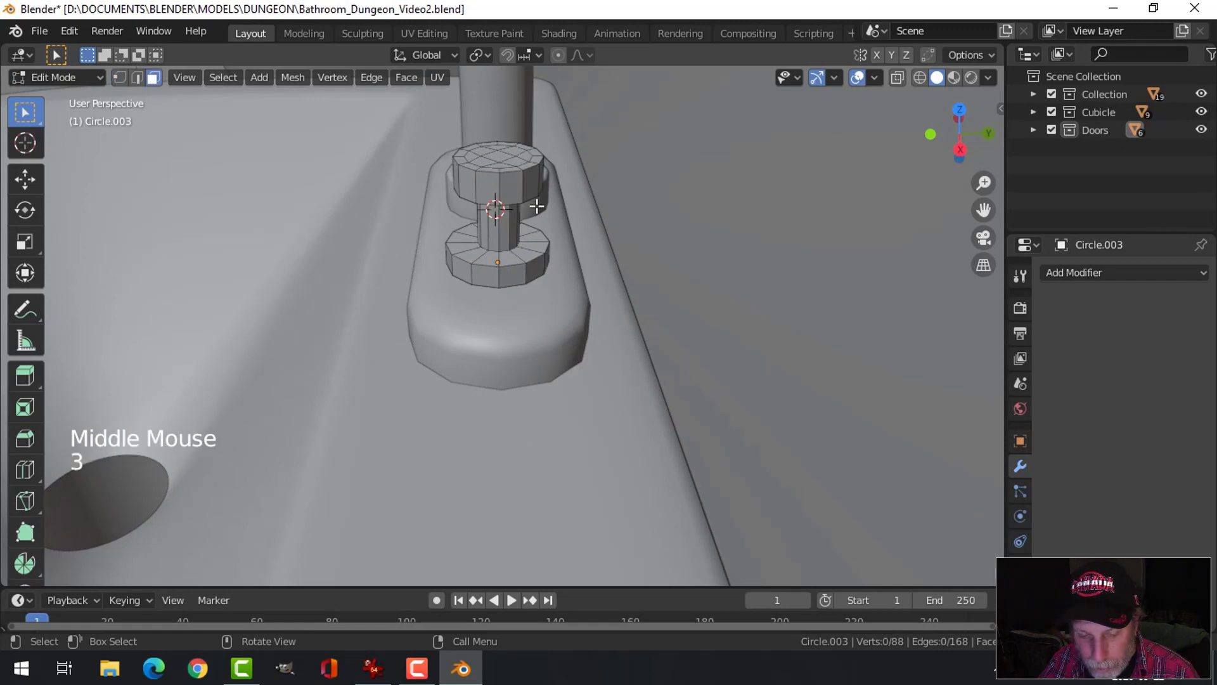
key("KP_3")
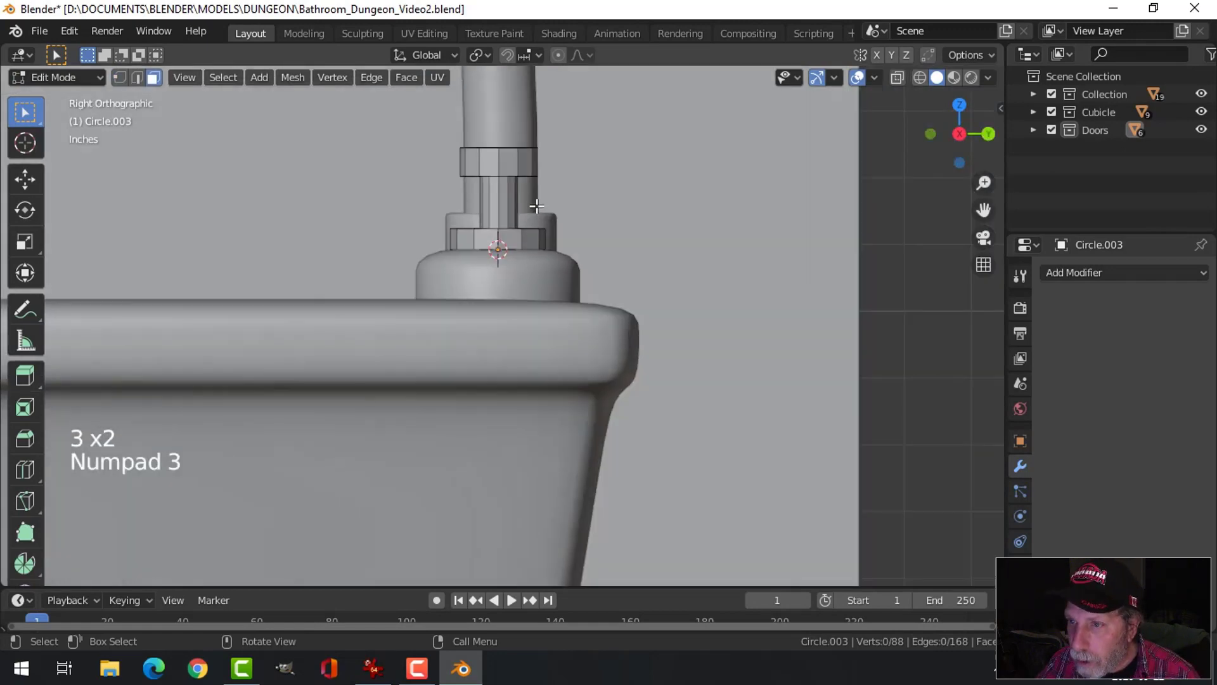
scroll(537, 206, "up", 2)
middle_click_drag(536, 206, 535, 317, "shift")
scroll(508, 301, "up", 2)
left_click(477, 185)
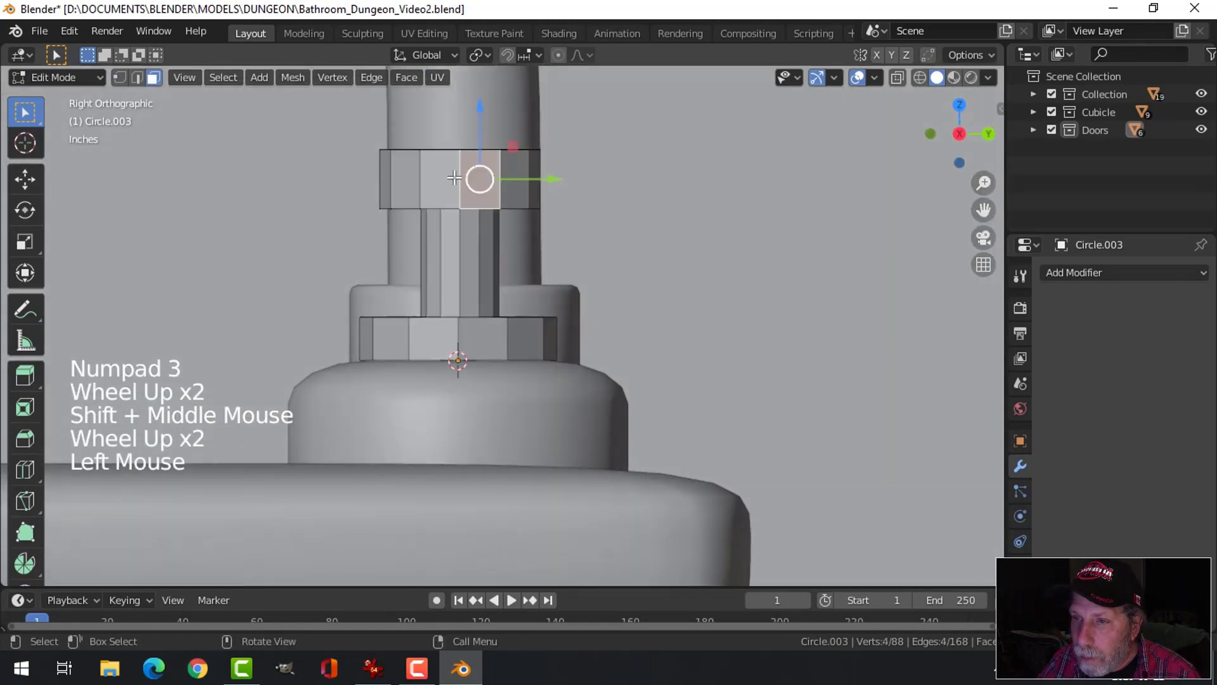
left_click(447, 185, "shift")
middle_click_drag(447, 185, 704, 298)
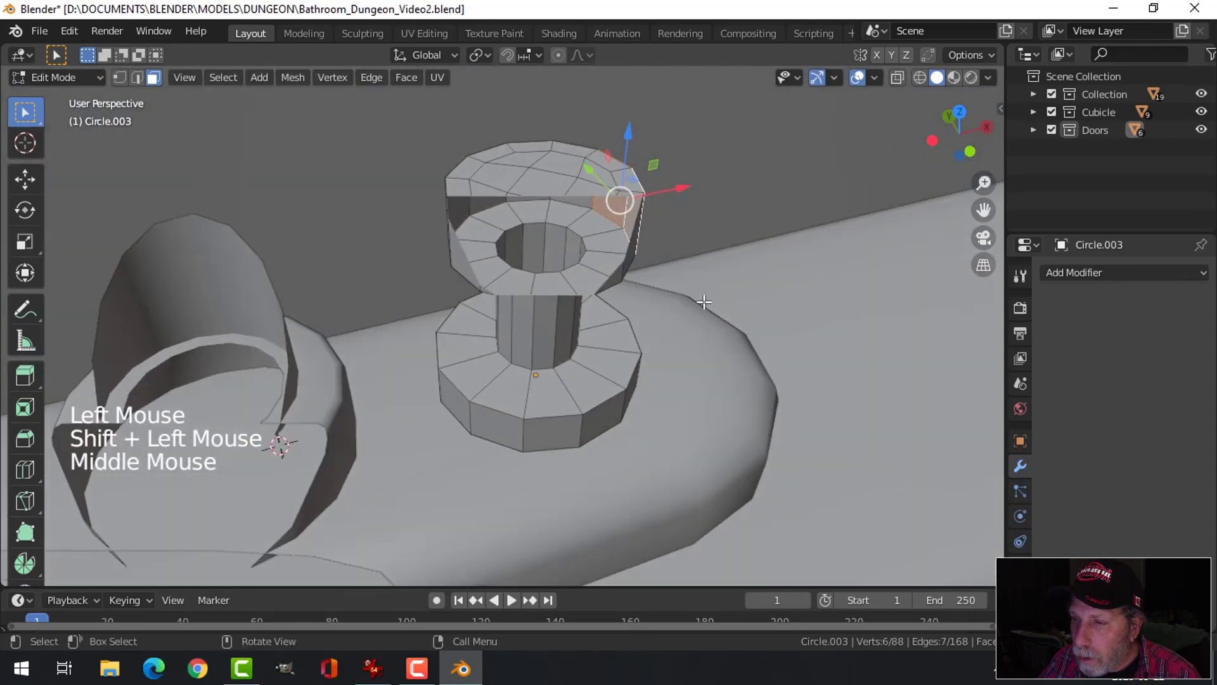
Set the viewport's Clip Start to 0.001'.
scroll(729, 275, "down", 3)
key("n")
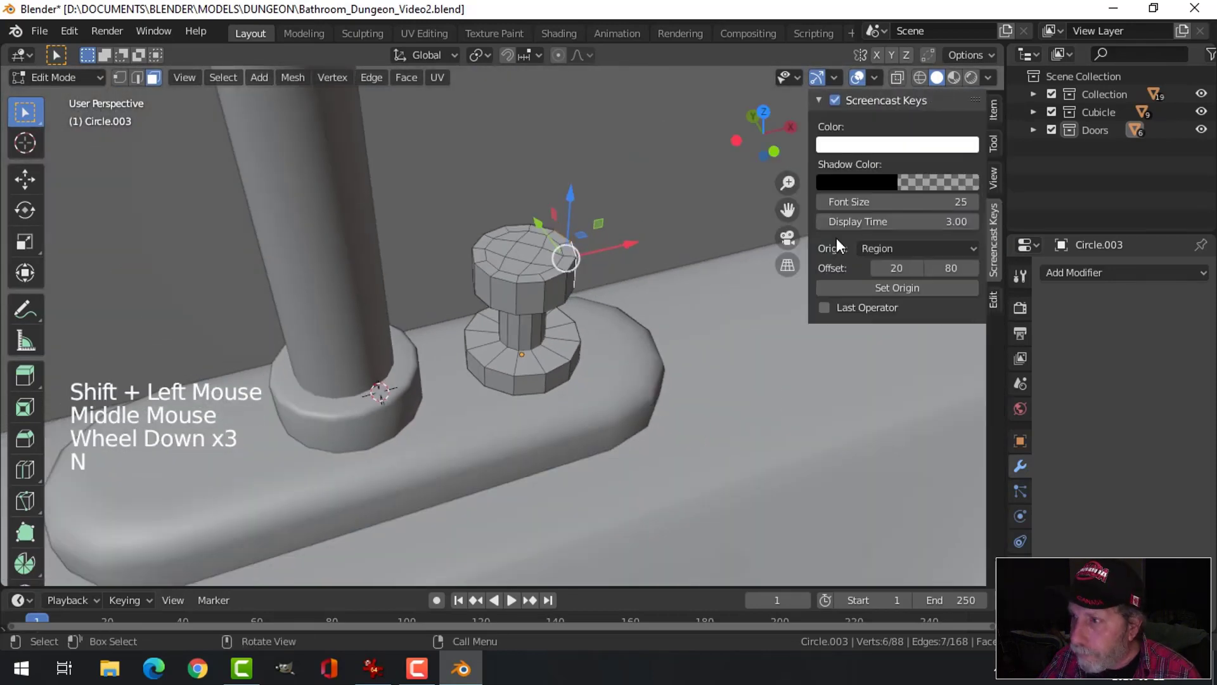
left_click(992, 179)
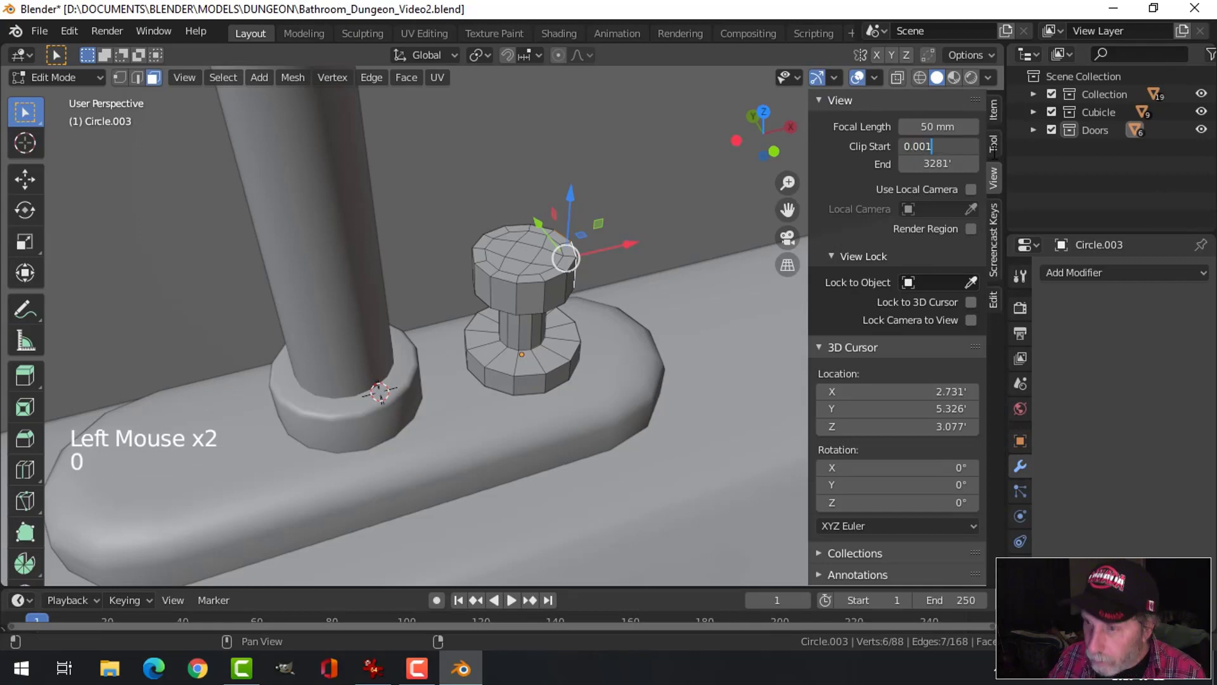
Add the two opposite knob side faces to the selection and extrude all four outward along X into two arms.
middle_click_drag(514, 278, 518, 341)
left_click(522, 278, "shift")
left_click(497, 268, "shift")
scroll(507, 266, "down", 2)
key("KP_7")
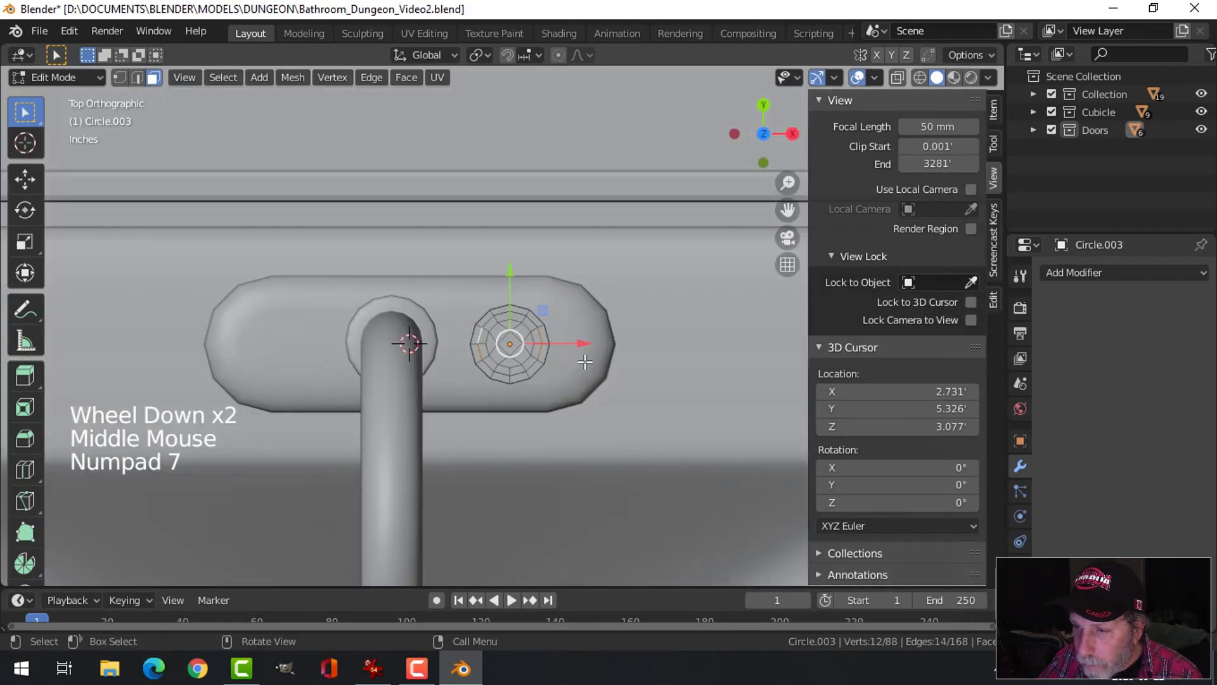
scroll(584, 361, "up", 3)
key("e")
key("s")
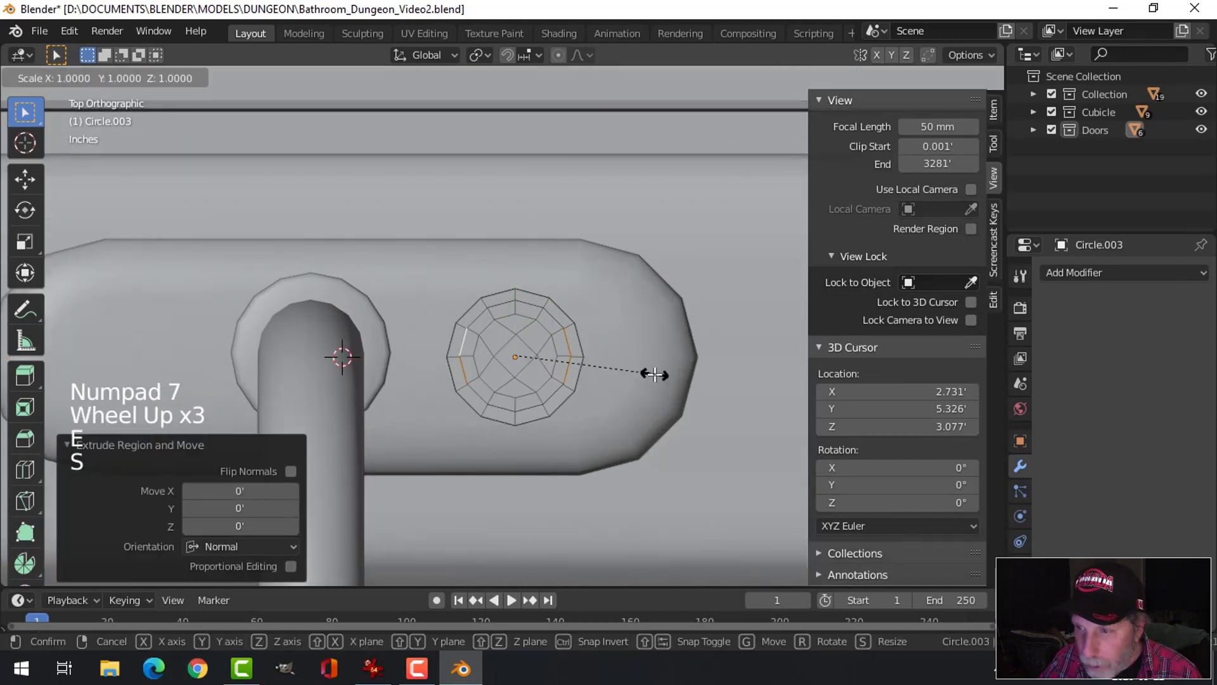
key("x")
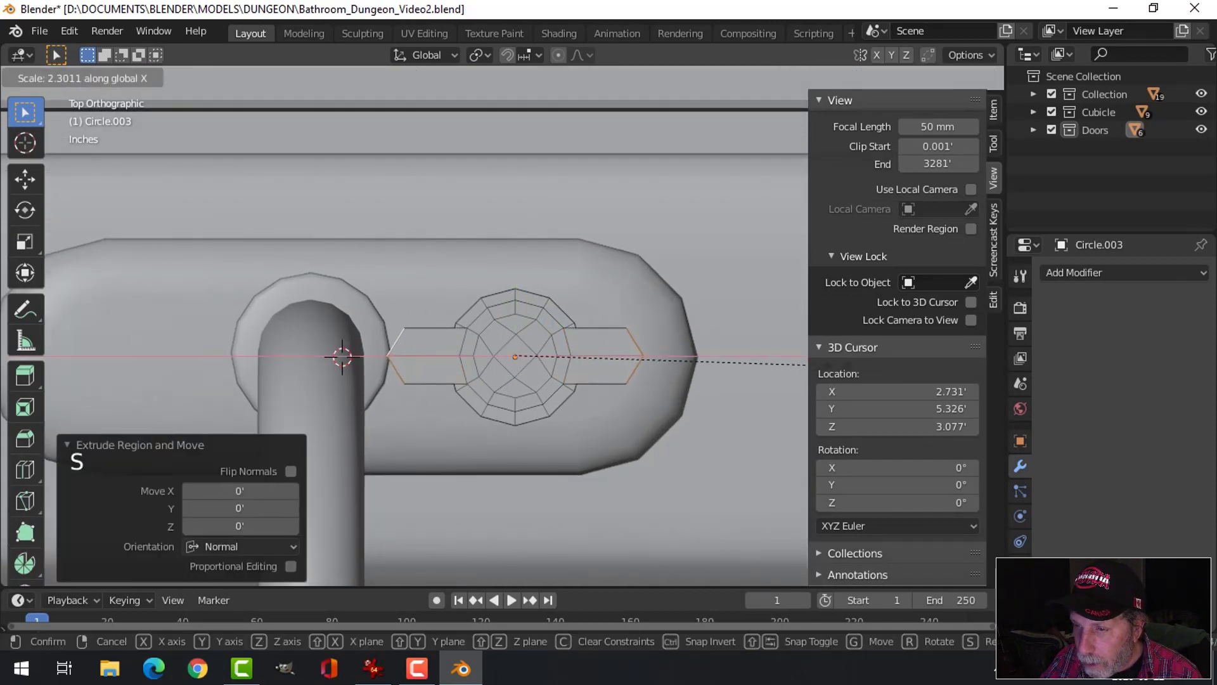
left_click(827, 371)
Select the end faces of both handle arms and scale them down along Z to taper the arms.
middle_click_drag(729, 376, 646, 313)
key("alt+a")
left_click(583, 356)
left_click(540, 329, "shift")
left_click(436, 291, "shift")
middle_click_drag(436, 291, 344, 293)
left_click(574, 256, "shift")
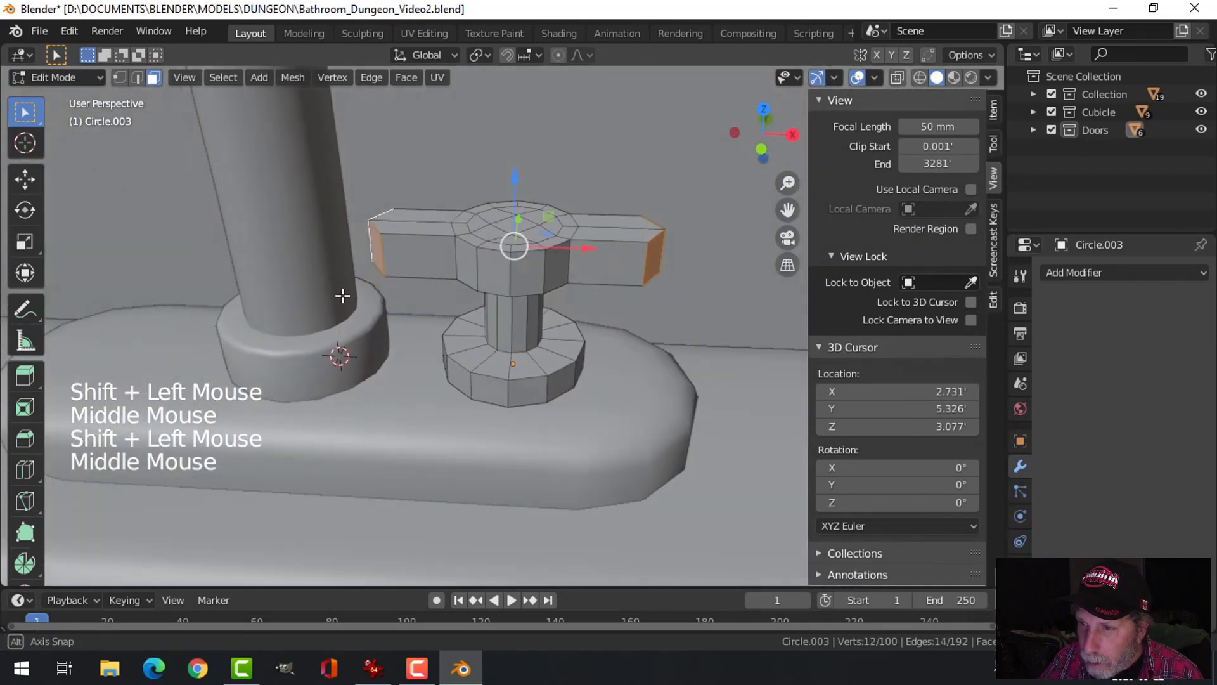
key("s")
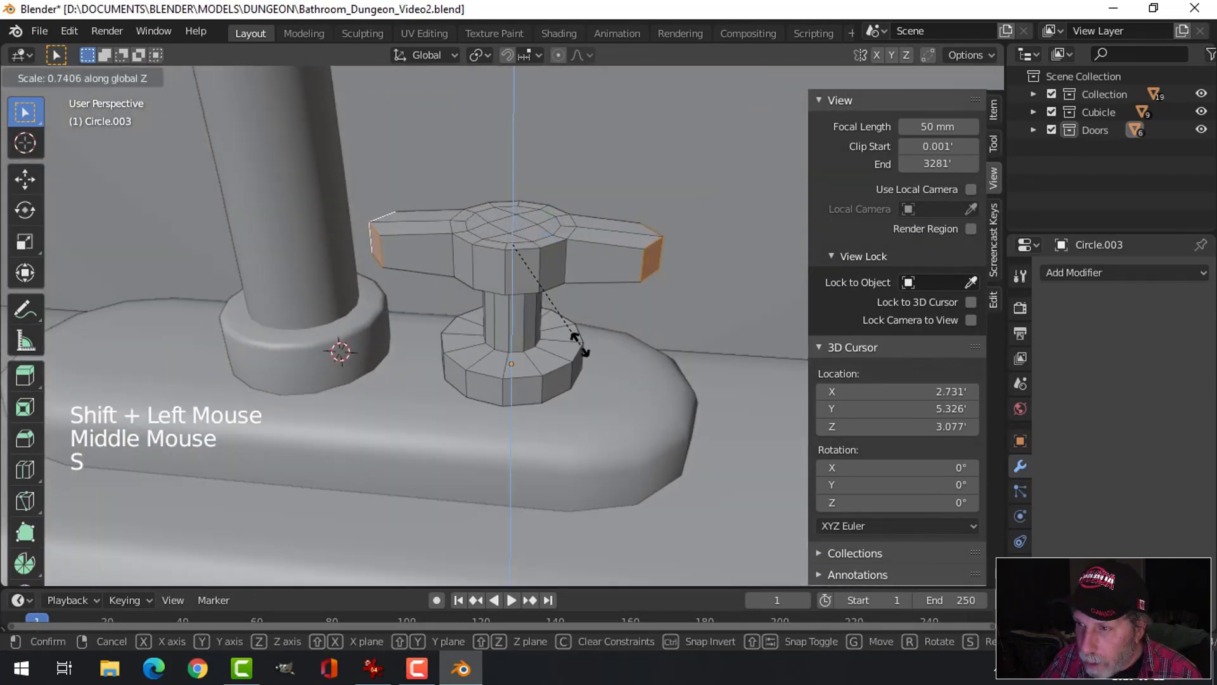
left_click(556, 328)
Try to reshape the arm ends by scaling their end faces along X.
middle_click_drag(556, 328, 570, 295)
key("alt+a")
left_click(517, 305, "shift")
key("s")
key("x")
key("Return")
key("alt+a")
left_click(474, 351)
left_click(598, 281, "shift")
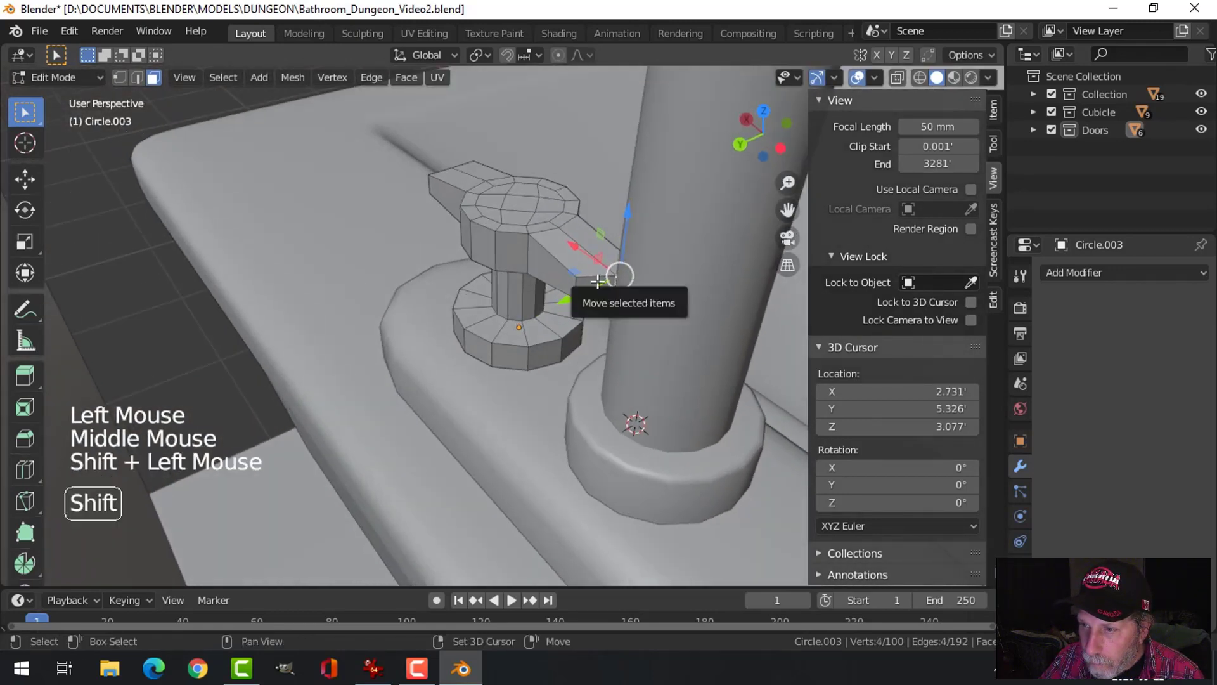
key("s")
key("x")
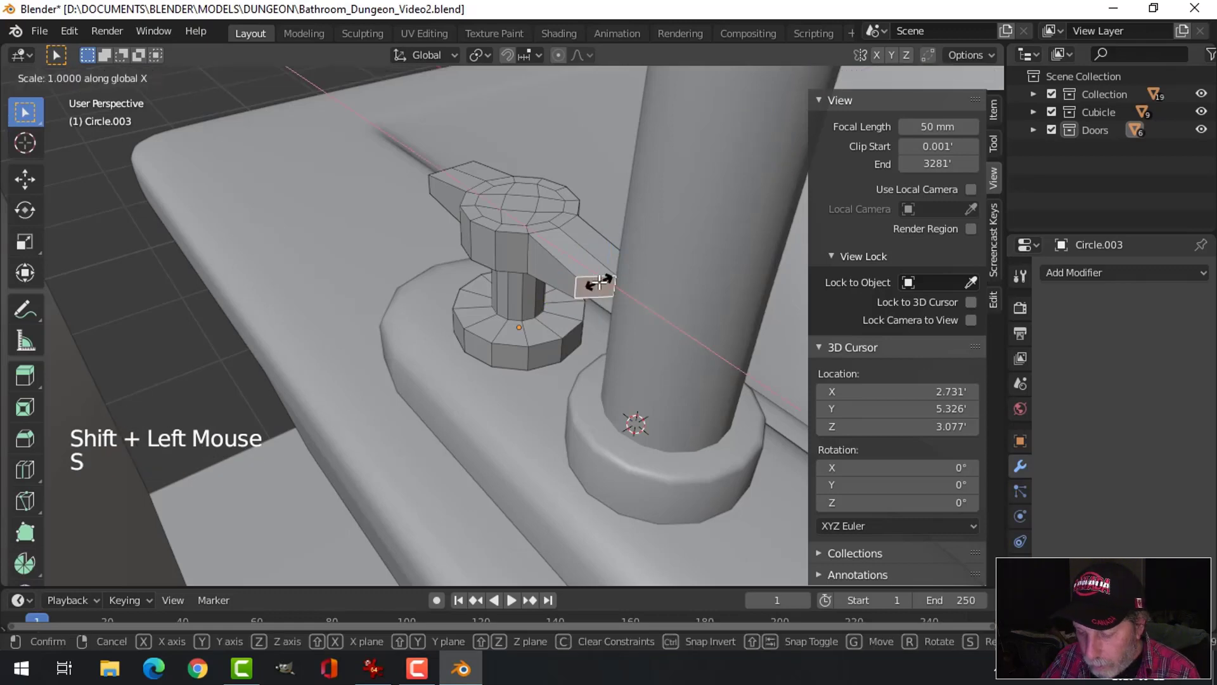
key("Return")
Select the end faces of both arms, change the pivot point mode and scale the faces narrower along Y.
middle_click_drag(598, 281, 568, 291)
left_click(558, 304, "shift")
left_click(475, 55)
left_click(492, 116)
key("s")
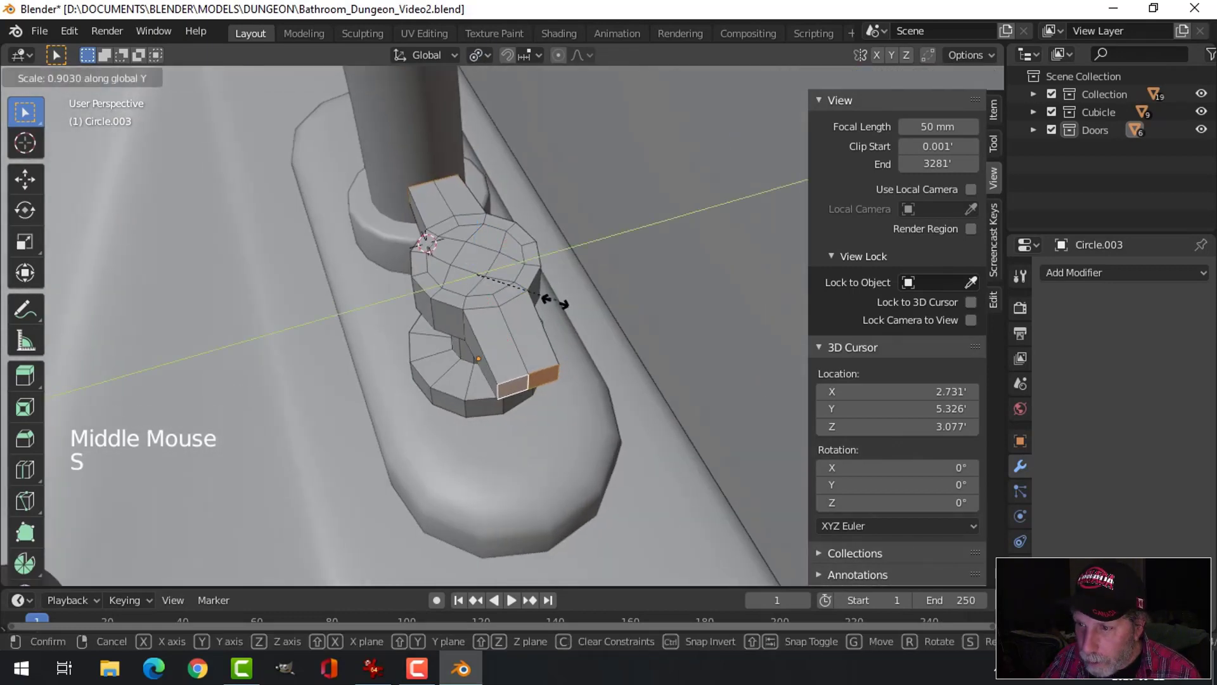
left_click(505, 313)
Return to Object Mode and shade the tap handle smooth.
key("alt+a")
key("Tab")
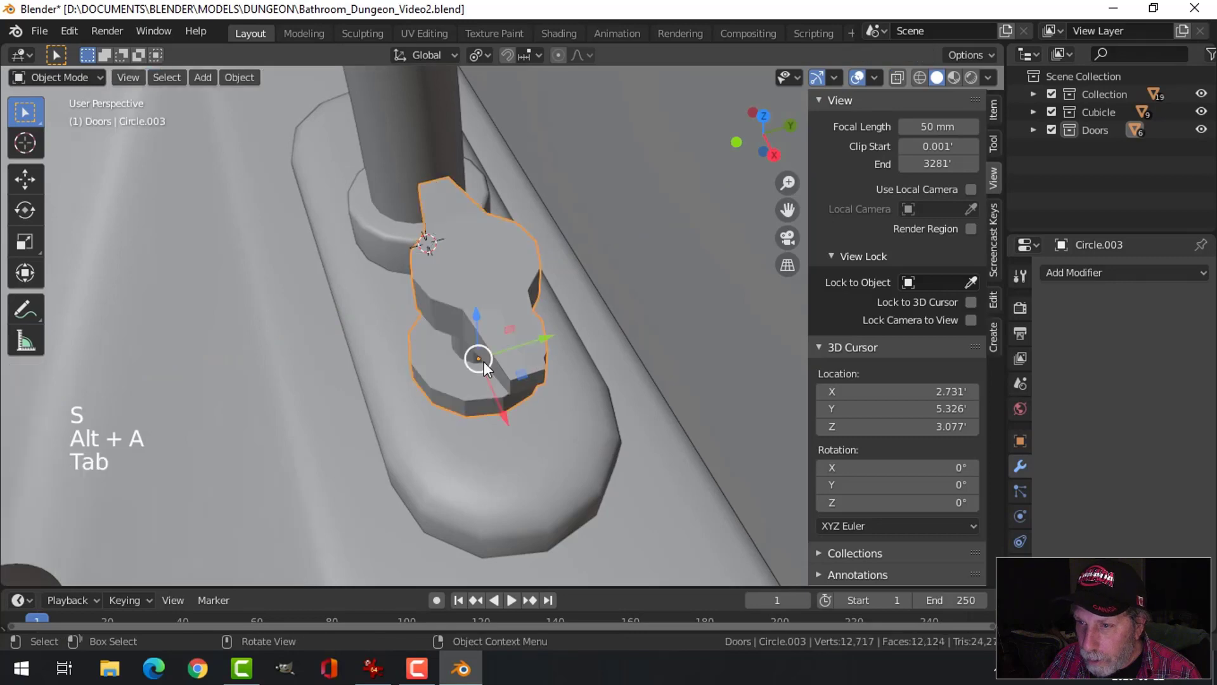
scroll(484, 362, "down", 3)
key("alt+a")
middle_click_drag(482, 361, 476, 271)
left_click(477, 271)
right_click(477, 272)
left_click(476, 271)
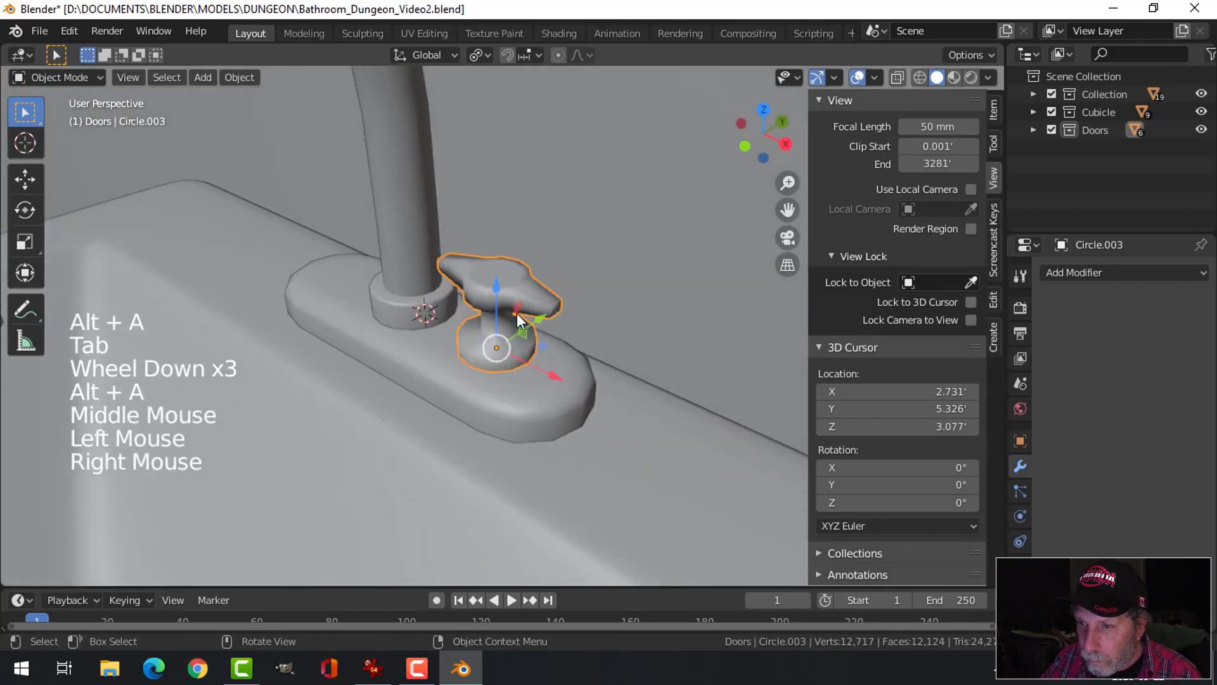
key("alt+a")
middle_click_drag(516, 313, 531, 281)
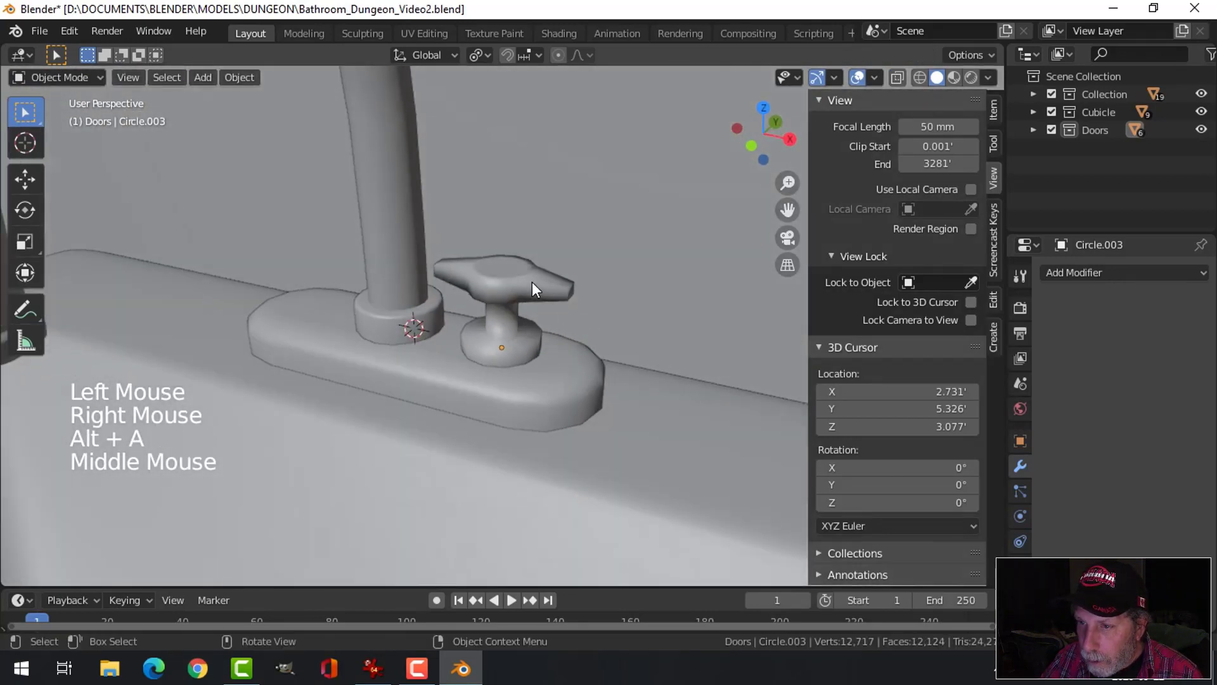
Add a Subdivision Surface modifier with viewport level 1 to the tap handle.
left_click(531, 282)
key("n")
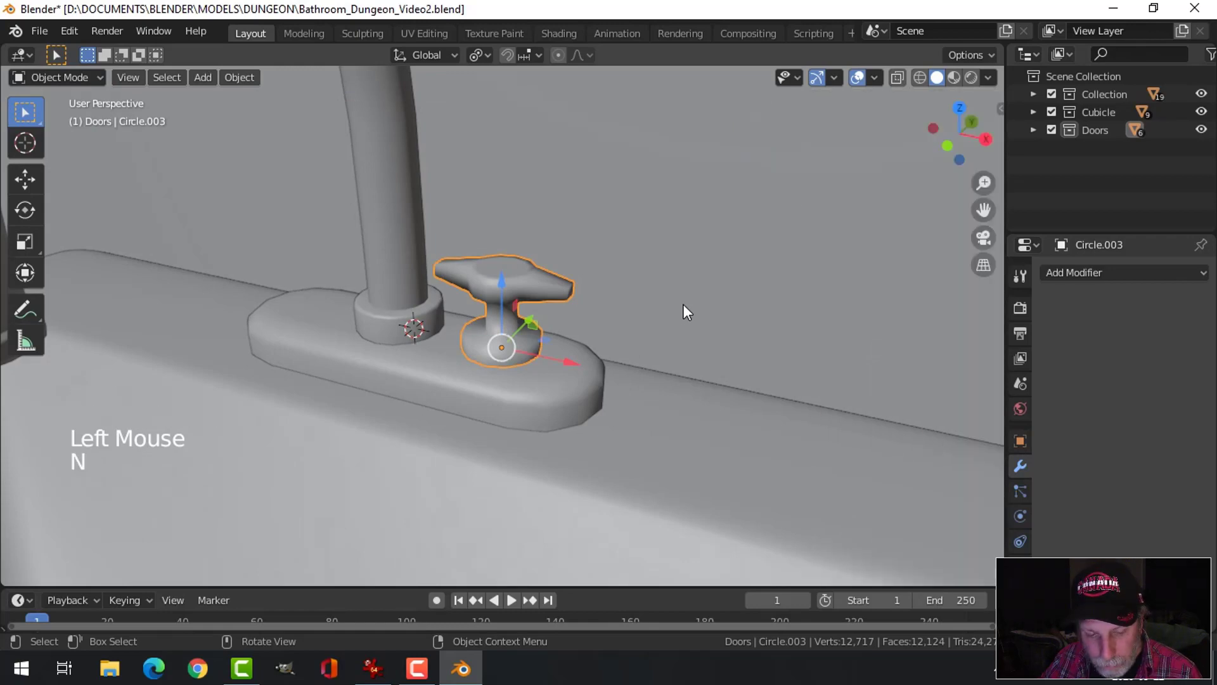
key("ctrl+1")
right_click(536, 279)
middle_click_drag(536, 279, 621, 309)
scroll(558, 326, "up", 2)
In Edit Mode, add supporting loop cuts near the edges of the handle's arms and stem.
key("Tab")
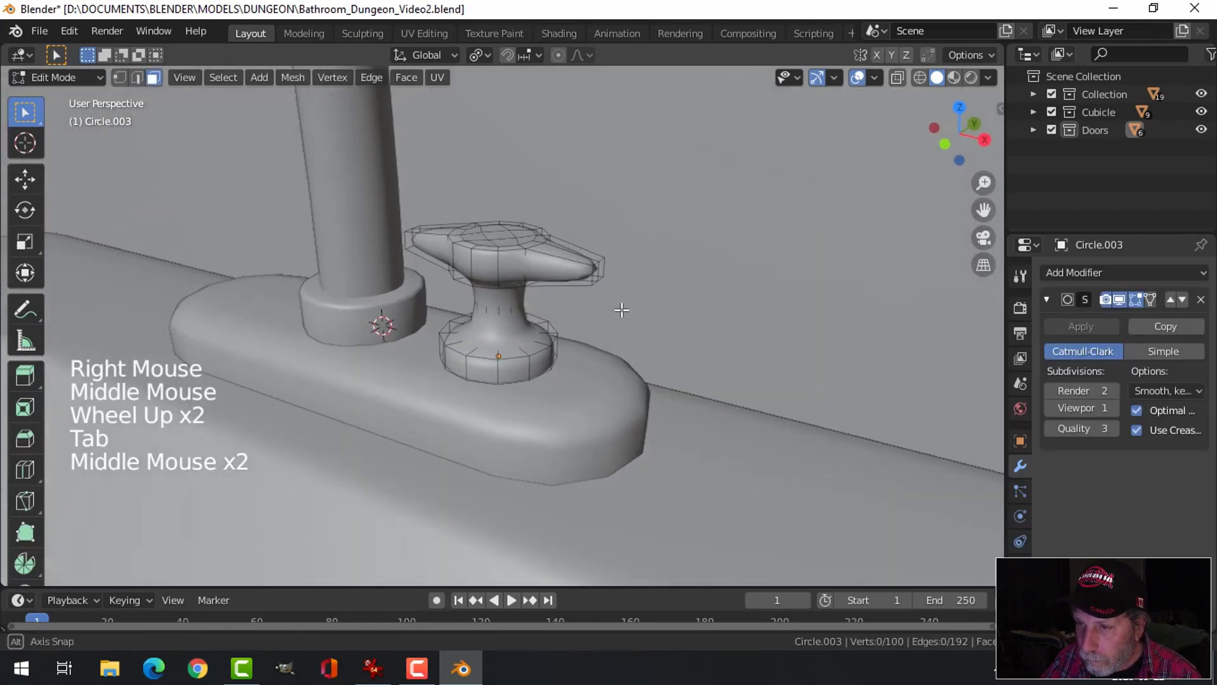
scroll(621, 310, "up", 2)
key("ctrl+r")
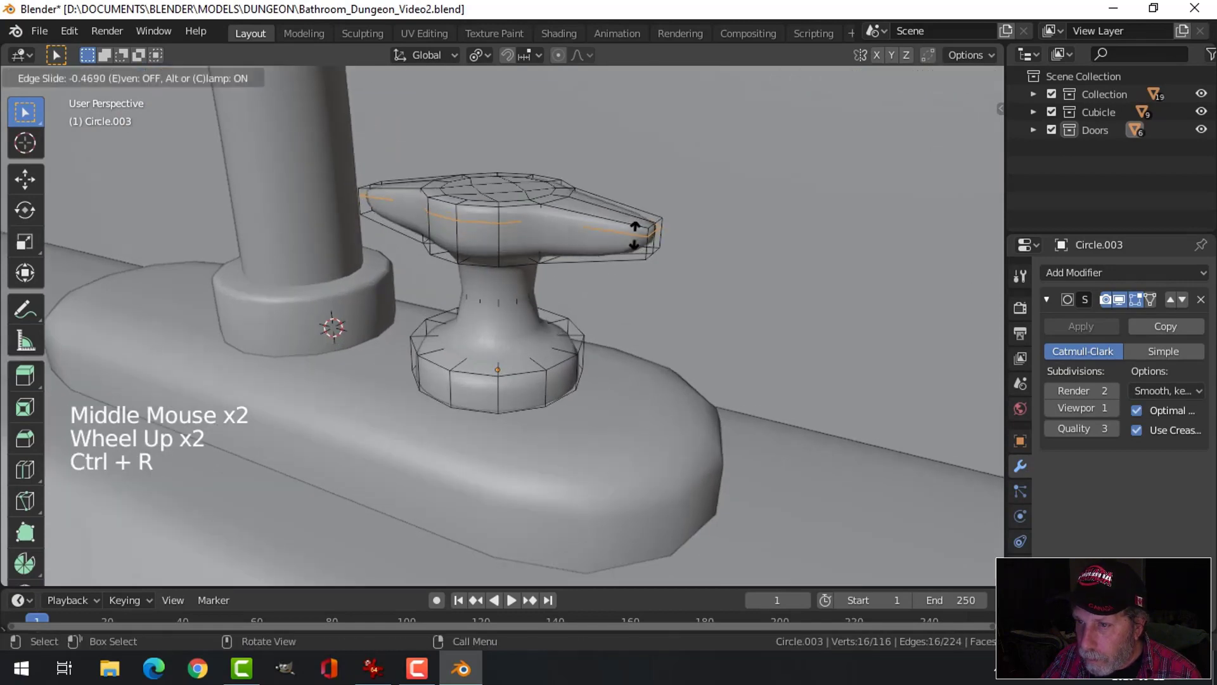
left_click_drag(633, 243, 497, 255)
key("ctrl+r")
key("ctrl+r")
key("ctrl+r")
left_click_drag(500, 298, 497, 325)
key("alt+a")
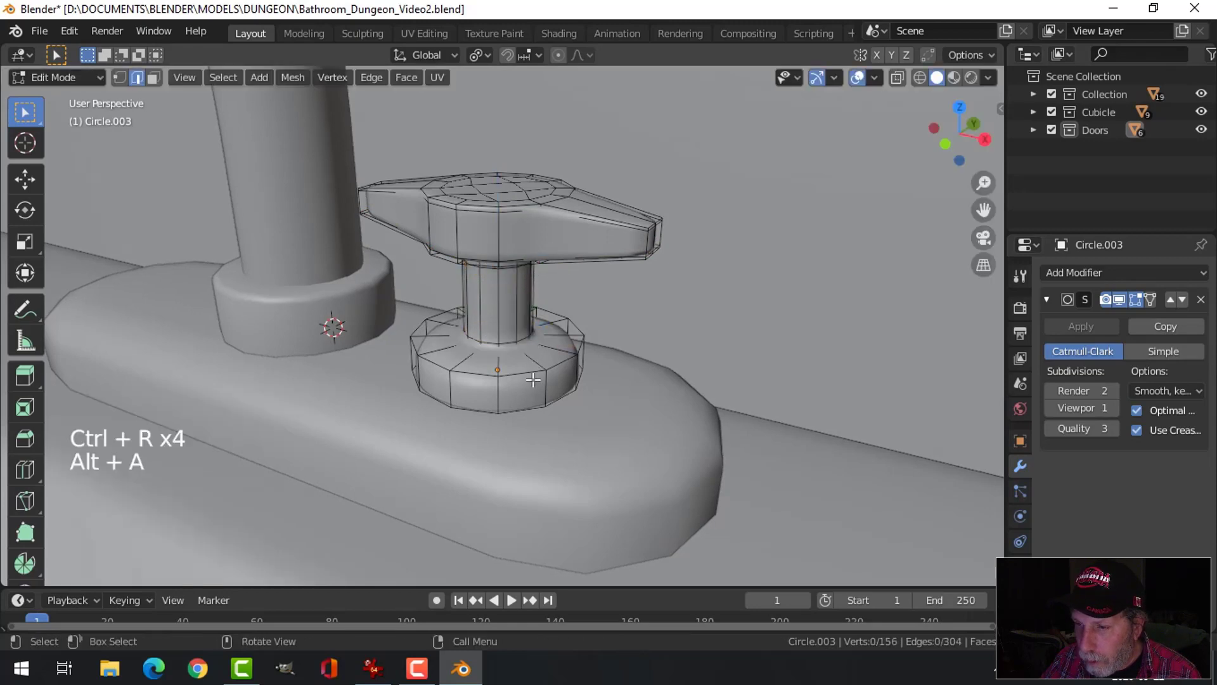
Add a loop cut around the handle's base disc, slid to its upper edge at factor -0.800, and return to Object Mode.
key("ctrl+r")
left_click_drag(539, 381, 542, 355)
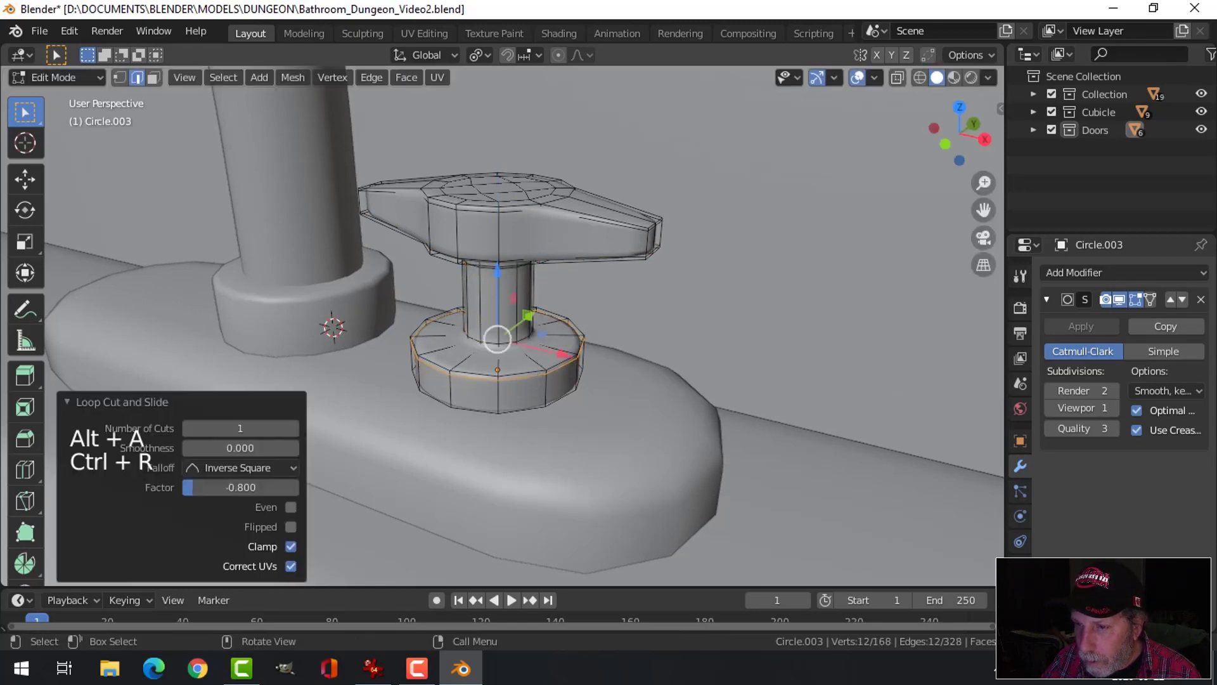
key("Tab")
scroll(577, 355, "down", 3)
Lower the tap handle slightly along Z onto the faucet base.
key("alt+a")
mouse_move(577, 356)
middle_mouse_down()
mouse_move(556, 305)
mouse_move(583, 379)
middle_mouse_up()
left_click(508, 327)
left_click_drag(504, 290, 504, 299)
key("alt+a")
scroll(617, 366, "down", 7)
middle_click_drag(596, 371, 495, 394)
scroll(503, 376, "up", 2)
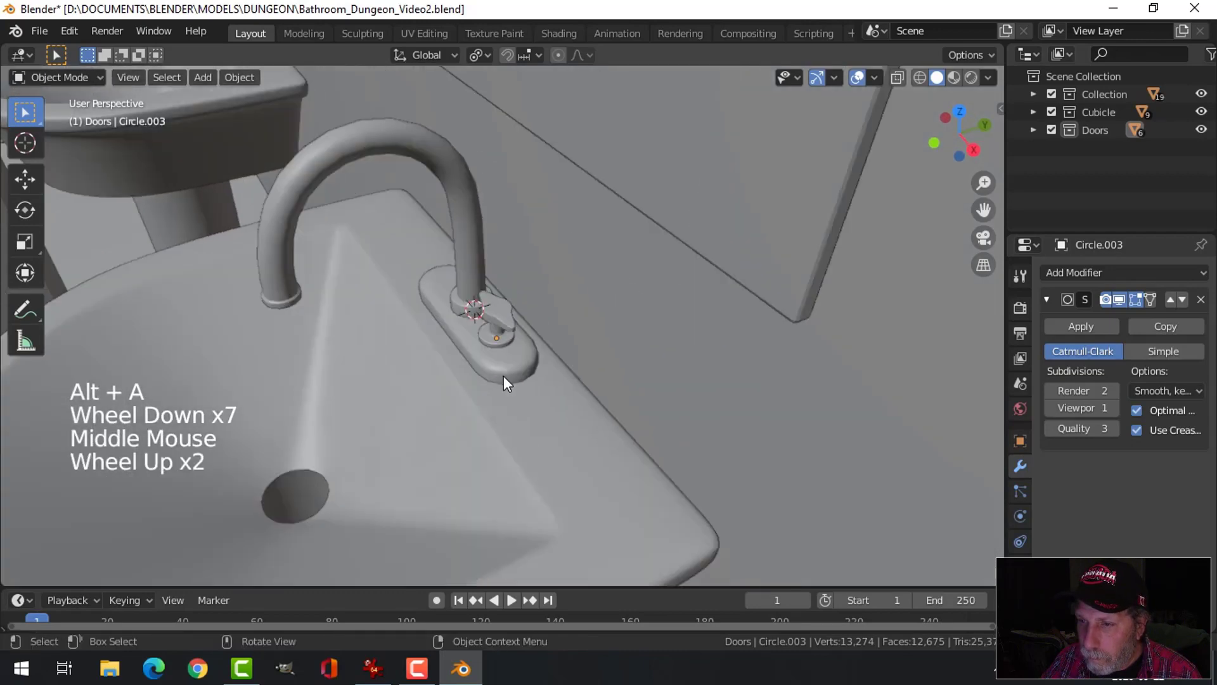
In Edit Mode, select the round group of faces on the knob's top and extrude it slightly upward as a cap.
scroll(515, 305, "up", 5)
left_click(515, 306)
key("Tab")
middle_click_drag(514, 306, 492, 277)
scroll(504, 328, "up", 3)
key("alt+a")
key("3")
key("c")
left_click(491, 277)
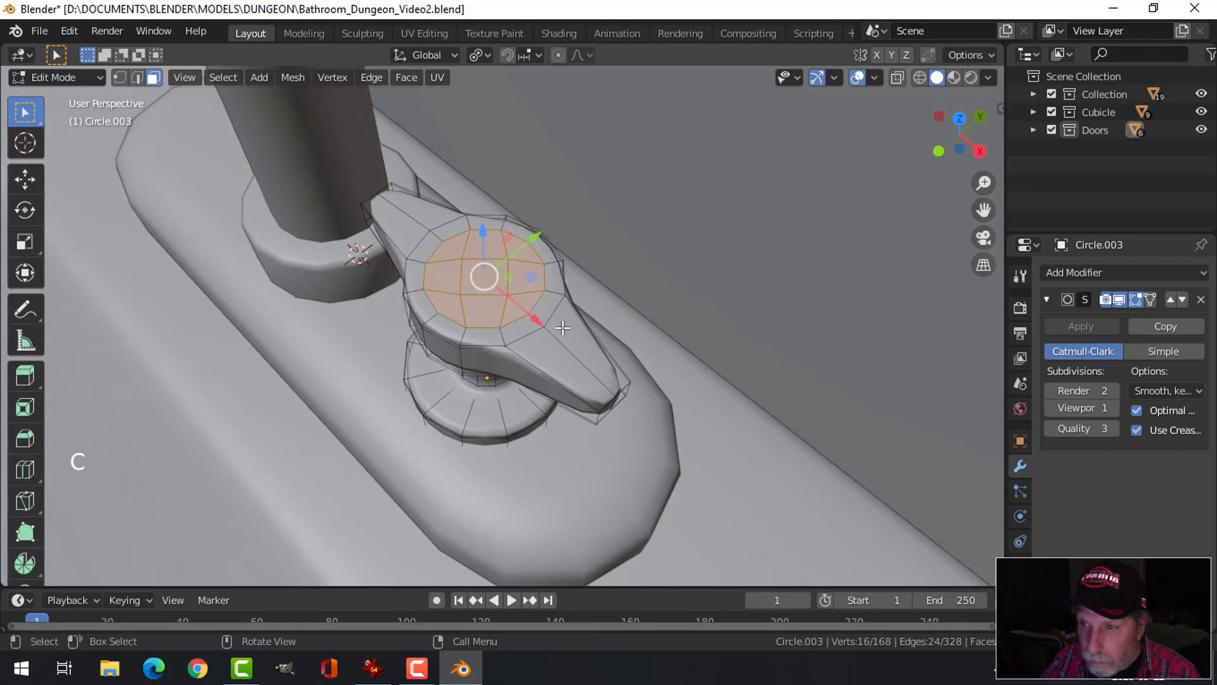
middle_click_drag(562, 328, 519, 259)
key("e")
left_click(519, 256)
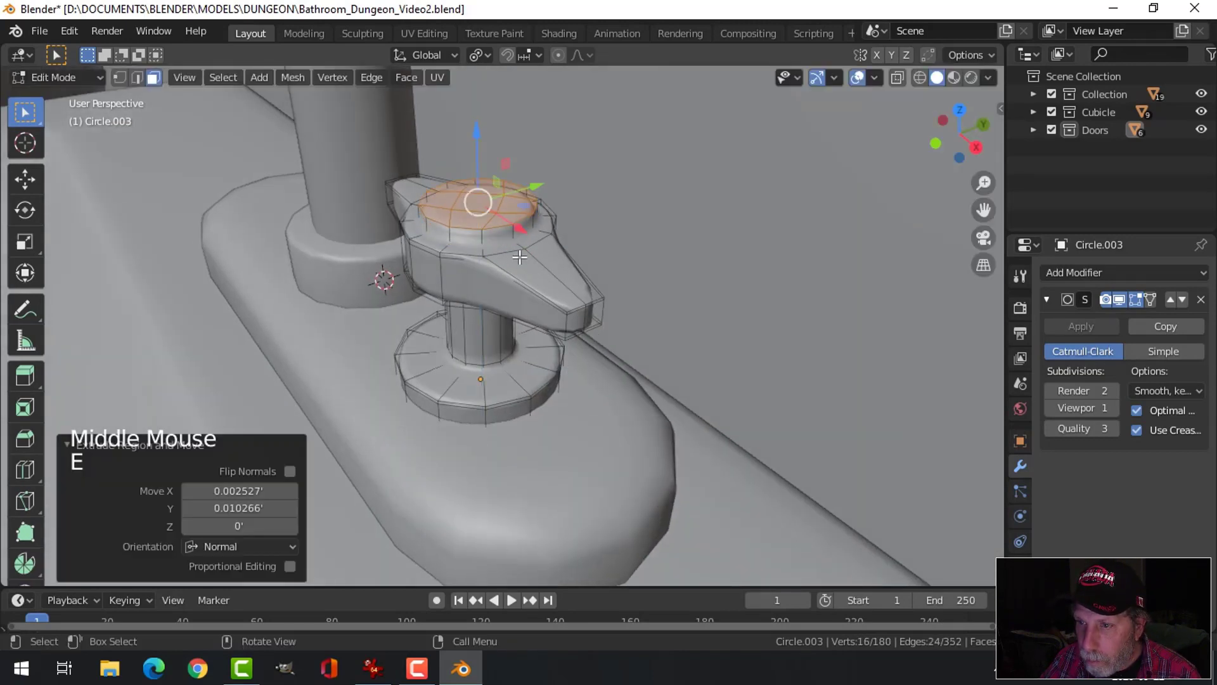
Add a supporting loop cut around the raised cap's side near its lower edge and return to Object Mode.
key("ctrl+r")
left_click(486, 239)
left_click(483, 247)
key("Tab")
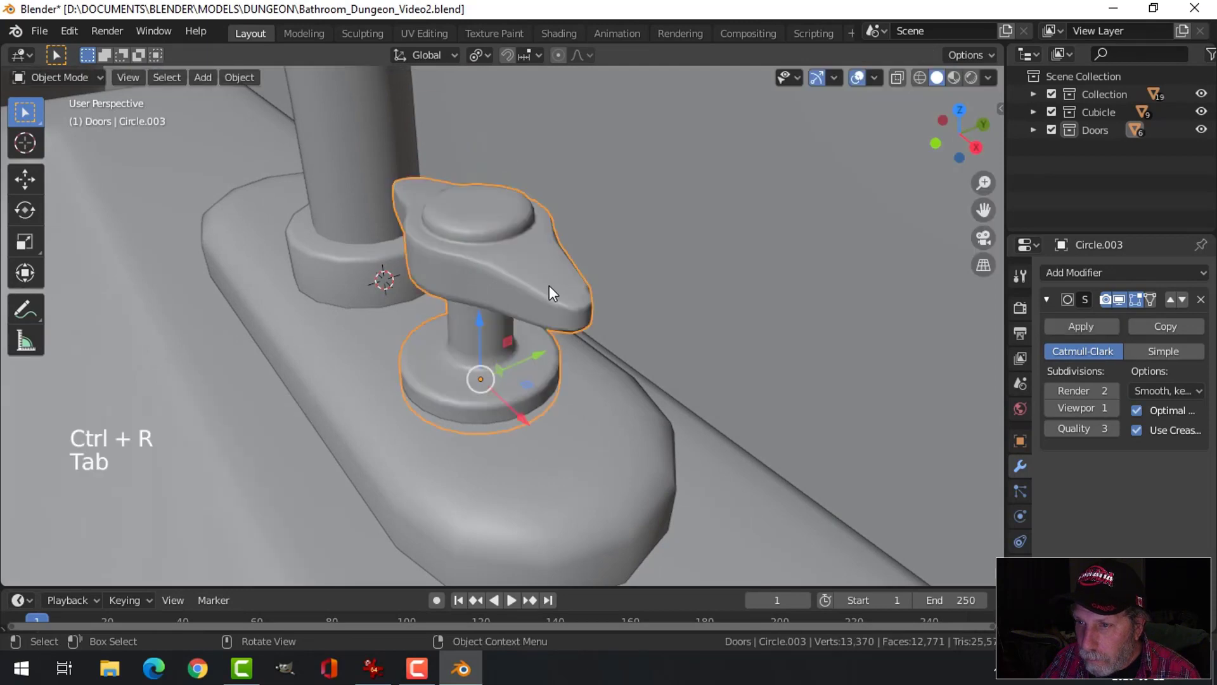
Inspect the tap handle's shape and placement beside the spout on the sink.
scroll(512, 344, "down", 3)
key("alt+a")
scroll(512, 325, "down", 3)
middle_click_drag(512, 325, 536, 346)
scroll(534, 339, "up", 1)
left_click_drag(576, 359, 597, 356)
scroll(597, 356, "down", 3)
Deselect everything and restart the Screencast Keys display for the 3D viewport.
key("alt+a")
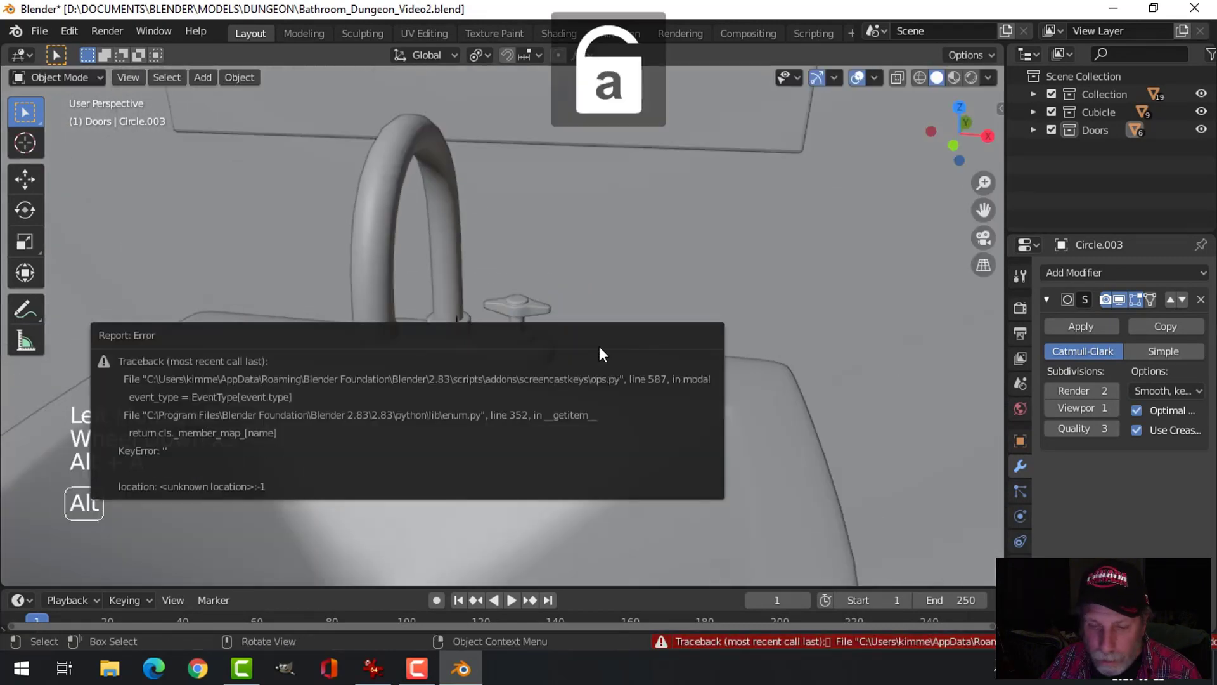
key("n")
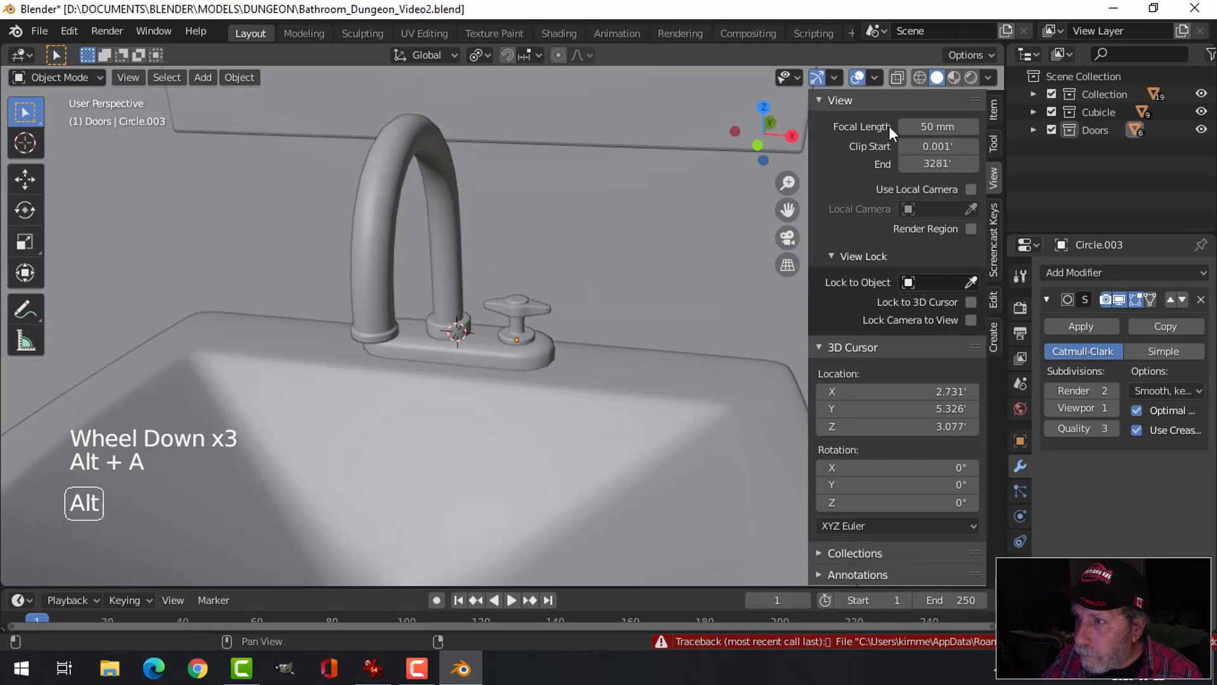
left_click(992, 249)
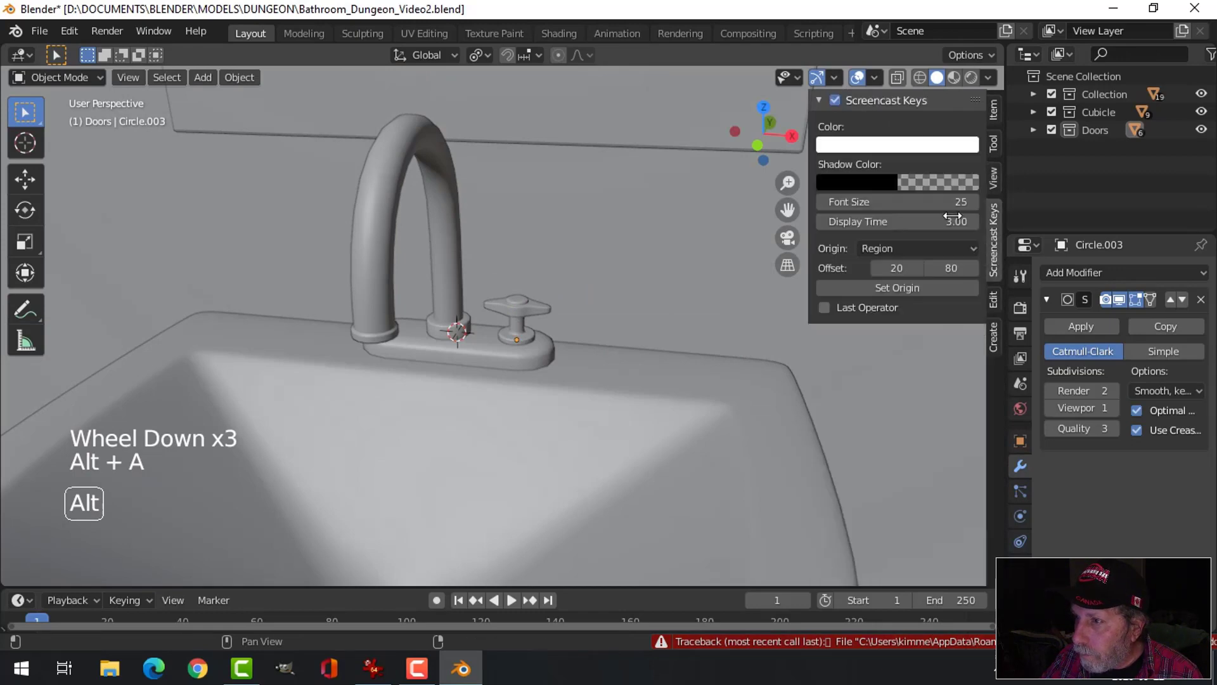
left_click(834, 100)
key("n")
Duplicate the tap handle and move the copy about -0.388' along X to the other side of the spout.
middle_click_drag(730, 232, 553, 351)
left_click(526, 309)
key("shift")
key("shift+d")
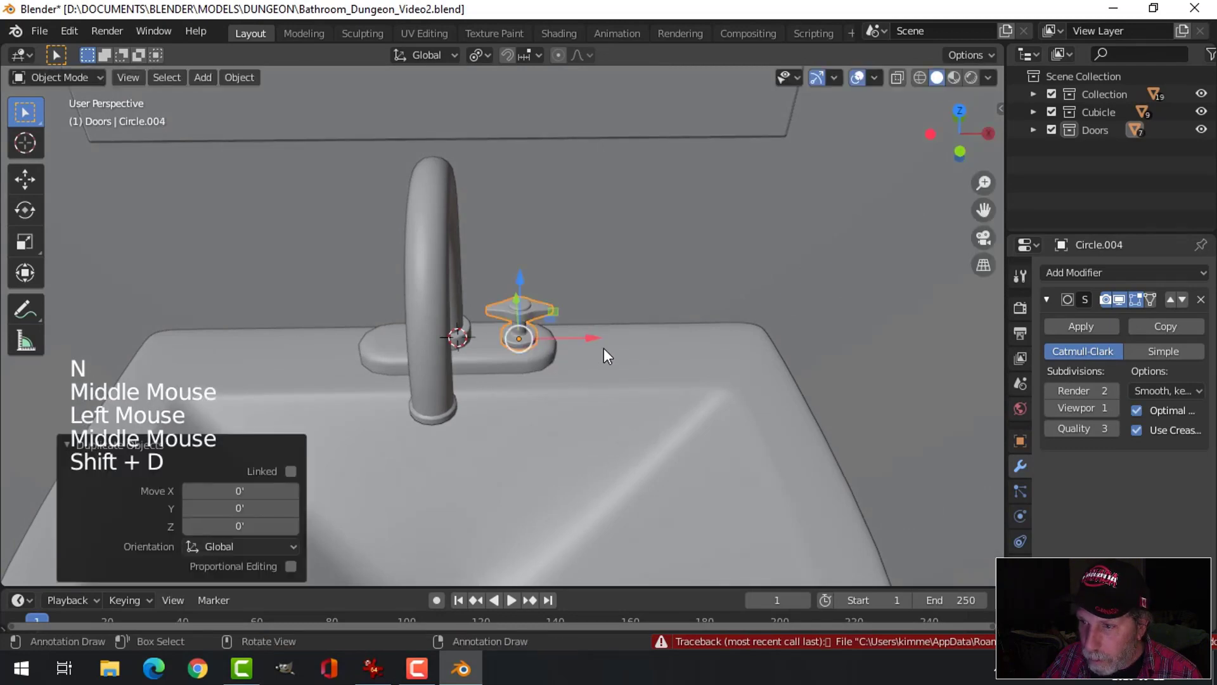
left_click(504, 337)
left_click_drag(468, 337, 466, 337)
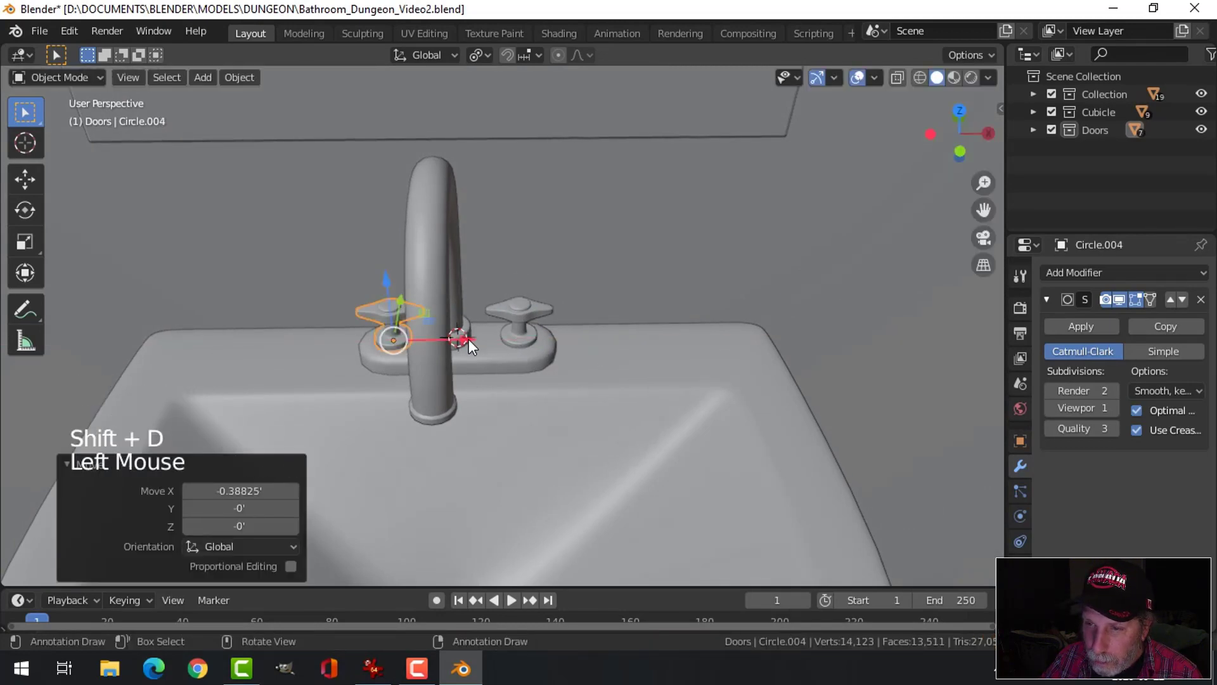
Set the copied handle's origin to its geometry and rotate it about the Z axis to a different angle.
left_click(244, 82)
mouse_move(266, 117)
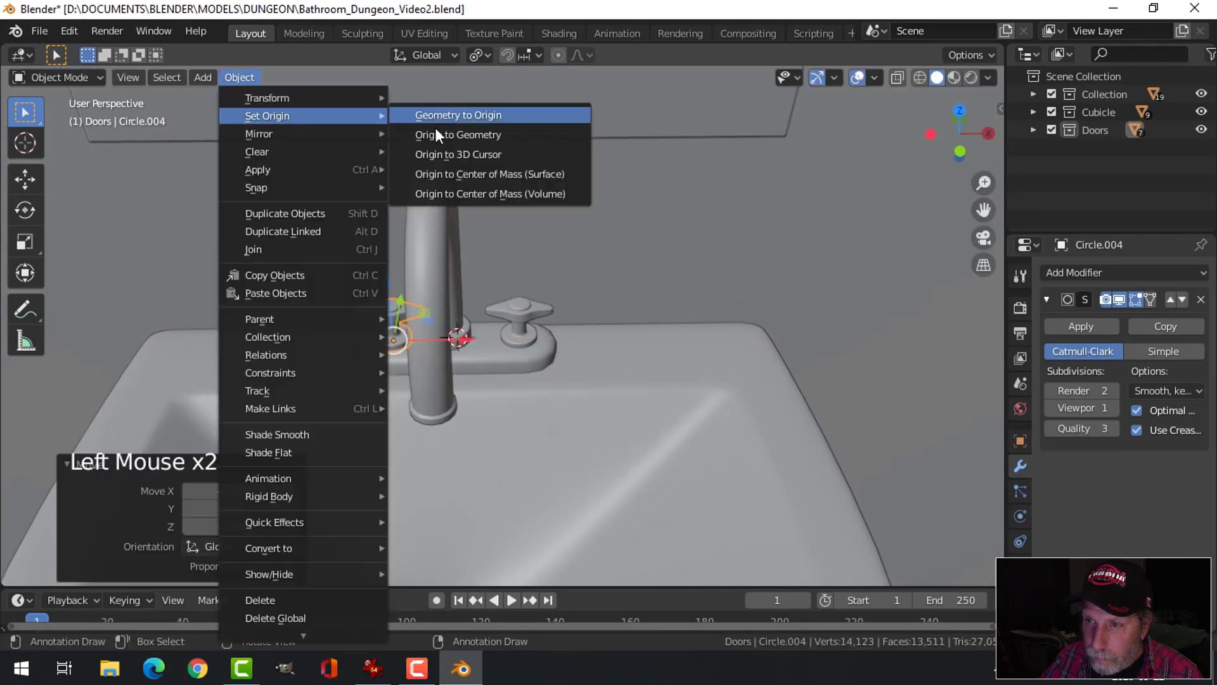
left_click(443, 133)
key("r")
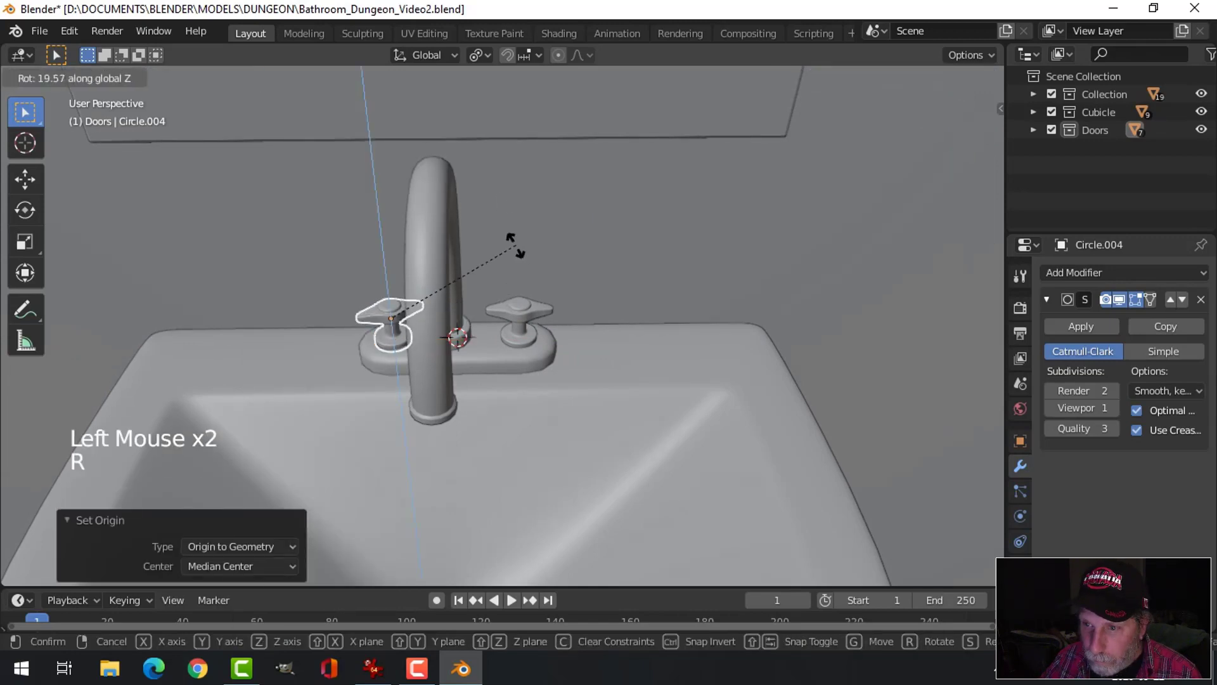
left_click(500, 211)
key("alt+a")
Examine both tap handles and the spout on the sink from several angles.
scroll(633, 331, "down", 2)
scroll(633, 331, "down", 1)
middle_click_drag(633, 331, 564, 333)
scroll(564, 334, "up", 2)
middle_click(564, 335)
middle_click_drag(549, 376, 432, 318)
scroll(470, 356, "down", 4)
scroll(680, 383, "up", 2)
scroll(565, 365, "up", 3)
scroll(585, 363, "up", 2)
middle_click_drag(586, 363, 519, 345, "shift")
middle_click_drag(520, 346, 465, 338)
Select both tap handles and enter Edit Mode with all of their geometry selected.
left_click(337, 326)
left_click(315, 201, "shift")
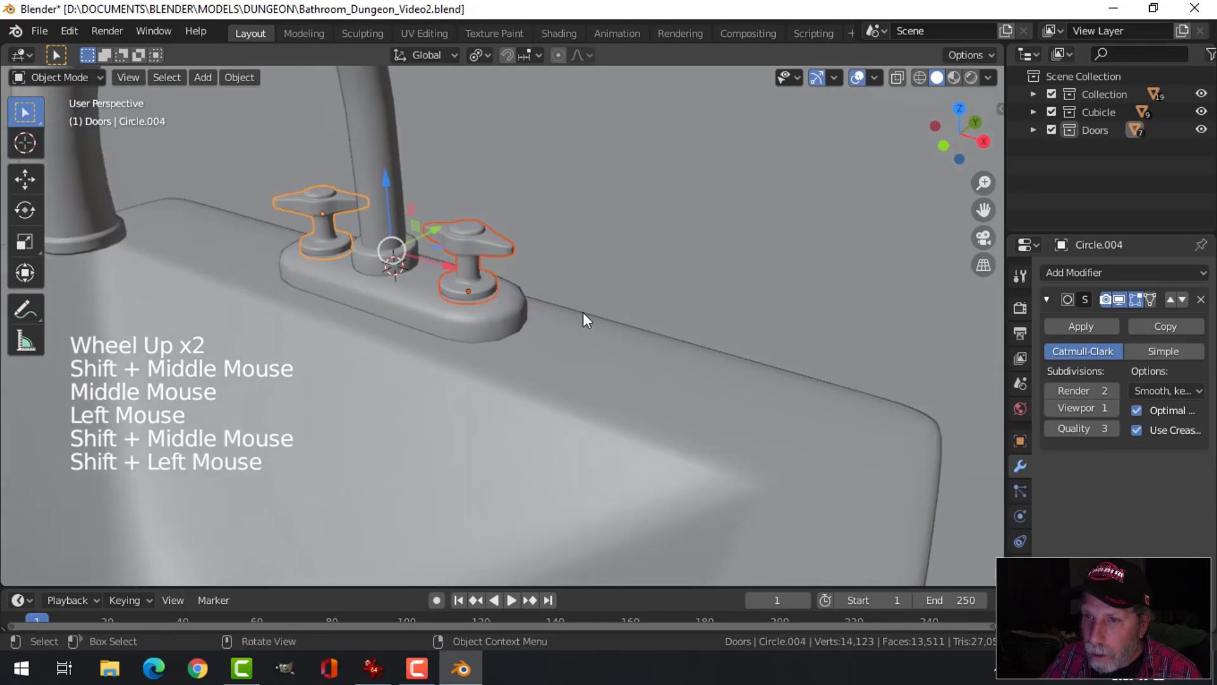
key("Tab")
key("a")
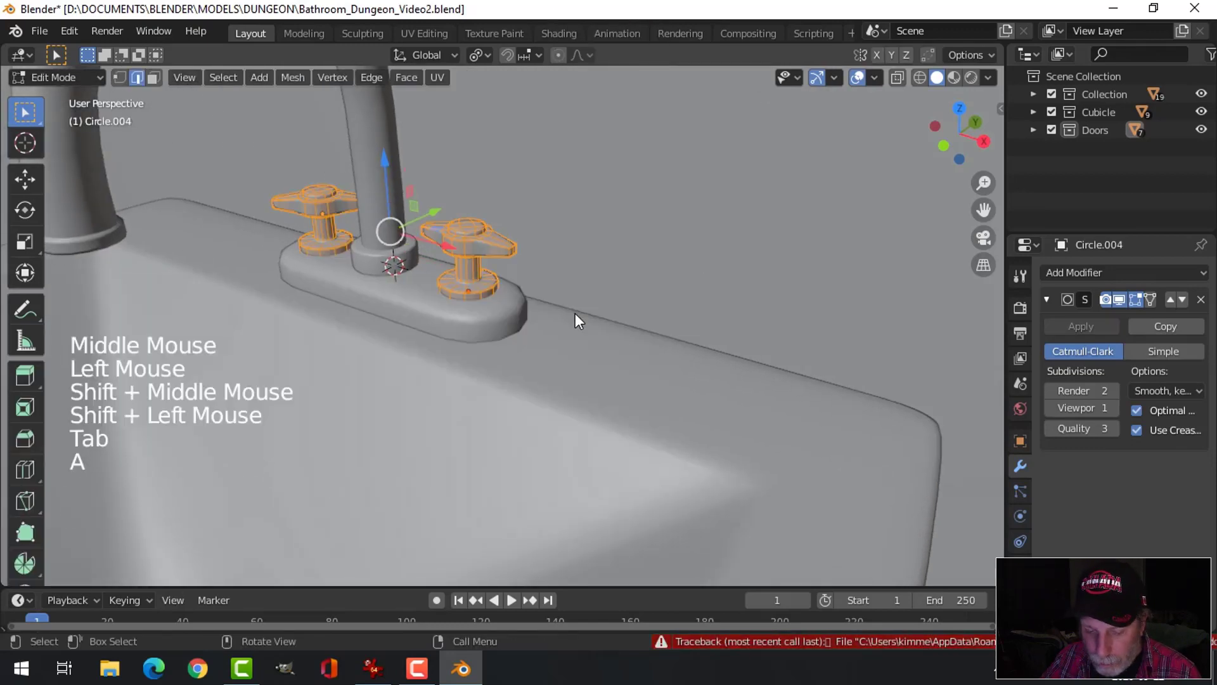
Turn the Screencast Keys display back on while editing the handles.
key("n")
left_click(835, 100)
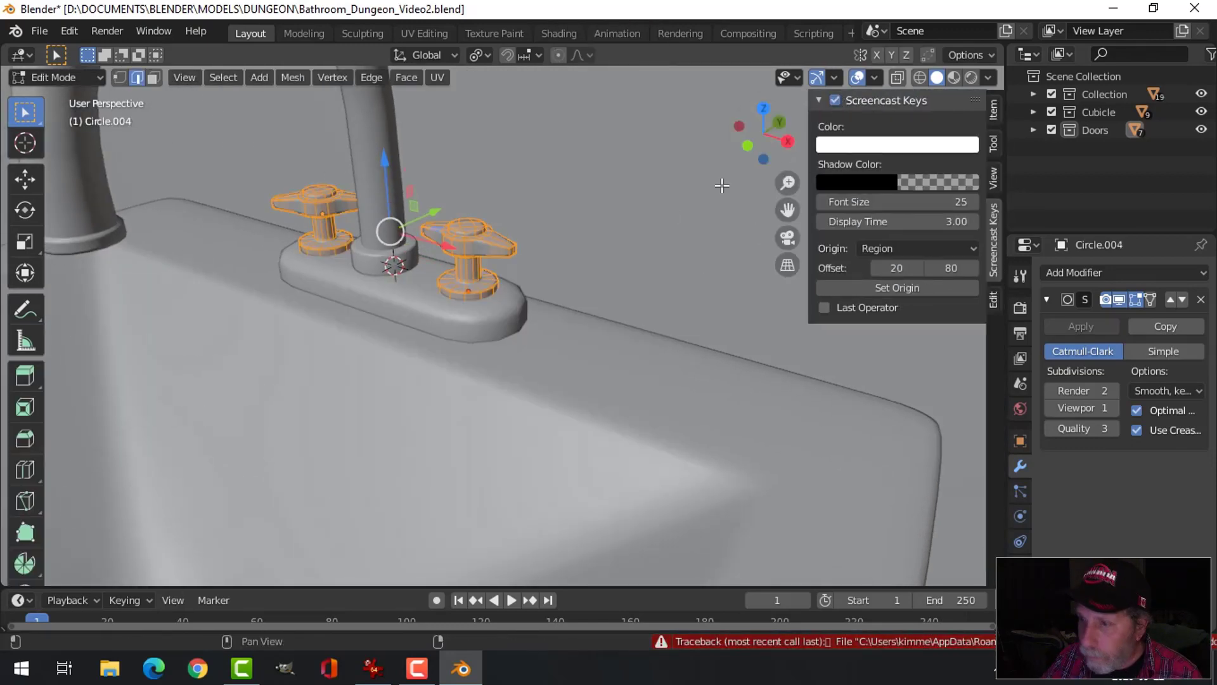
key("n")
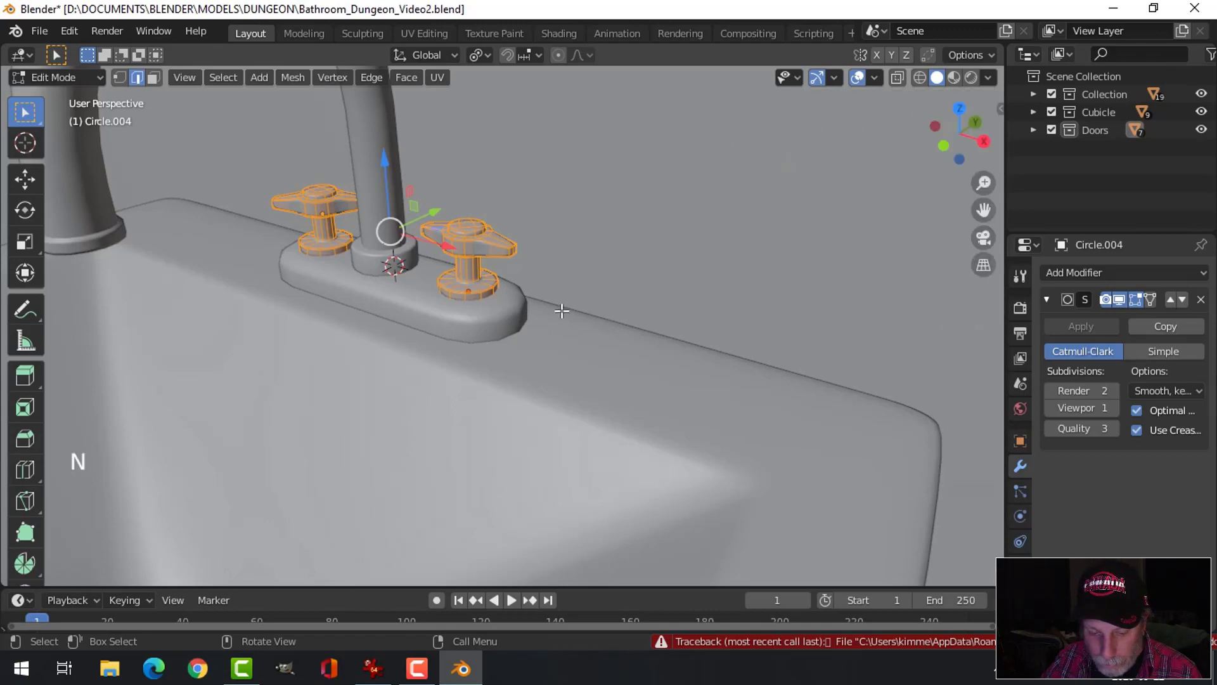
Scale both handles' geometry by about 1.213 in X and Y only, then return to Object Mode with nothing selected.
key("s")
key("shift+z")
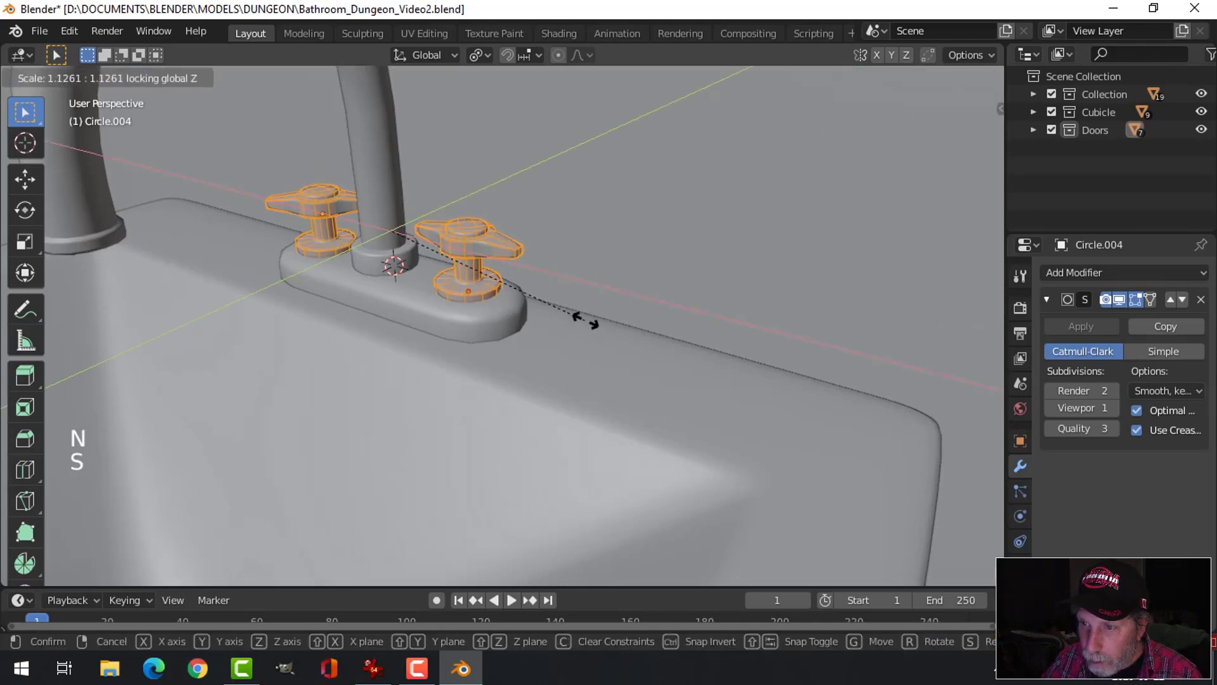
left_click(602, 322)
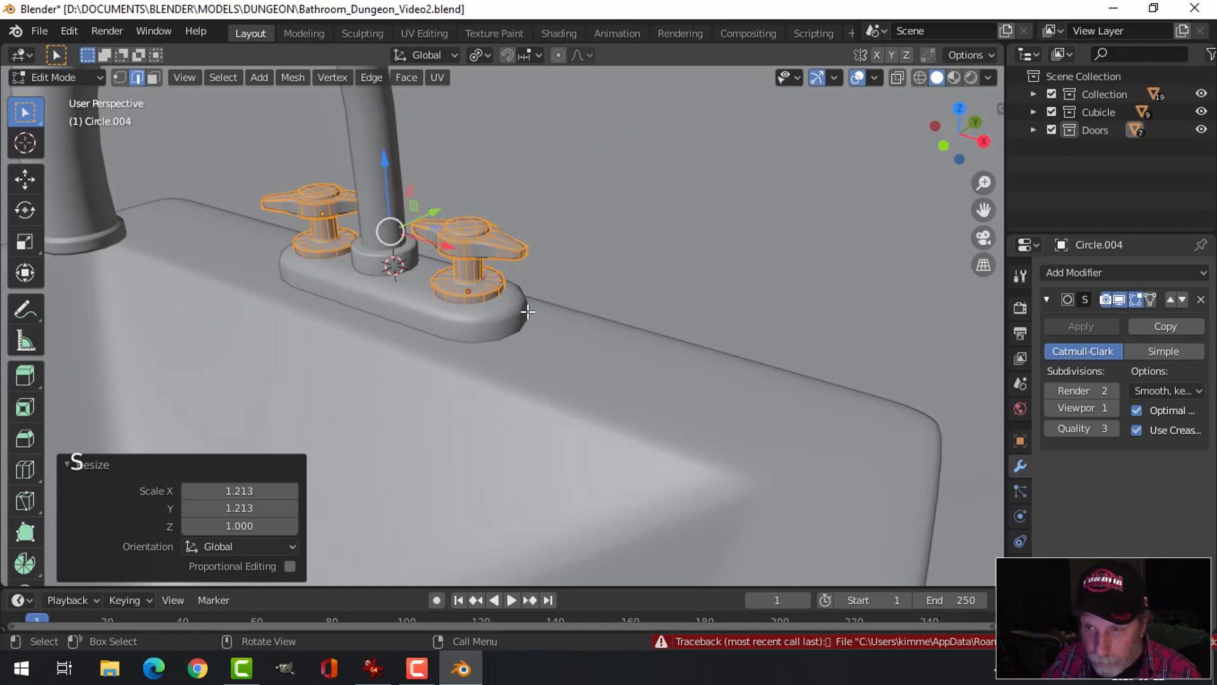
key("alt+a")
key("Tab")
key("alt+a")
Check the widened handles' proportions against the spout and the whole sink.
scroll(484, 299, "down", 3)
middle_click_drag(485, 299, 576, 367)
scroll(496, 330, "down", 3)
scroll(512, 312, "down", 1)
scroll(458, 329, "up", 2)
scroll(458, 336, "down", 3)
scroll(590, 326, "up", 5)
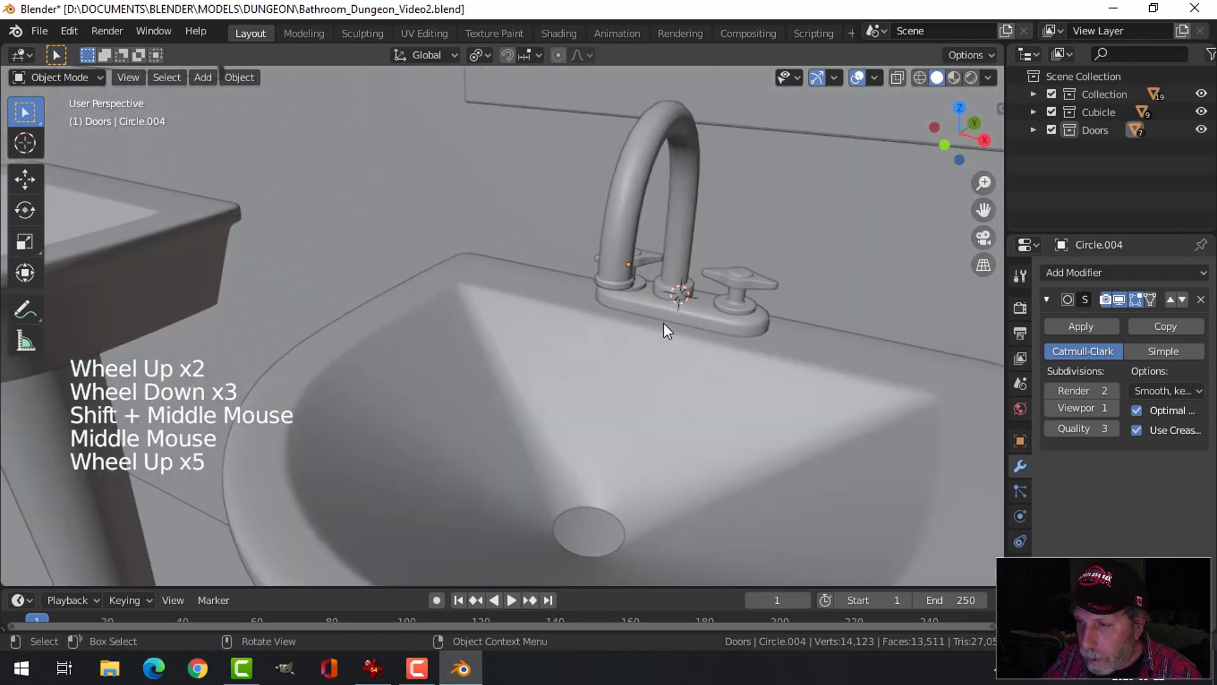
middle_click_drag(663, 328, 469, 339, "shift")
left_click(454, 188)
middle_click_drag(454, 189, 480, 308)
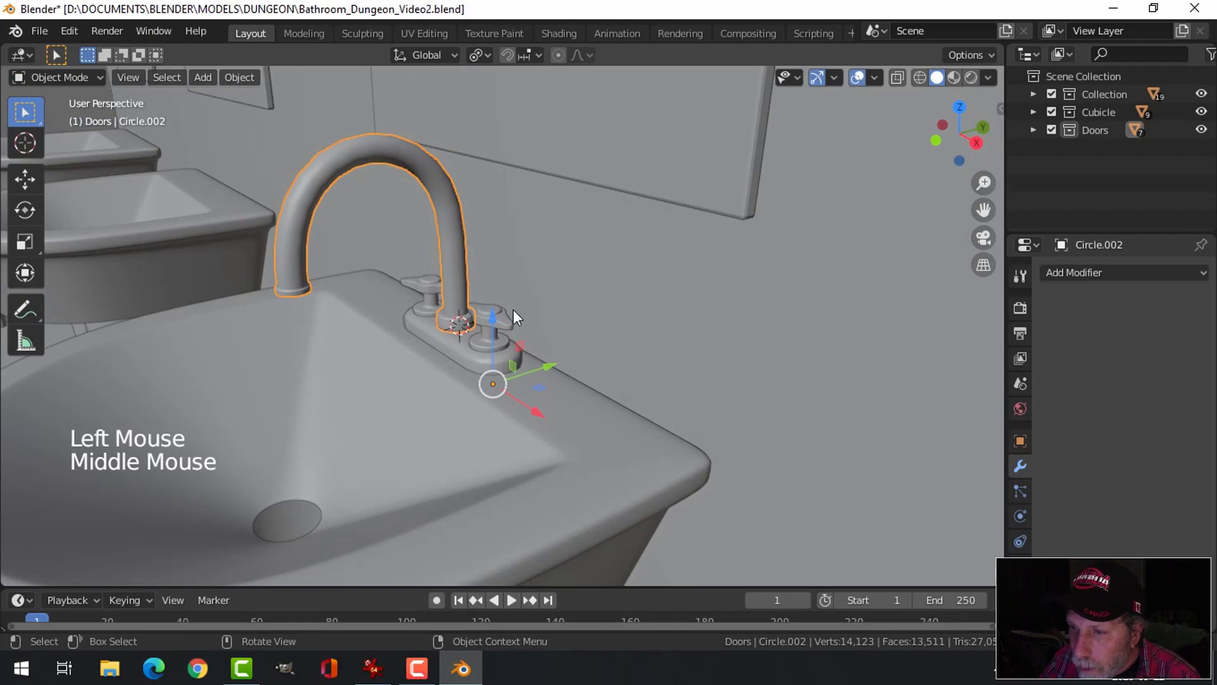
left_click(504, 320, "shift")
key("alt+a")
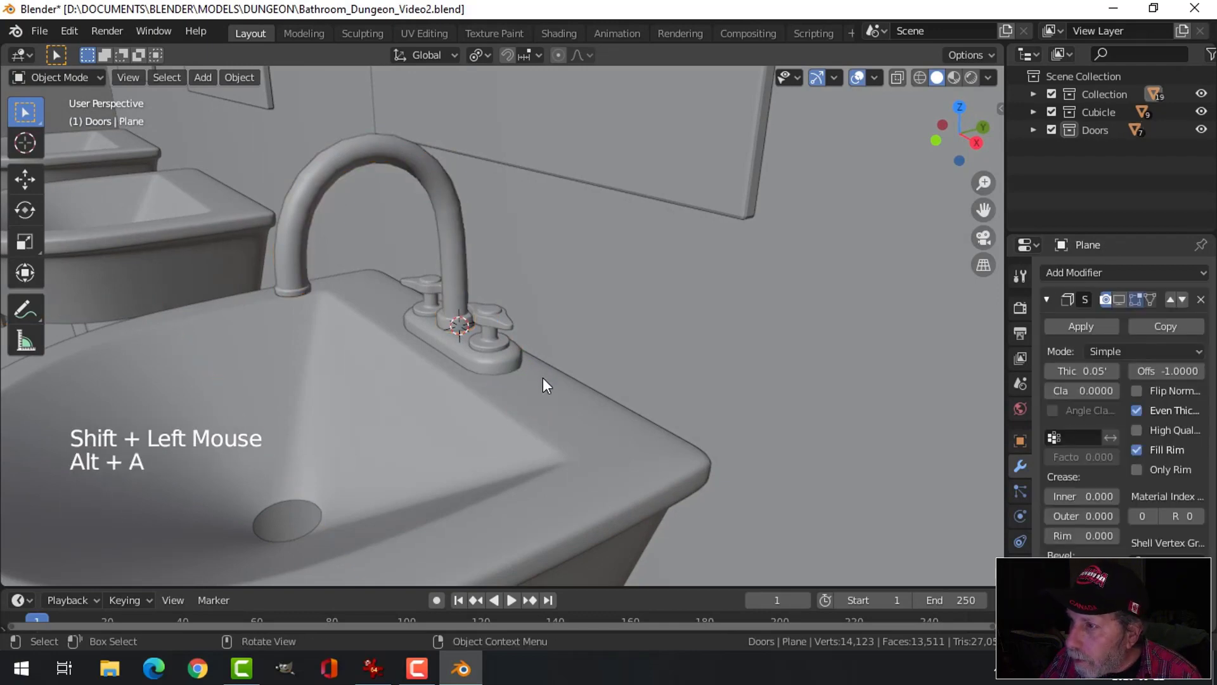
Select the sink with its faucet base, spout and both tap handles, and move them to a new collection named Sink.
left_click(543, 378)
scroll(518, 402, "down", 3)
middle_click_drag(519, 402, 481, 416)
left_click(435, 486, "shift")
scroll(454, 364, "up", 2)
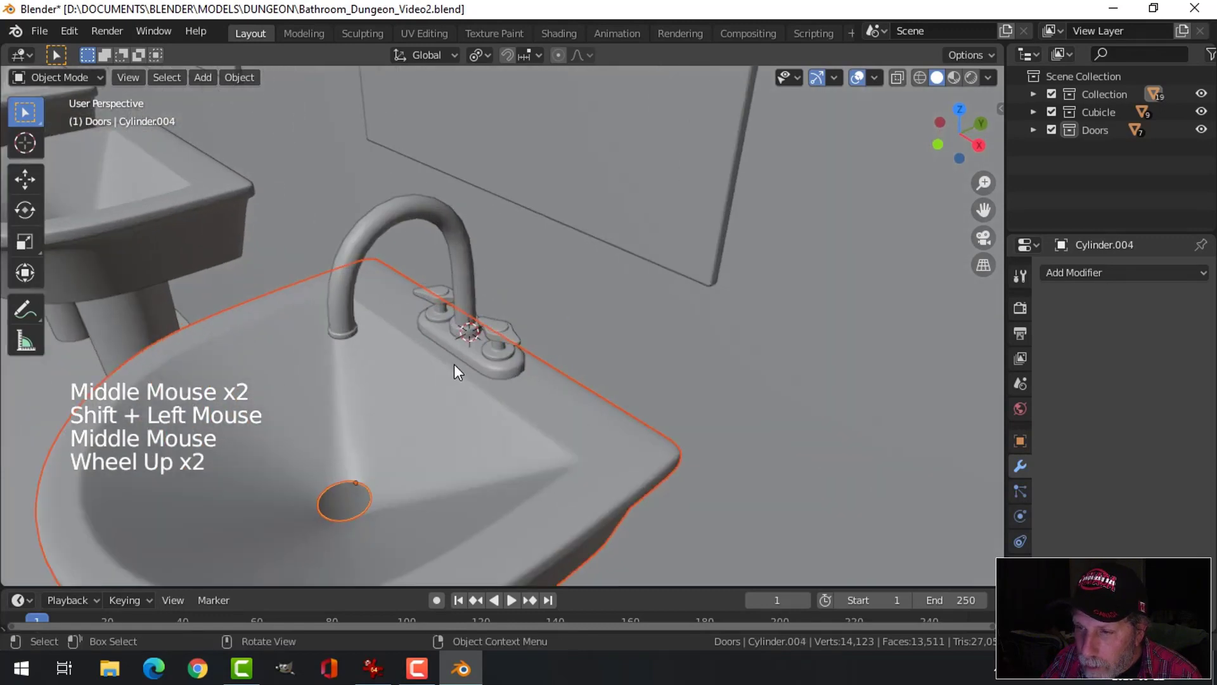
left_click(456, 238, "shift")
left_click(442, 309, "shift")
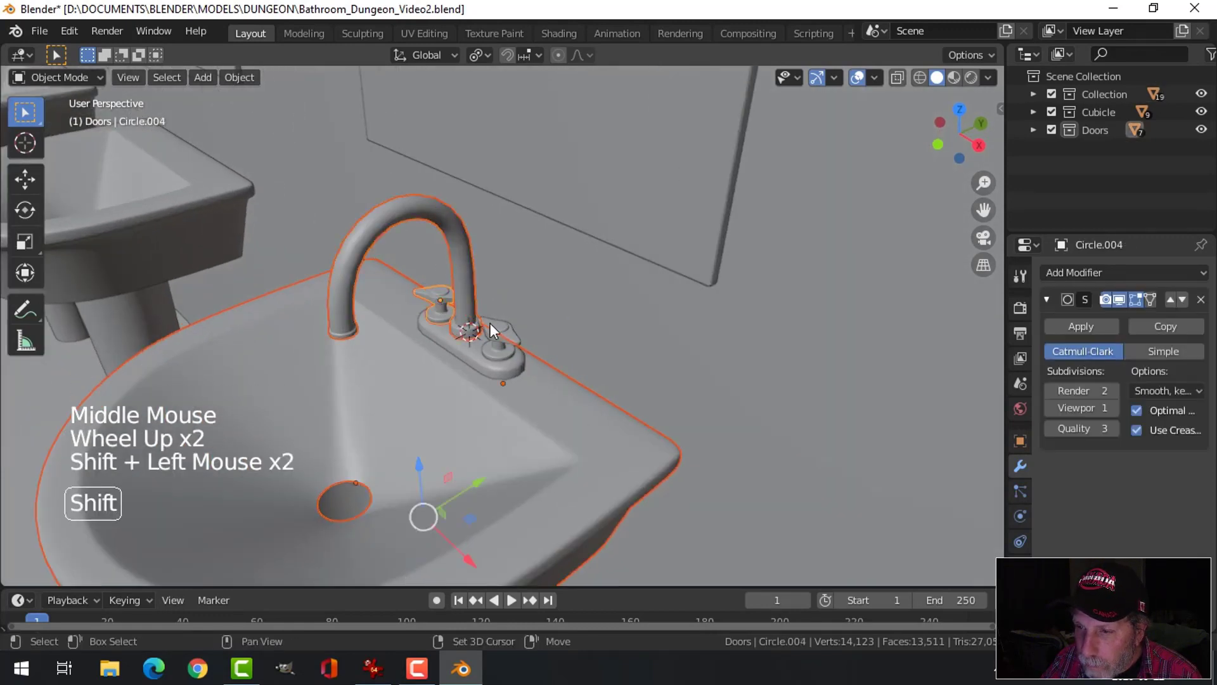
left_click(470, 355, "shift")
right_click(470, 356)
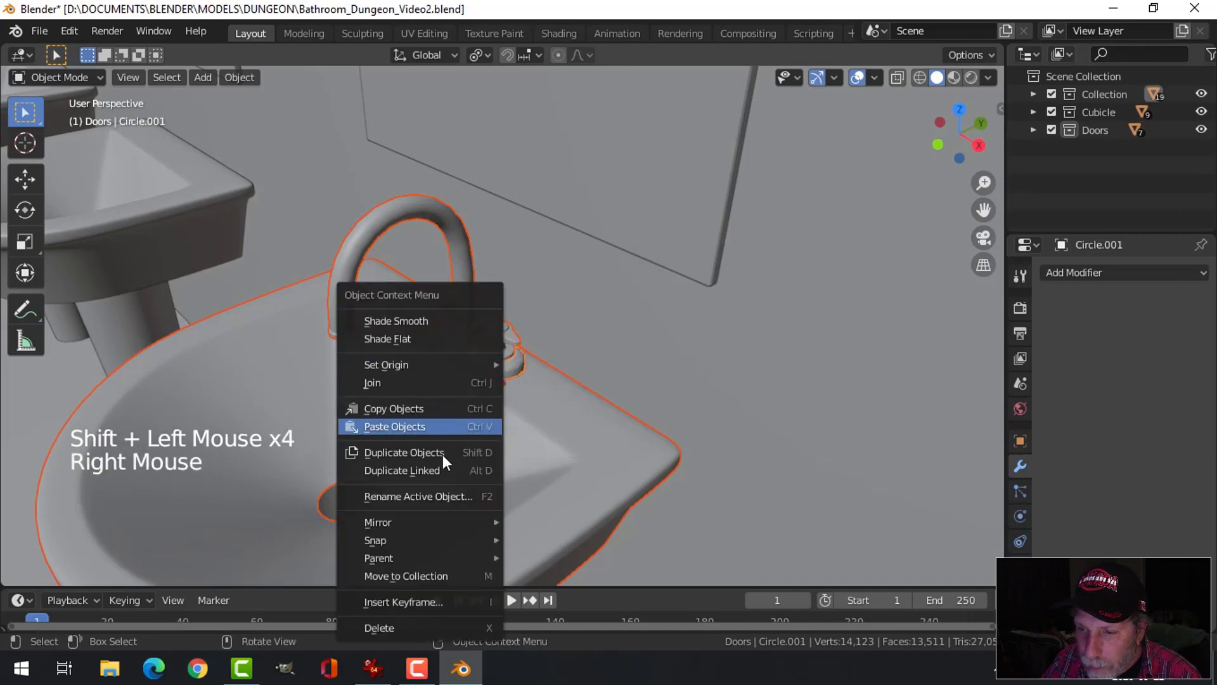
left_click(427, 573)
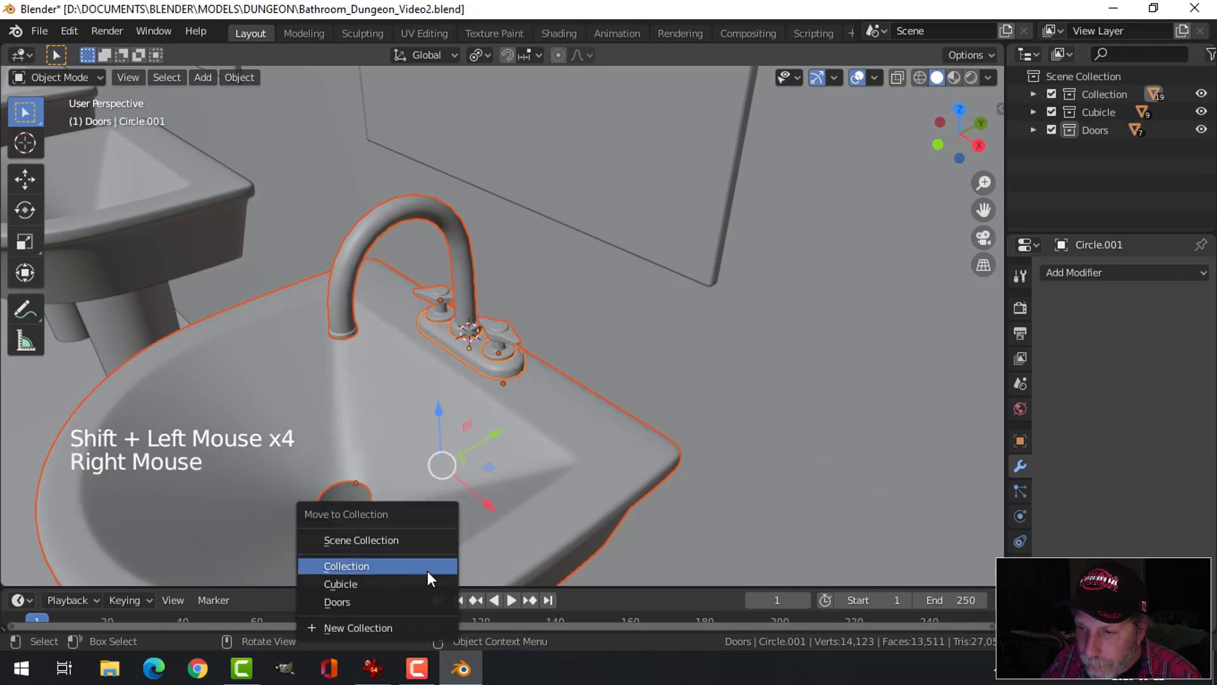
left_click(386, 625)
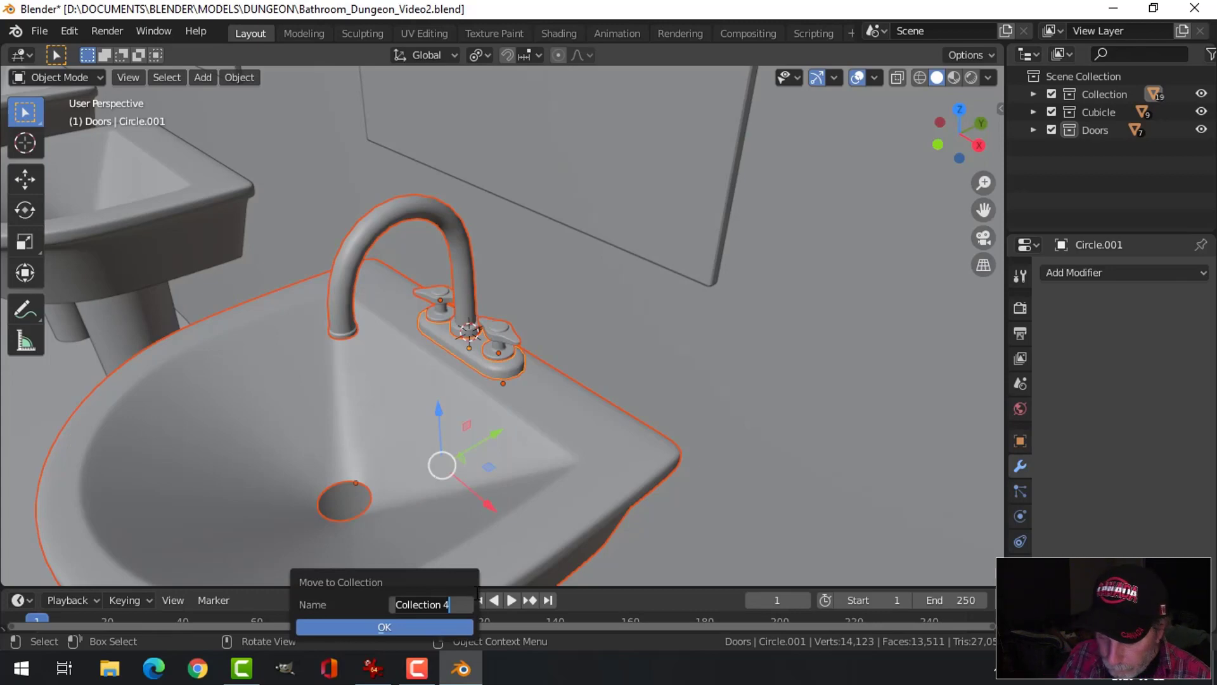
type("Sink")
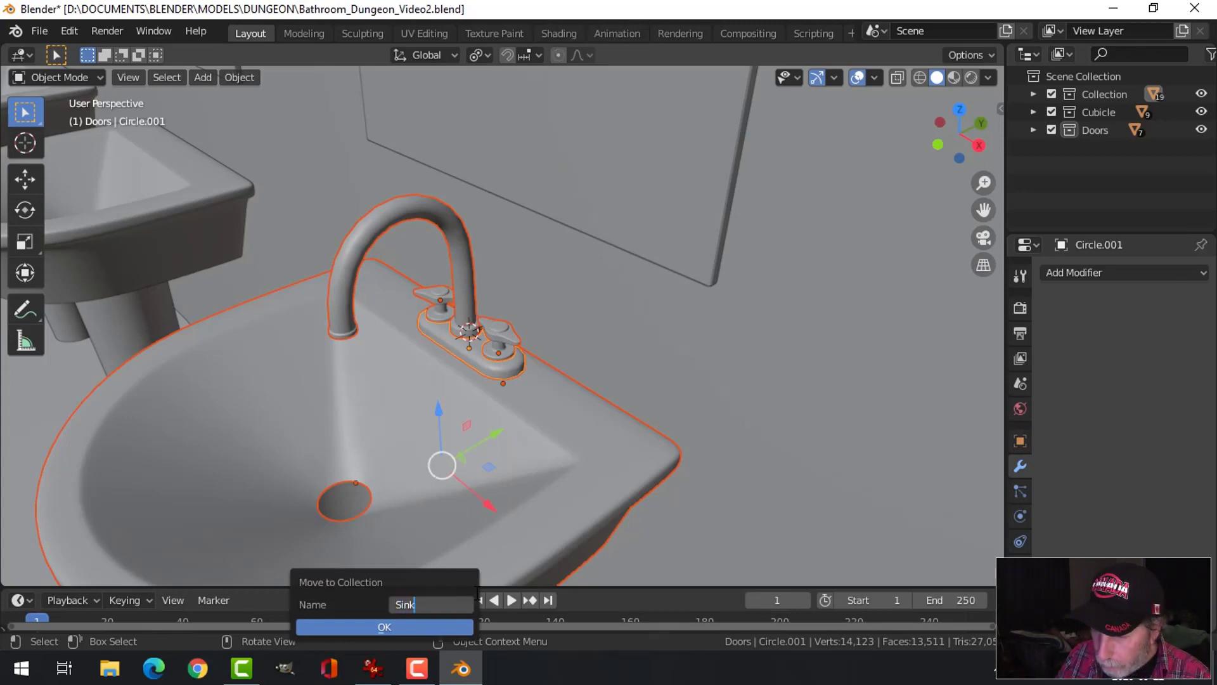
left_click(399, 629)
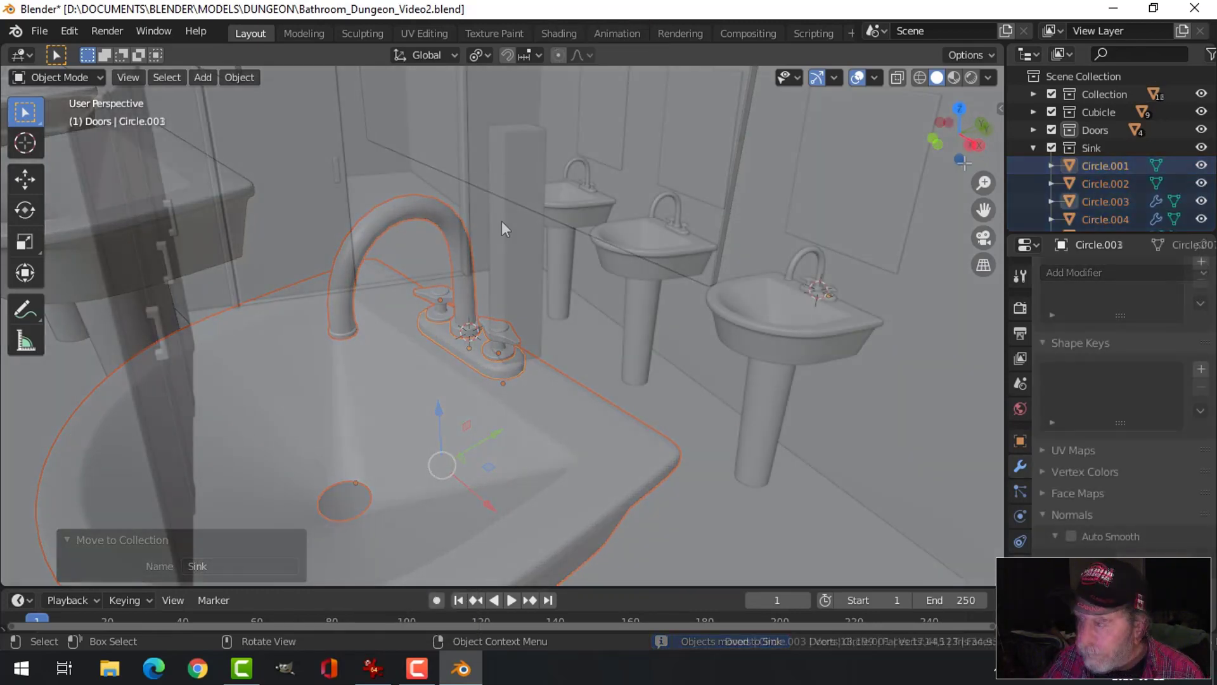
Move the tall block beside the sinks about -2.02' along Y and deselect it.
left_click_drag(604, 333, 510, 339)
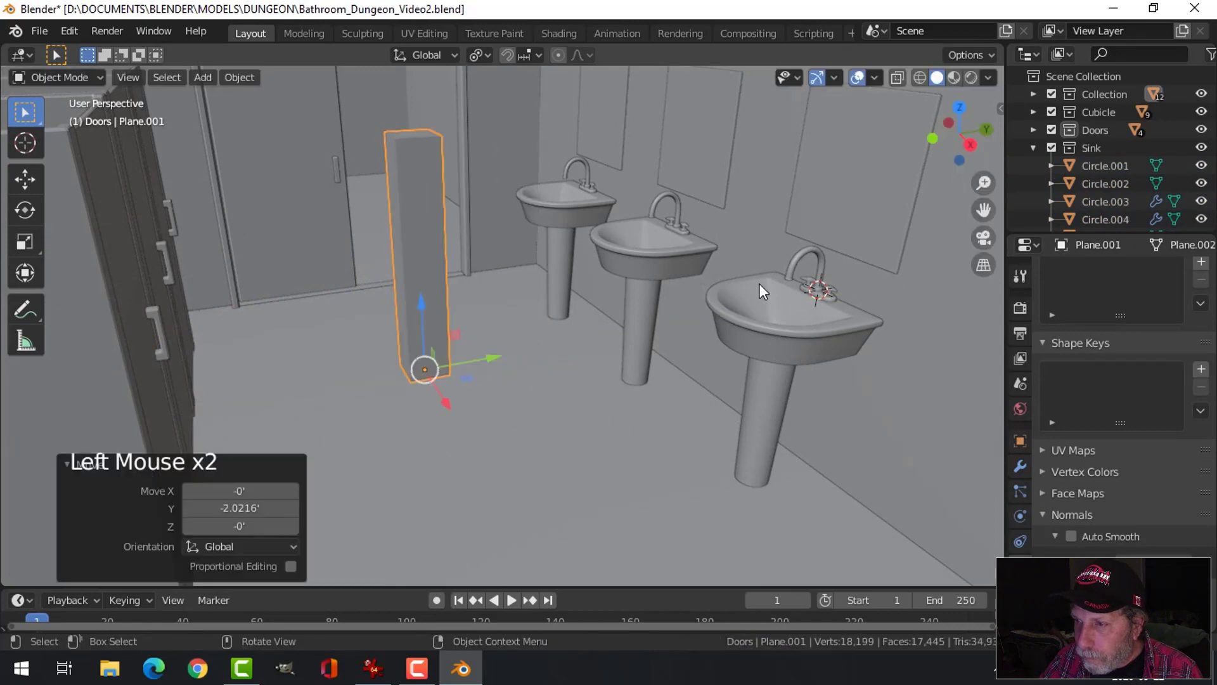
scroll(804, 290, "up", 3)
middle_click_drag(804, 290, 484, 288, "shift")
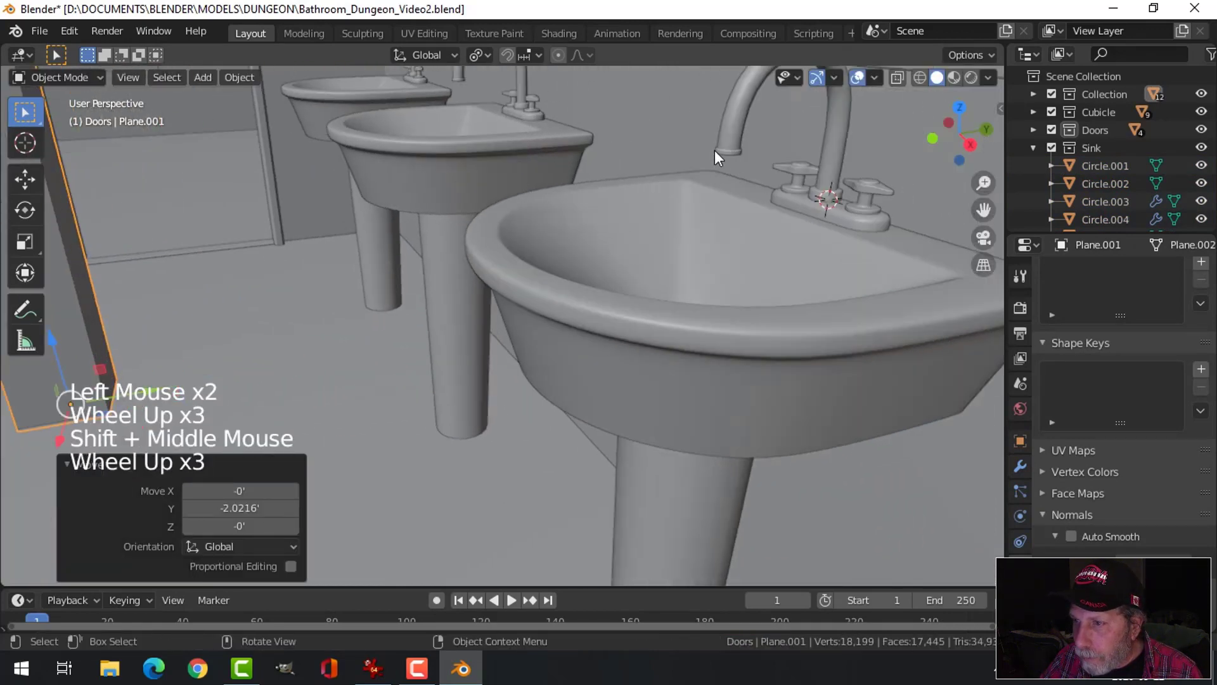
scroll(735, 154, "up", 3)
scroll(738, 168, "down", 8)
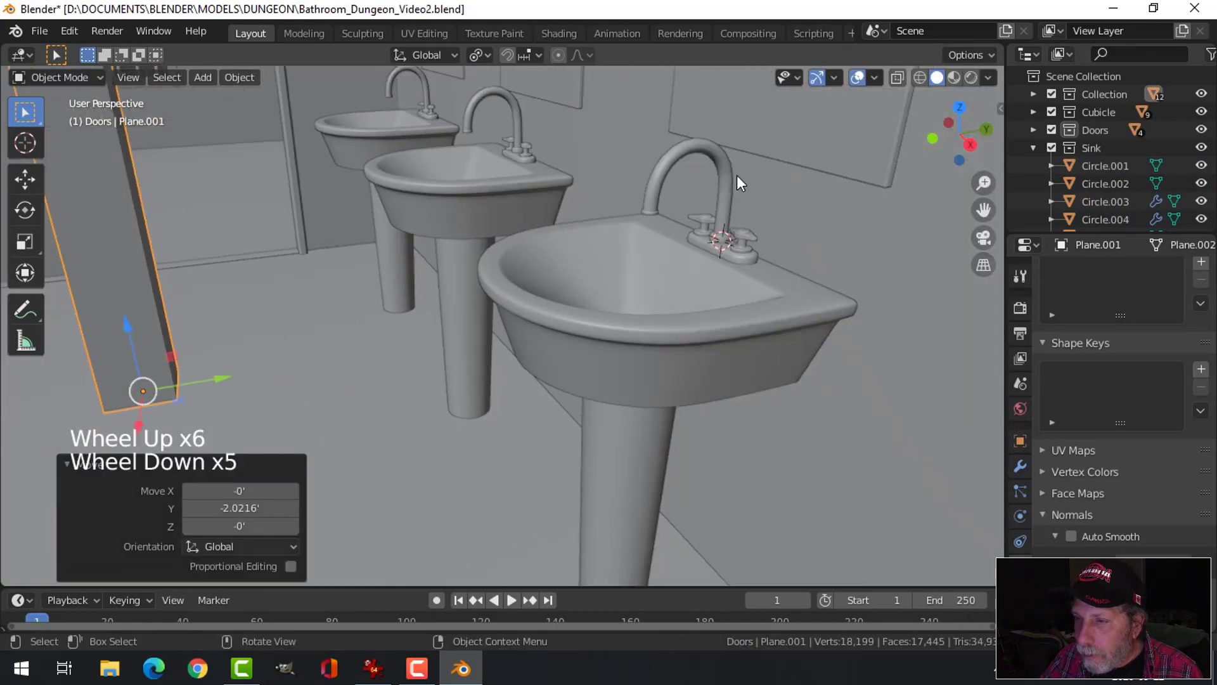
key("alt+a")
Open the nearest sink's spout in Edit Mode, focusing on the collar at its outlet end.
middle_click_drag(493, 275, 536, 268, "shift")
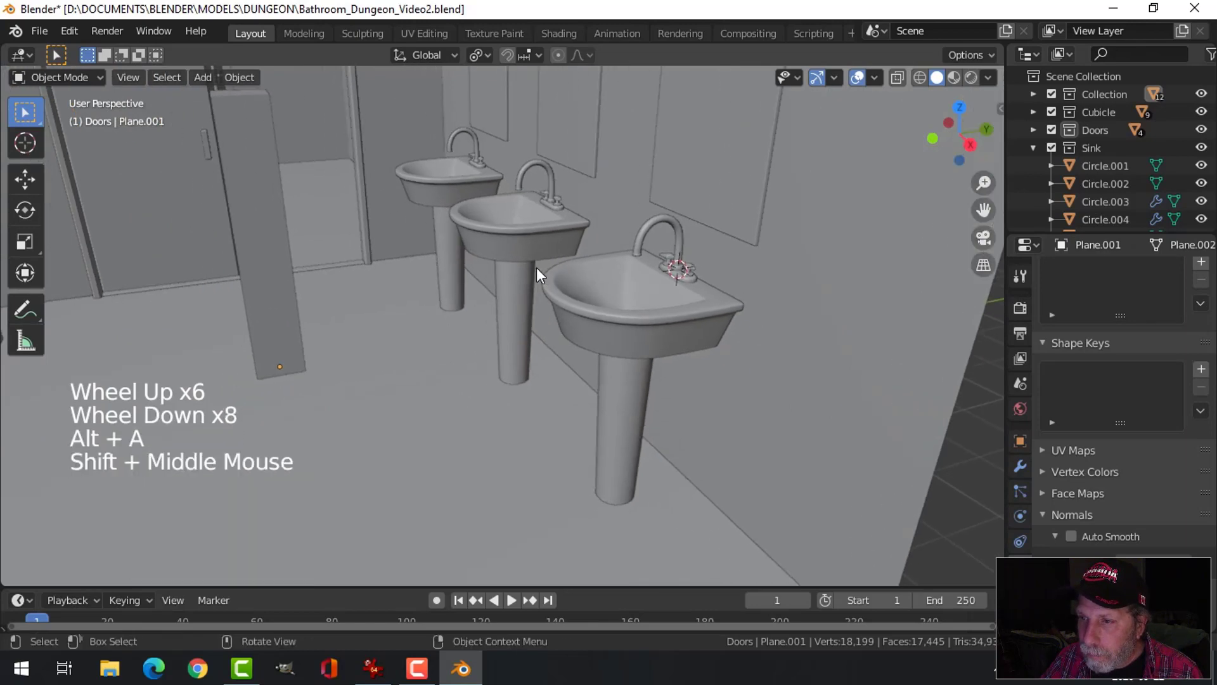
scroll(537, 268, "down", 1)
scroll(668, 279, "up", 2)
scroll(668, 280, "up", 2)
middle_click_drag(668, 280, 503, 317, "shift")
scroll(659, 249, "up", 2)
scroll(365, 197, "up", 3)
left_click(605, 190)
key("Tab")
middle_click_drag(606, 191, 484, 315, "shift")
scroll(442, 290, "up", 3)
scroll(484, 315, "up", 2)
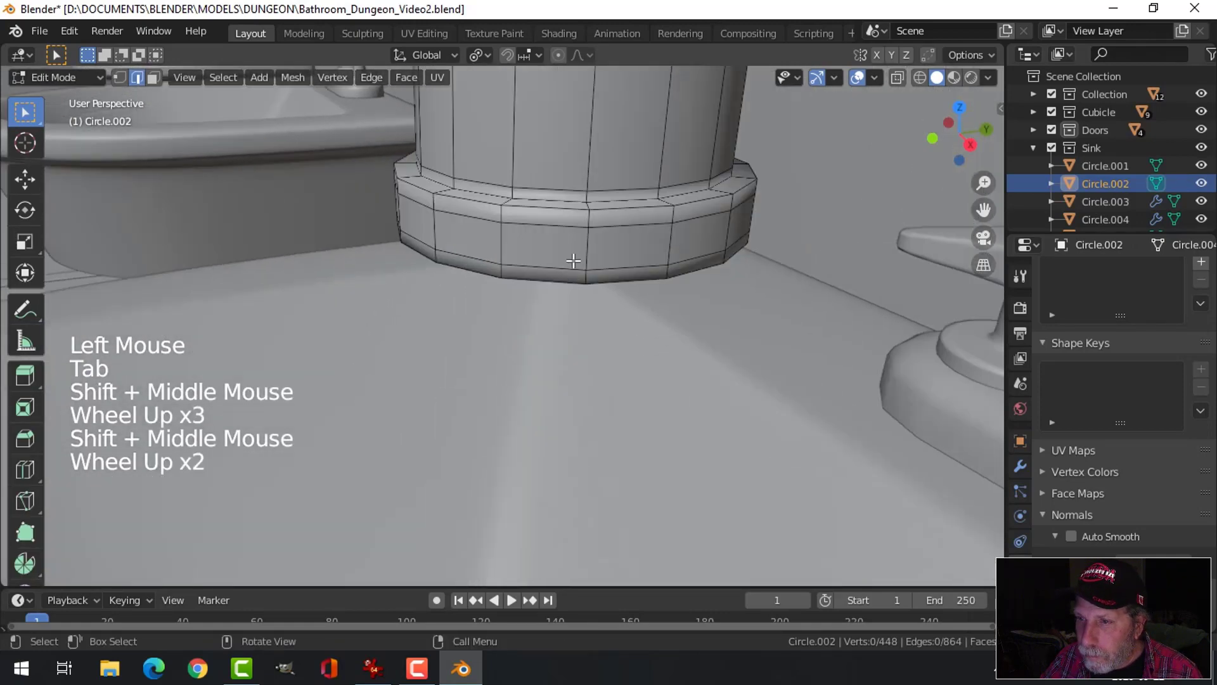
Select the three upper edge loops of the outlet collar, raise them along Z to make it taller, and return to Object Mode.
left_click(561, 189)
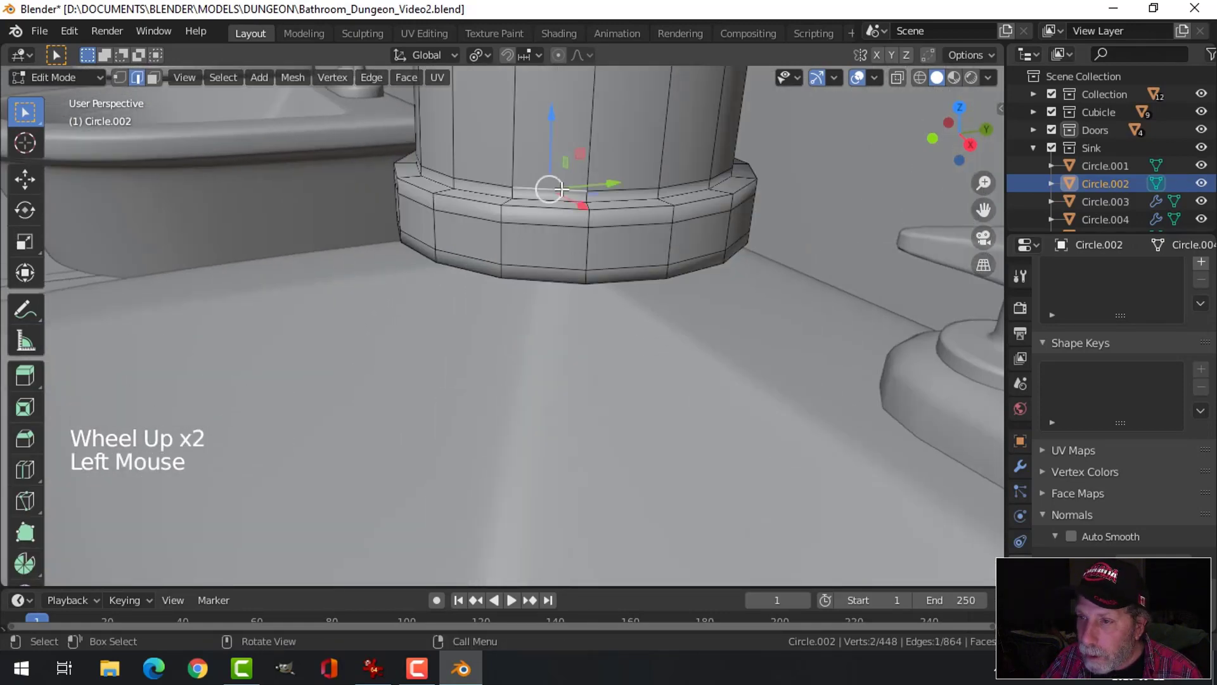
key("alt+a")
left_click(561, 187, "alt+shift")
left_click(555, 202, "alt+shift")
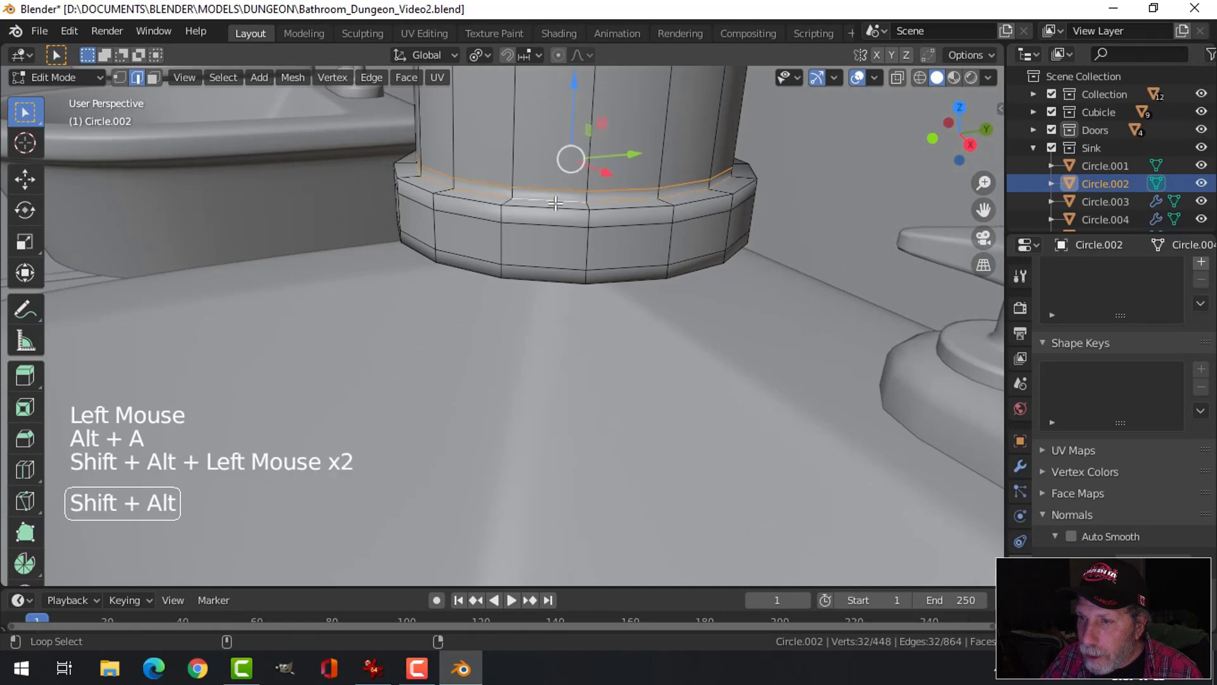
scroll(564, 206, "down", 4)
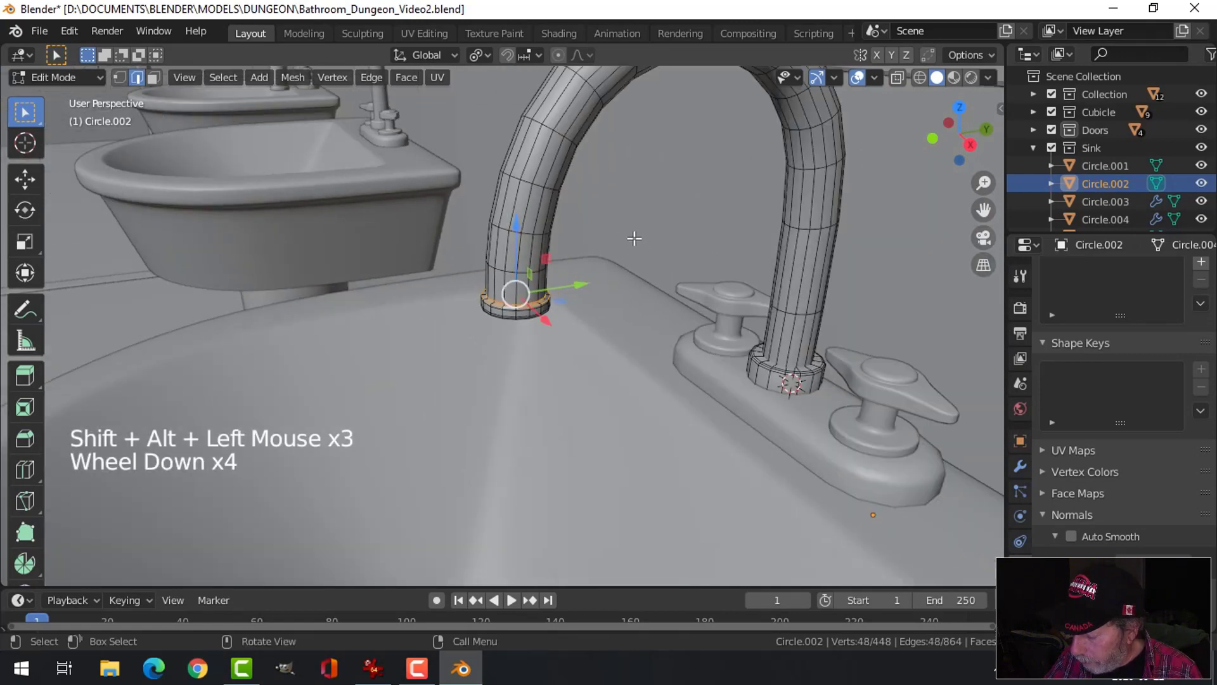
key("KP_3")
middle_click_drag(429, 204, 473, 239, "shift")
scroll(451, 178, "up", 3)
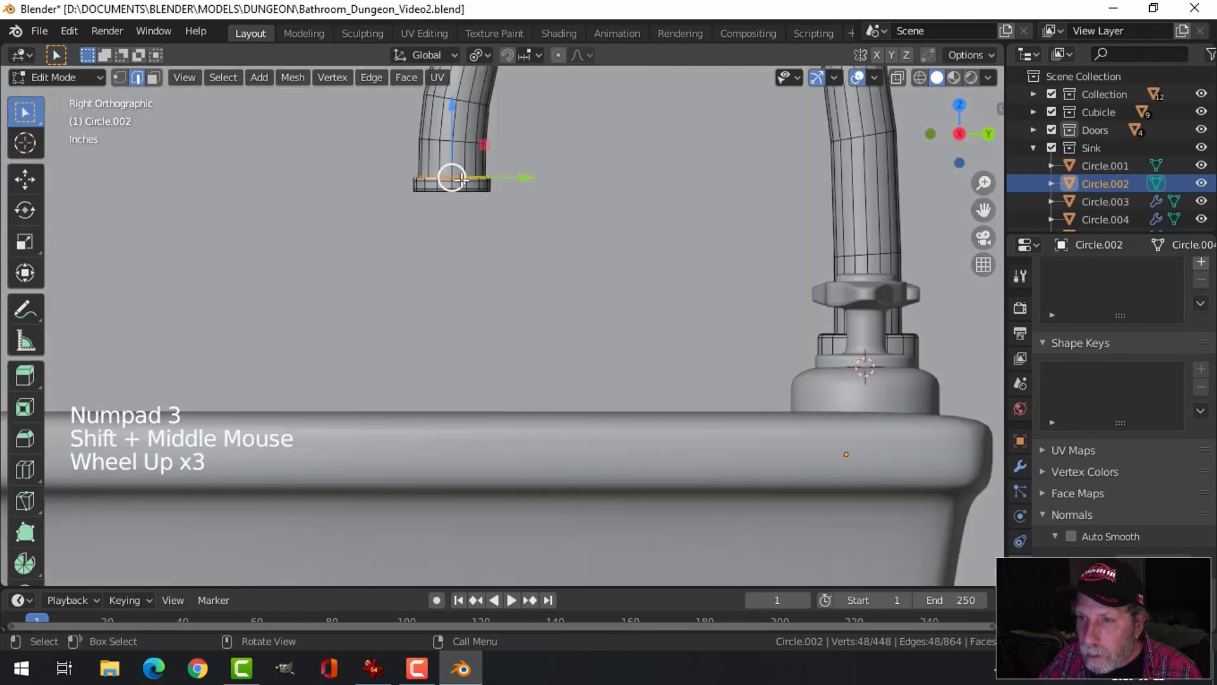
left_click_drag(450, 148, 451, 127)
key("alt+a")
scroll(530, 266, "down", 4)
key("Tab")
scroll(515, 275, "down", 4)
key("alt+a")
Edit the nearest sink's spout again, raise the lower edge loop of the outlet collar along Z, and return to Object Mode.
middle_click_drag(515, 275, 573, 341)
scroll(523, 340, "up", 8)
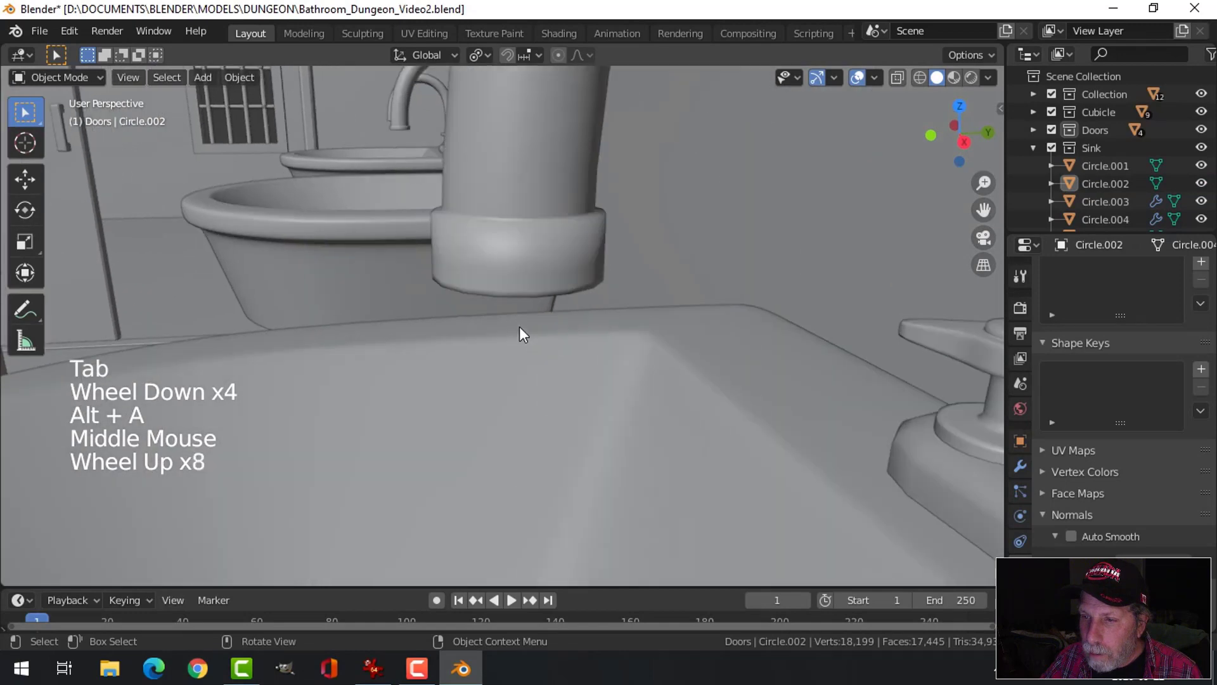
left_click(525, 251)
key("Tab")
middle_click_drag(525, 251, 517, 353)
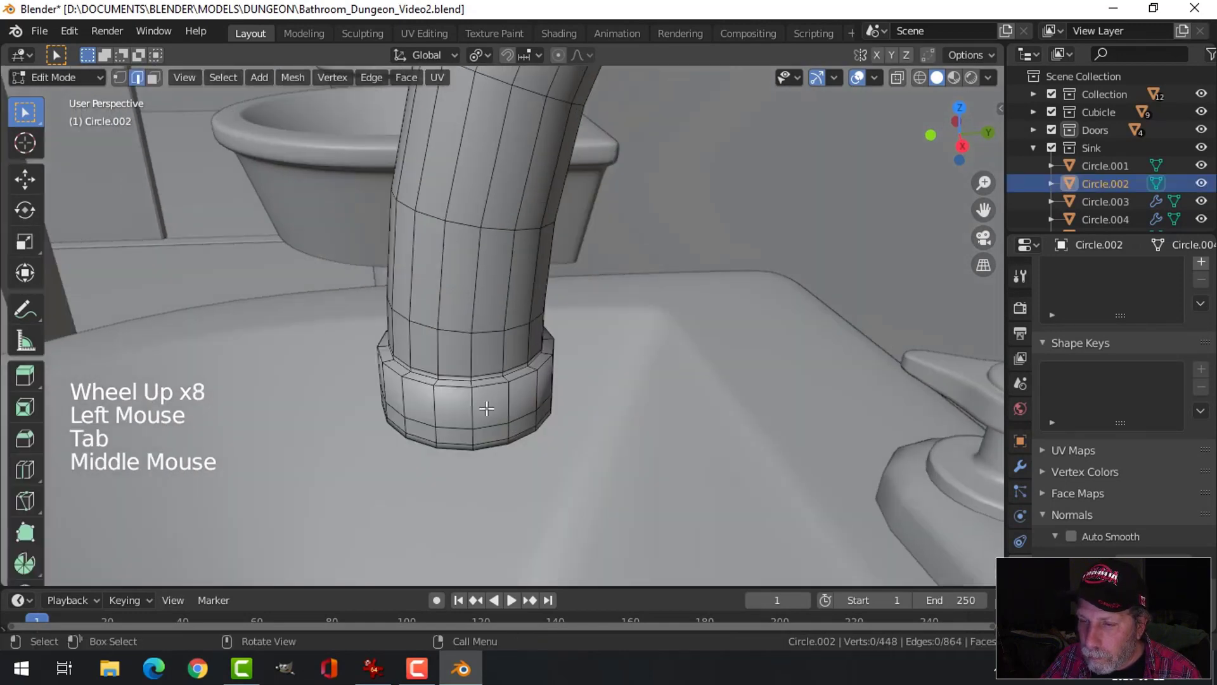
left_click(467, 390, "alt+shift")
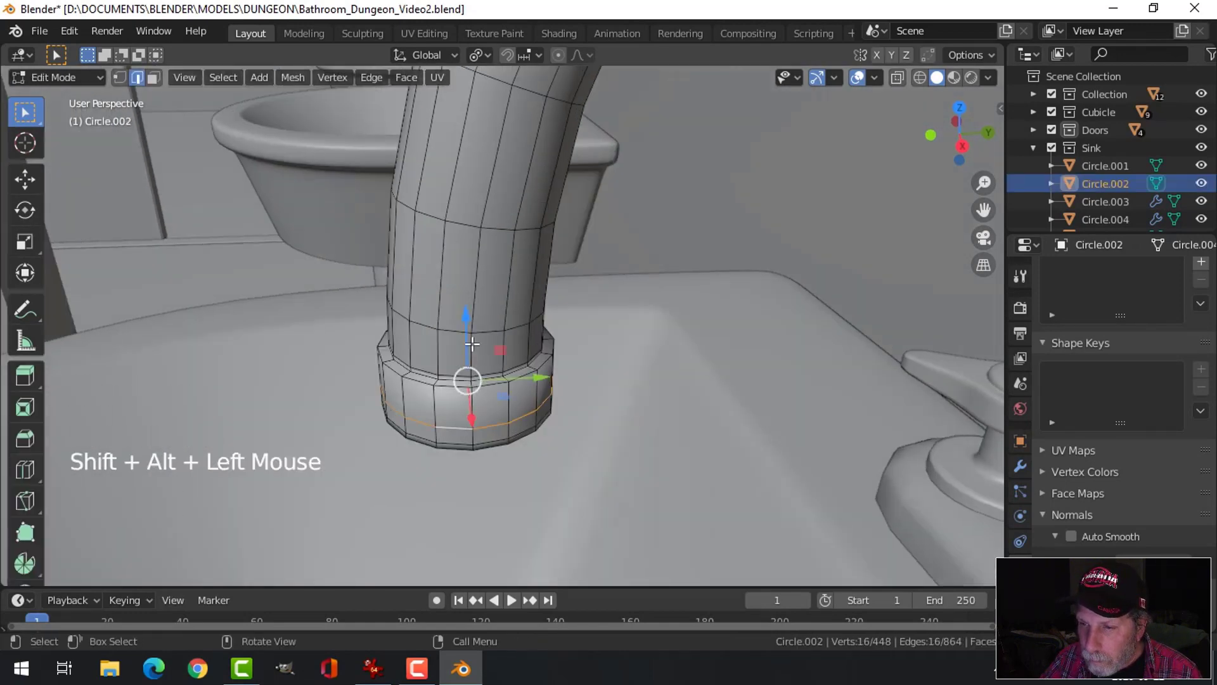
left_click_drag(469, 355, 473, 302)
key("alt+a")
key("Tab")
scroll(563, 355, "down", 5)
key("alt+a")
Select the outdated spouts on the middle and farthest sinks and delete both.
scroll(523, 373, "down", 4)
mouse_move(523, 373)
middle_mouse_down()
mouse_move(555, 338)
mouse_move(536, 379)
mouse_move(622, 402)
mouse_move(530, 368)
middle_mouse_up()
scroll(555, 337, "down", 4)
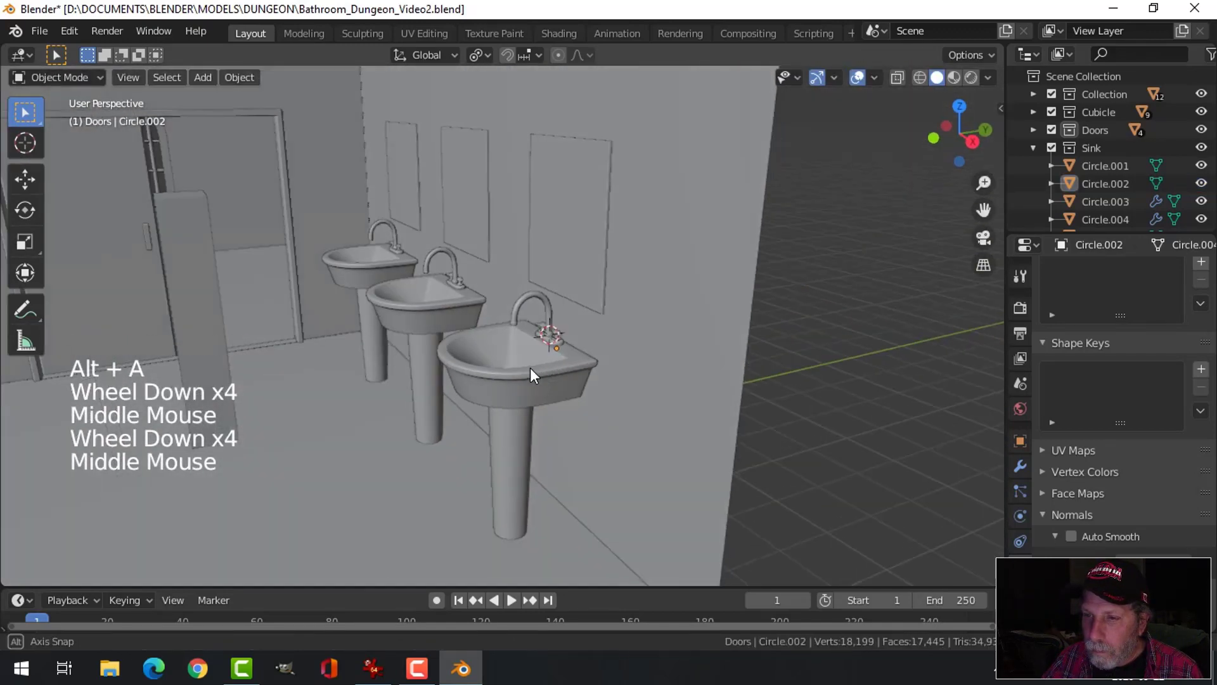
scroll(507, 358, "up", 5)
left_click(403, 185)
left_click(325, 166, "shift")
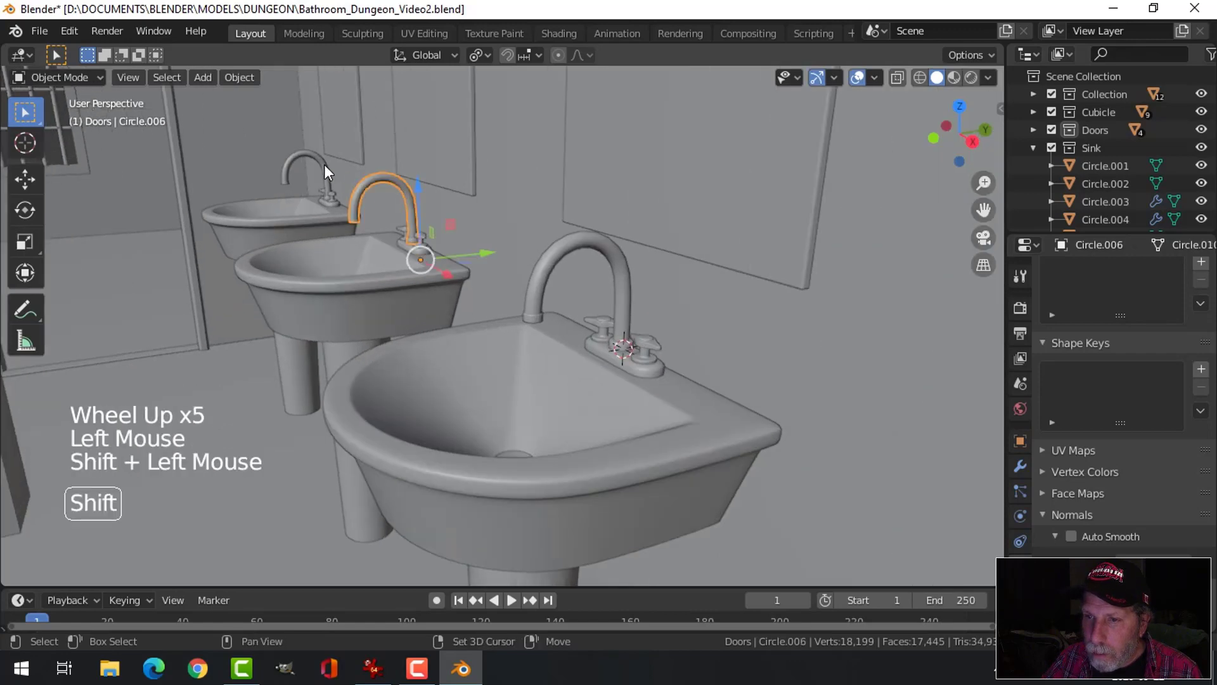
key("x")
left_click(325, 166)
Center the nearest sink's spout between its tap handles by moving it about 0.0128' along X.
left_click(584, 253)
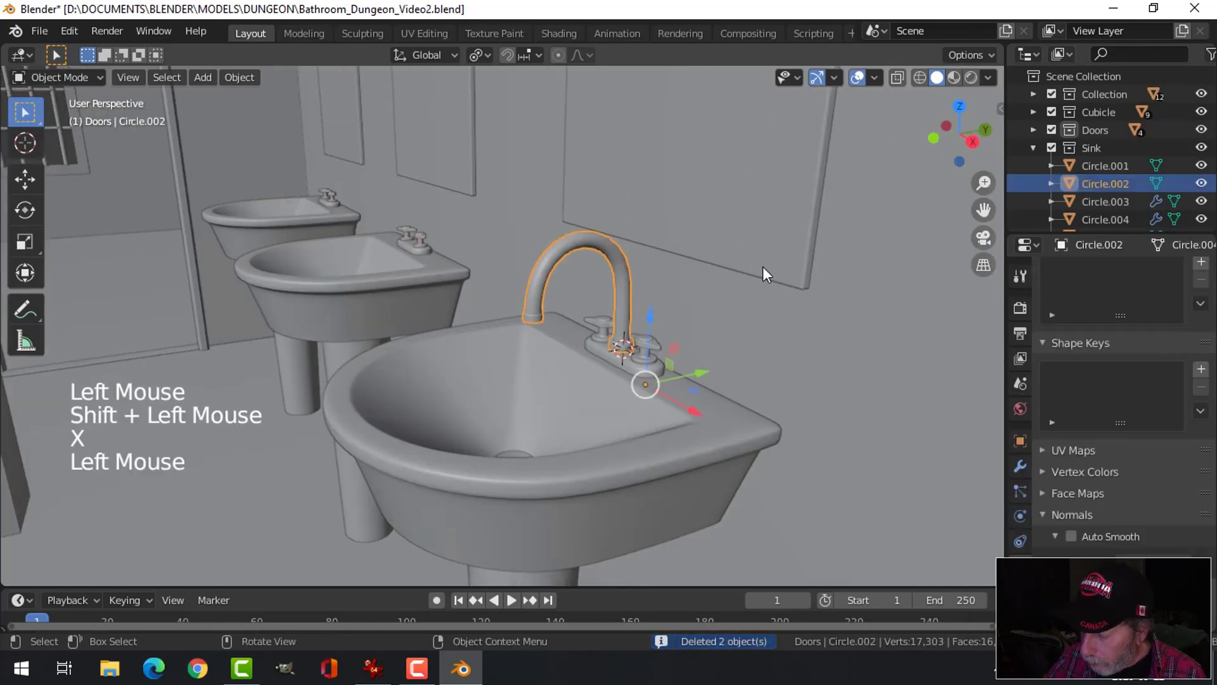
key("KP_7")
scroll(628, 321, "down", 2)
scroll(661, 250, "up", 4)
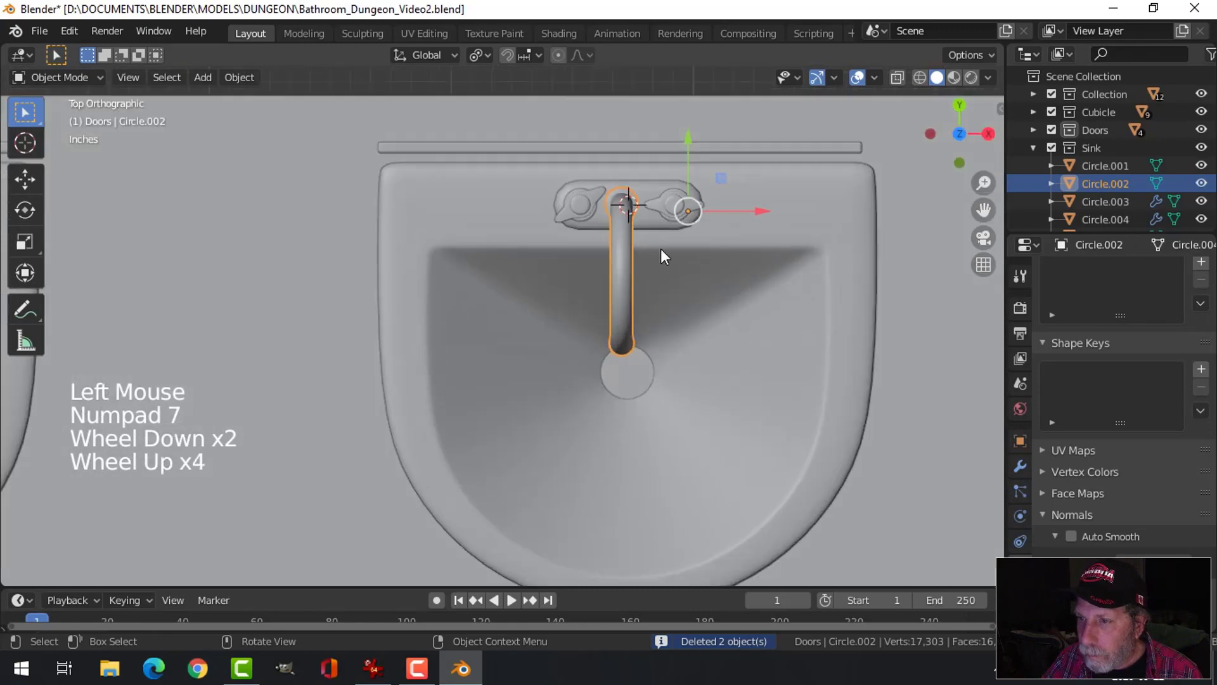
middle_click_drag(661, 249, 618, 313, "shift")
scroll(615, 309, "up", 3)
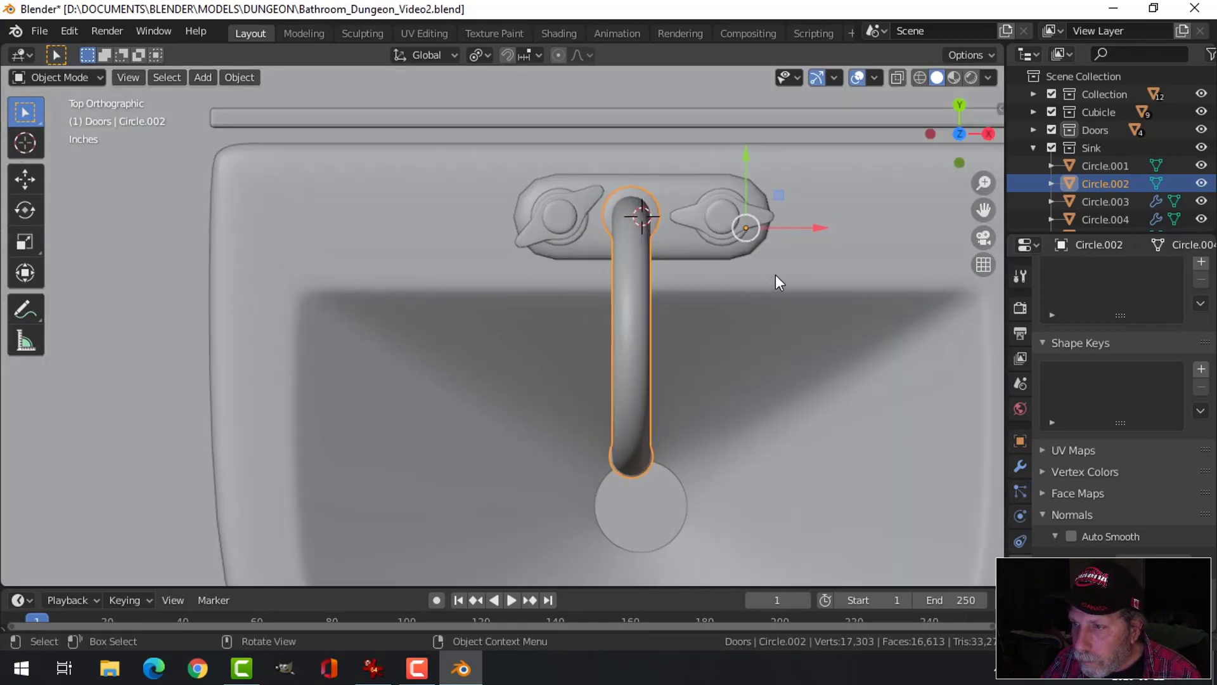
left_click_drag(816, 226, 823, 222)
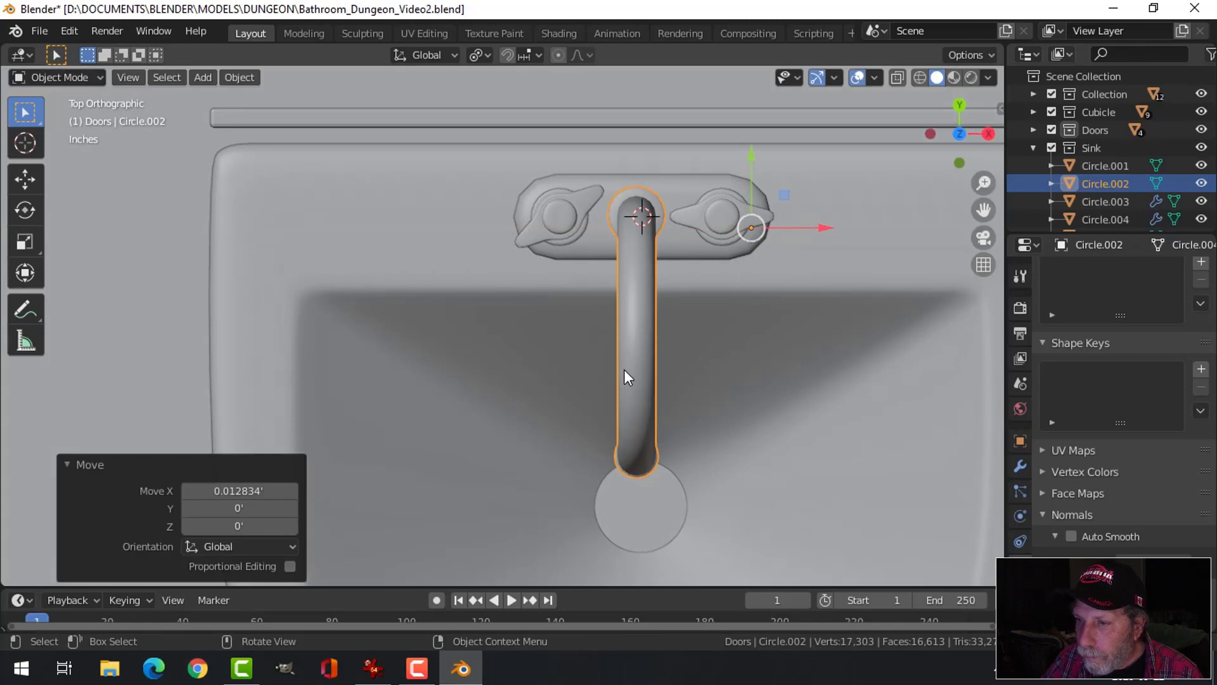
Duplicate the edited spout and move the copy about -3.4489' along X onto the middle sink's faucet base.
scroll(623, 370, "down", 5)
scroll(634, 376, "down", 2)
middle_click_drag(579, 368, 714, 378, "shift")
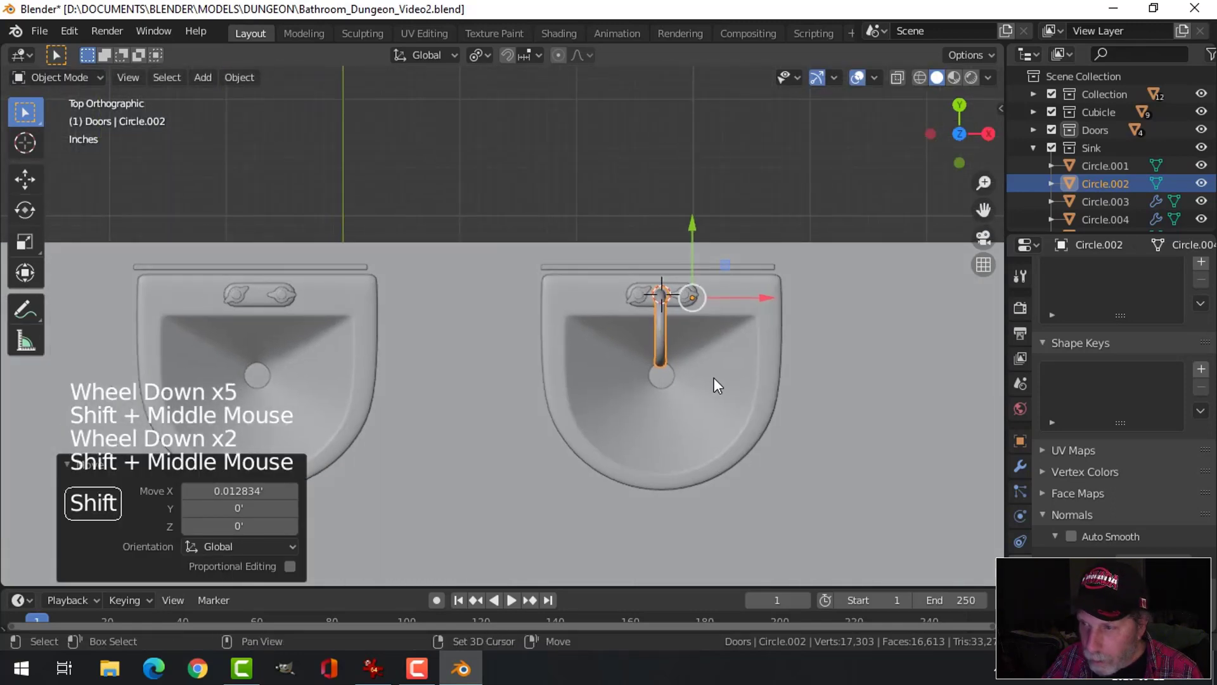
key("shift+d")
right_click(714, 378)
left_click_drag(760, 299, 358, 332)
middle_click_drag(263, 341, 671, 341, "shift")
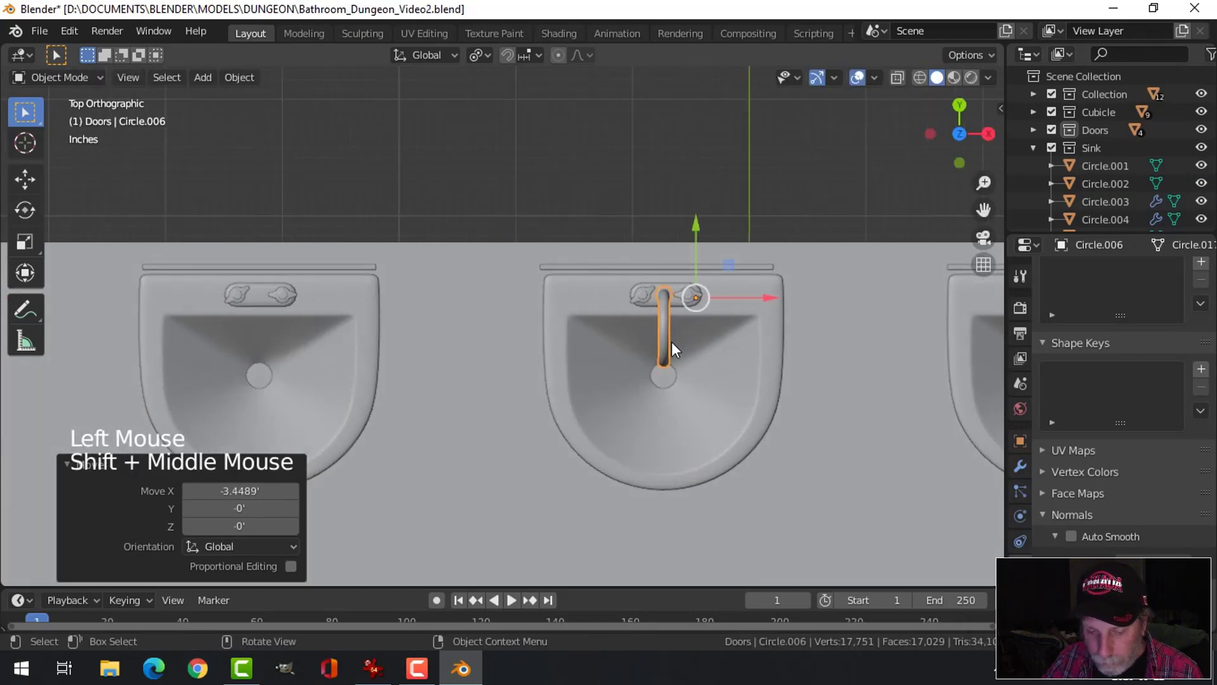
Duplicate the middle sink's spout, move the copy about -3.4566' along X onto the farthest sink's faucet base, and deselect it.
key("shift+d")
left_click_drag(763, 295, 352, 345)
left_click(358, 344)
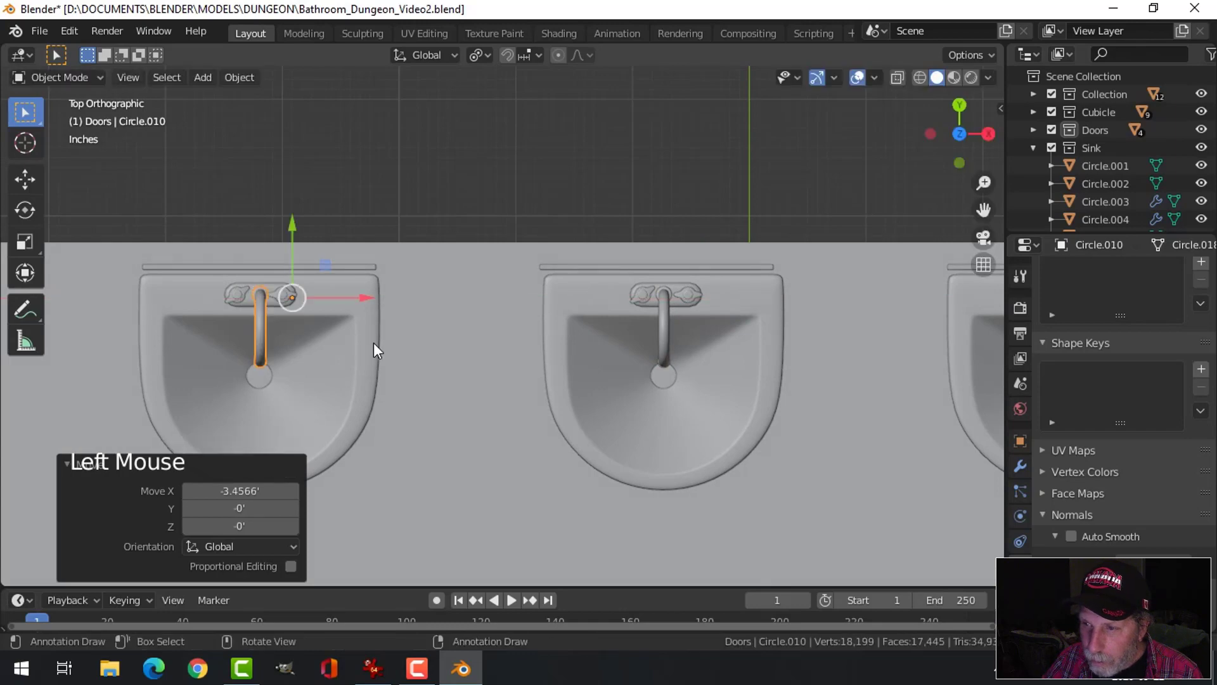
key("alt+a")
Examine the spout alignment on the sinks from above and in perspective.
scroll(701, 382, "down", 3)
left_click(830, 336)
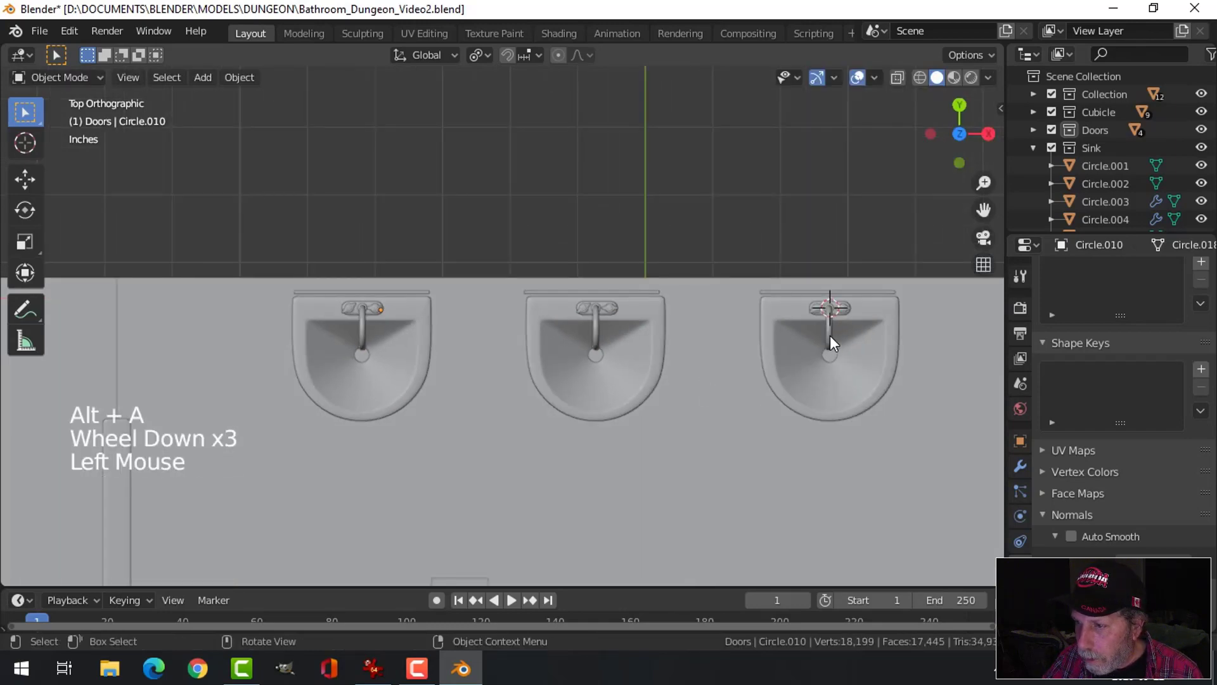
middle_click_drag(831, 336, 579, 379, "shift")
scroll(717, 363, "up", 3)
scroll(684, 393, "up", 3)
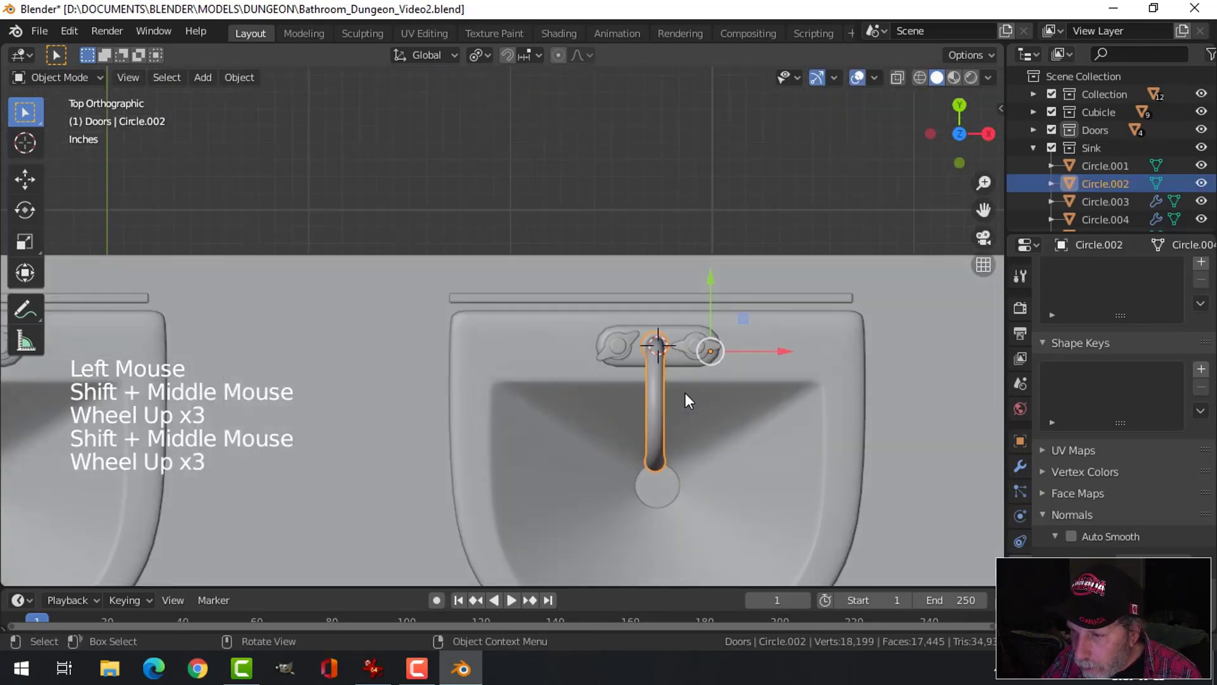
scroll(744, 410, "down", 3)
key("alt+a")
middle_click_drag(743, 410, 535, 413)
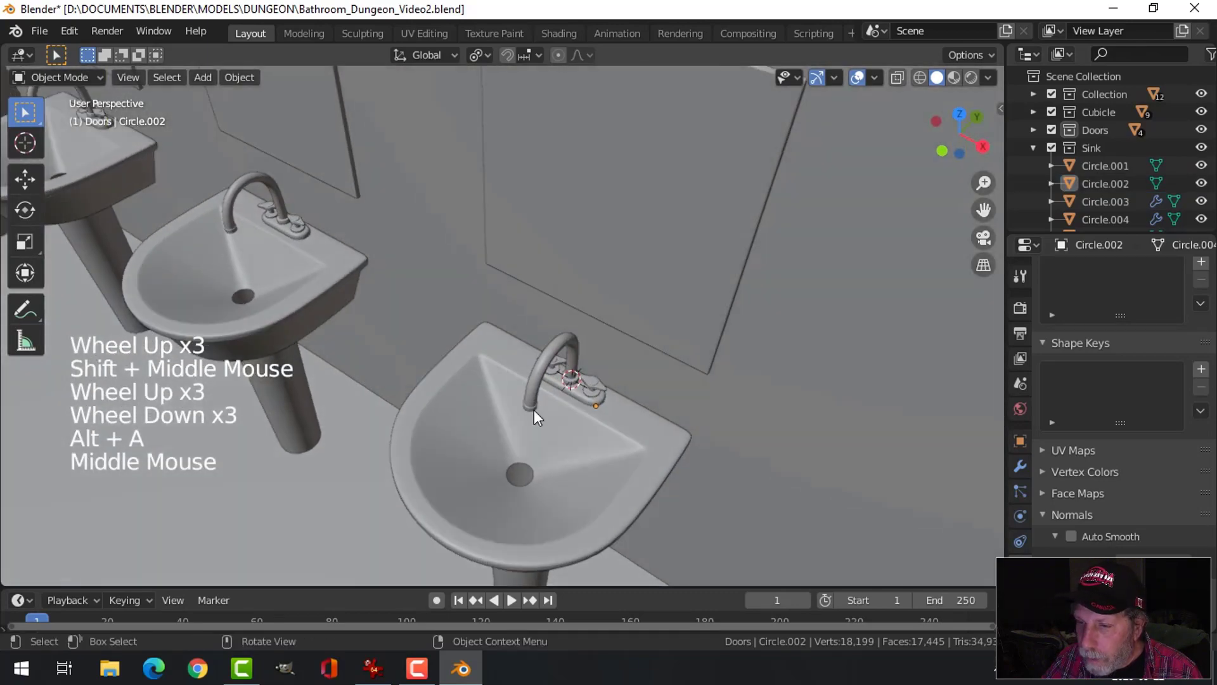
scroll(558, 492, "down", 1)
scroll(557, 492, "down", 3)
middle_click_drag(558, 493, 549, 369, "shift")
scroll(547, 368, "up", 2)
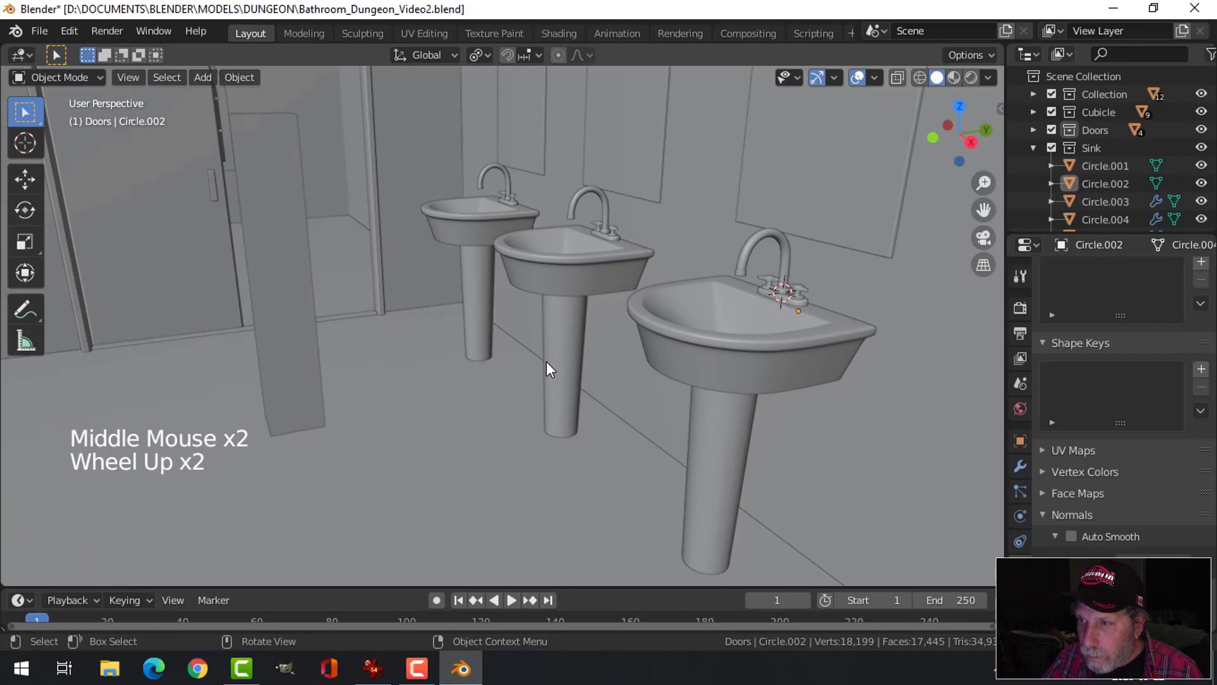
Turn on the Cavity option in the viewport shading and save the file.
left_click(987, 78)
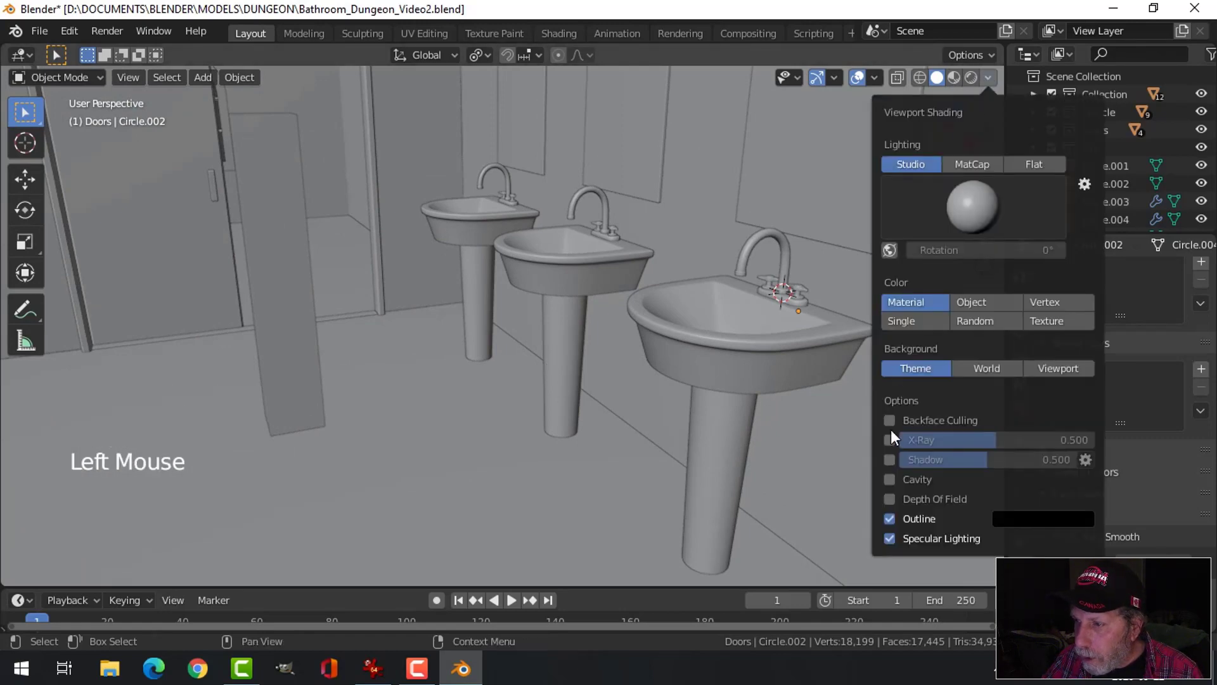
left_click(888, 481)
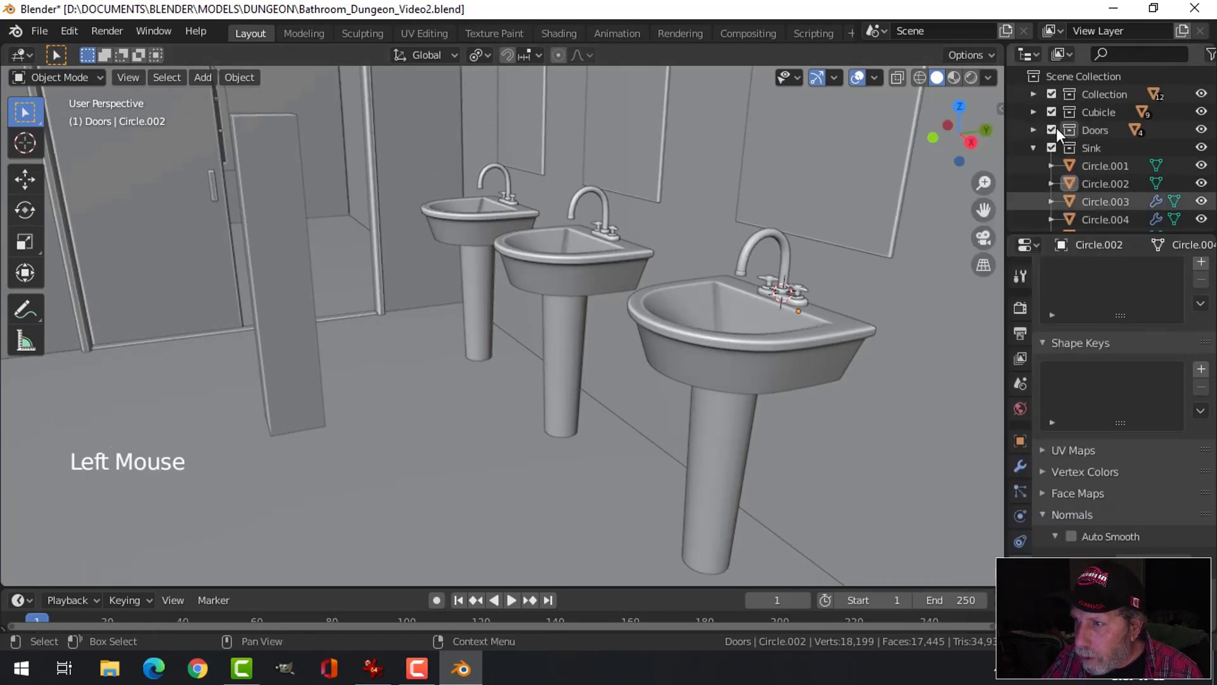
left_click(987, 77)
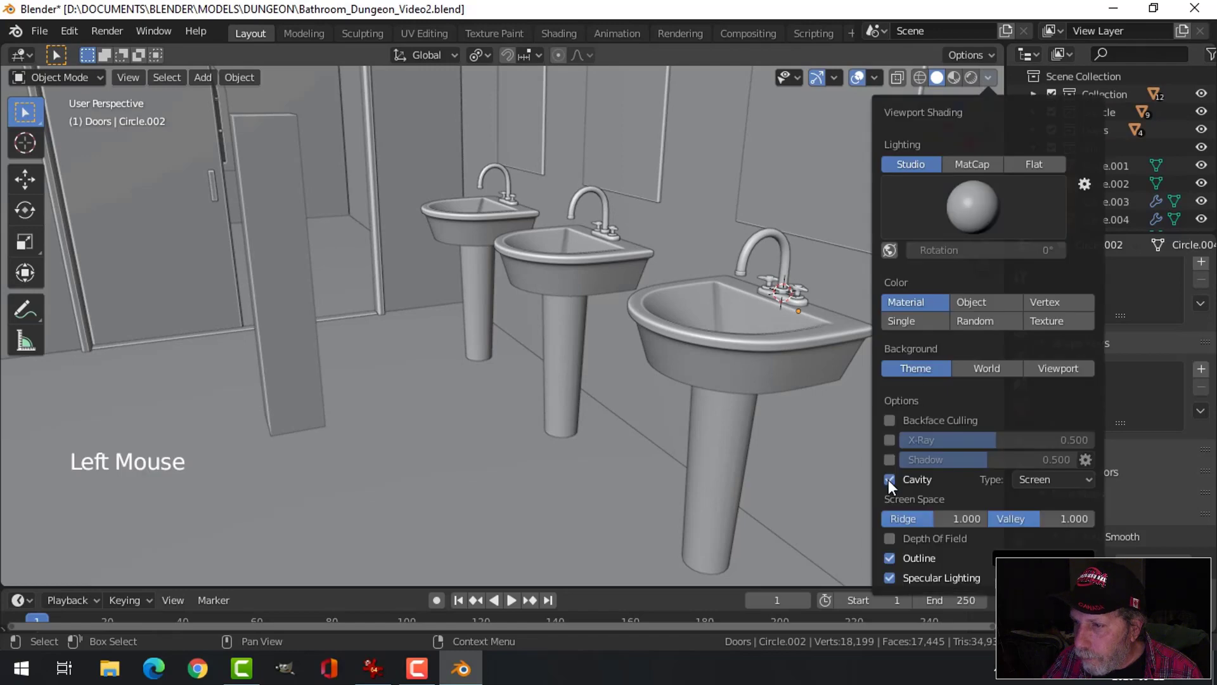
scroll(583, 271, "down", 2)
mouse_move(584, 272)
middle_mouse_down("shift")
mouse_move(663, 262)
mouse_move(633, 216)
mouse_move(610, 288)
middle_mouse_up("shift")
key("ctrl+s")
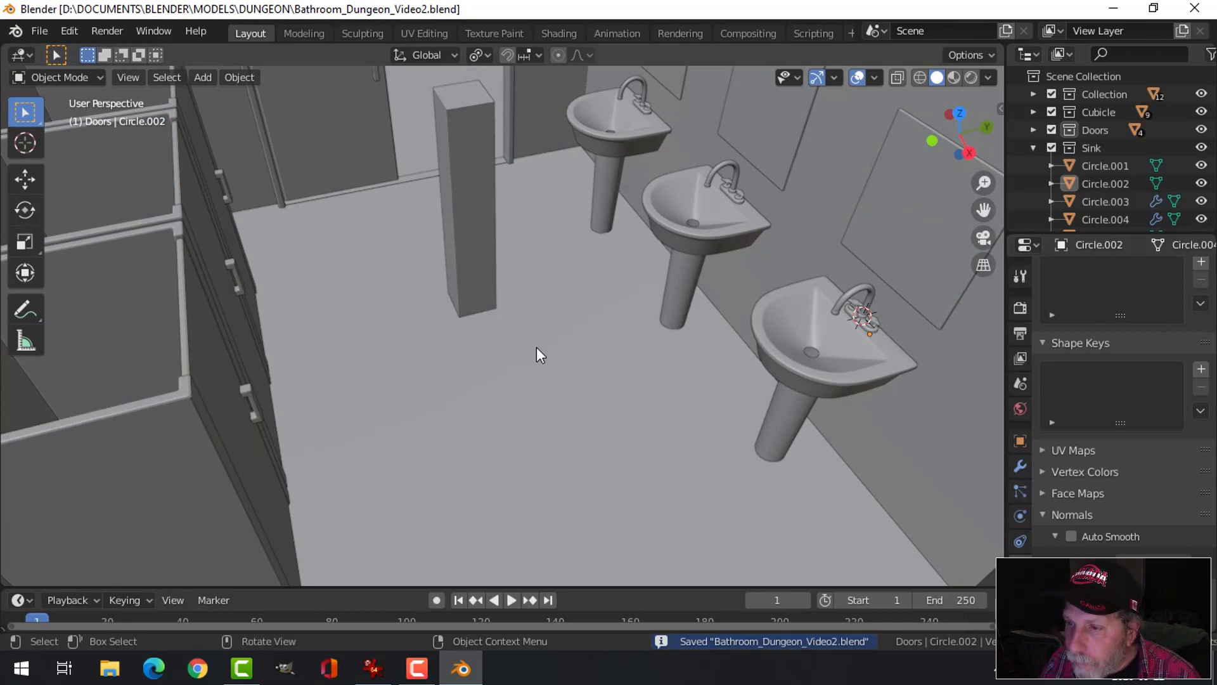
Select the bathroom floor plane and snap the 3D cursor to it.
middle_click_drag(536, 350, 524, 326)
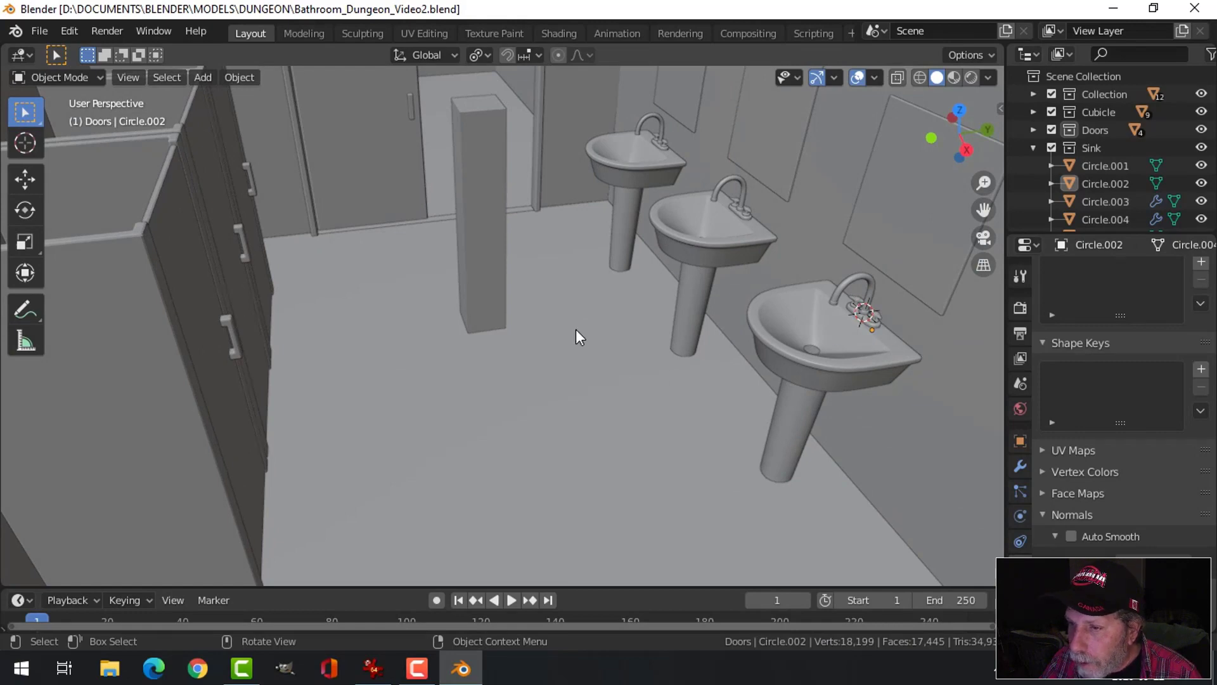
left_click(550, 351)
key("shift+s")
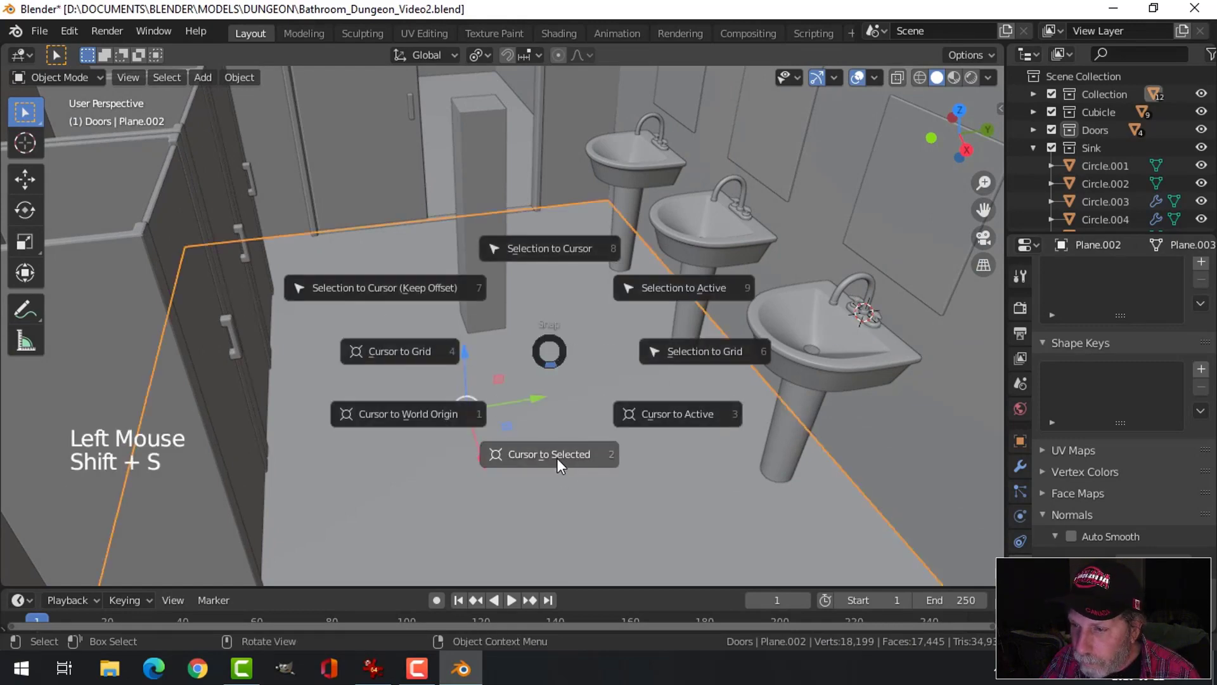
left_click(556, 456)
Add a cylinder mesh at the 3D cursor with 12 vertices and the cap fill type set to Nothing.
key("shift+a")
mouse_move(525, 284)
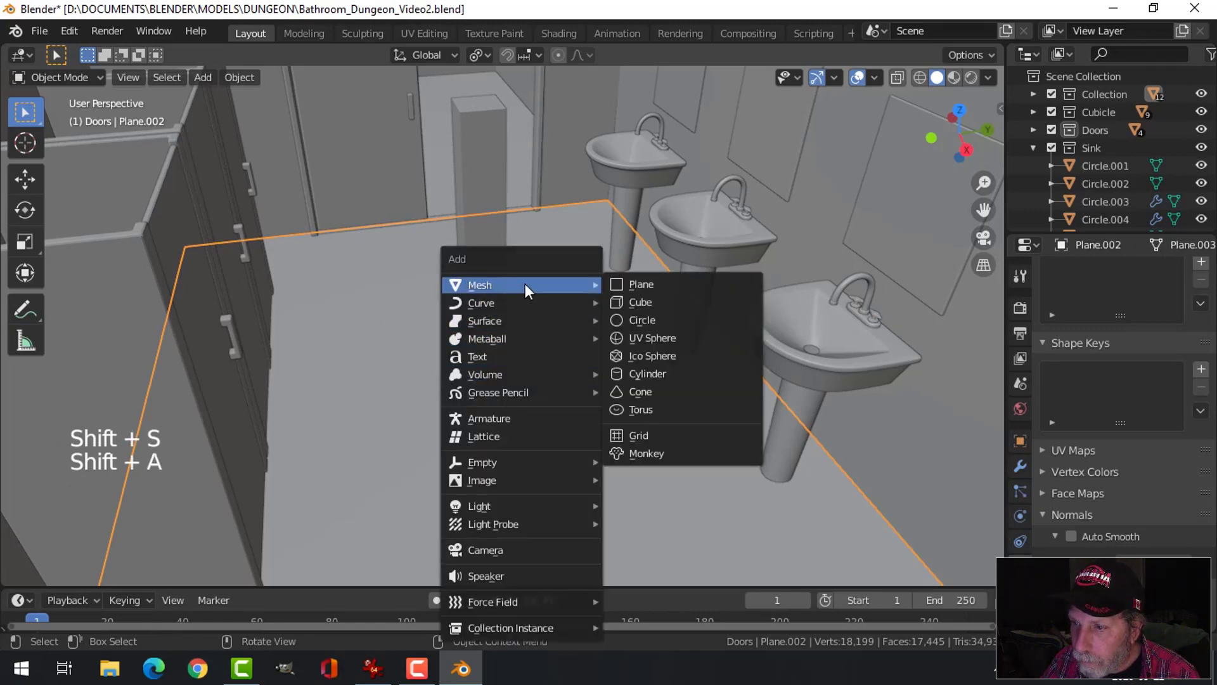
left_click(634, 376)
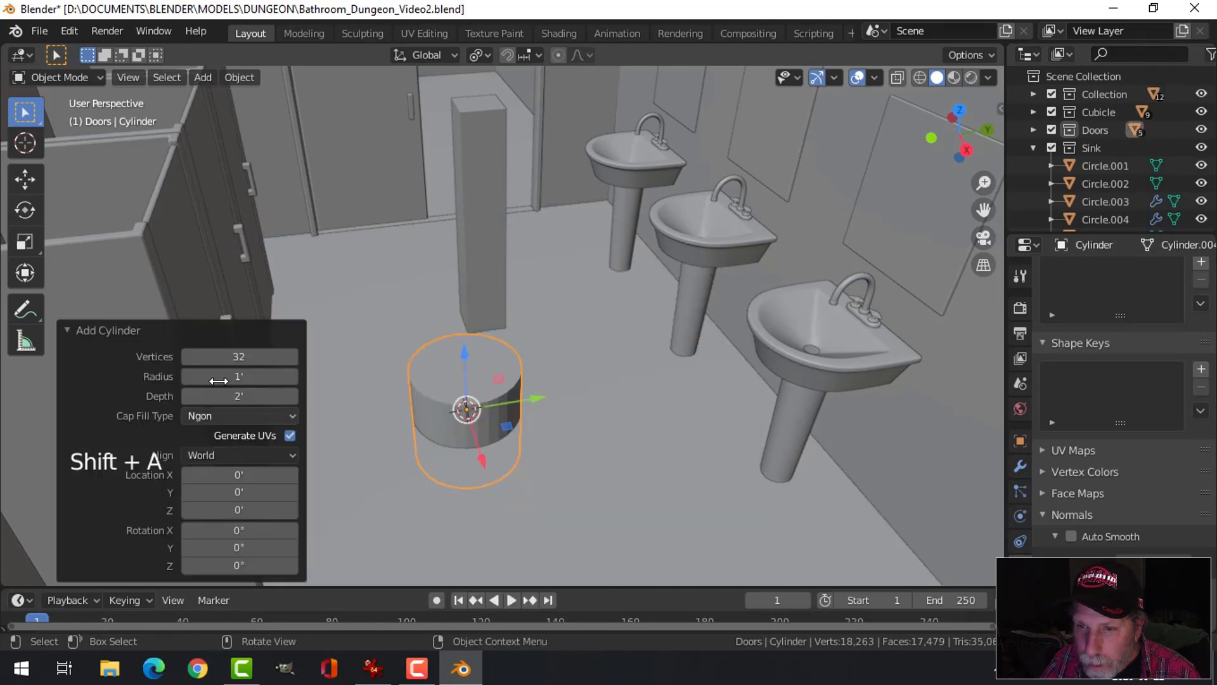
left_click(243, 357)
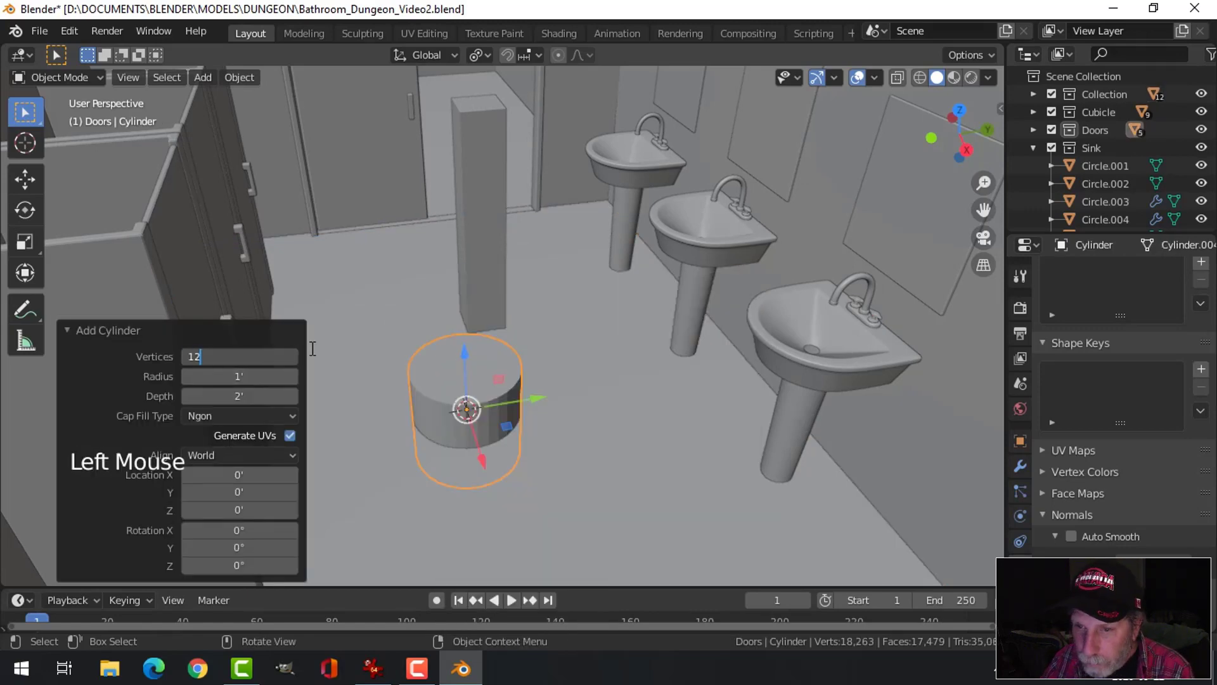
key("Return")
left_click(233, 416)
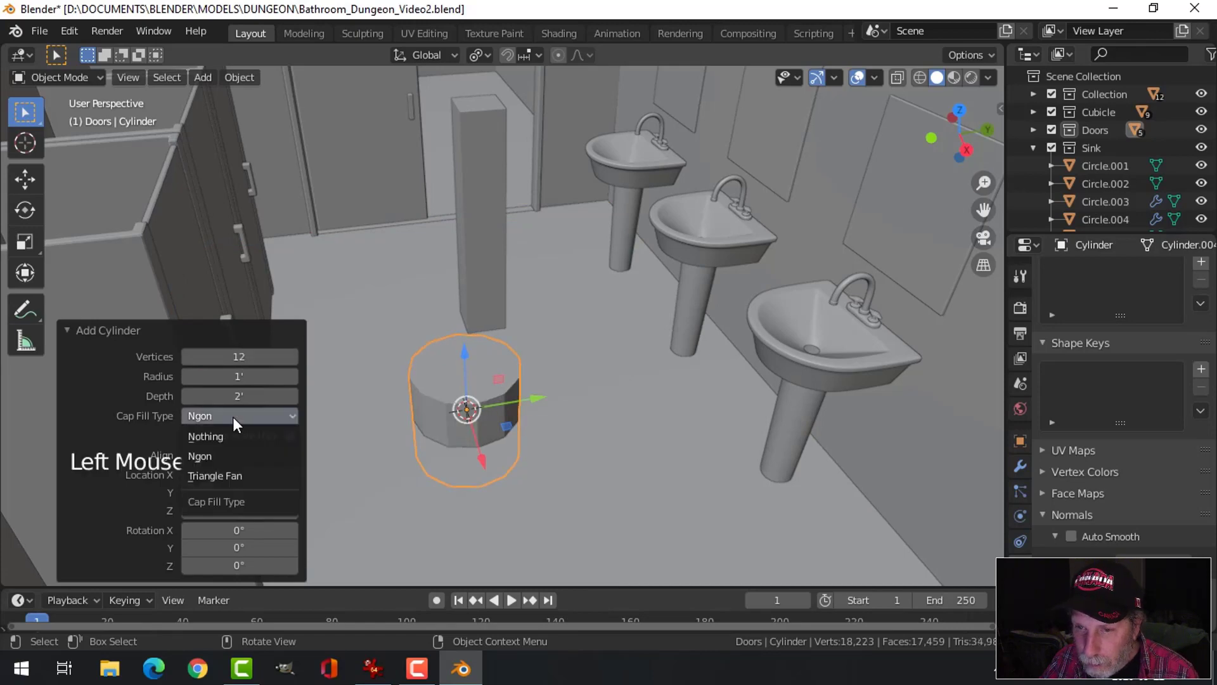
left_click(227, 438)
Raise the cylinder along Z above the floor and scale its mesh to 0.150 in Edit Mode.
scroll(501, 403, "down", 3)
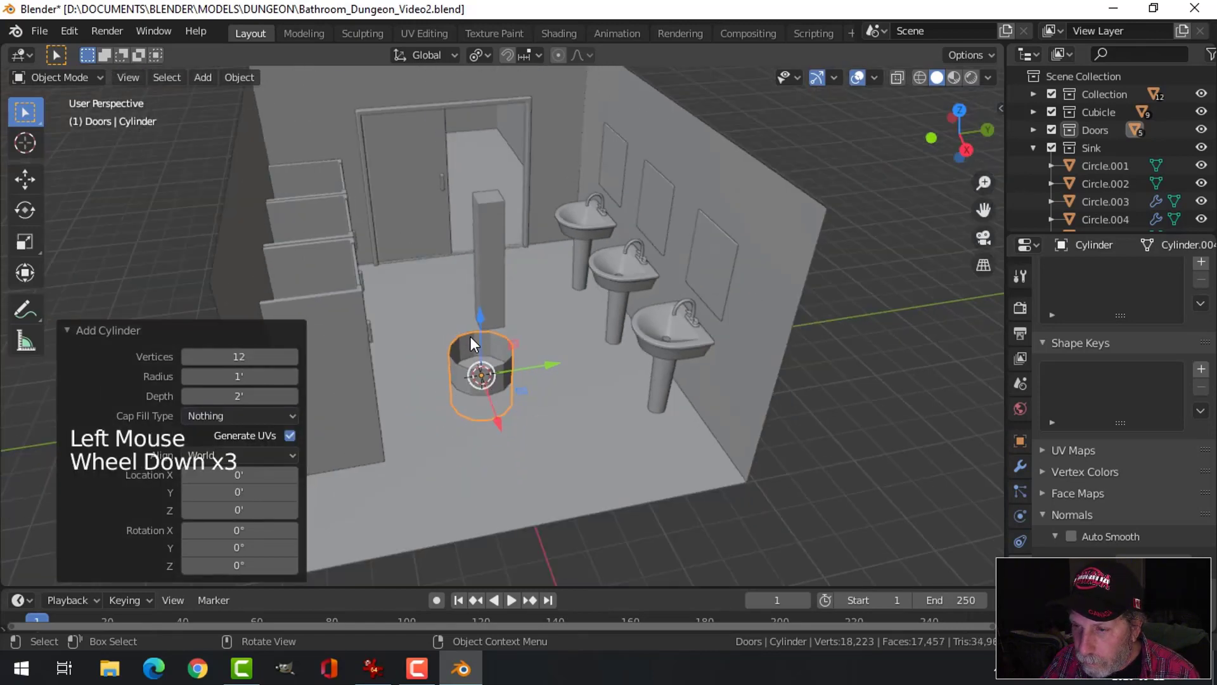
left_click_drag(472, 326, 558, 317)
key("Tab")
middle_click_drag(564, 333, 650, 334)
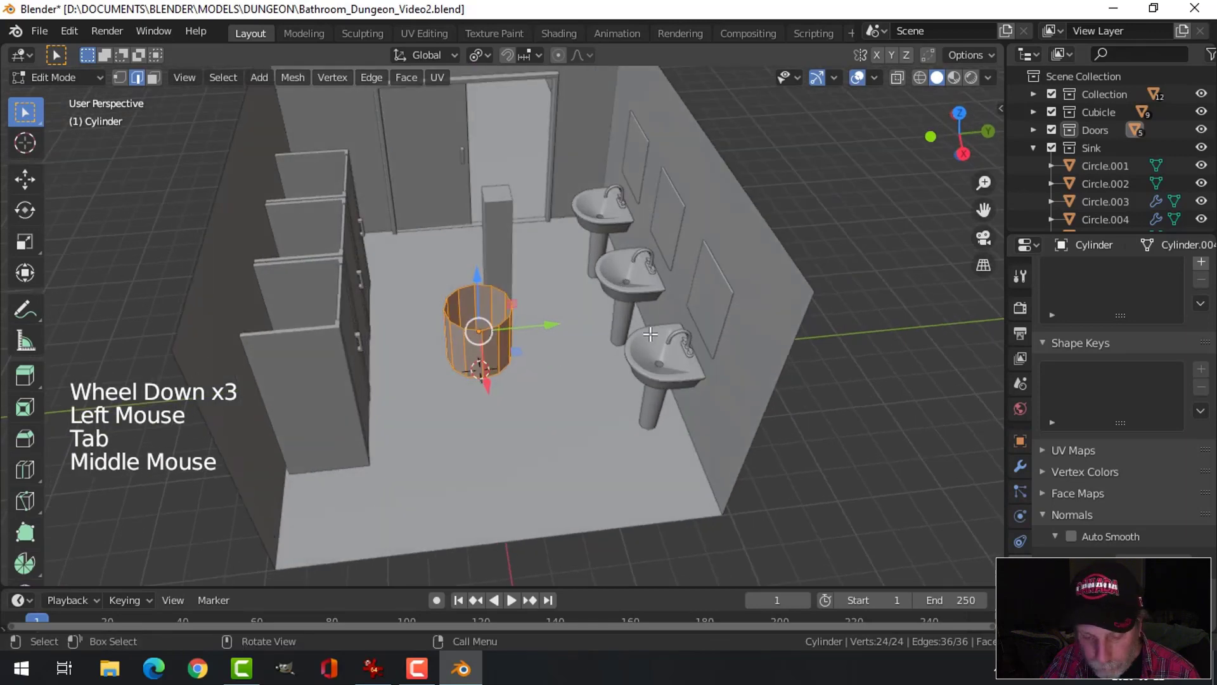
key("s")
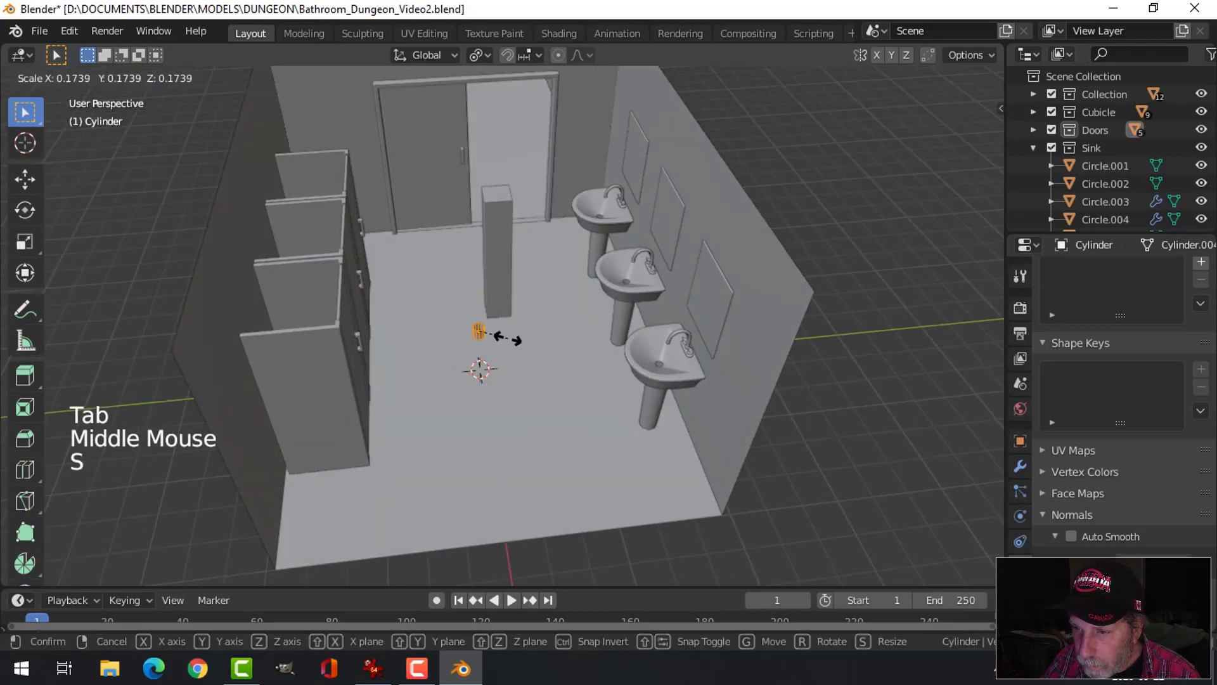
left_click(507, 340)
scroll(504, 350, "up", 3)
middle_click_drag(503, 350, 582, 331, "shift")
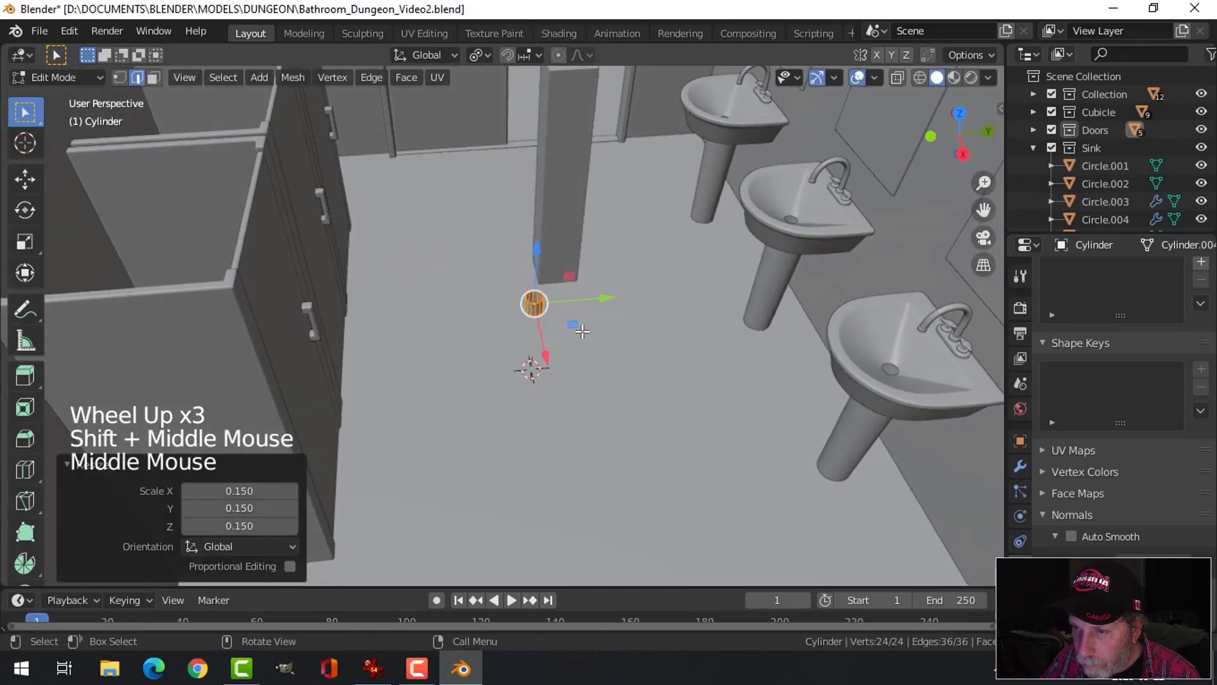
Rotate the cylinder mesh 90° about X and move it about 1.1172' along Y toward the sinks.
type("rx90")
key("Return")
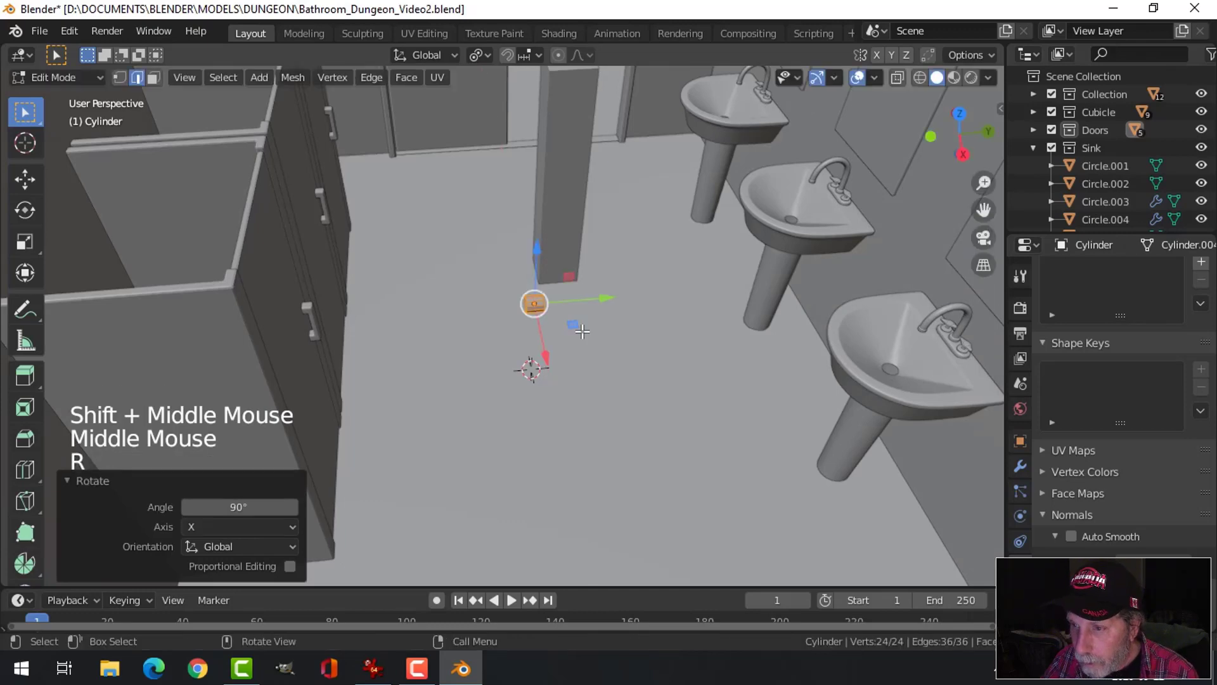
scroll(580, 333, "down", 1)
left_click_drag(575, 313, 655, 301)
Scale the rotated cylinder mesh down uniformly to 0.470.
scroll(672, 314, "up", 2)
key("s")
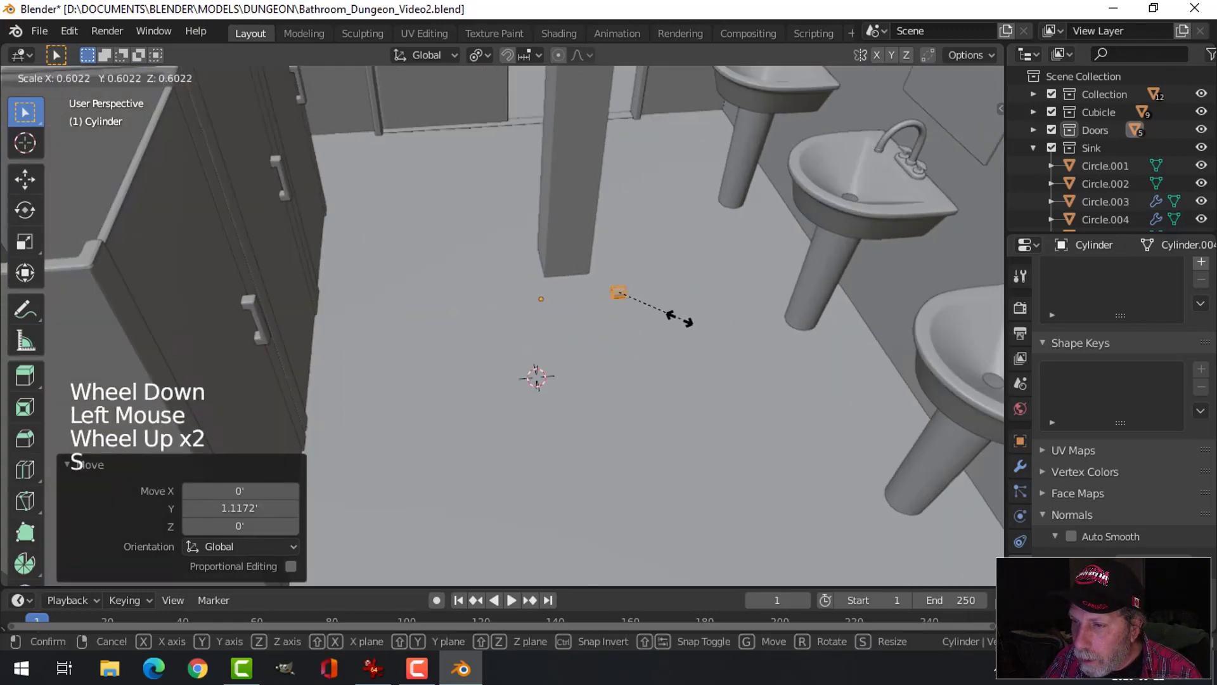
left_click(663, 320)
key("KP_Decimal")
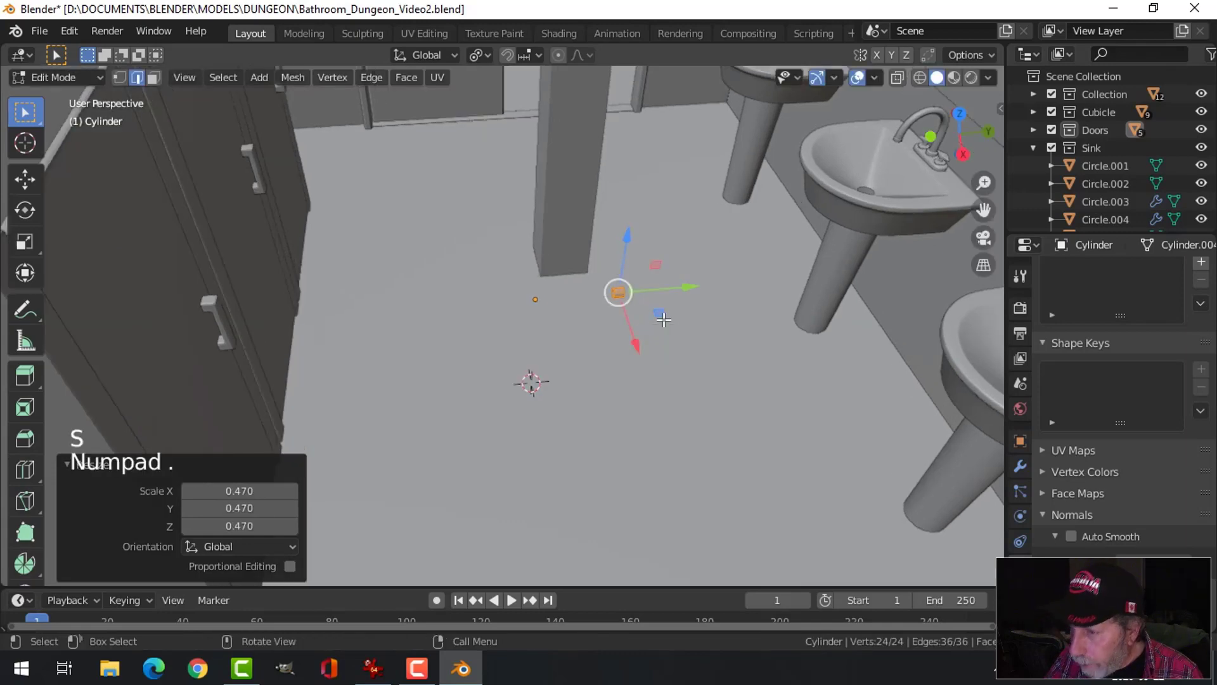
scroll(697, 336, "down", 3)
Lengthen the cylinder by moving the edge loop at its open end about -0.480' along Y.
middle_click_drag(694, 345, 502, 282)
key("alt+a")
left_click(503, 279, "alt+shift")
key("alt+a")
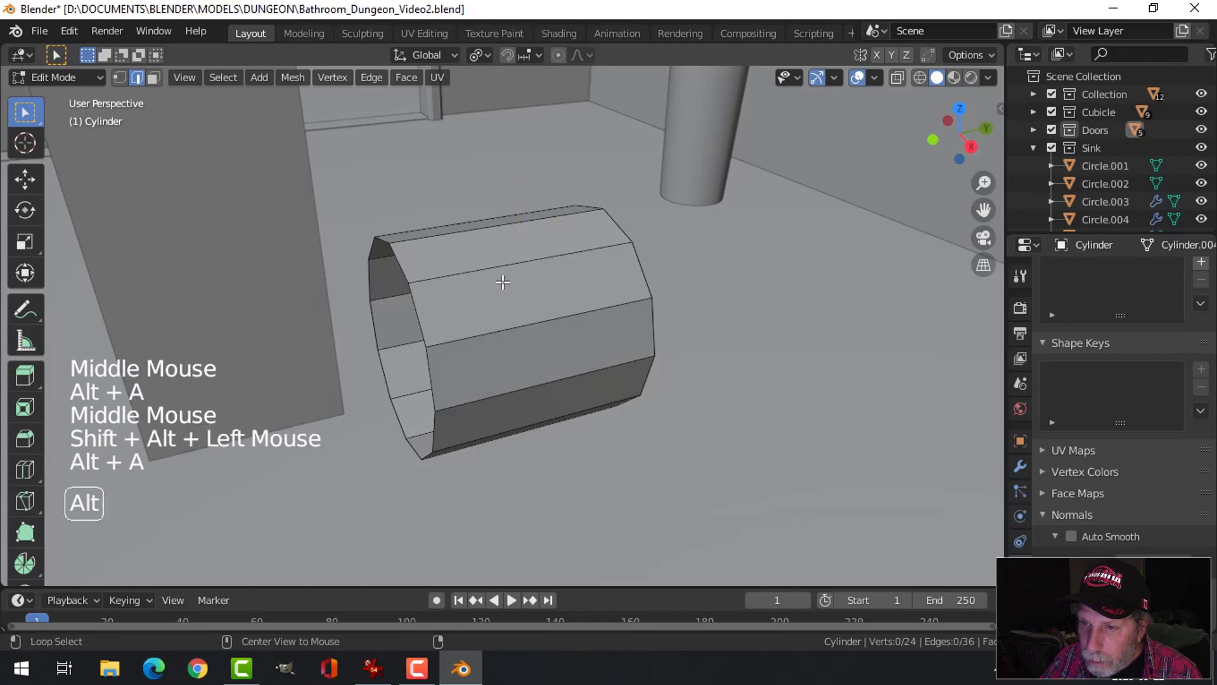
left_click(395, 268, "alt+shift")
scroll(514, 311, "down", 5)
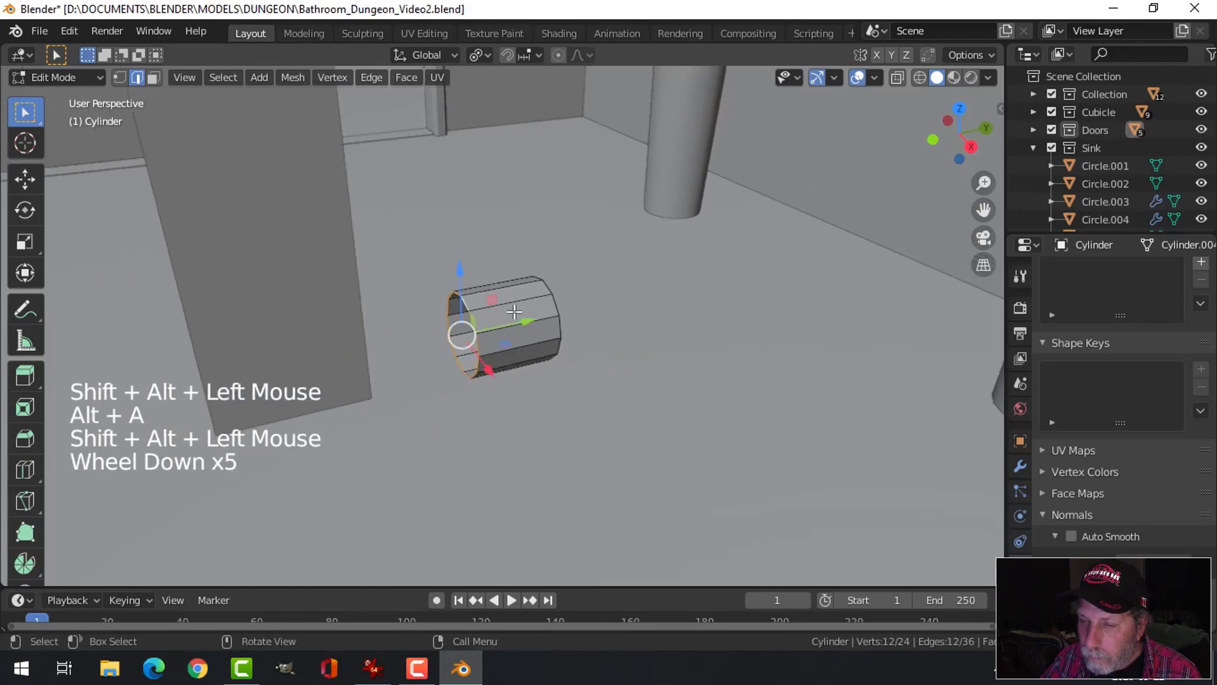
scroll(514, 310, "down", 5)
middle_click_drag(514, 310, 558, 334)
left_click_drag(558, 324, 433, 336)
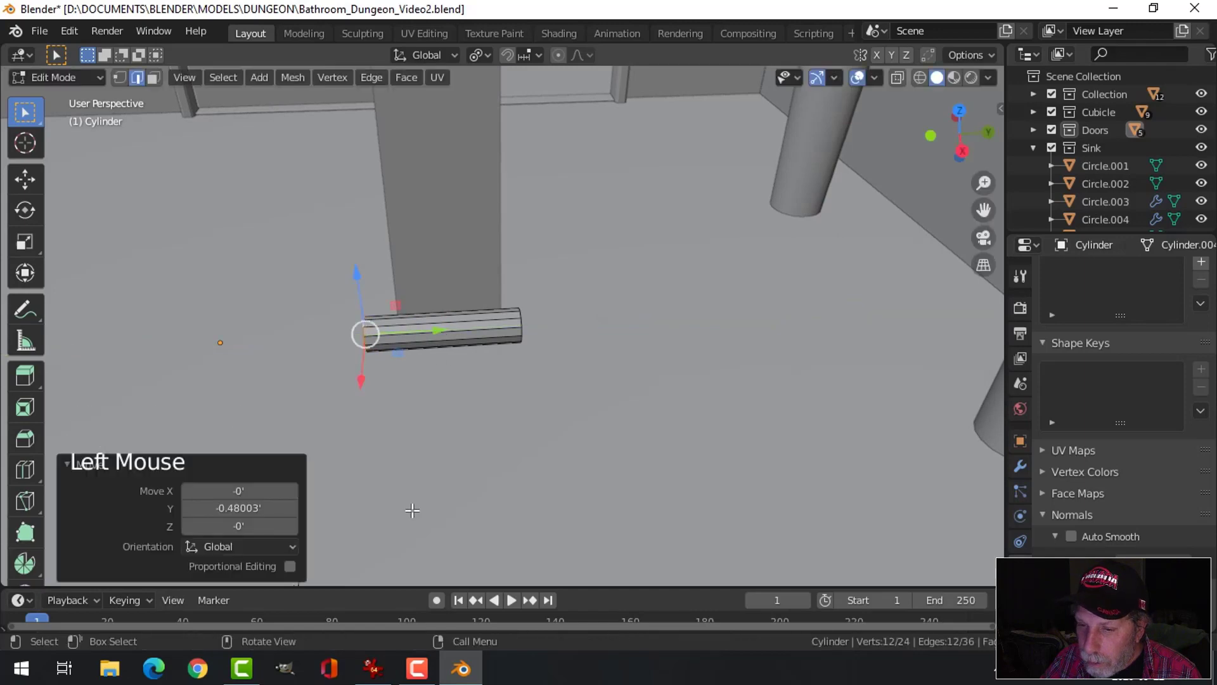
Consult the syringe photo needlepic.jpg in IrfanView and move the cylinder's end loop another -0.074' along Y in Blender.
left_click(381, 670)
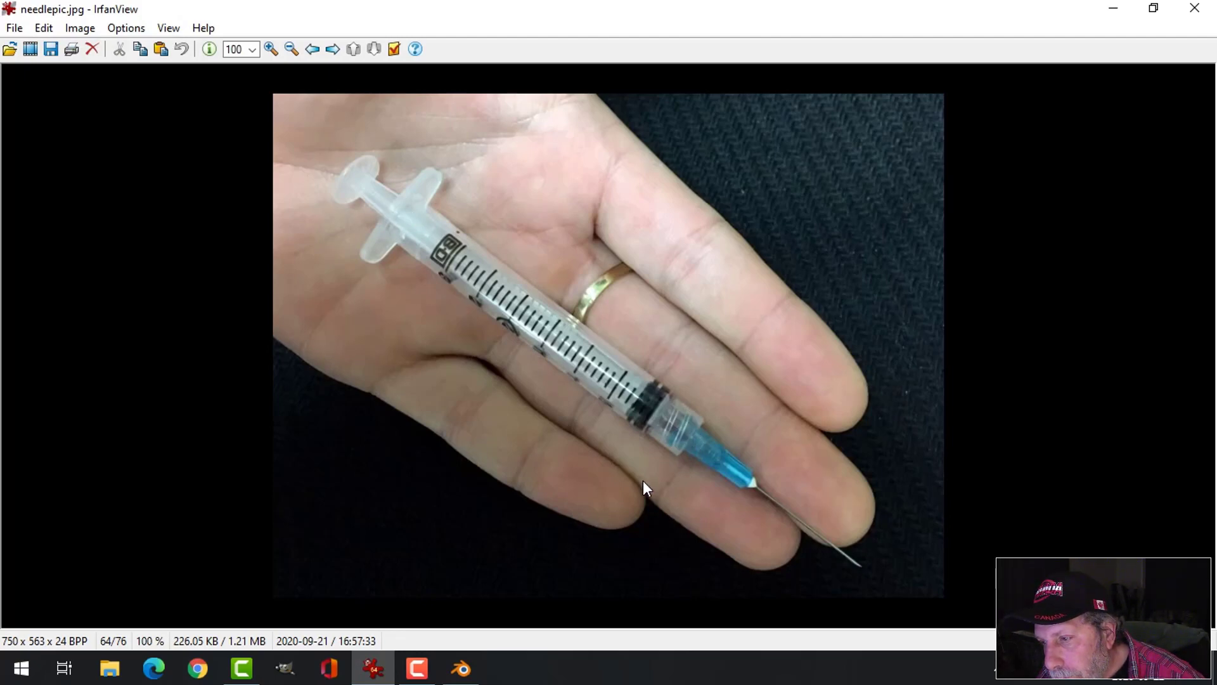
left_click(461, 668)
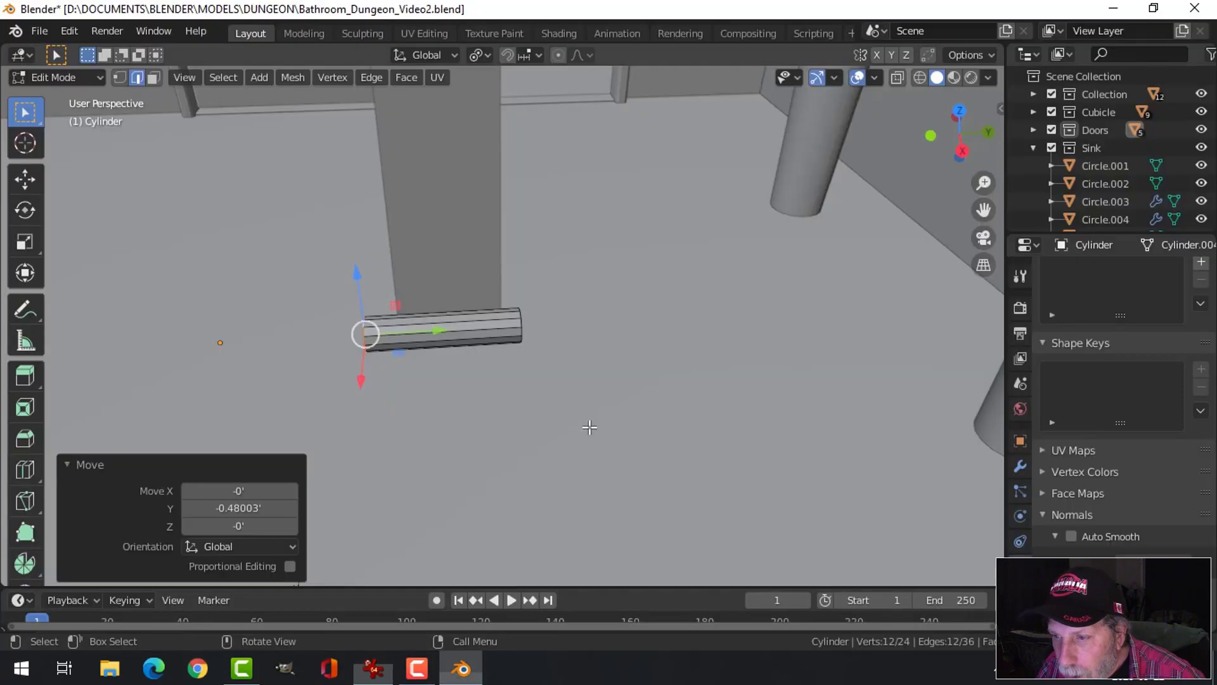
left_click_drag(435, 334, 411, 334)
middle_click_drag(411, 335, 519, 393, "shift")
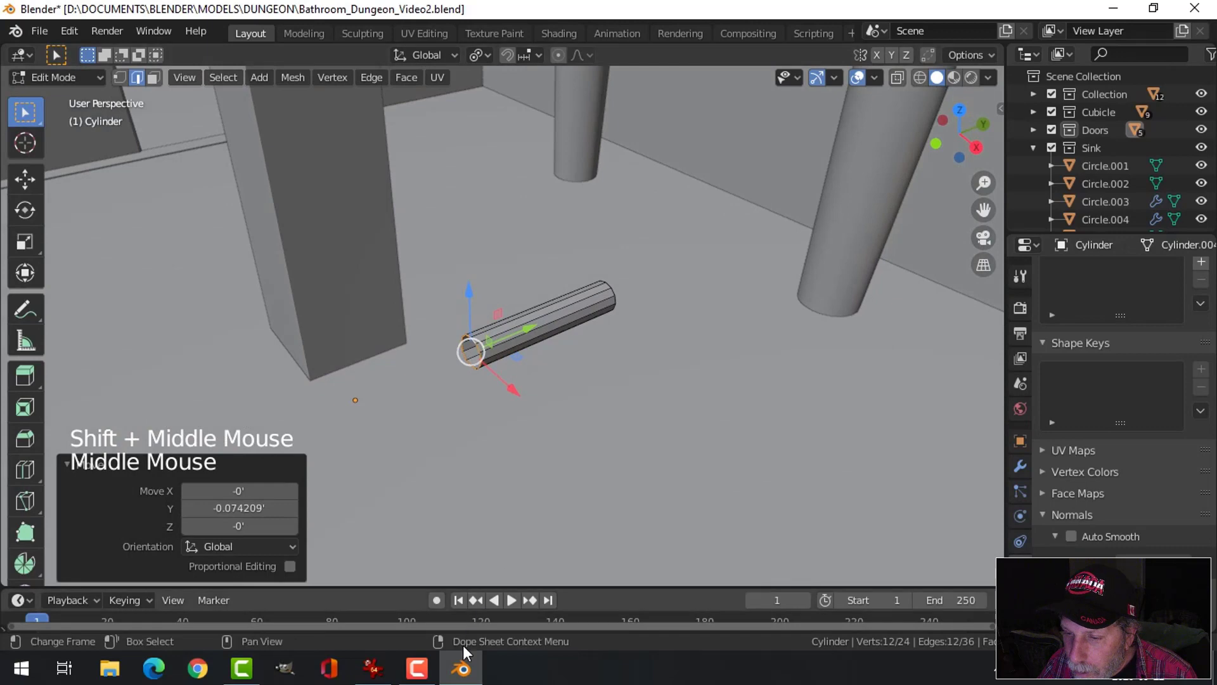
left_click(374, 668)
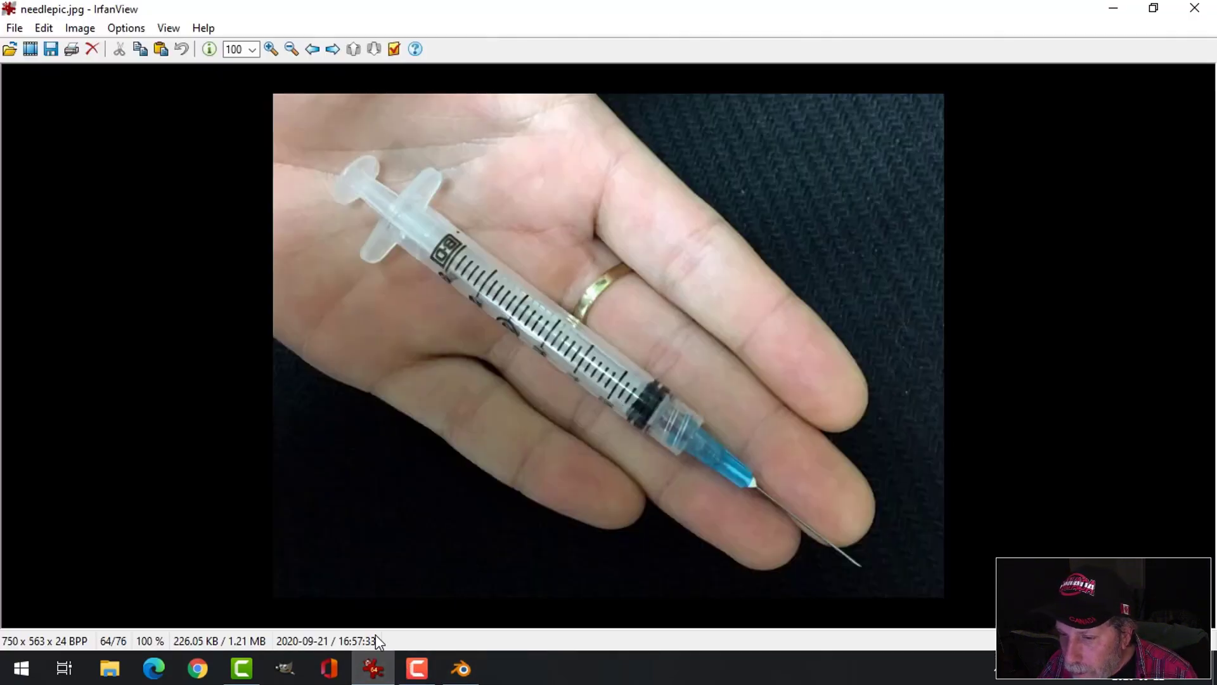
left_click(462, 666)
Extrude the syringe barrel's end loop inward at scale 0.925 to form a rim, and shrink the inner loop slightly more.
middle_click_drag(589, 355, 630, 353, "shift")
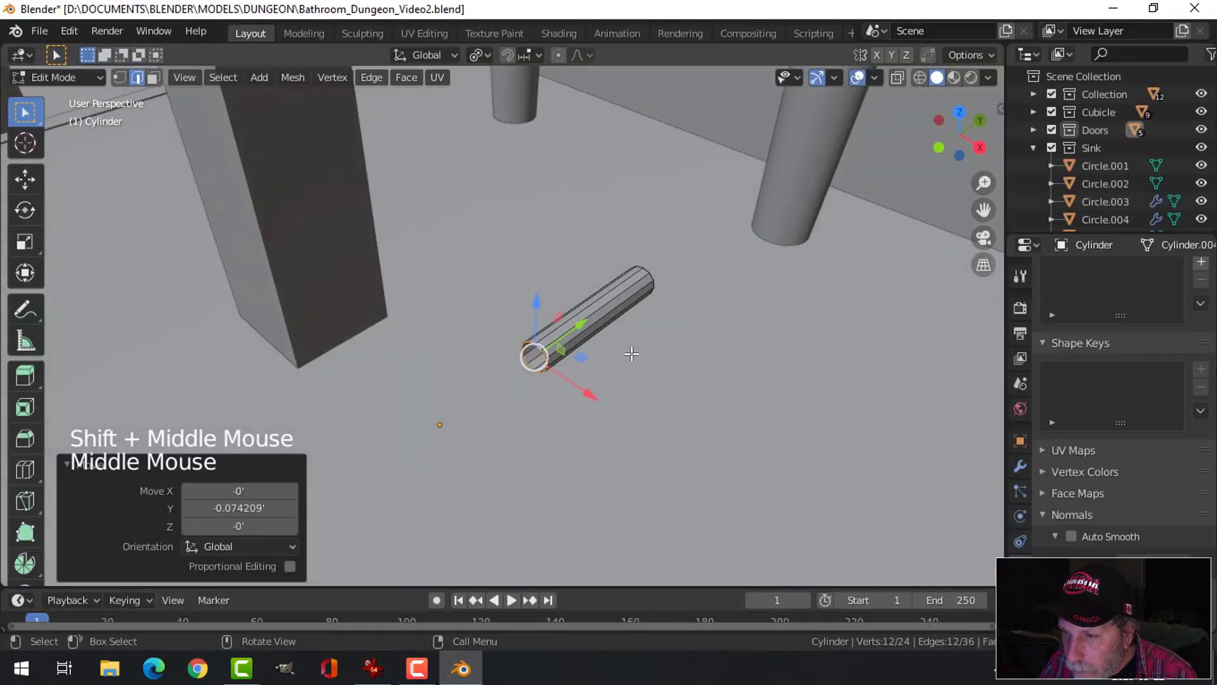
key("e")
key("s")
left_click(606, 351)
scroll(608, 353, "up", 3)
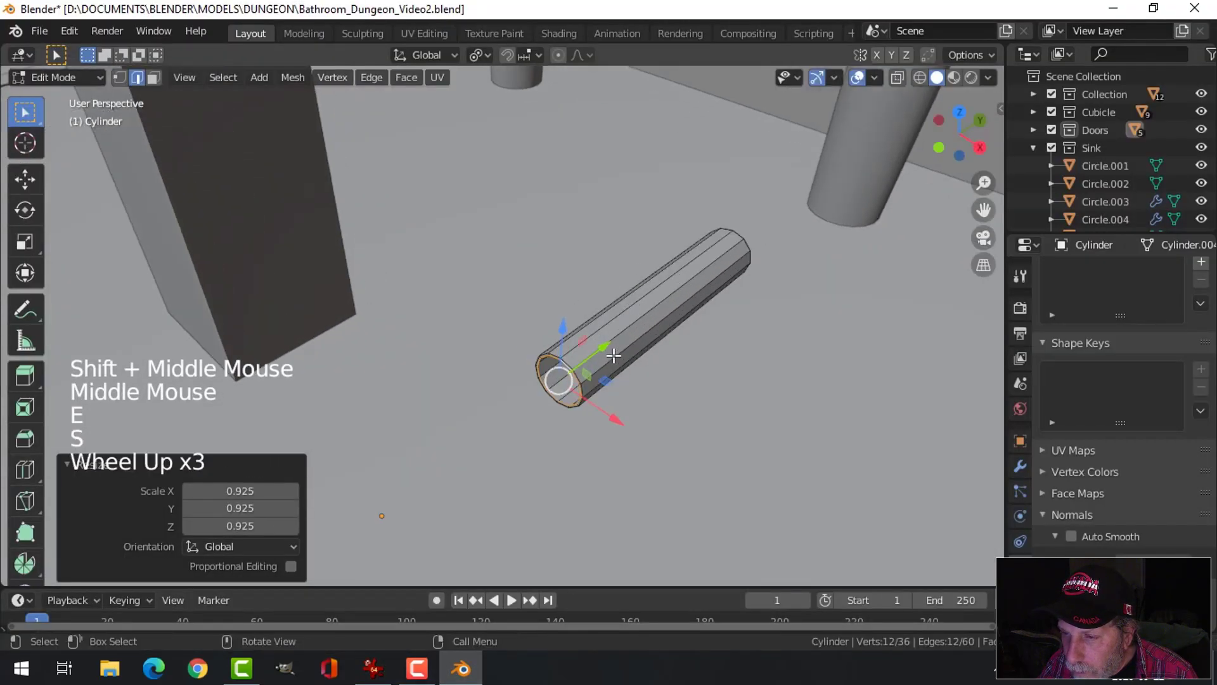
scroll(623, 355, "up", 2)
key("s")
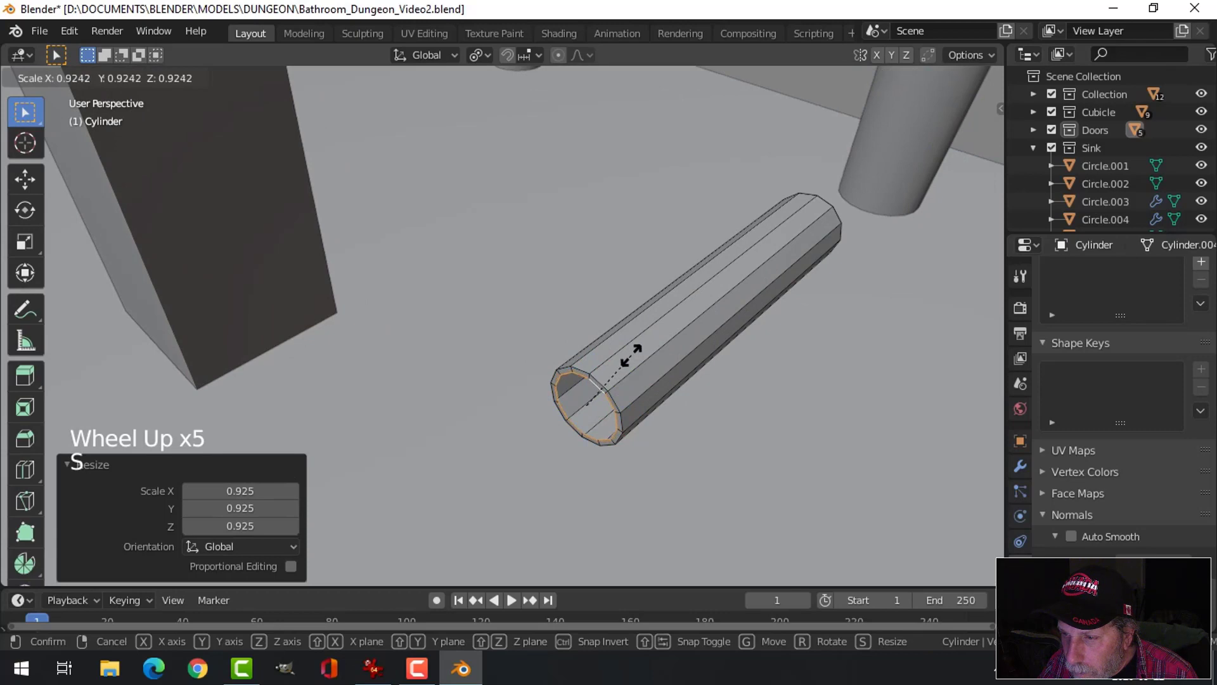
left_click(630, 355)
Extrude the inner rim loop in place, and extrude it once more scaled slightly outward.
middle_click_drag(631, 355, 627, 388)
key("e")
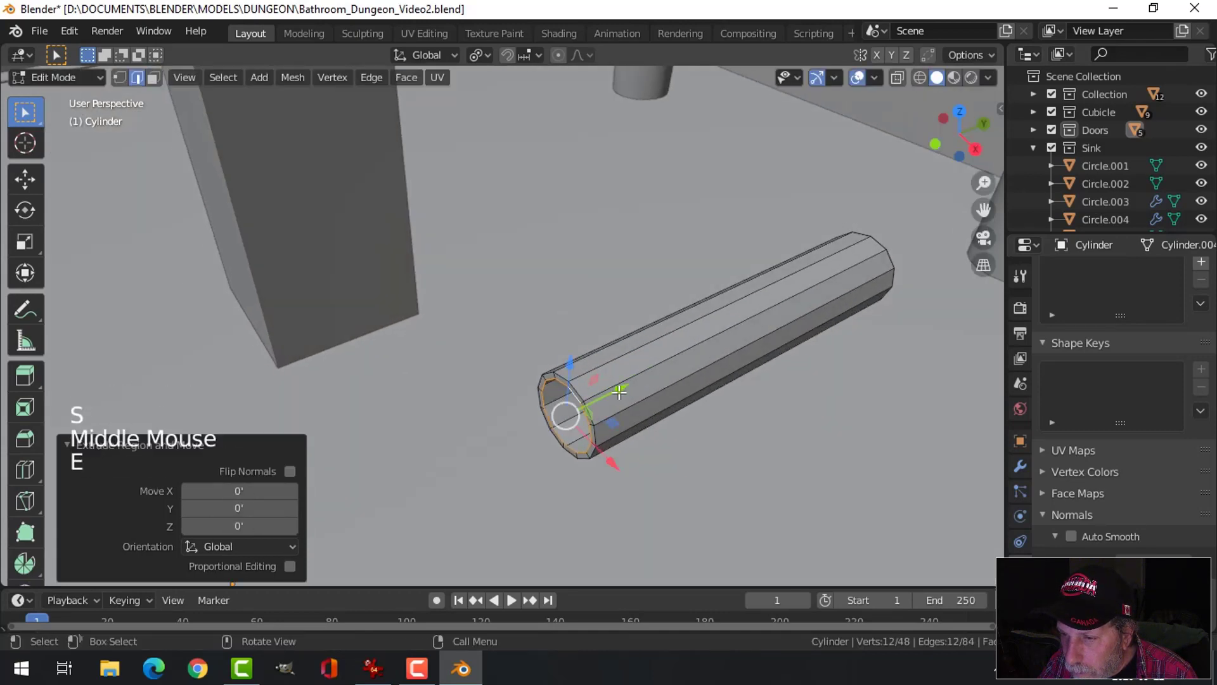
left_click(619, 392)
key("e")
key("s")
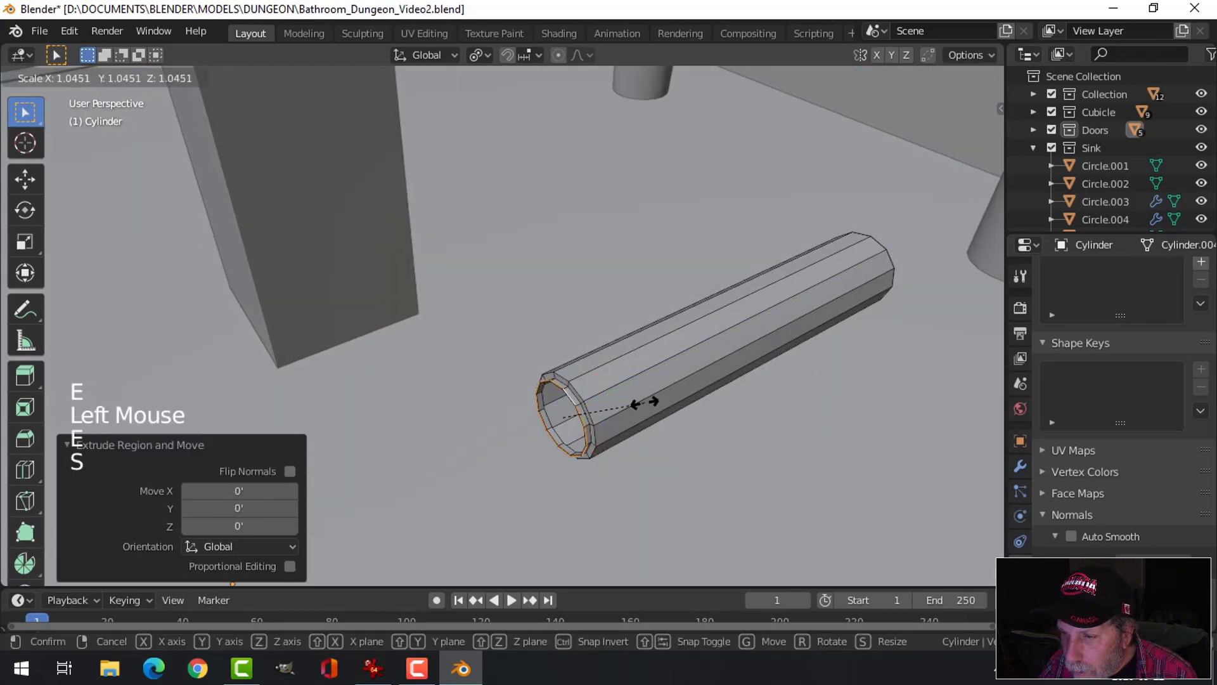
left_click(648, 403)
Extrude the end loop and move it about -0.093' along Y to form a collar.
middle_click_drag(647, 403, 670, 404)
key("e")
right_click(624, 407)
left_click_drag(597, 409, 549, 430)
left_click(545, 432)
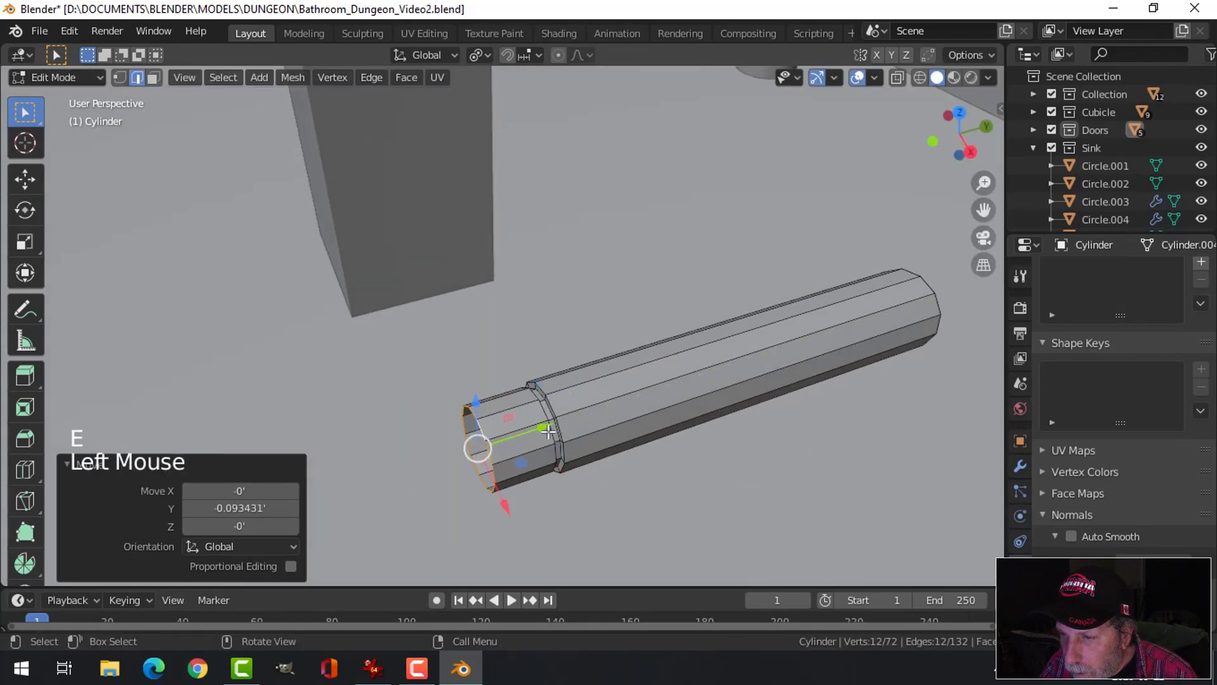
Extrude the collar's end loop inward, and extrude a narrower tip about -0.158' along Y.
middle_click_drag(545, 433, 709, 513)
key("e")
key("s")
left_click(684, 431)
key("e")
left_click(685, 466)
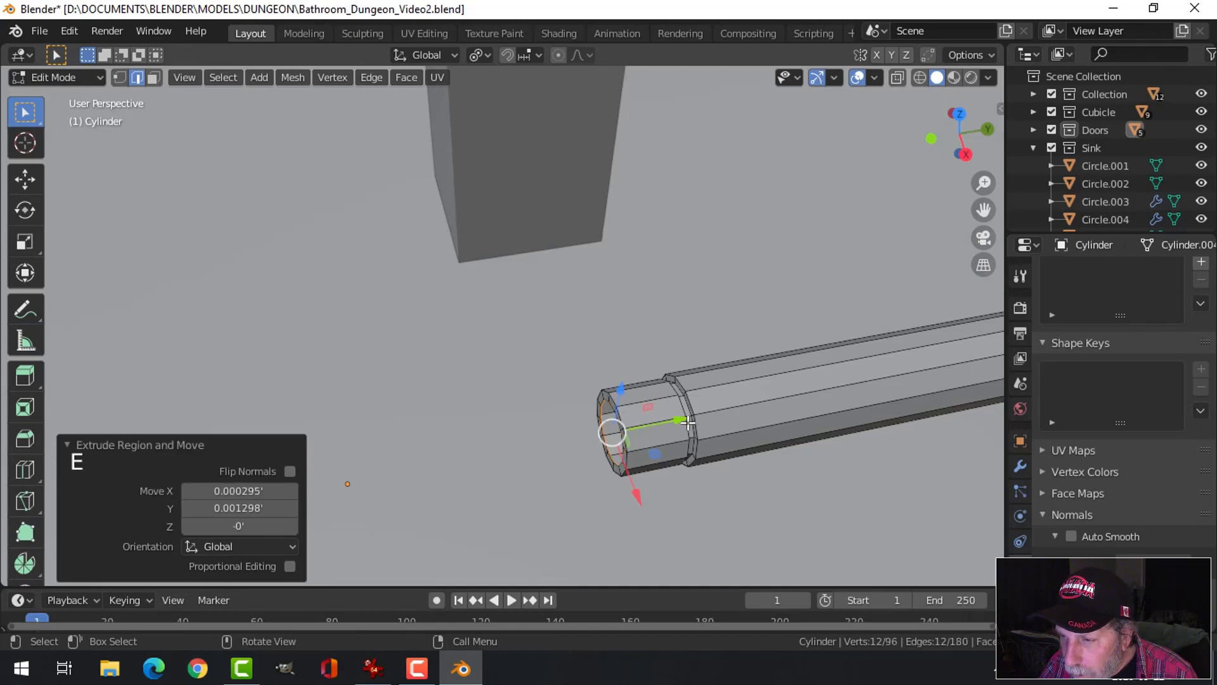
left_click_drag(680, 420, 597, 445)
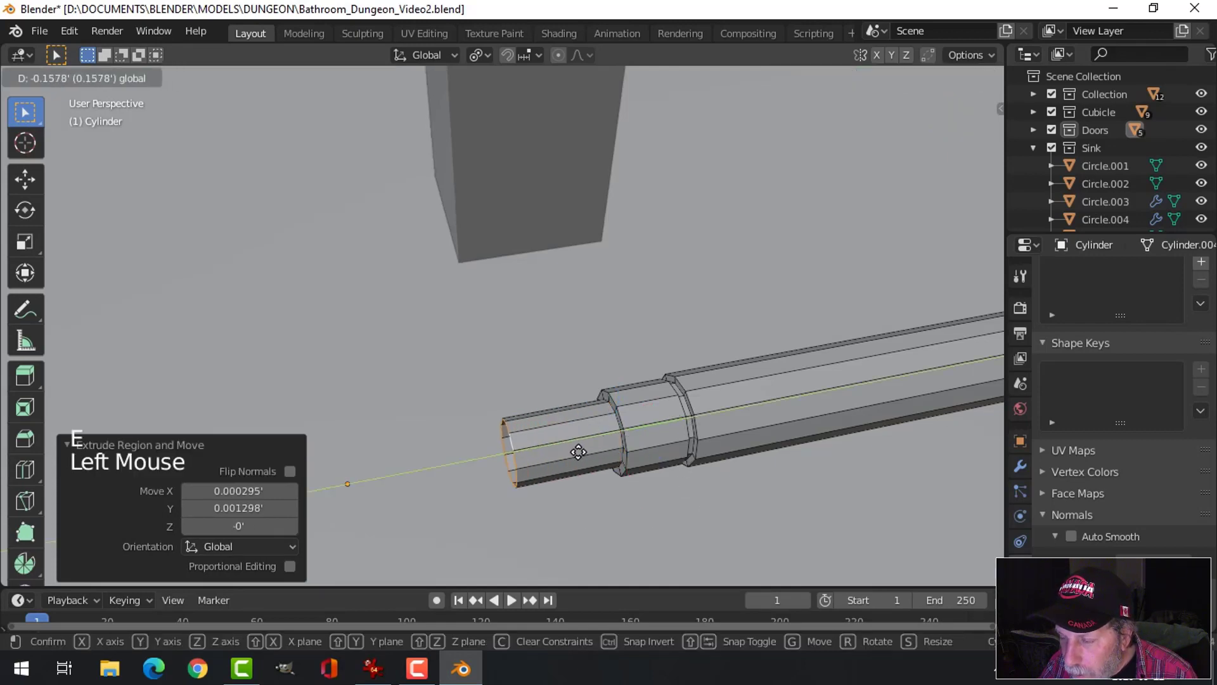
Extrude the tip's end loop and scale it inward to form a rim.
mouse_move(578, 452)
middle_mouse_down()
mouse_move(727, 463)
mouse_move(574, 448)
middle_mouse_up()
key("e")
key("s")
left_click(679, 462)
Lengthen the barrel by moving the edge loop at its wide open end about 0.091' along Y, and return to Object Mode.
key("alt+a")
scroll(744, 467, "down", 3)
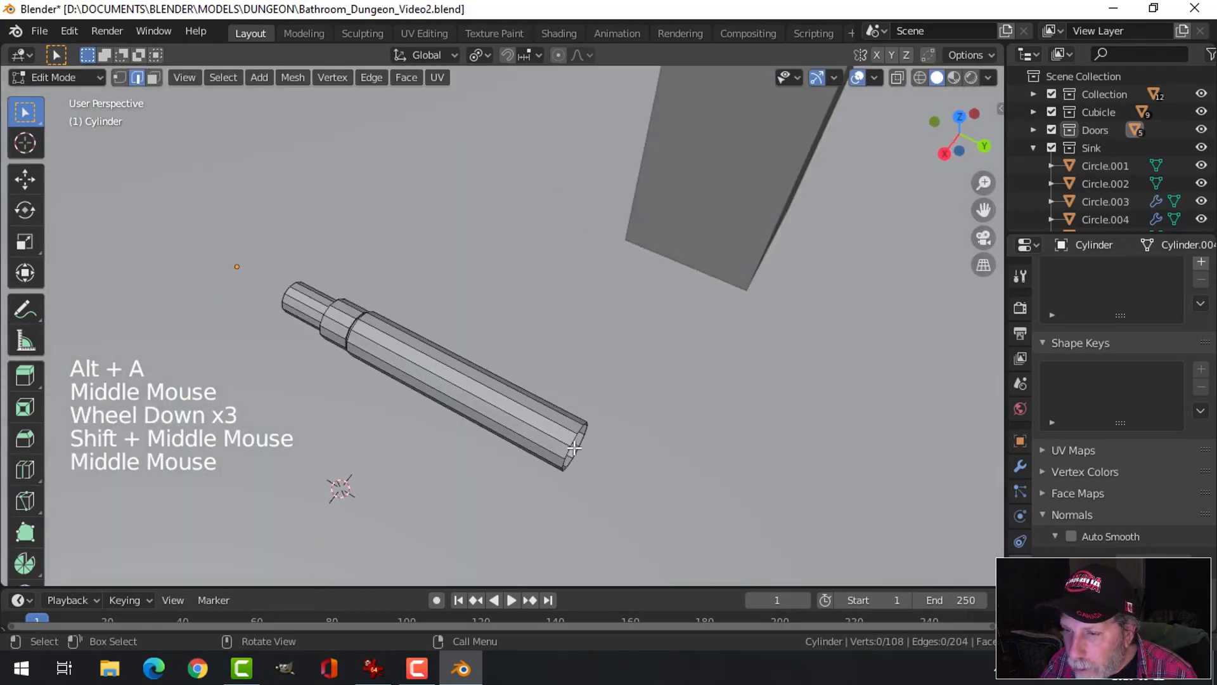
left_click(574, 447, "alt+shift")
left_click_drag(643, 479, 680, 497)
middle_click_drag(680, 498, 627, 462)
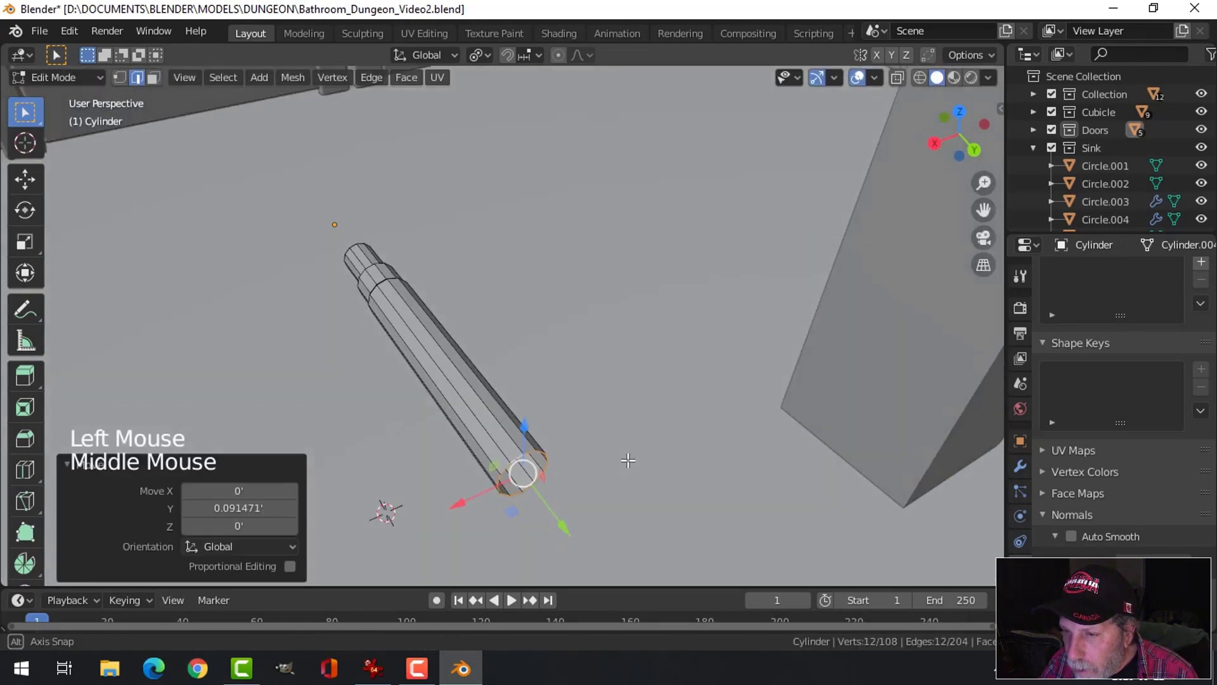
key("alt+a")
key("Tab")
key("alt+a")
Delete the ring of rim faces at the end of the syringe tip.
middle_click_drag(379, 407, 570, 336)
scroll(526, 392, "up", 2)
middle_click_drag(527, 390, 565, 332)
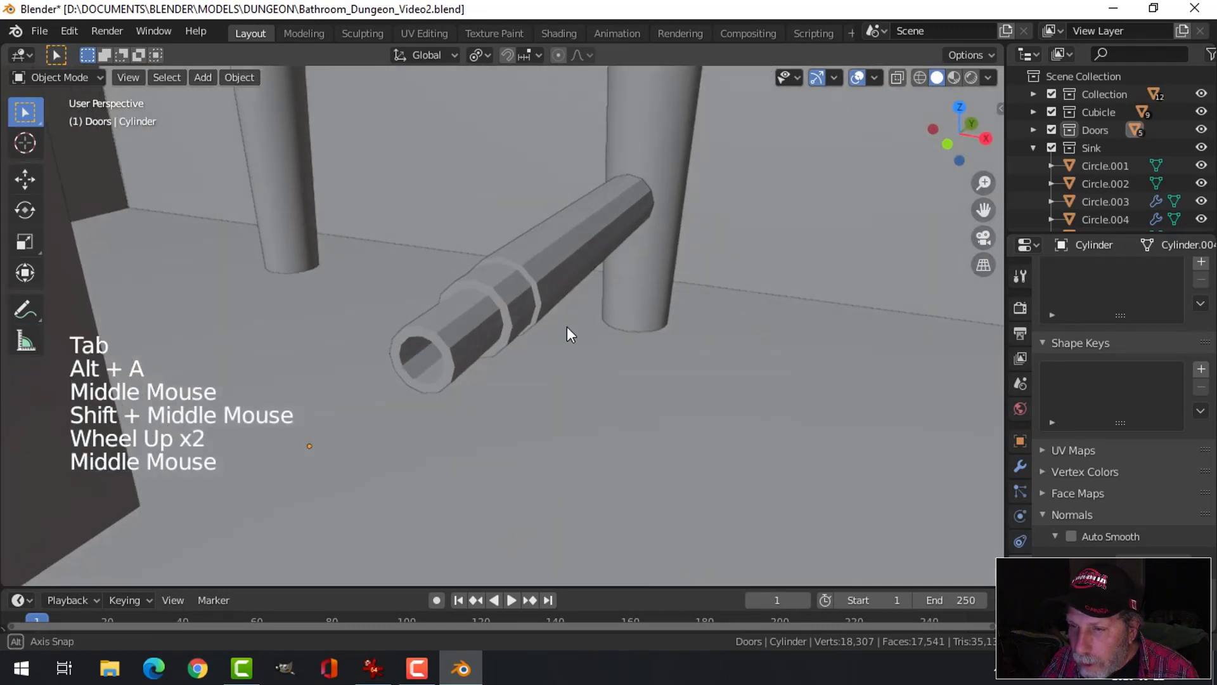
left_click(429, 333)
key("Tab")
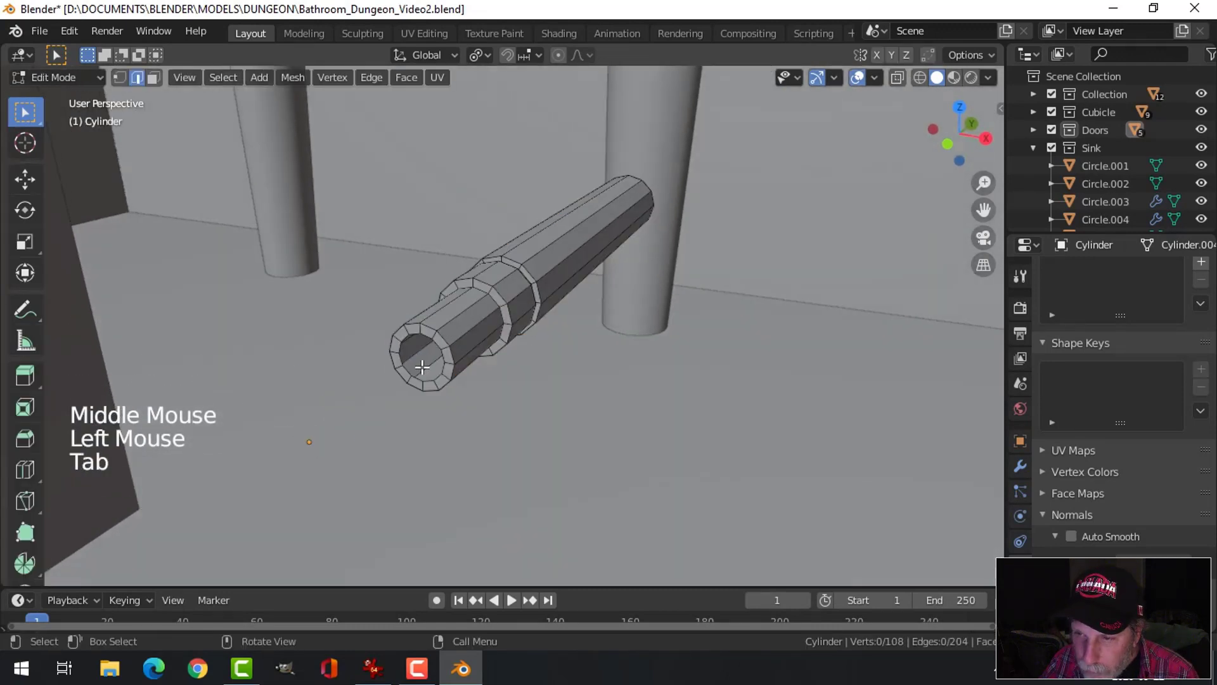
key("3")
left_click(431, 339, "alt+shift")
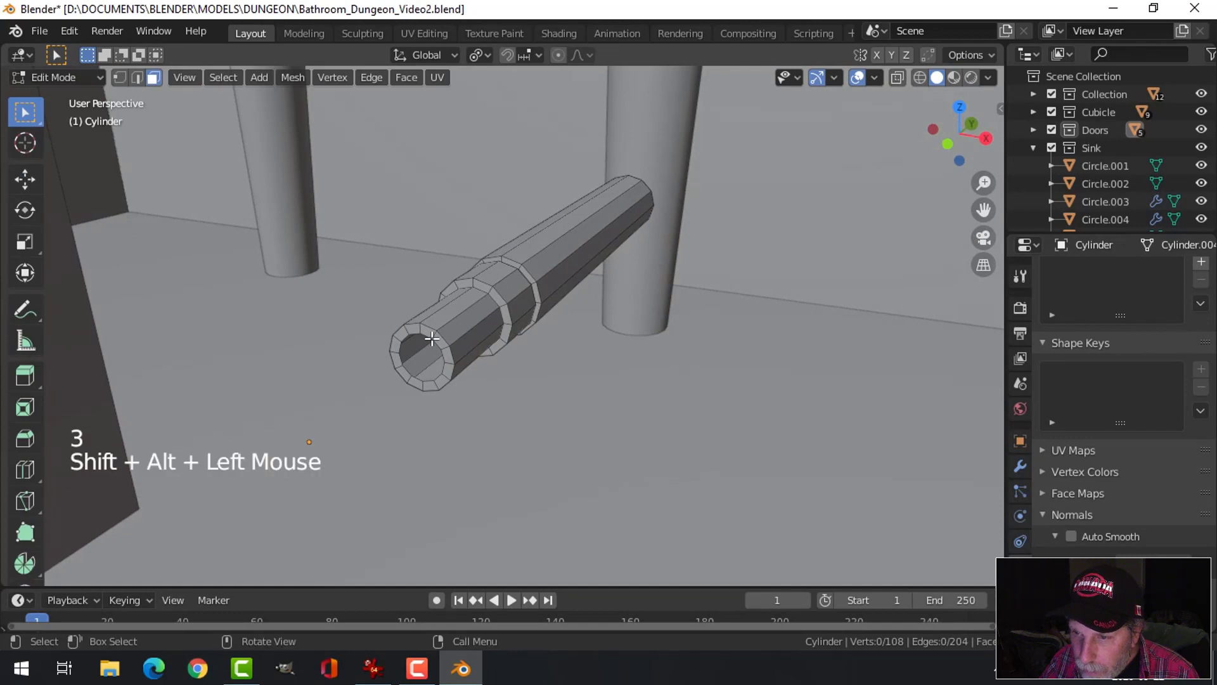
left_click(434, 333, "alt+shift")
key("x")
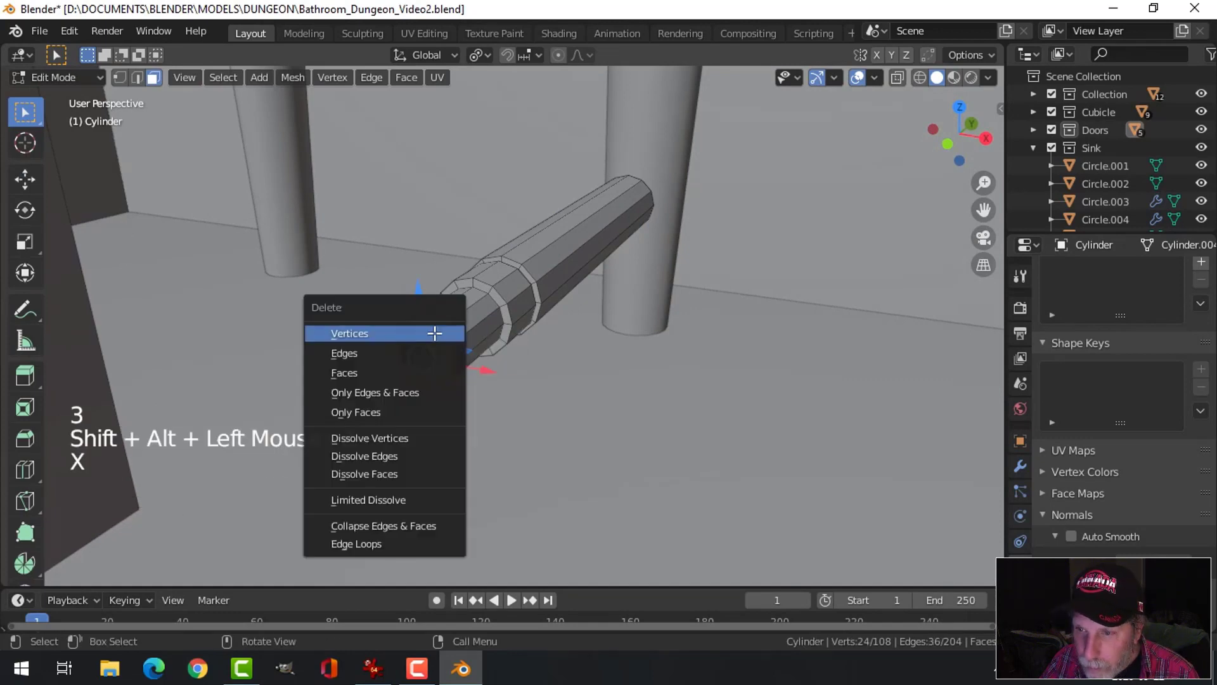
left_click(395, 371)
key("Tab")
Add a Solidify modifier to the syringe body with a thickness of 0.009808'.
middle_click_drag(600, 353, 458, 355)
scroll(486, 384, "down", 3)
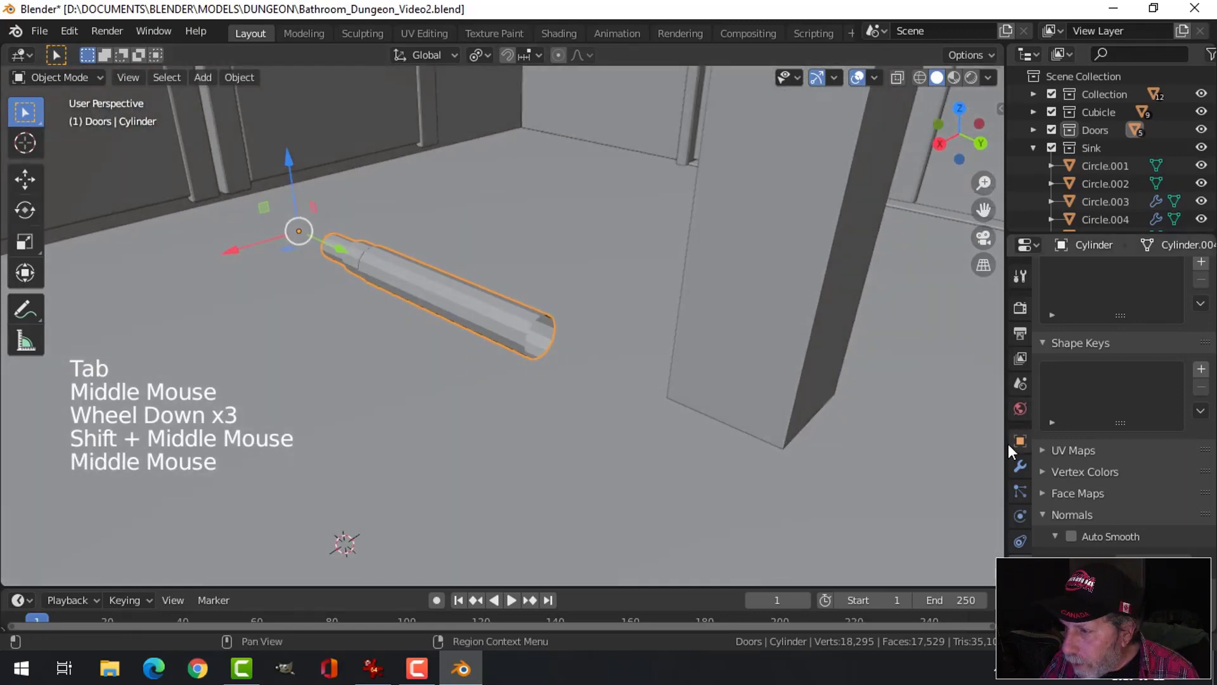
left_click(1019, 467)
left_click(1033, 288)
left_click(1059, 273)
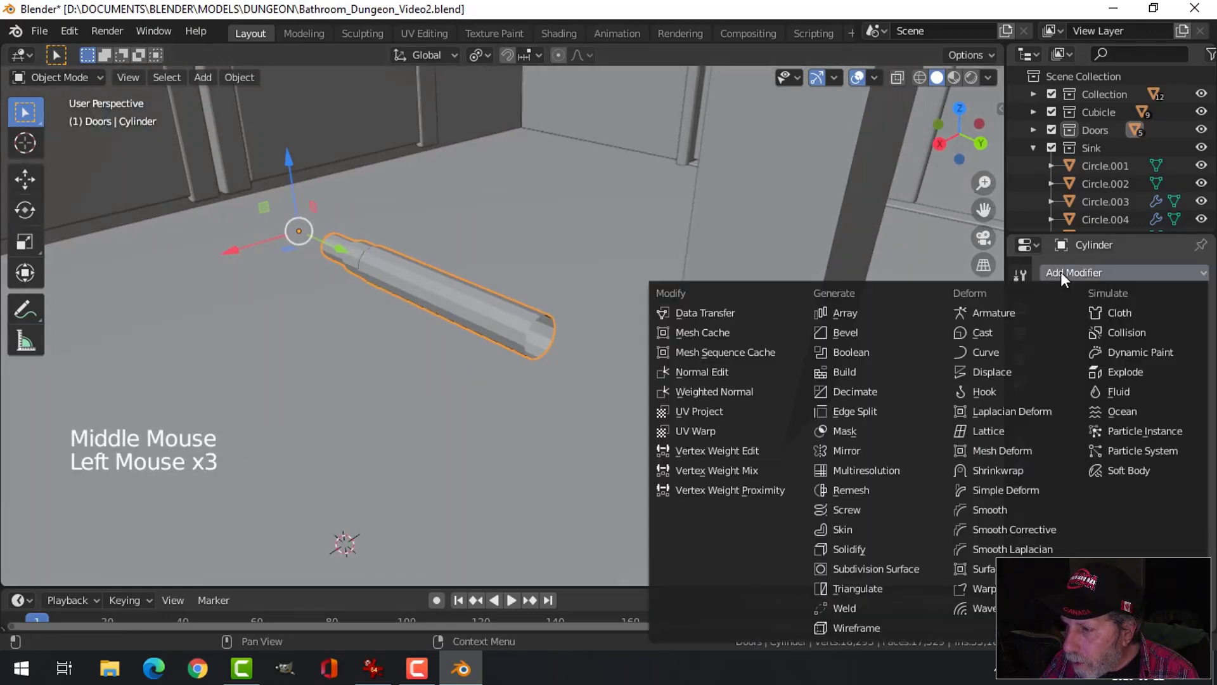
left_click(874, 550)
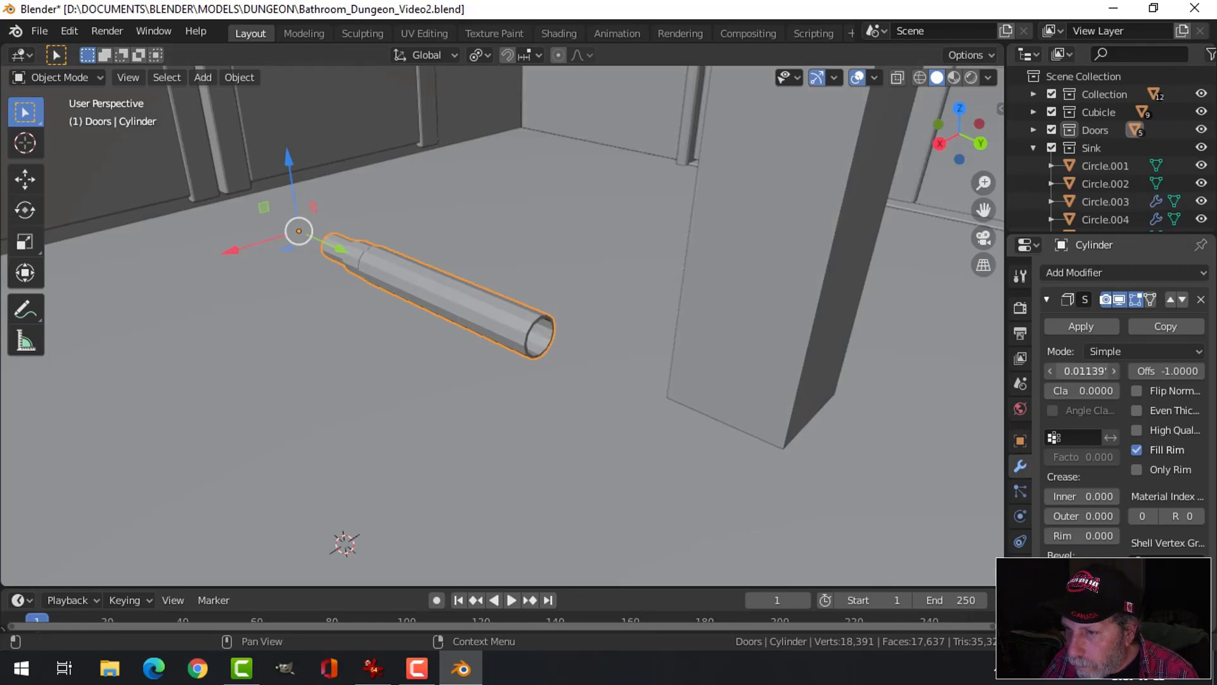
middle_click_drag(777, 298, 454, 322)
key("alt+a")
scroll(579, 351, "down", 2)
scroll(502, 325, "up", 4)
scroll(570, 327, "up", 1)
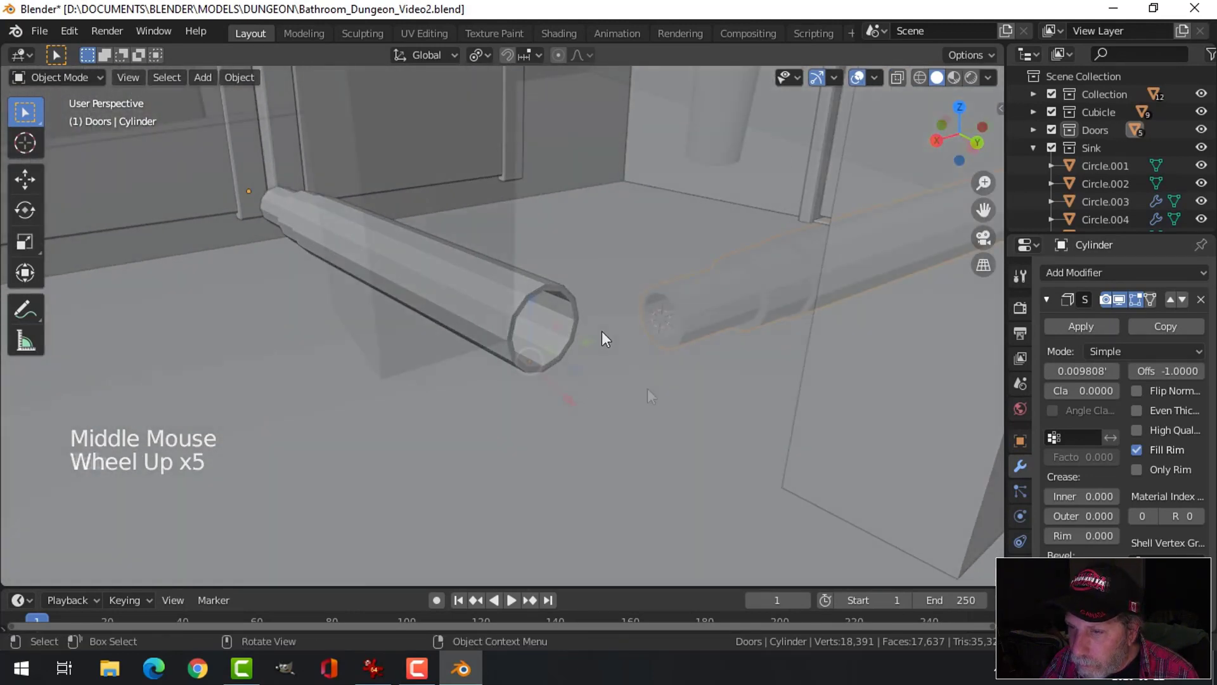
middle_click_drag(602, 331, 624, 359, "shift")
key("Tab")
middle_click_drag(624, 358, 648, 388)
key("shift+a")
mouse_move(648, 393)
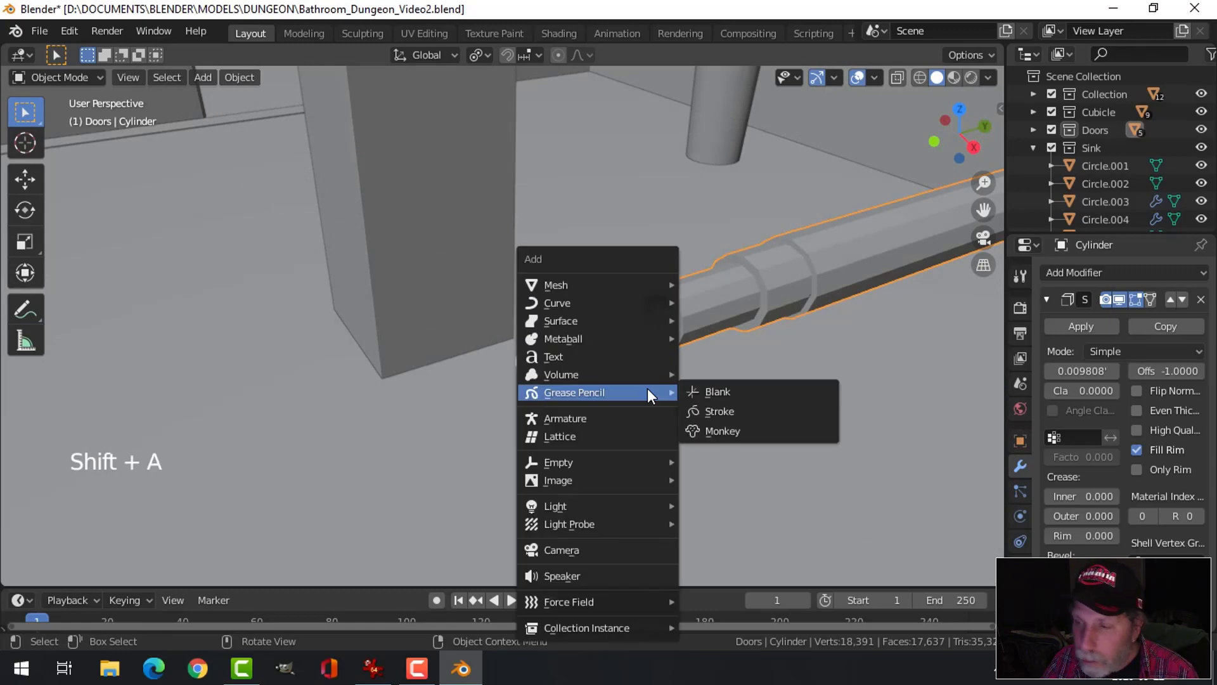
key("Escape")
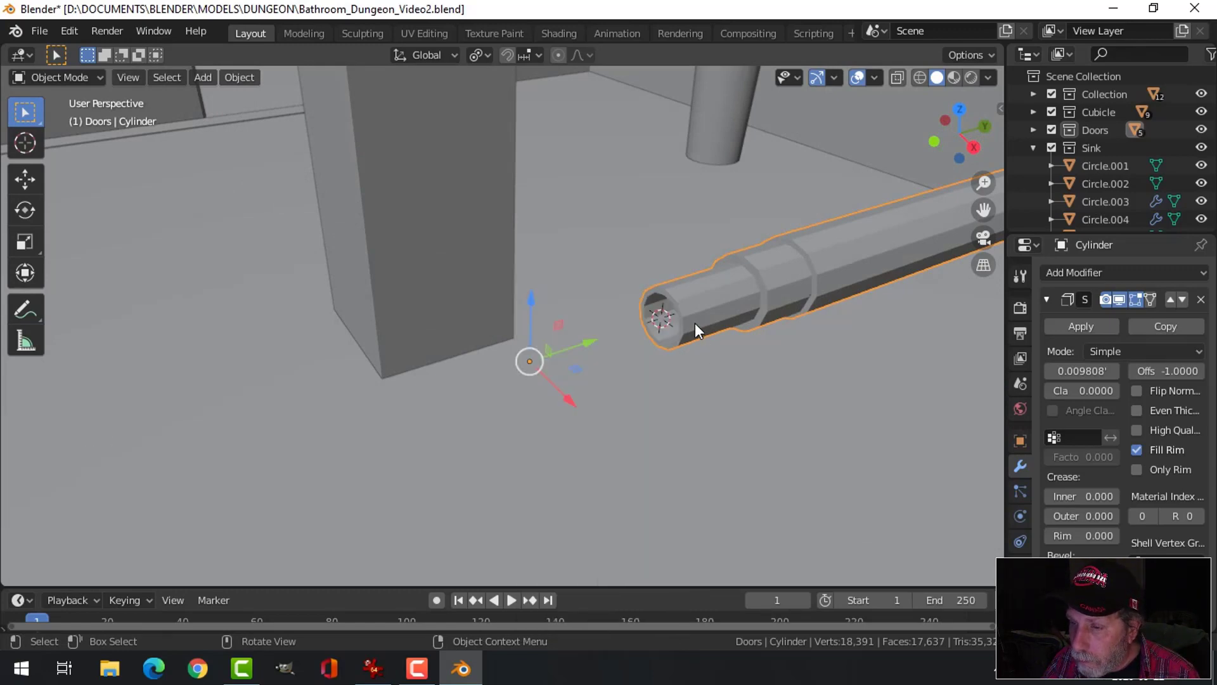
Duplicate the tip's end edge loop, move the copy about -0.11' along Y and separate it into its own object.
key("Tab")
left_click(672, 339, "alt+shift")
scroll(683, 353, "down", 2)
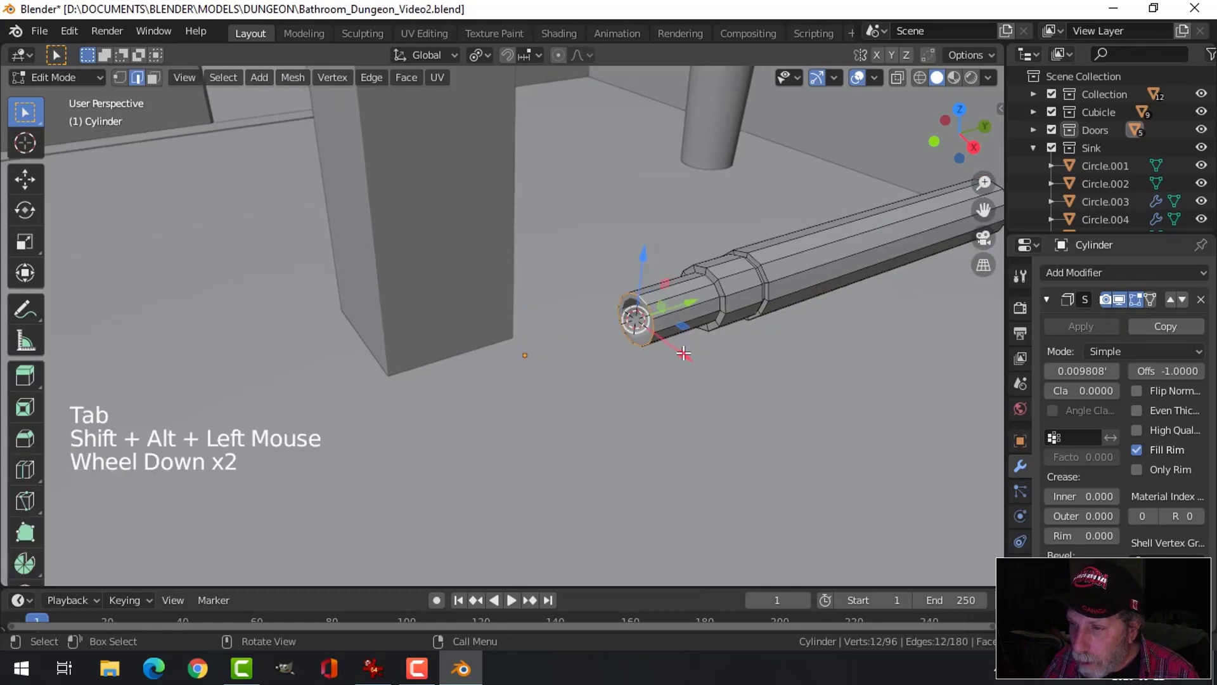
middle_click_drag(684, 353, 719, 330)
key("shift+d")
left_click(720, 333)
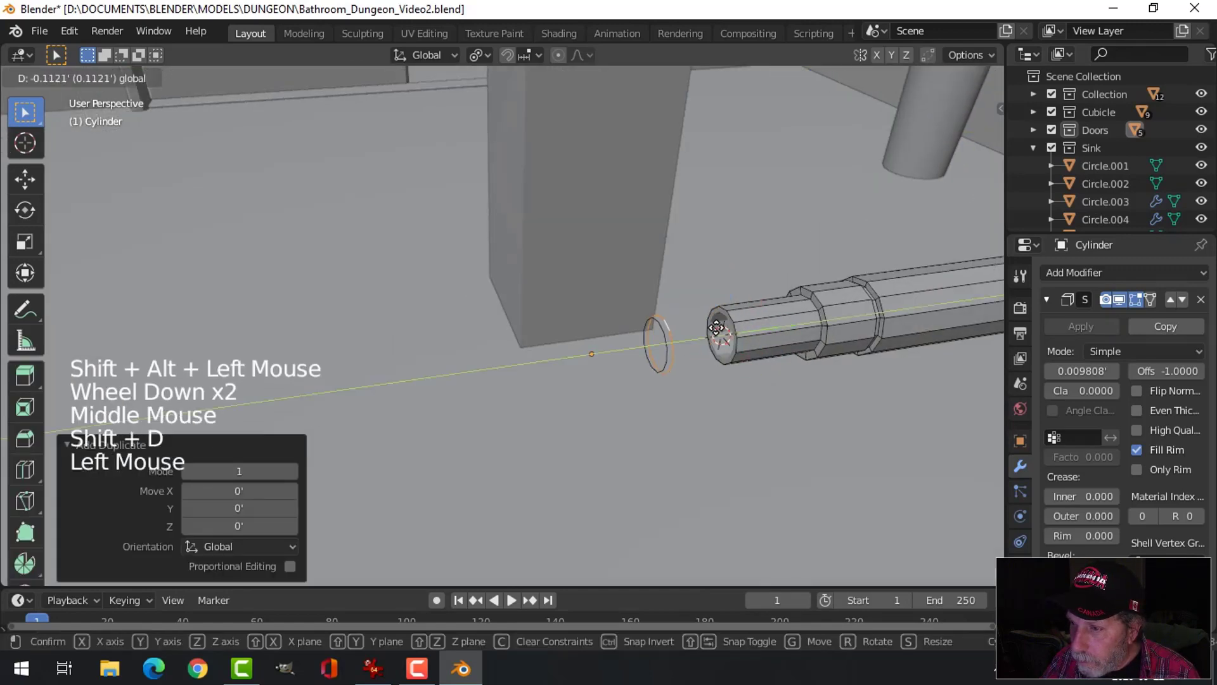
key("p")
left_click(717, 326)
key("Tab")
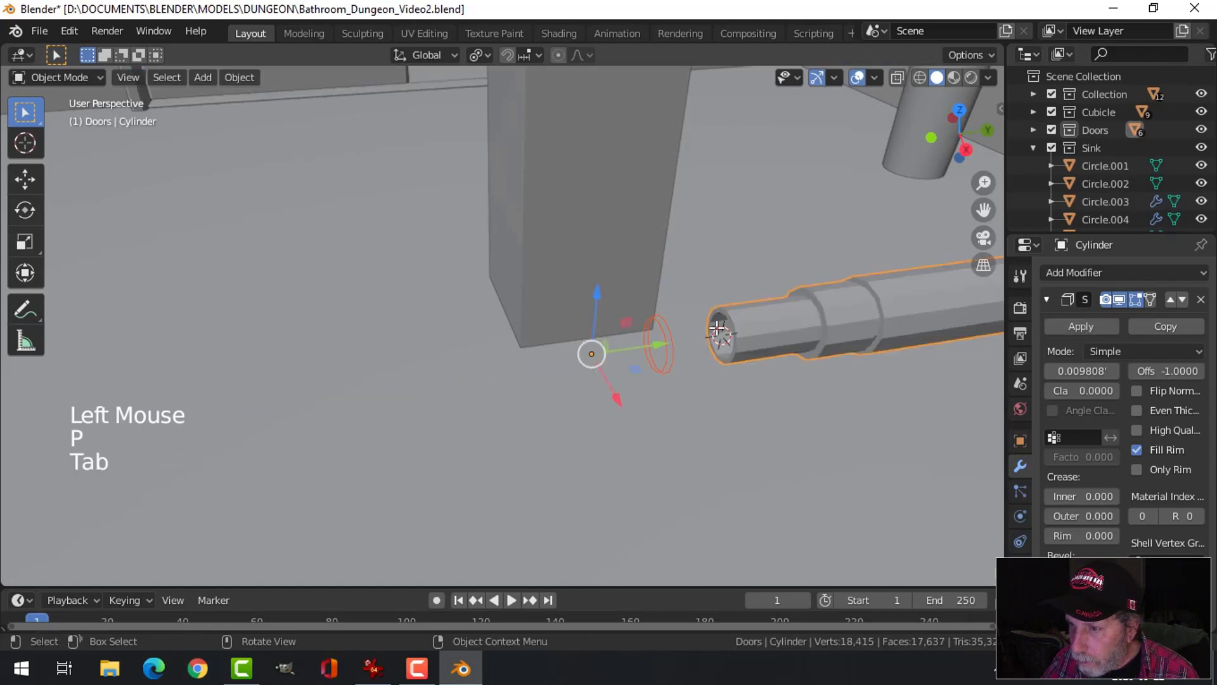
Remove the Solidify modifier from the separated ring and move its mesh about 0.110' along Y to the tip's opening.
left_click(668, 333)
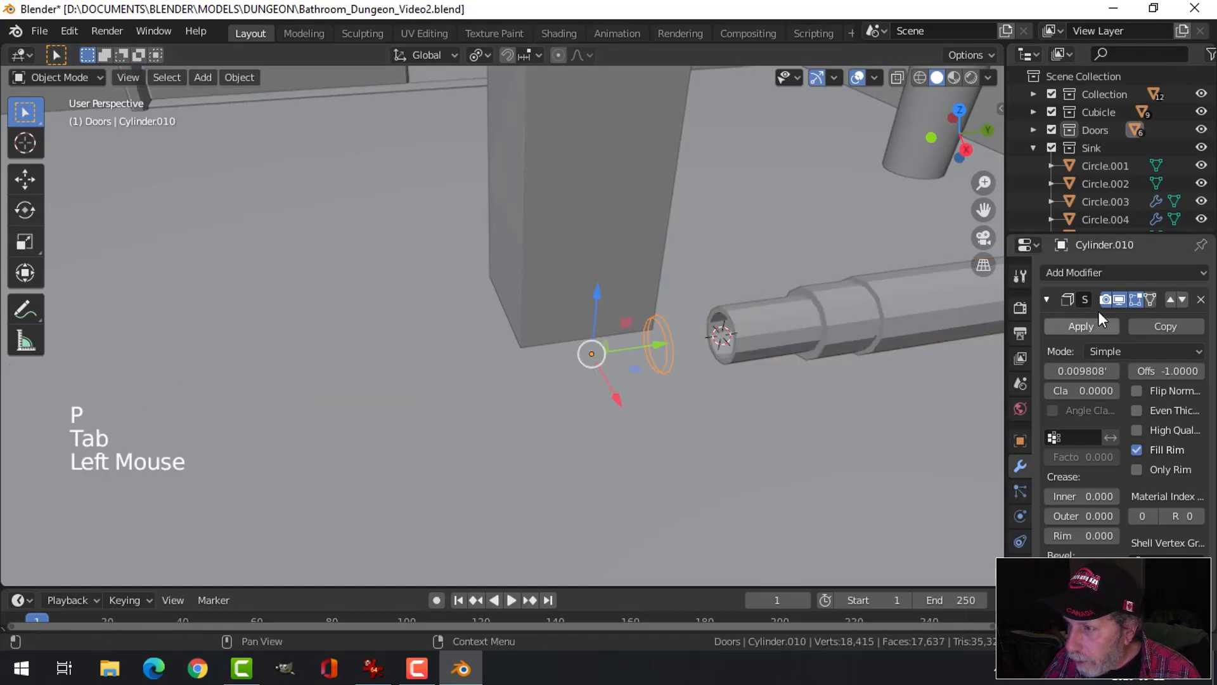
left_click(1201, 301)
key("Tab")
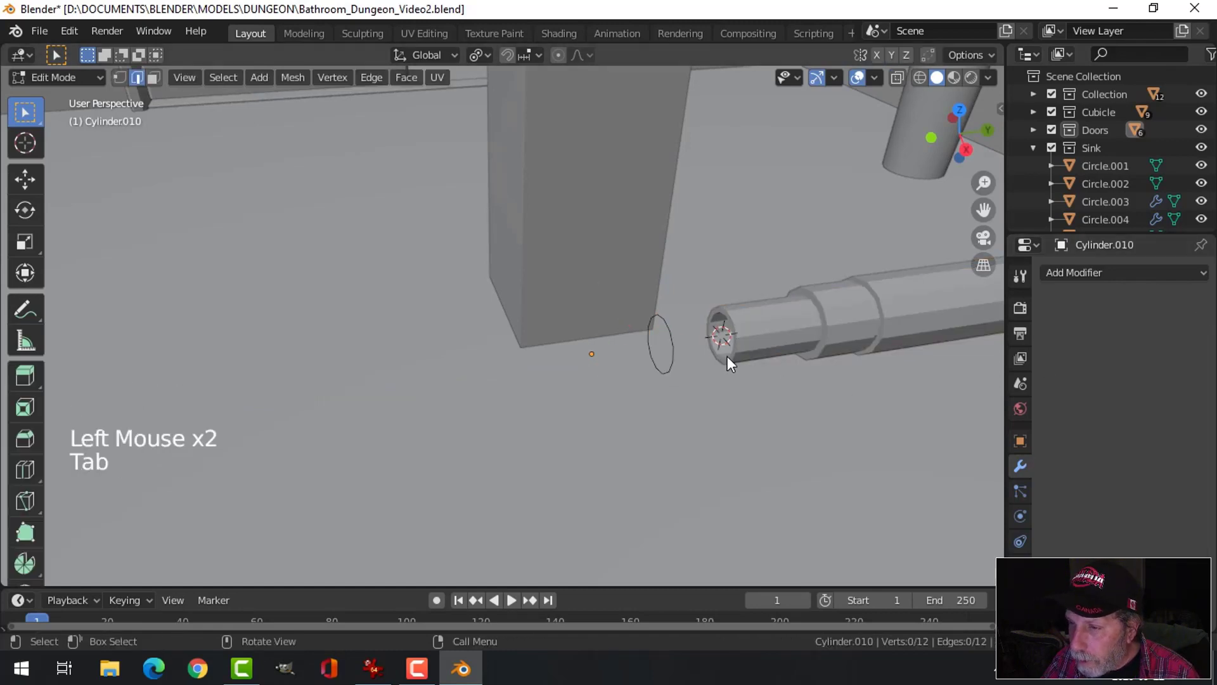
key("a")
middle_click_drag(728, 355, 797, 353)
left_click_drag(784, 350, 860, 352)
Scale the ring down to 0.745 and again to 0.669 inside the tip's opening.
key("s")
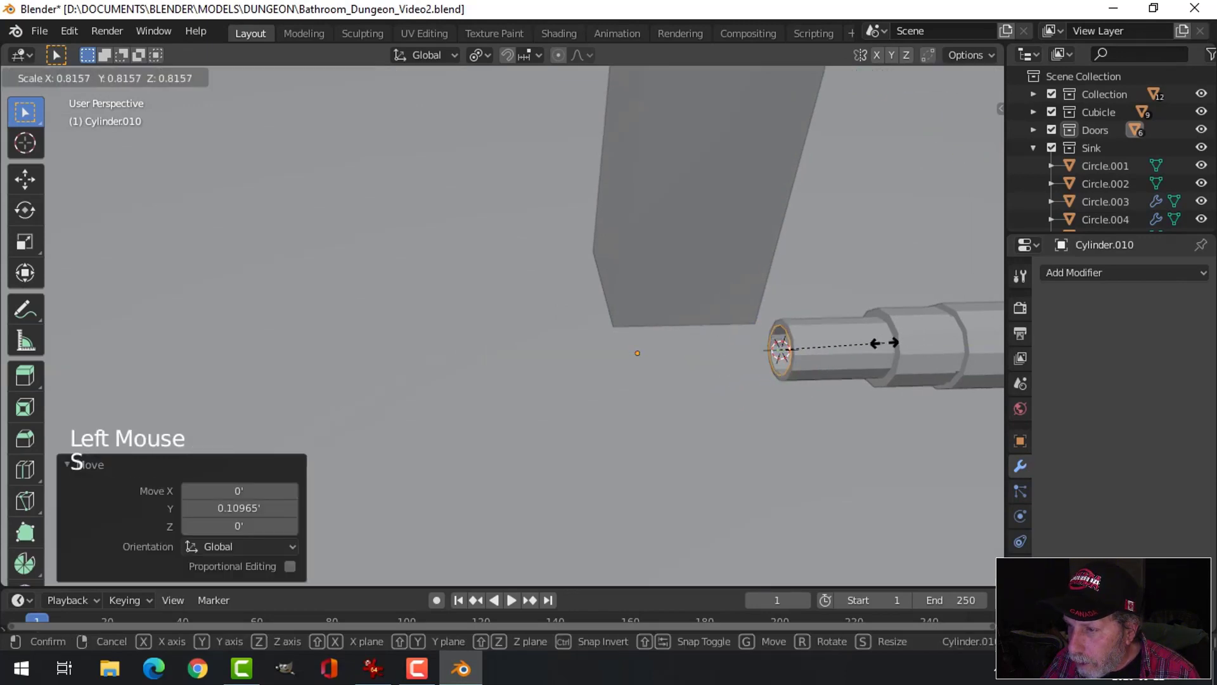
left_click(885, 344)
middle_click_drag(884, 344, 824, 374)
scroll(846, 384, "down", 3)
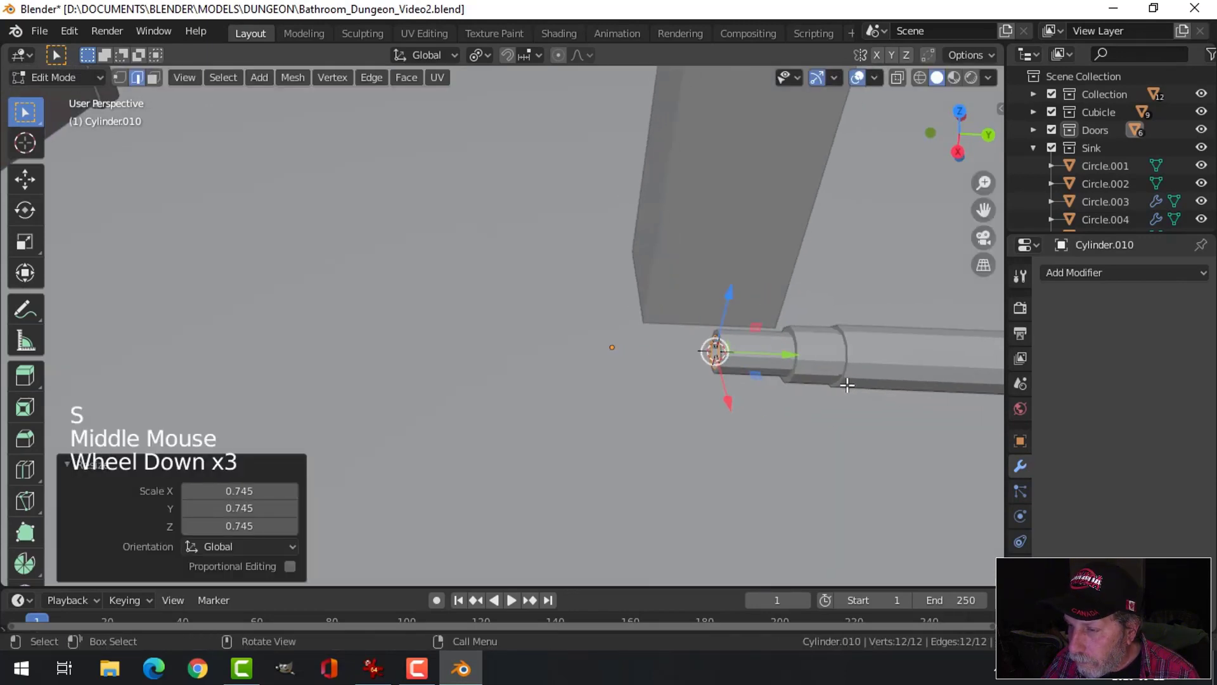
key("s")
key("Escape")
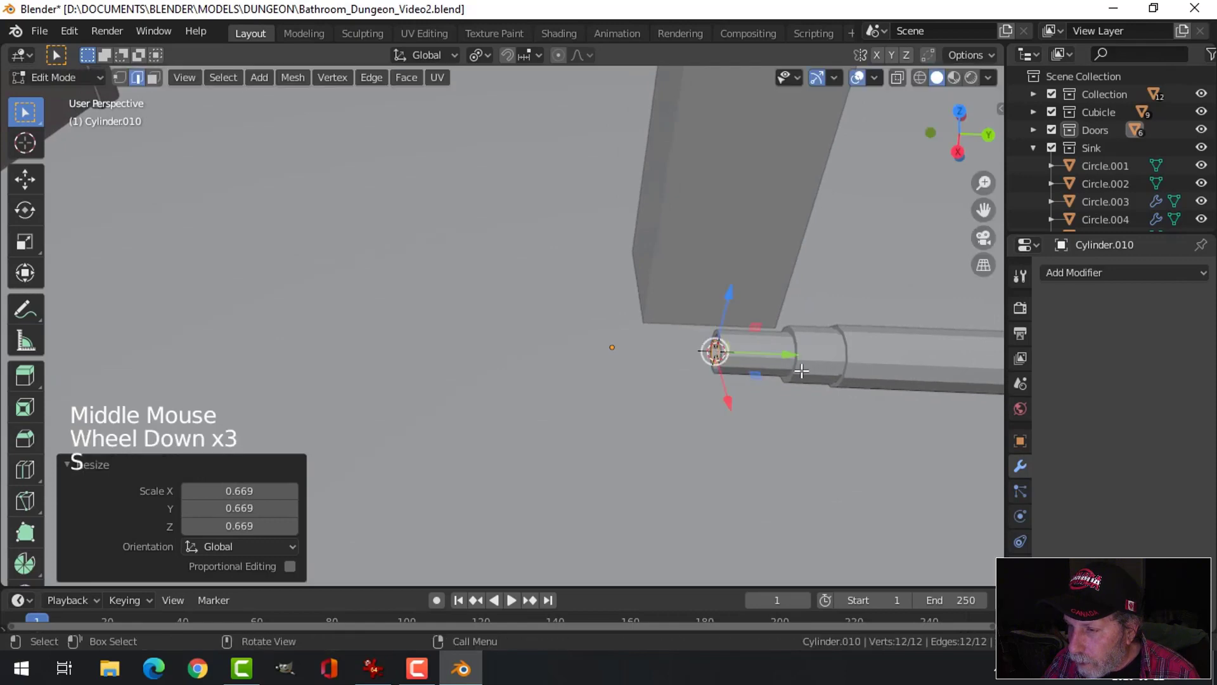
Scale the needle ring down by a further 0.752 inside the tip's opening.
scroll(806, 361, "up", 3)
key("s")
left_click(857, 385)
scroll(857, 385, "down", 3)
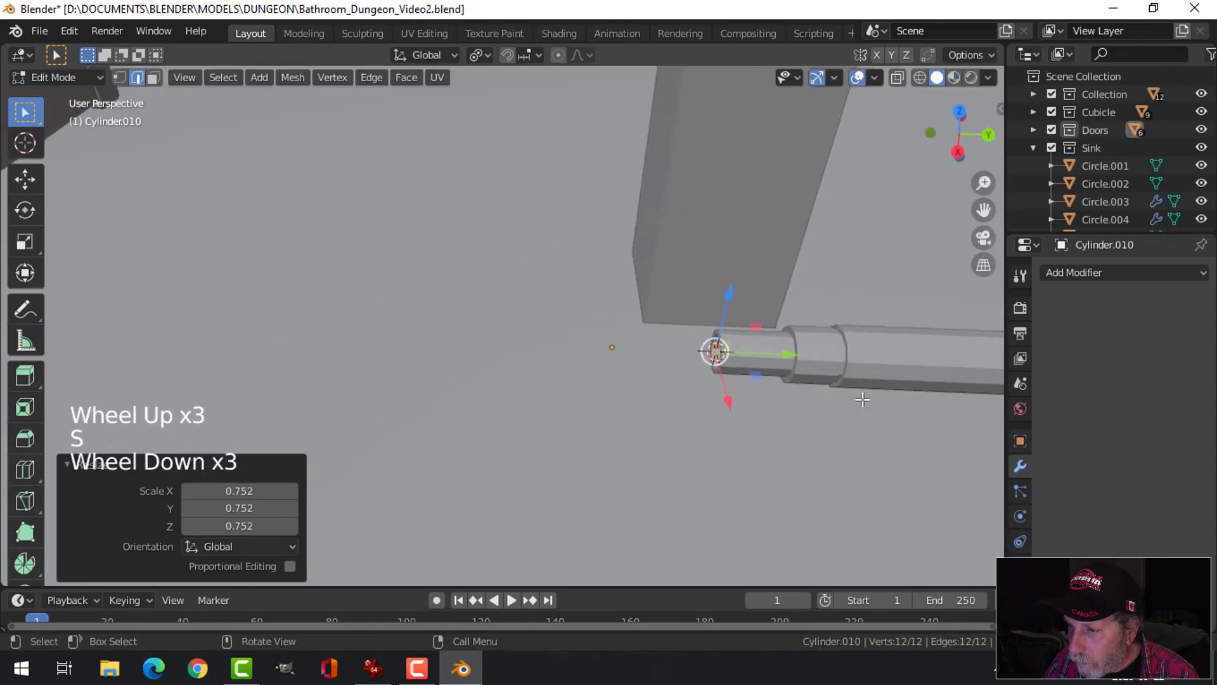
Extrude the ring about -0.49' along Y, away from the barrel, to form the needle shaft.
middle_click_drag(848, 400, 848, 400)
scroll(795, 413, "down", 5)
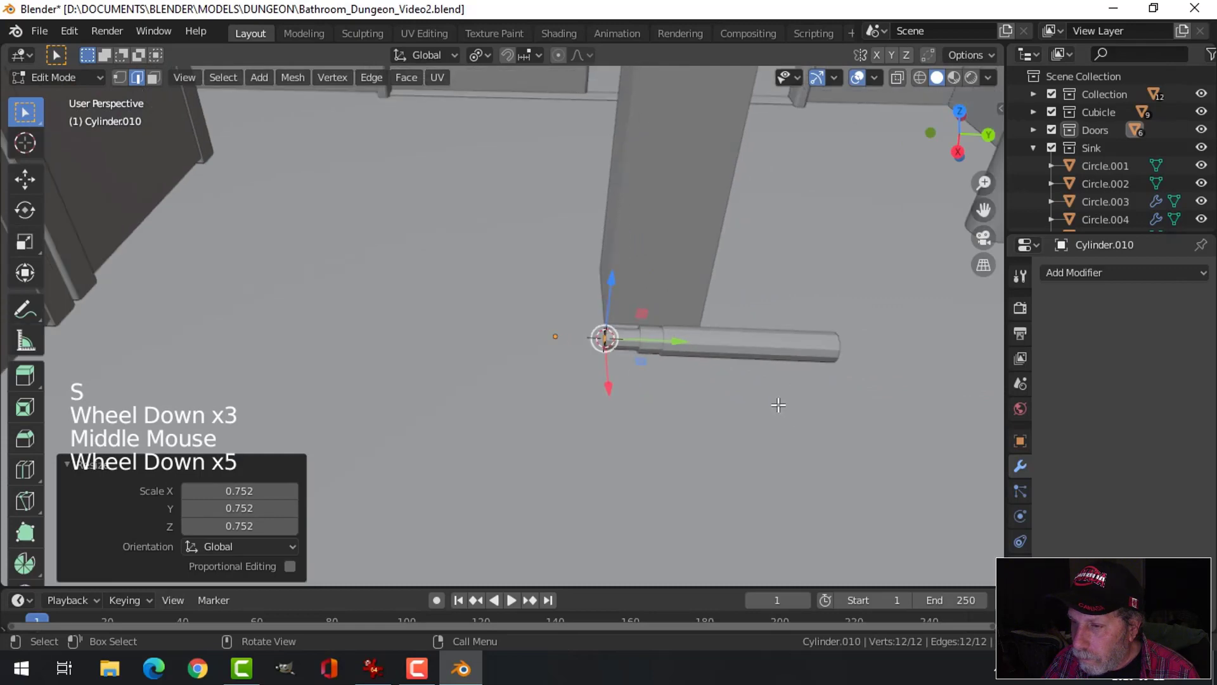
key("e")
left_click_drag(679, 342, 667, 344)
left_click_drag(572, 345, 572, 345)
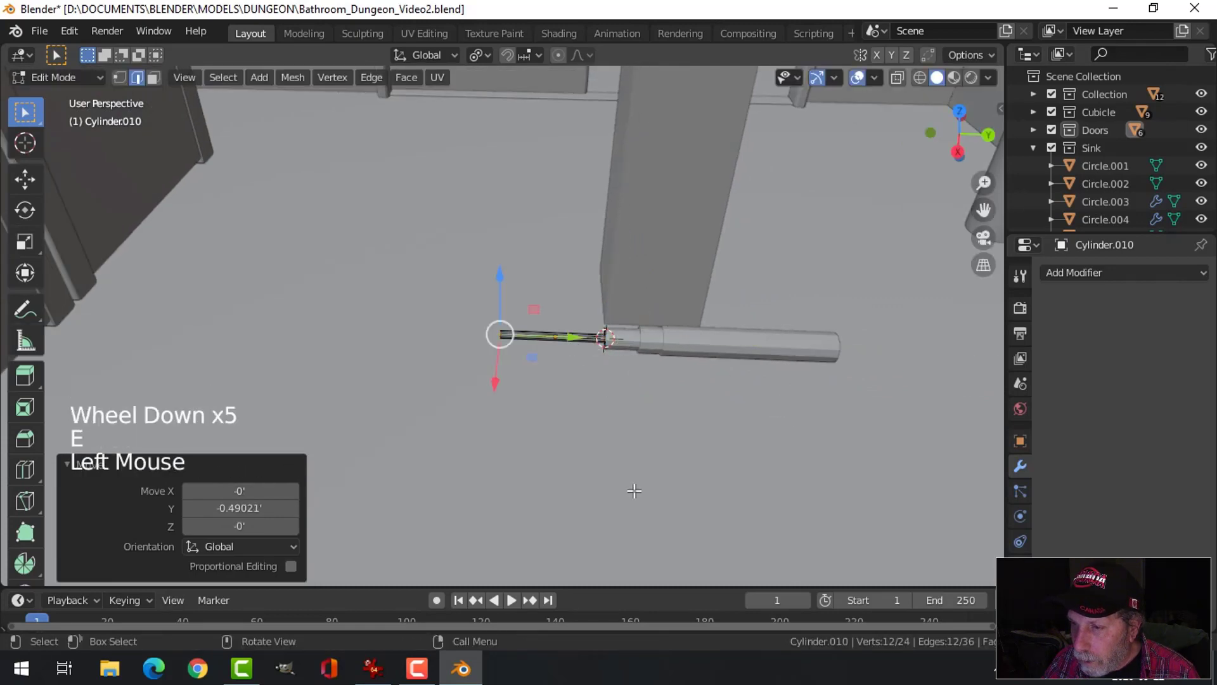
Check the syringe reference photo in IrfanView, return to Blender and taper the needle by scaling its far end to 0.341.
left_click(374, 668)
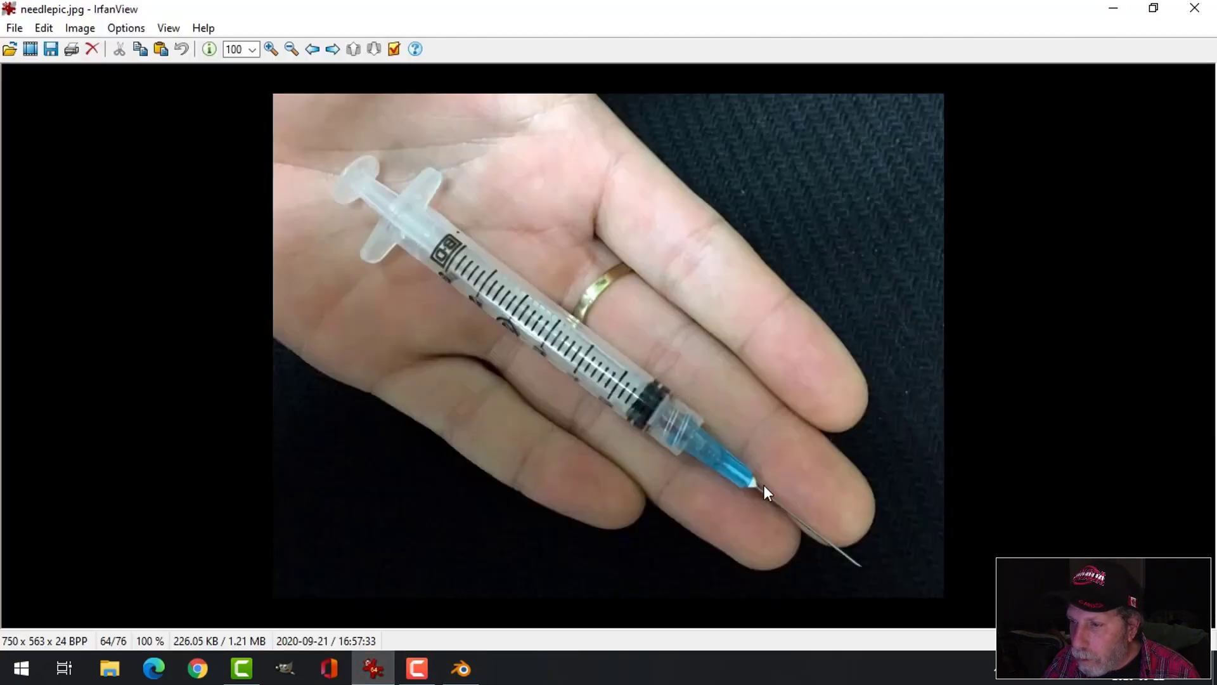
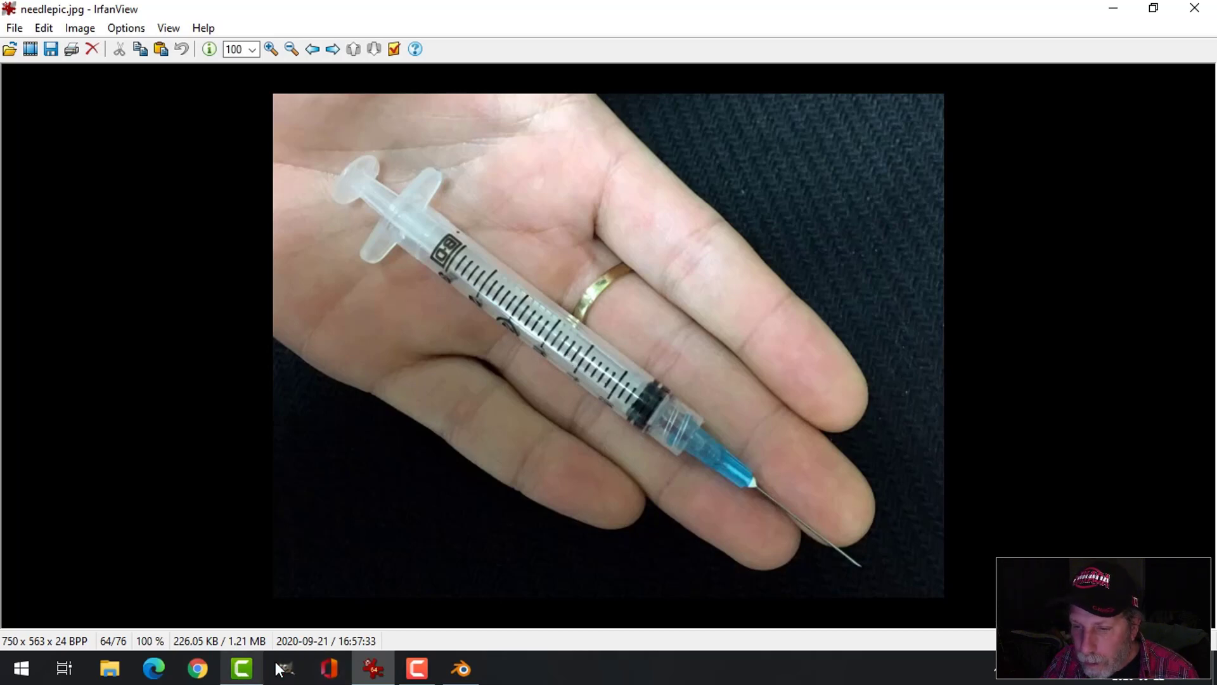
left_click(454, 666)
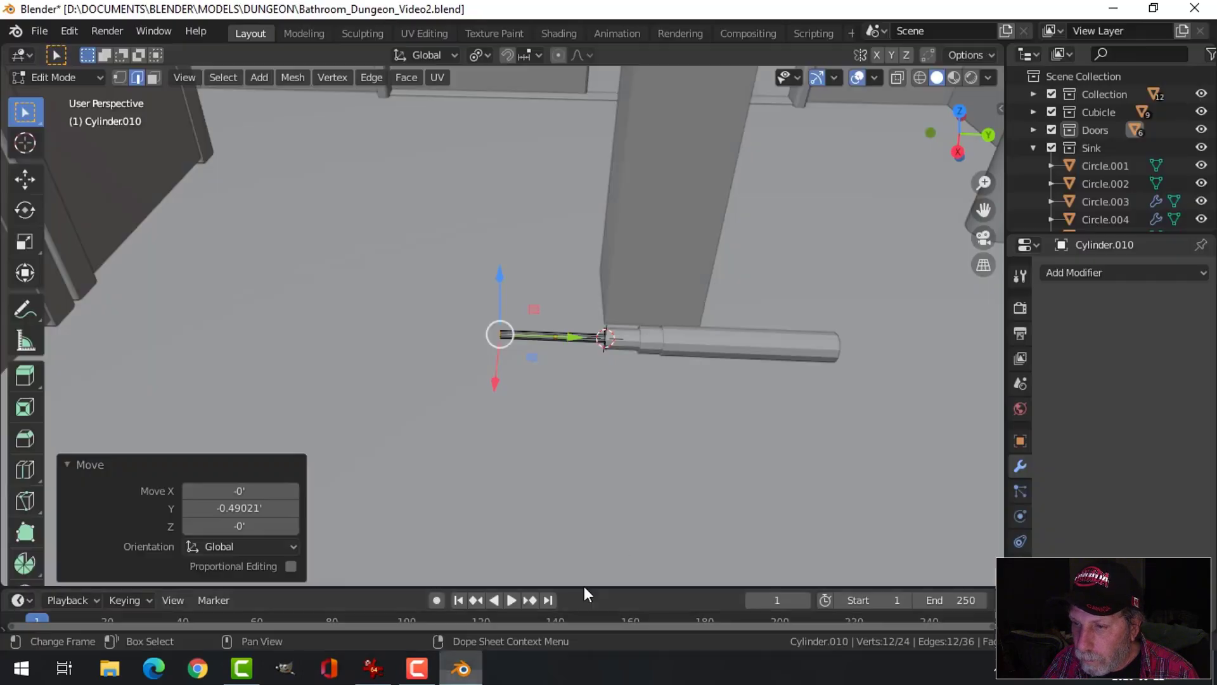
scroll(644, 465, "down", 2)
scroll(624, 382, "up", 3)
mouse_move(622, 380)
middle_mouse_down()
mouse_move(603, 380)
mouse_move(613, 361)
mouse_move(618, 380)
middle_mouse_up()
scroll(557, 378, "up", 6)
key("s")
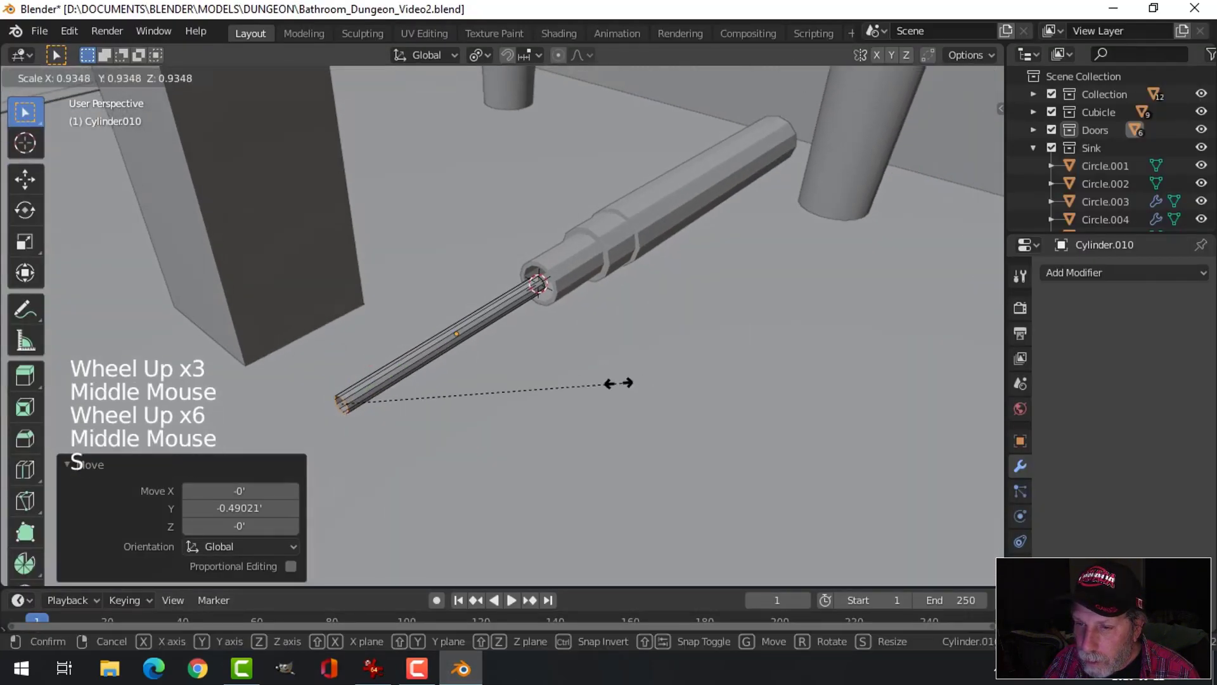
left_click(443, 399)
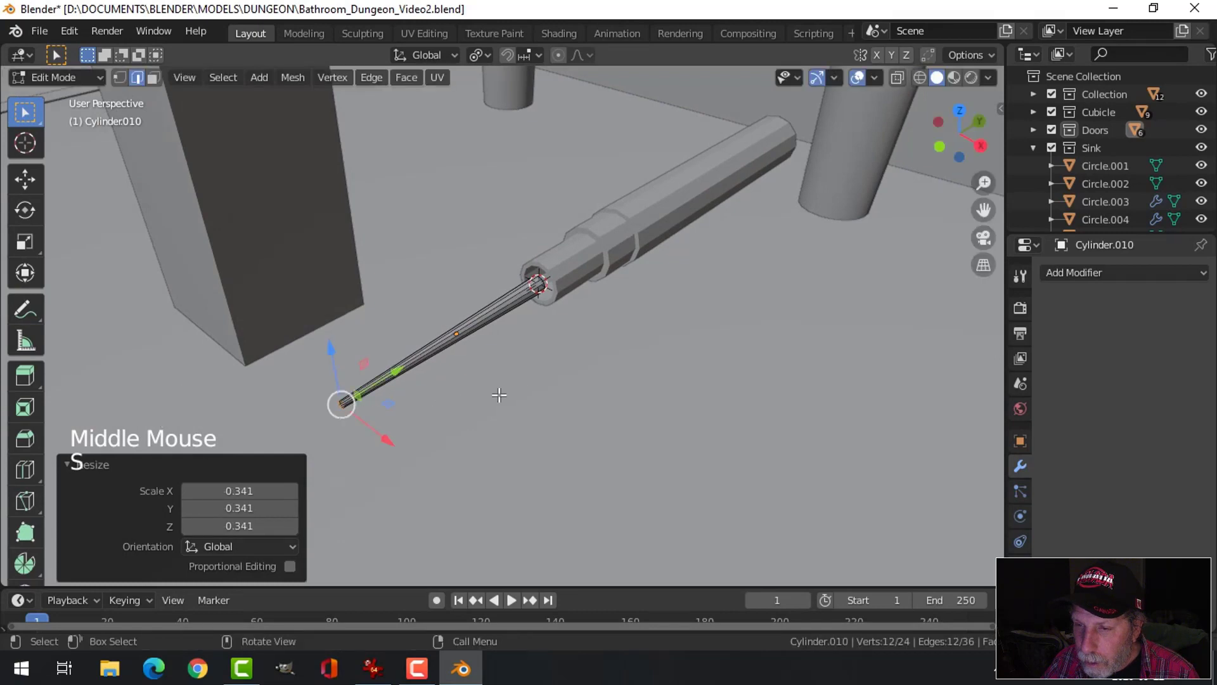
Return to Object Mode, shade the needle smooth and deselect it.
key("alt+a")
key("Tab")
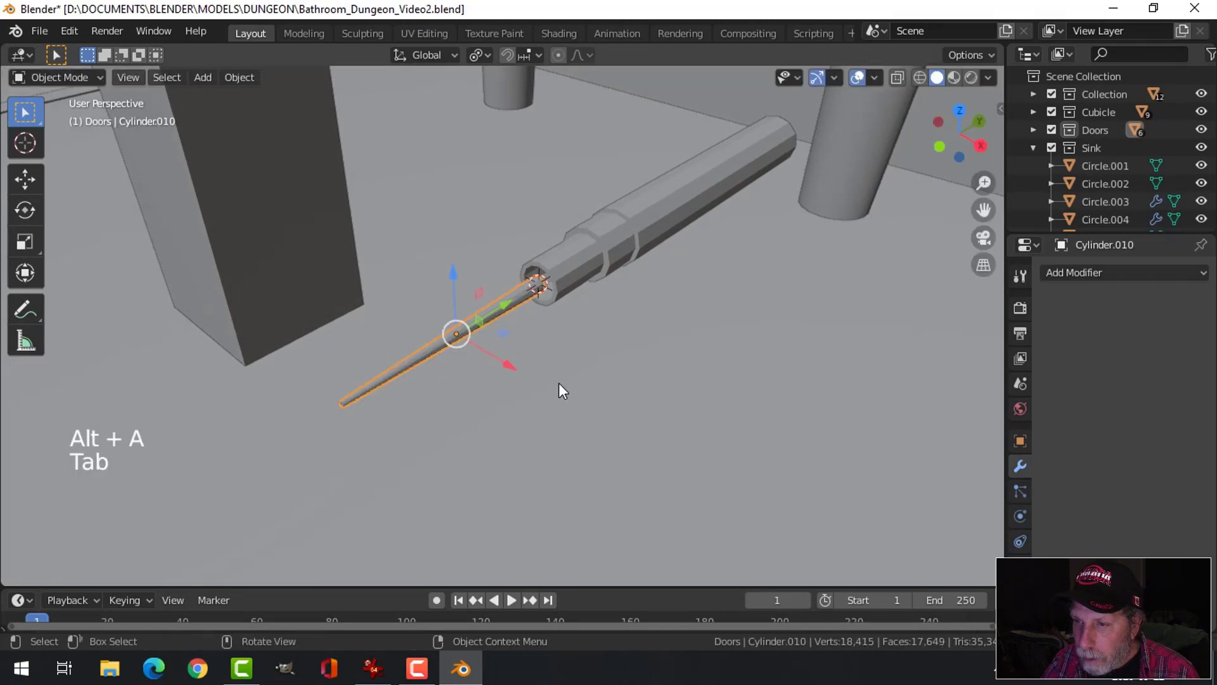
right_click(521, 290)
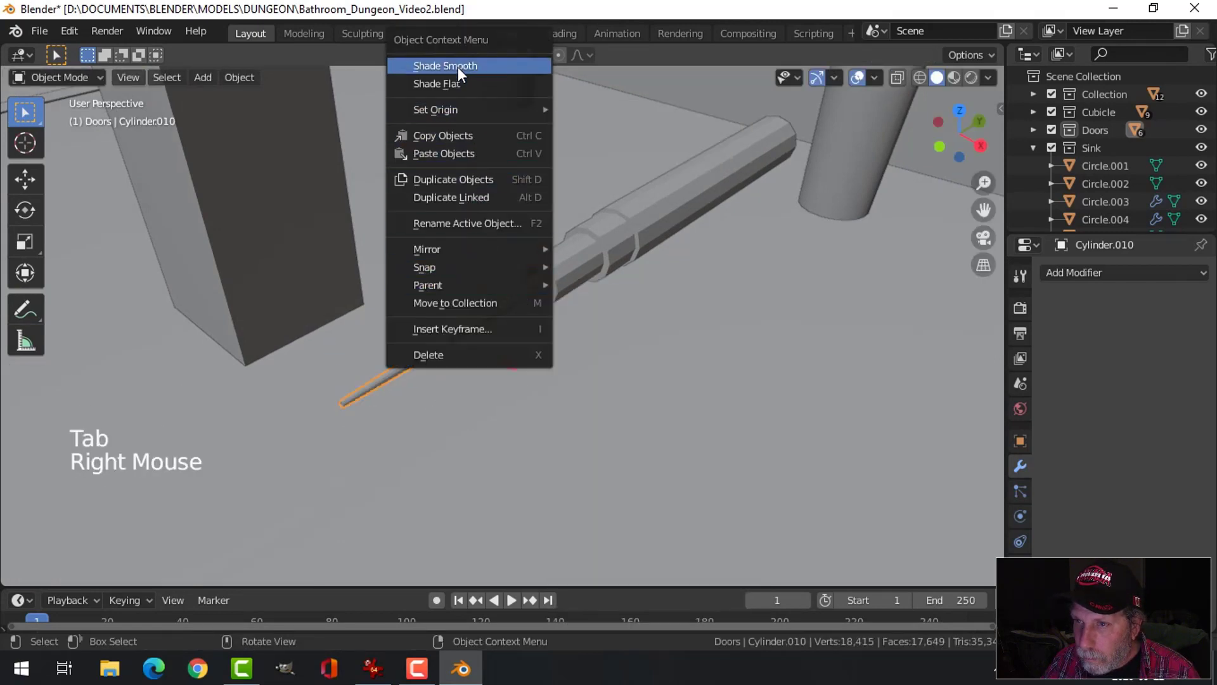
left_click(457, 66)
key("alt+a")
scroll(647, 359, "down", 7)
middle_click_drag(654, 364, 530, 366)
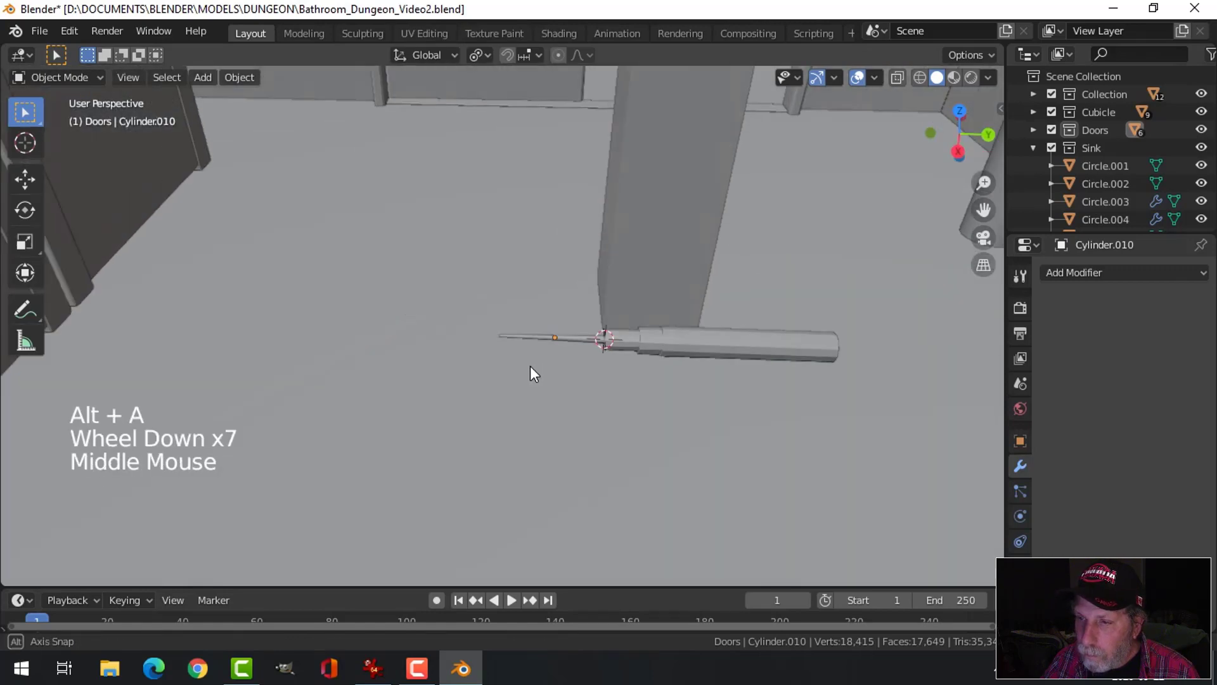
scroll(545, 385, "down", 7)
scroll(546, 381, "up", 14)
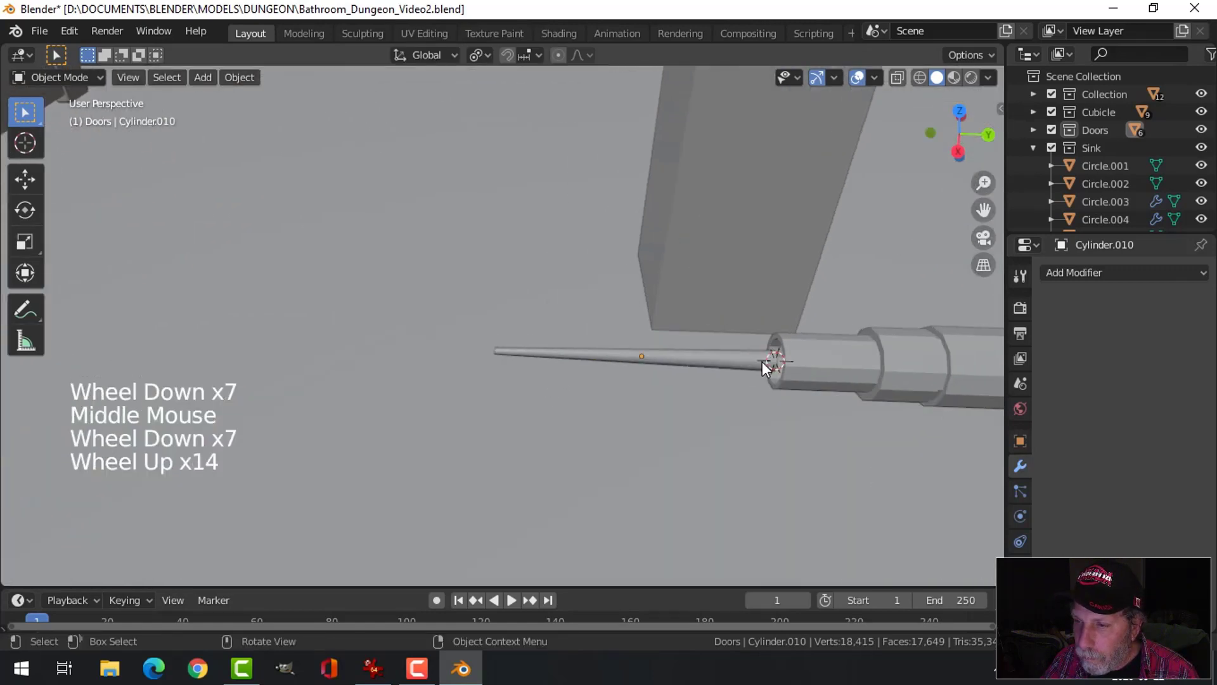
Duplicate the edge loop at the needle's wide end in place and scale the copy up to 1.750.
middle_click_drag(762, 362, 545, 349, "shift")
scroll(682, 348, "up", 4)
middle_click_drag(682, 348, 634, 357, "shift")
middle_click_drag(634, 356, 527, 375)
scroll(606, 360, "up", 3)
left_click(549, 336)
key("Tab")
key("alt+a")
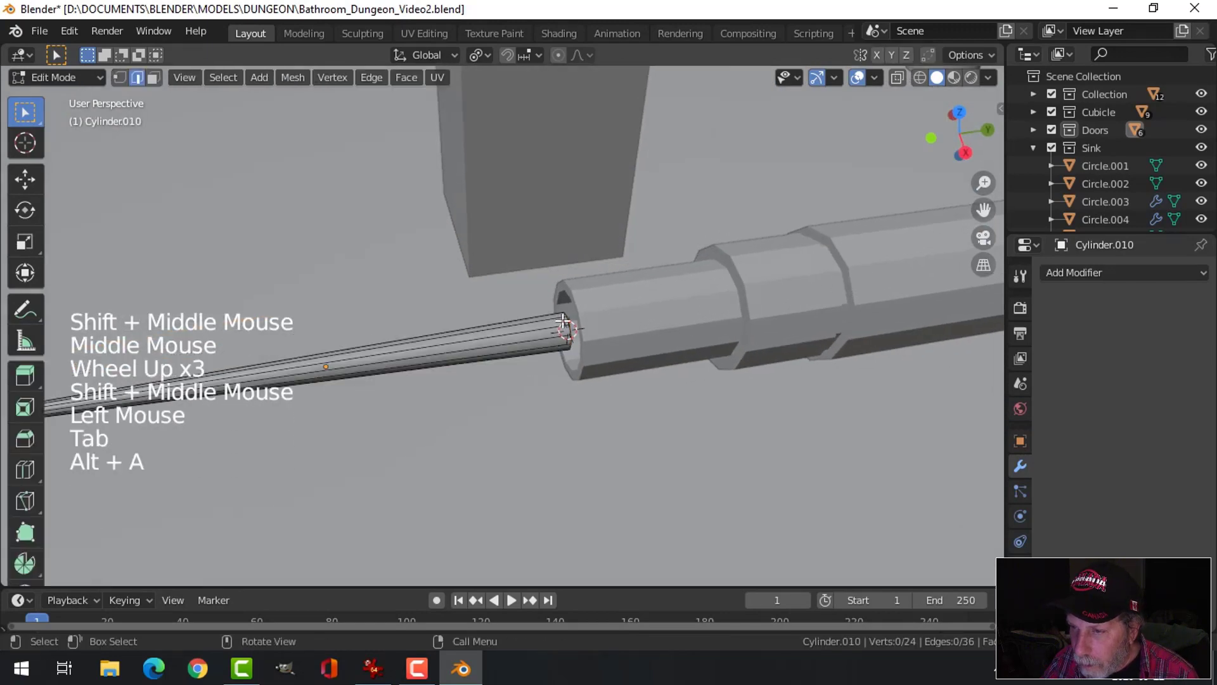
left_click(564, 323, "alt+shift")
middle_click_drag(565, 328, 531, 350)
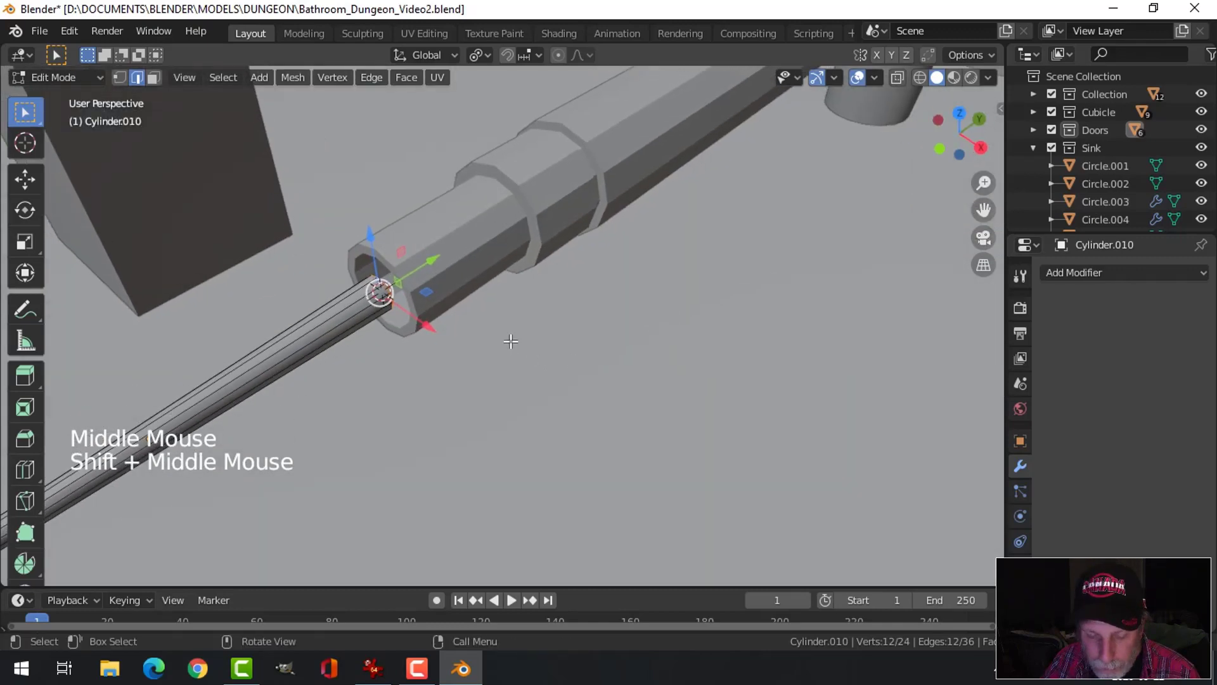
key("shift+d")
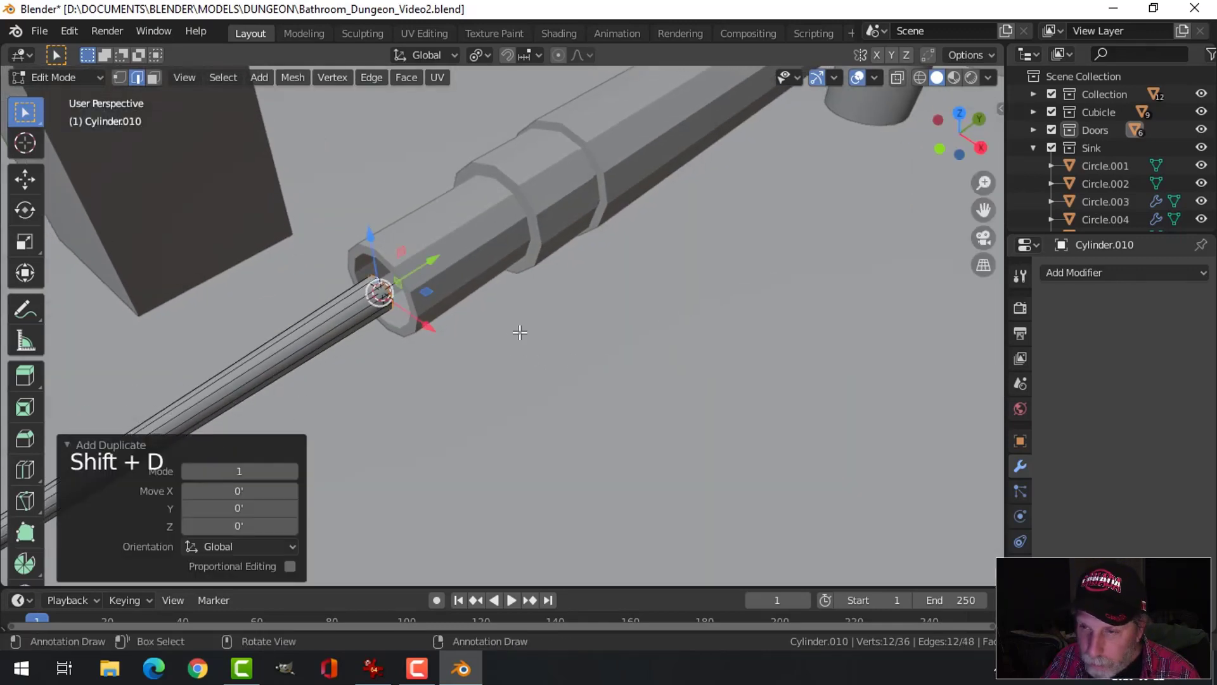
key("s")
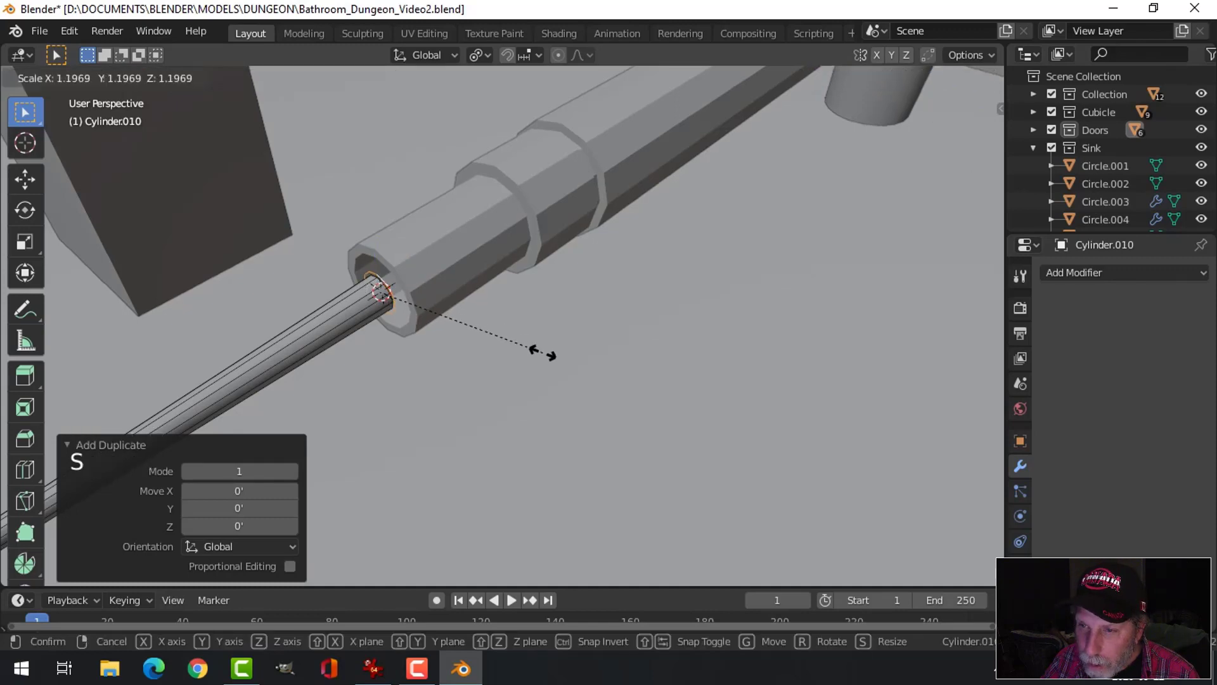
left_click(599, 415)
Separate the enlarged ring into its own object and select it in Object Mode.
key("p")
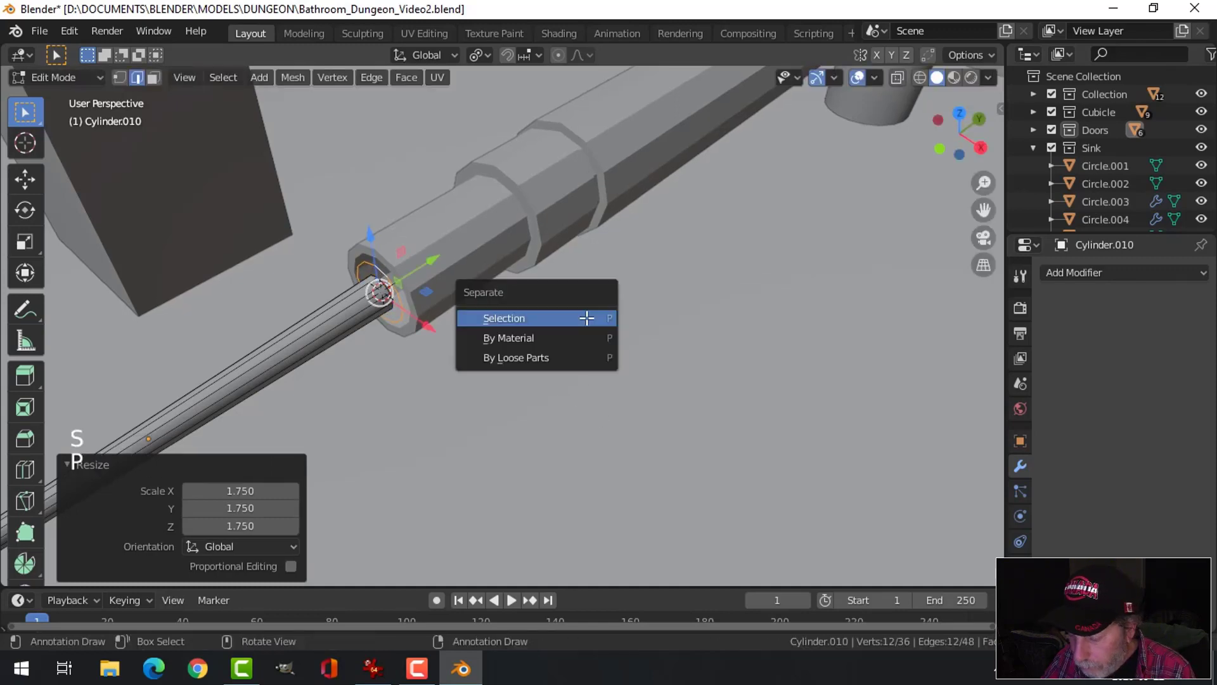
left_click(500, 318)
key("Tab")
left_click(388, 282)
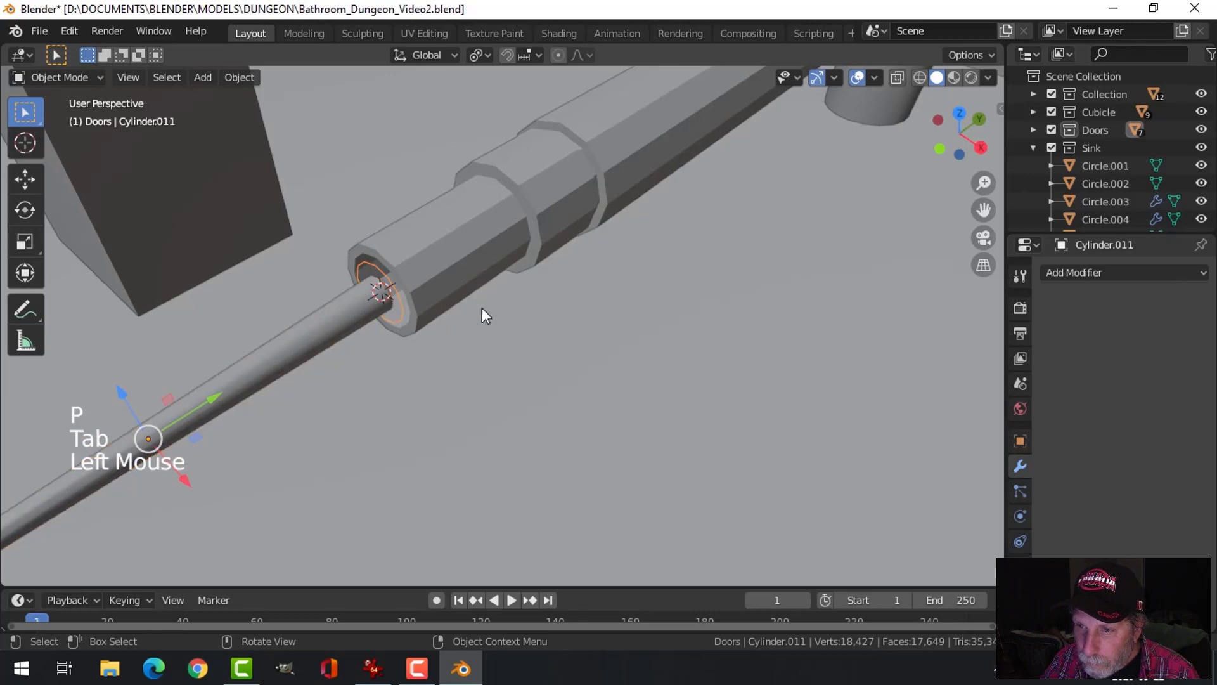
Set the origin of the separated ring at the front of the handle to its geometry.
left_click(240, 78)
mouse_move(312, 115)
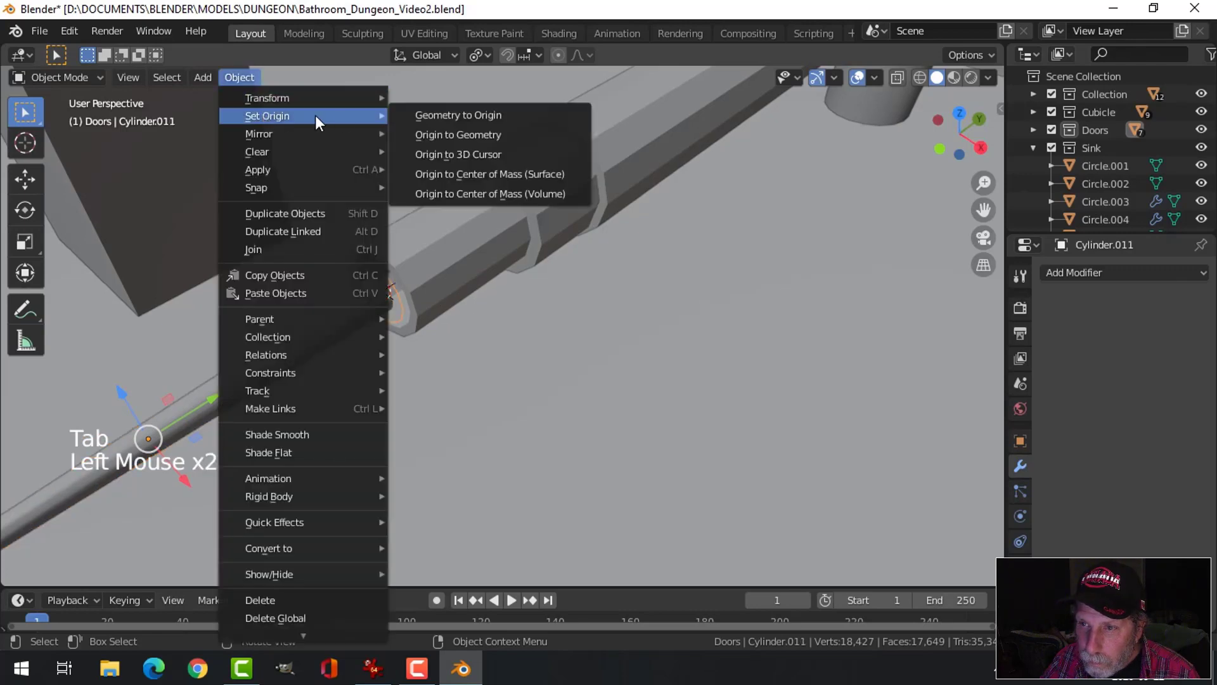
left_click(420, 135)
Extrude the whole ring about 0.027 ft outward along the shaft and shrink the new loop into a tapered collar.
middle_click_drag(443, 250, 457, 260)
key("Tab")
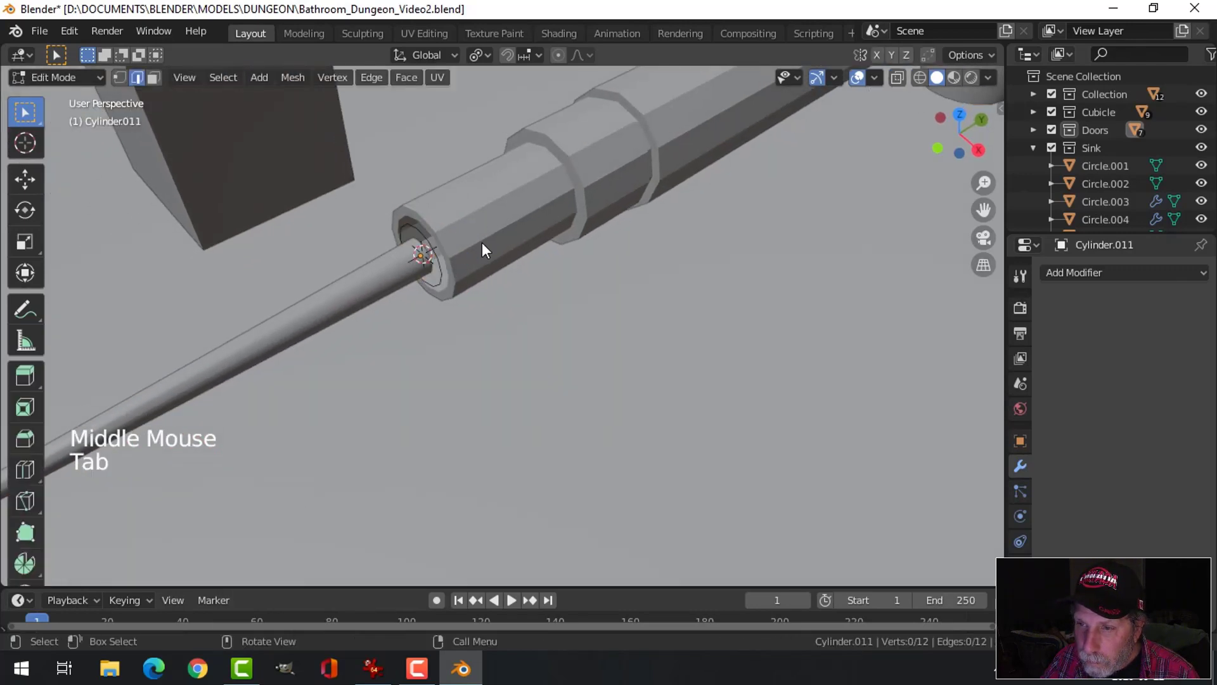
key("a")
key("1")
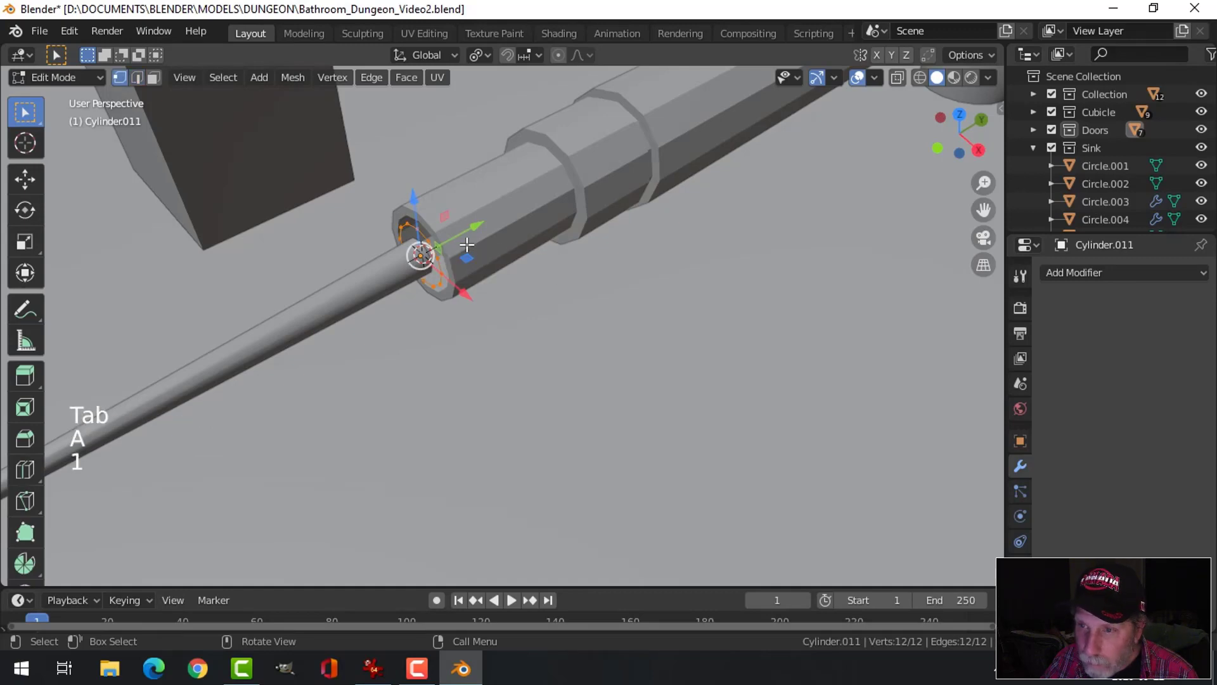
middle_click_drag(466, 244, 438, 300, "shift")
key("e")
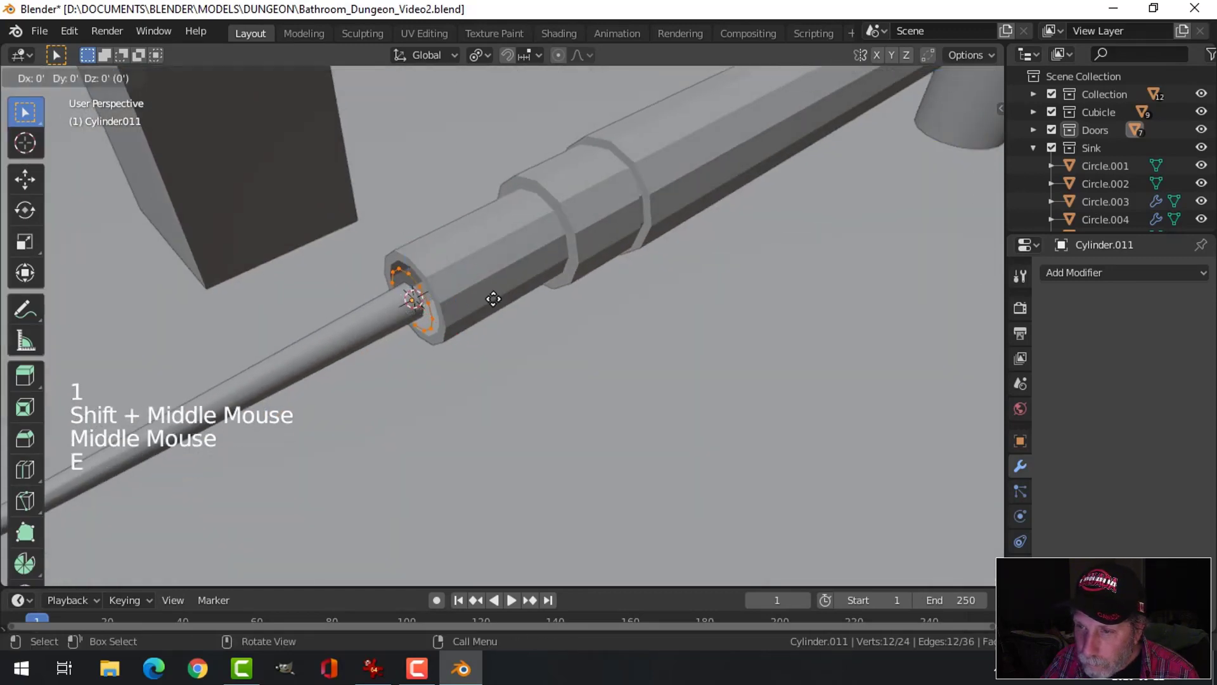
left_click(507, 311)
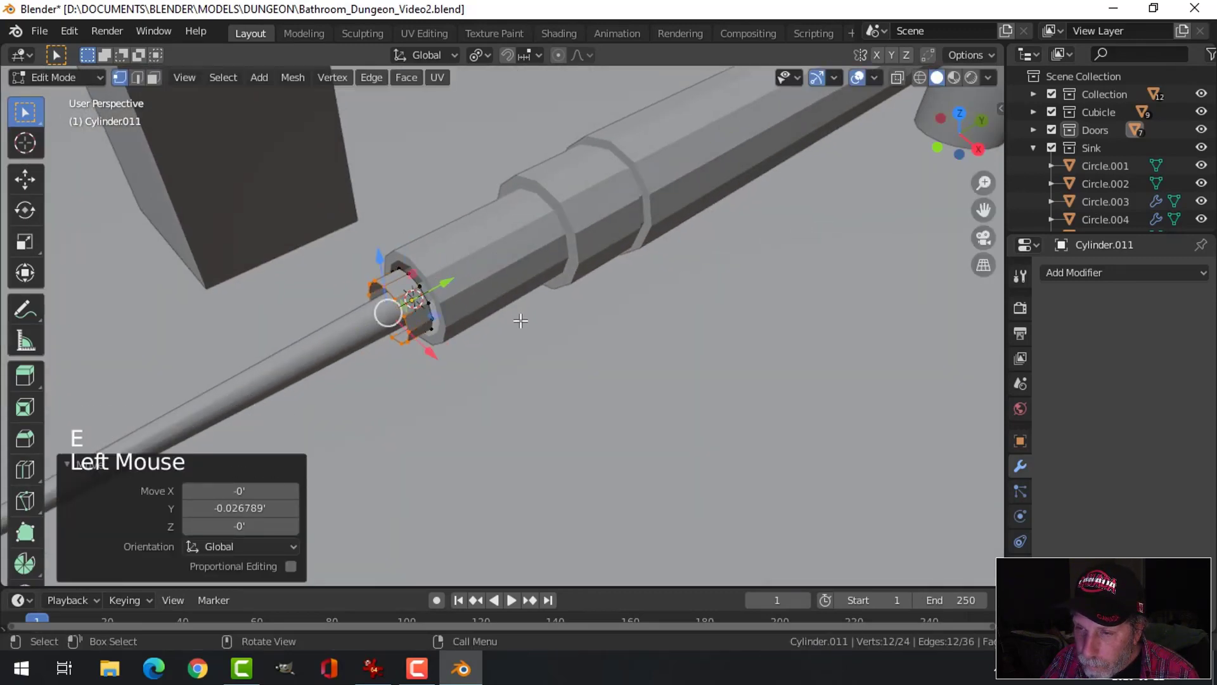
key("s")
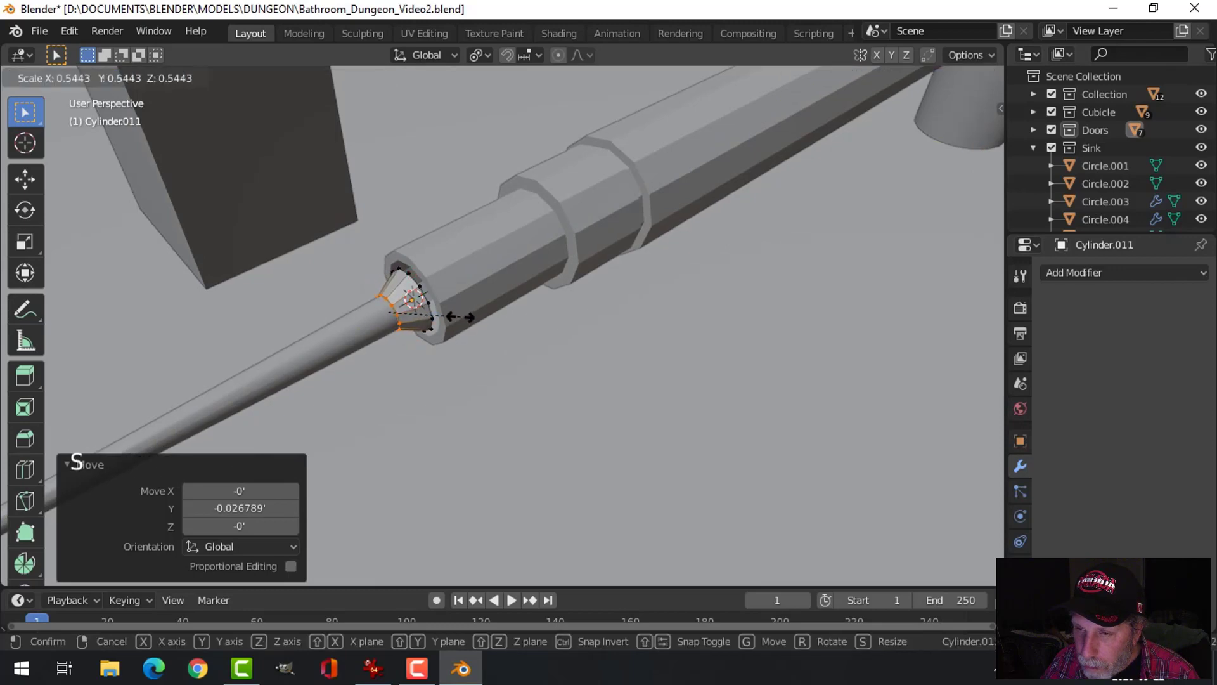
left_click(501, 330)
Extrude the collar's front loop in place and scale it inward to close the gap around the shaft.
key("e")
right_click(518, 331)
key("s")
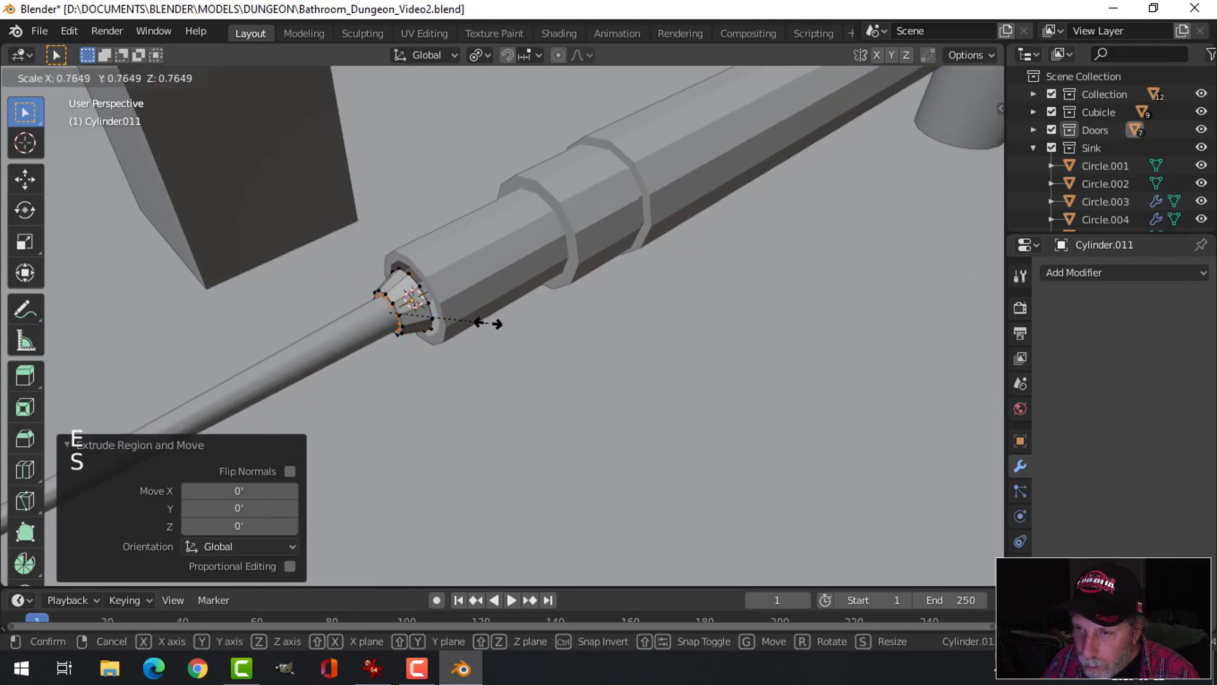
left_click(488, 323)
Move the collar's base loop about 0.012 ft along Y into the handle and enlarge it to fill the opening.
key("alt+a")
left_click(455, 284, "alt+shift")
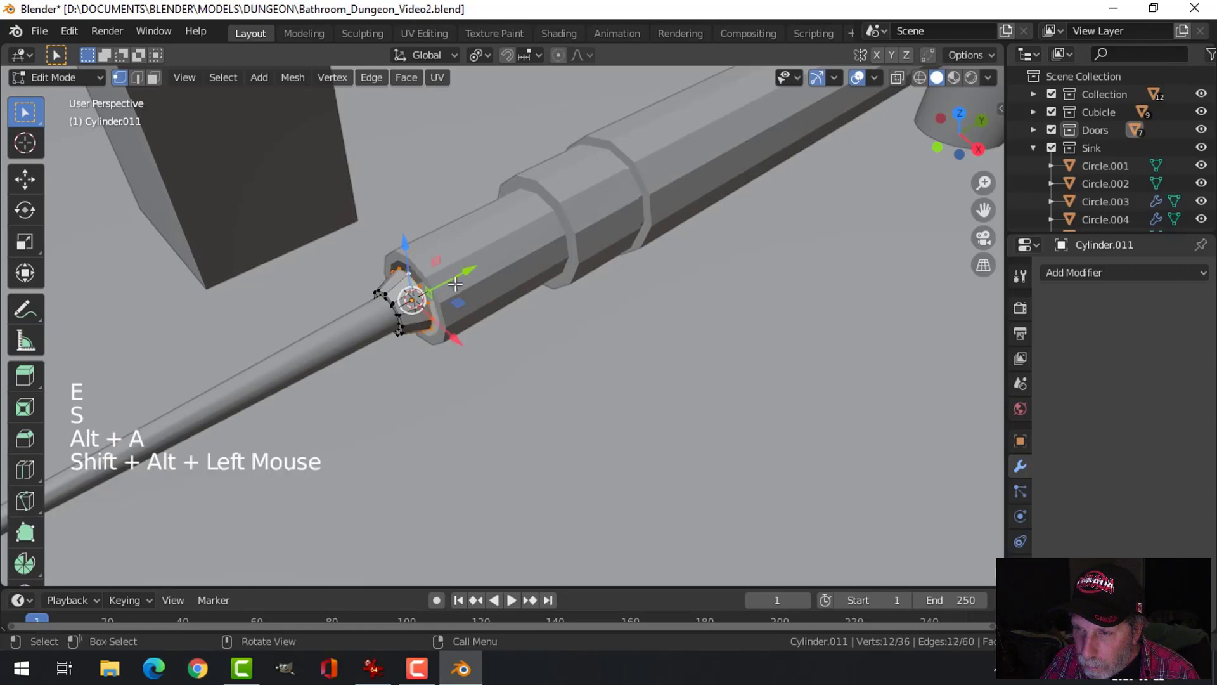
left_click_drag(474, 279, 477, 265)
key("s")
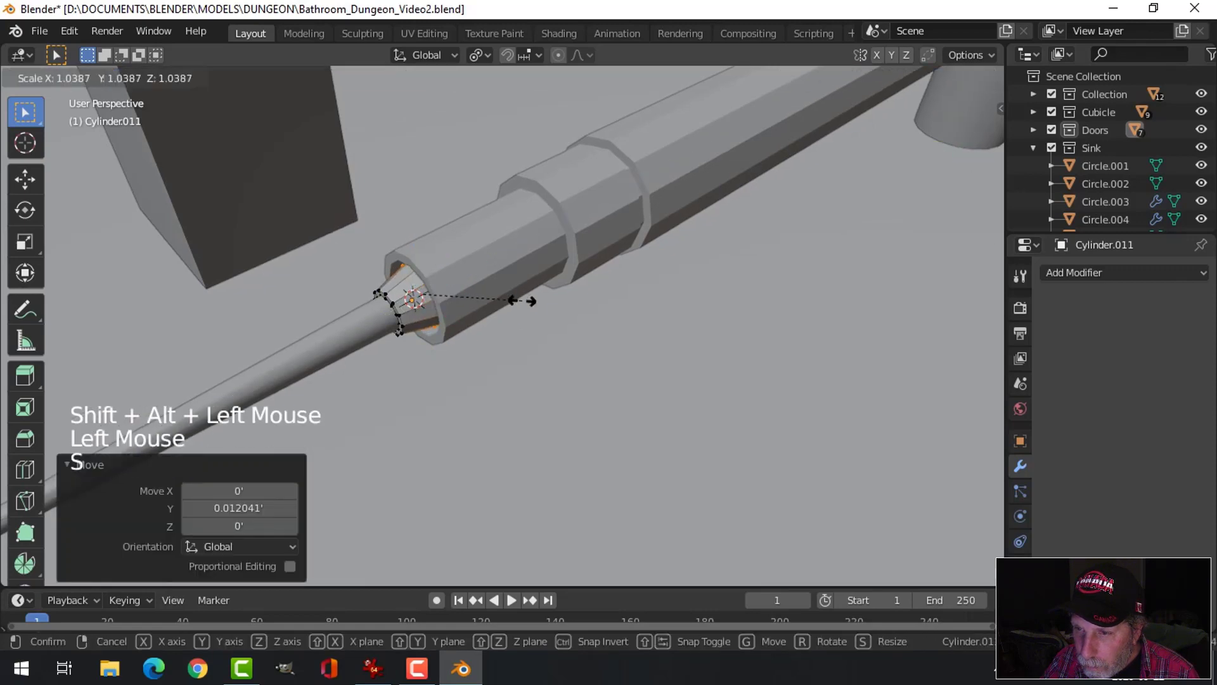
left_click(556, 319)
key("alt+a")
key("Tab")
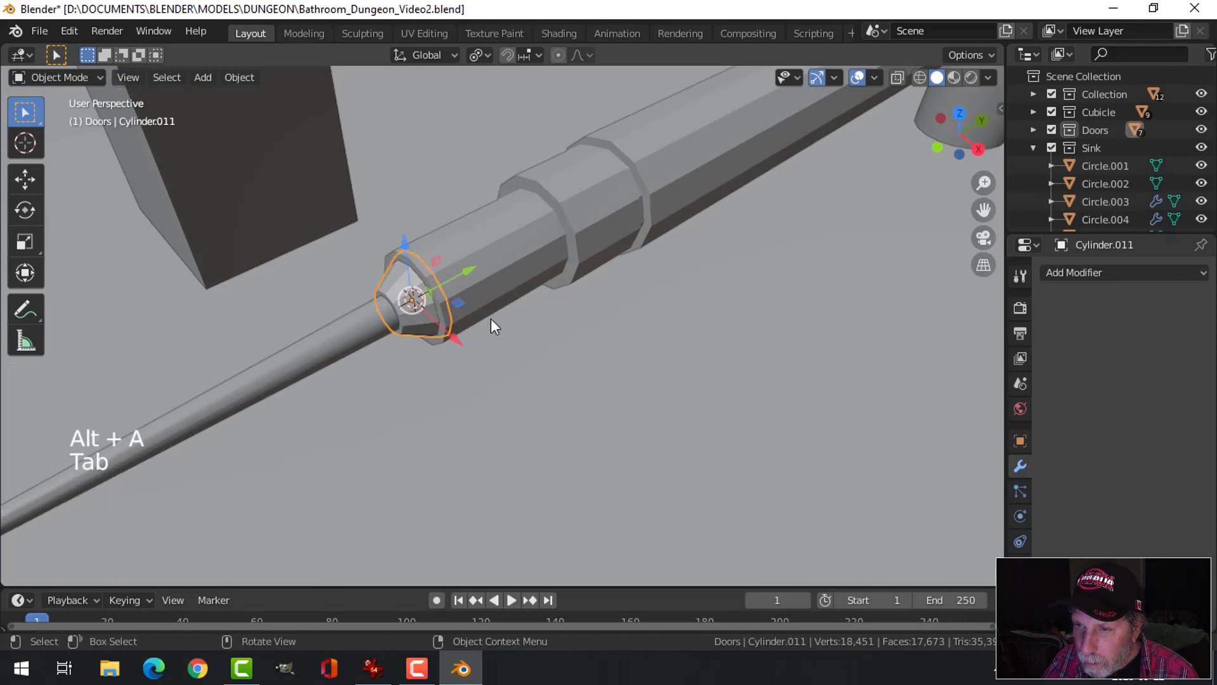
Shade the tapered collar smooth.
right_click(400, 290)
left_click(397, 283)
key("alt+a")
Snap the 3D cursor to the handle's origin.
scroll(528, 314, "down", 5)
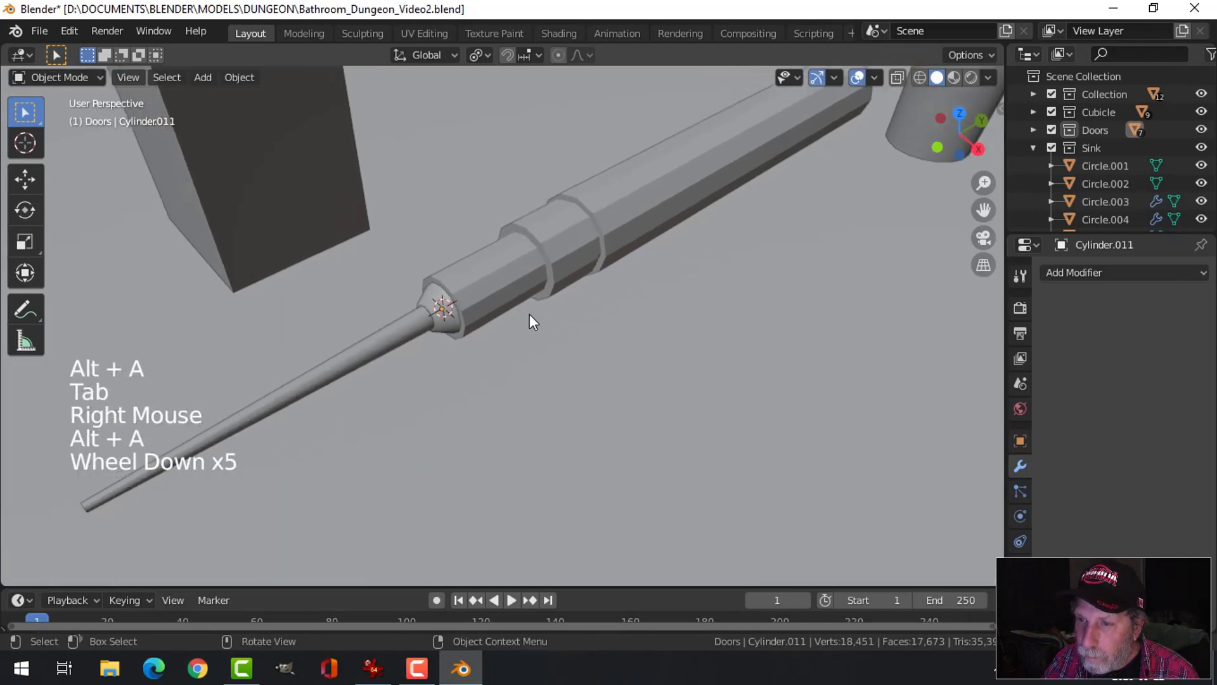
scroll(530, 313, "down", 11)
middle_click_drag(590, 314, 603, 356)
scroll(604, 347, "up", 4)
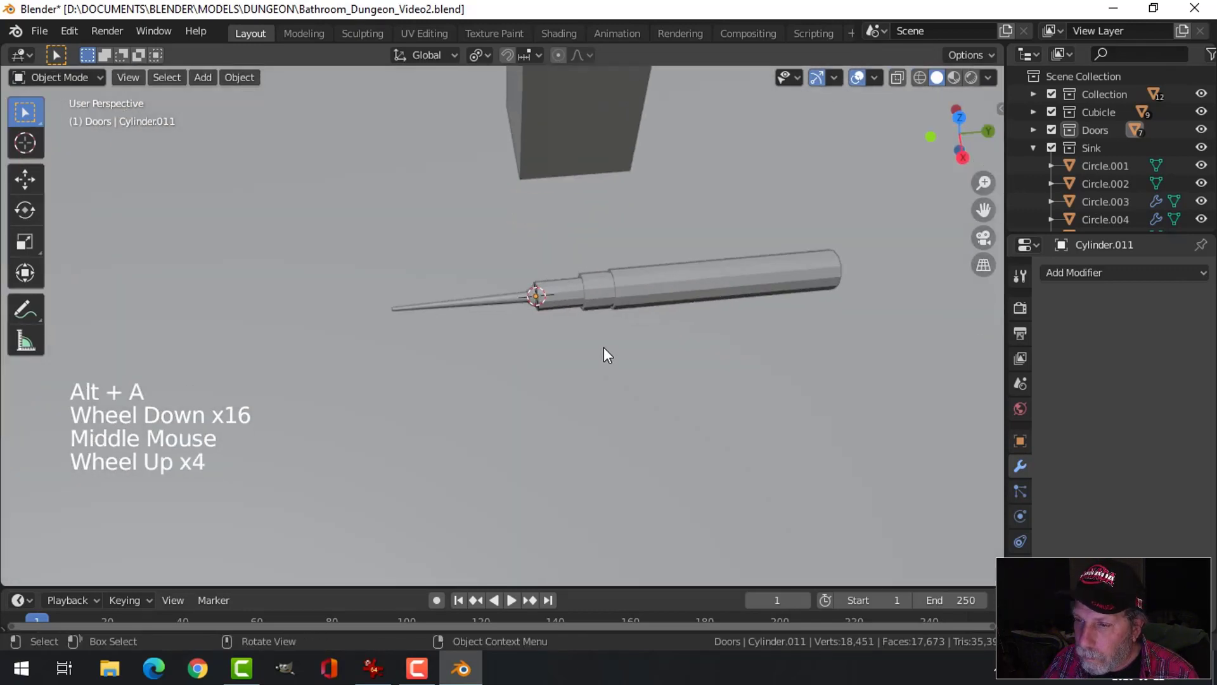
scroll(602, 345, "up", 8)
left_click(862, 244)
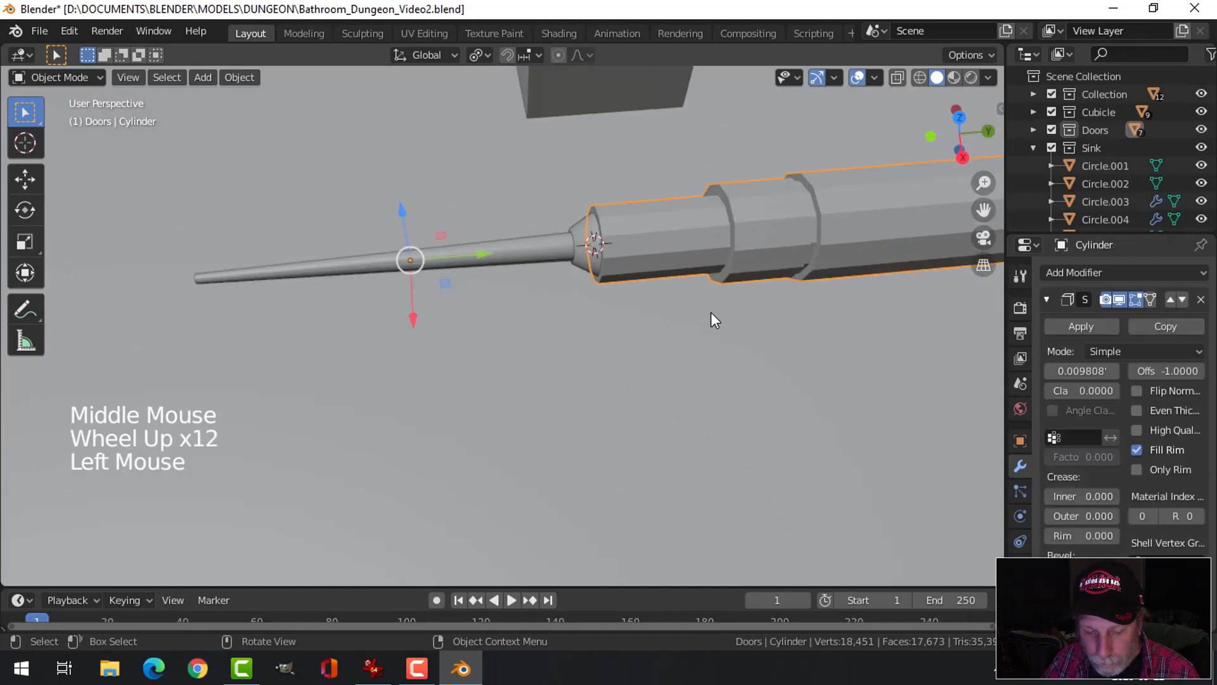
key("shift+s")
left_click(712, 415)
key("alt+a")
Shade the stepped handle smooth.
scroll(706, 360, "down", 4)
middle_click_drag(706, 360, 447, 355)
middle_click_drag(447, 355, 422, 375)
scroll(455, 340, "down", 3)
left_click(381, 301)
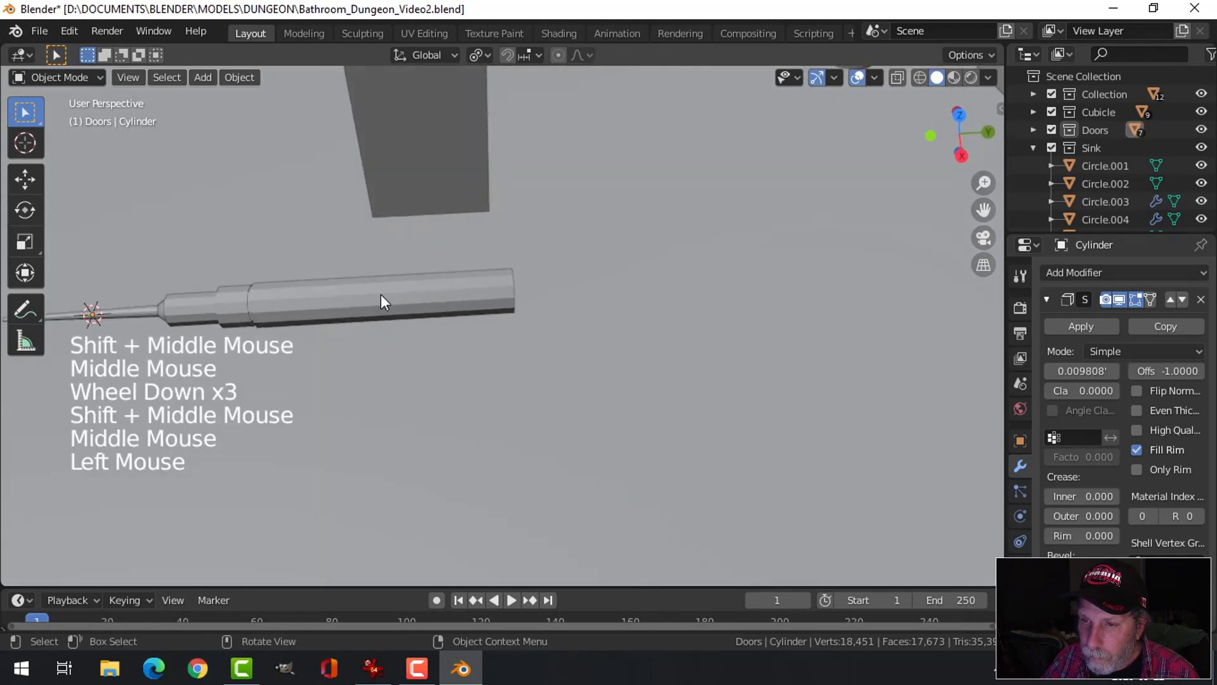
right_click(381, 295)
left_click(384, 293)
key("alt+a")
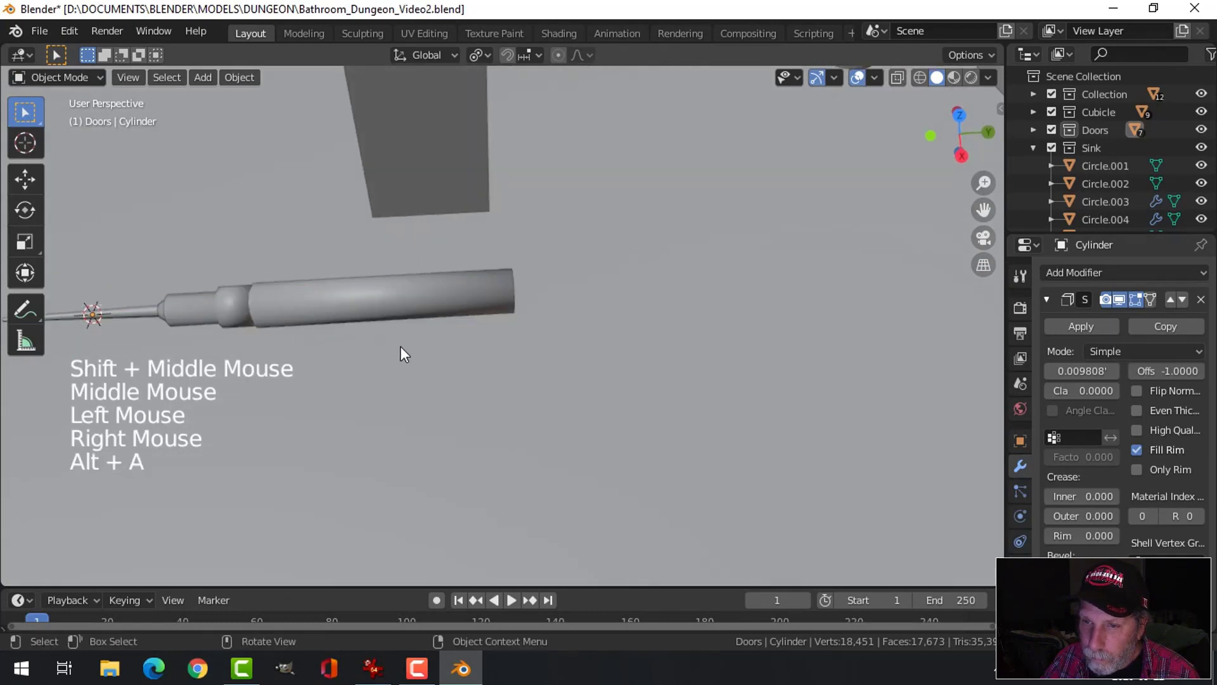
Try Auto Smooth on the handle's normals and turn it off again.
left_click(378, 292)
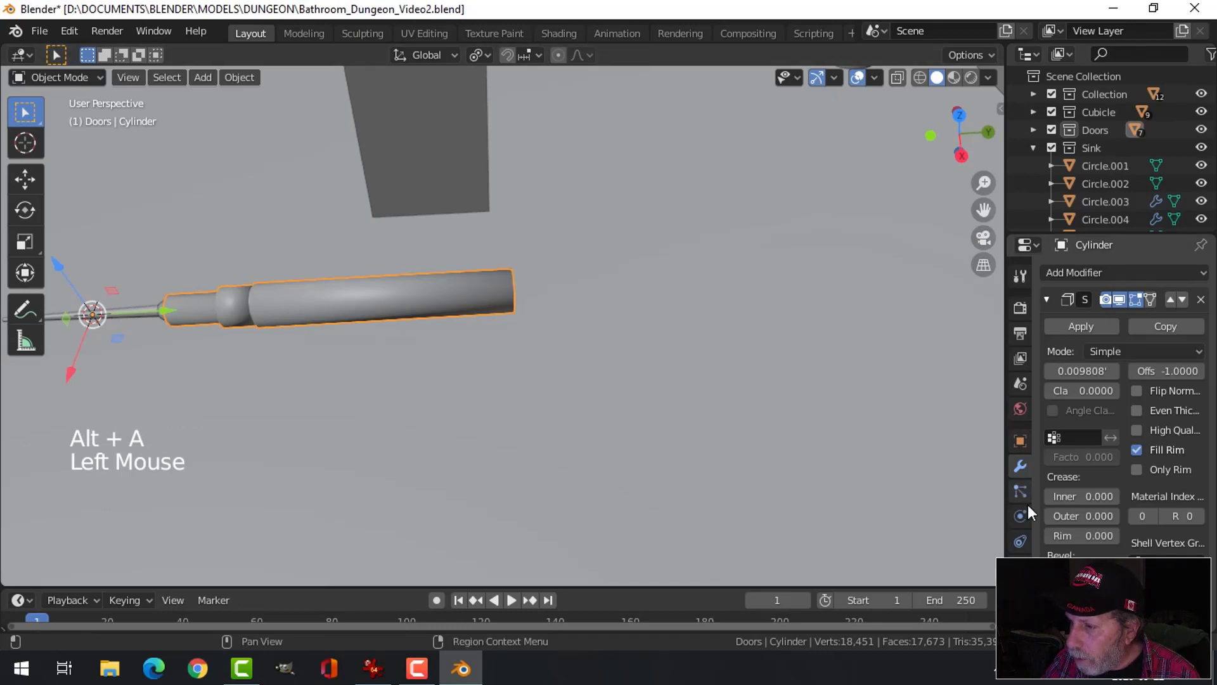
left_click(1020, 566)
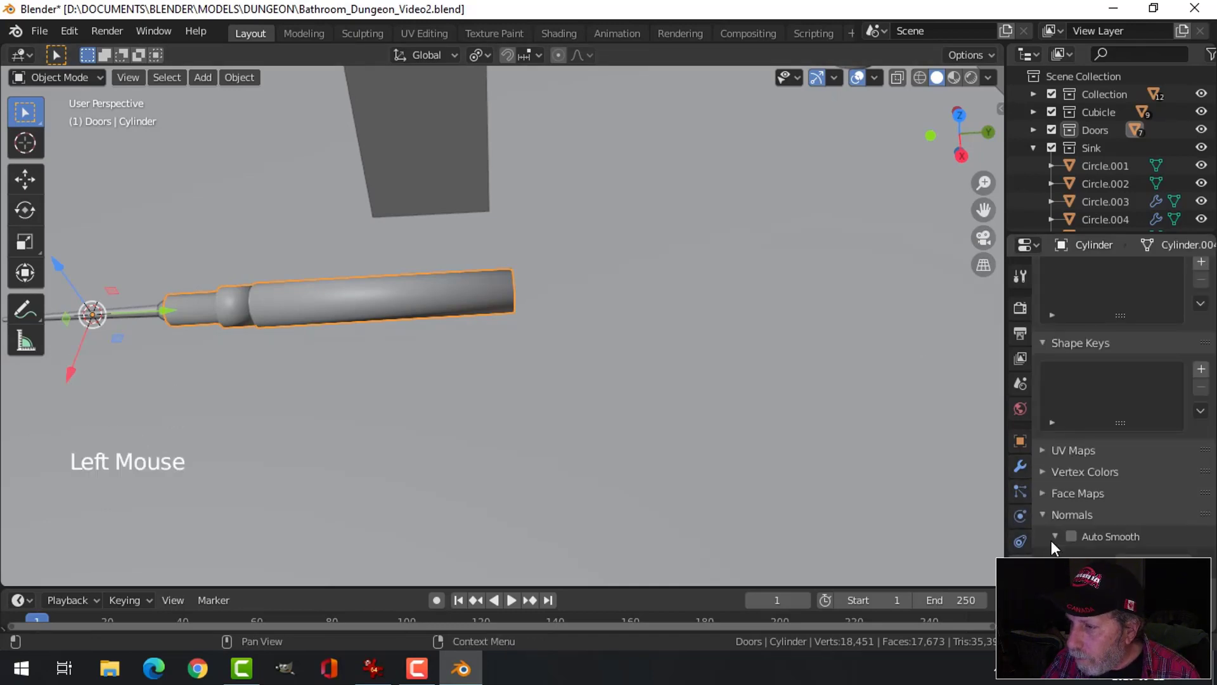
left_click(1070, 536)
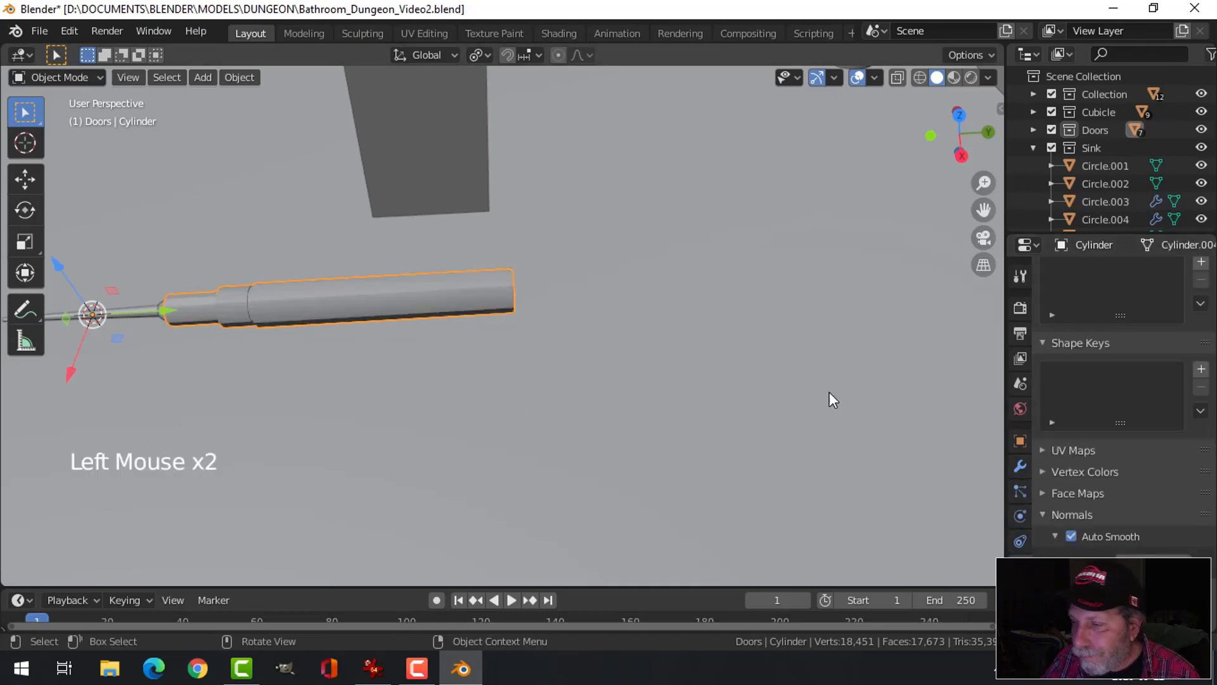
left_click(1071, 537)
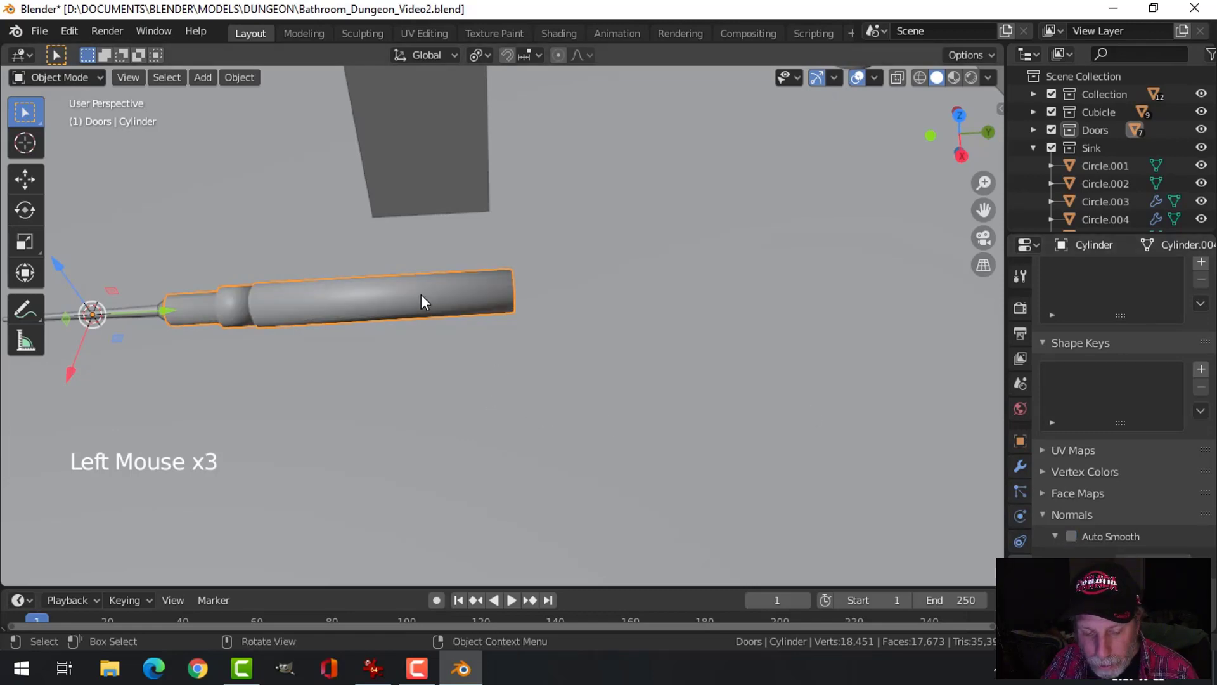
Add a level 1 subdivision to the handle.
key("ctrl+1")
middle_click_drag(421, 292, 535, 313)
scroll(507, 298, "up", 2)
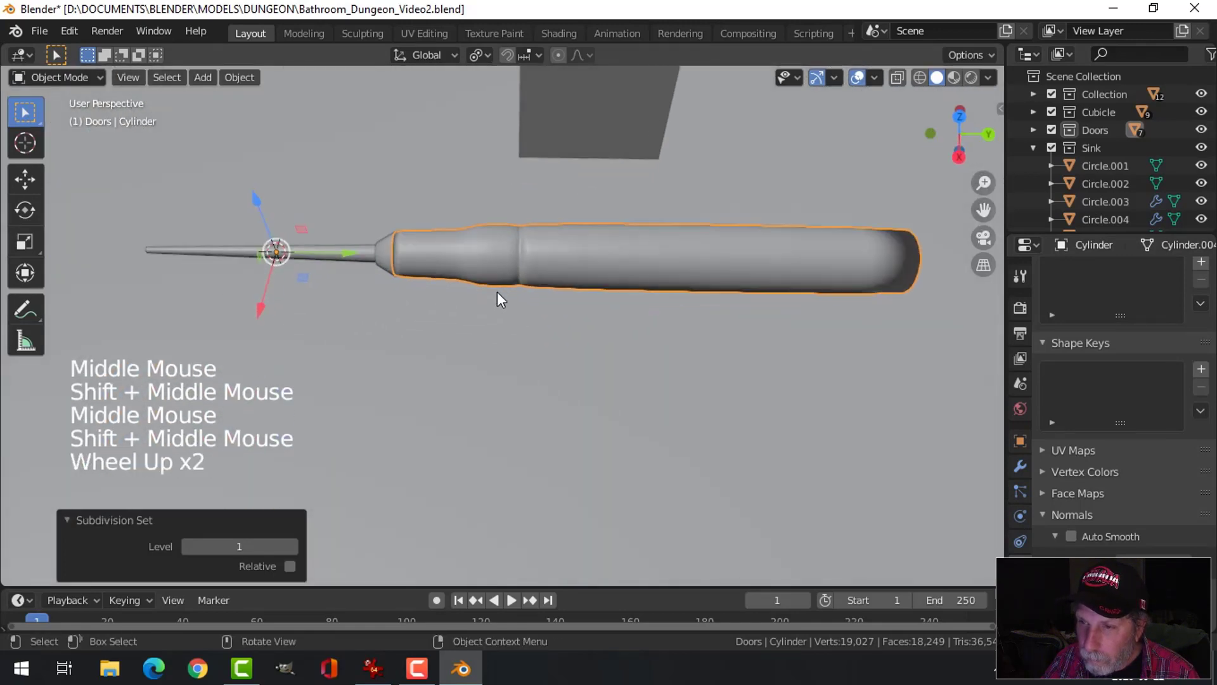
Add supporting loop cuts at the rear of the handle's front section and at both ends of the middle band.
key("Tab")
key("ctrl+r")
left_click(438, 260)
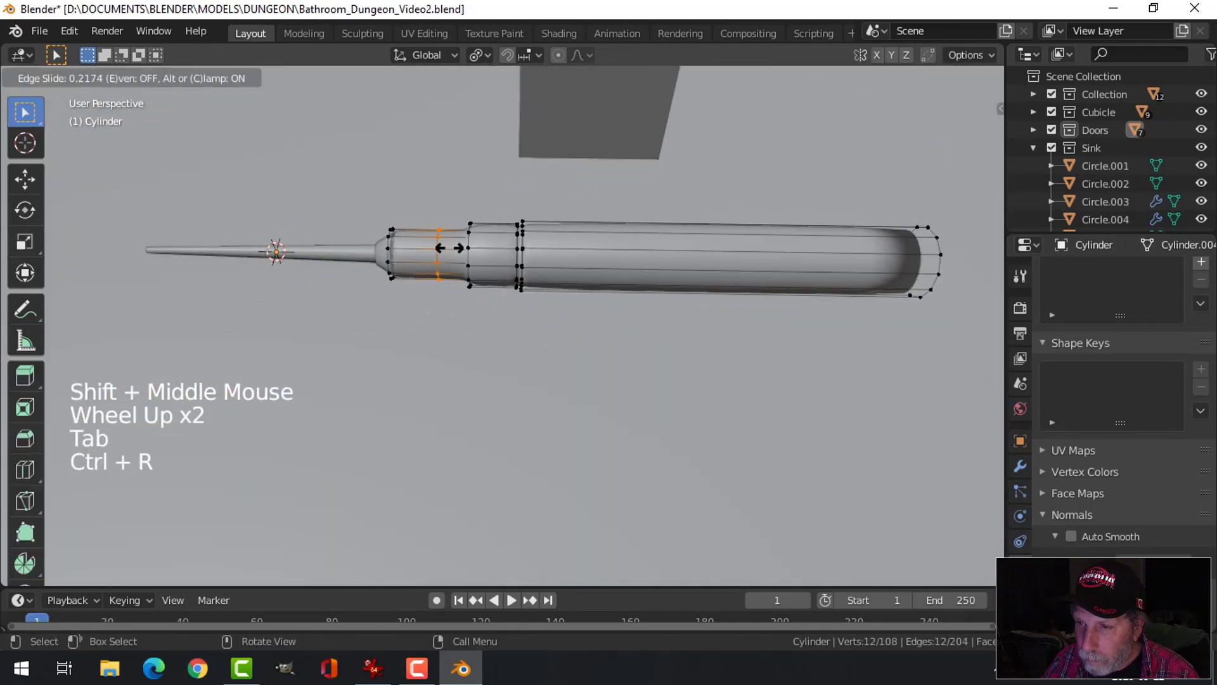
left_click(468, 252)
key("ctrl+r")
left_click(476, 247)
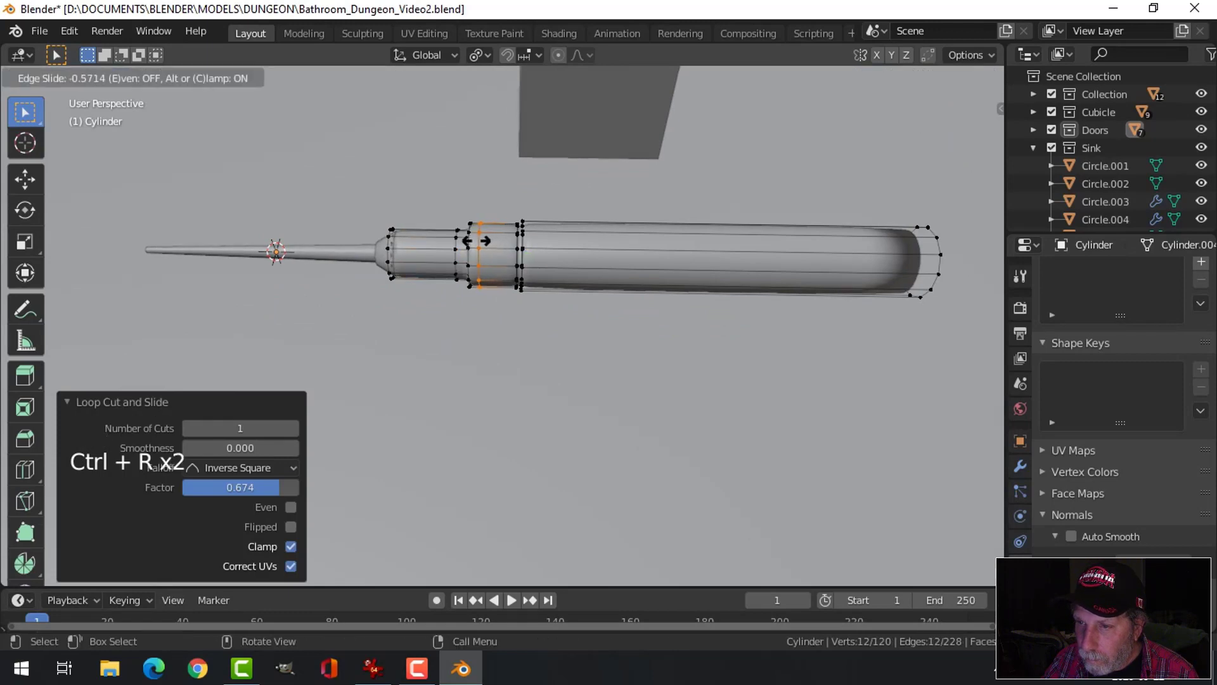
left_click(473, 241)
key("ctrl+r")
left_click(490, 242)
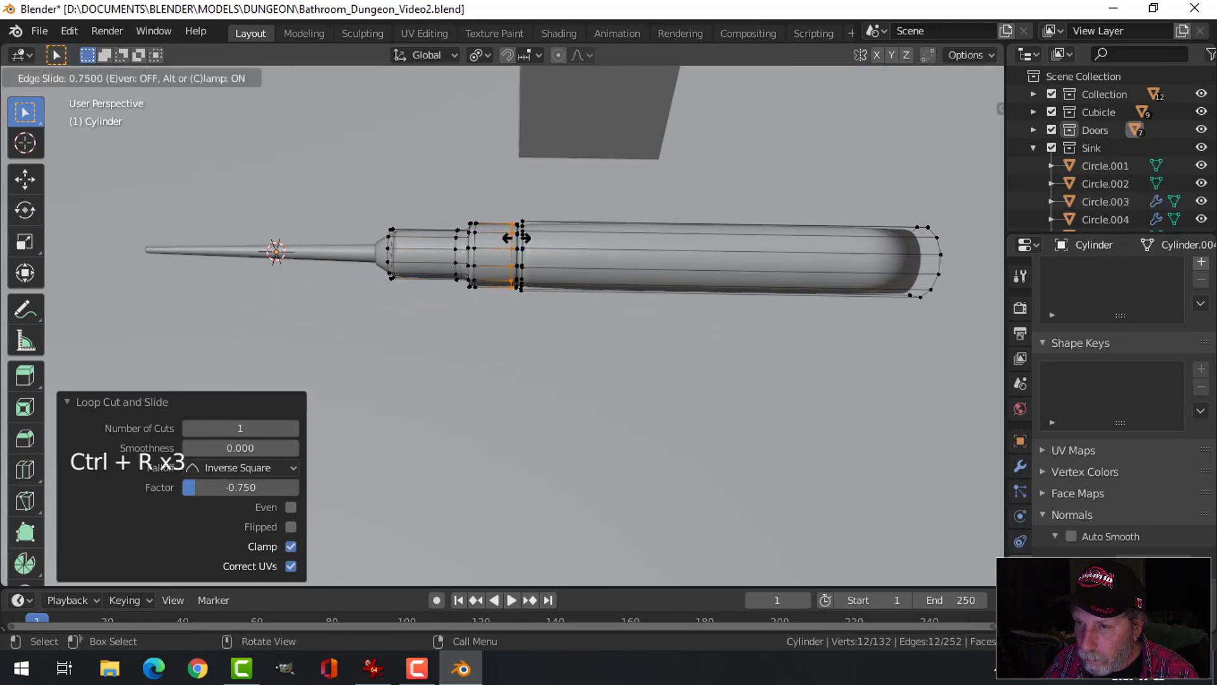
left_click(515, 244)
Add supporting loop cuts near the front of the grip, near the front of the narrow section and near the grip's rear end.
key("ctrl+r")
left_click(551, 250)
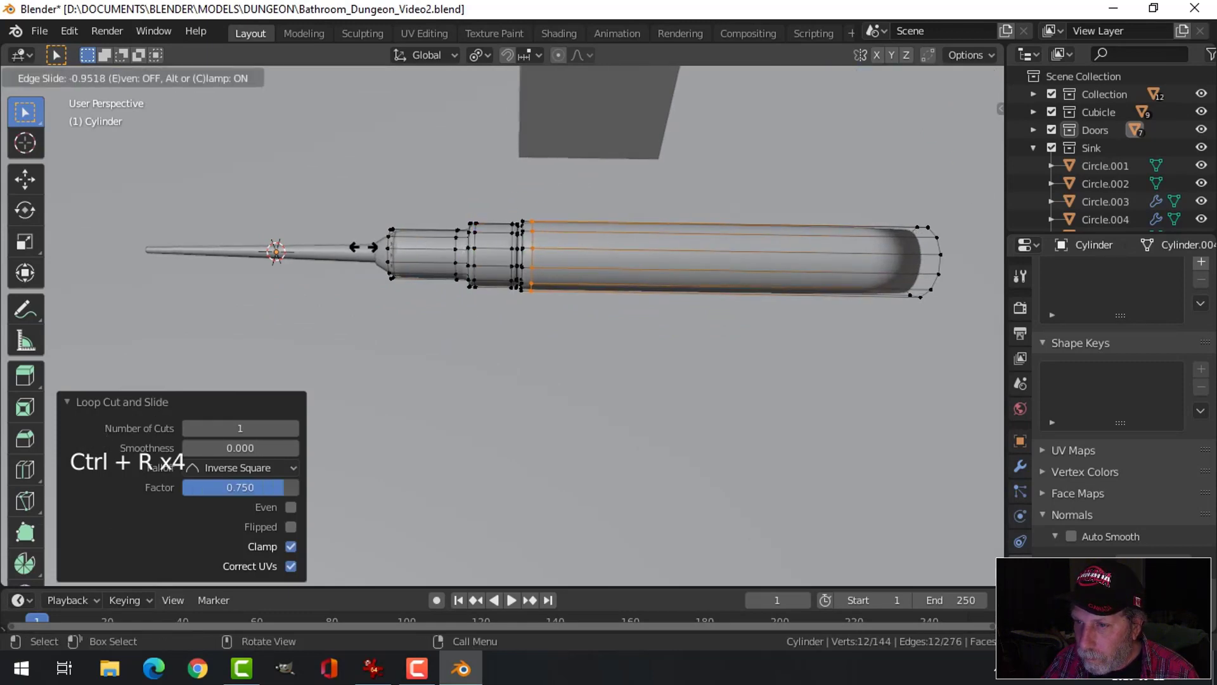
left_click(364, 247)
key("ctrl+r")
left_click(412, 244)
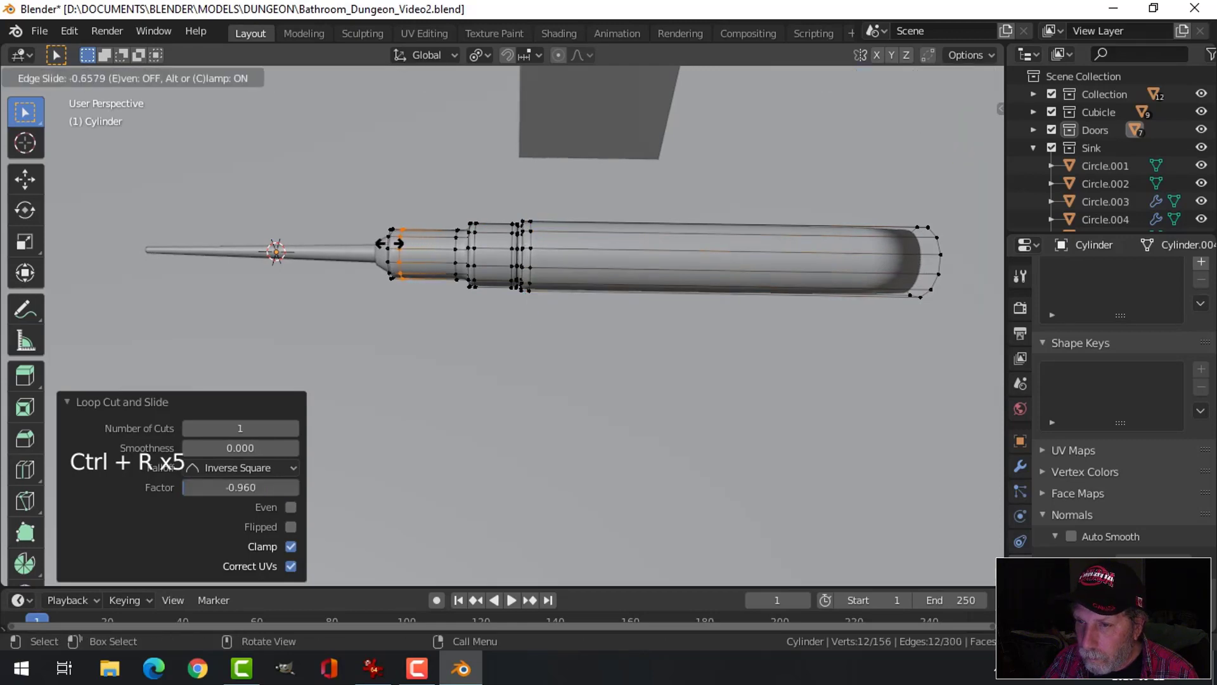
left_click(383, 243)
middle_click_drag(747, 268, 587, 269, "shift")
key("ctrl+r")
left_click(586, 270)
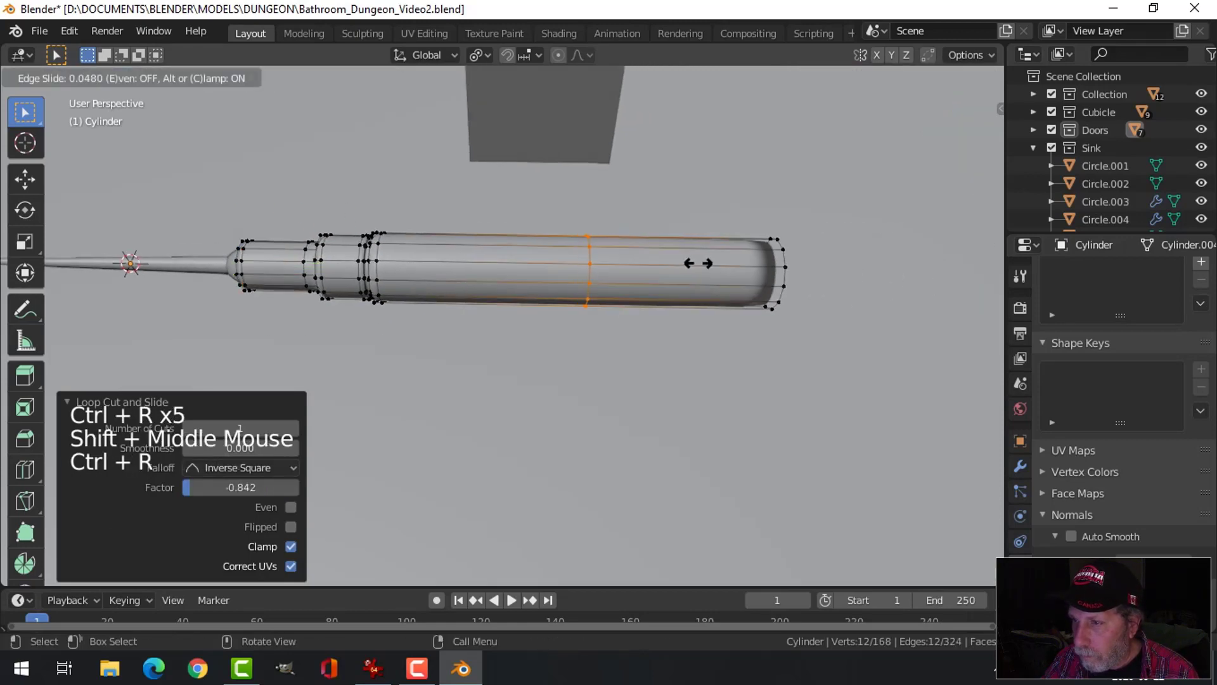
left_click(875, 275)
key("Tab")
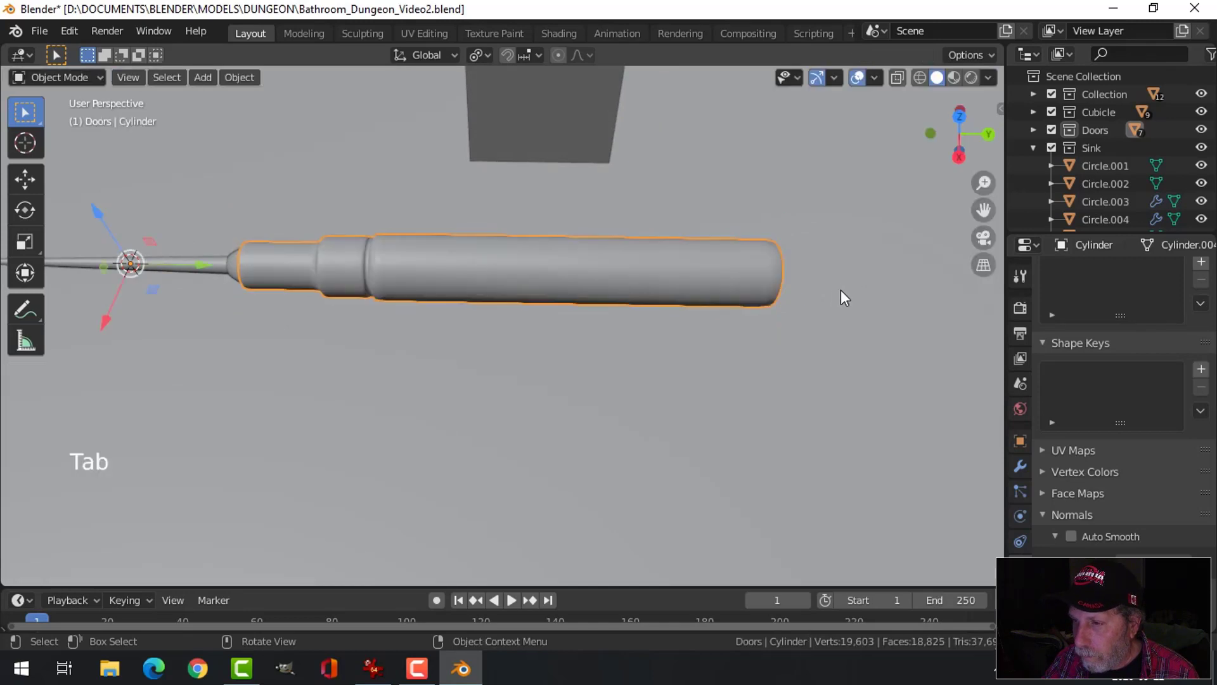
Crease the edge loop around the handle's open rear end to 1.0.
middle_click_drag(841, 293, 703, 288)
key("Tab")
key("alt+a")
key("2")
scroll(701, 303, "up", 3)
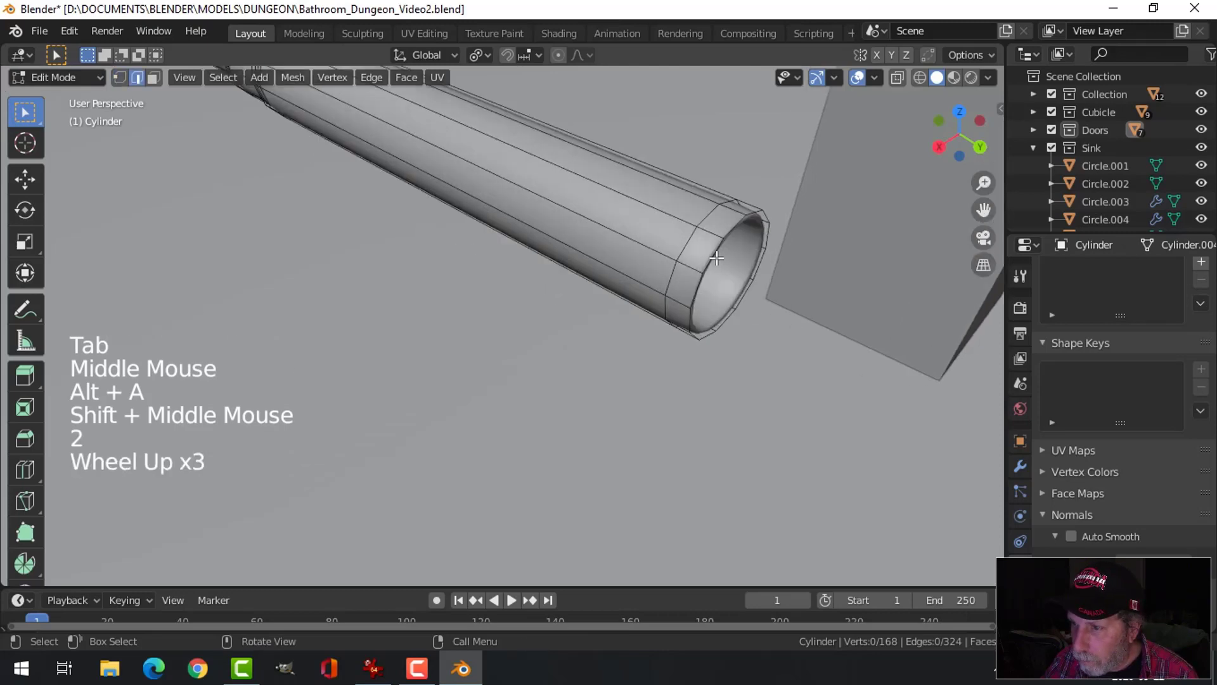
left_click(768, 266, "alt+shift")
key("shift+e")
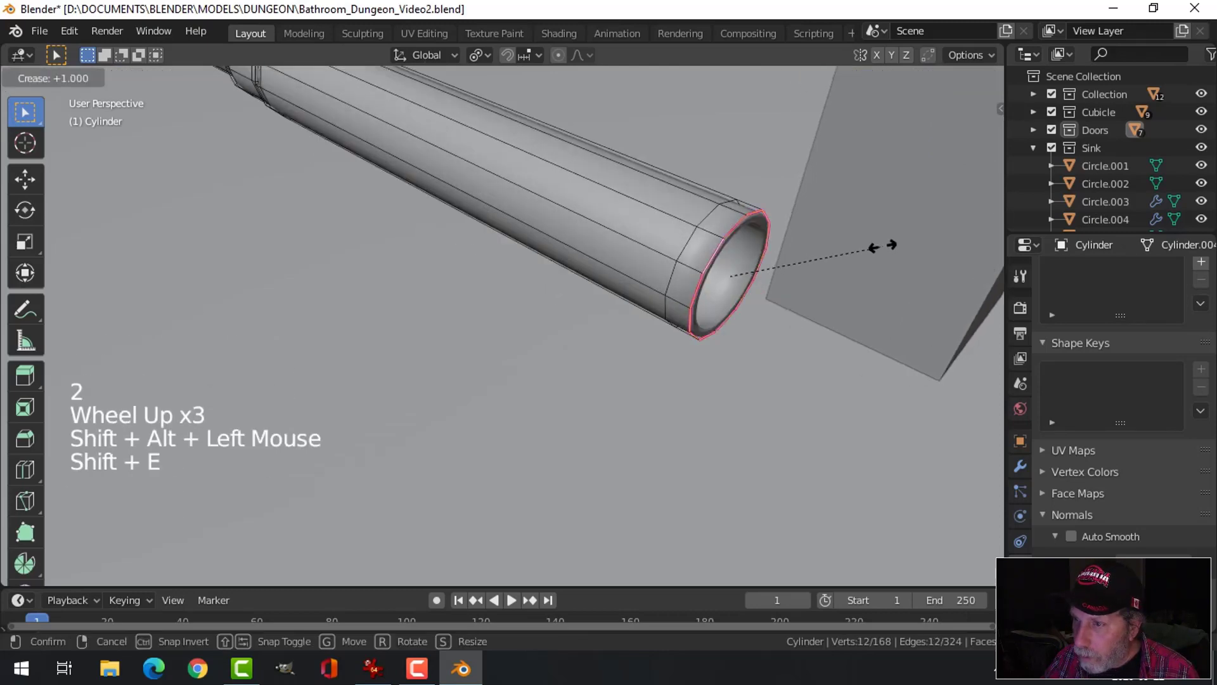
left_click(938, 216)
key("Tab")
scroll(678, 332, "down", 3)
key("alt+a")
Move the supporting loop near the grip's rear end about 0.017 ft along Y, closer to the rim.
middle_click_drag(678, 333, 593, 267)
scroll(633, 295, "up", 2)
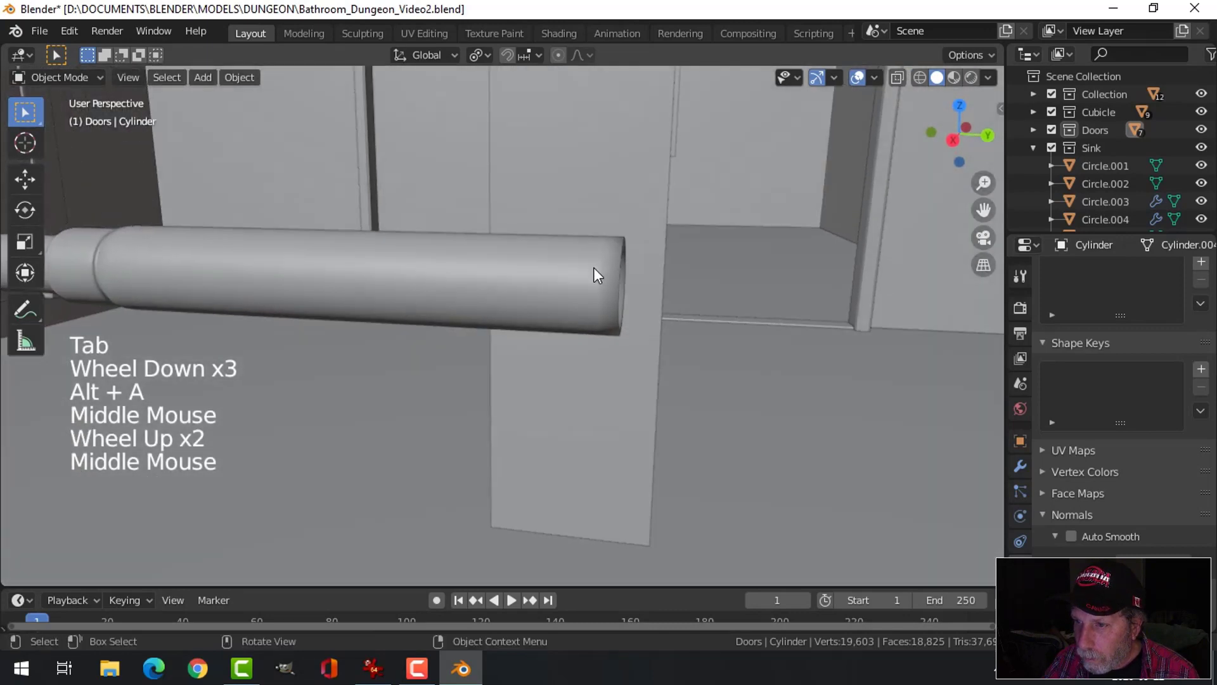
left_click(593, 267)
key("Tab")
key("alt+a")
left_click(610, 286, "alt+shift")
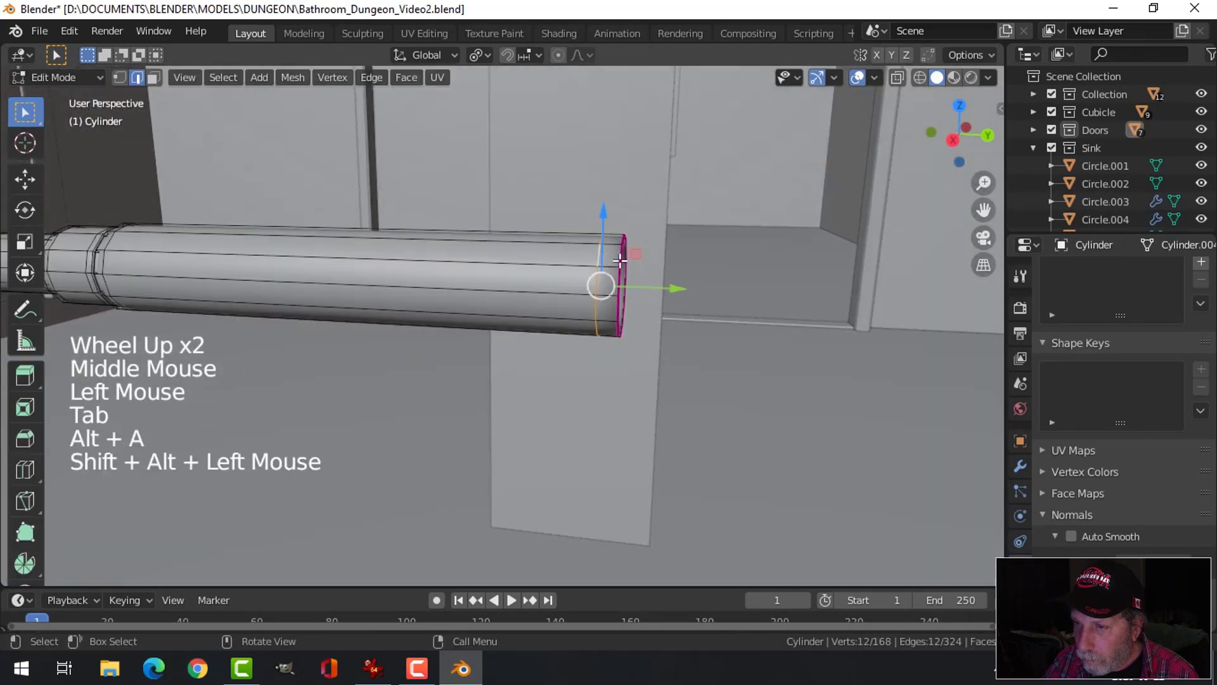
left_click_drag(672, 288, 689, 291)
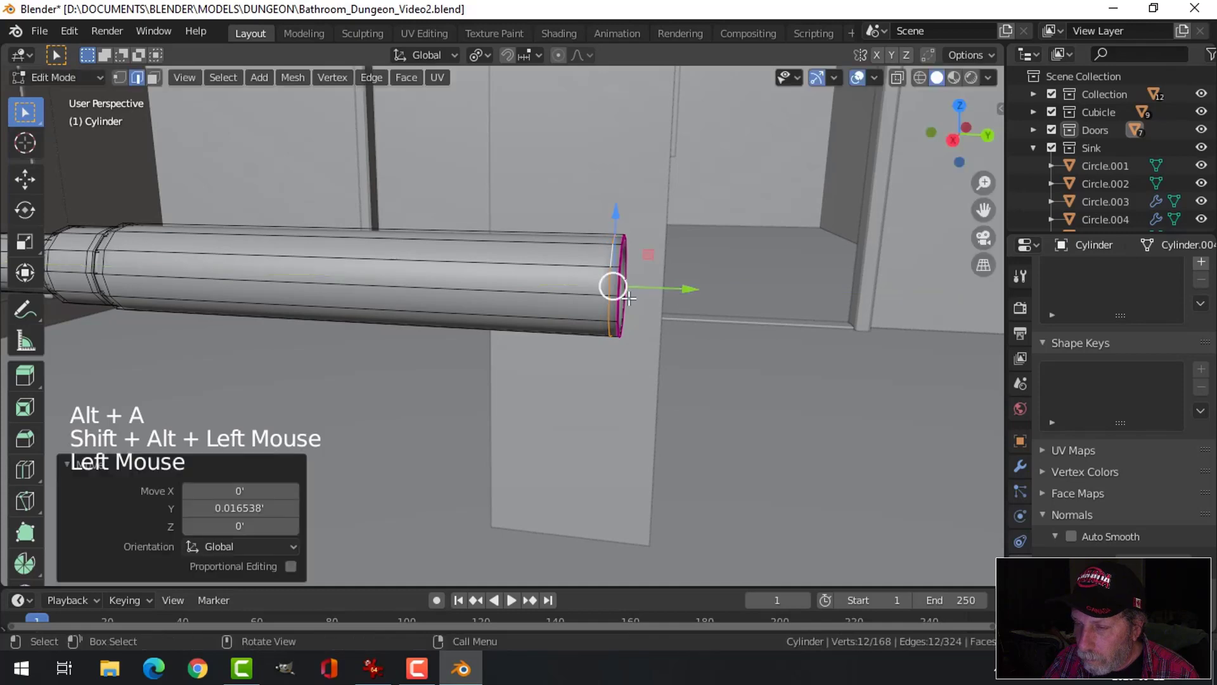
Add another loop cut near the grip's rear end at a slide factor of 0.965.
key("ctrl+r")
left_click(697, 286)
left_click(690, 340)
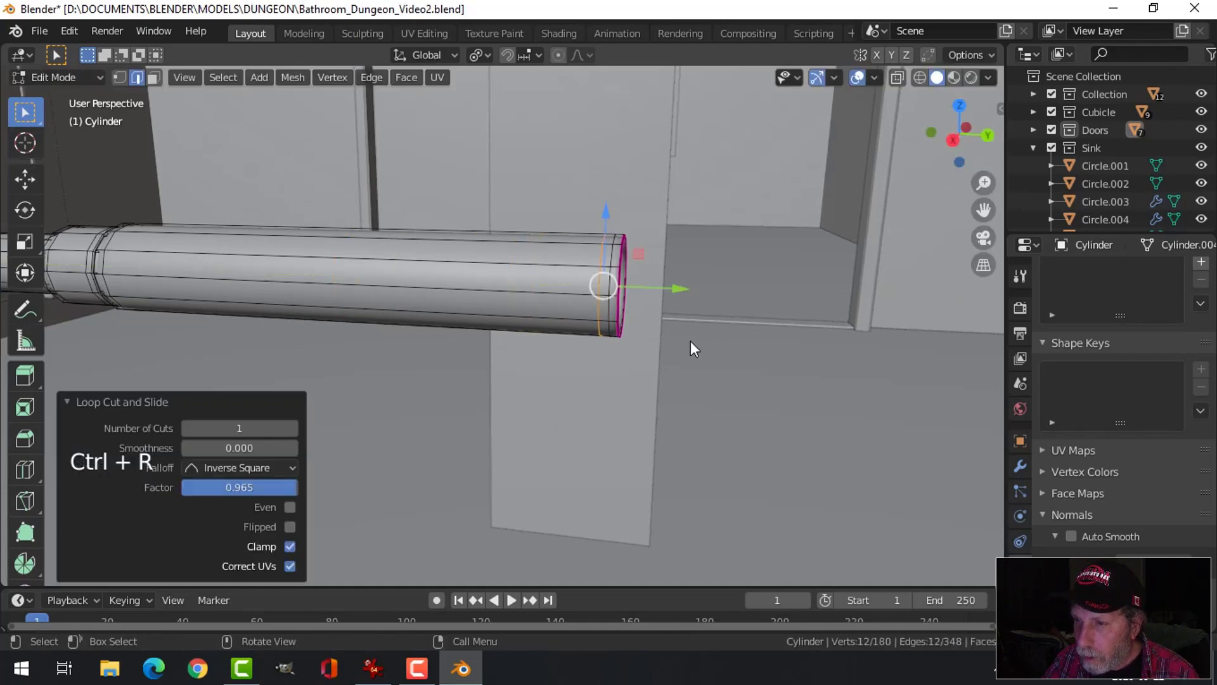
key("Tab")
scroll(567, 387, "down", 3)
key("alt+a")
Crease the edge loops at the front of the grip and at the front of the collar section to 1.0.
middle_click_drag(568, 388, 508, 334)
scroll(569, 371, "down", 3)
scroll(477, 344, "up", 3)
scroll(481, 307, "up", 3)
left_click(482, 307)
key("Tab")
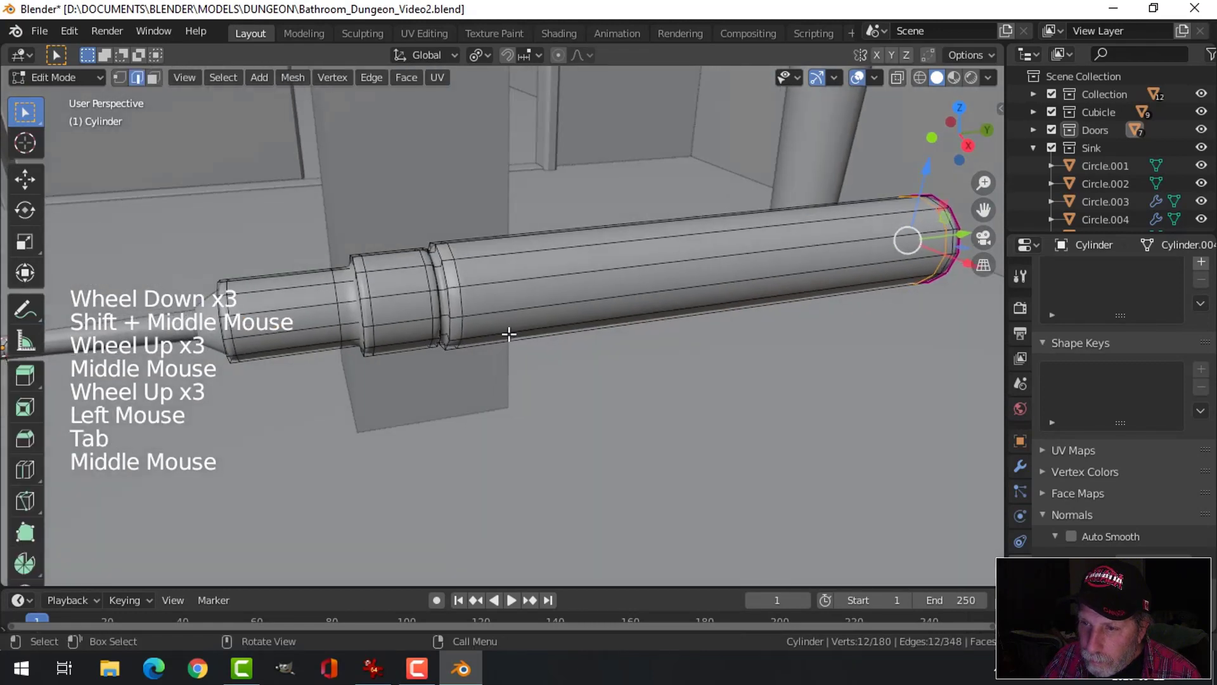
scroll(508, 334, "up", 2)
left_click(419, 279, "alt+shift")
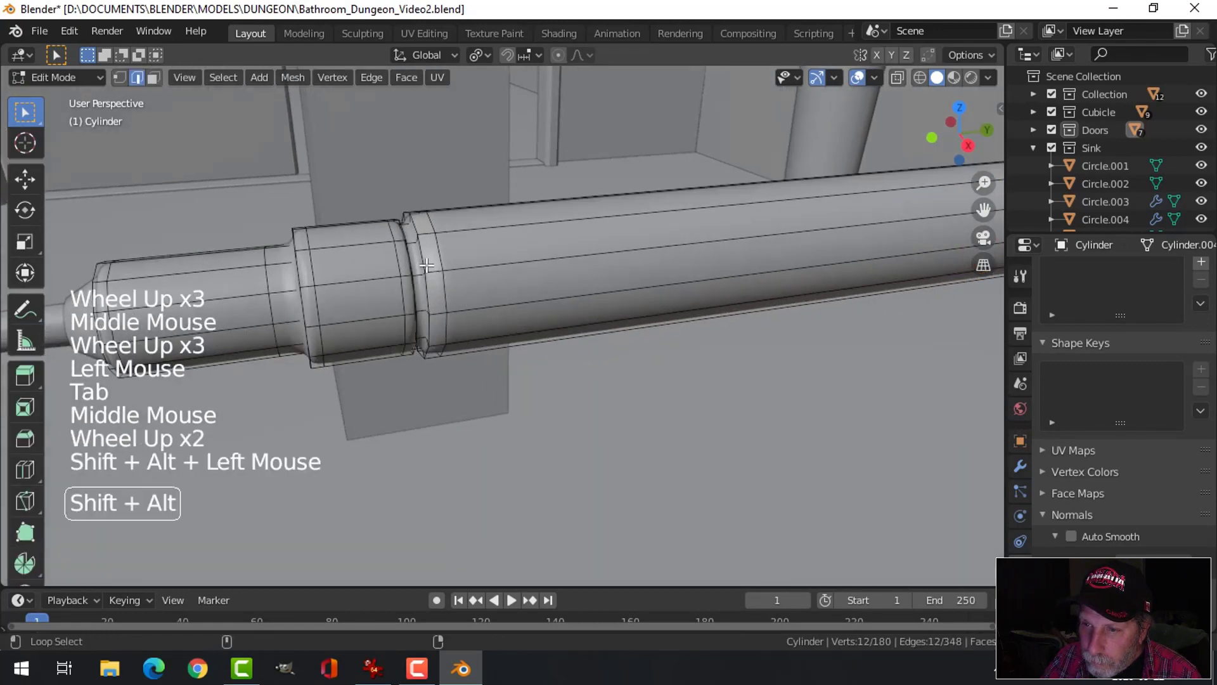
left_click(301, 273, "alt+shift")
key("shift+e")
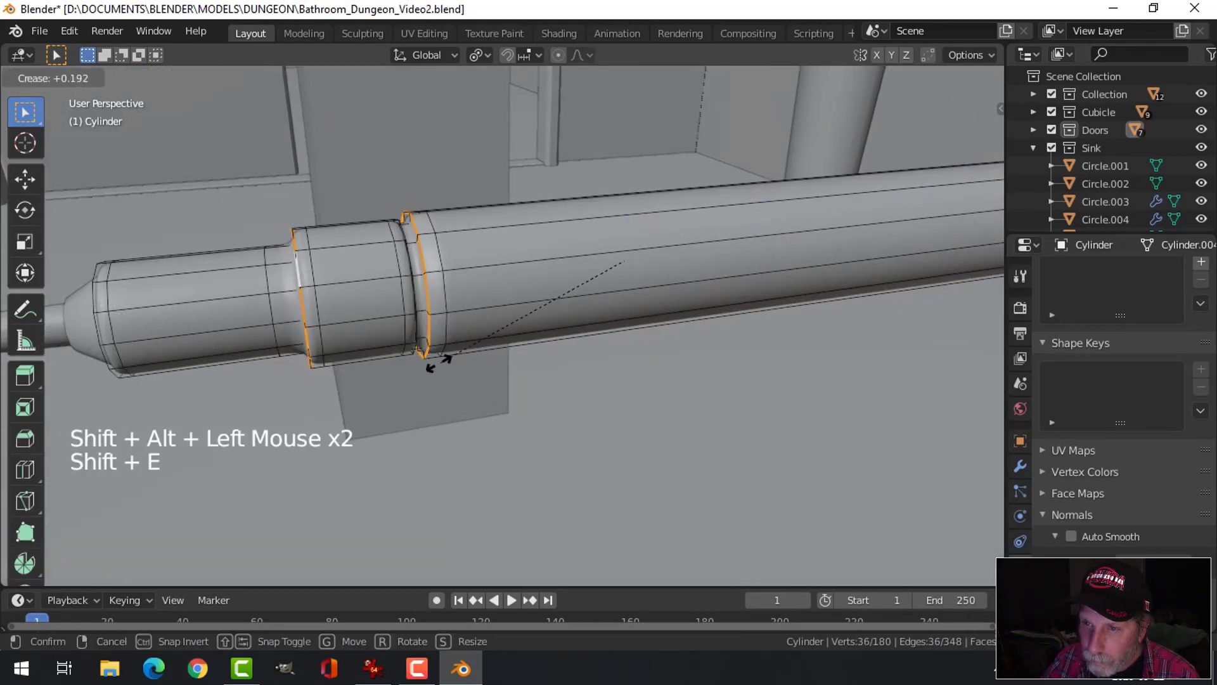
left_click(291, 426)
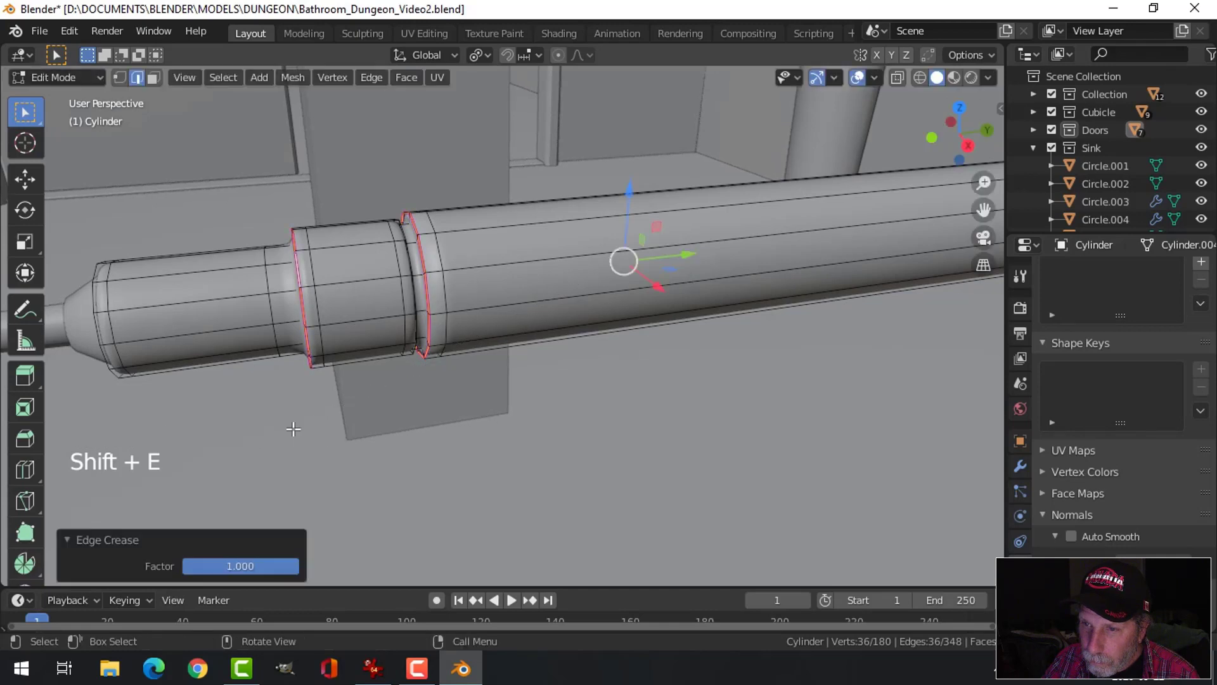
Move the supporting loop behind the grip's creased front edge about -0.014 ft along Y, closer to that edge.
key("Tab")
scroll(535, 347, "down", 3)
middle_click_drag(535, 347, 519, 351)
key("Tab")
scroll(663, 255, "up", 3)
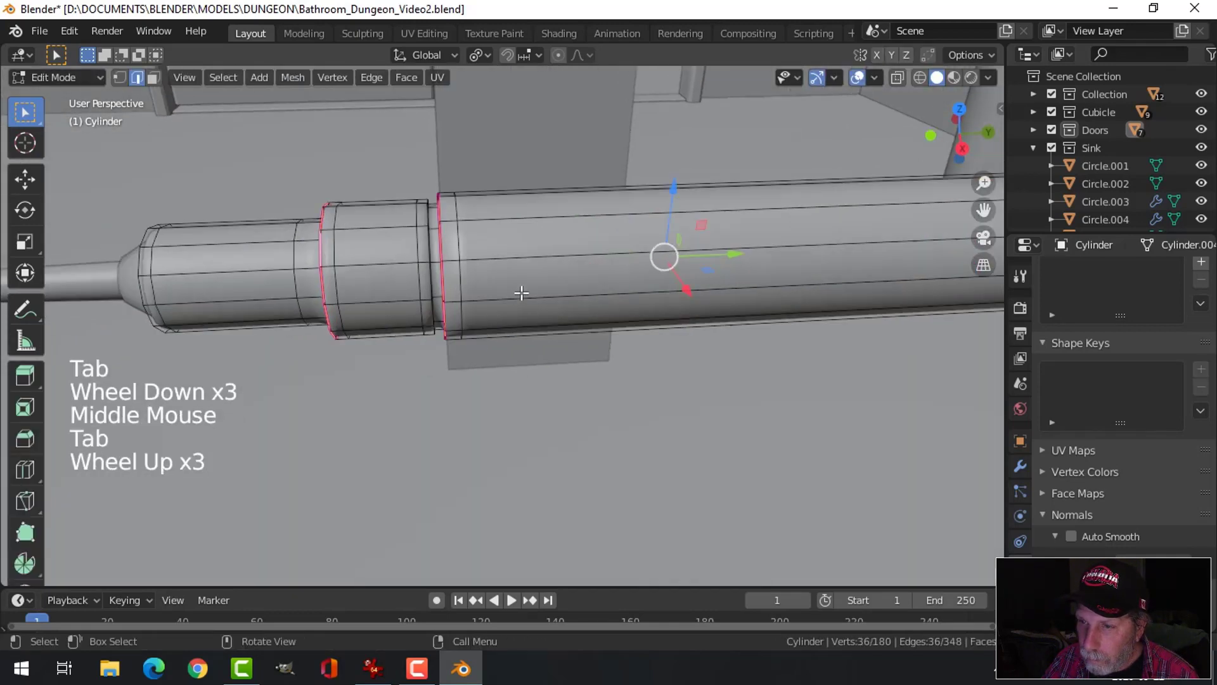
key("alt+a")
left_click(459, 248, "alt+shift")
left_click_drag(514, 263, 511, 261)
Add another loop cut around the grip and slide it toward the grip's front end.
key("ctrl+r")
left_click(565, 244)
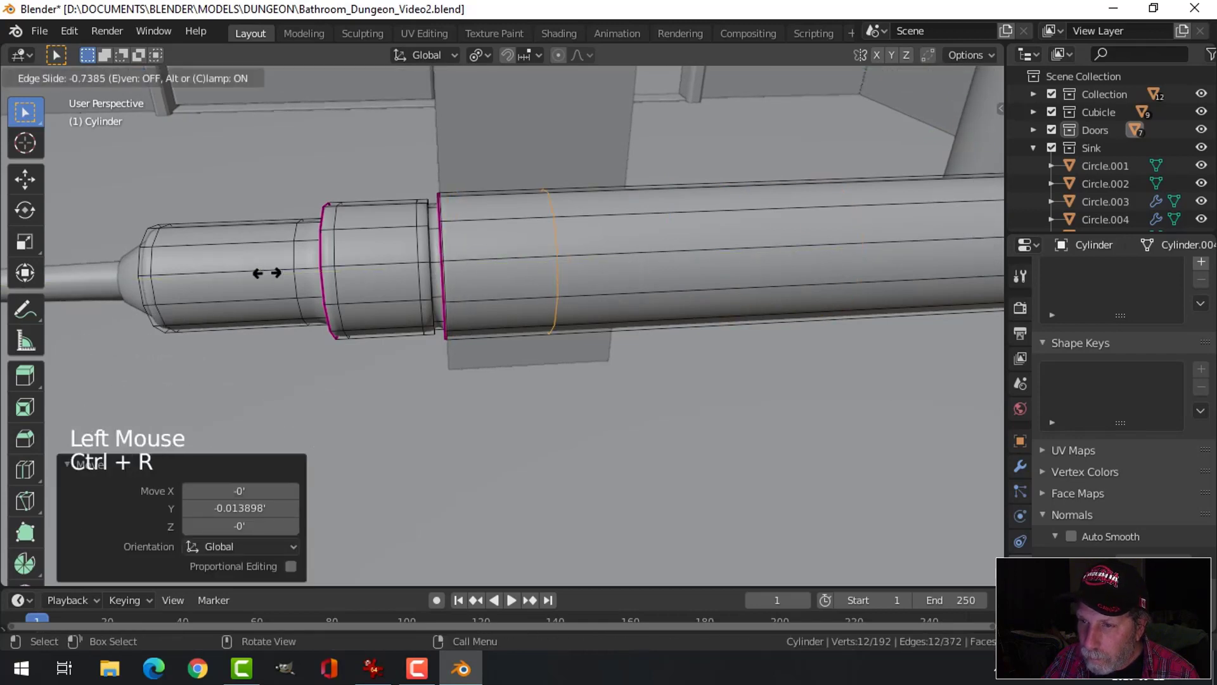
left_click(215, 273)
key("alt+a")
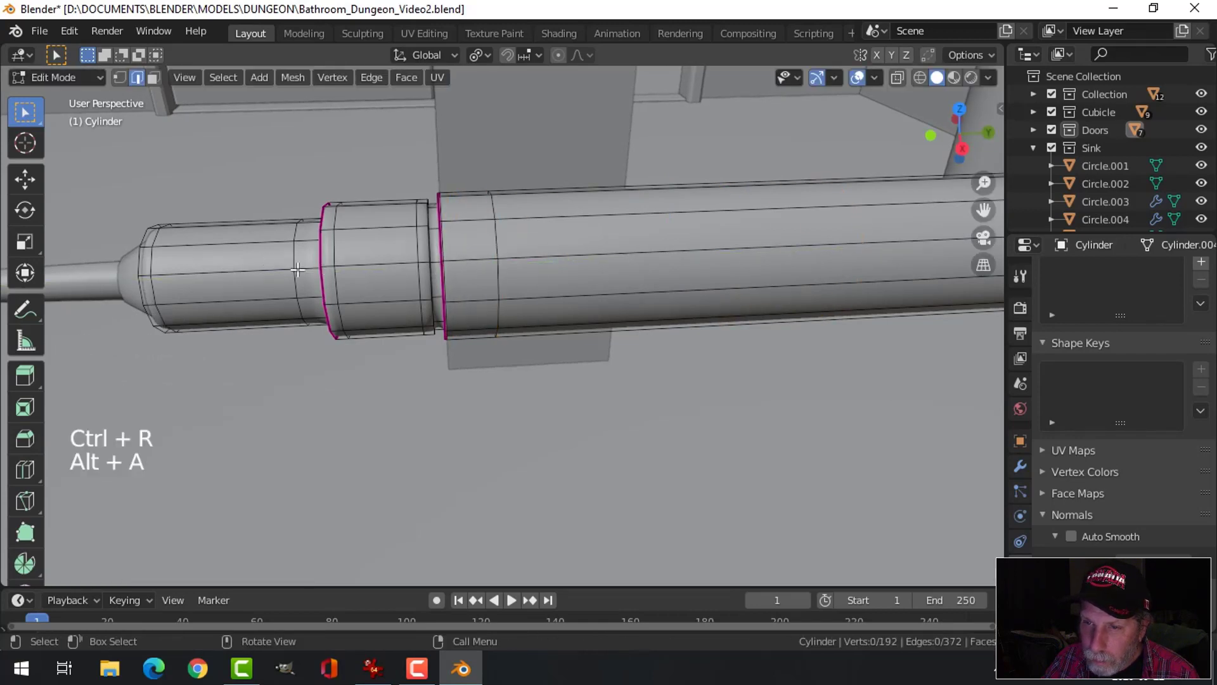
middle_click_drag(263, 263, 251, 291)
key("ctrl+r")
left_click(274, 286)
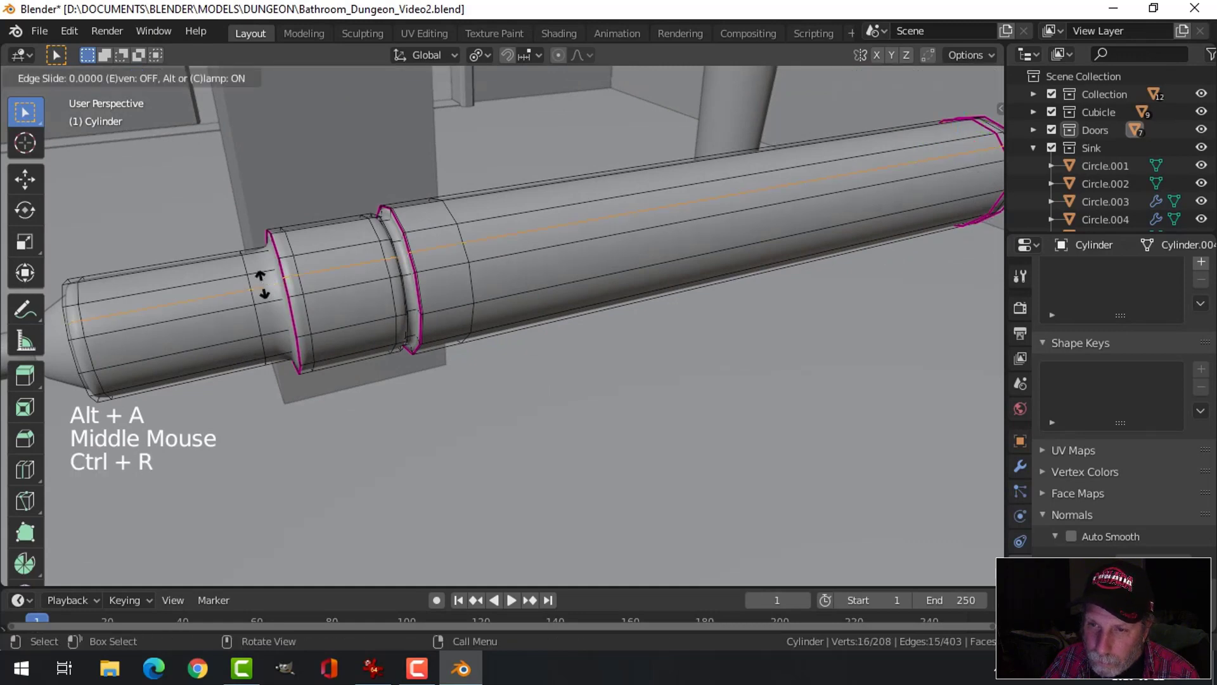
right_click(260, 273)
key("ctrl+z")
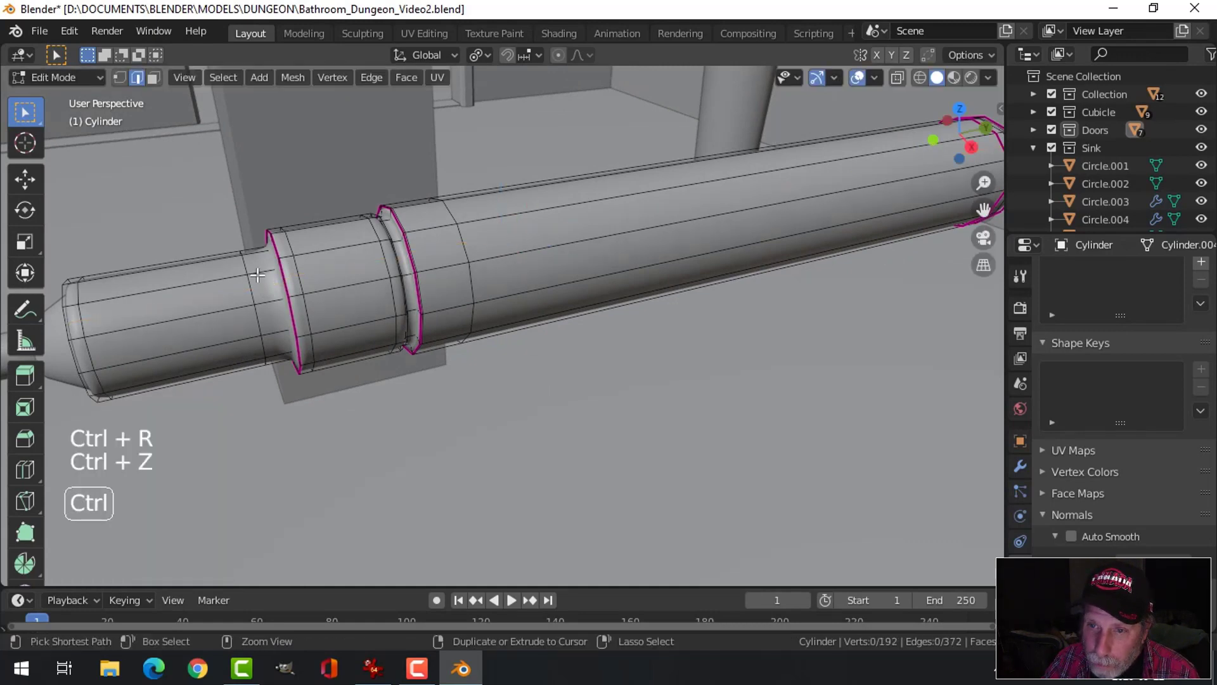
Add a loop cut around the rear of the narrow section, beside the step up to the collar.
key("ctrl+r")
left_click(257, 273)
left_click(263, 274)
key("Tab")
scroll(452, 330, "down", 4)
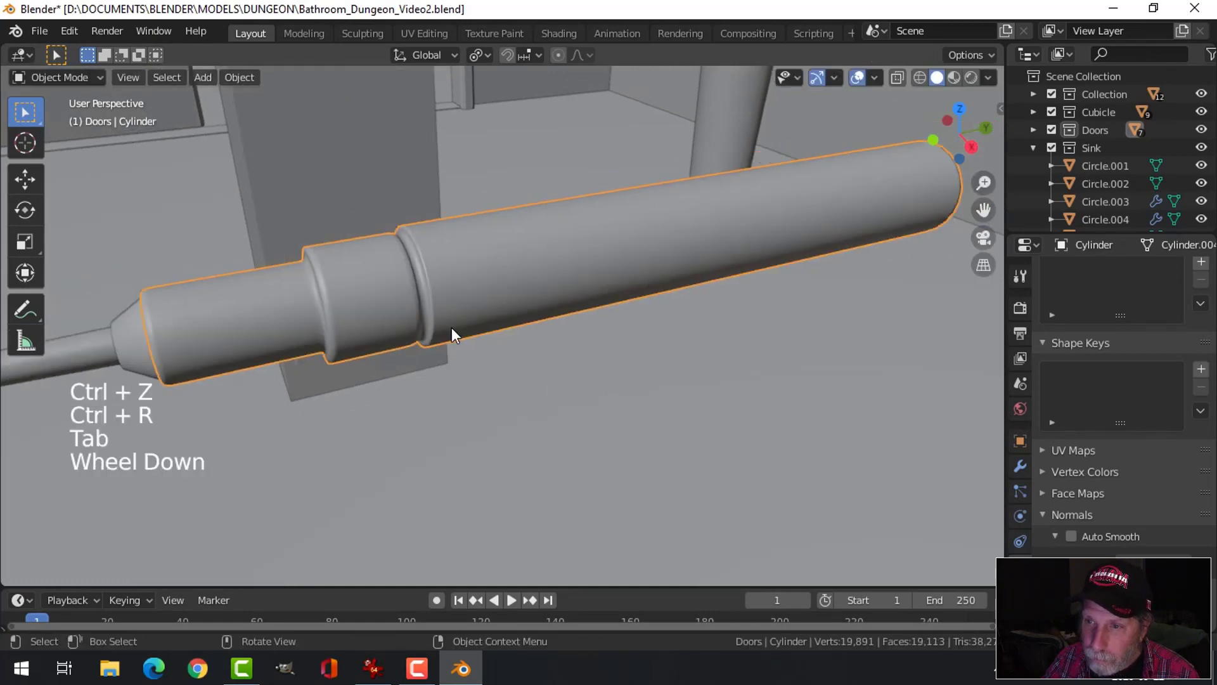
key("alt+a")
middle_click_drag(511, 354, 435, 339)
scroll(540, 350, "down", 5)
middle_click_drag(540, 350, 596, 374)
scroll(588, 367, "down", 3)
scroll(589, 349, "up", 8)
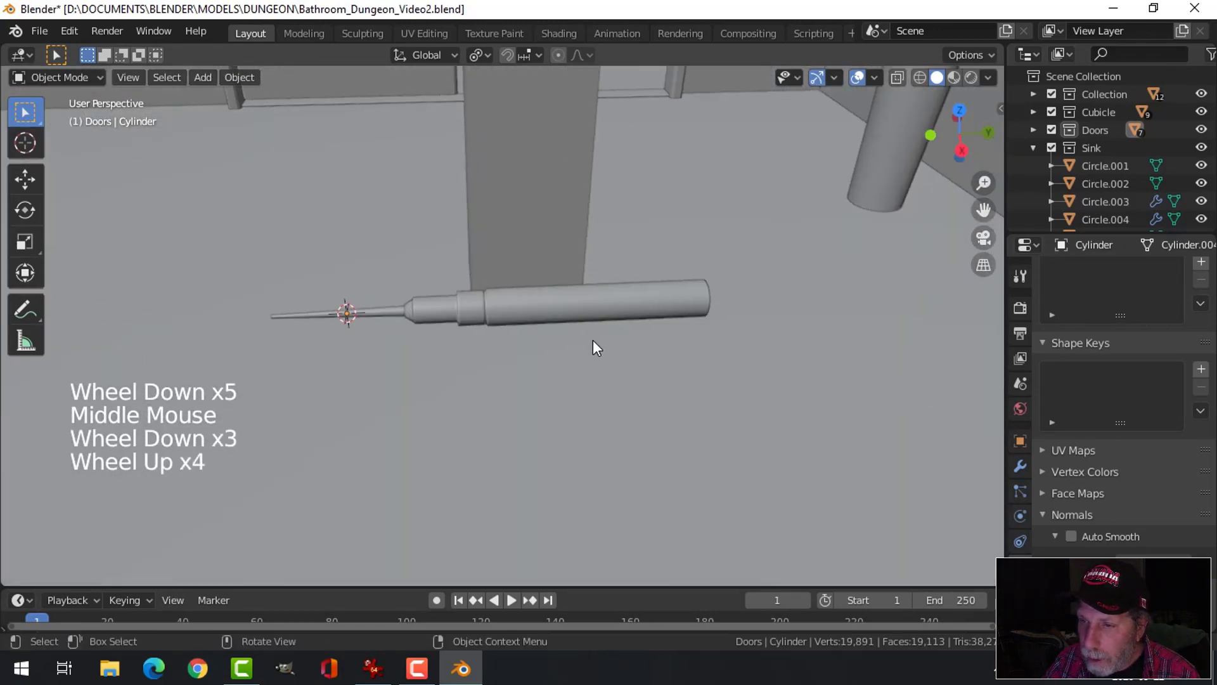
Duplicate the edge loop at the handle's open rear rim and move the copy about 0.1 ft along Y, out of the handle.
middle_click_drag(698, 329, 598, 279, "shift")
left_click(677, 344)
key("Tab")
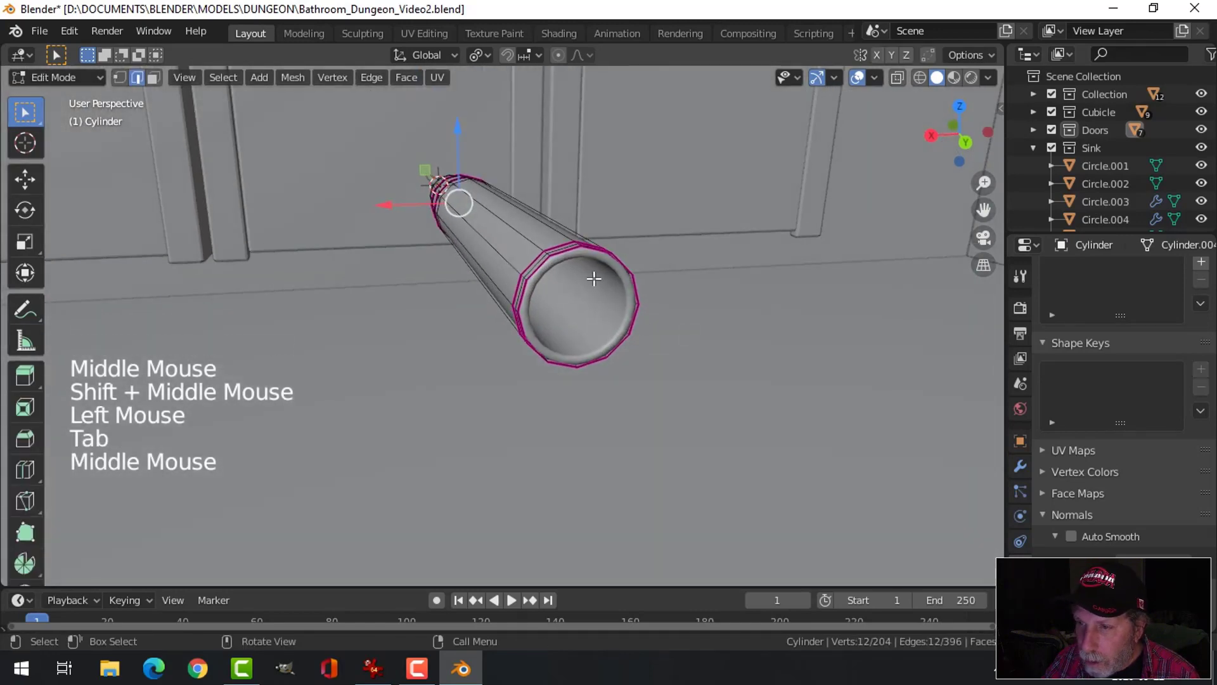
key("2")
left_click(566, 256, "alt+shift")
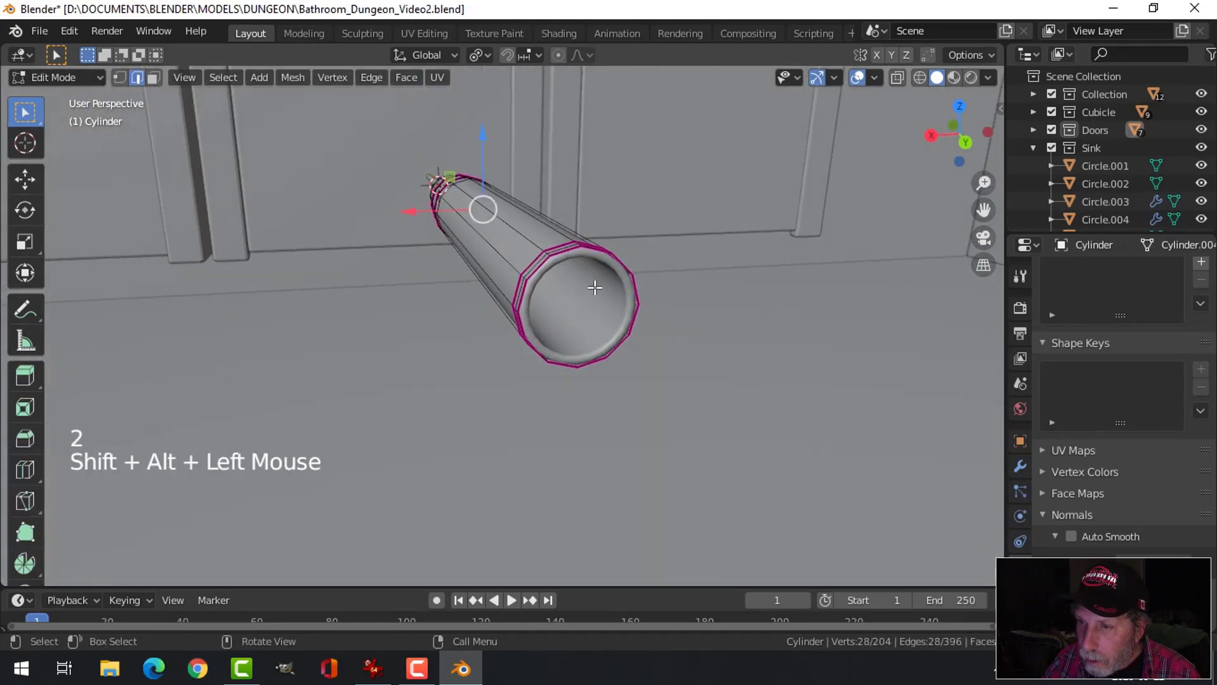
middle_click_drag(566, 256, 559, 263)
key("alt+a")
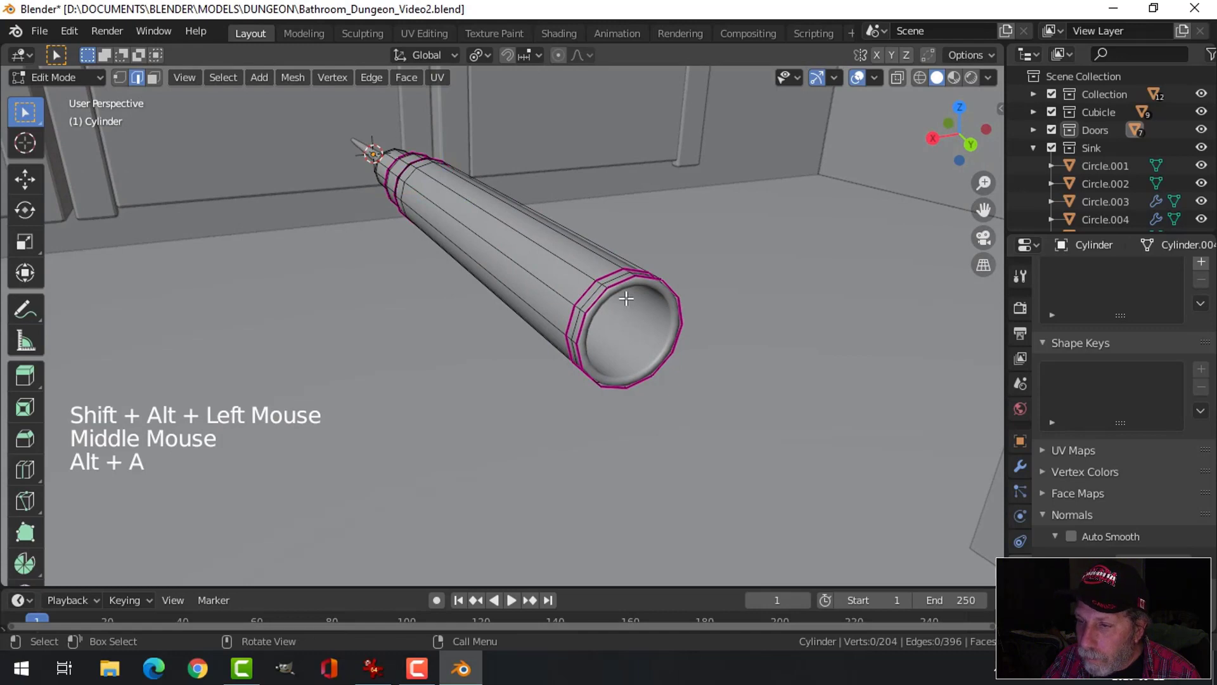
left_click(614, 281, "alt+shift")
middle_click_drag(682, 342, 678, 352)
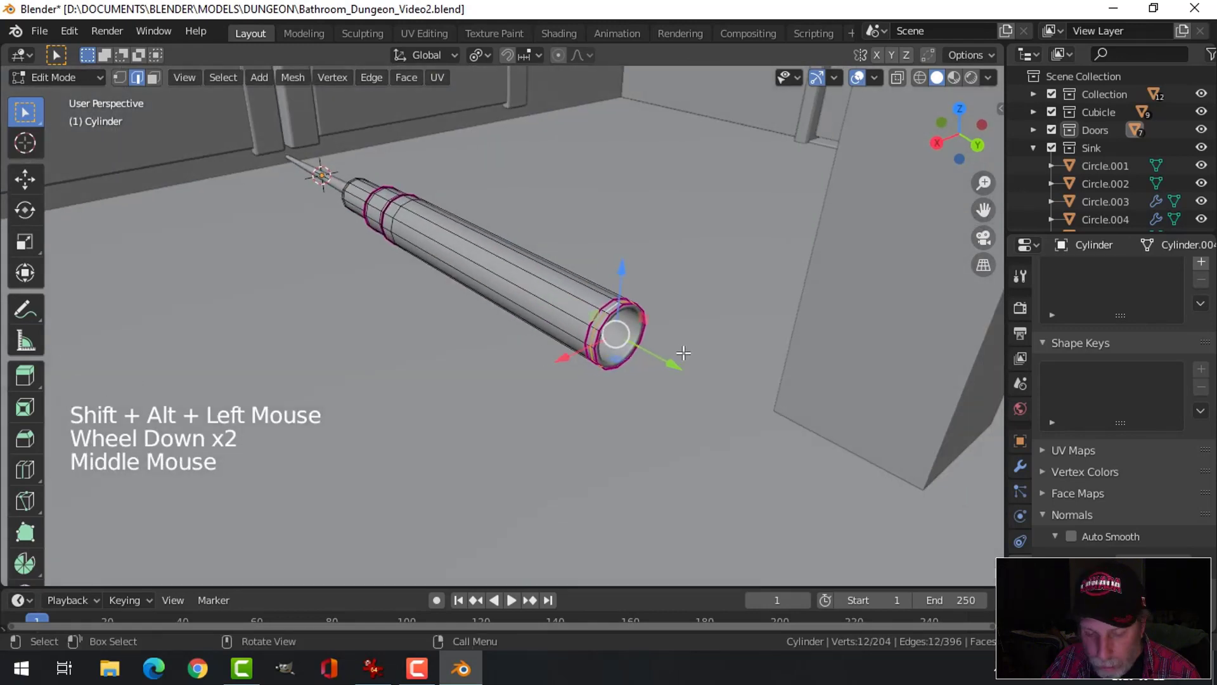
key("shift+d")
left_click_drag(675, 363, 714, 390)
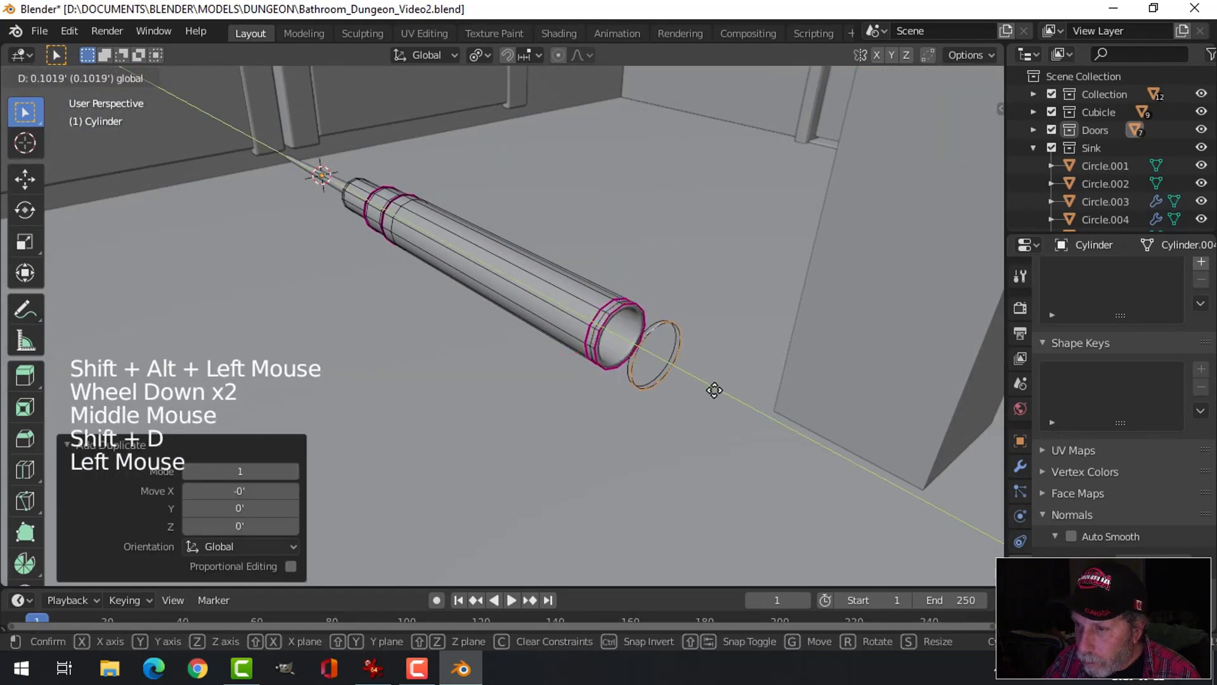
Separate the duplicated ring from the handle into its own object.
key("p")
left_click(801, 337)
key("Tab")
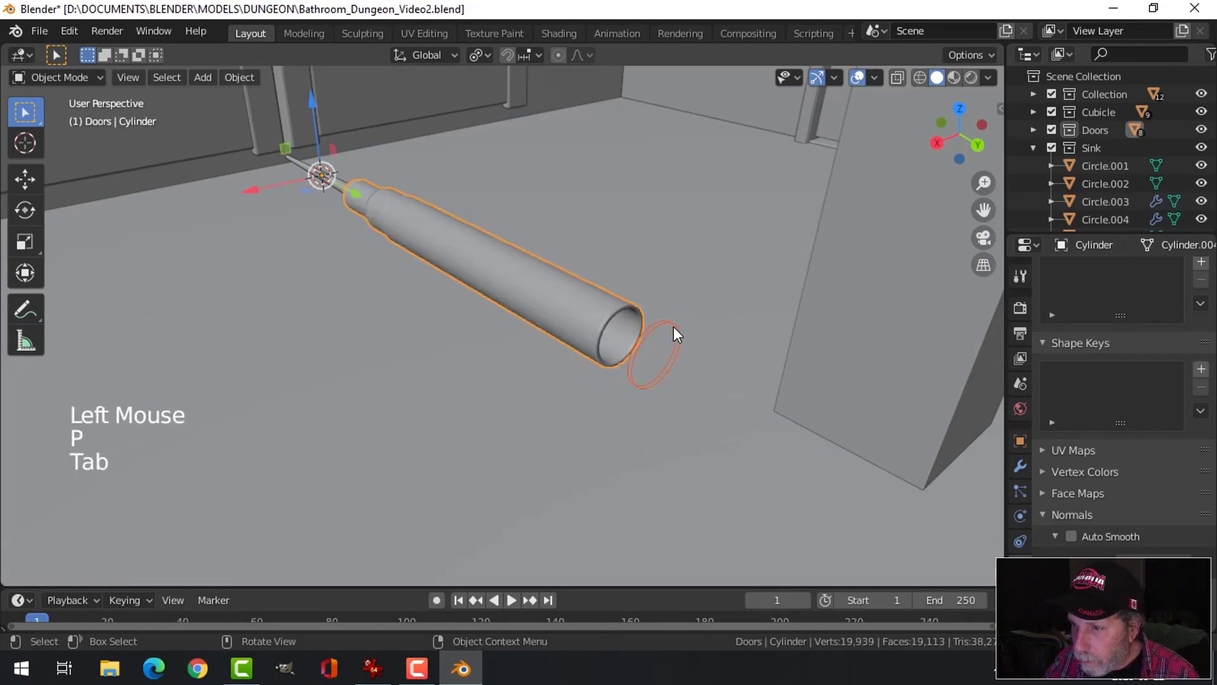
Remove the Solidify and Subdivision modifiers from the separated ring.
left_click(671, 327)
left_click(1020, 466)
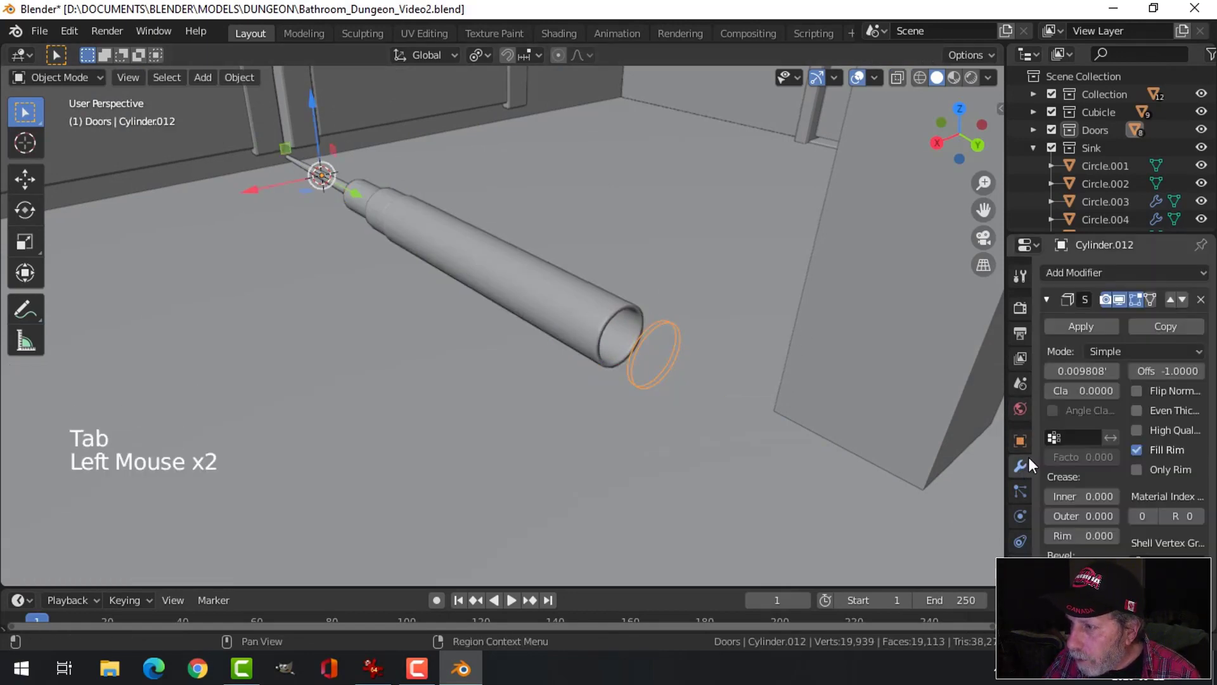
left_click(1201, 299)
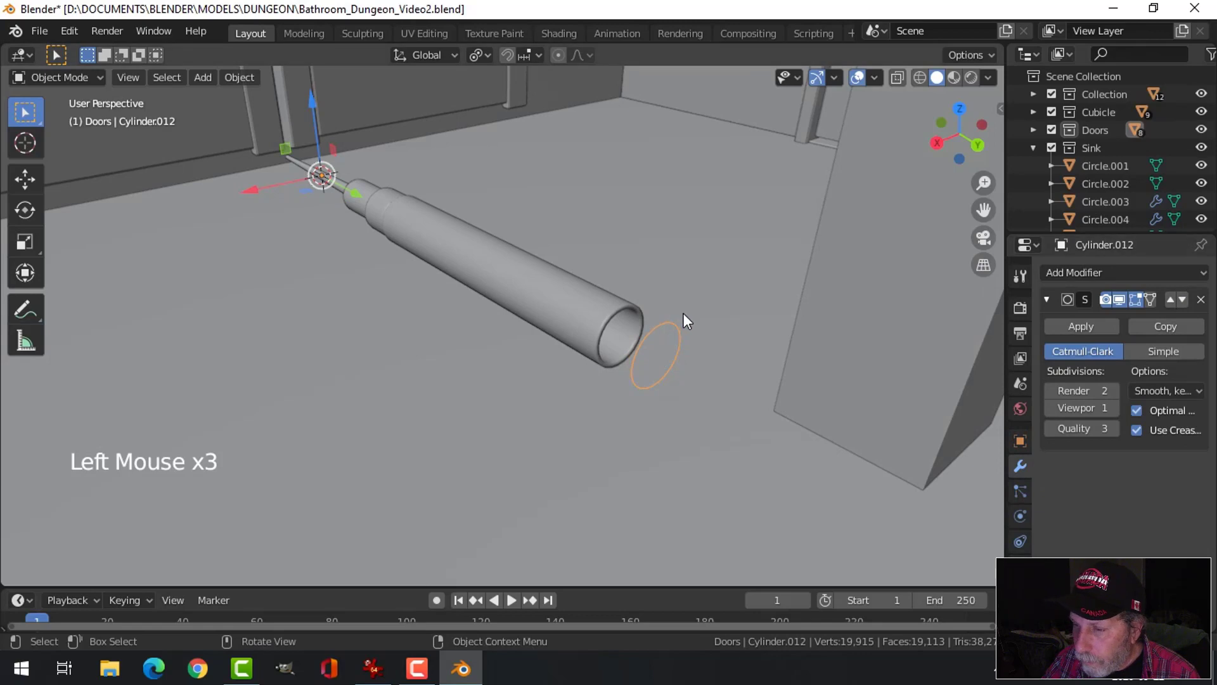
key("Tab")
key("a")
middle_click_drag(689, 320, 705, 344)
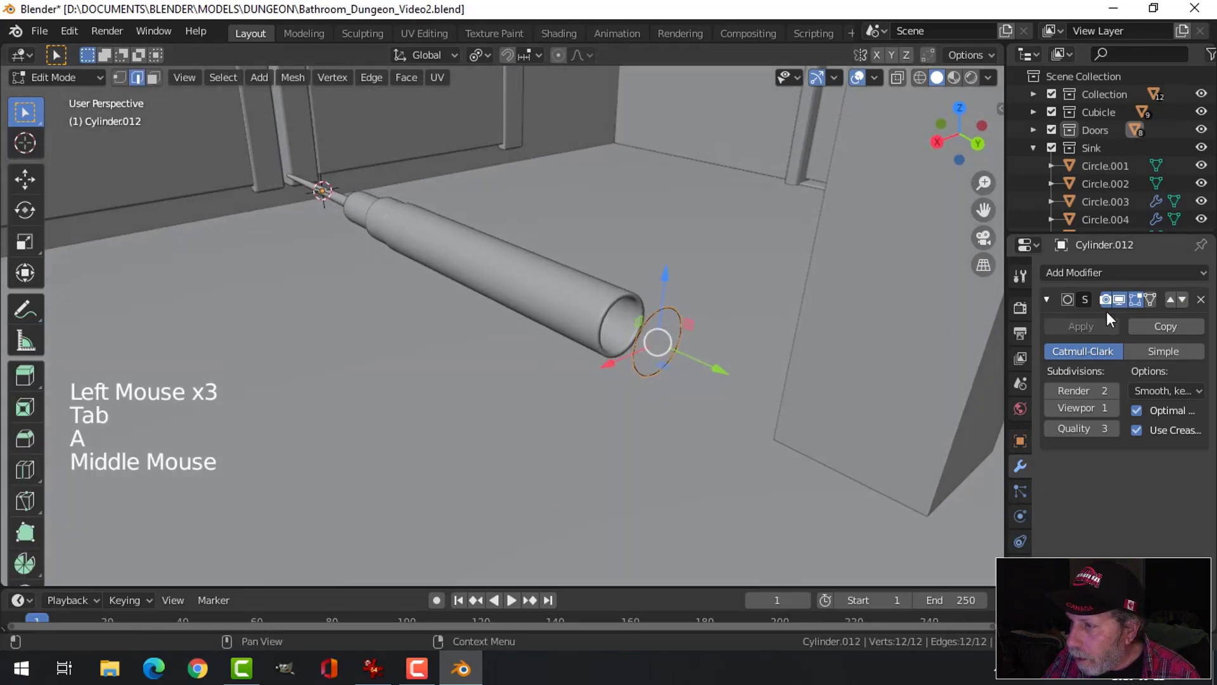
left_click(1201, 301)
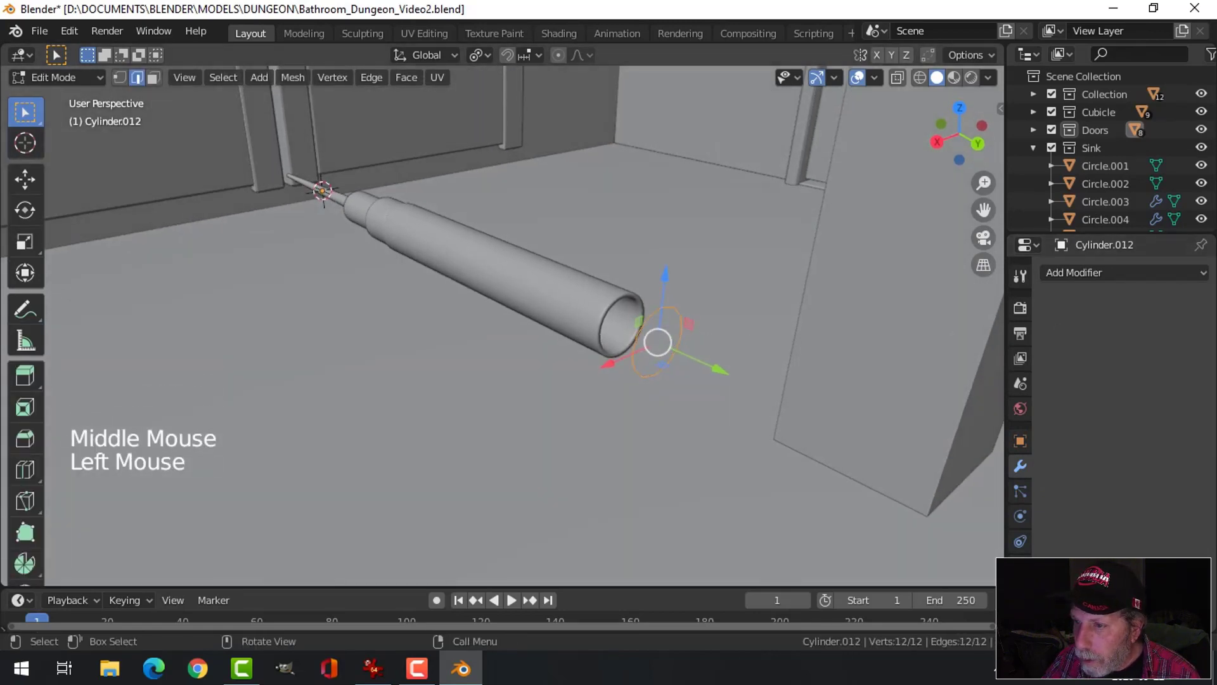
Scale the ring to about 0.838 and move it about 0.042 ft along Y, away from the handle.
key("s")
left_click(750, 362)
left_click_drag(731, 374, 664, 352)
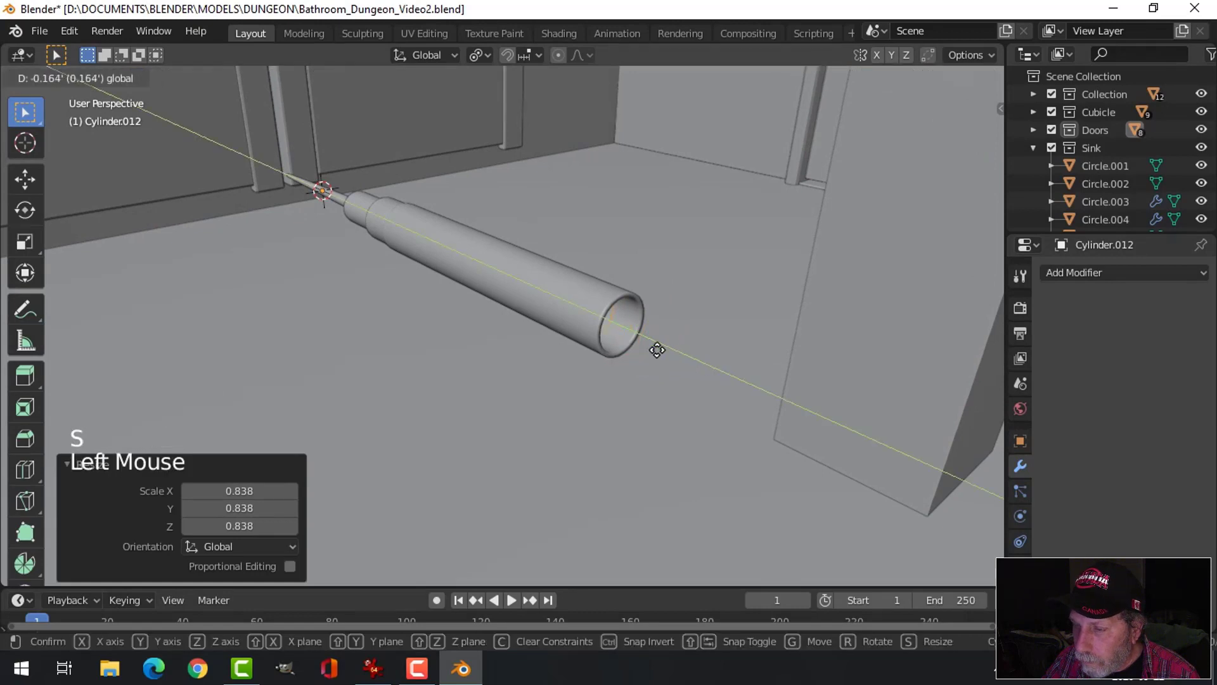
left_click_drag(735, 382, 735, 382)
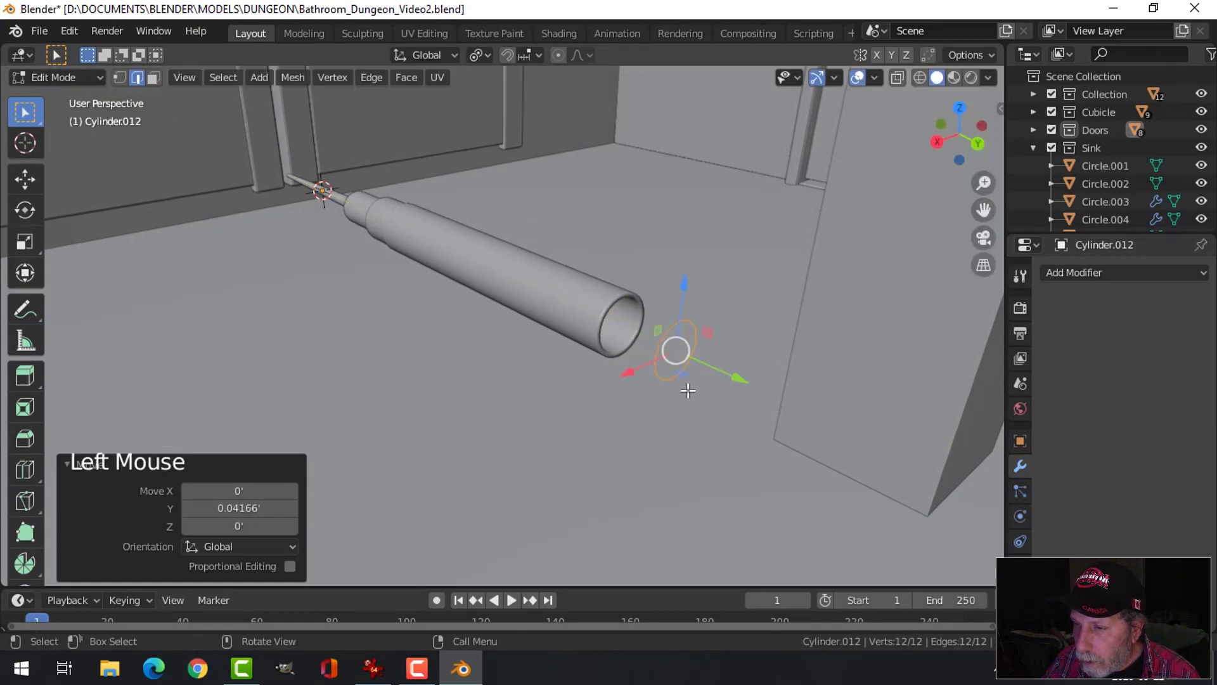
Extrude the ring about -0.071 ft along Y toward the handle to form a short tube.
middle_click_drag(687, 386, 557, 367, "shift")
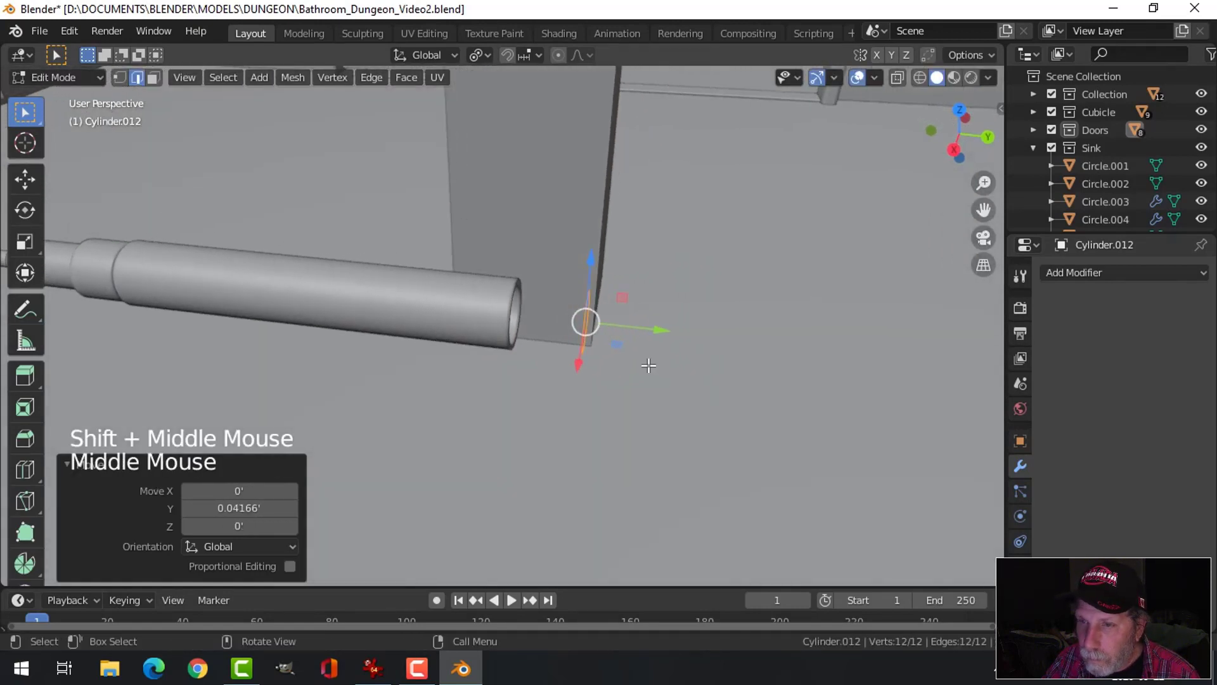
key("1")
key("e")
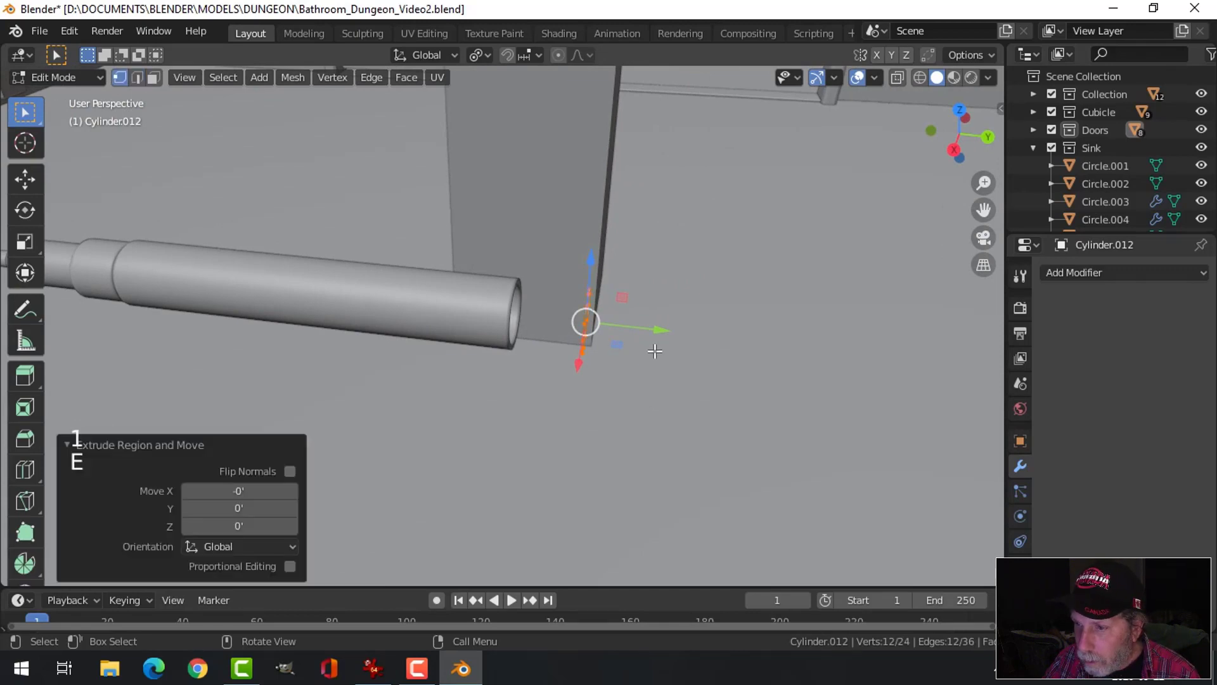
left_click_drag(652, 329, 622, 337)
middle_click_drag(622, 337, 729, 371)
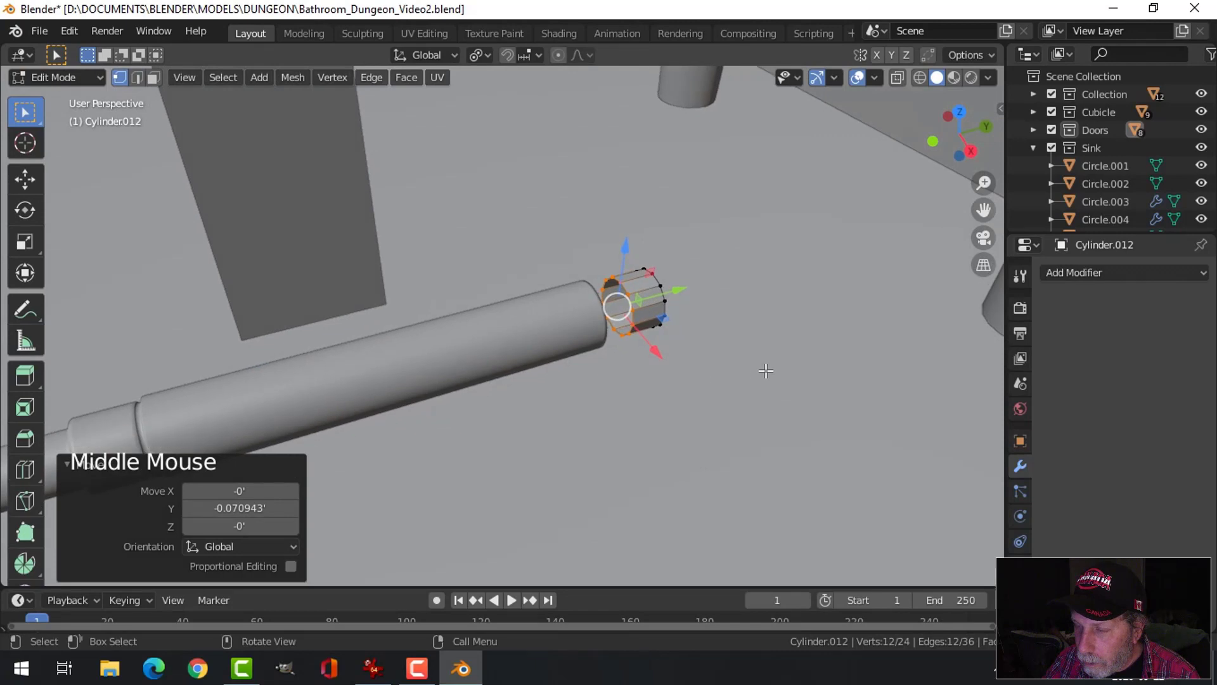
Close the tube's end facing the handle with a Grid Fill.
left_click(406, 79)
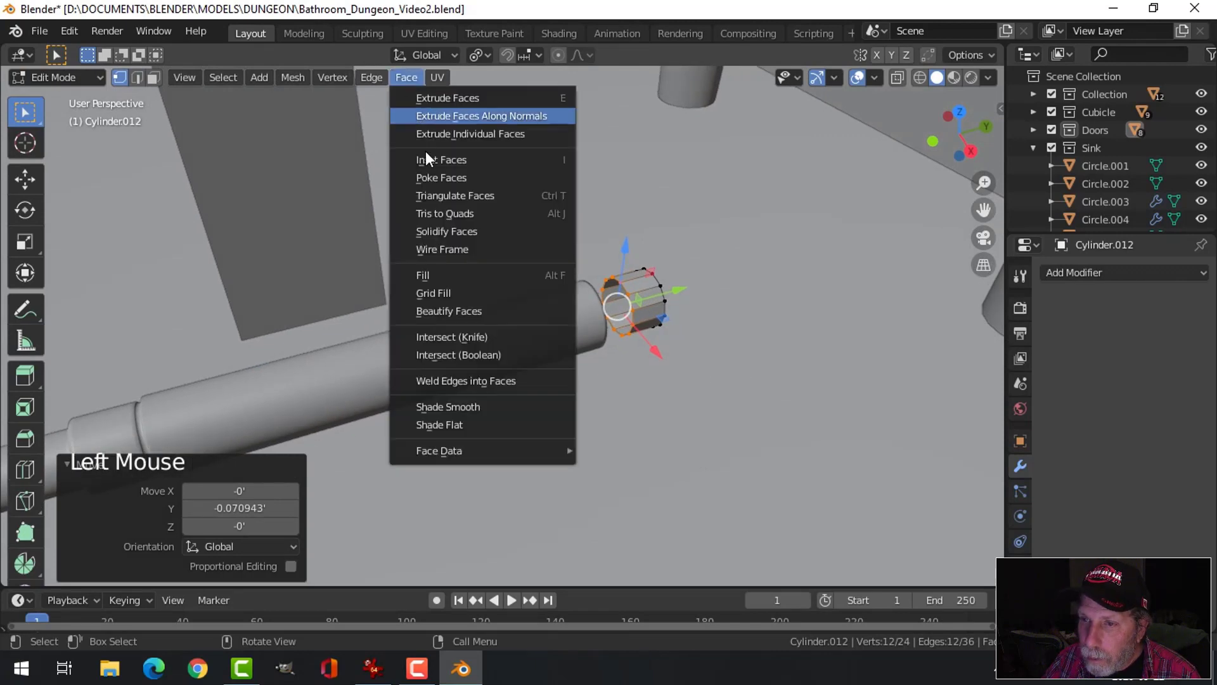
left_click(447, 287)
Form a narrow groove at the tube's open rear end by extruding inward, slightly along Y and outward at a scale of 1.089.
middle_click_drag(634, 365, 541, 326)
key("alt+a")
left_click(449, 284, "alt+shift")
key("e")
key("s")
left_click(555, 310)
key("e")
left_click(539, 360)
left_click(542, 381)
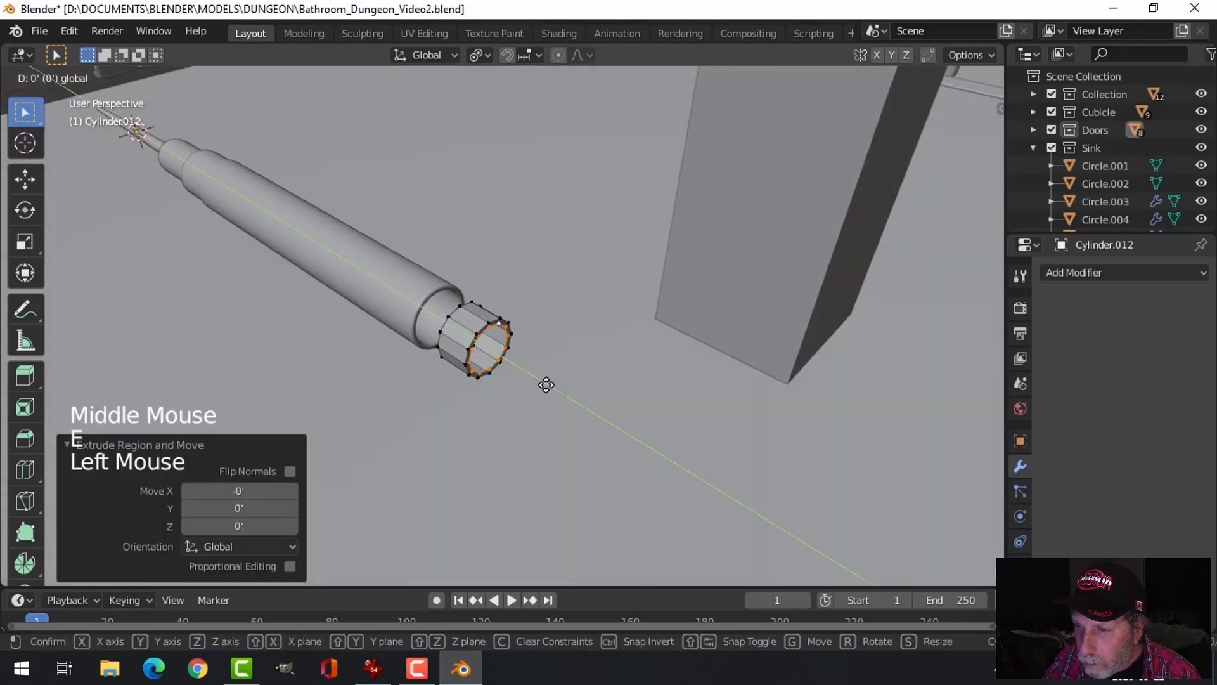
key("e")
key("s")
left_click(590, 348)
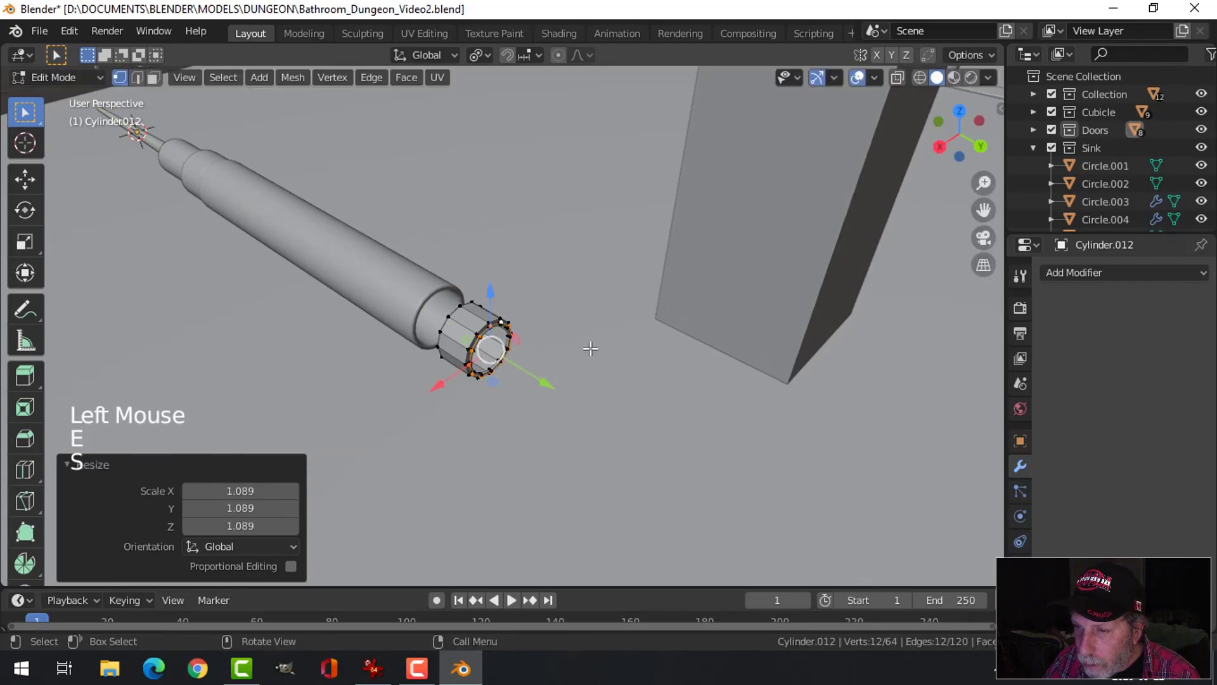
Extrude the tube's rear loop about 0.48 ft along Y to form a long shaft.
middle_click_drag(643, 363, 619, 356)
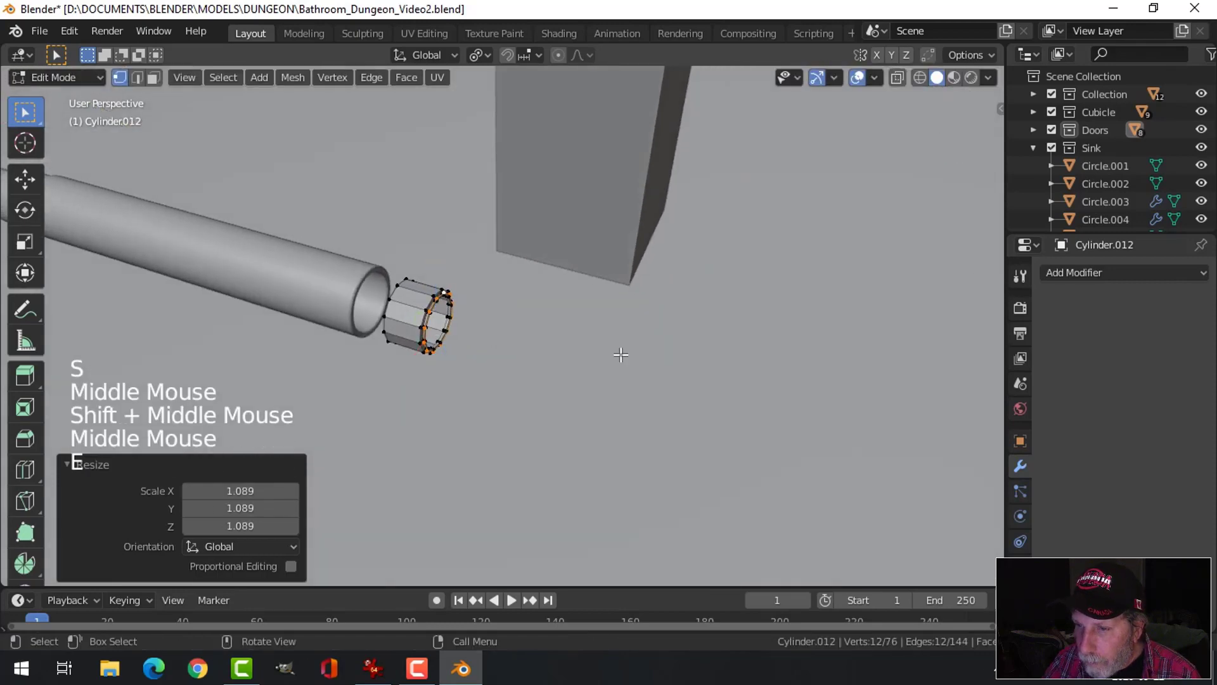
key("e")
left_click(706, 412)
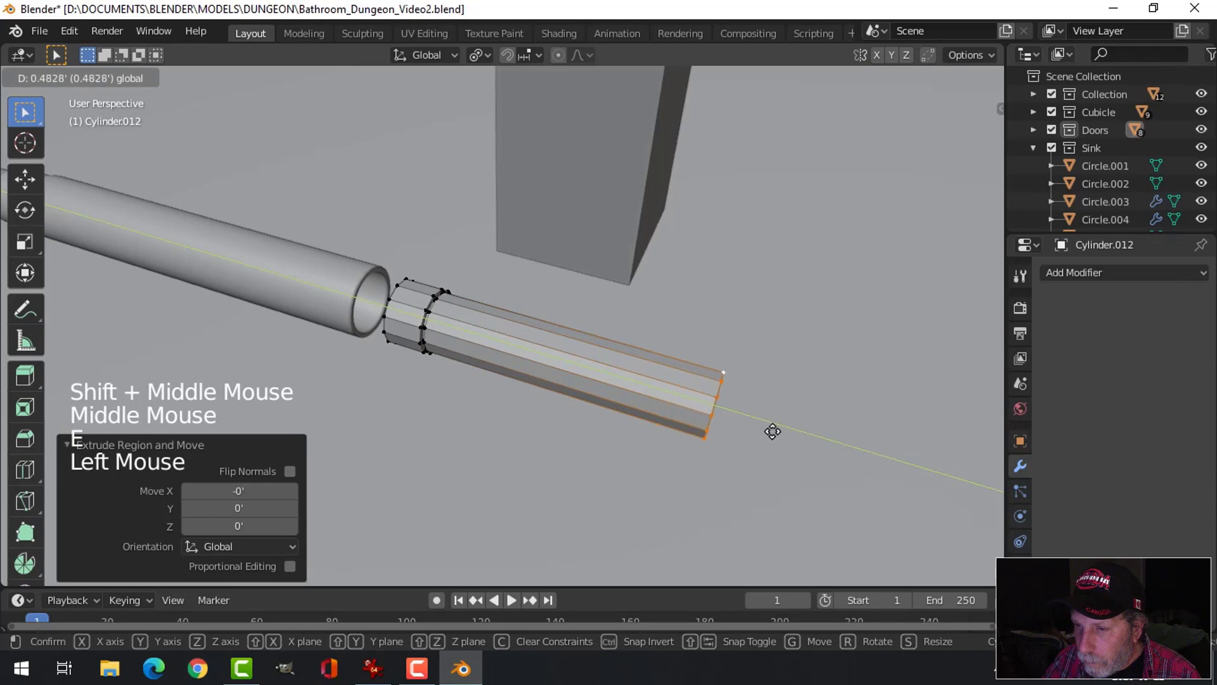
Scale the whole insert to about 0.922 in X and Z, leaving its Y length locked.
key("a")
middle_click_drag(760, 381, 692, 308)
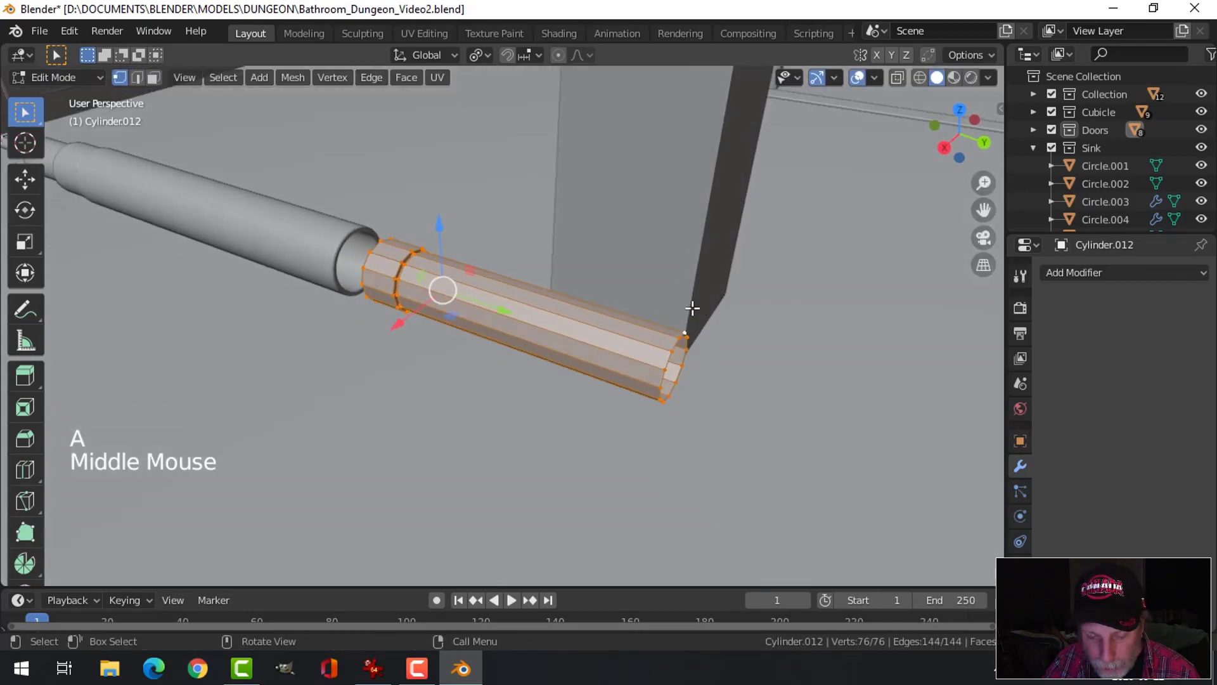
key("s")
key("shift+y")
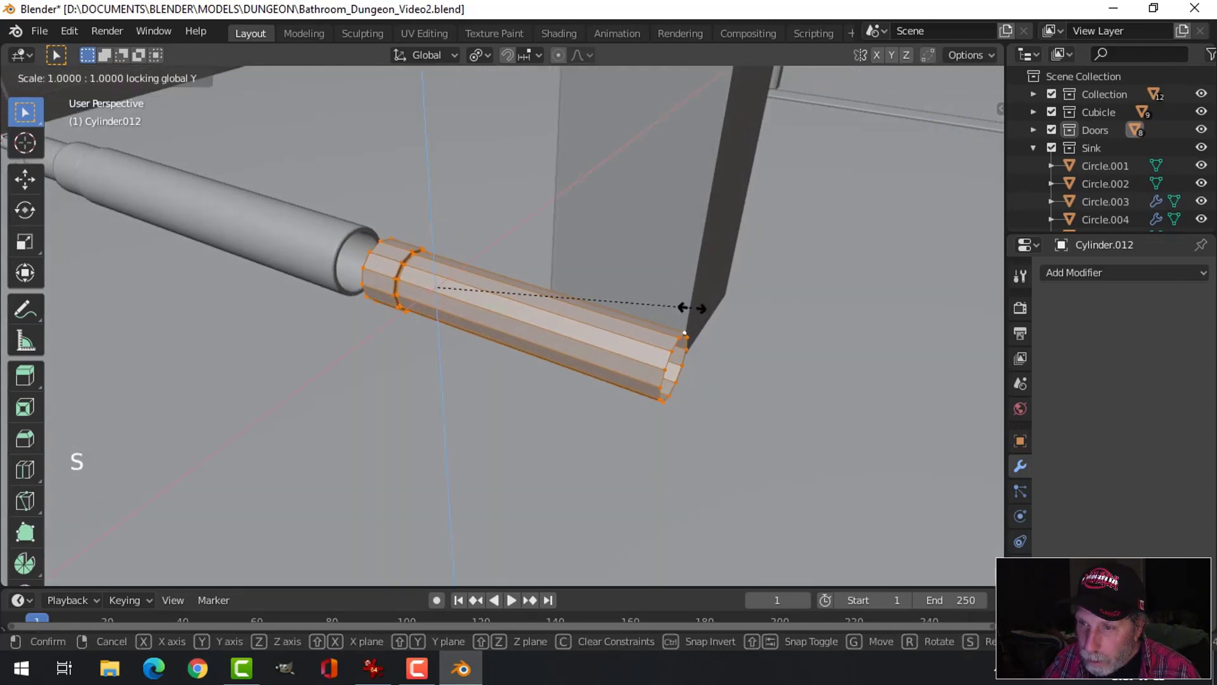
left_click(671, 313)
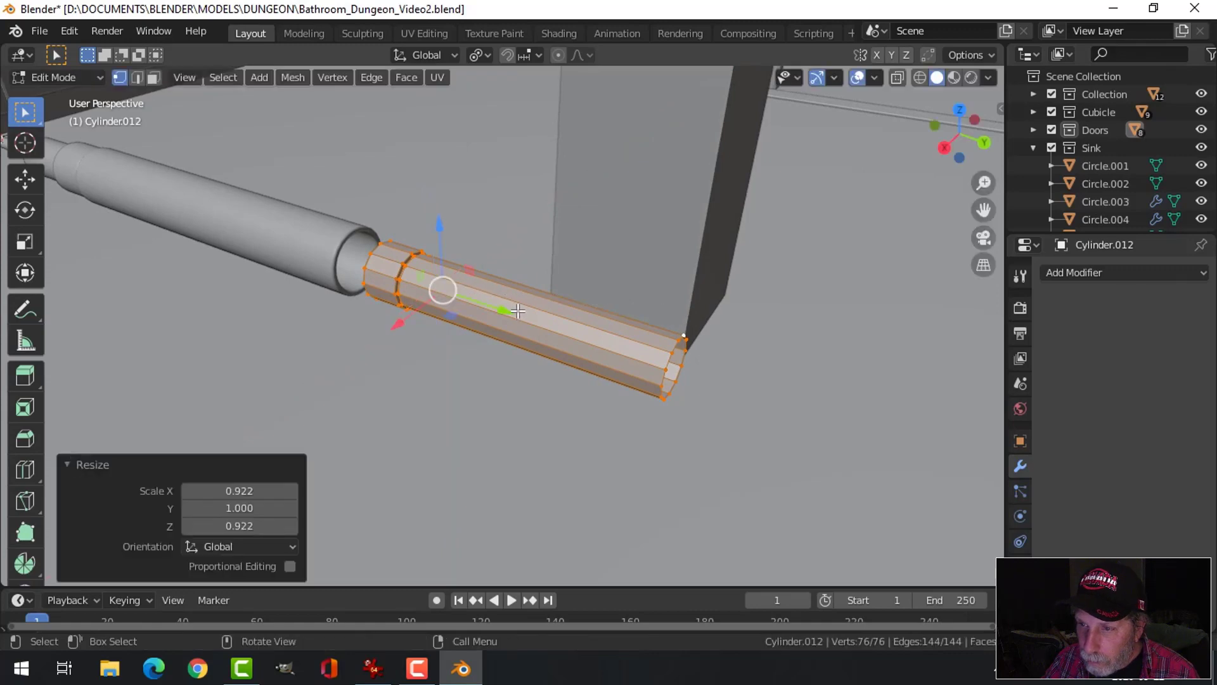
Slide the whole insert along Y into the hollow handle, past its rear rim, and display the scene in wireframe.
left_click_drag(518, 311, 467, 323)
scroll(467, 323, "down", 2)
middle_click_drag(467, 324, 609, 339)
middle_click_drag(608, 339, 682, 328)
left_click_drag(690, 289, 395, 292)
key("z")
middle_click_drag(394, 293, 435, 291)
scroll(436, 262, "up", 3)
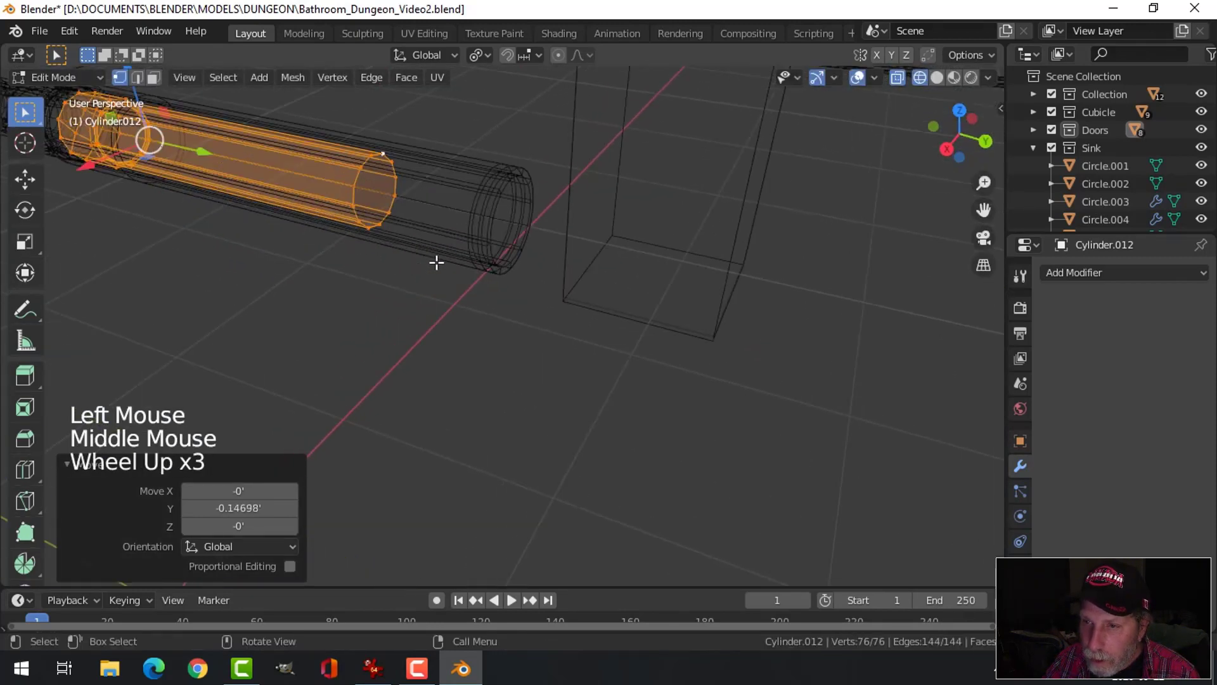
Lengthen the insert's shaft by moving its rear end loop about 0.237 ft along Y.
key("alt+a")
left_click(354, 177, "alt+shift")
left_click_drag(426, 207, 592, 263)
scroll(570, 279, "down", 2)
middle_click_drag(535, 293, 505, 321)
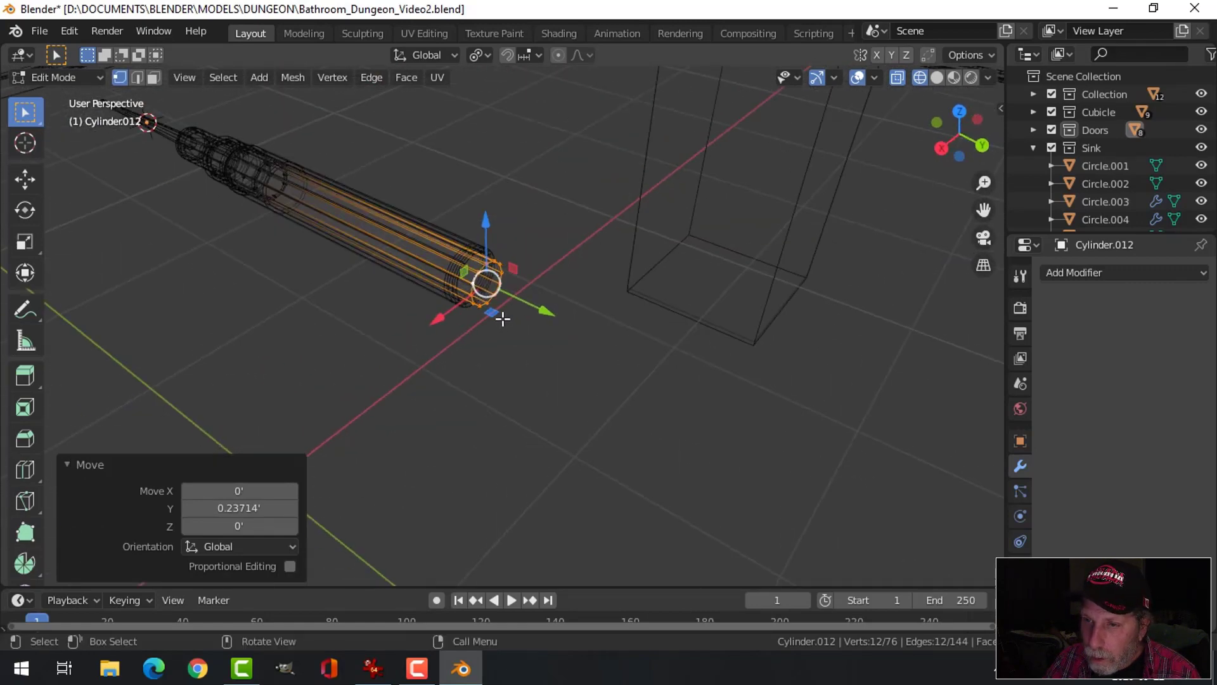
Slide the whole insert about 0.809 ft along Y out of the handle and return the viewport to solid shading.
key("a")
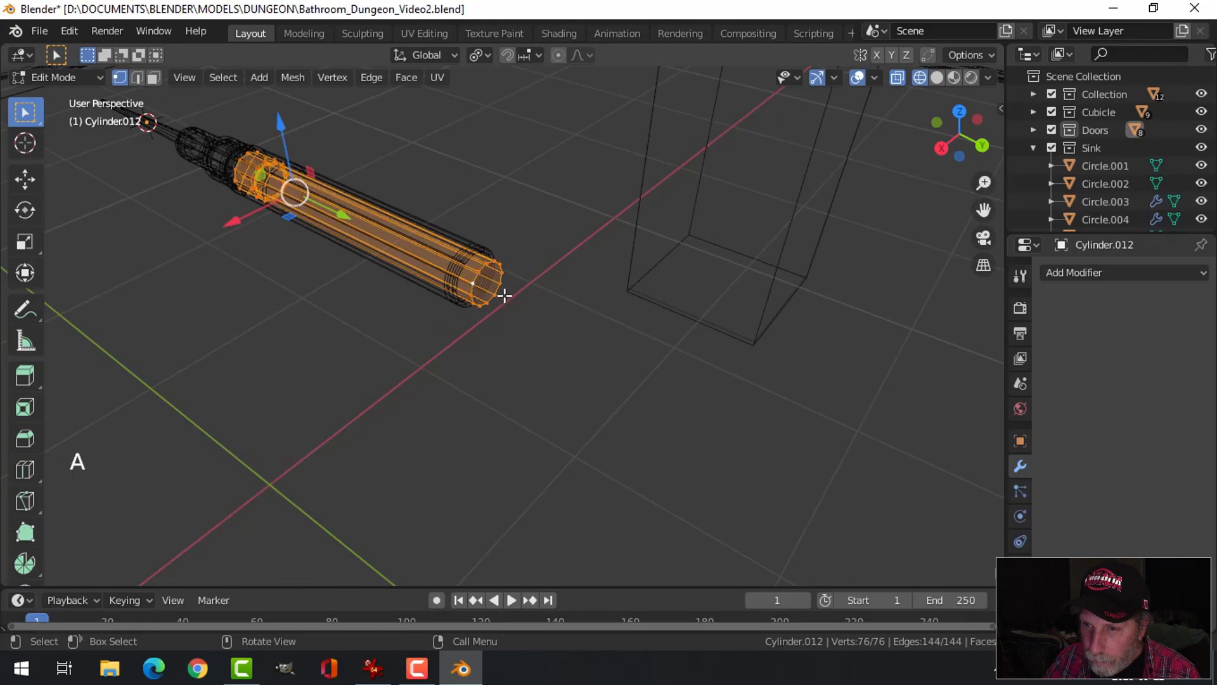
left_click_drag(357, 224, 610, 346)
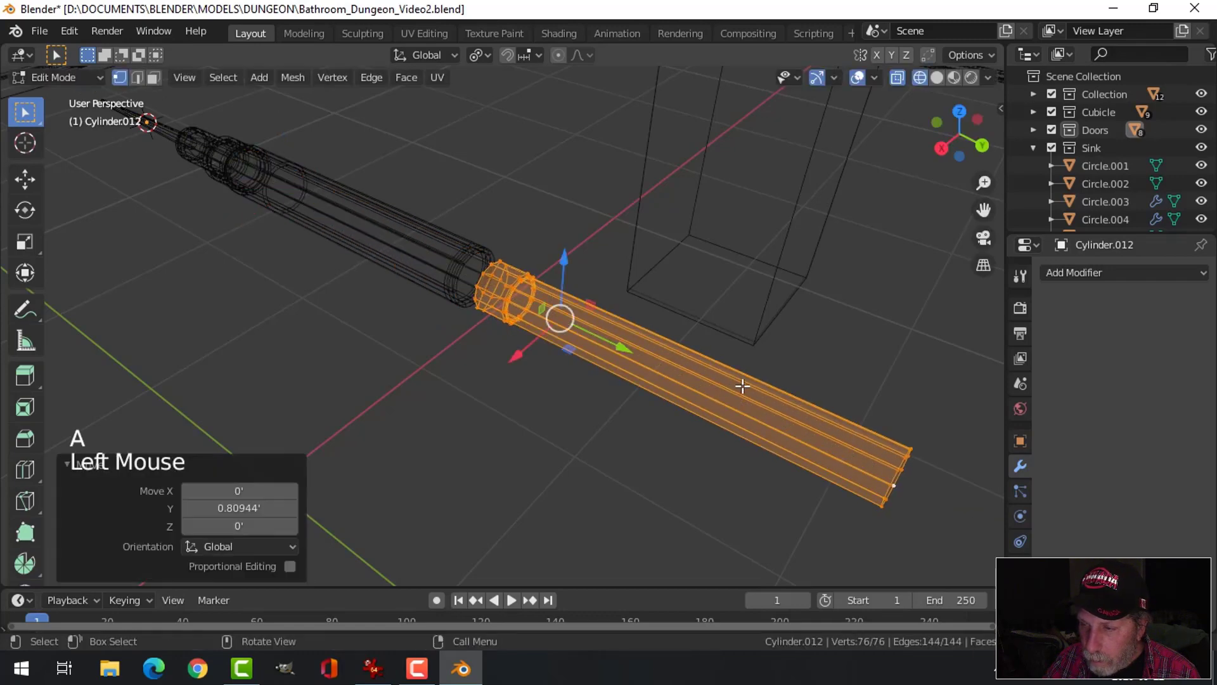
middle_click_drag(739, 385, 650, 337, "shift")
key("alt+a")
key("z")
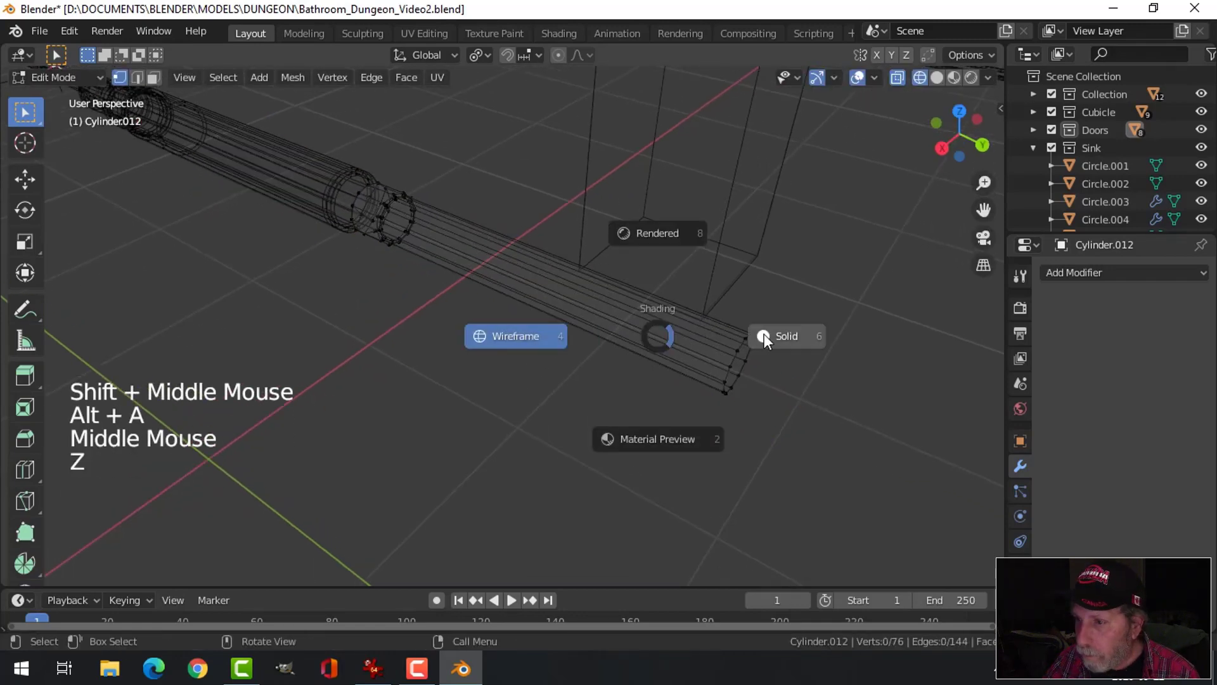
middle_click_drag(760, 336, 664, 339, "shift")
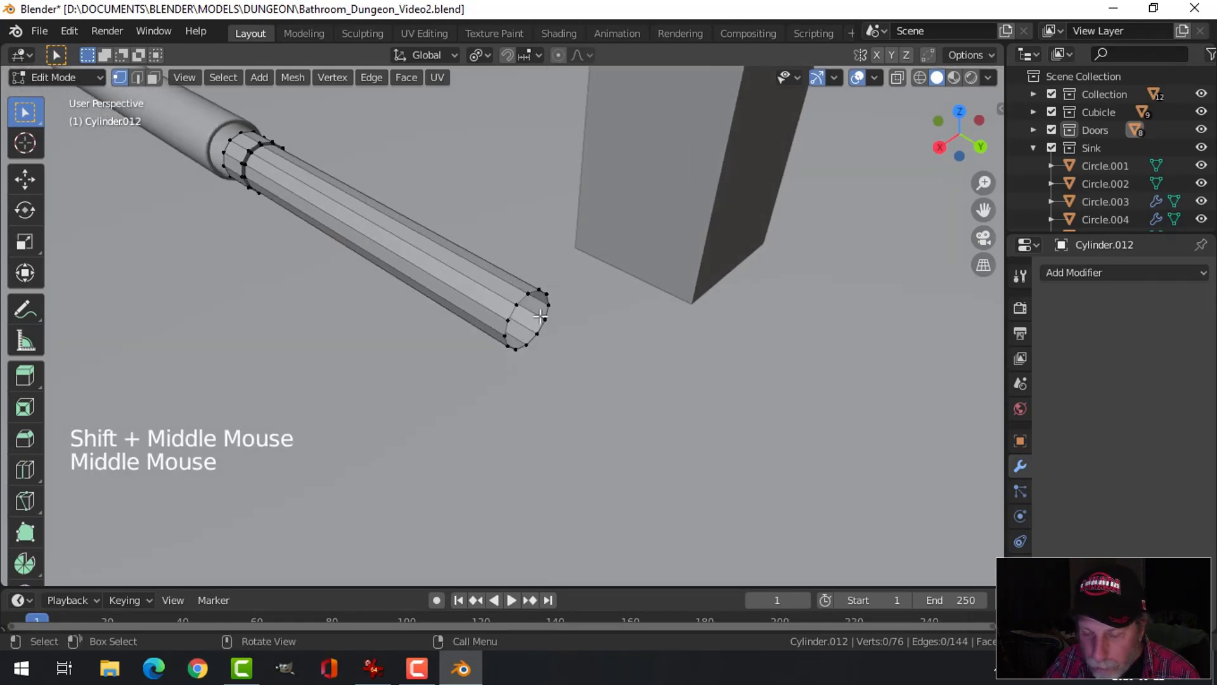
Form a flange at the shaft's rear end by extruding the end loop outward at scale 1.721 and about 0.0376 ft along Y.
key("2")
left_click(512, 301, "alt+shift")
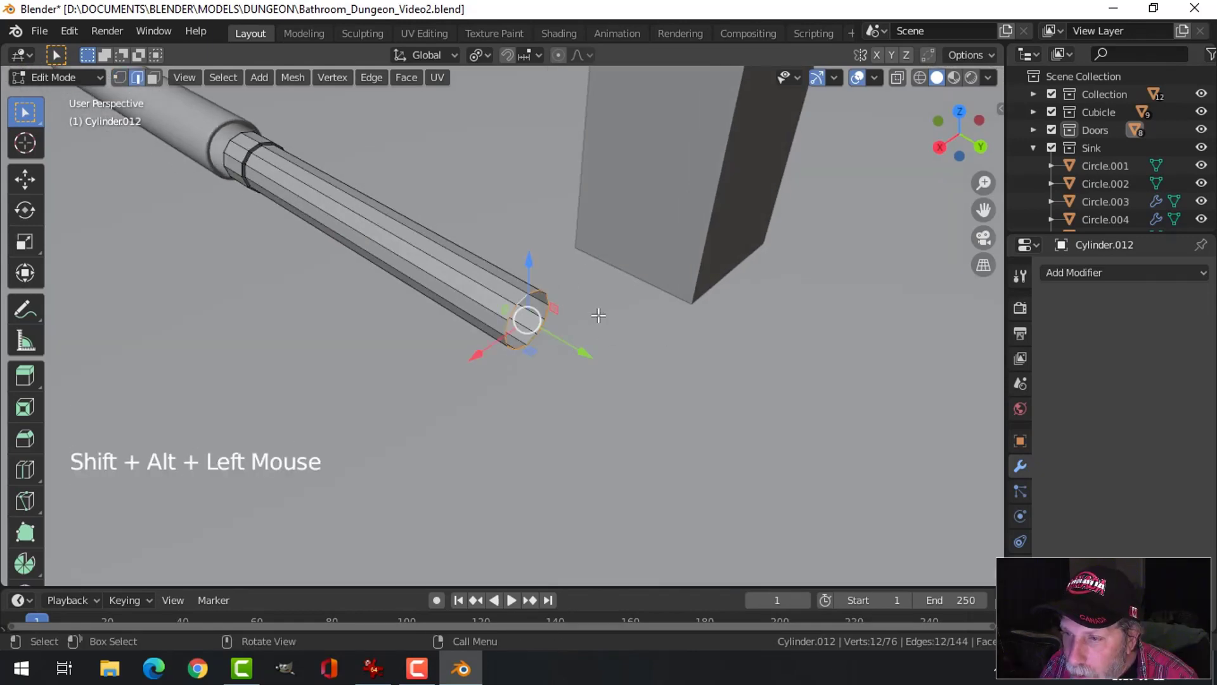
key("e")
key("s")
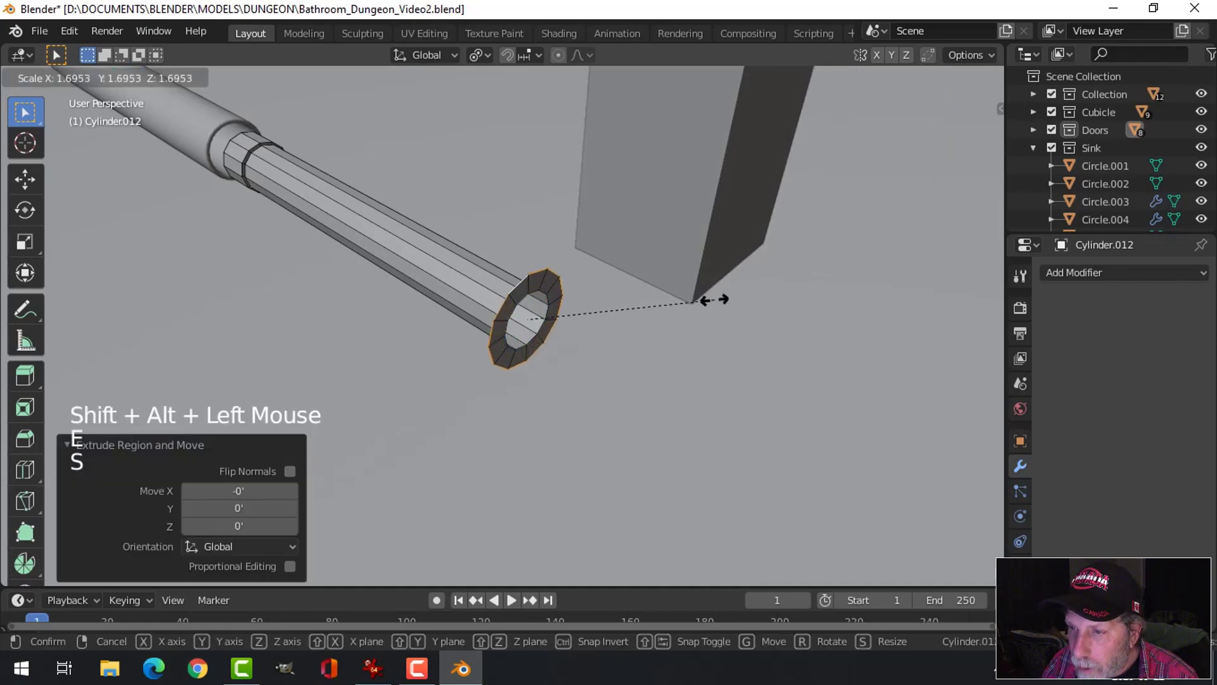
left_click(718, 298)
middle_click_drag(718, 298, 674, 355)
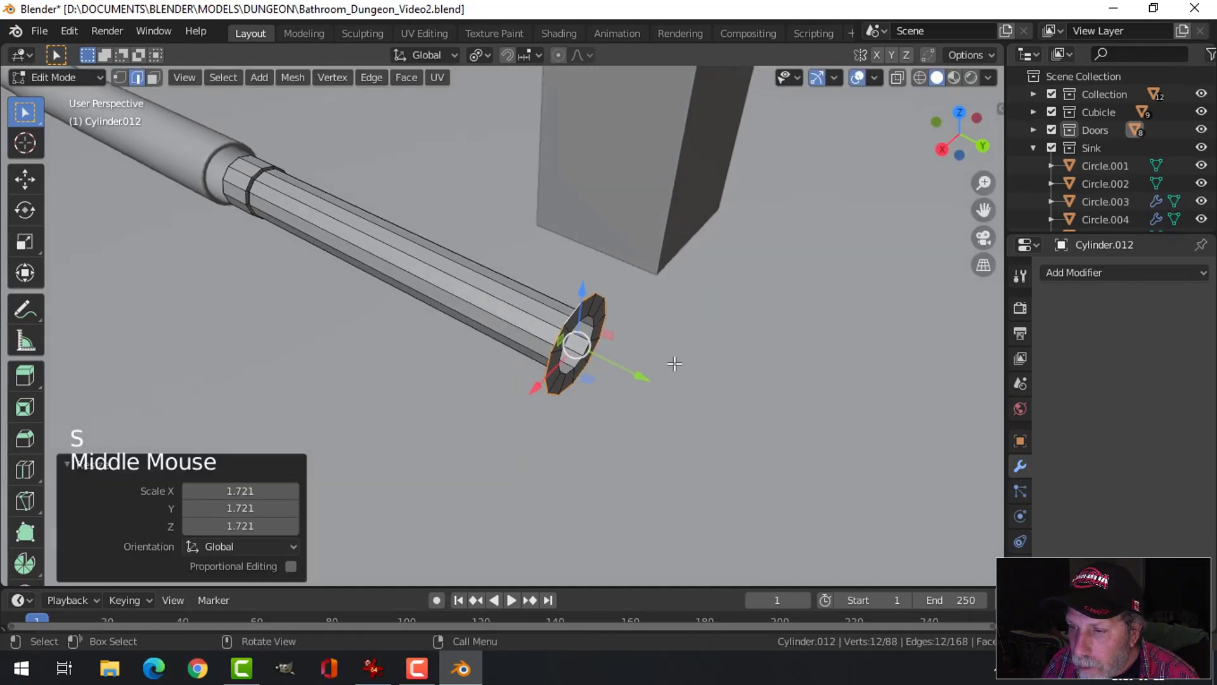
key("e")
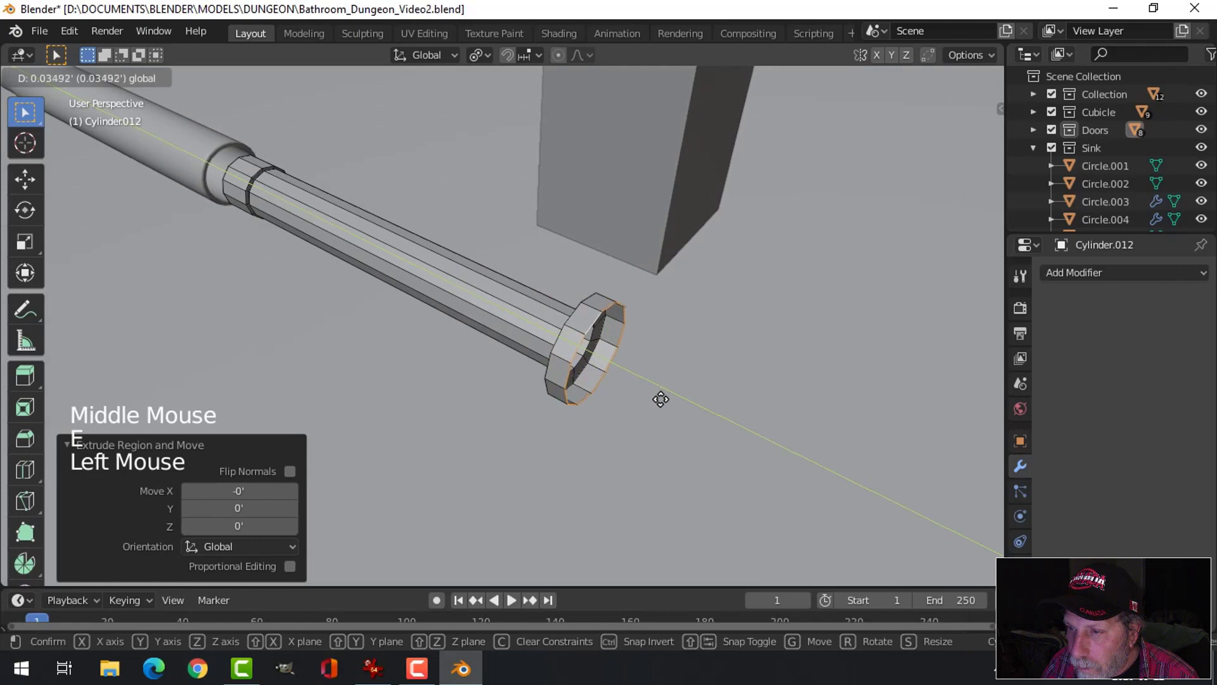
left_click(661, 400)
middle_click_drag(661, 400, 487, 236)
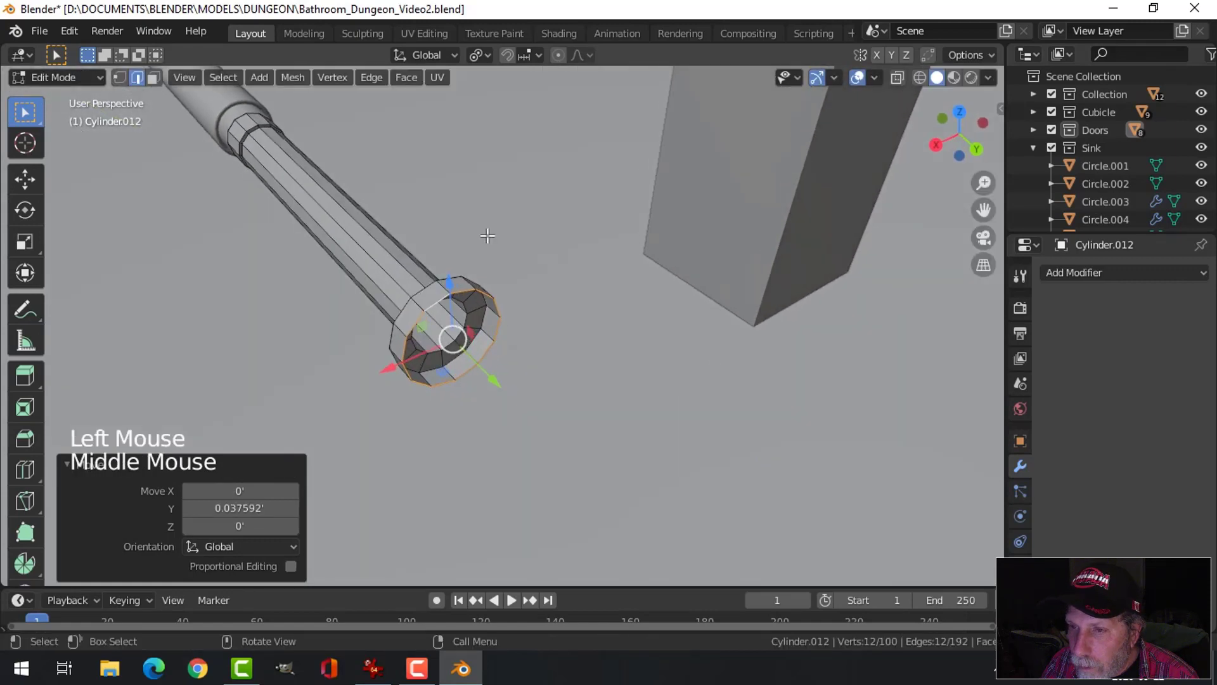
Cap the flange's open rear end with a grid fill.
left_click(409, 78)
left_click(434, 292)
key("alt+a")
middle_click_drag(444, 317, 549, 359)
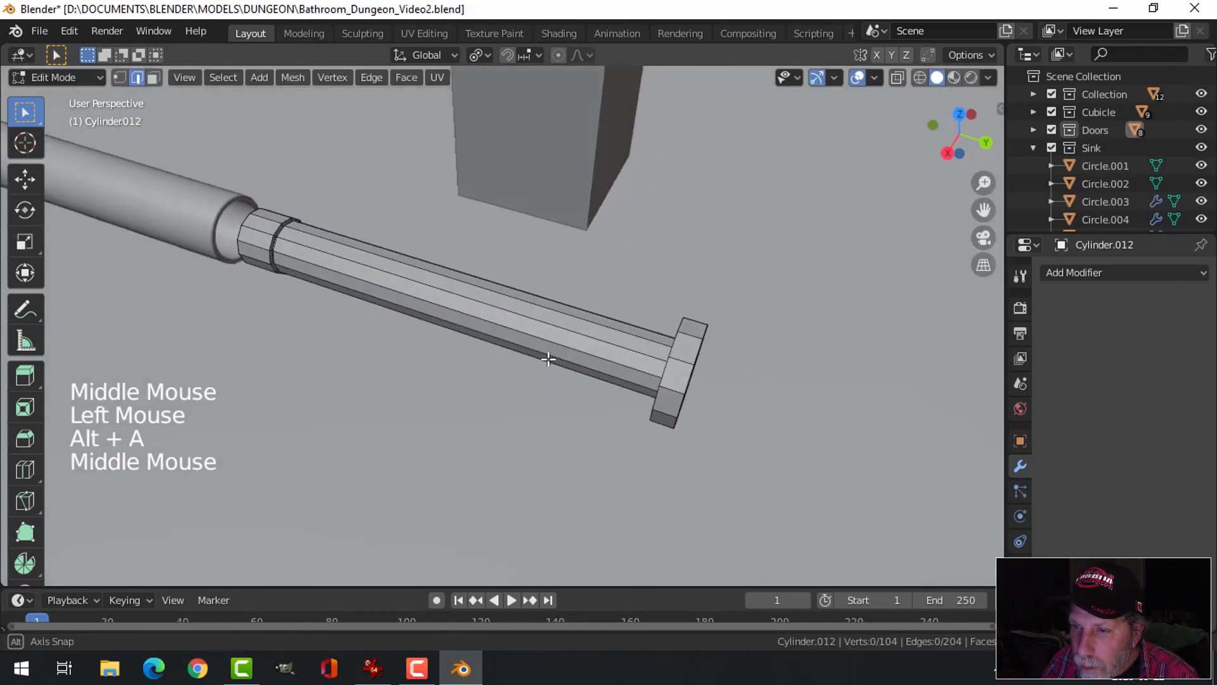
Try to select the complete front and rear edge loops of the capped flange.
key("2")
left_click(689, 342, "alt+shift")
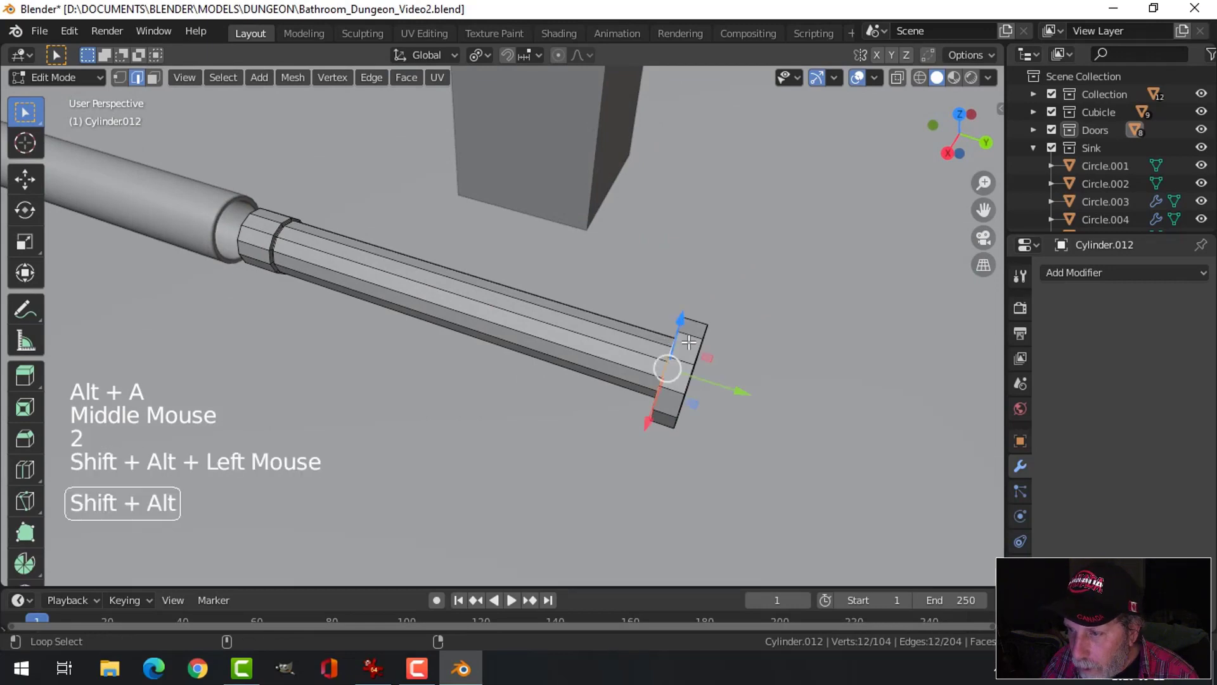
left_click(697, 347, "alt+shift")
middle_click_drag(697, 347, 511, 310)
scroll(482, 267, "up", 2)
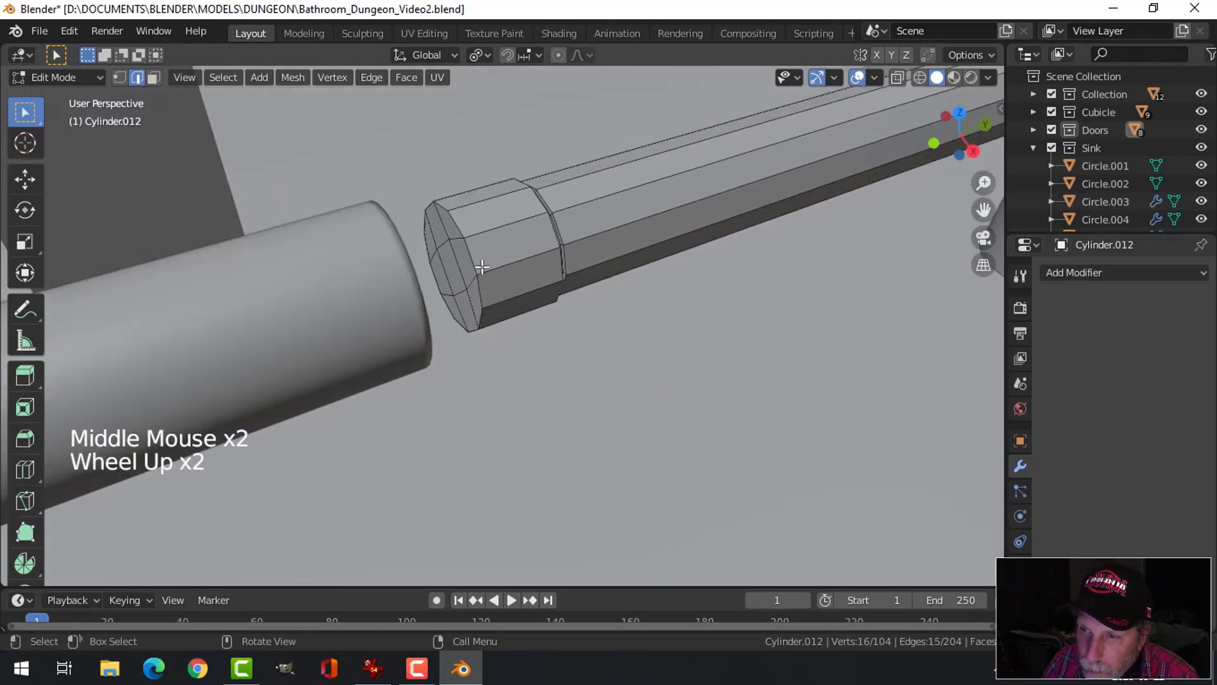
scroll(473, 239, "down", 2)
middle_click_drag(473, 239, 508, 286)
middle_click_drag(591, 293, 573, 282)
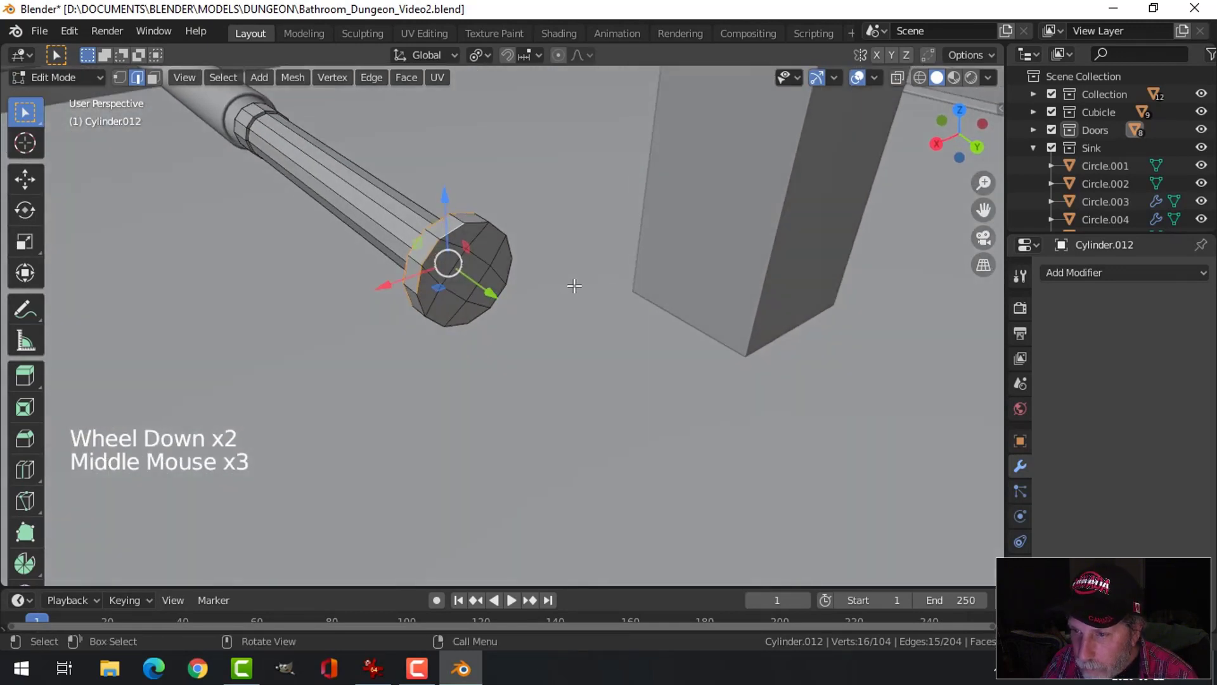
key("alt+a")
left_click(423, 304, "alt+shift")
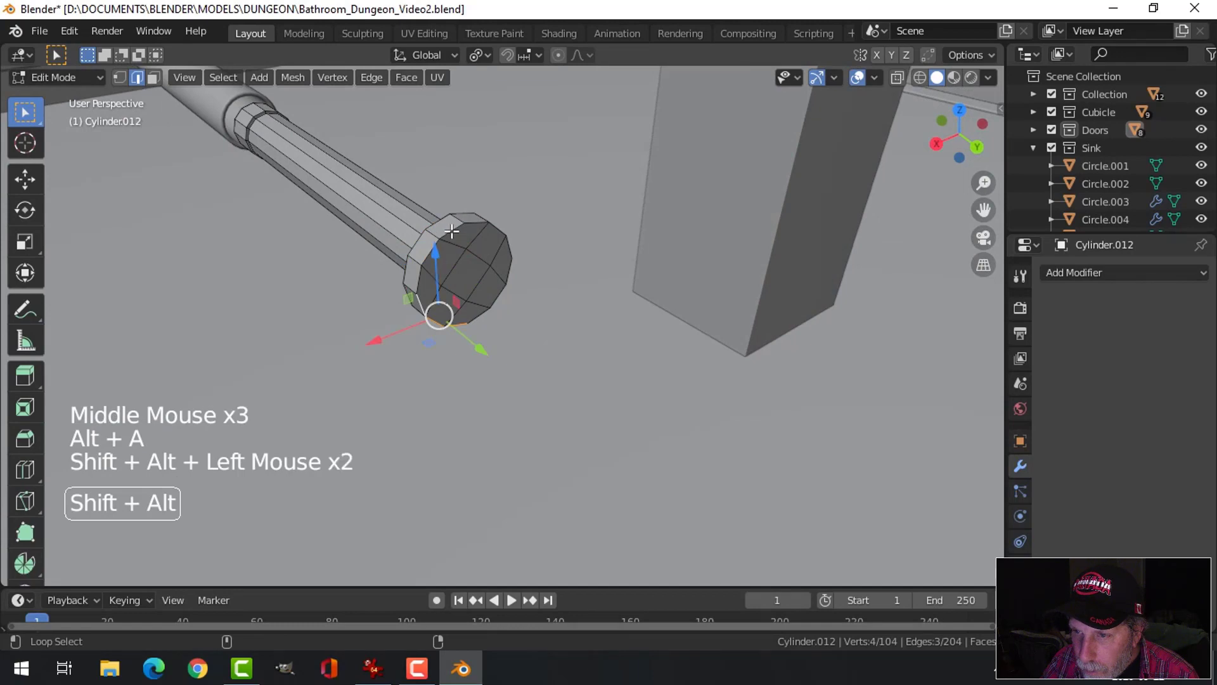
left_click(499, 235, "alt+shift")
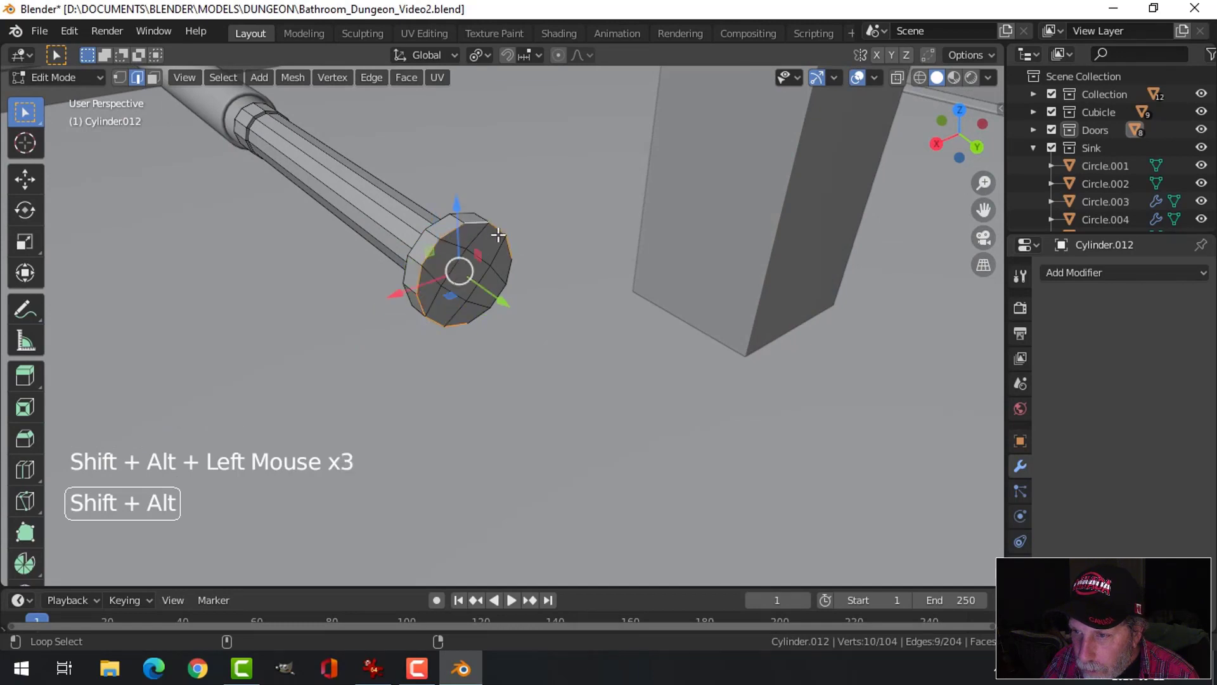
left_click(511, 270, "alt+shift")
key("alt+a")
middle_click_drag(528, 293, 528, 301)
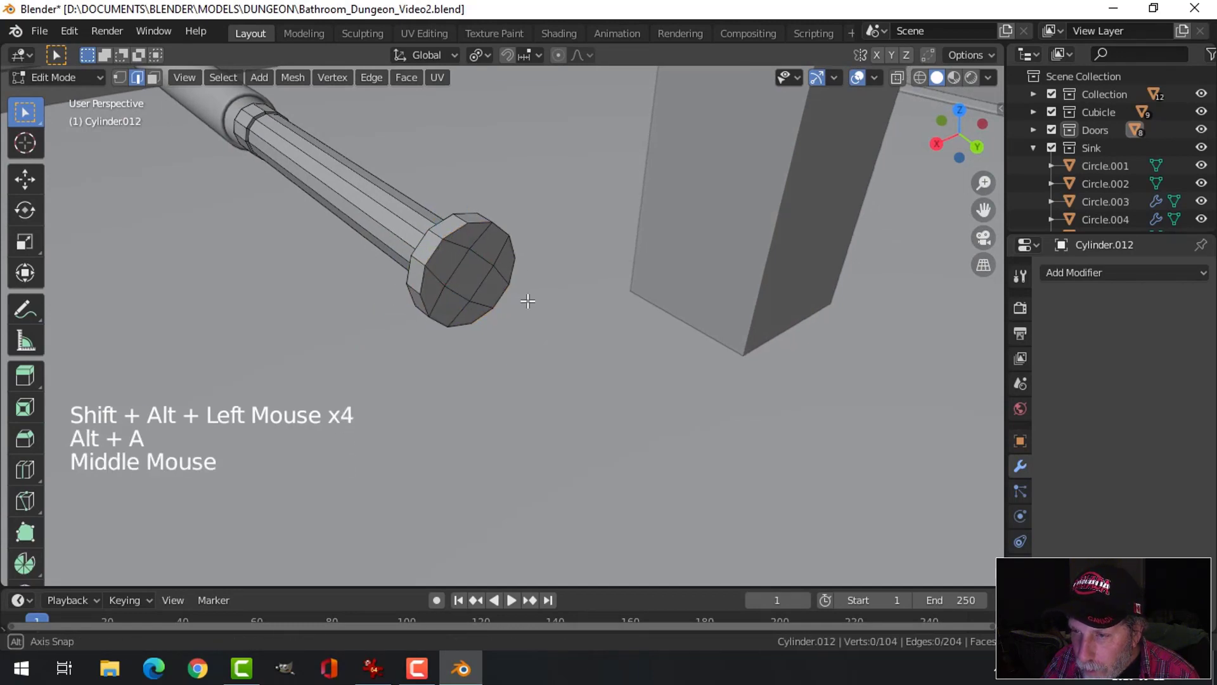
Delete the faces that cap the flange's rear end.
key("3")
key("c")
left_click_drag(467, 280, 473, 271)
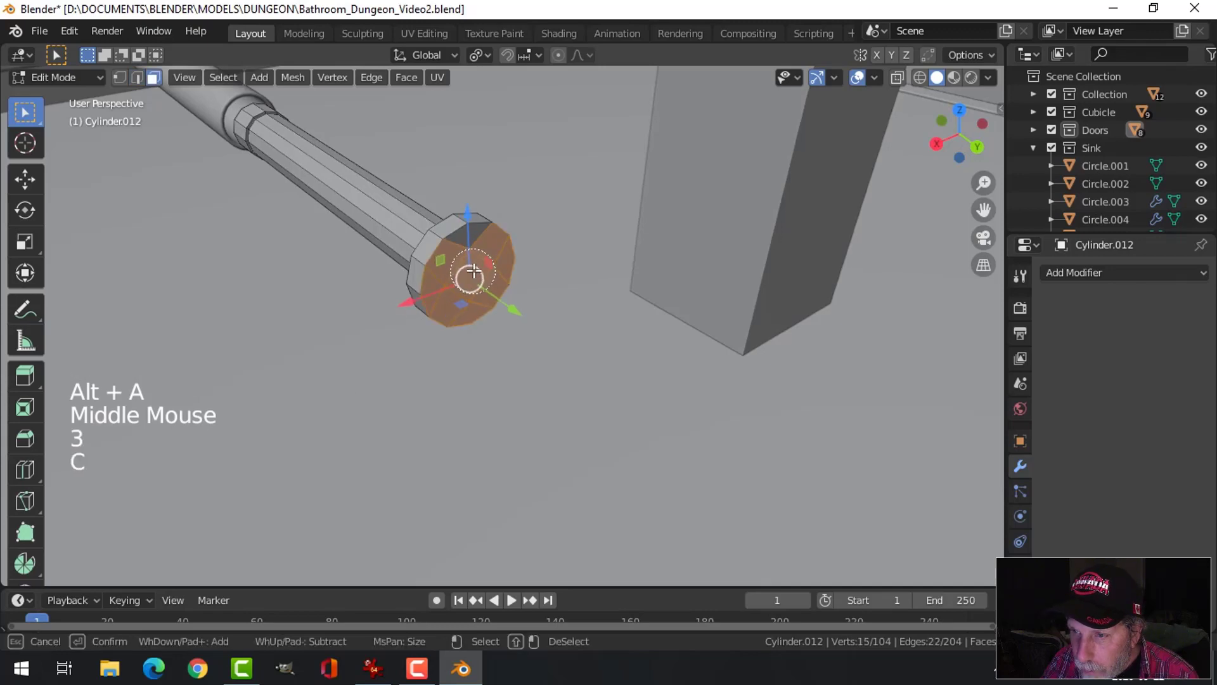
key("Escape")
key("x")
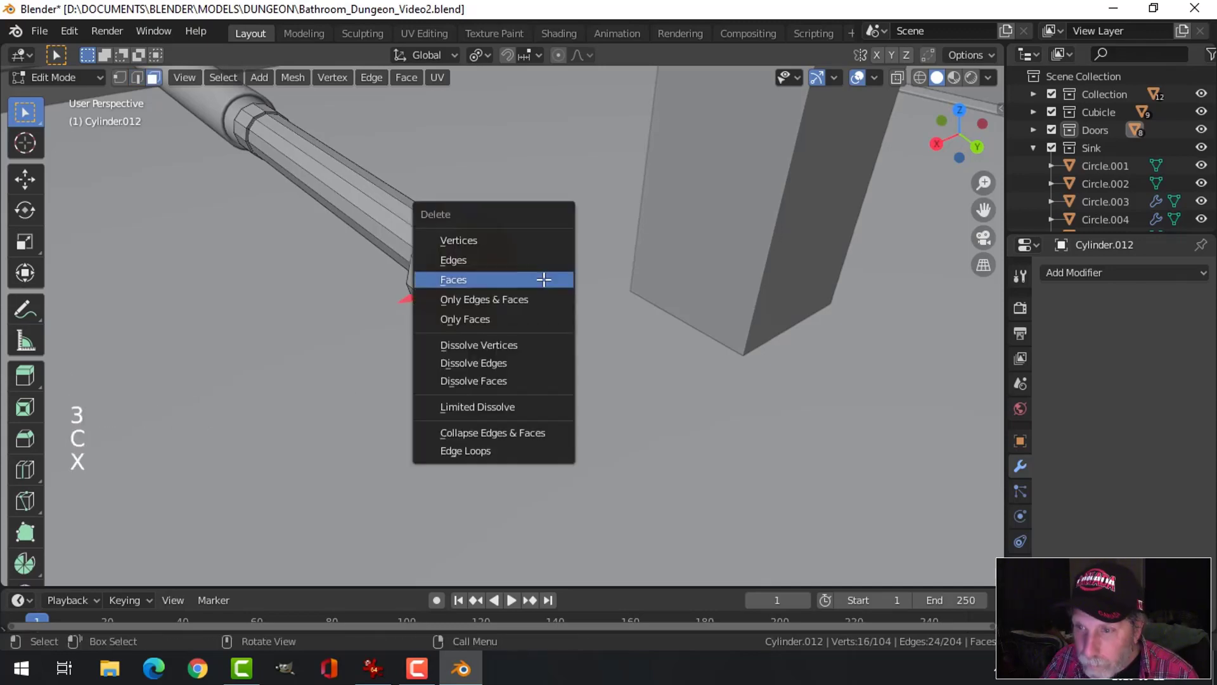
left_click(526, 279)
Extrude the flange's rear rim loop inward at a scale of 0.592 to form a ring face.
key("2")
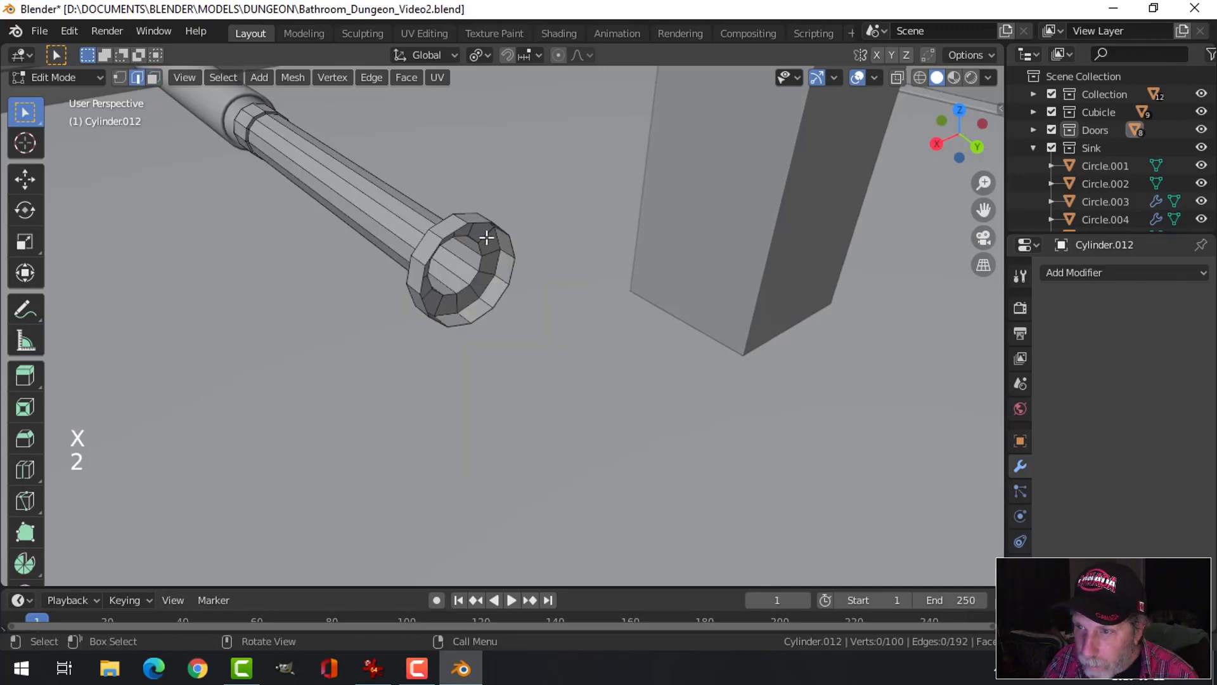
left_click(490, 237, "alt+shift")
key("e")
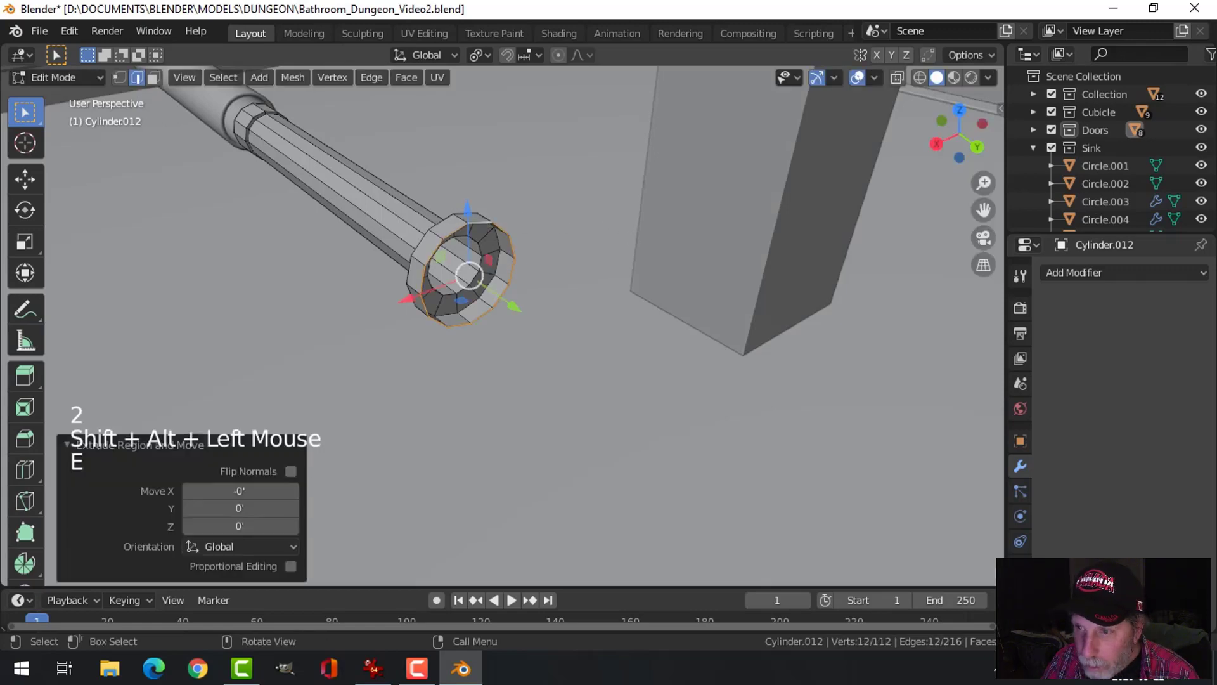
key("s")
left_click(566, 259)
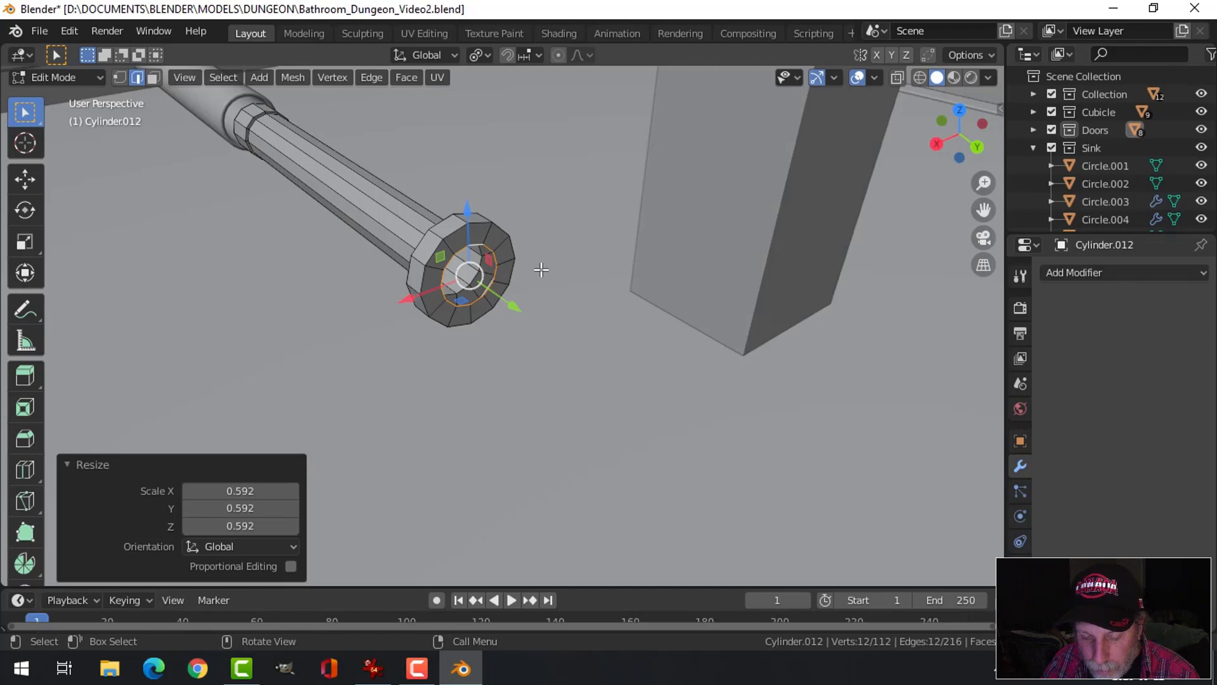
key("alt+a")
Bevel the flange's front and rear outer edge loops about 0.0078 ft with two segments.
middle_click_drag(538, 269, 616, 302)
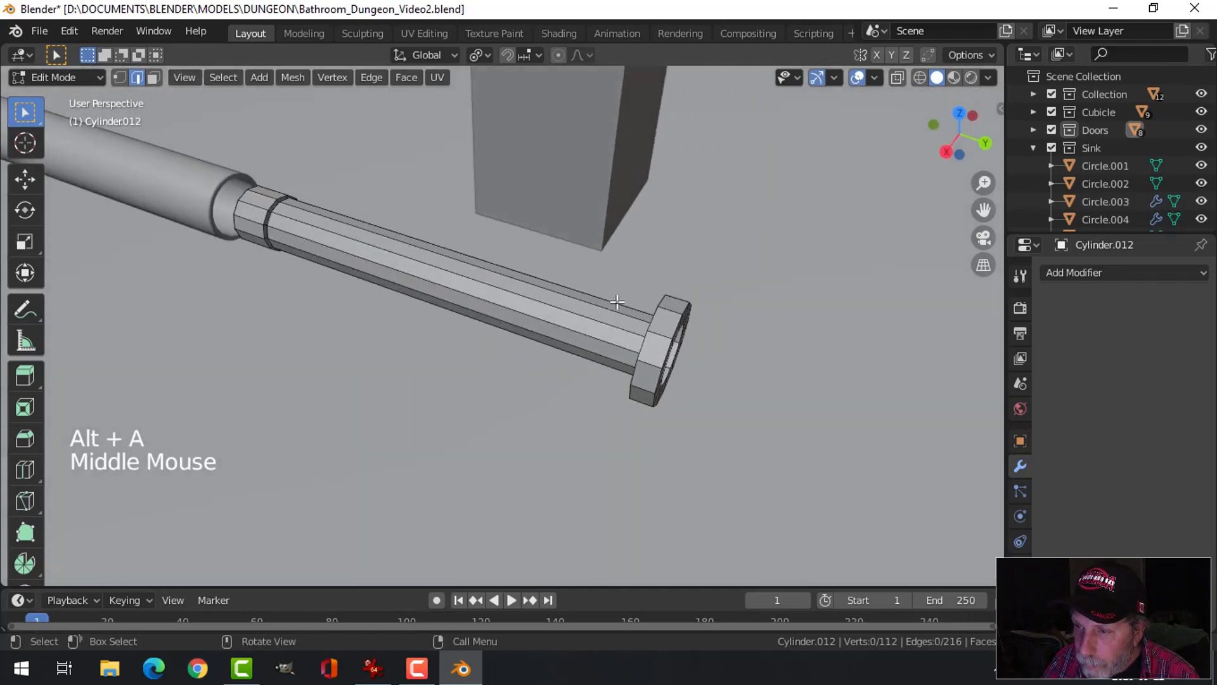
left_click(684, 326, "alt+shift")
scroll(685, 326, "up", 1, "alt+shift")
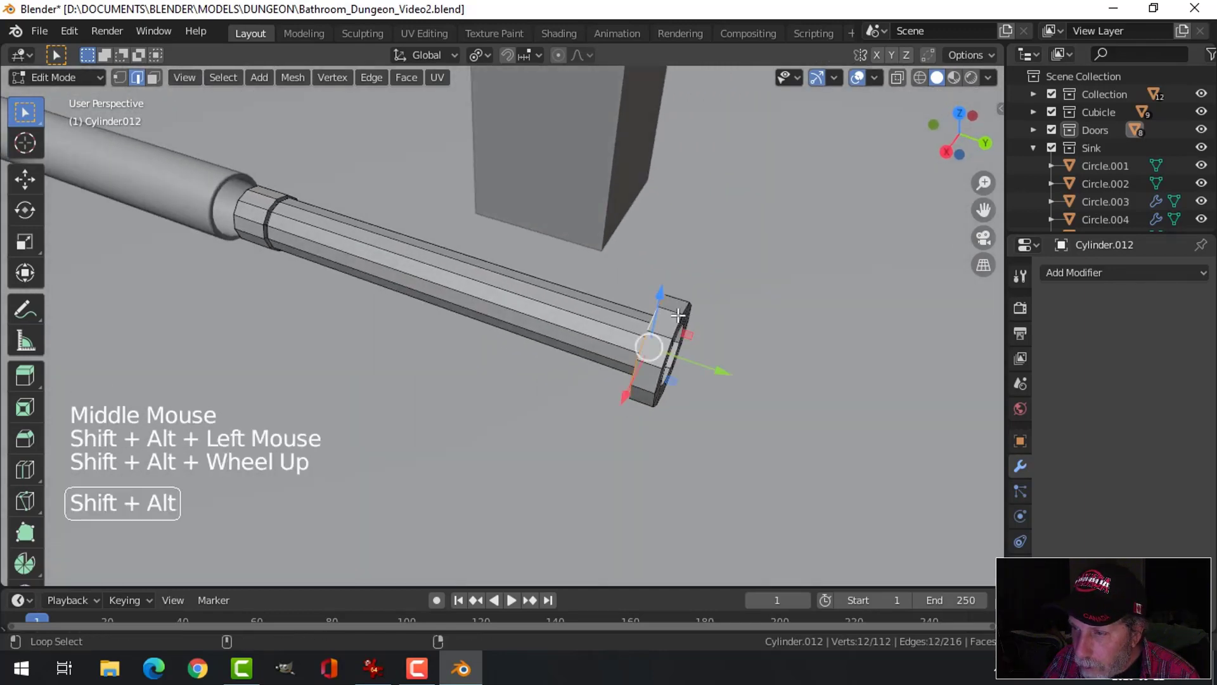
left_click(676, 319, "alt+shift")
key("ctrl+b")
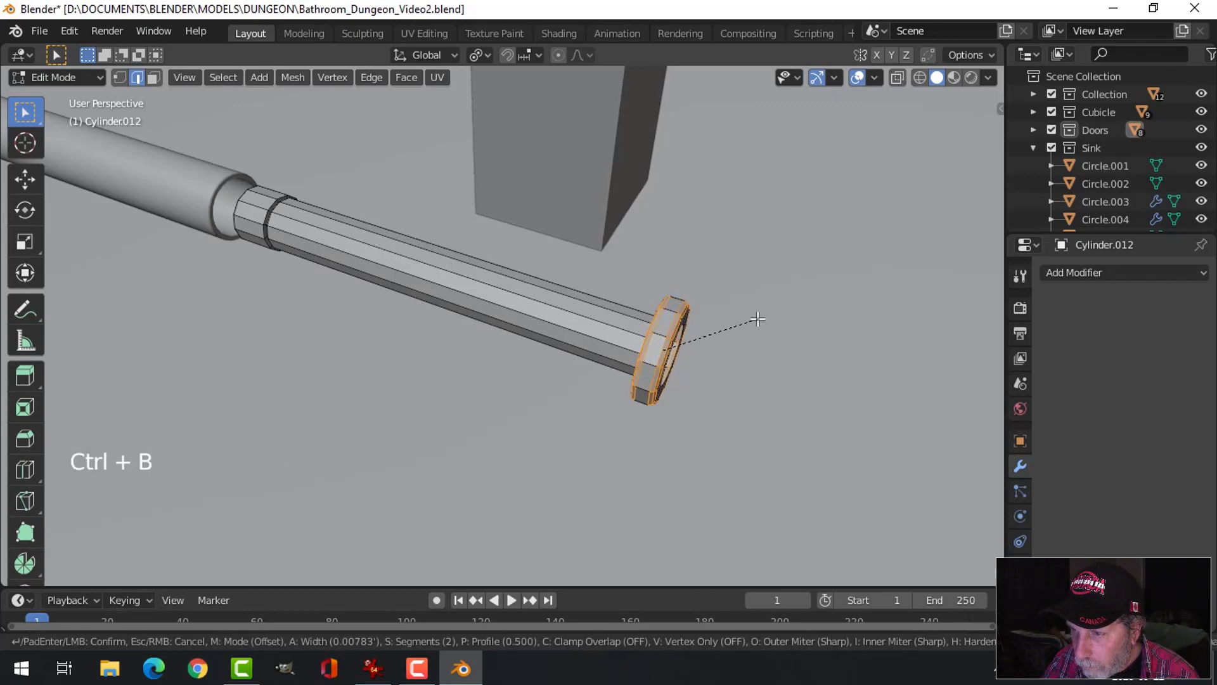
left_click(758, 319)
Add a level 1 subdivision surface to the insert and shade it smooth.
key("Tab")
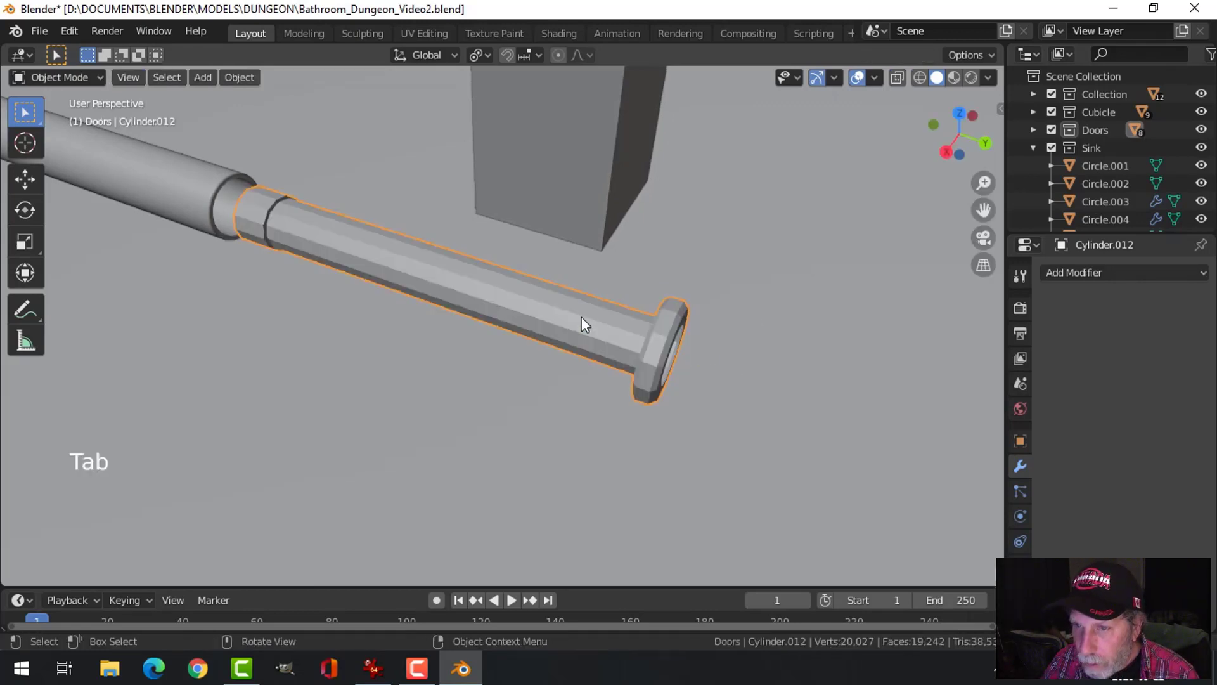
key("ctrl+1")
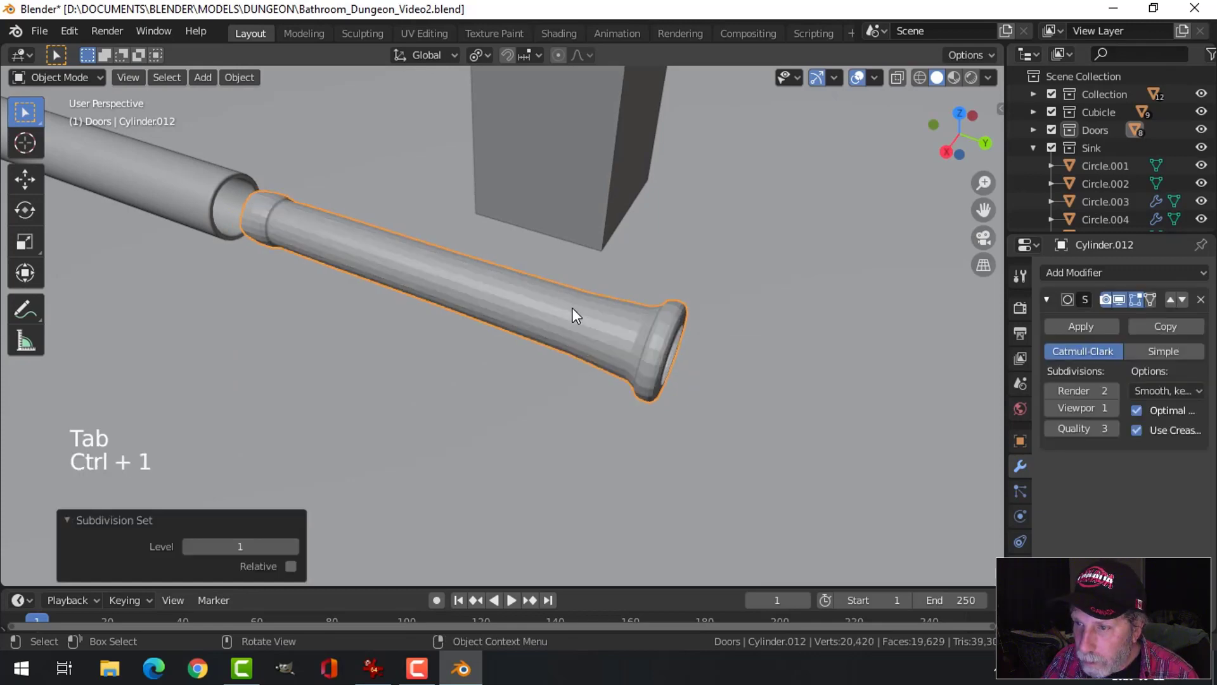
right_click(572, 306)
left_click(507, 297)
Add an edge loop around the shaft and slide it close to the flange to sharpen that junction.
middle_click_drag(634, 314, 633, 338)
key("Tab")
key("ctrl+r")
left_click(634, 342)
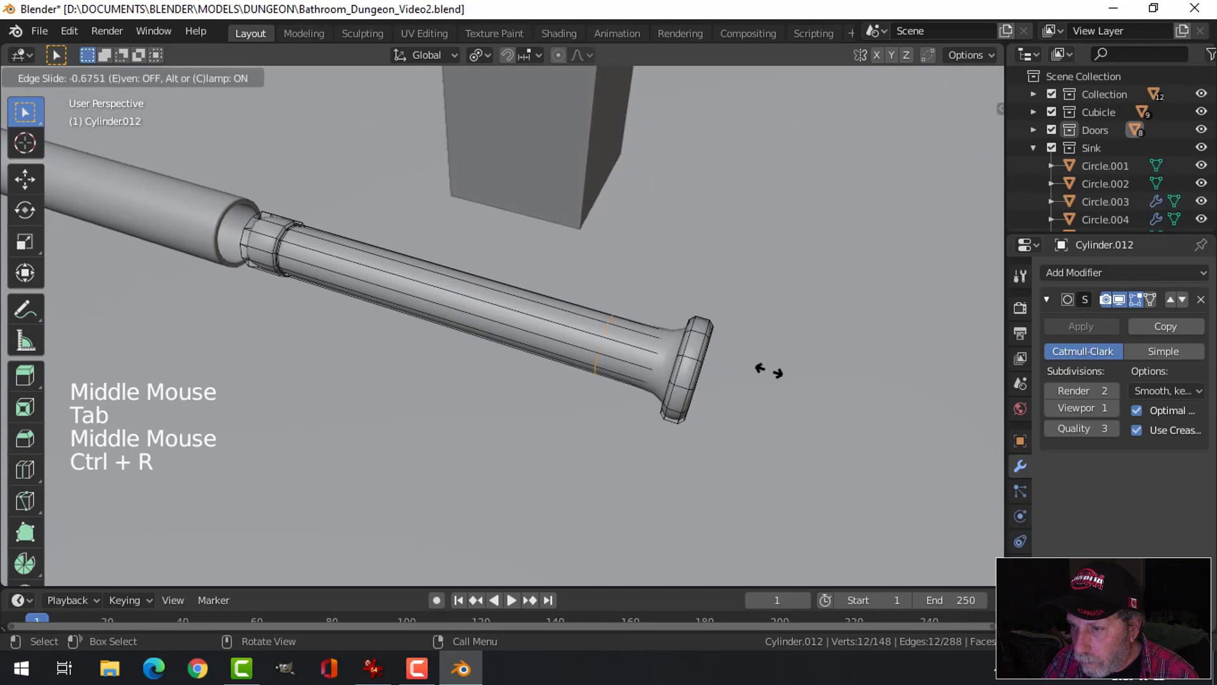
left_click(833, 377)
key("Tab")
scroll(379, 276, "down", 3)
key("alt+a")
middle_click_drag(379, 276, 455, 303)
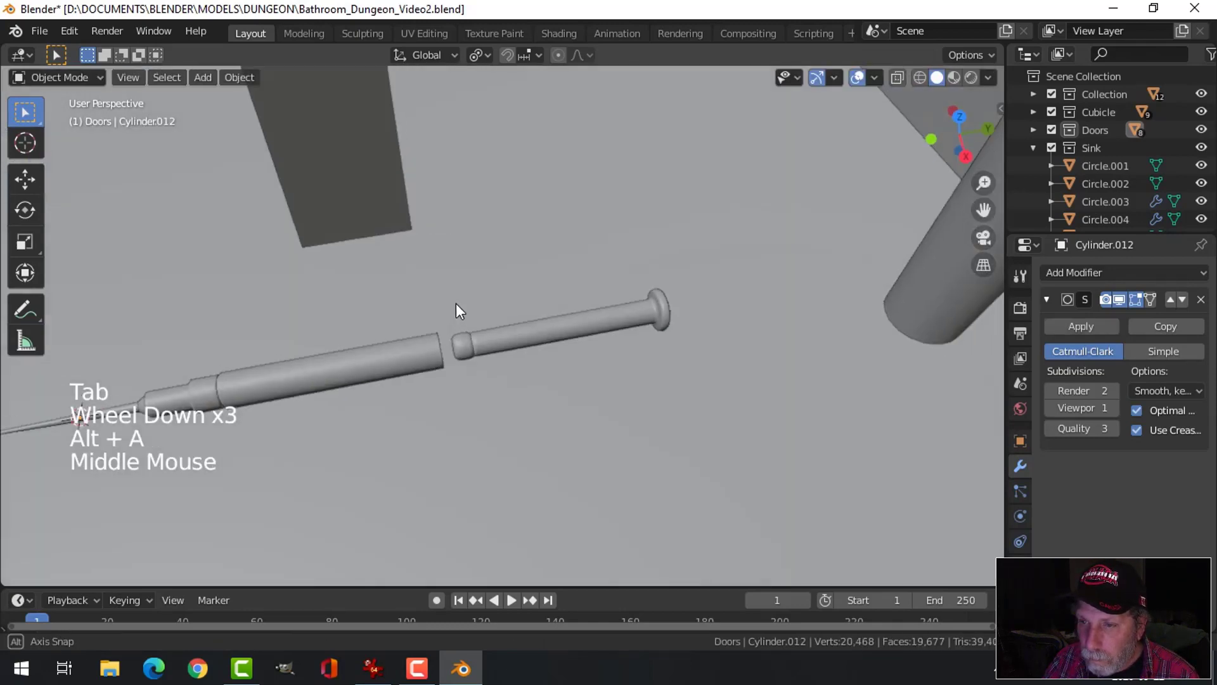
Add two supporting edge loops to the insert's front section, one near the tip and one near the groove.
scroll(511, 339, "up", 3)
middle_click_drag(510, 338, 480, 246, "shift")
left_click(492, 290)
key("Tab")
key("ctrl+r")
left_click(480, 244)
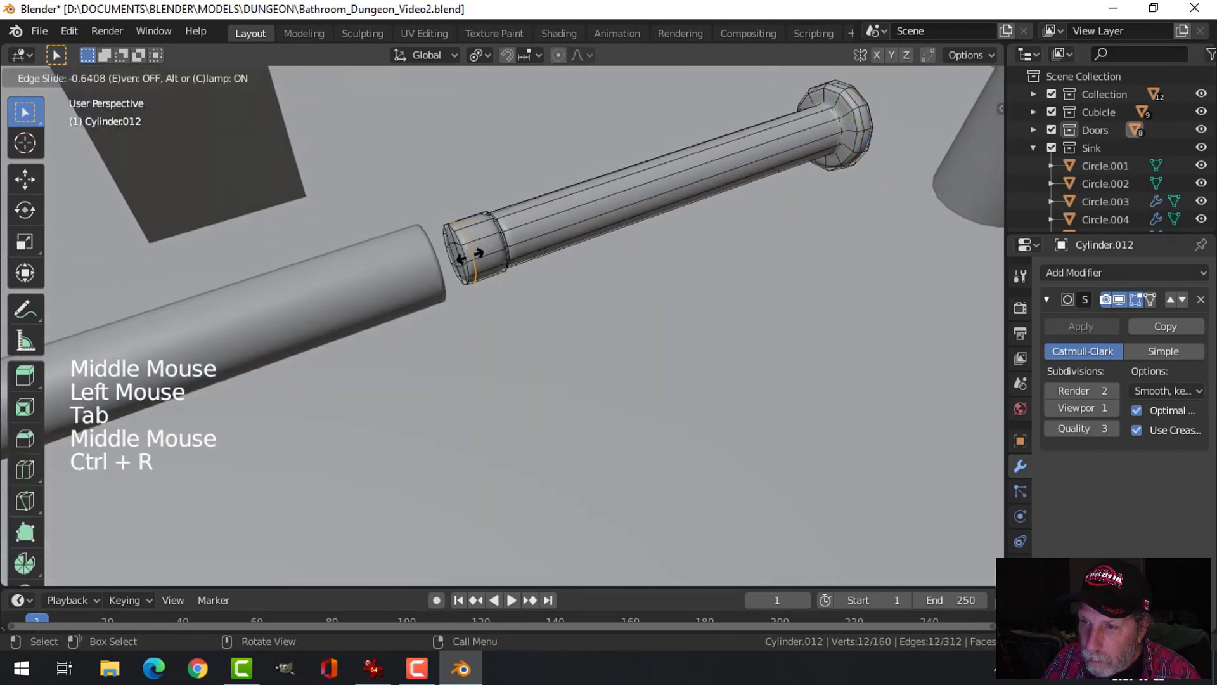
left_click(478, 239)
key("ctrl+r")
left_click(490, 239)
left_click(494, 236)
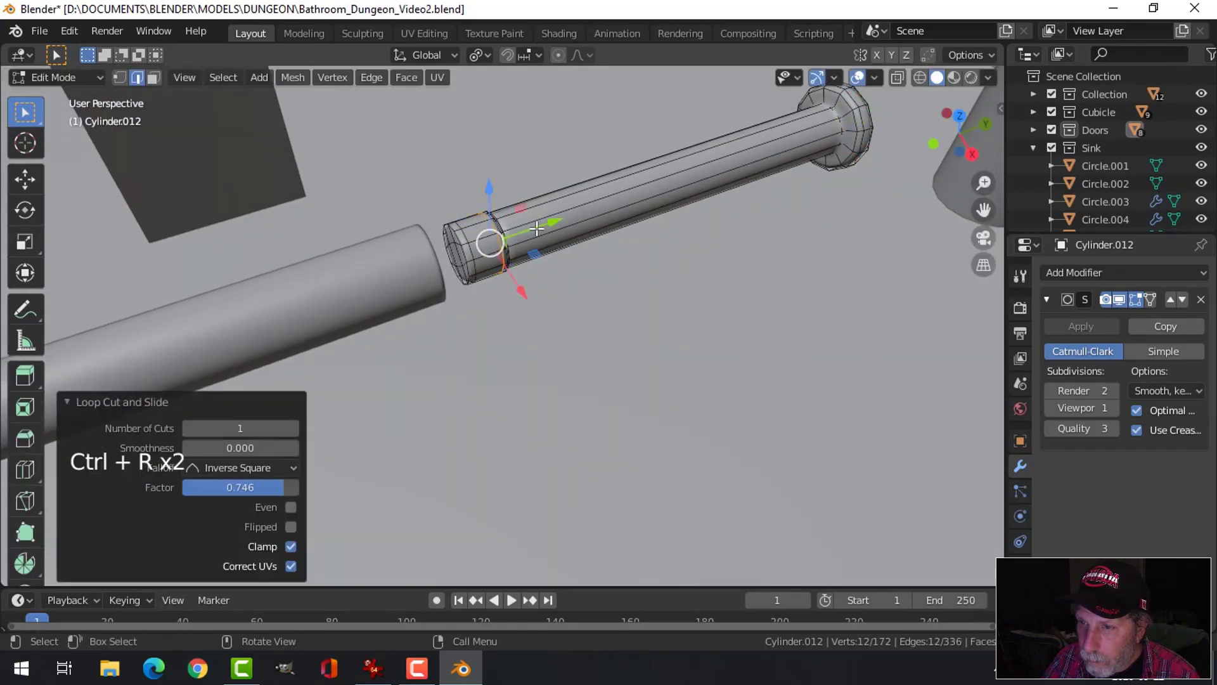
Add an edge loop around the long shaft and slide it close behind the groove.
key("ctrl+r")
left_click(536, 227)
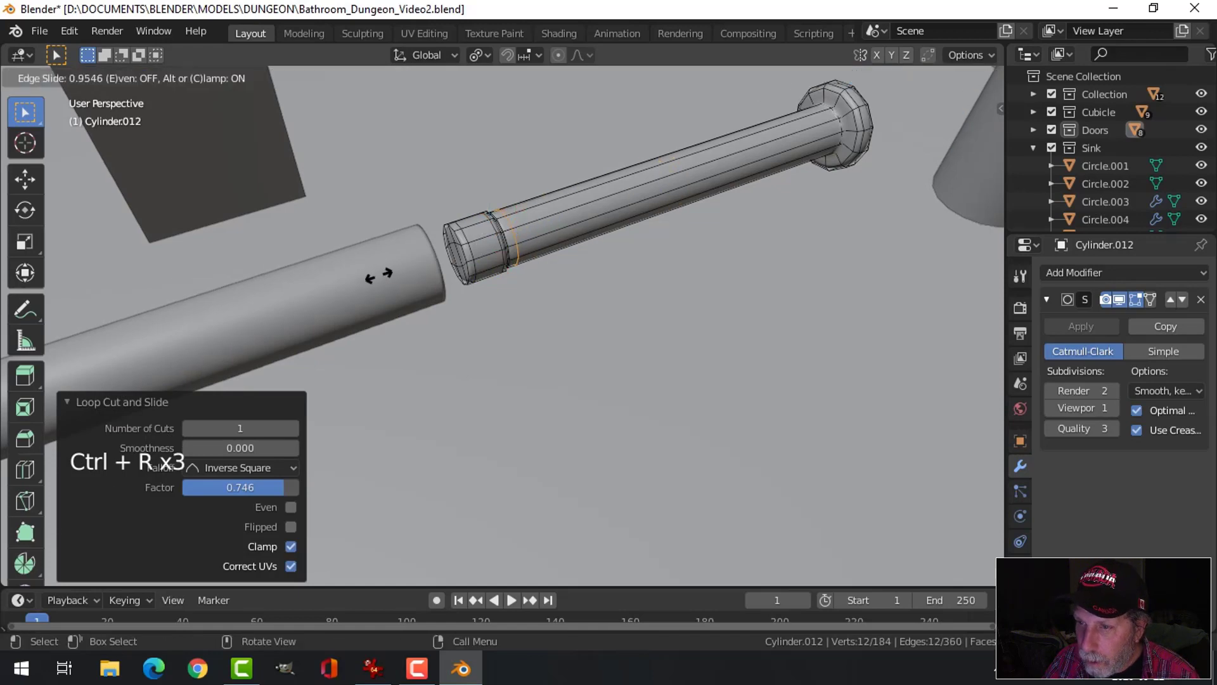
left_click(374, 275)
key("Tab")
scroll(537, 276, "down", 3)
key("alt+a")
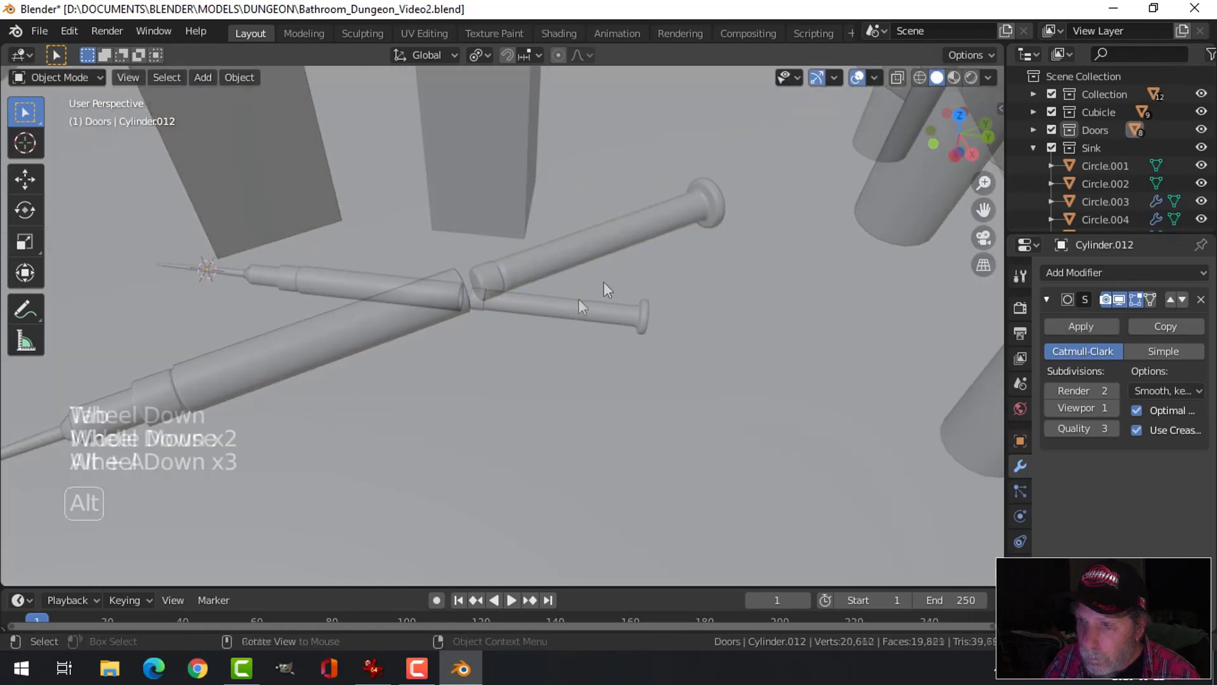
Grid-fill the open hole in the end face of the insert's flange.
middle_click_drag(579, 302, 549, 275)
left_click(591, 318)
scroll(595, 298, "up", 2)
key("alt+a")
left_click(534, 237)
key("Tab")
scroll(567, 166, "up", 2)
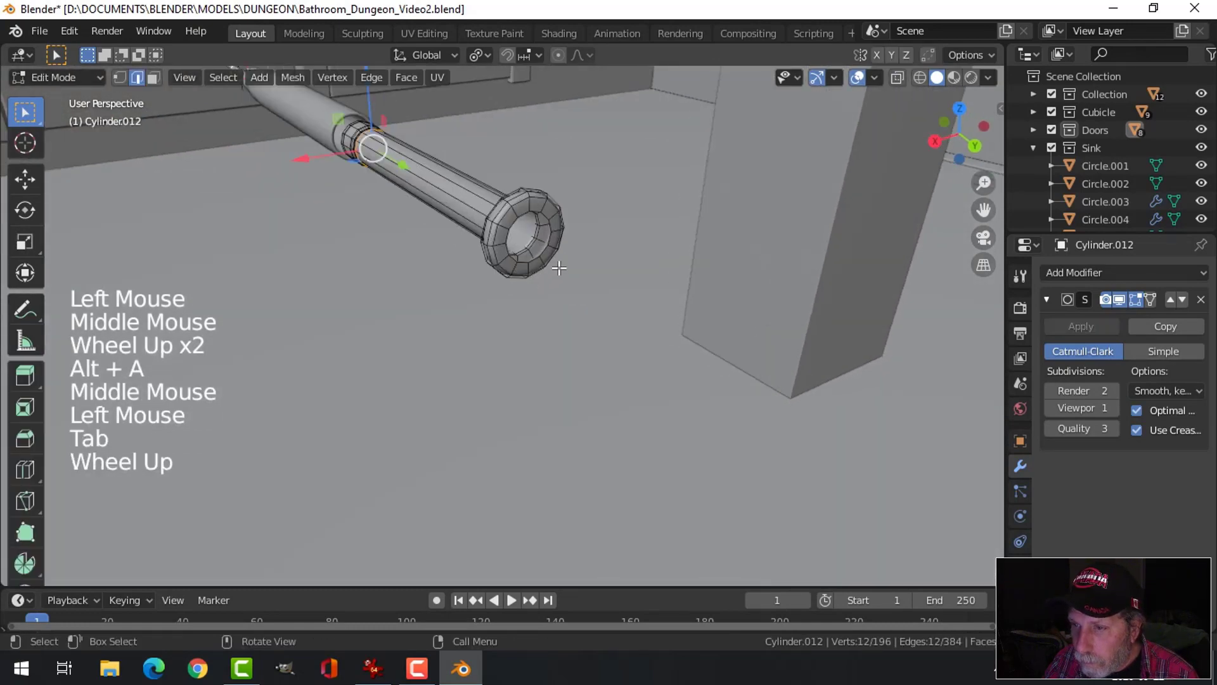
key("alt+a")
left_click(567, 166, "alt+shift")
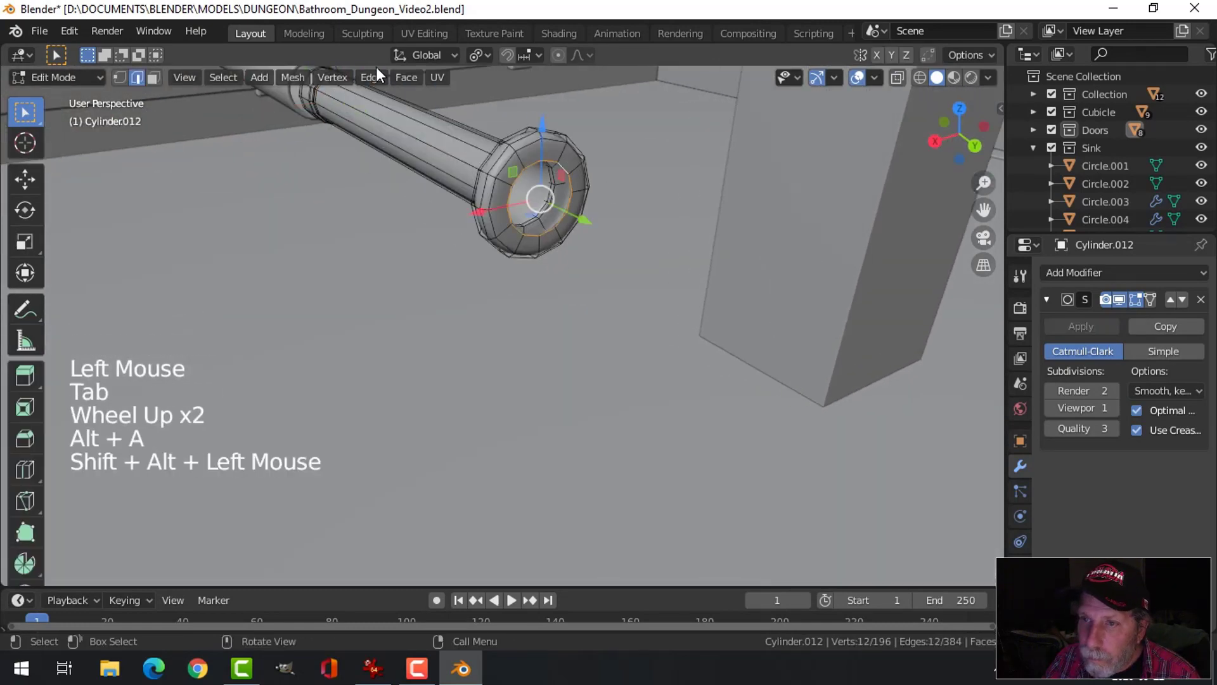
left_click(403, 77)
left_click(426, 291)
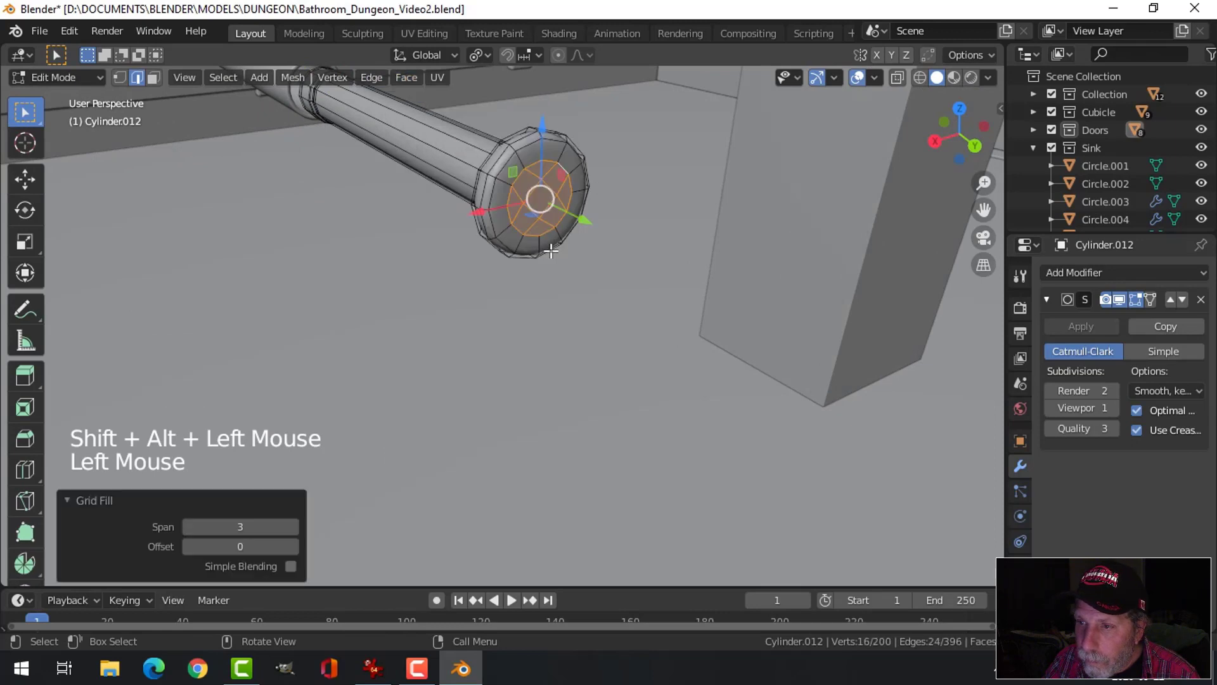
key("alt+a")
Add a supporting edge loop at the flange end of the insert's long shaft and finish editing the mesh.
middle_click_drag(443, 298, 622, 291)
middle_click_drag(704, 315, 951, 355, "shift")
scroll(564, 399, "up", 2)
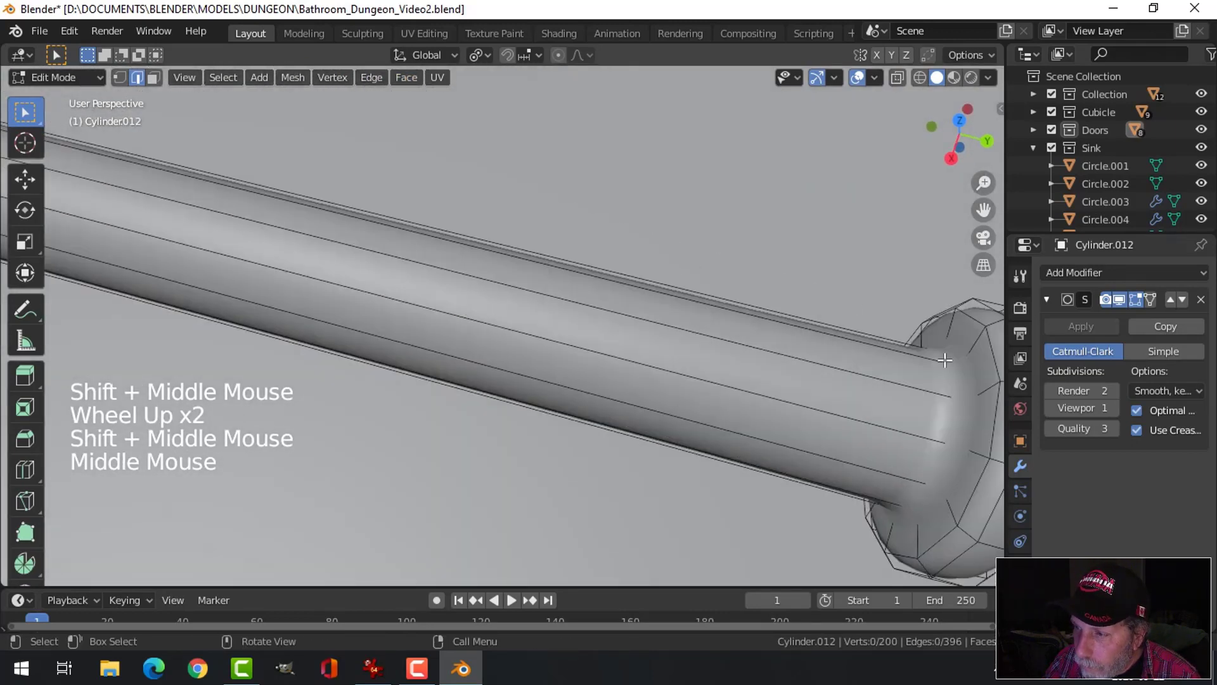
key("ctrl+r")
key("Tab")
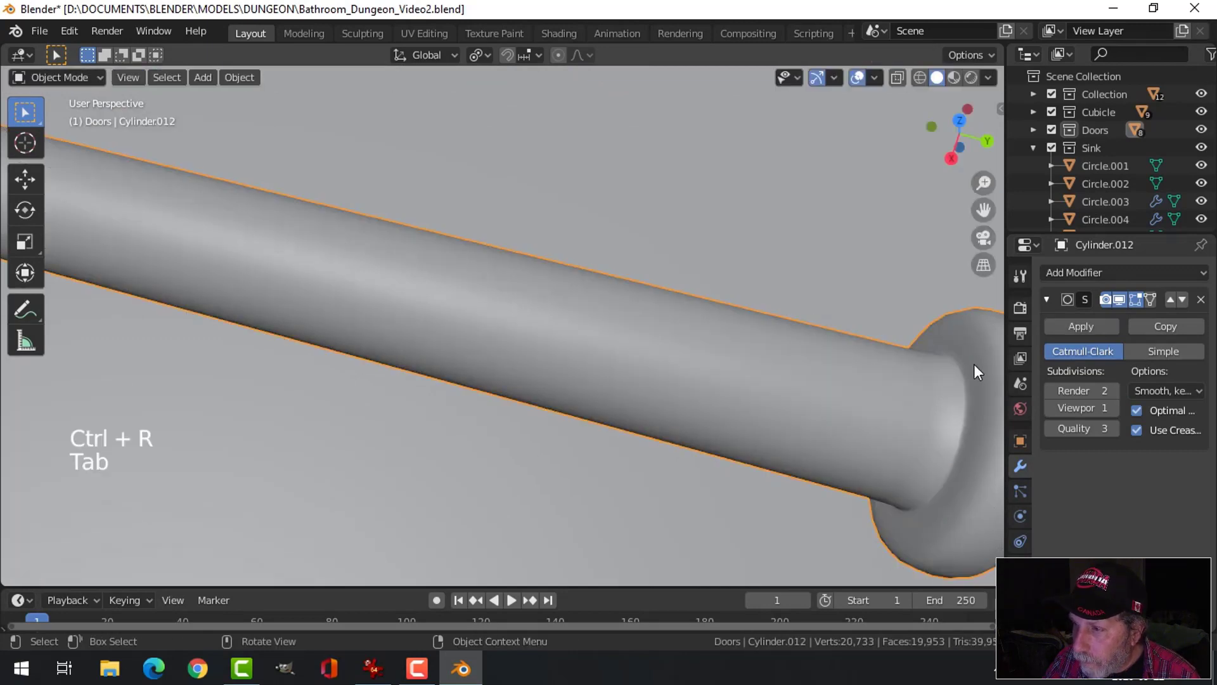
scroll(965, 366, "down", 2)
key("alt+a")
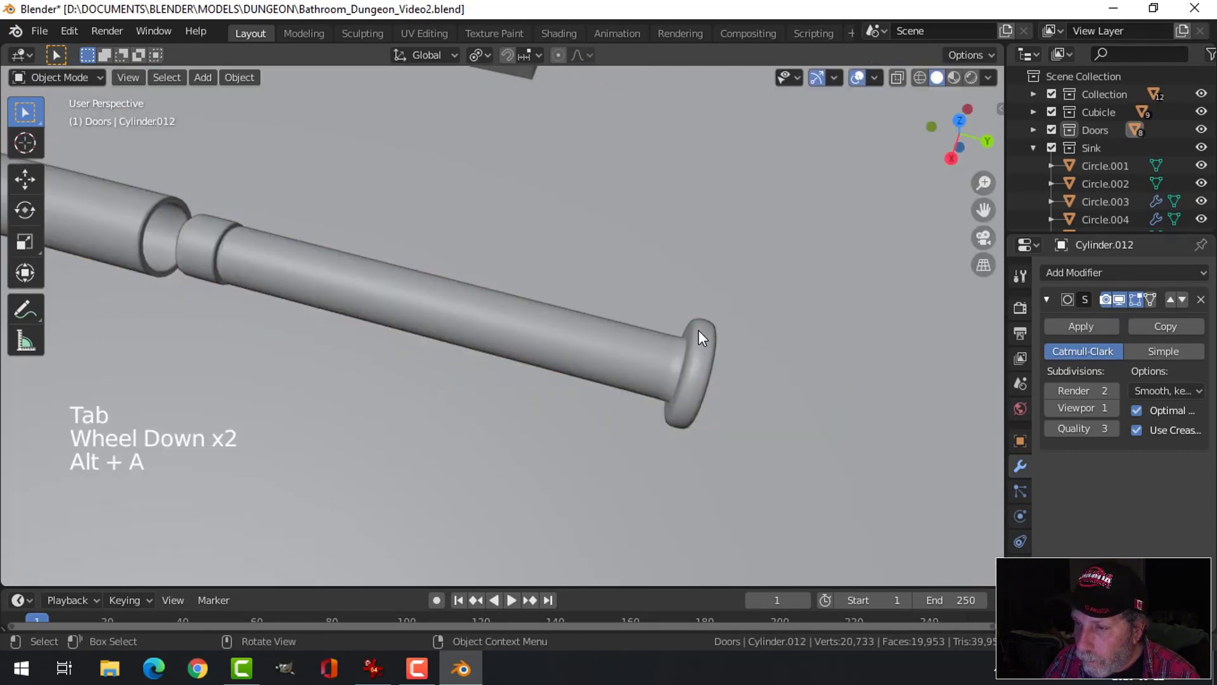
Set the insert's origin to its geometry and slide it along its length into the open barrel.
scroll(526, 325, "down", 5)
middle_click_drag(526, 325, 556, 336, "shift")
left_click(627, 359)
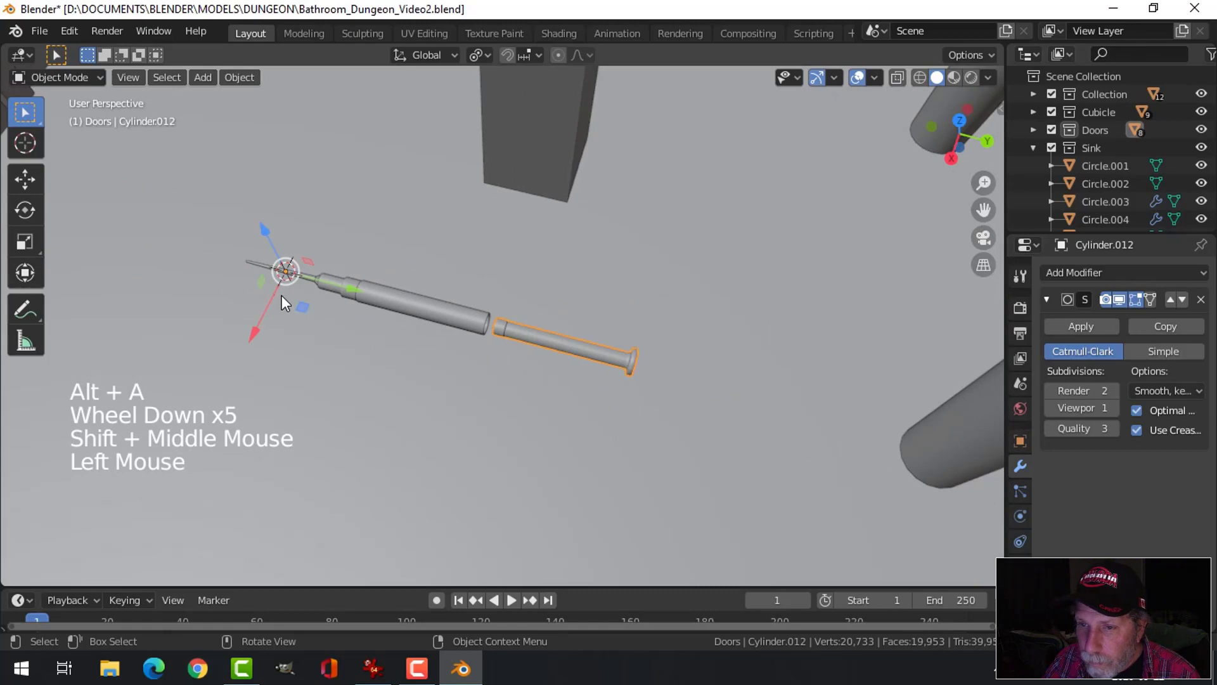
left_click(246, 79)
mouse_move(257, 112)
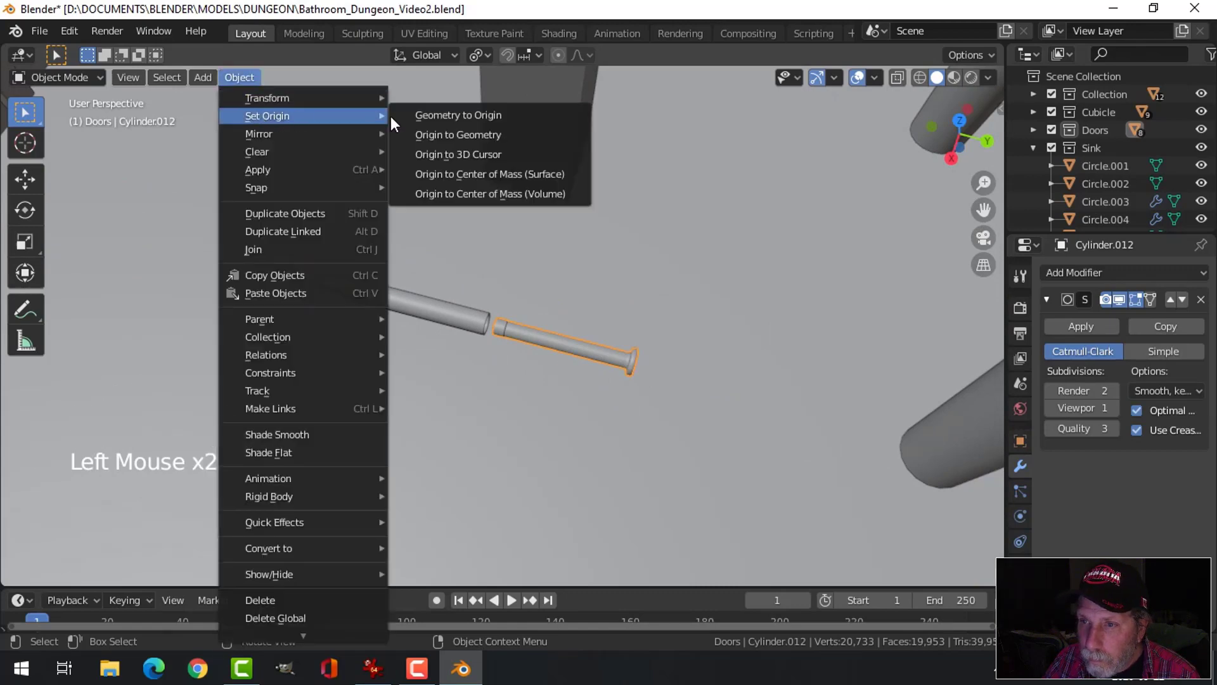
left_click(444, 135)
middle_click_drag(507, 215, 538, 251)
left_click_drag(661, 343, 636, 357)
key("alt+a")
Duplicate the barrel's rim edge loop, move it about 0.05' outward along Y and separate it into its own object.
middle_click_drag(636, 357, 583, 310)
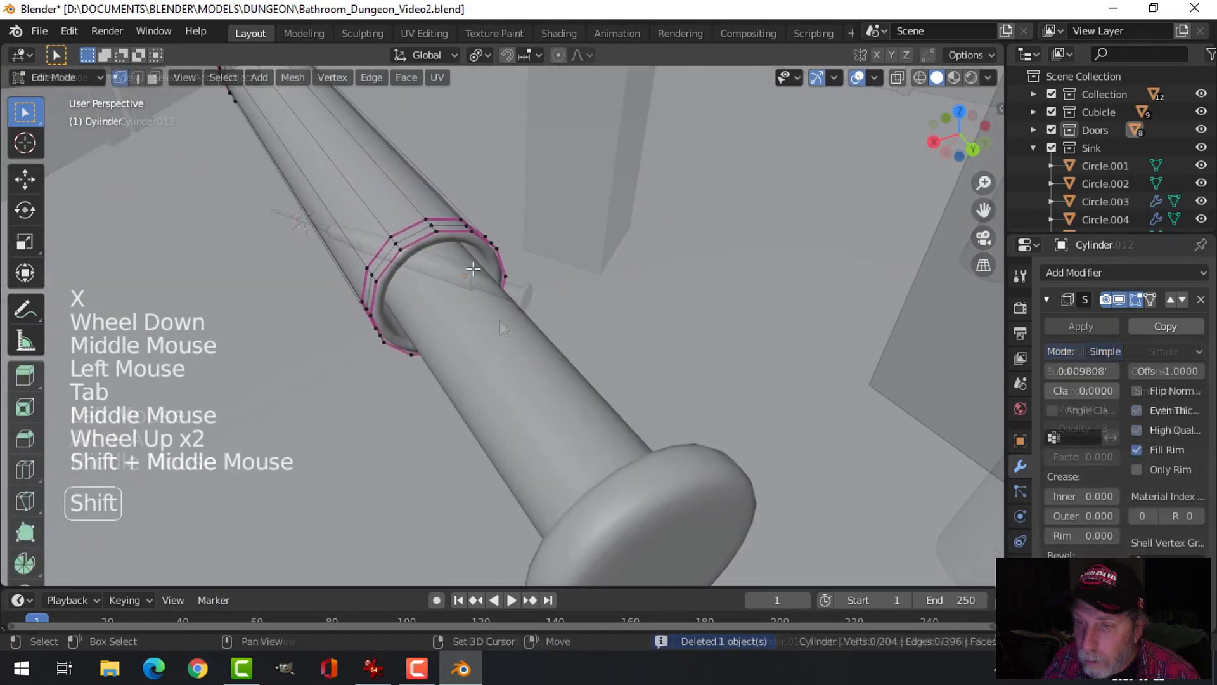
key("2")
left_click(434, 284, "alt+shift")
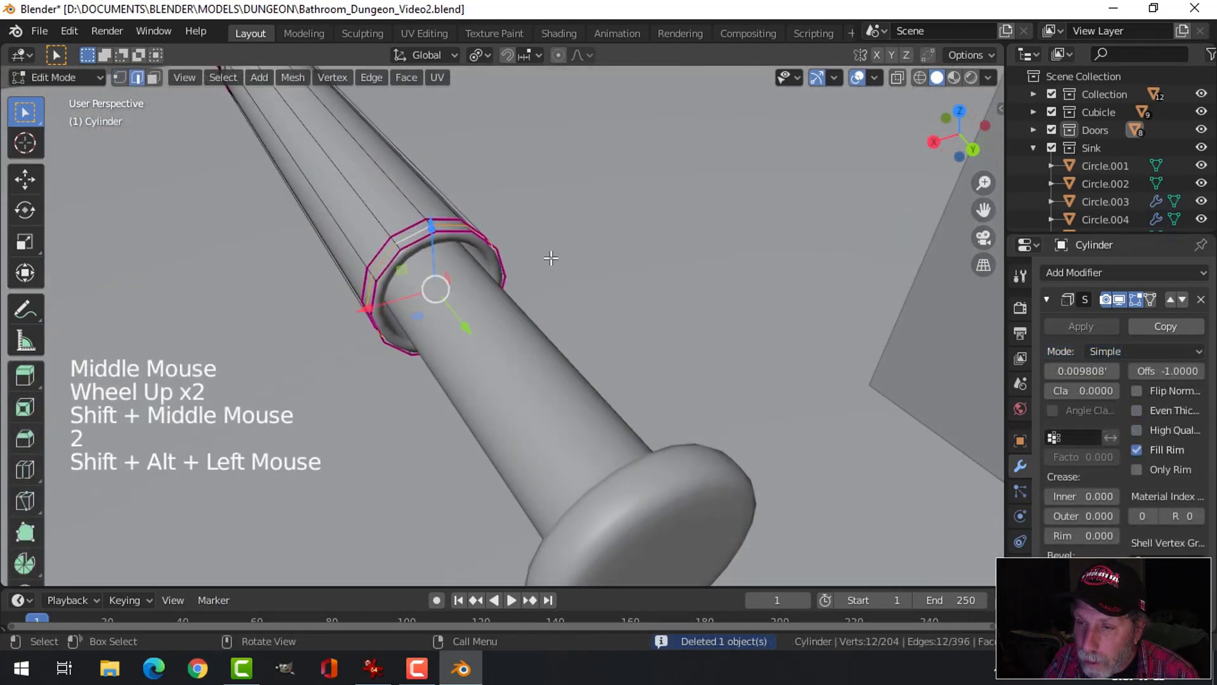
scroll(434, 284, "down", 2)
middle_click_drag(435, 284, 505, 313)
key("shift+d")
left_click(597, 308)
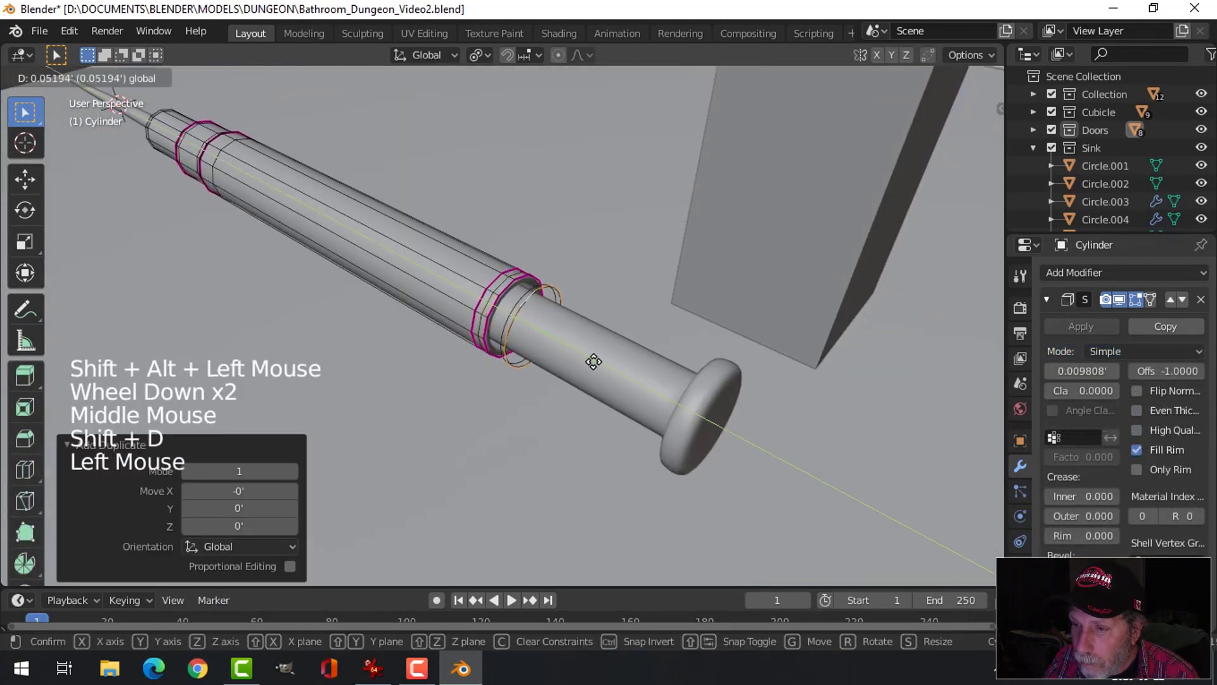
key("p")
left_click(842, 330)
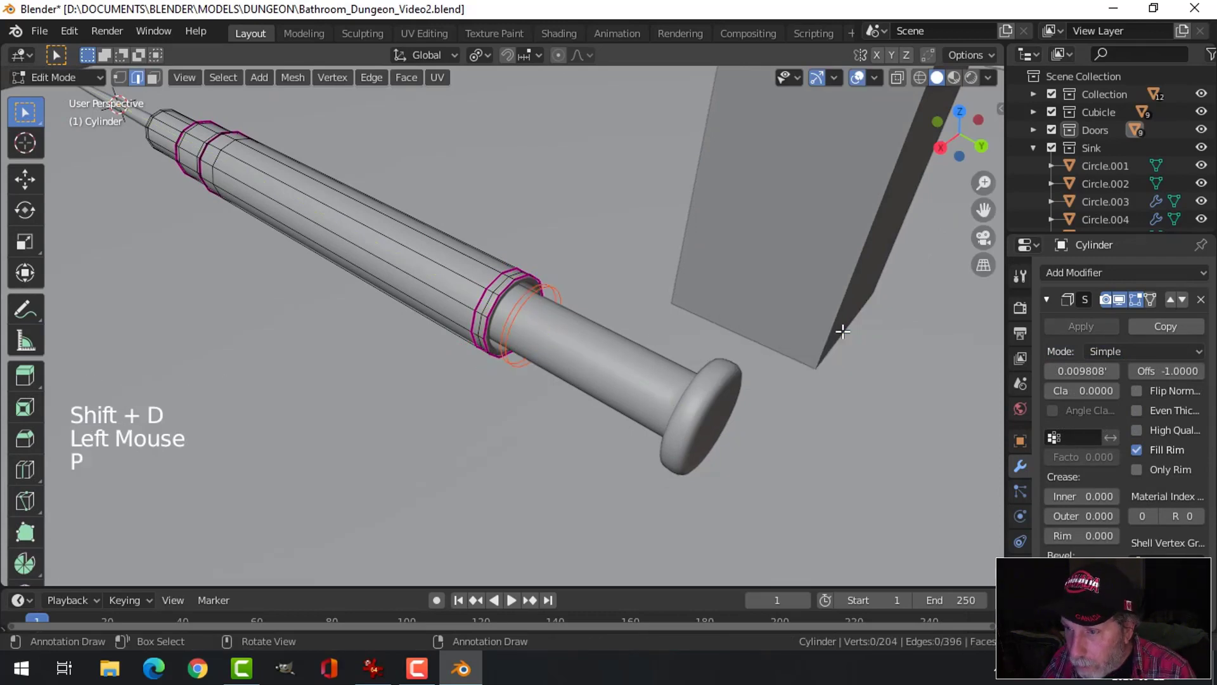
key("Tab")
Remove the Solidify modifier from the separated ring and turn off its subdivision modifier's viewport display.
left_click(540, 289)
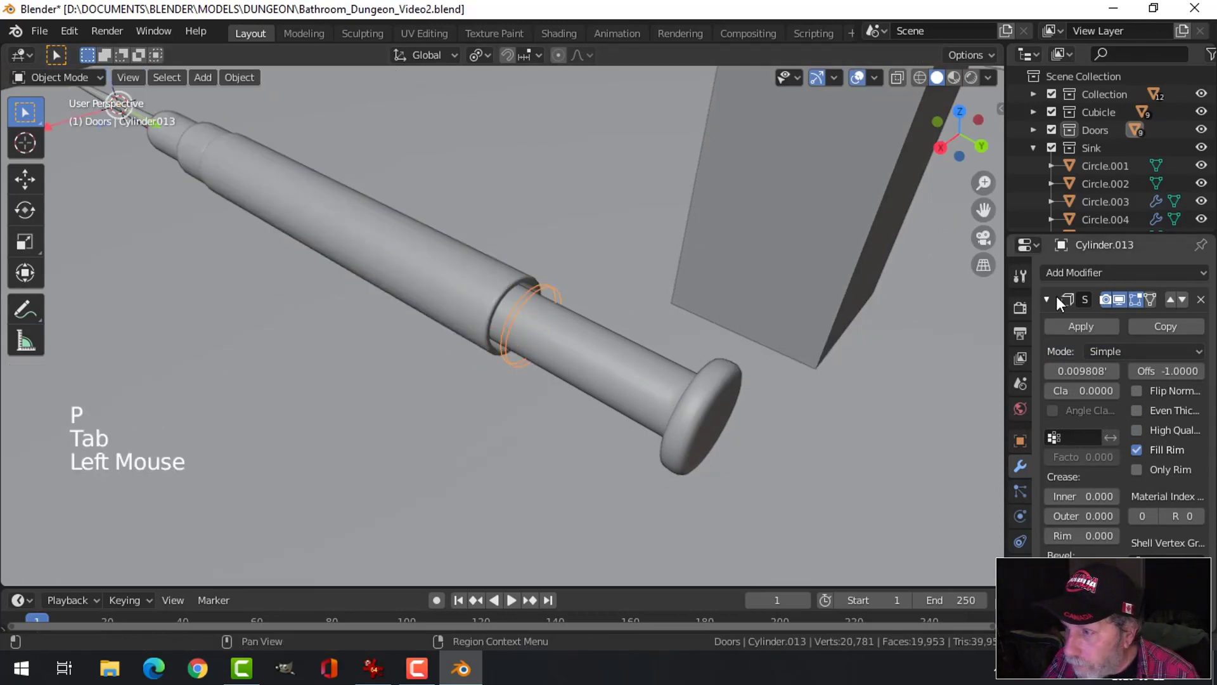
left_click(1201, 299)
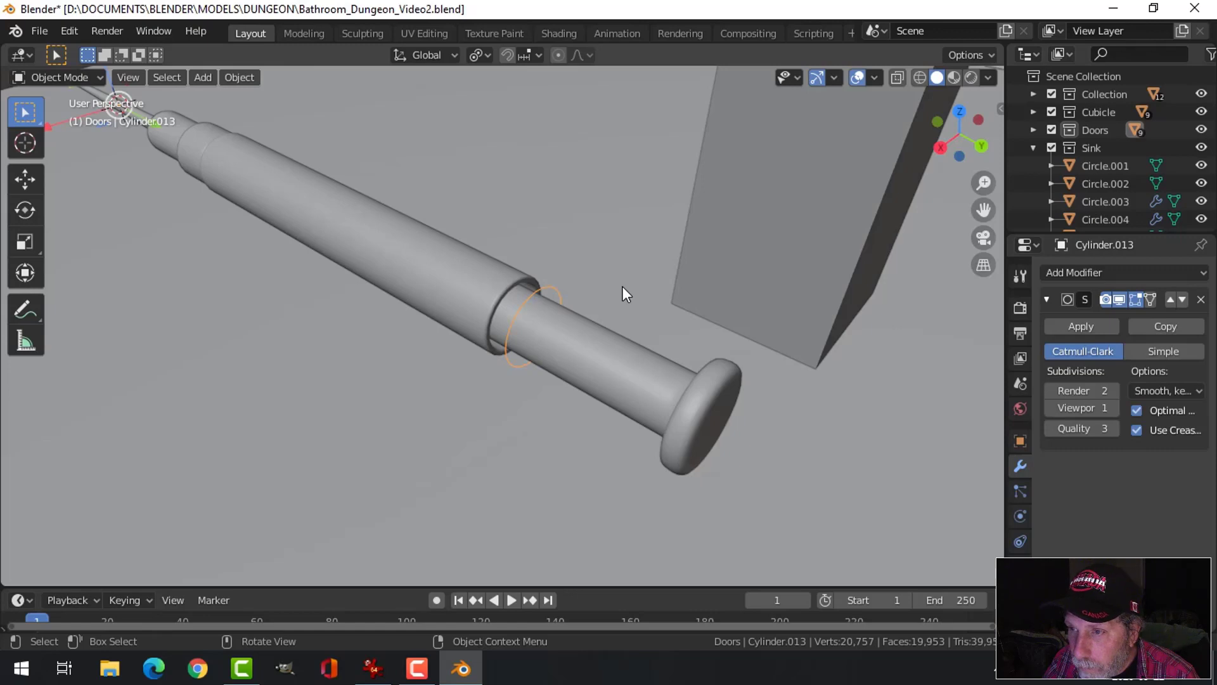
scroll(622, 293, "down", 1)
key("Tab")
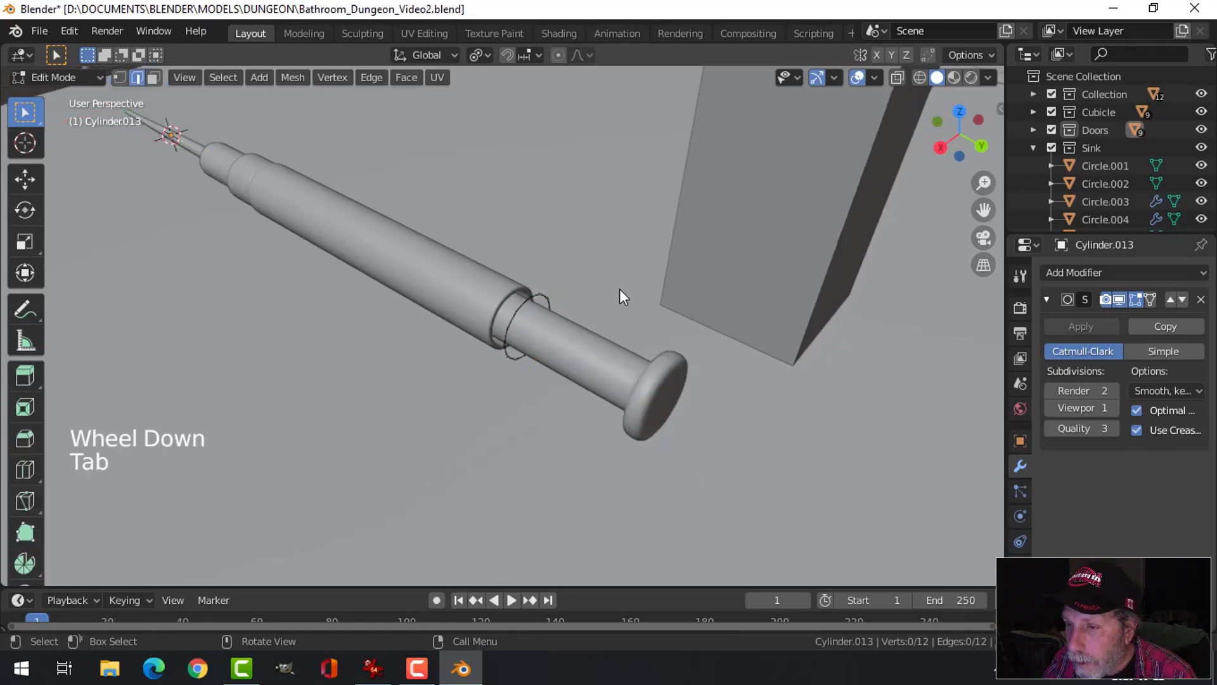
middle_click_drag(621, 295, 545, 304)
scroll(548, 304, "up", 2)
key("Tab")
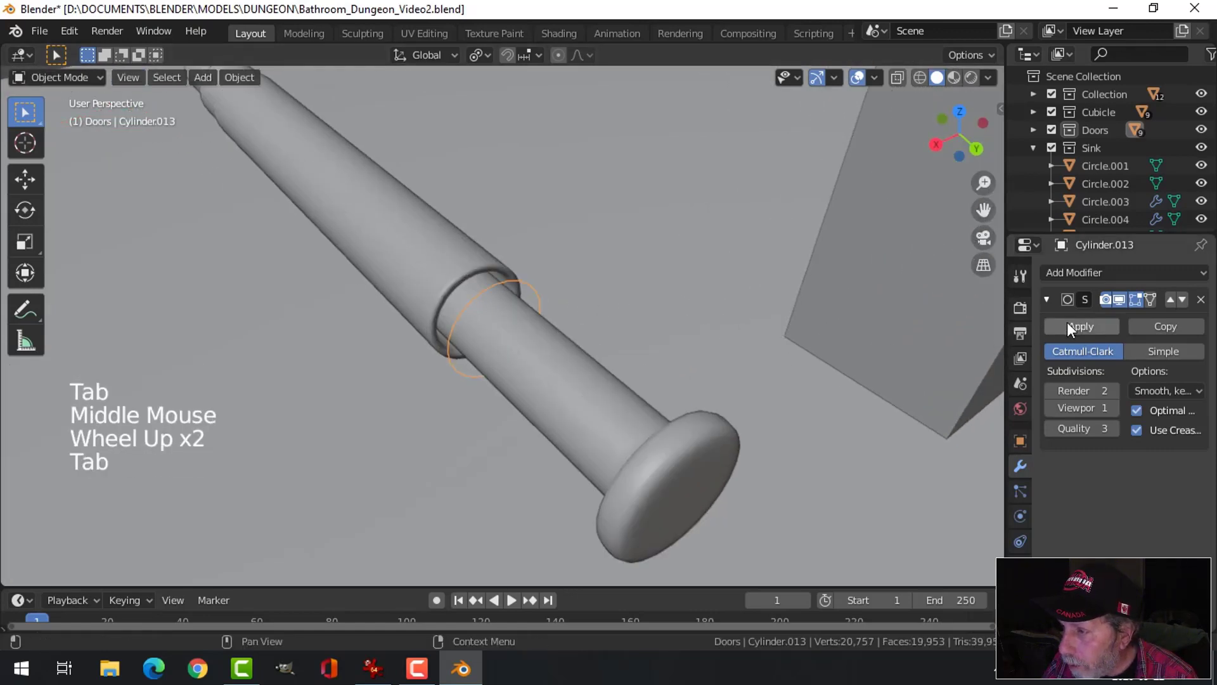
left_click(1122, 300)
key("Tab")
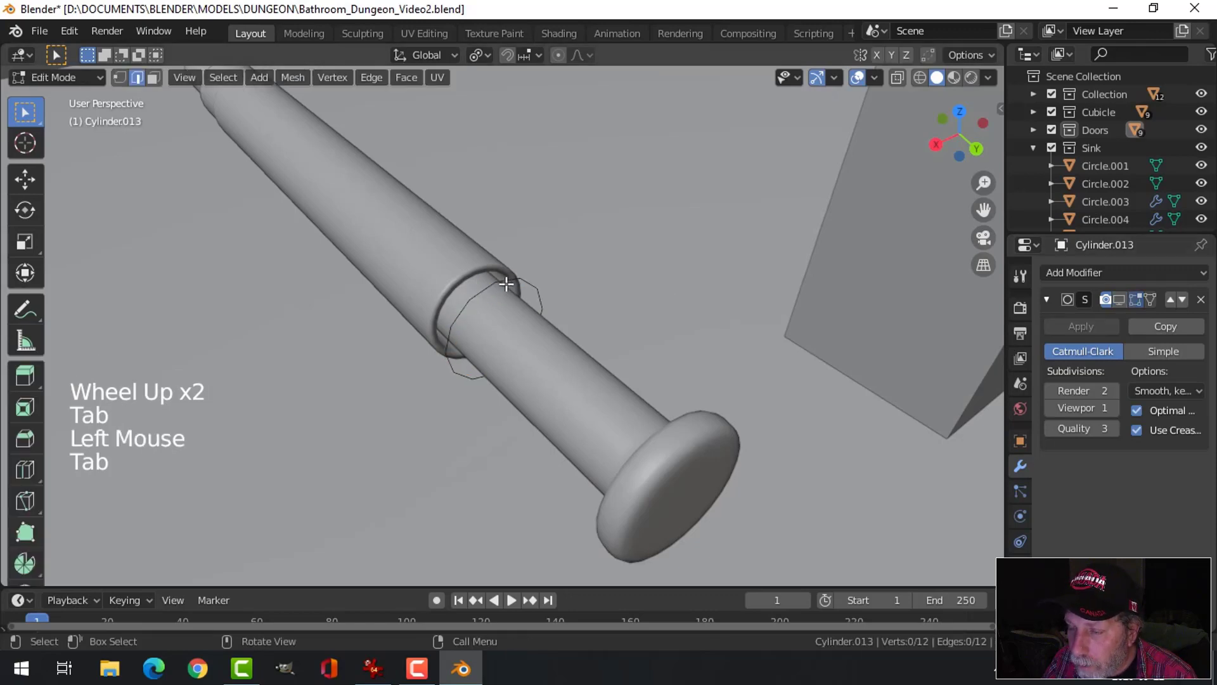
Hide every object except the ring and set it up for vertex editing in front view.
left_click(506, 281)
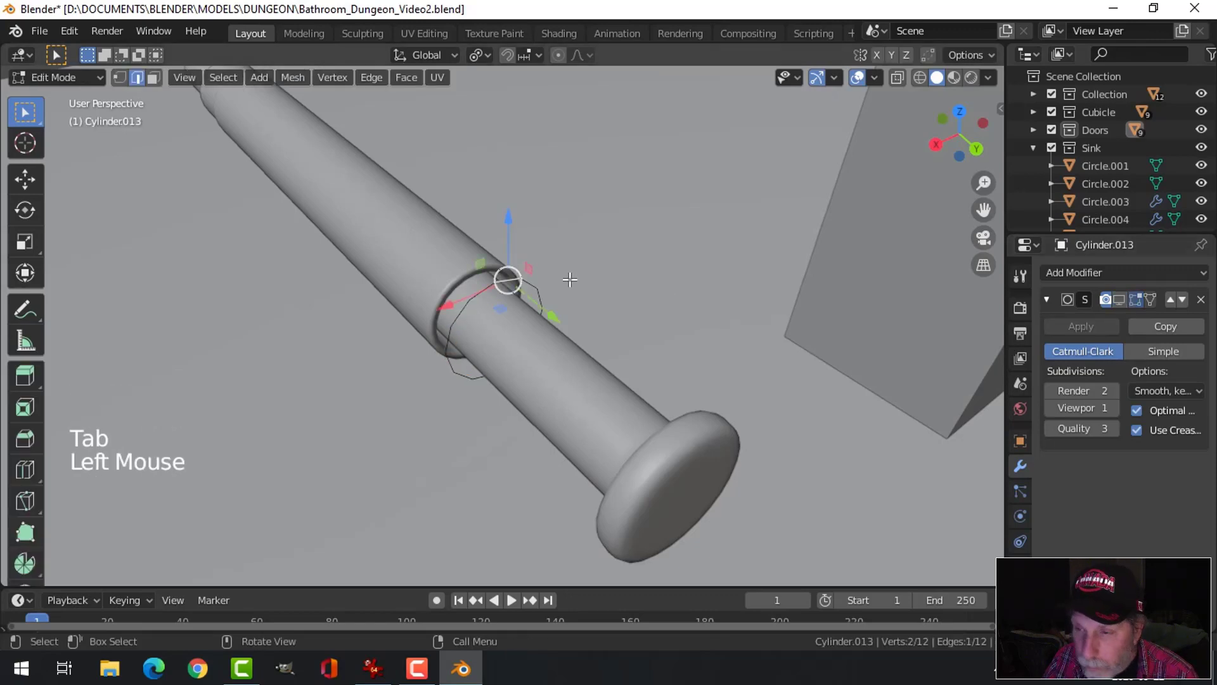
key("1")
key("alt+a")
middle_click_drag(570, 279, 542, 278)
middle_click_drag(540, 268, 561, 253)
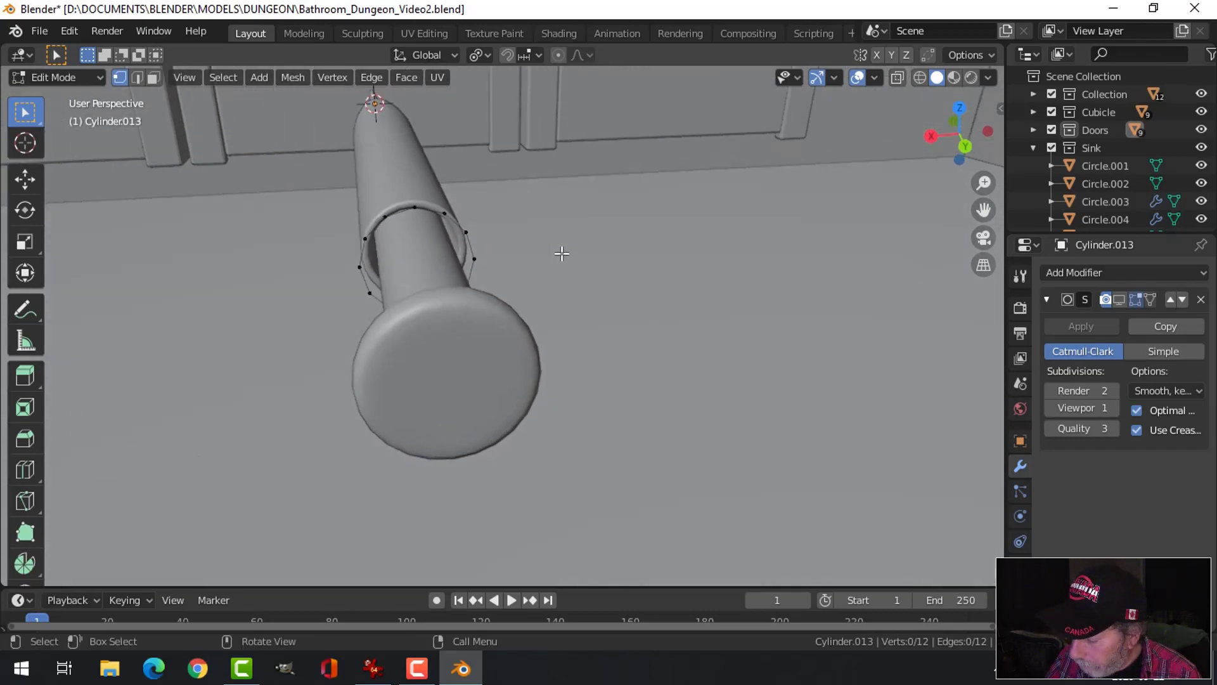
key("Tab")
key("shift+h")
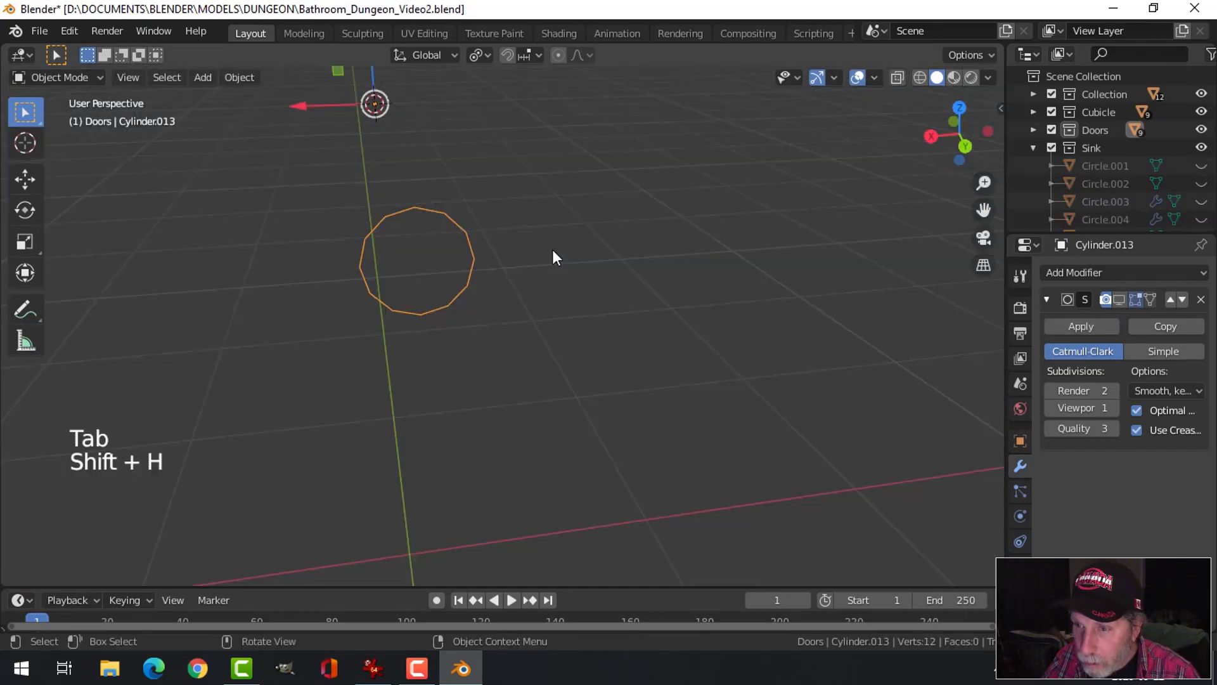
key("KP_1")
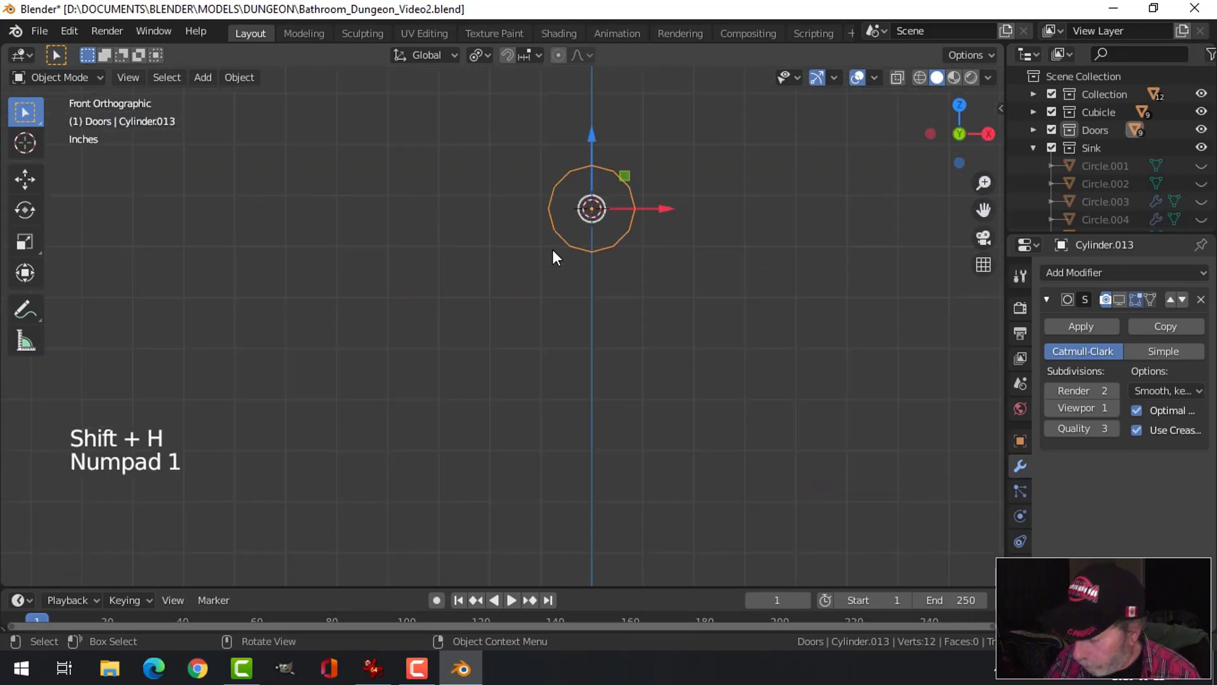
middle_click_drag(552, 250, 498, 326, "shift")
key("Tab")
middle_click_drag(596, 266, 571, 288, "shift")
scroll(571, 287, "up", 1)
scroll(563, 284, "up", 2)
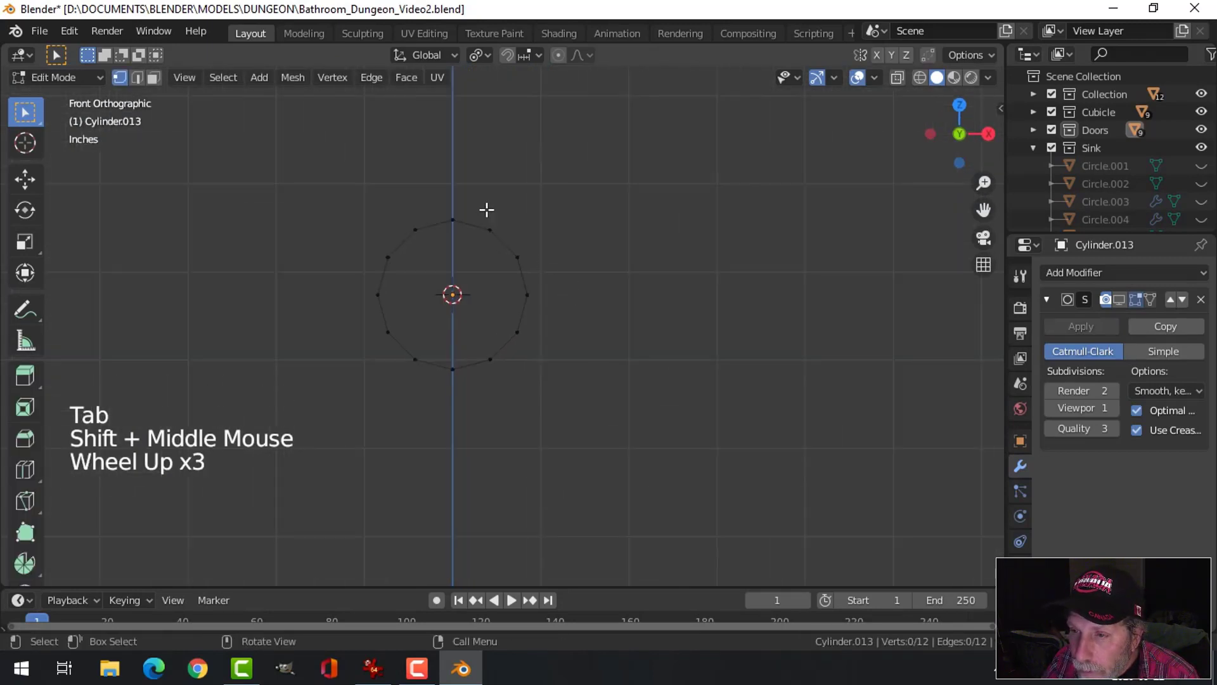
Scale all ring vertices except the top and bottom centre ones along X by about 2.93 around the median point.
key("b")
left_click_drag(465, 195, 589, 409)
key("x")
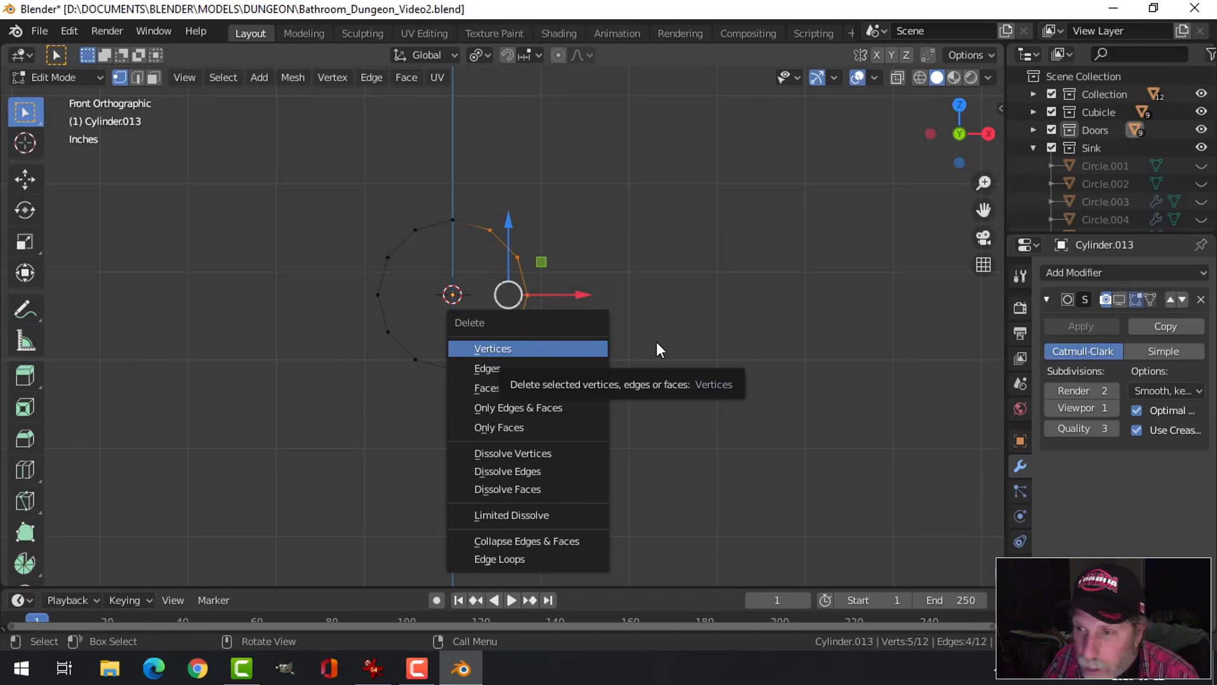
key("Escape")
key("b")
left_click_drag(340, 190, 421, 381)
left_click(480, 56)
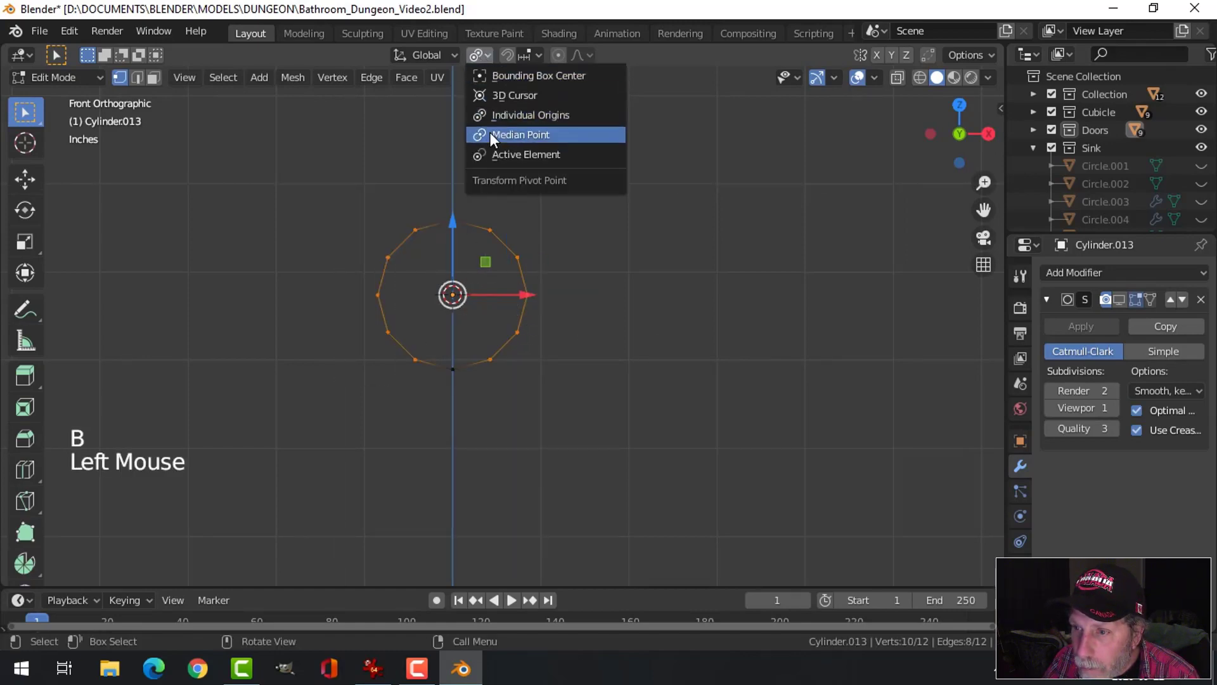
left_click(494, 137)
key("s")
key("x")
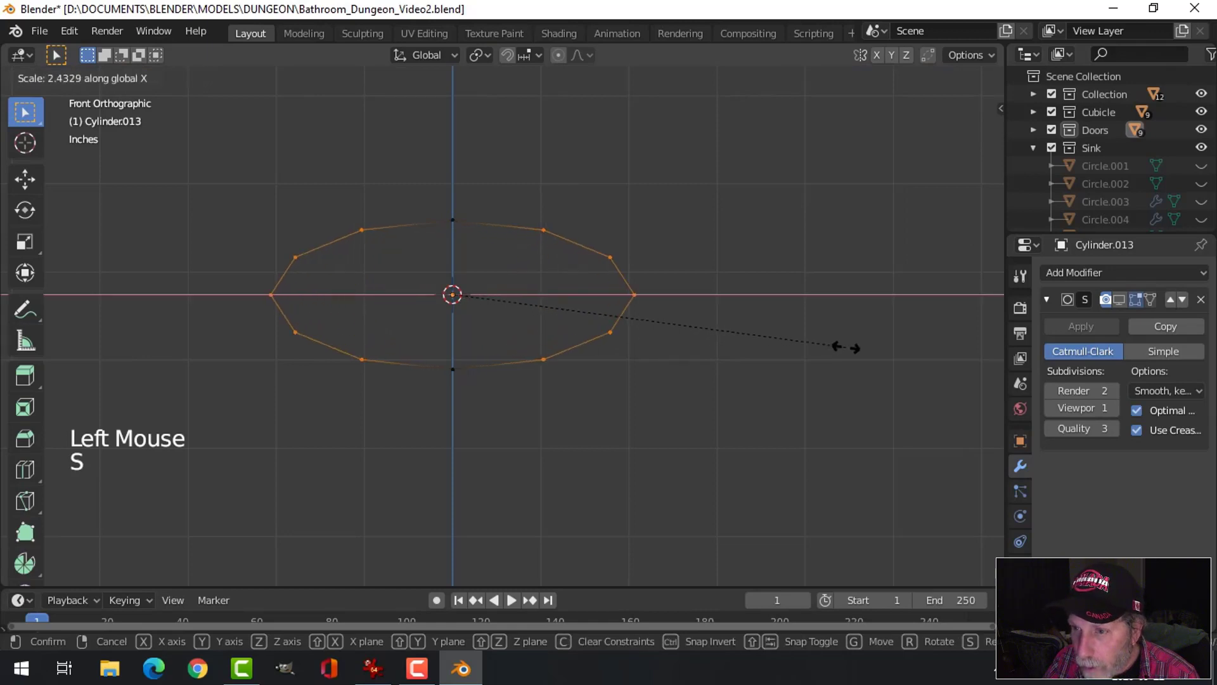
left_click(927, 345)
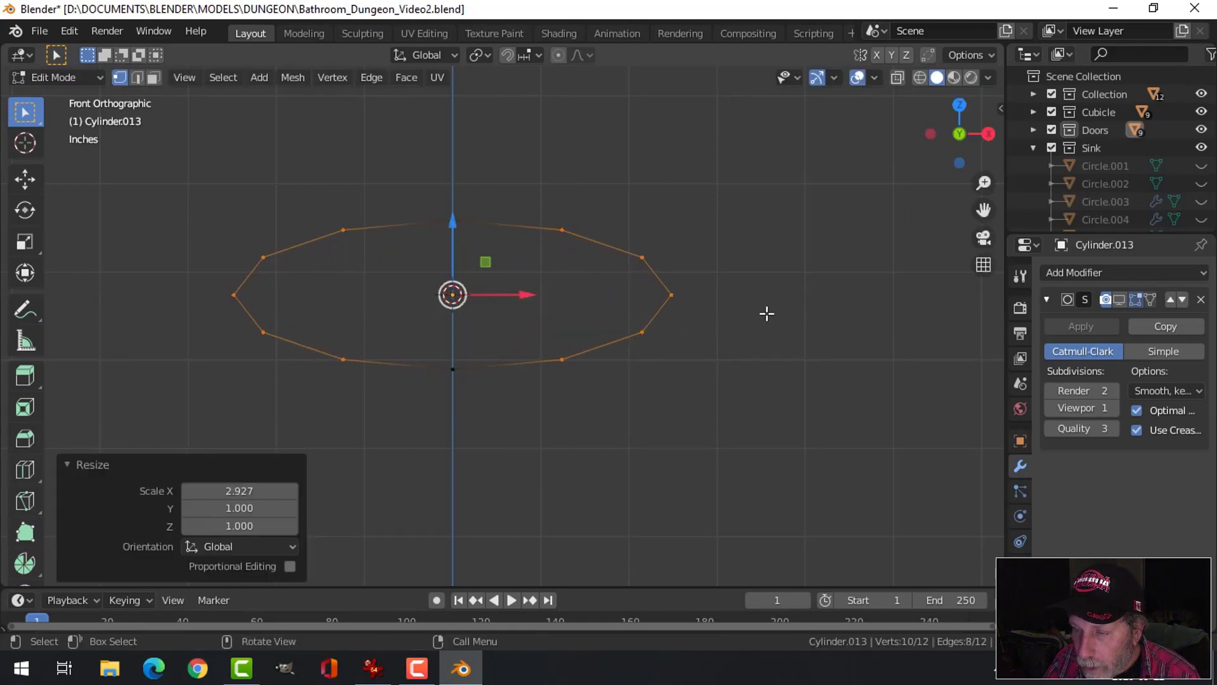
key("alt+a")
key("b")
left_click_drag(517, 185, 736, 378)
key("b")
left_click_drag(178, 169, 421, 405)
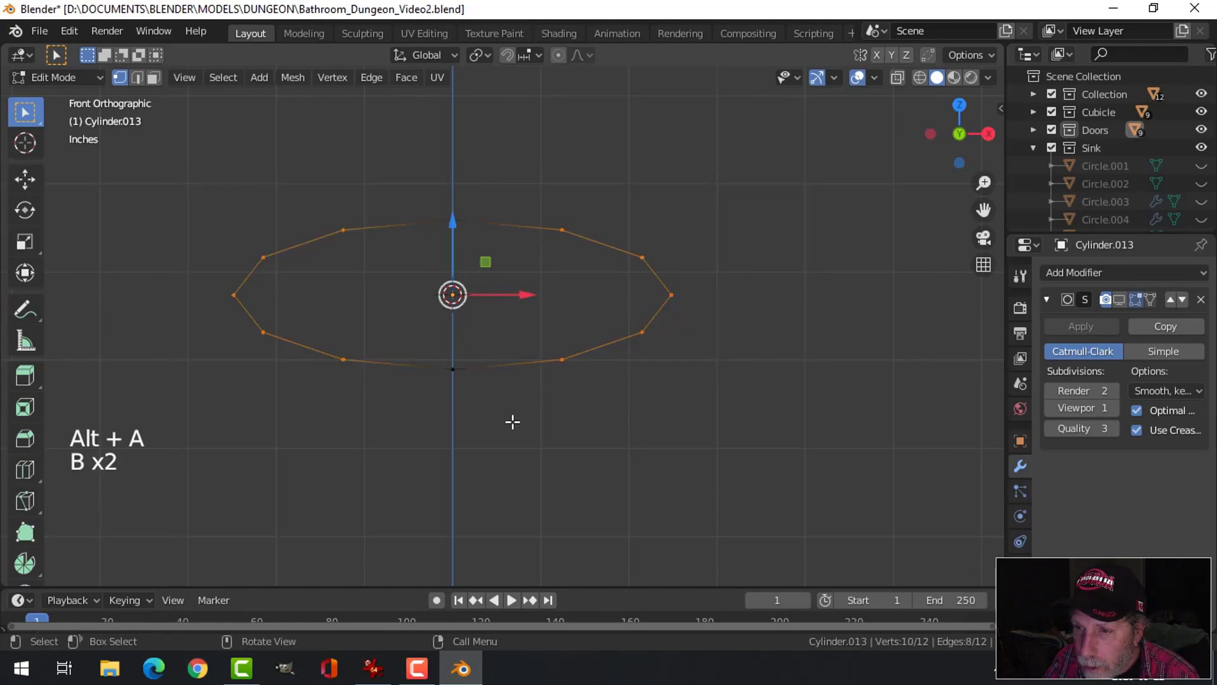
key("s")
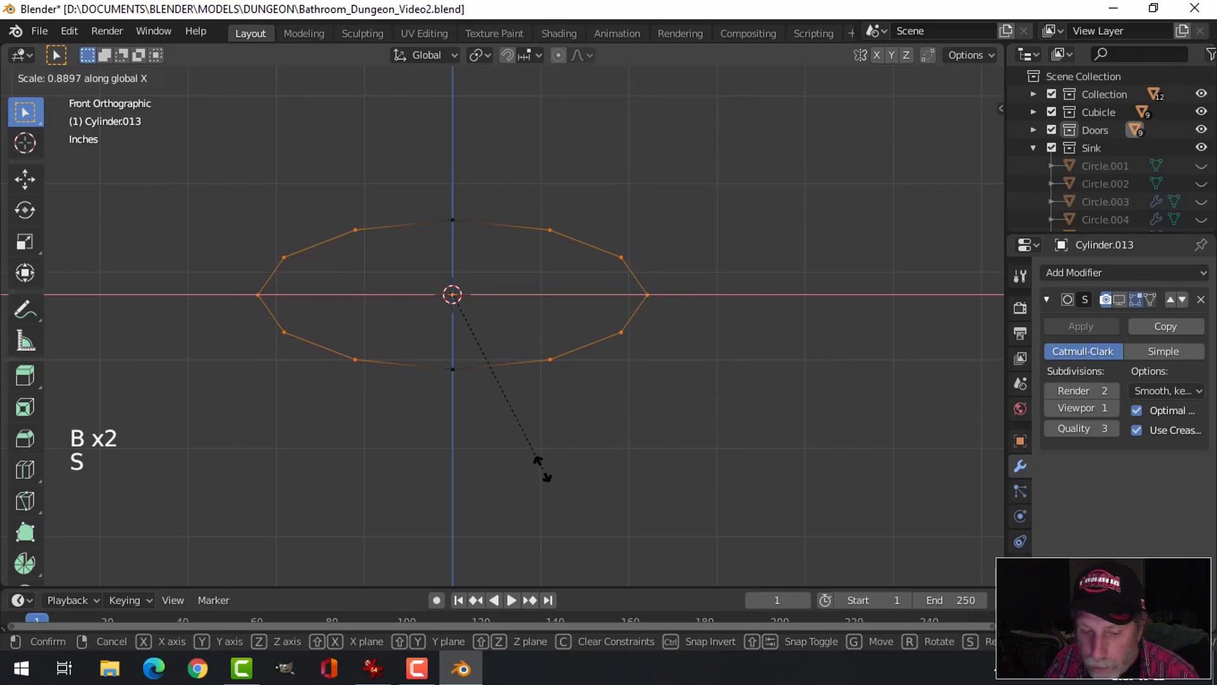
right_click(590, 468)
key("alt+a")
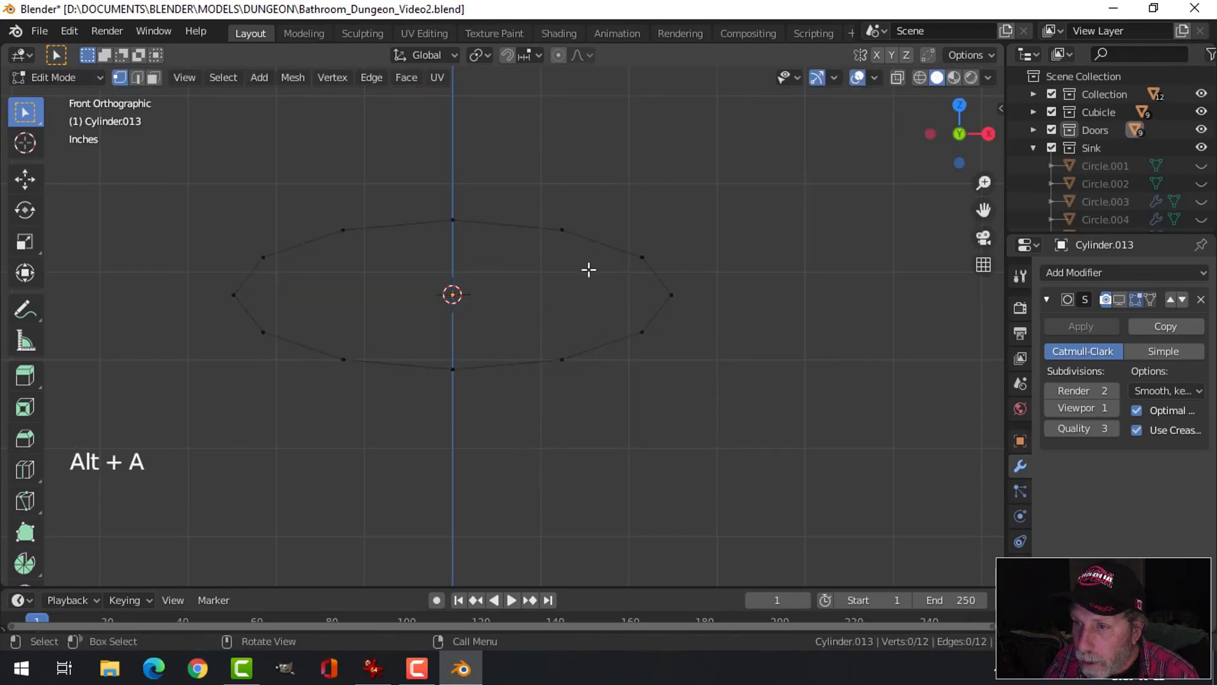
Scale the ring's two side vertex groups along X by about 0.35 around their individual origins to round the ends.
key("b")
left_click_drag(531, 201, 735, 405)
key("b")
left_click_drag(167, 165, 420, 413)
left_click(485, 62)
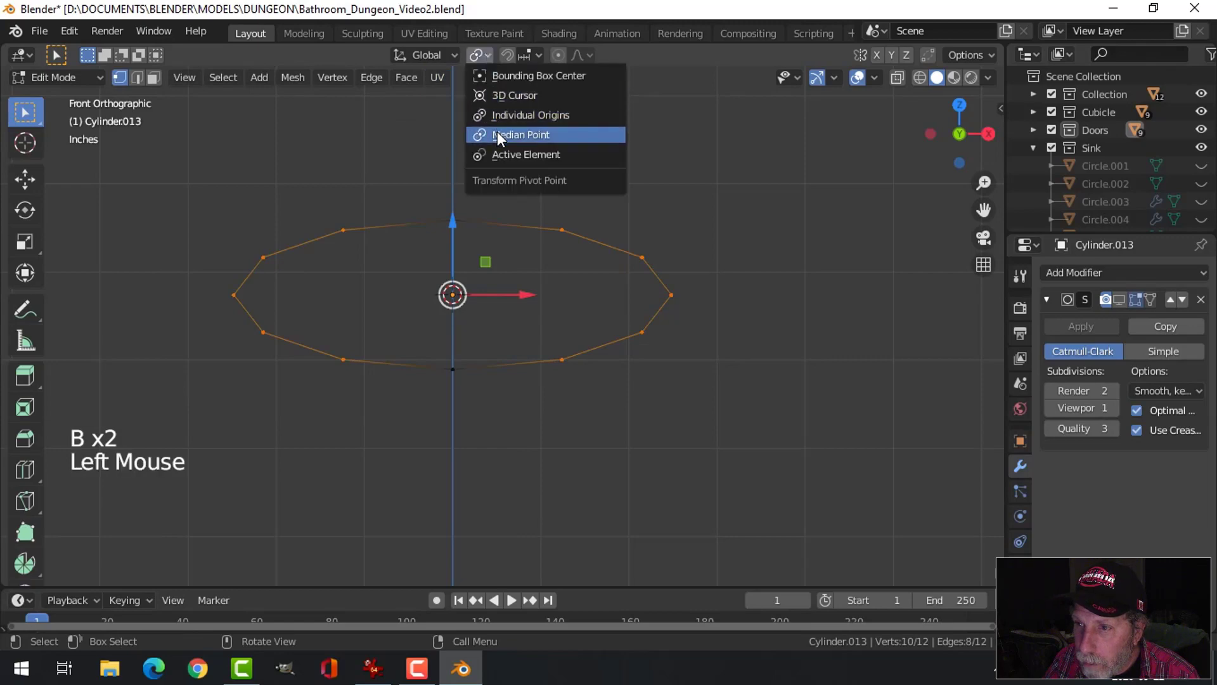
left_click(501, 114)
key("s")
key("x")
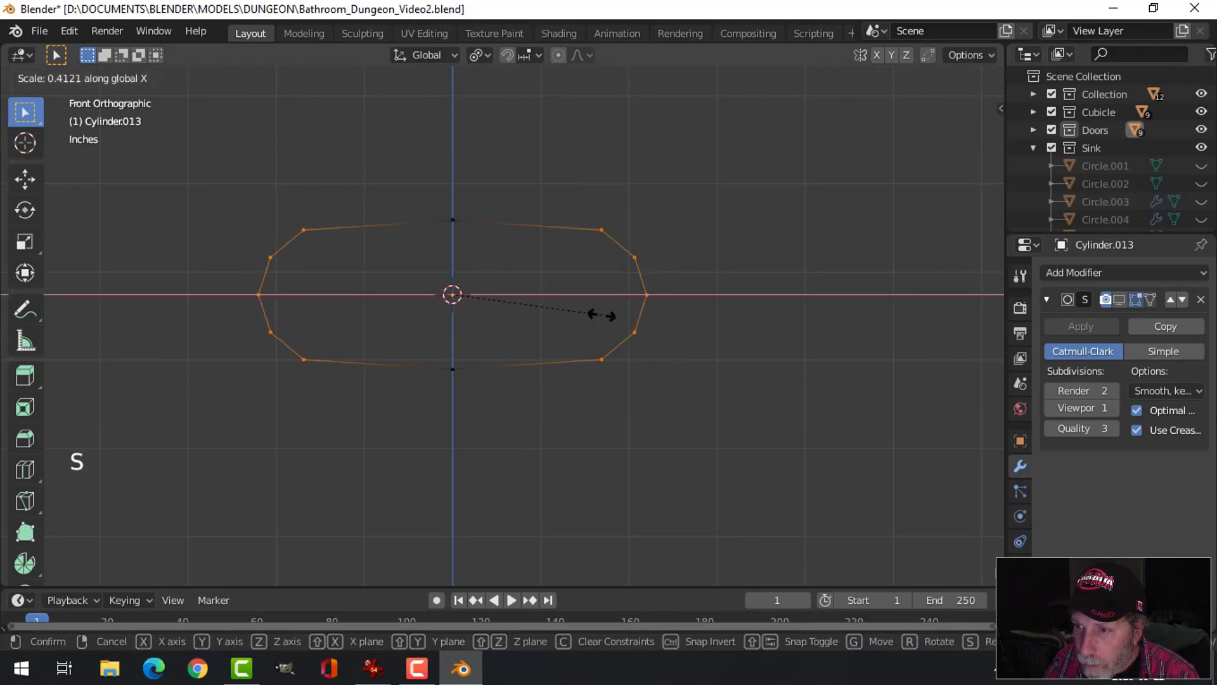
left_click(580, 299)
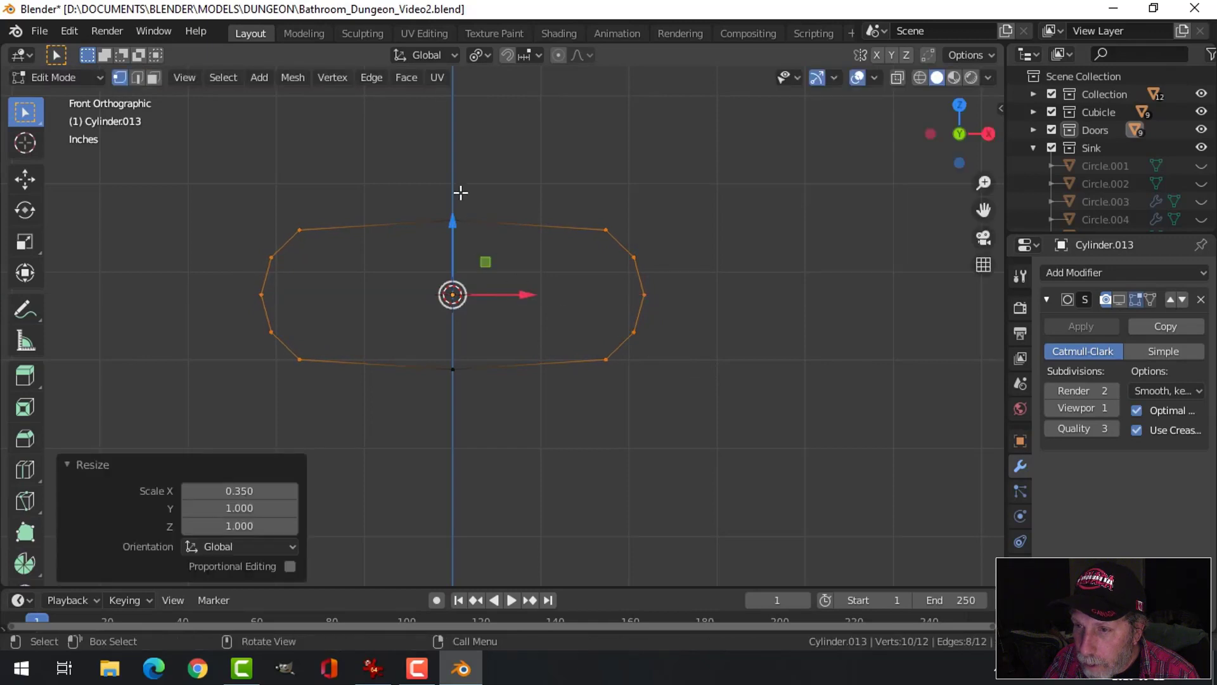
Dissolve the outline's top and bottom centre vertices and select the whole remaining outline.
left_click(452, 220)
left_click(453, 369, "shift")
key("x")
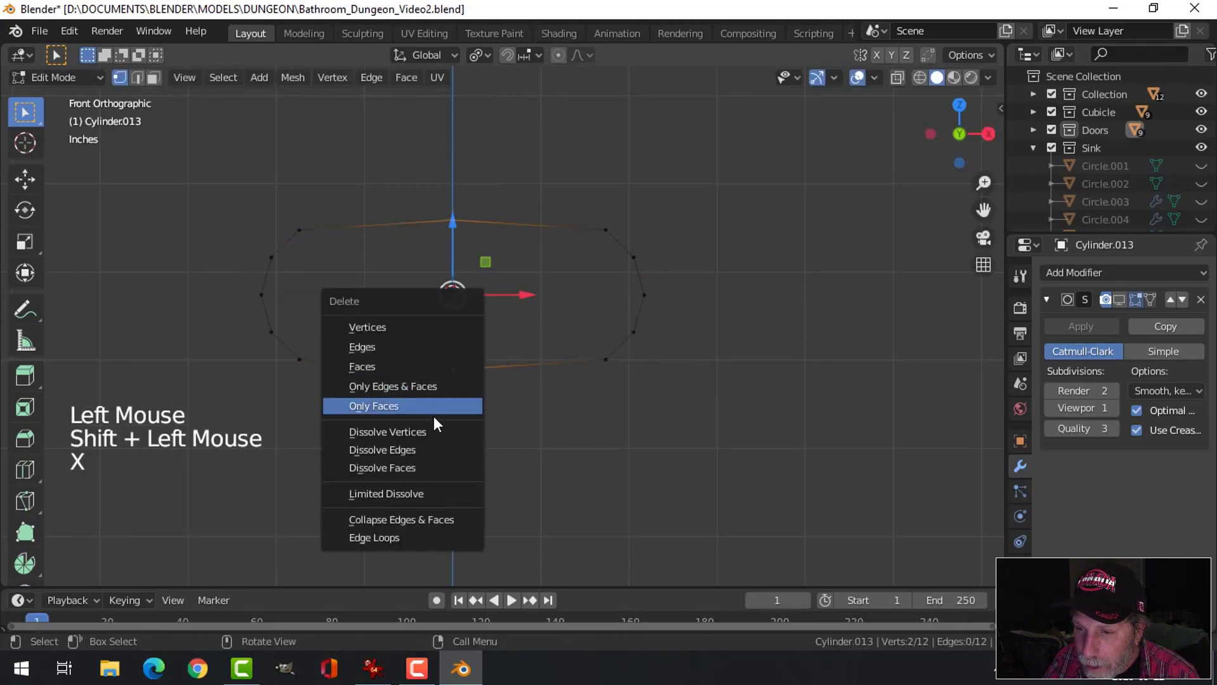
left_click(432, 431)
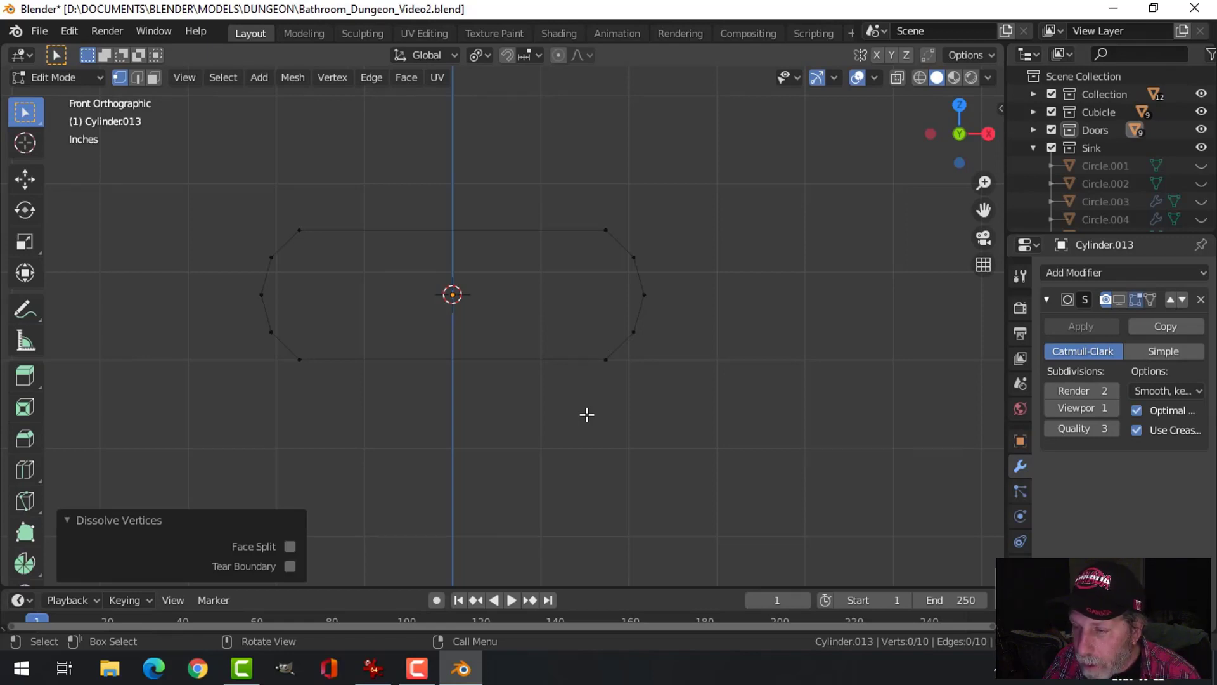
key("a")
middle_click_drag(576, 413, 620, 413)
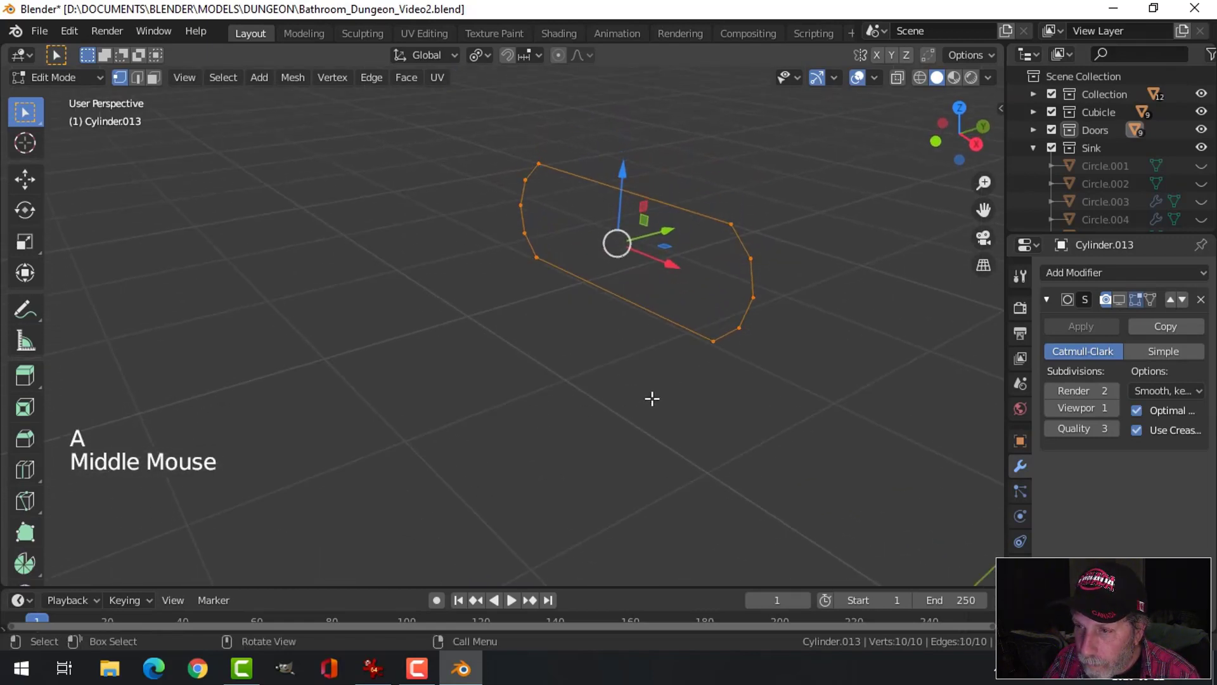
Fill the oblong outline with a face and extrude it along Y into a thin plate.
scroll(649, 389, "down", 2)
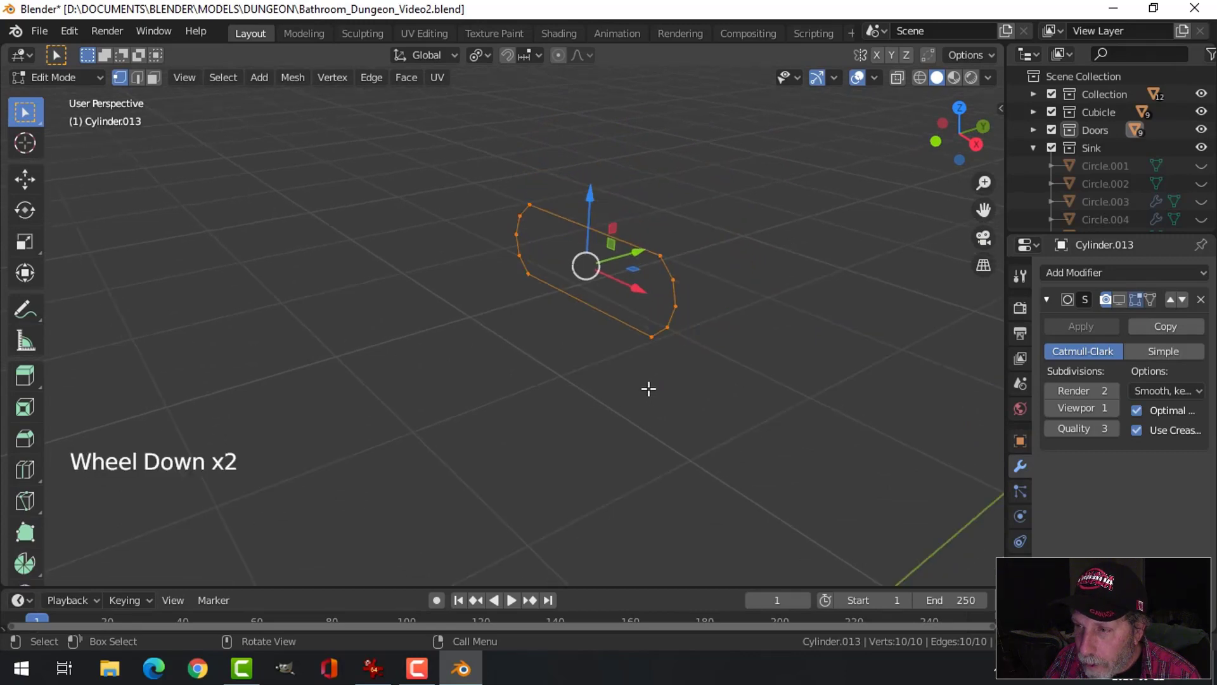
middle_click_drag(646, 389, 573, 413)
key("f")
key("alt+a")
key("a")
key("e")
left_click(592, 327)
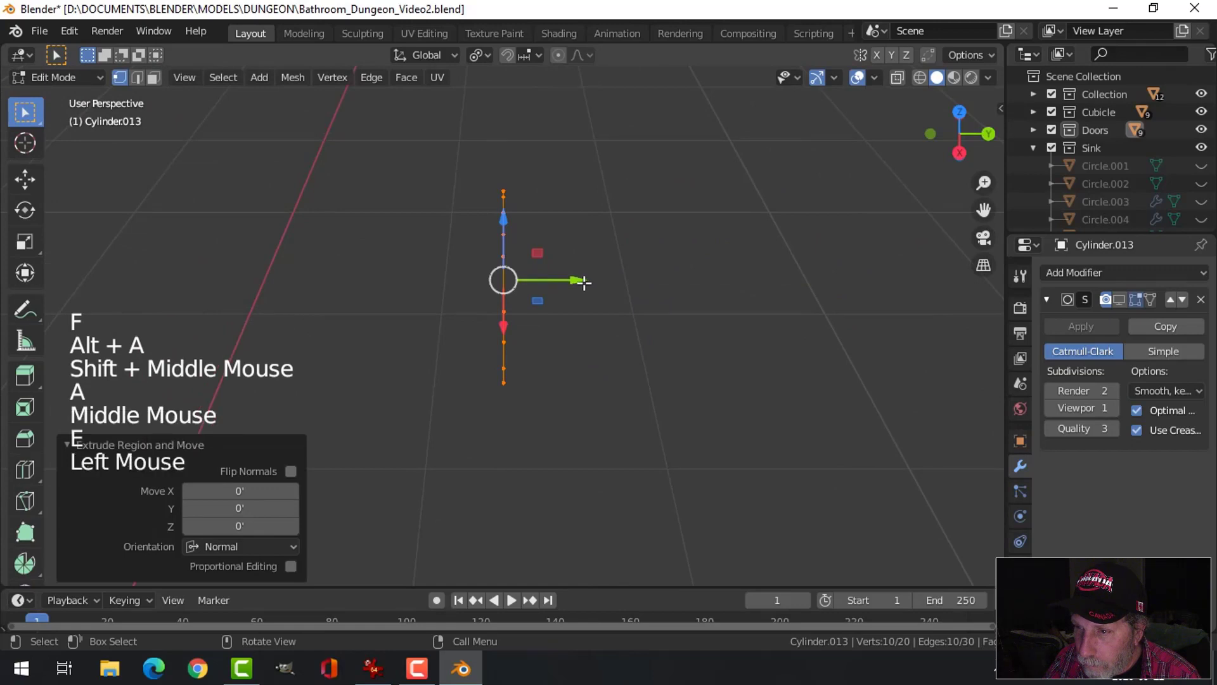
mouse_move(592, 327)
middle_mouse_down()
mouse_move(606, 285)
mouse_move(652, 334)
mouse_move(608, 337)
middle_mouse_up()
key("alt+a")
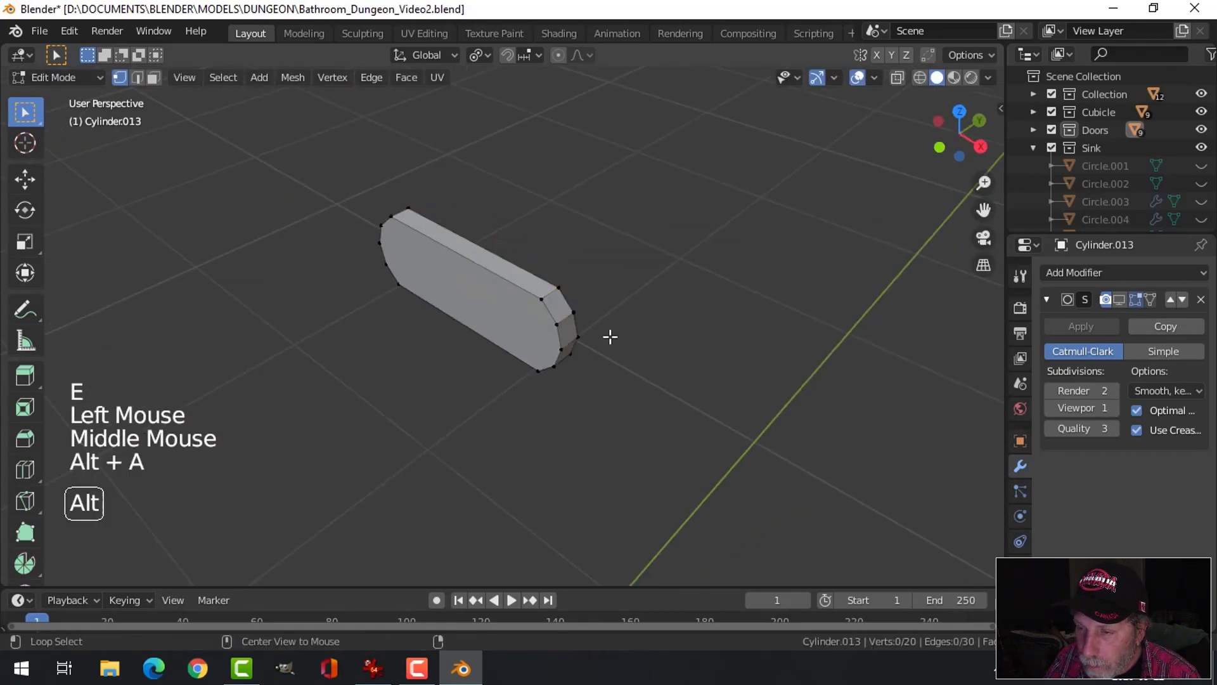
Bevel the plate's front and back outline edge loops with one segment, about 0.00478' wide.
key("2")
left_click(505, 271, "alt+shift")
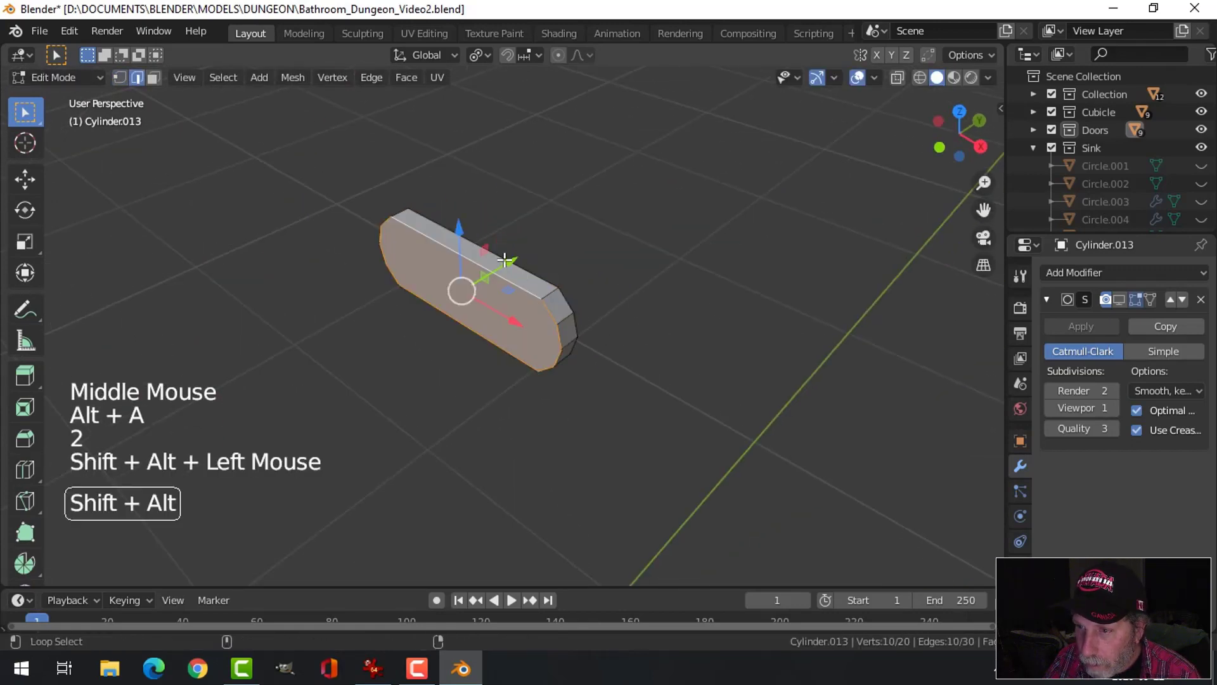
left_click(505, 270, "alt+shift")
middle_click_drag(505, 271, 644, 301)
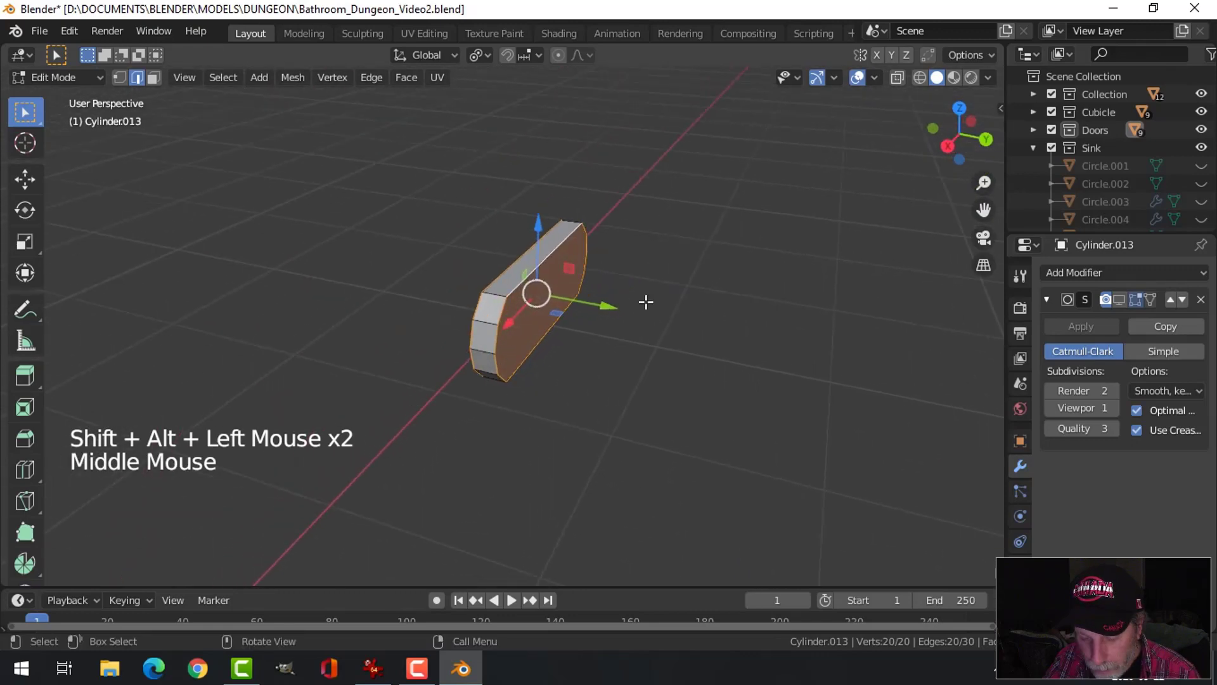
key("ctrl+b")
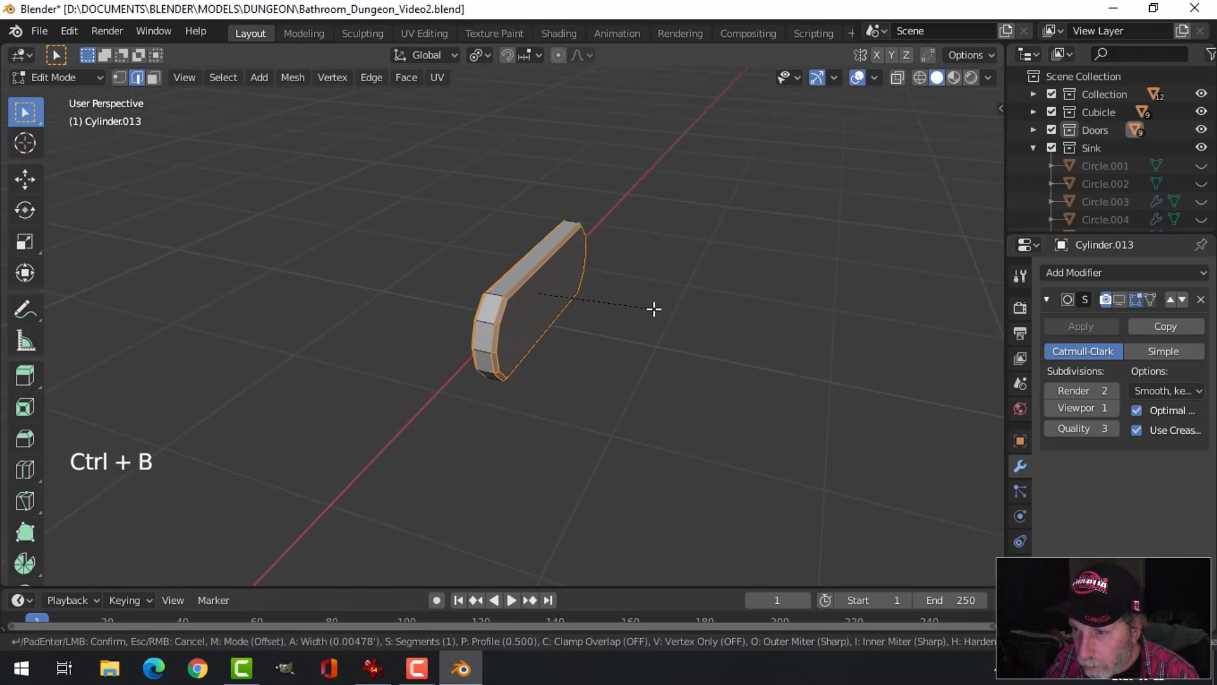
left_click(653, 309)
key("alt+a")
Shade the plate smooth in Object Mode and unhide all the other scene objects.
key("Tab")
right_click(526, 281)
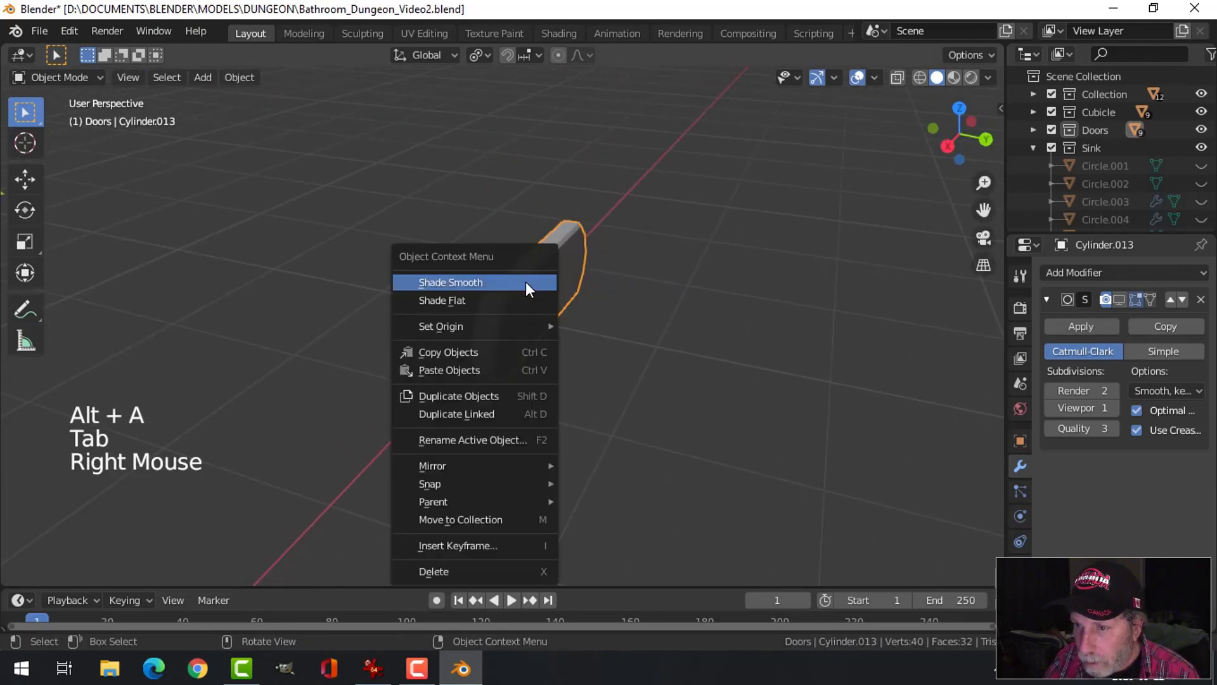
left_click(527, 281)
key("alt+a")
middle_click_drag(608, 325, 542, 333)
key("alt+h")
key("alt+a")
scroll(593, 322, "down", 2)
Set the oblong finger flange's origin to its geometry.
left_click(510, 323)
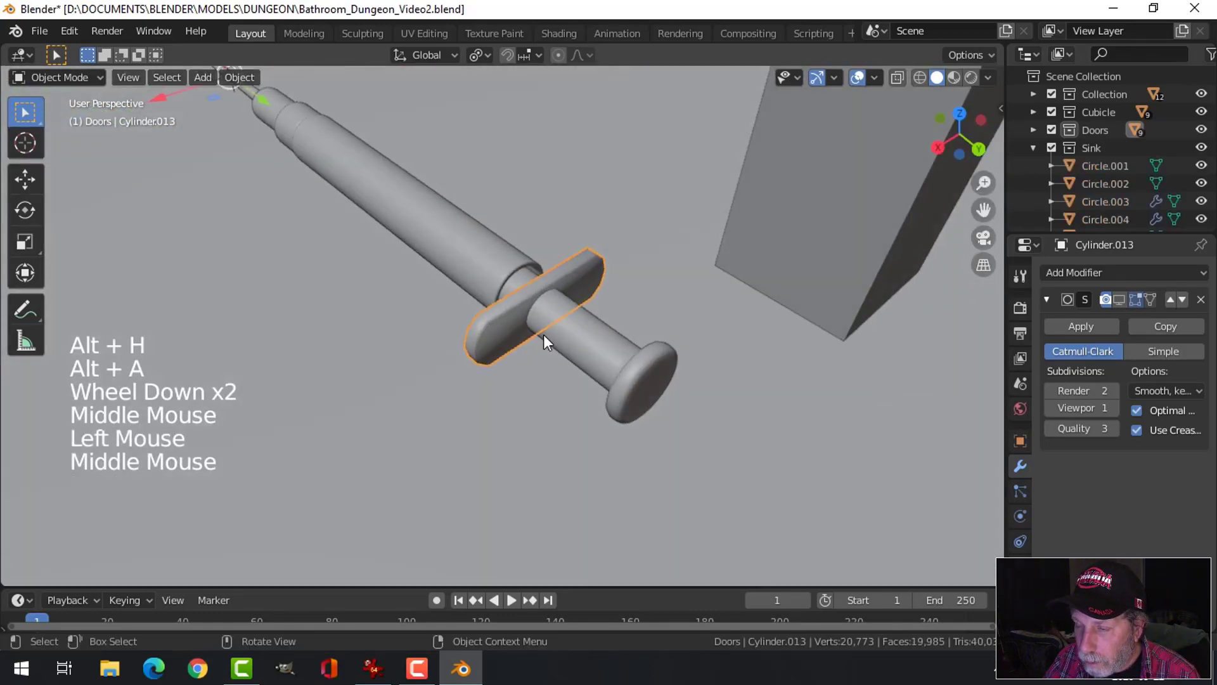
left_click(239, 78)
mouse_move(261, 114)
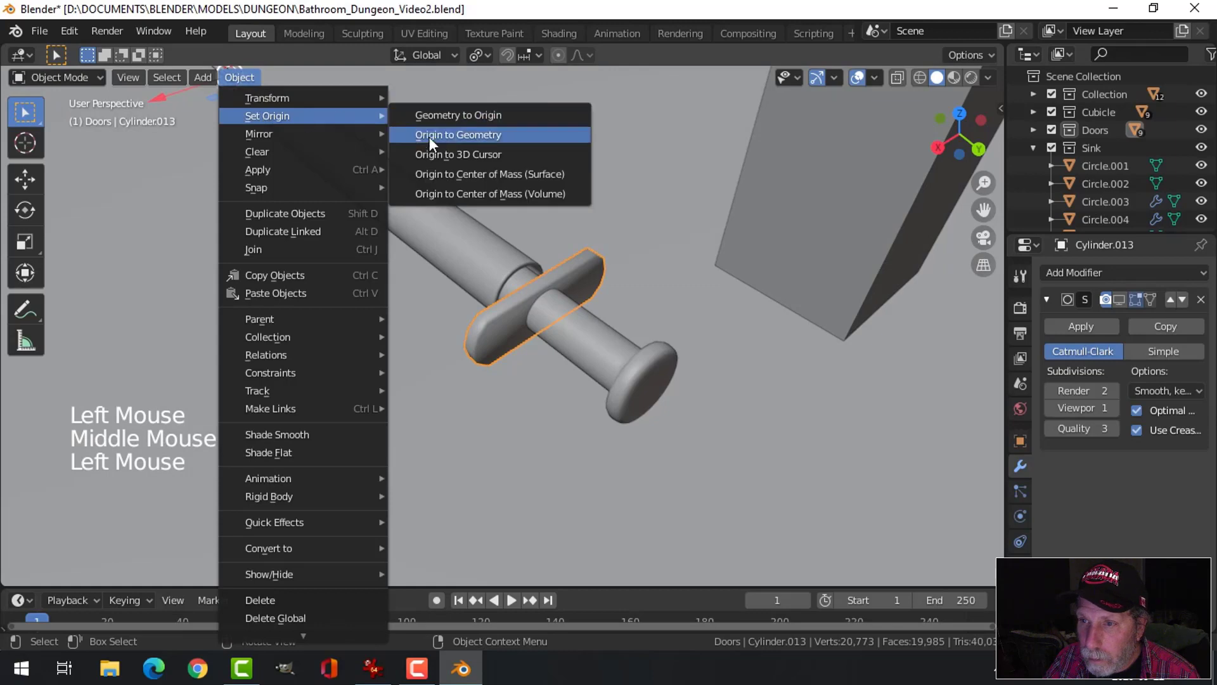
left_click(431, 140)
Move the flange along Y against the barrel's open end and scale it uniformly by 1.172.
left_click(479, 55)
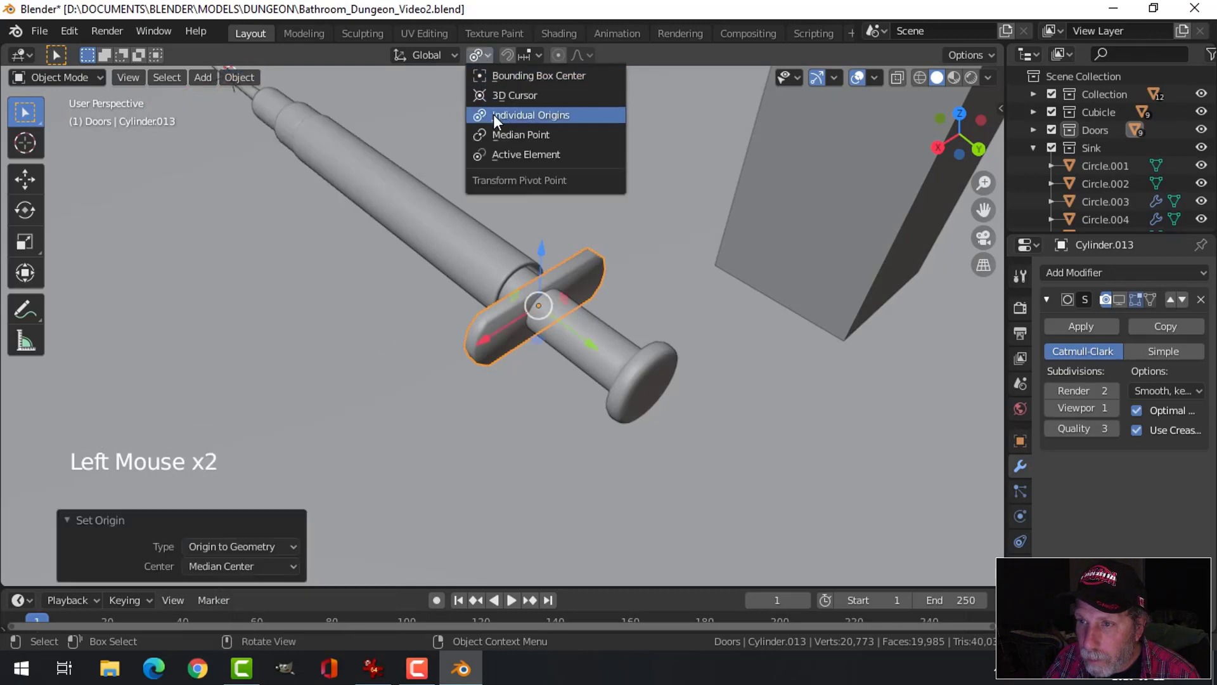
middle_click_drag(589, 222, 639, 257)
left_click_drag(580, 260, 543, 277)
middle_click_drag(441, 229, 533, 235)
key("s")
left_click(613, 239)
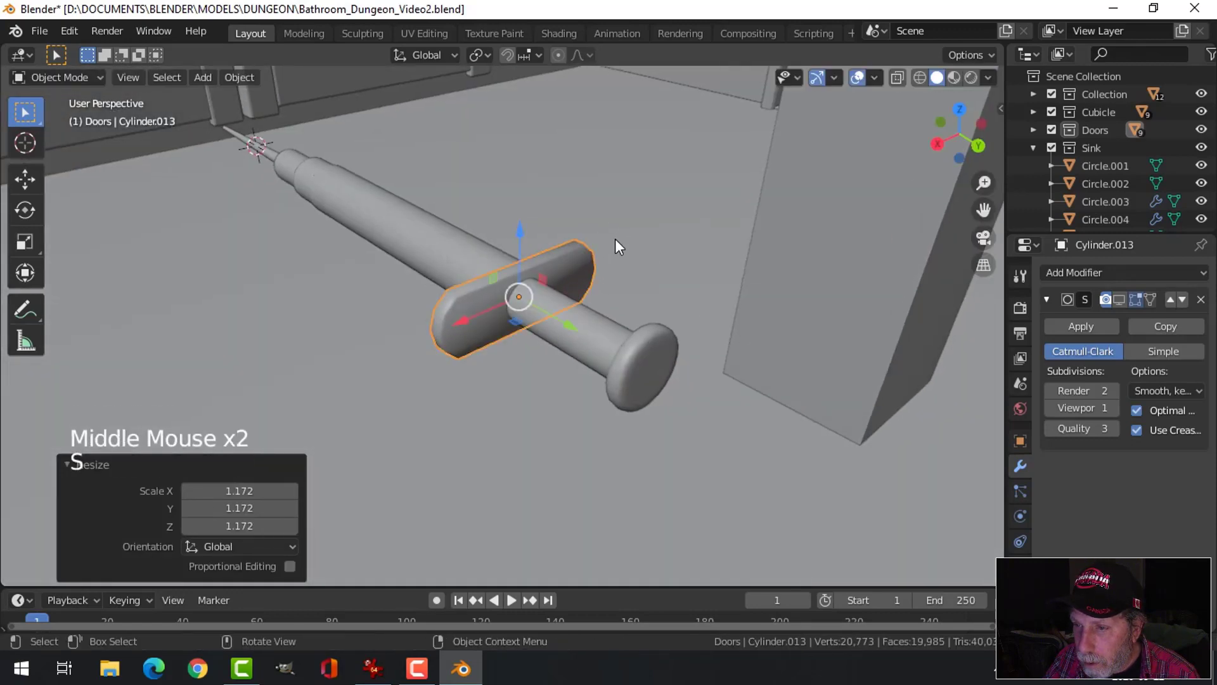
key("alt+a")
Scale the whole flange mesh along X in Edit Mode to adjust its length.
middle_click_drag(614, 239, 565, 316)
scroll(562, 328, "down", 5)
scroll(518, 327, "up", 2)
left_click(565, 315)
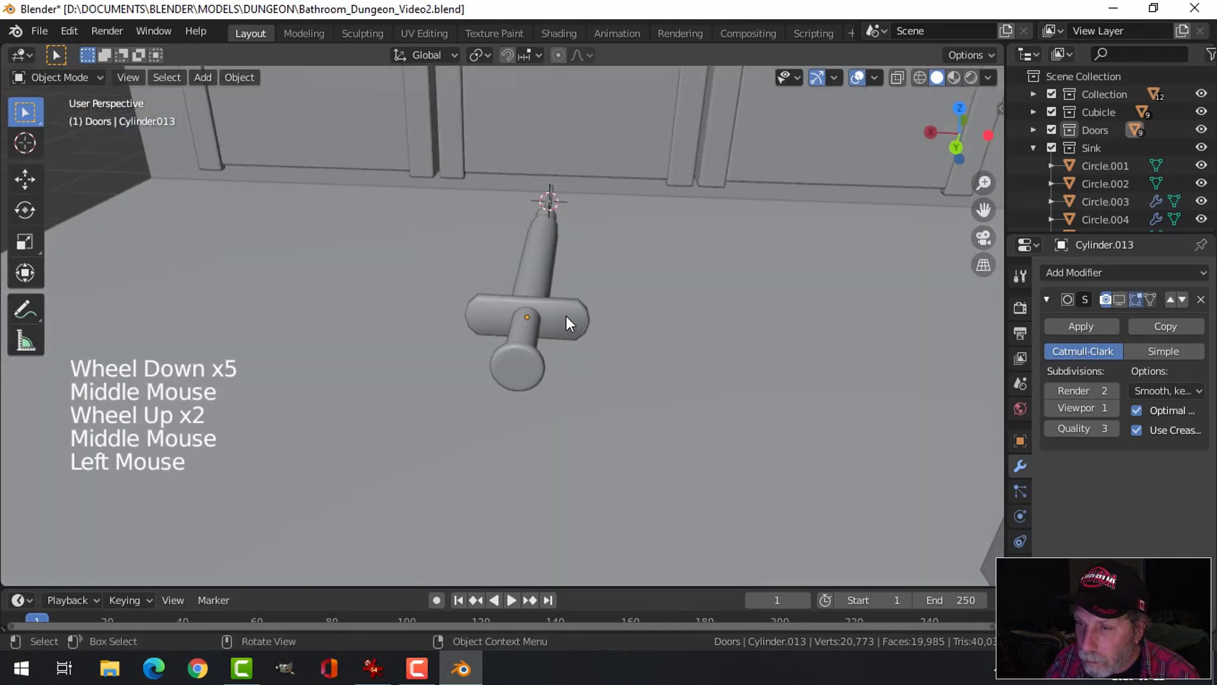
key("Tab")
key("a")
scroll(638, 321, "up", 3)
key("s")
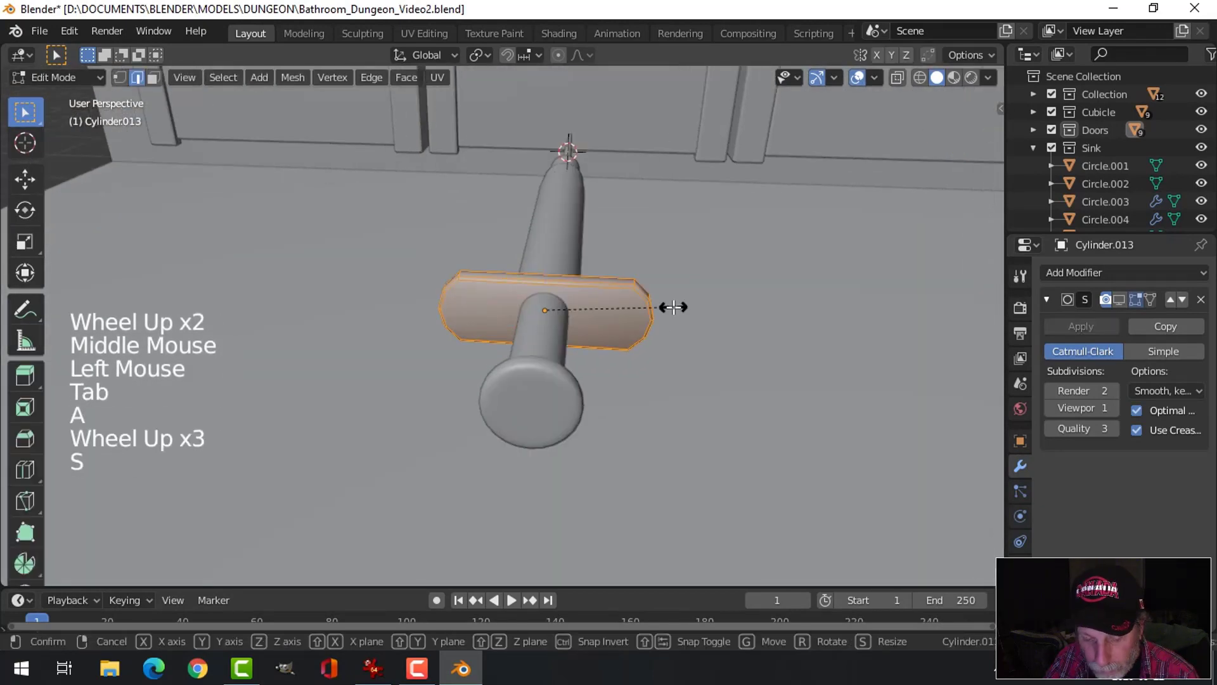
key("x")
left_click(658, 308)
middle_click_drag(658, 308, 462, 344)
Delete the flange's large front and back faces, leaving only its rim.
key("alt+a")
scroll(603, 304, "up", 2)
key("3")
left_click(595, 304)
left_click(462, 344, "shift")
key("x")
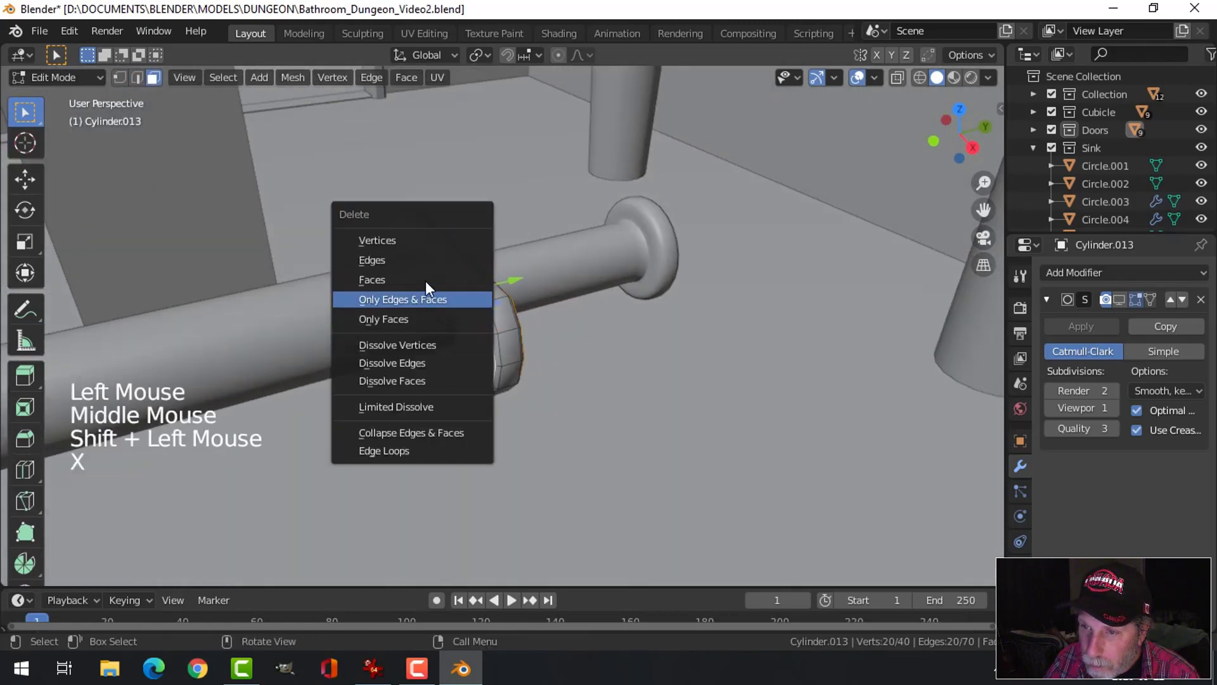
left_click(465, 280)
mouse_move(466, 280)
middle_mouse_down()
mouse_move(391, 285)
mouse_move(486, 282)
middle_mouse_up()
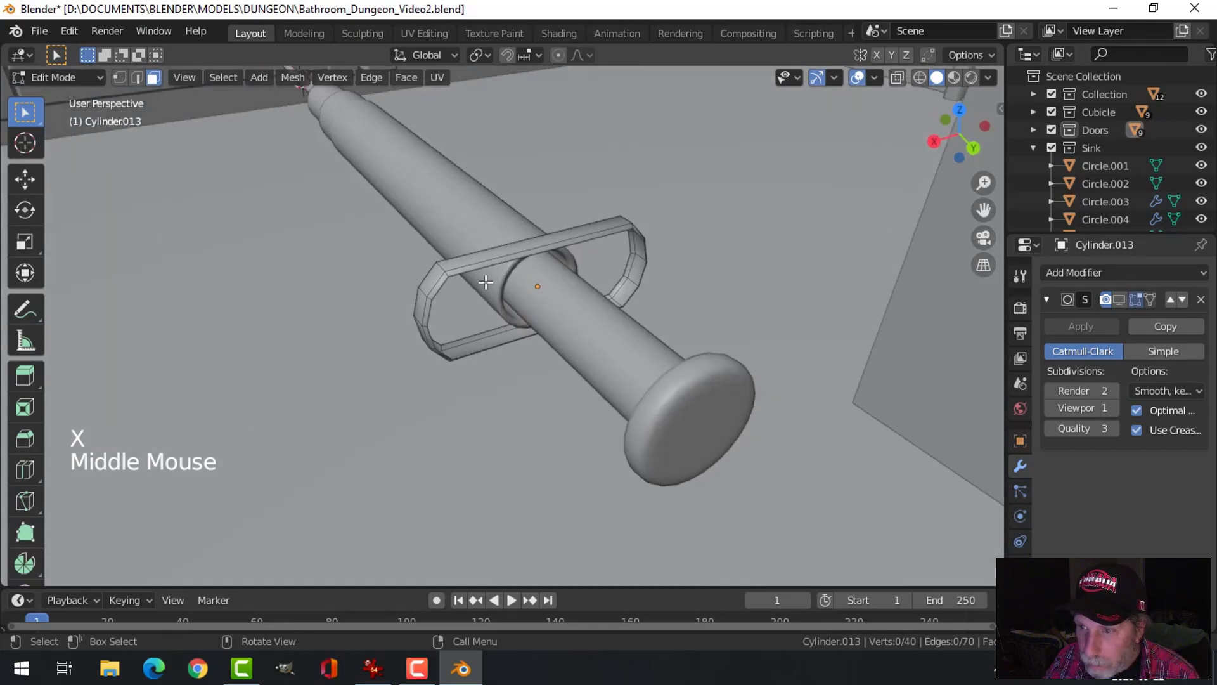
Select the inner edge loop on the flange's plunger side and close the opening with Grid Fill.
key("2")
left_click(456, 271, "alt+shift")
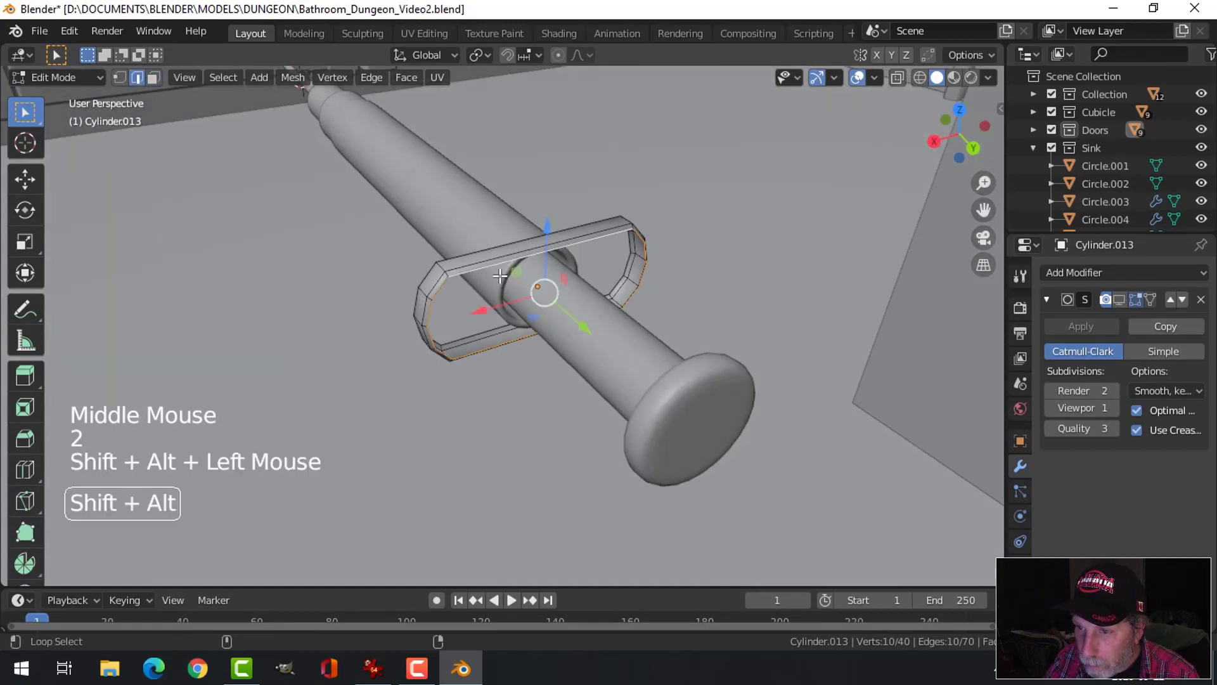
left_click(406, 78)
left_click(456, 290)
key("alt+a")
Select the inner edge loop on the flange's barrel side and close the opening with Grid Fill.
middle_click_drag(389, 249, 627, 278)
left_click(498, 307, "alt+shift")
key("alt+a")
left_click(499, 308, "alt+shift")
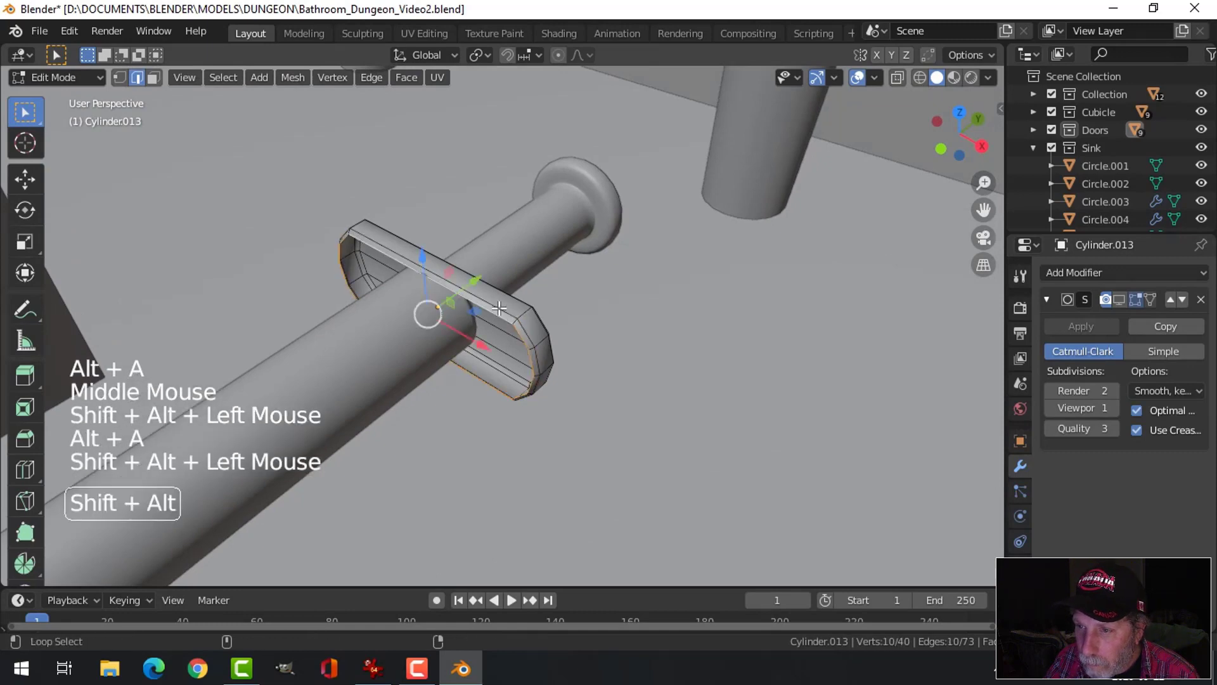
left_click(406, 78)
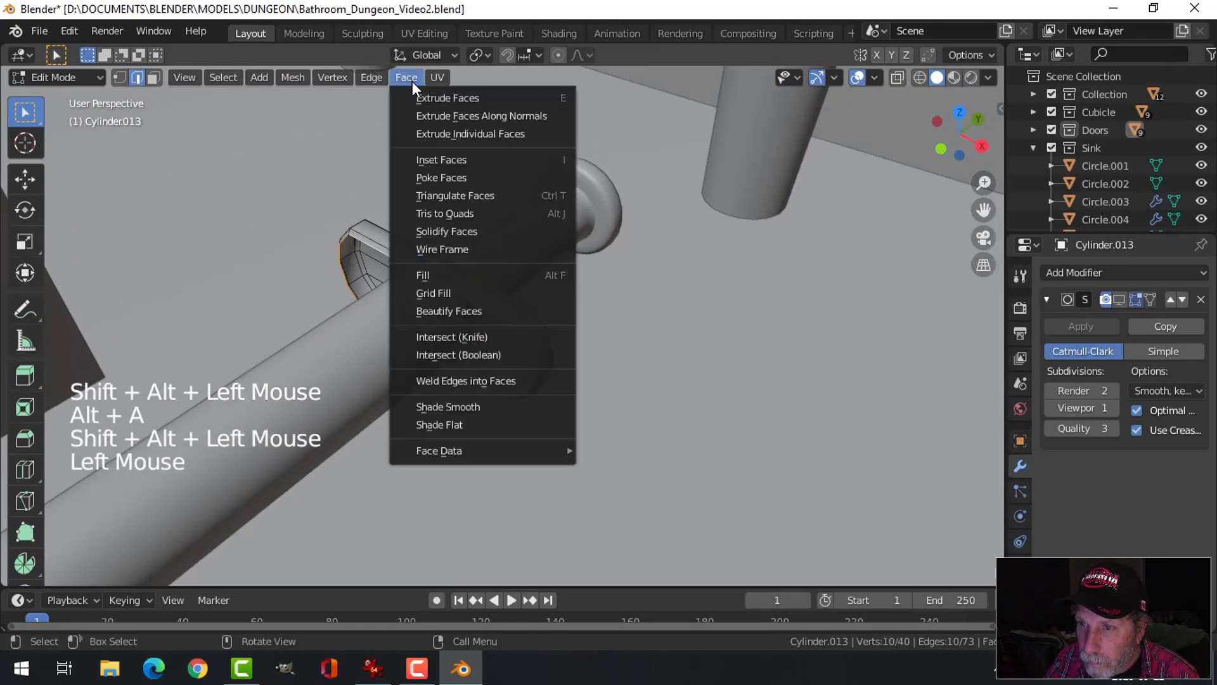
left_click(445, 292)
key("alt+a")
middle_click_drag(608, 266, 580, 276)
Toggle the flange's Subdivision modifier on and off in the viewport from Object Mode, and remove the modifier.
key("Tab")
key("alt+a")
scroll(566, 268, "down", 2)
scroll(565, 268, "down", 1)
left_click(573, 277)
left_click(1120, 299)
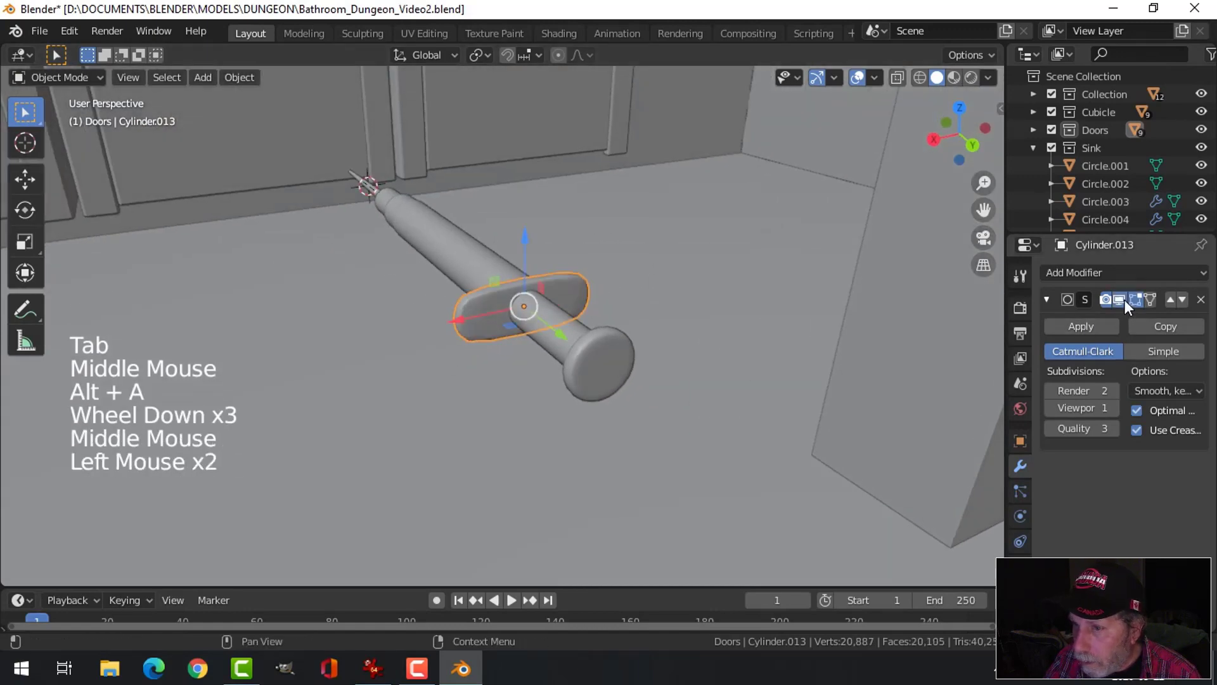
left_click(1125, 298)
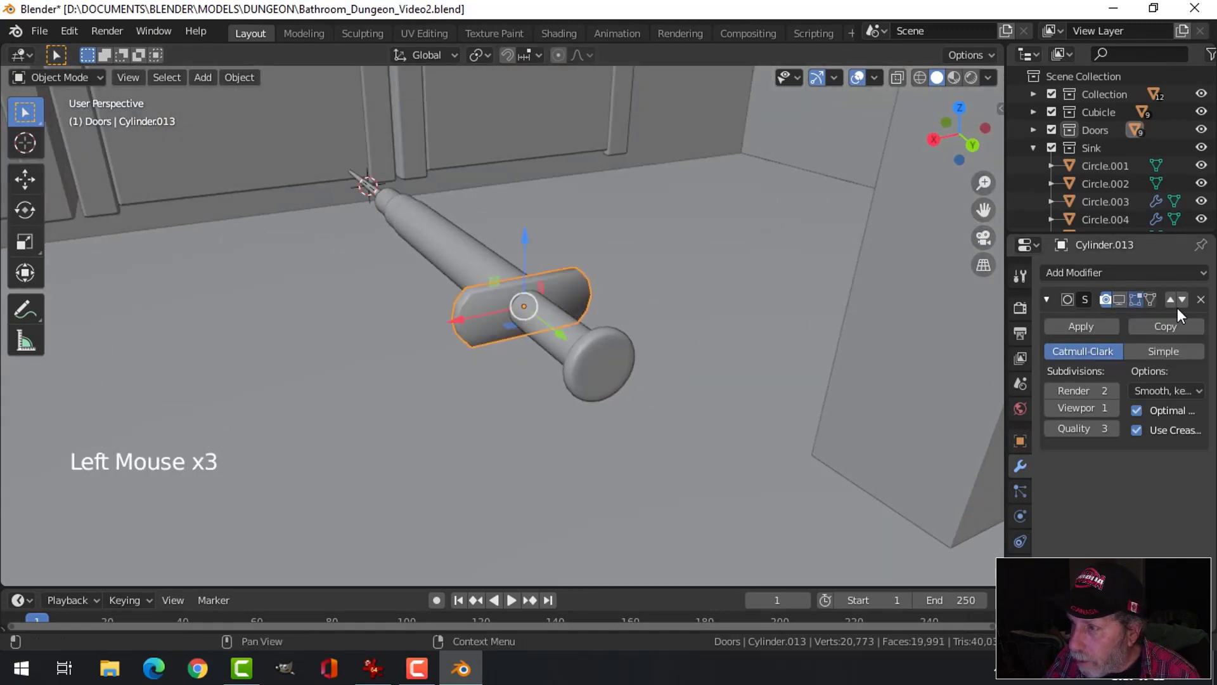
left_click(1201, 299)
Examine the flange's fit between barrel and plunger from several sides and distances.
scroll(564, 310, "down", 3)
key("alt+a")
middle_click_drag(460, 309, 474, 358)
scroll(583, 310, "up", 3)
scroll(515, 322, "down", 3)
scroll(493, 325, "up", 2)
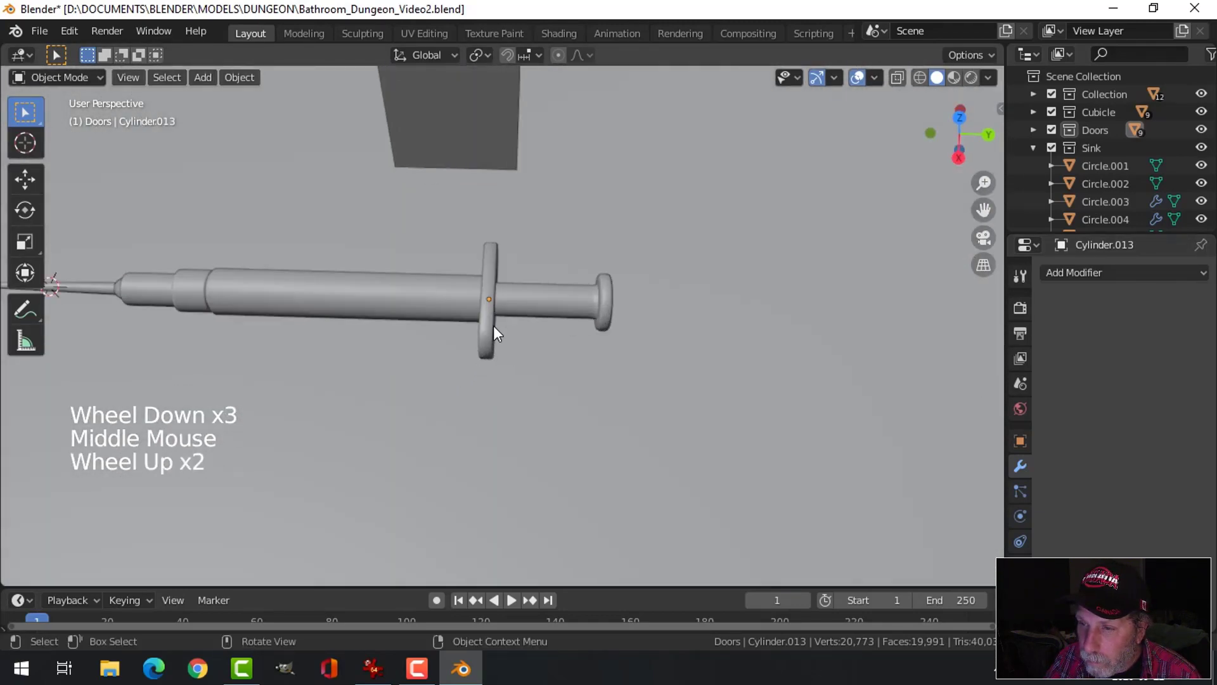
left_click(493, 325)
scroll(501, 316, "up", 2)
middle_click_drag(348, 323, 536, 312, "shift")
key("alt+a")
scroll(515, 318, "down", 3)
scroll(511, 317, "down", 2)
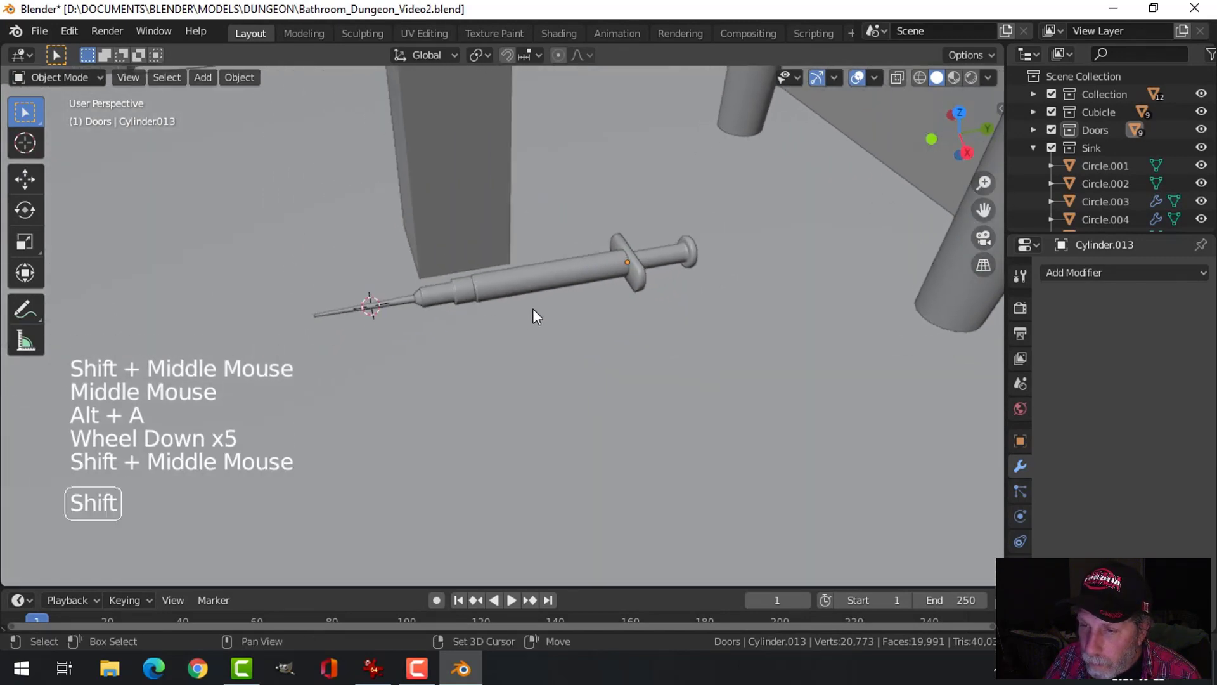
Select the needle, its cone, the barrel, the flange and the plunger, and move them into a new collection named Needle.
scroll(394, 306, "up", 1)
left_click(384, 303)
scroll(405, 299, "up", 3)
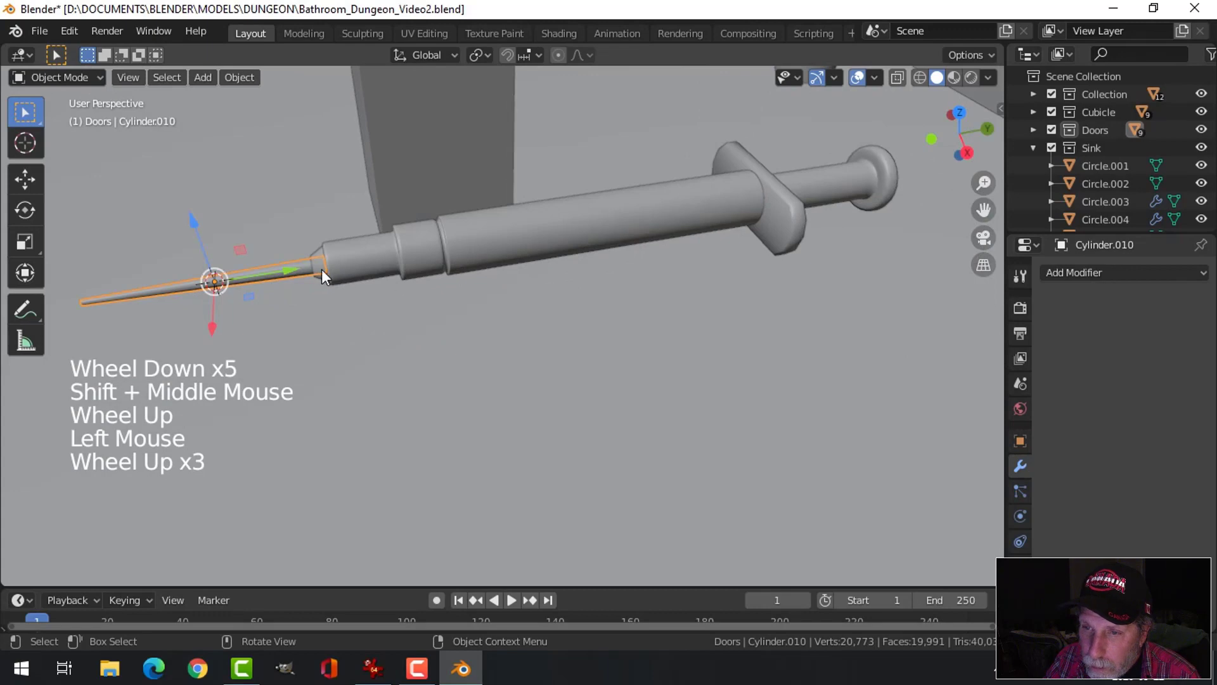
scroll(322, 296, "up", 1)
scroll(238, 250, "up", 1)
left_click(238, 258, "shift")
left_click(289, 239, "shift")
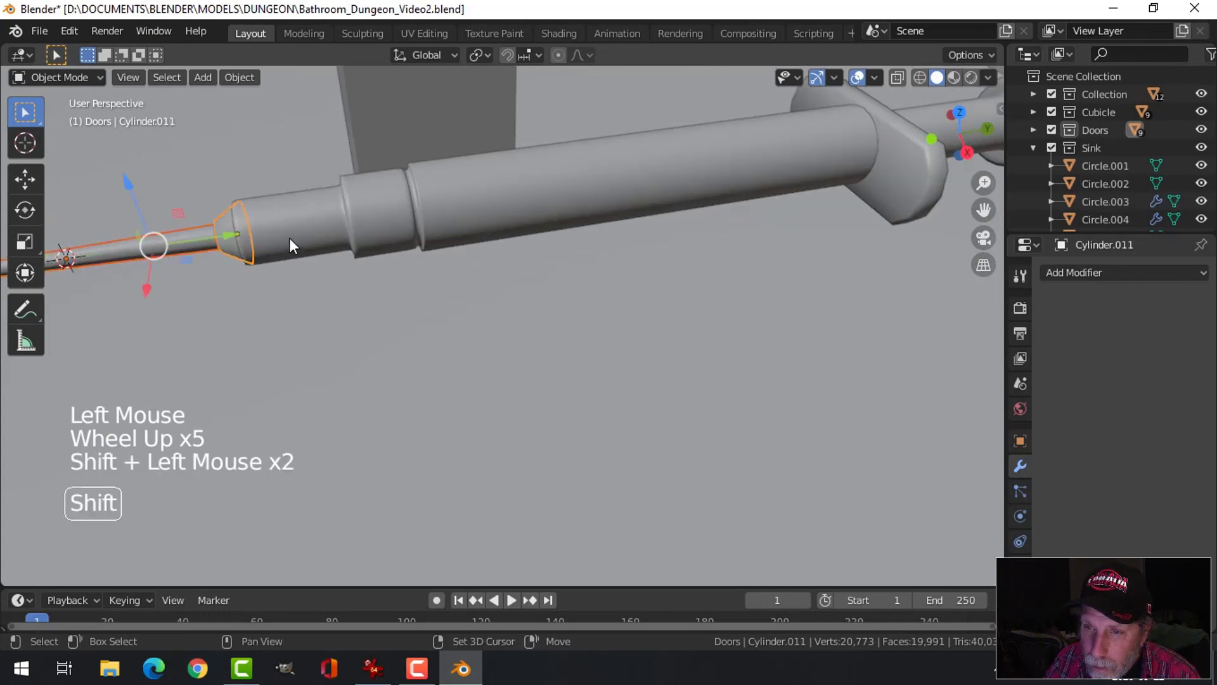
scroll(812, 249, "down", 1)
middle_click_drag(812, 249, 588, 239, "shift")
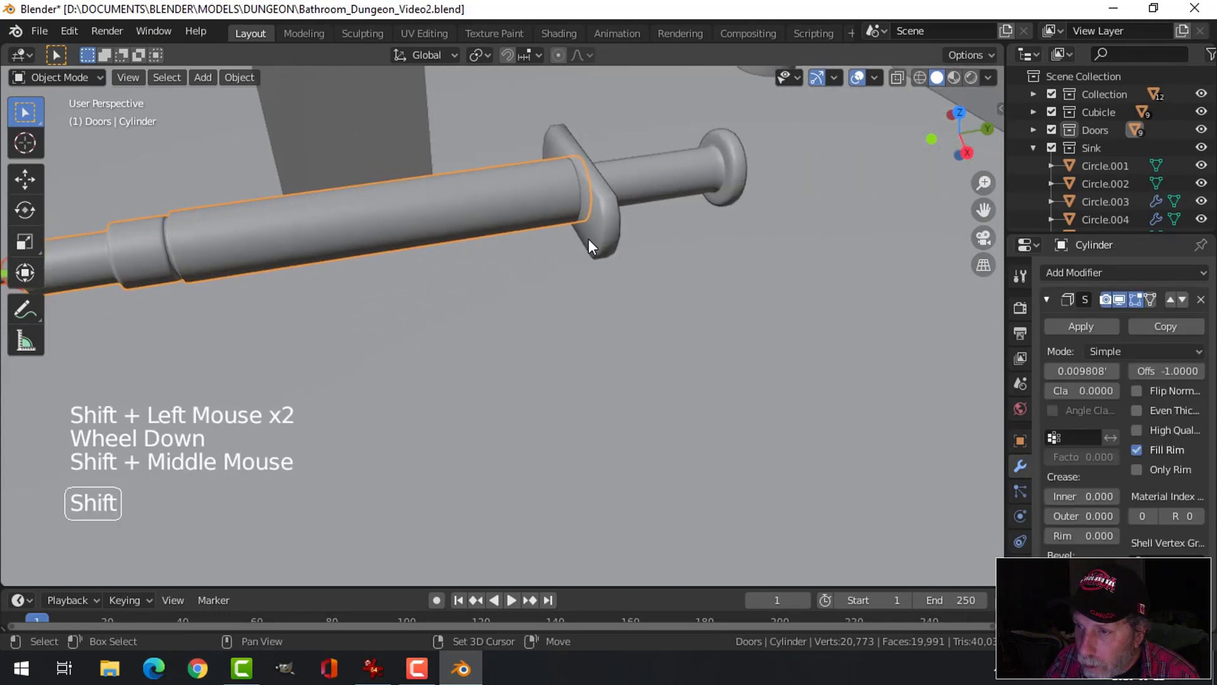
left_click(596, 209, "shift")
left_click(660, 175, "shift")
right_click(661, 173)
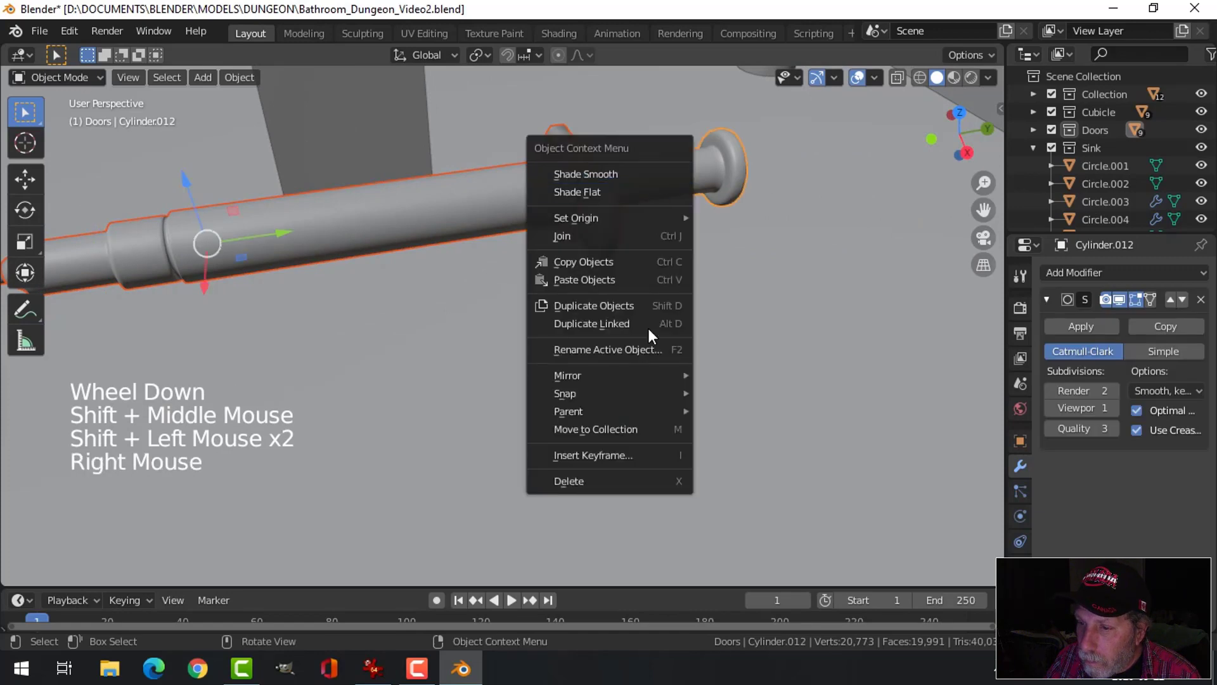
left_click(618, 429)
left_click(564, 453)
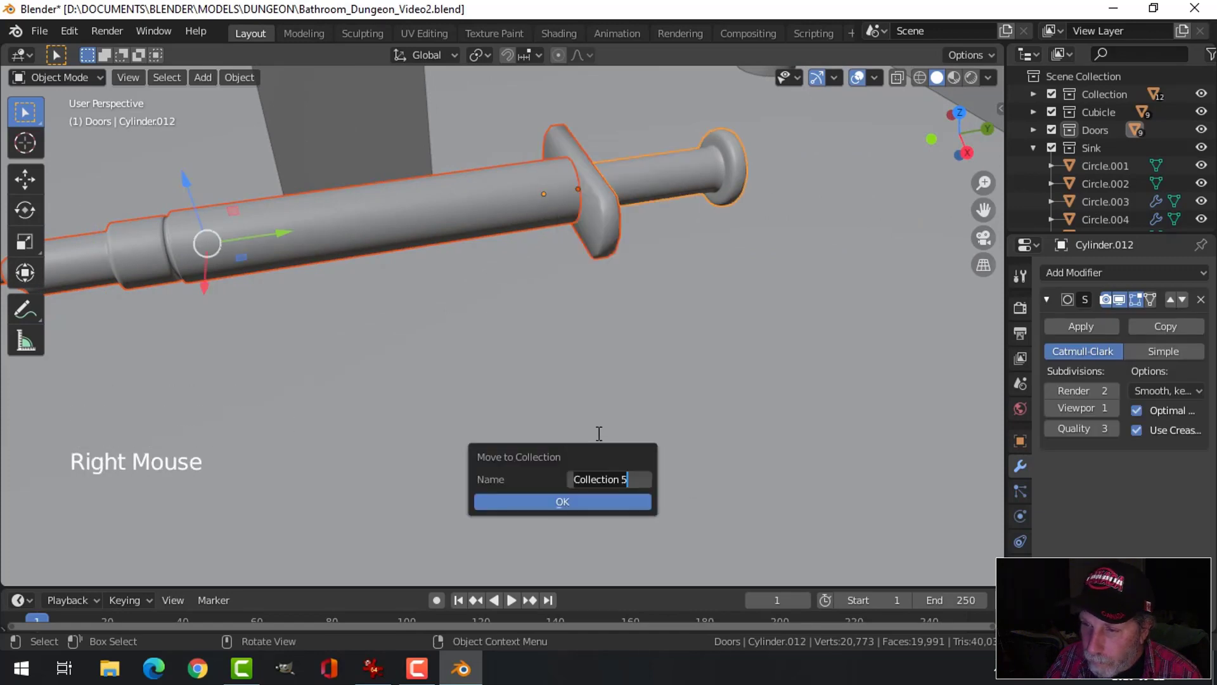
type("Needle")
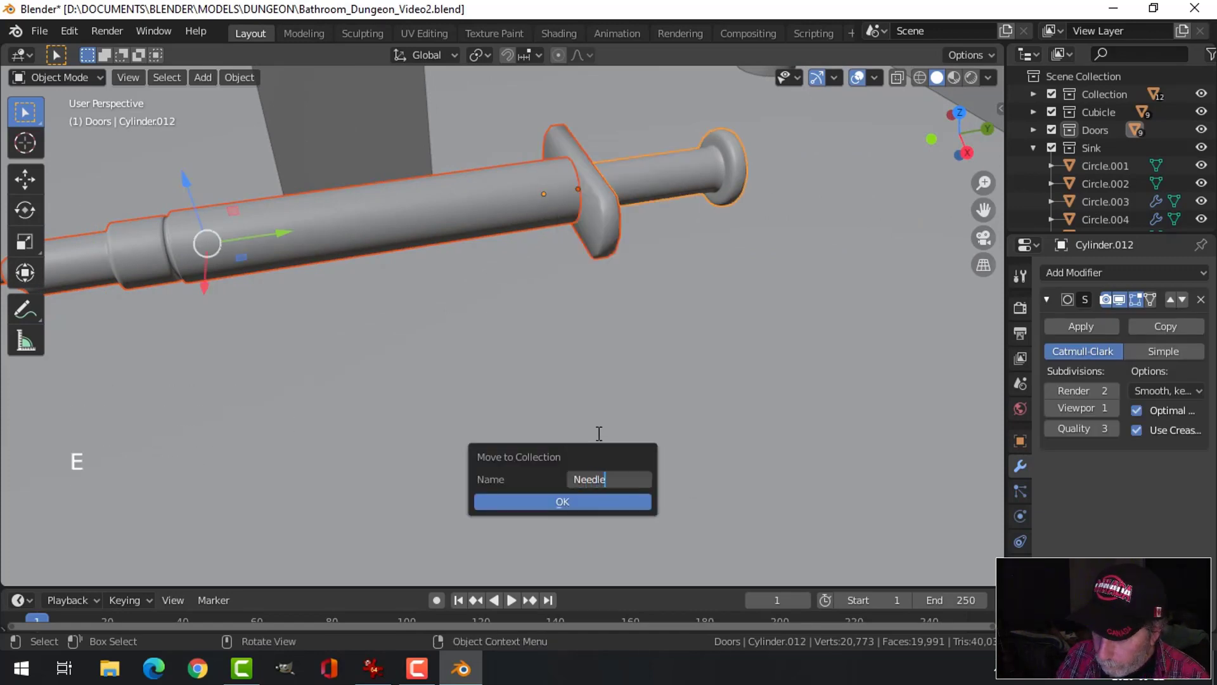
left_click(576, 496)
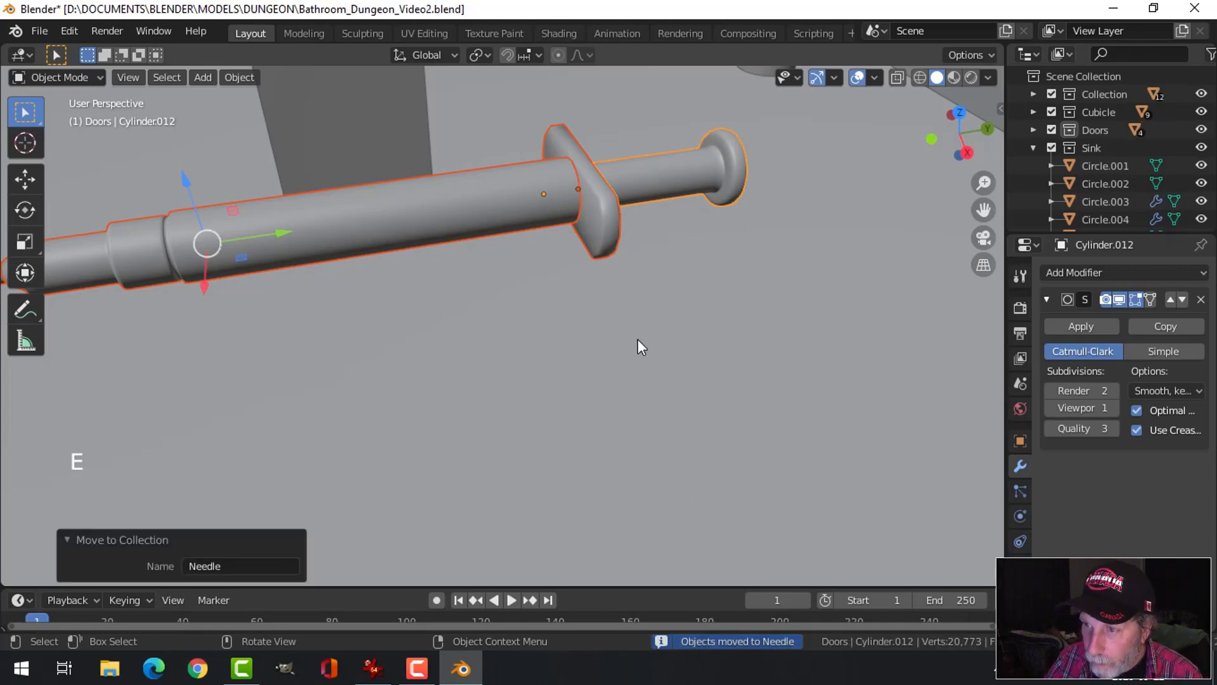
Collapse the Sink collection, exclude and re-include the Needle collection to check its contents, and deselect everything.
left_click(1034, 148)
left_click(1037, 165)
left_click(1052, 166)
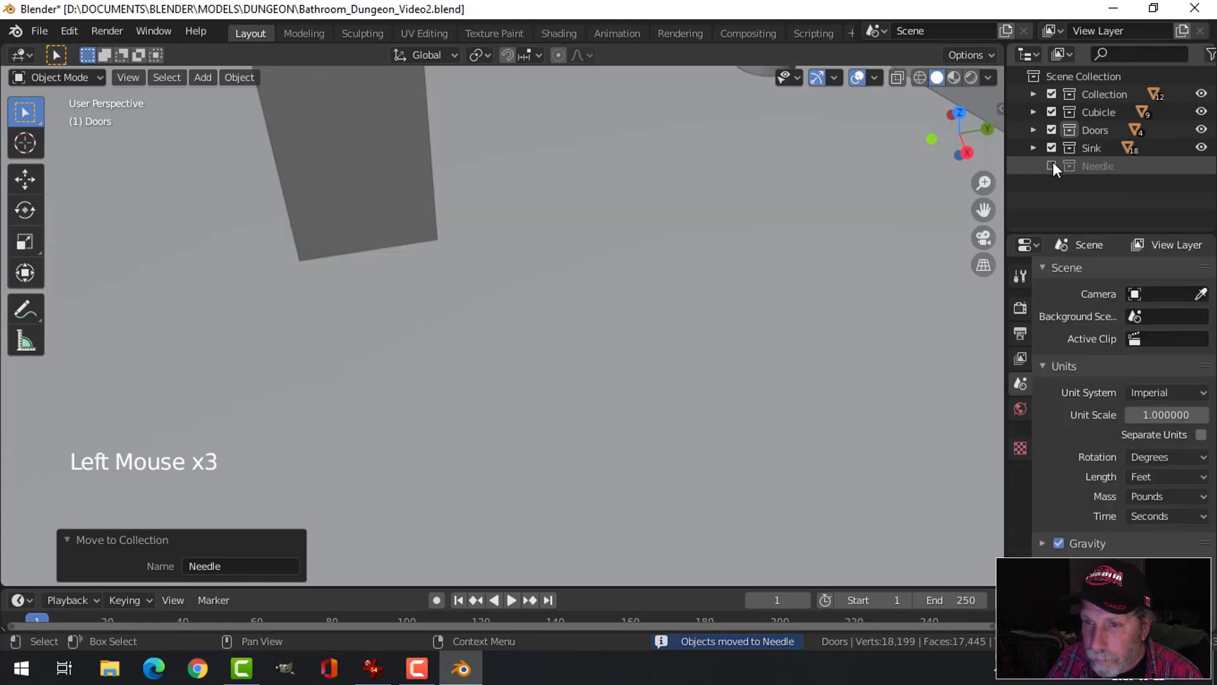
left_click(1052, 165)
scroll(569, 267, "down", 5)
scroll(577, 275, "down", 4)
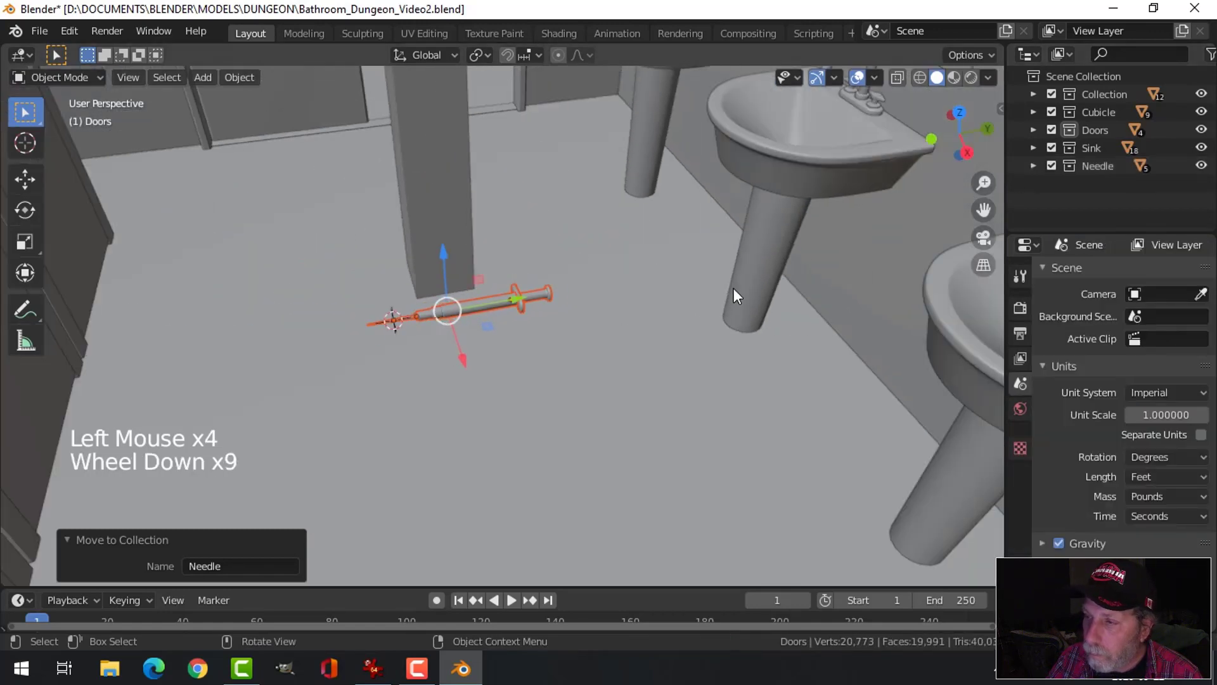
key("alt+a")
Move the thin needle along Y by about -0.13283', pulling it out of the barrel's cone.
middle_click_drag(694, 295, 594, 356)
scroll(641, 318, "down", 4)
scroll(571, 346, "up", 3)
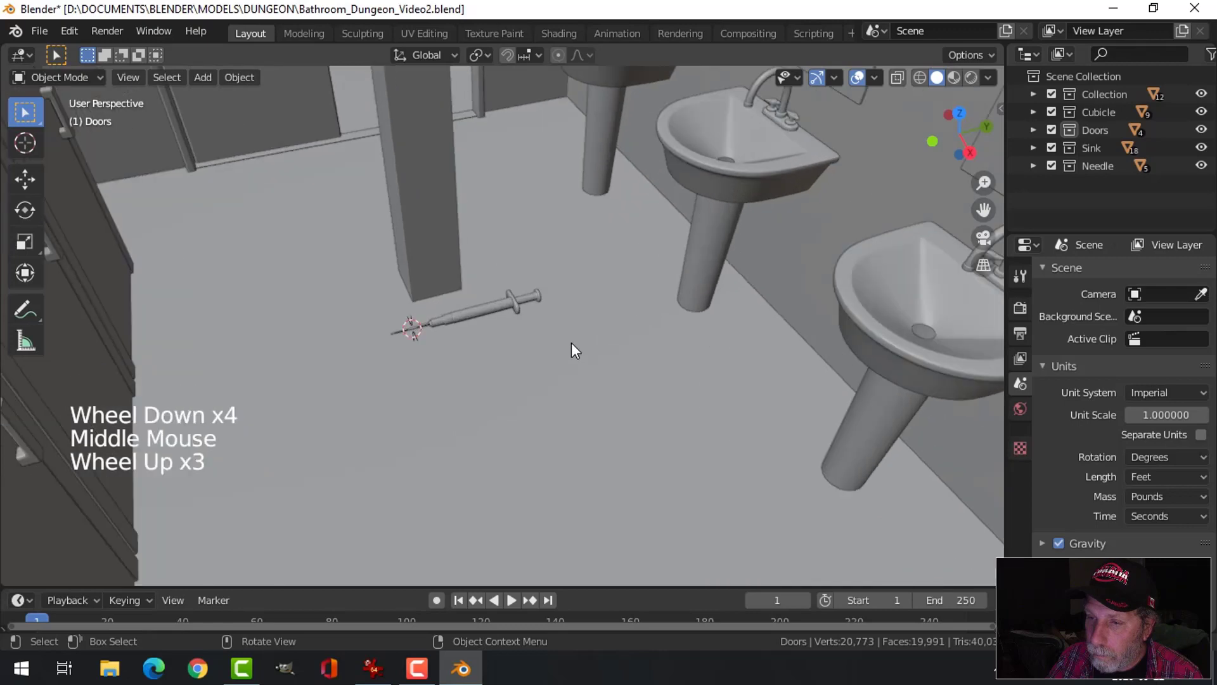
scroll(466, 383, "up", 3)
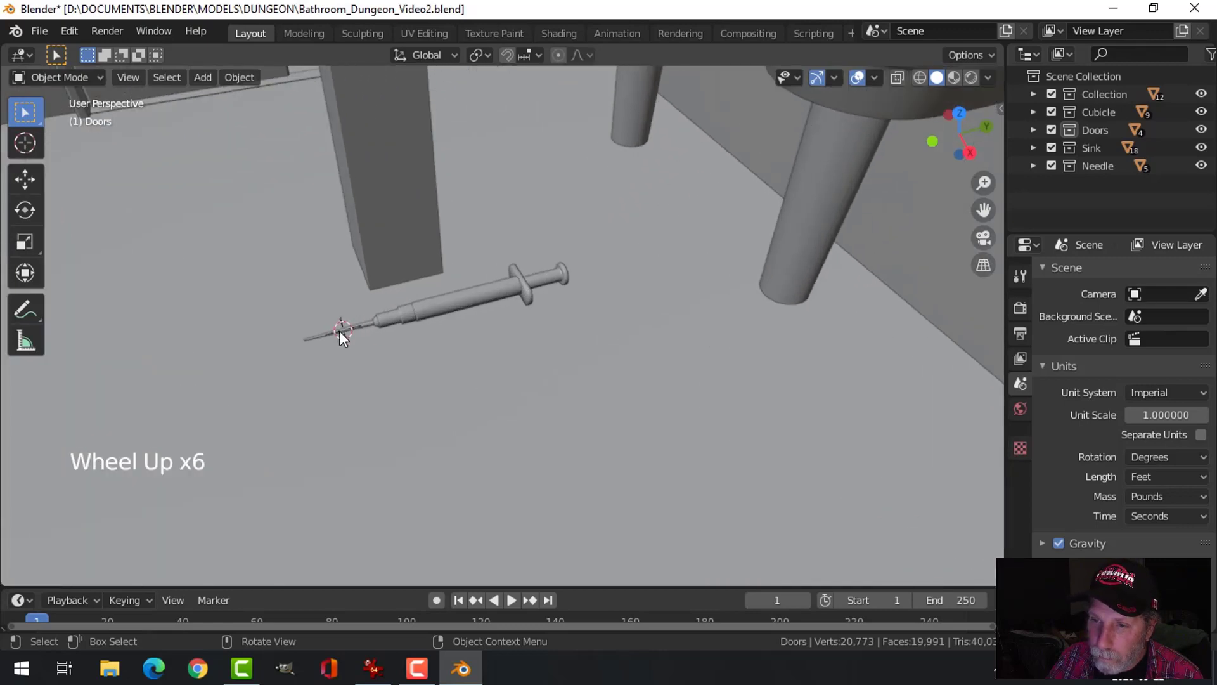
left_click(340, 331)
middle_click_drag(328, 386, 469, 385, "shift")
scroll(416, 314, "up", 3)
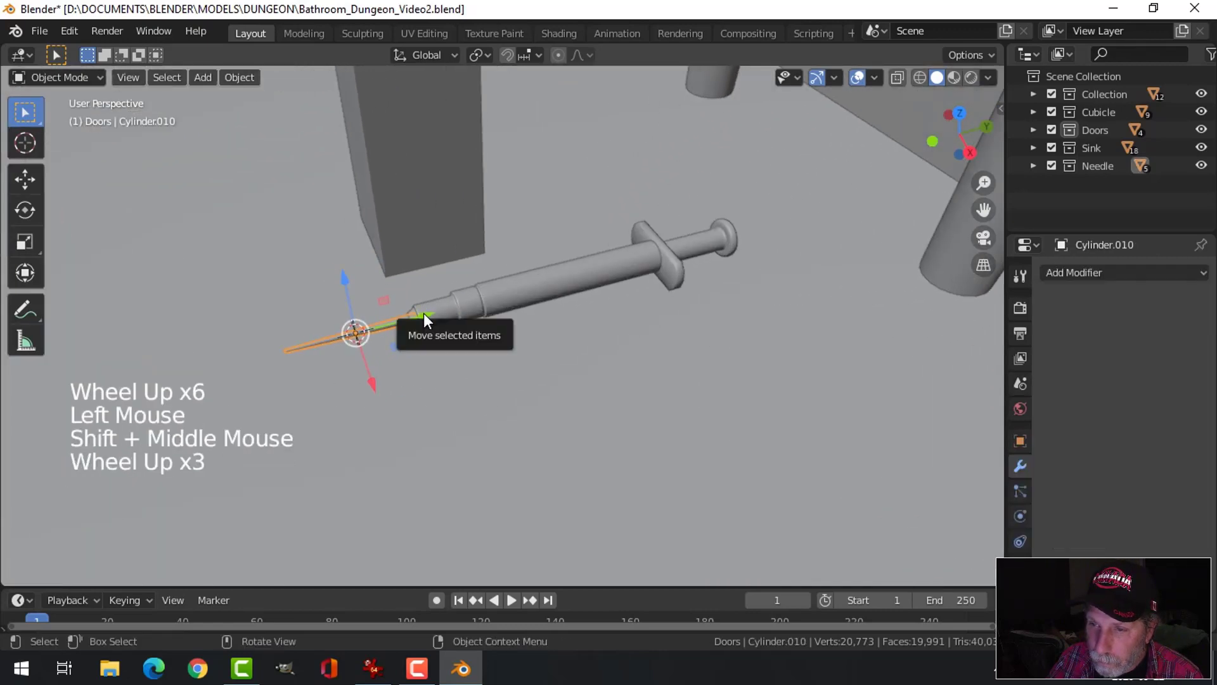
left_click_drag(423, 314, 384, 326)
middle_click_drag(439, 391, 471, 401, "shift")
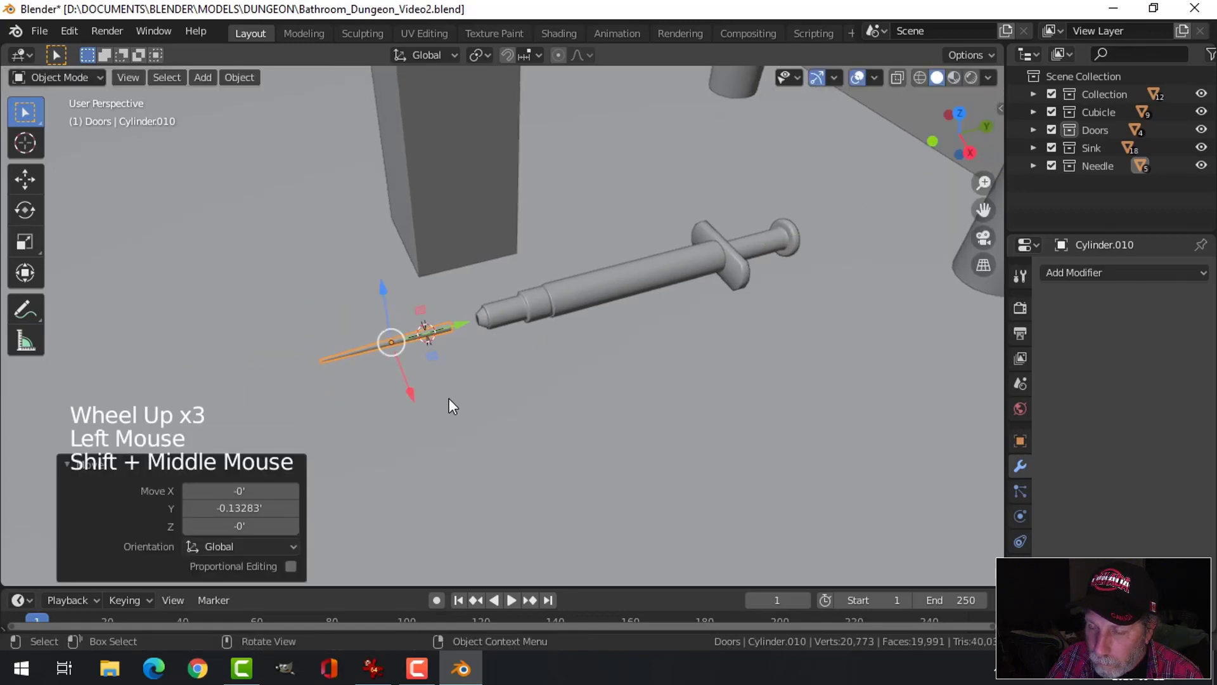
Move the needle's wide end about 0.10964' along Y so that it reaches the tip of the barrel's cone.
scroll(423, 386, "up", 4)
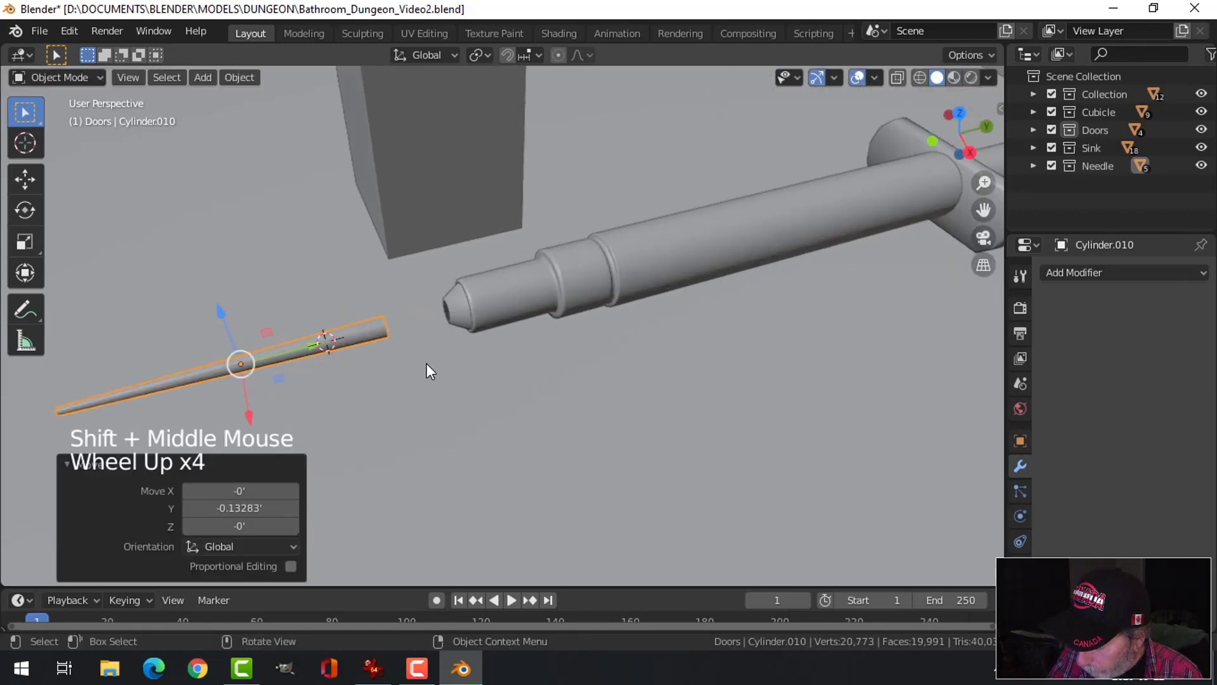
key("KP_7")
key("Tab")
scroll(557, 444, "up", 3)
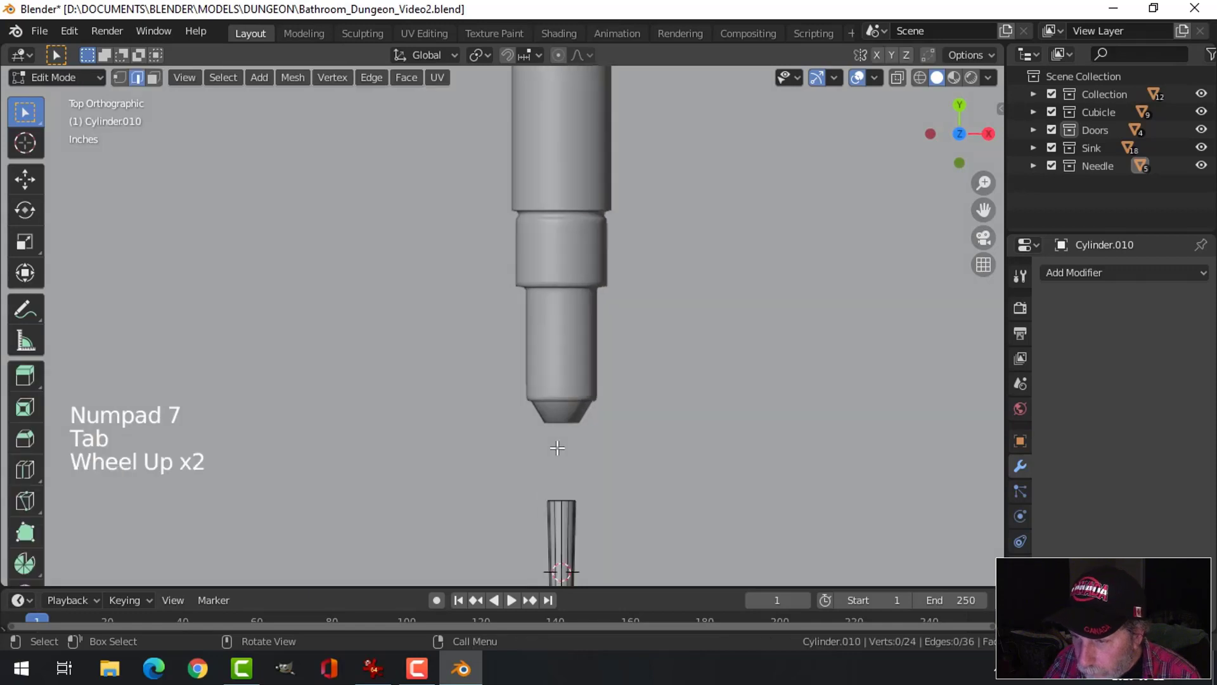
mouse_move(556, 444)
middle_mouse_down("shift")
mouse_move(560, 463)
mouse_move(535, 301)
middle_mouse_up("shift")
key("z")
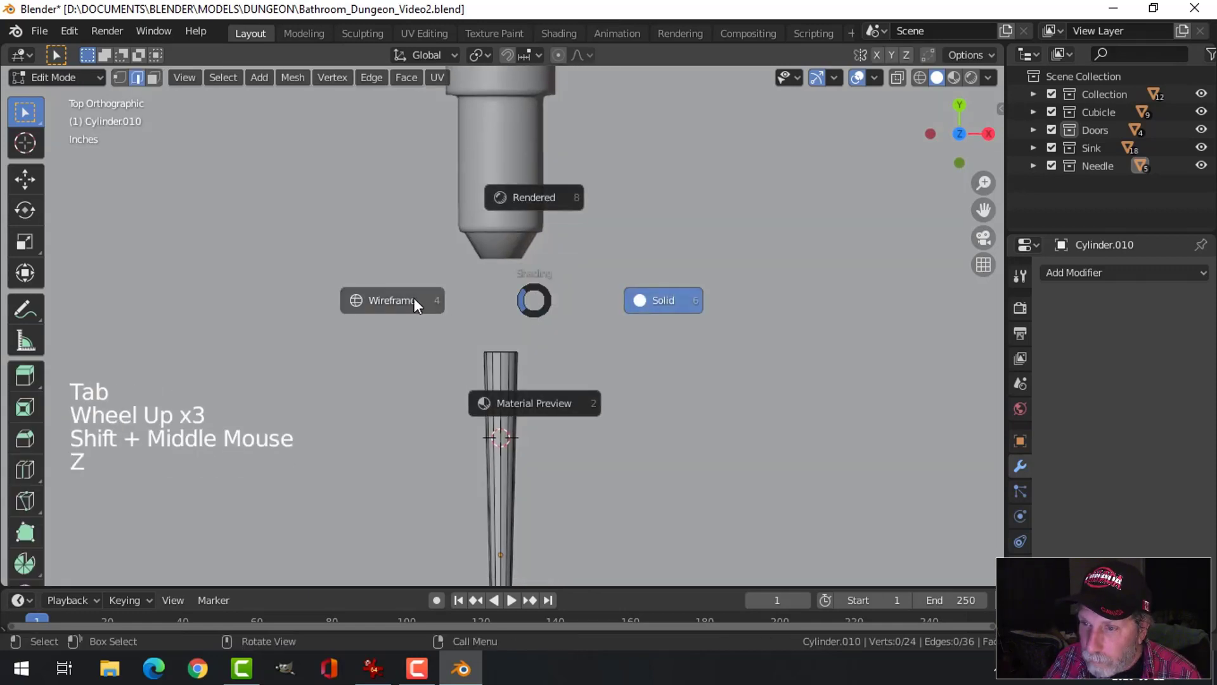
left_click(413, 300)
key("b")
left_click_drag(420, 314, 563, 385)
left_click_drag(500, 303, 515, 200)
key("z")
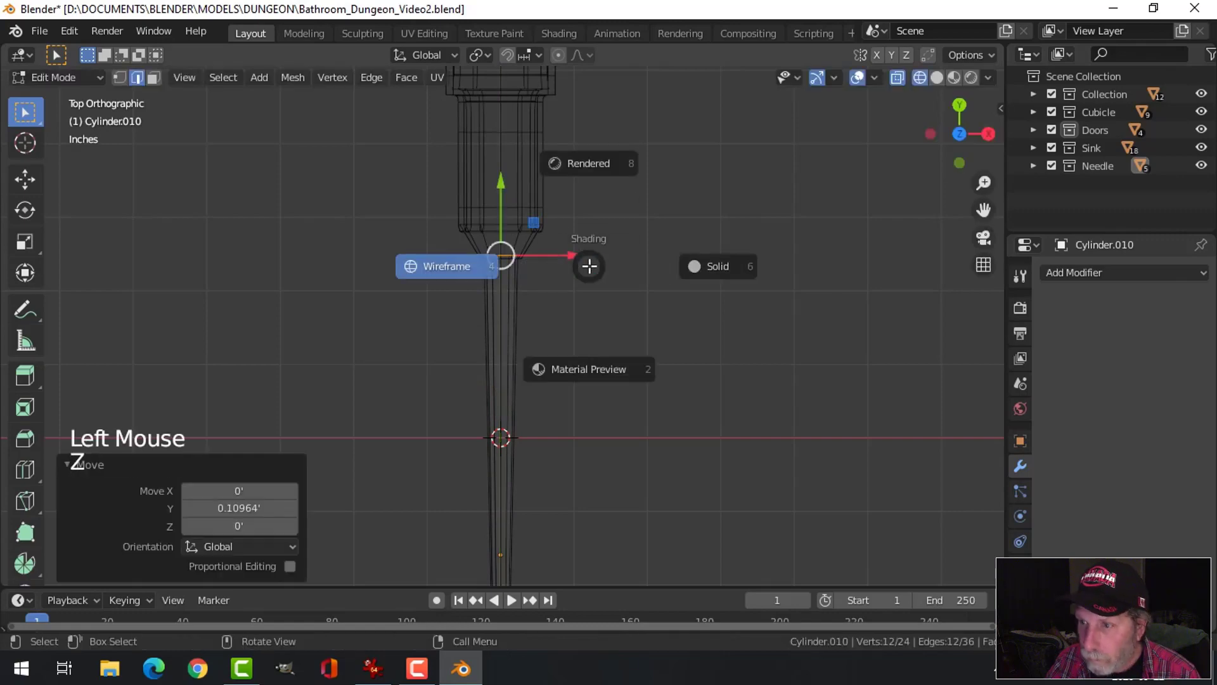
key("alt+a")
scroll(642, 279, "down", 5)
middle_click_drag(642, 279, 524, 340)
key("Tab")
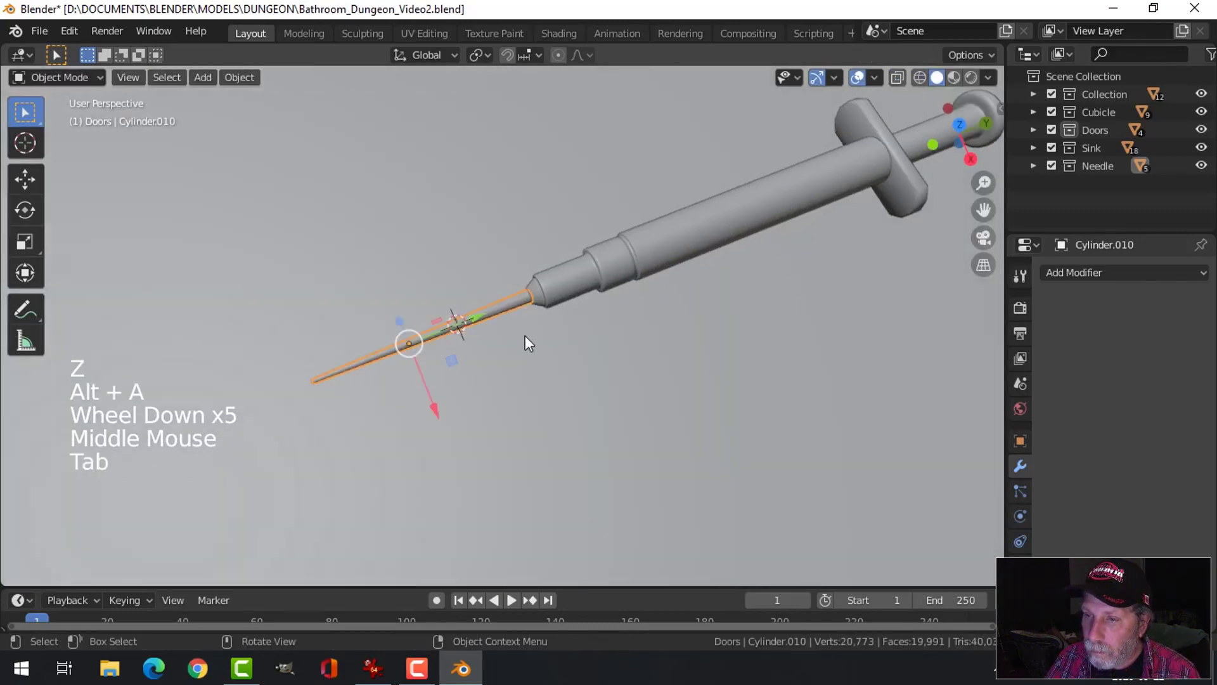
scroll(634, 361, "down", 4)
key("alt+a")
Select all objects in the Needle collection and move them about 3.9211' along Y and 0.91238' along Z to the sink.
scroll(693, 383, "down", 3)
middle_click_drag(693, 383, 536, 329, "shift")
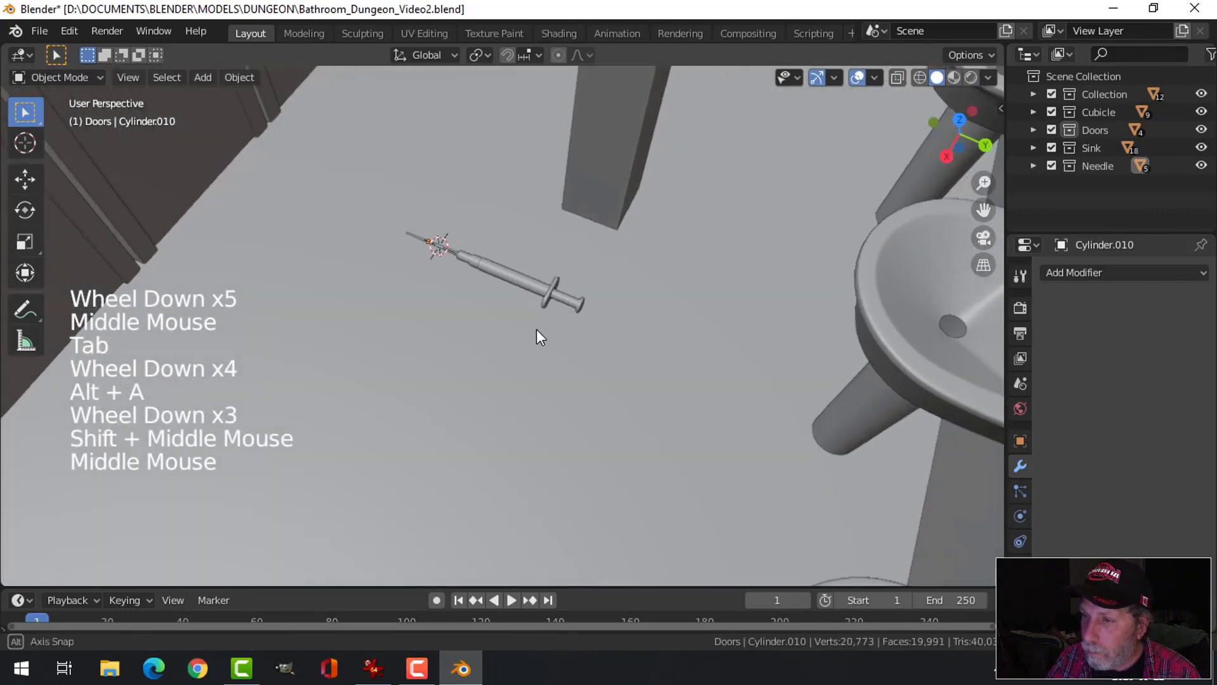
left_click(1098, 166)
right_click(1100, 164)
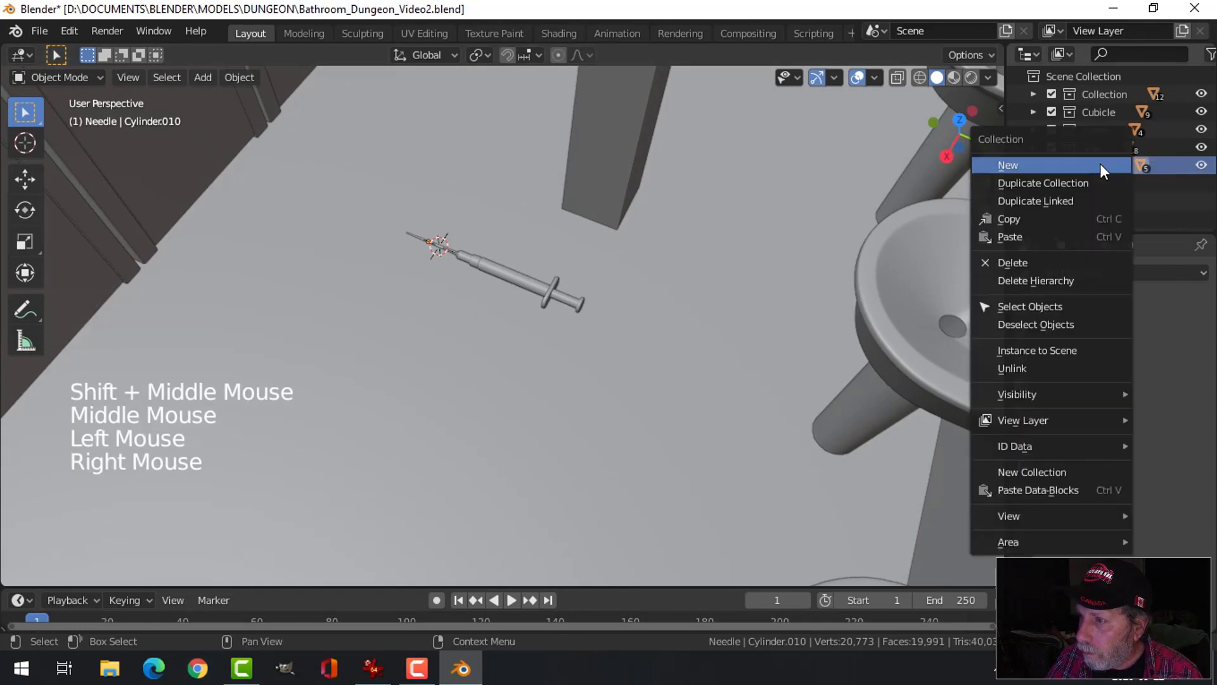
left_click(1005, 306)
scroll(606, 303, "down", 3)
middle_click_drag(606, 303, 561, 369)
scroll(571, 345, "up", 2)
key("KP_3")
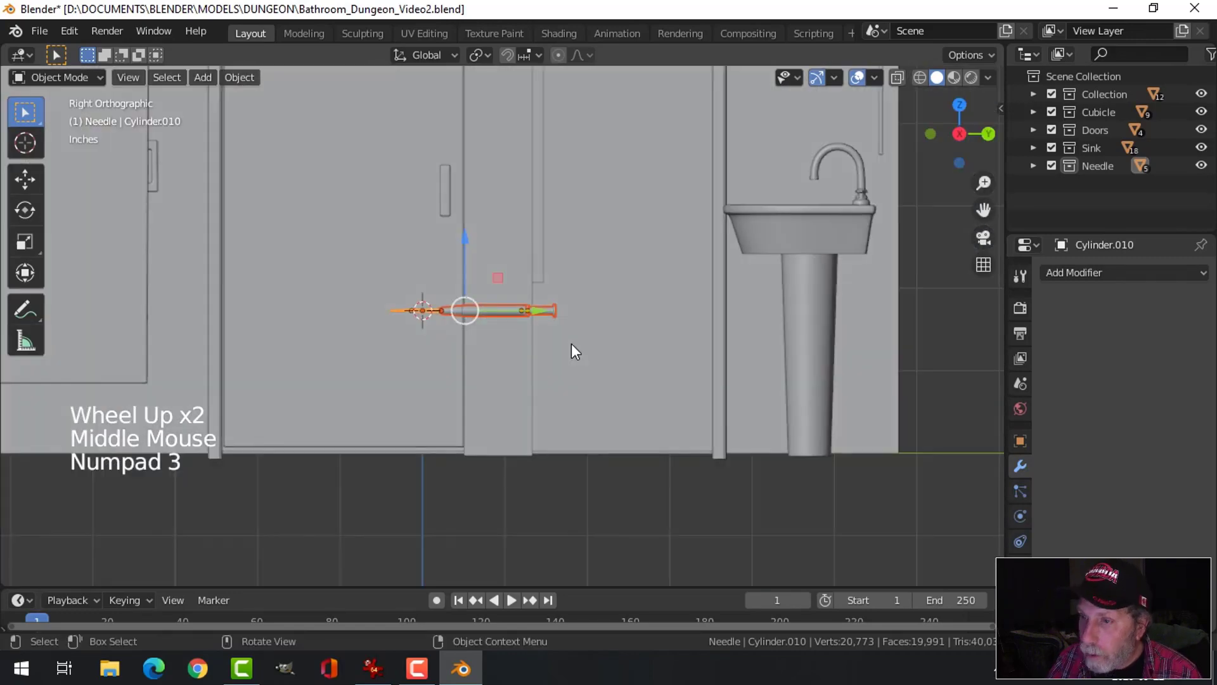
key("g")
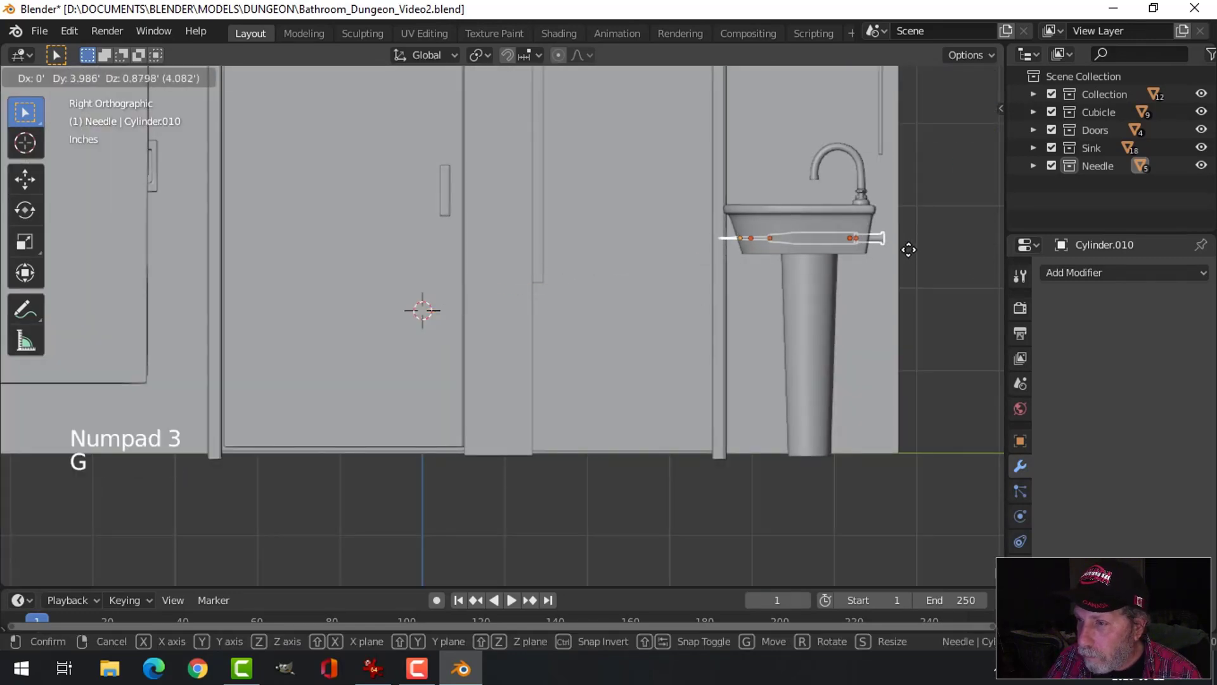
left_click(905, 254)
Raise the syringe about 0.57674' along Z to bring it above the sink basin.
middle_click_drag(801, 304, 804, 395)
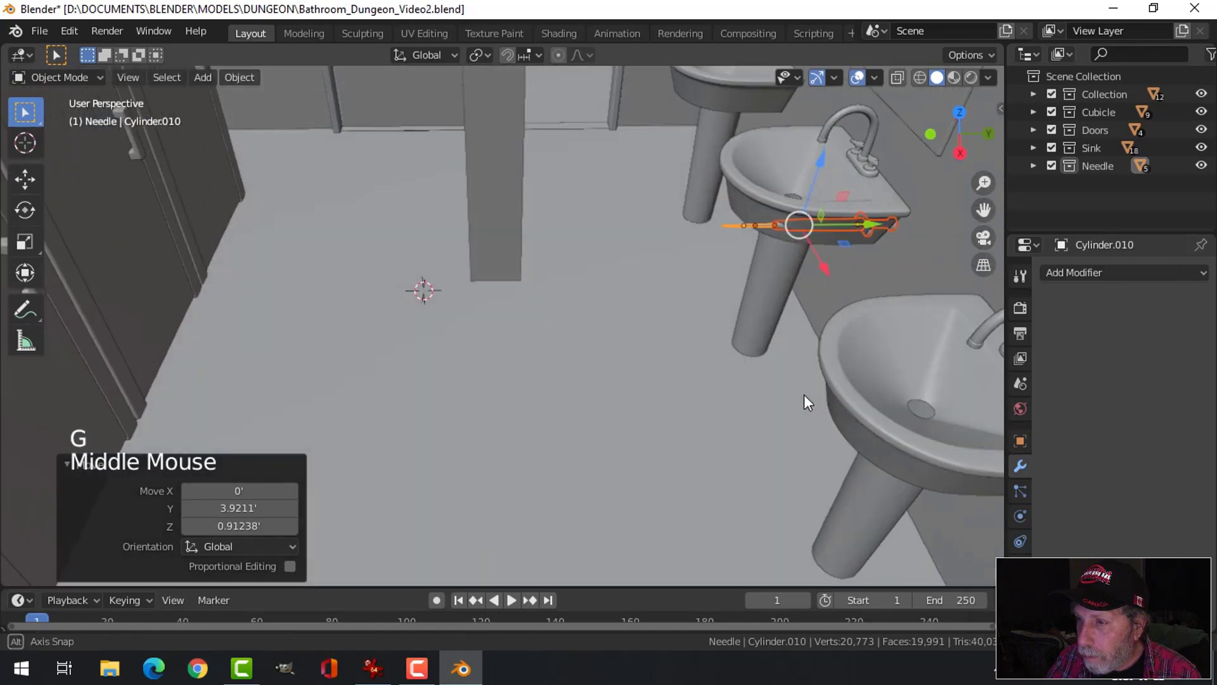
left_click_drag(820, 173, 822, 127)
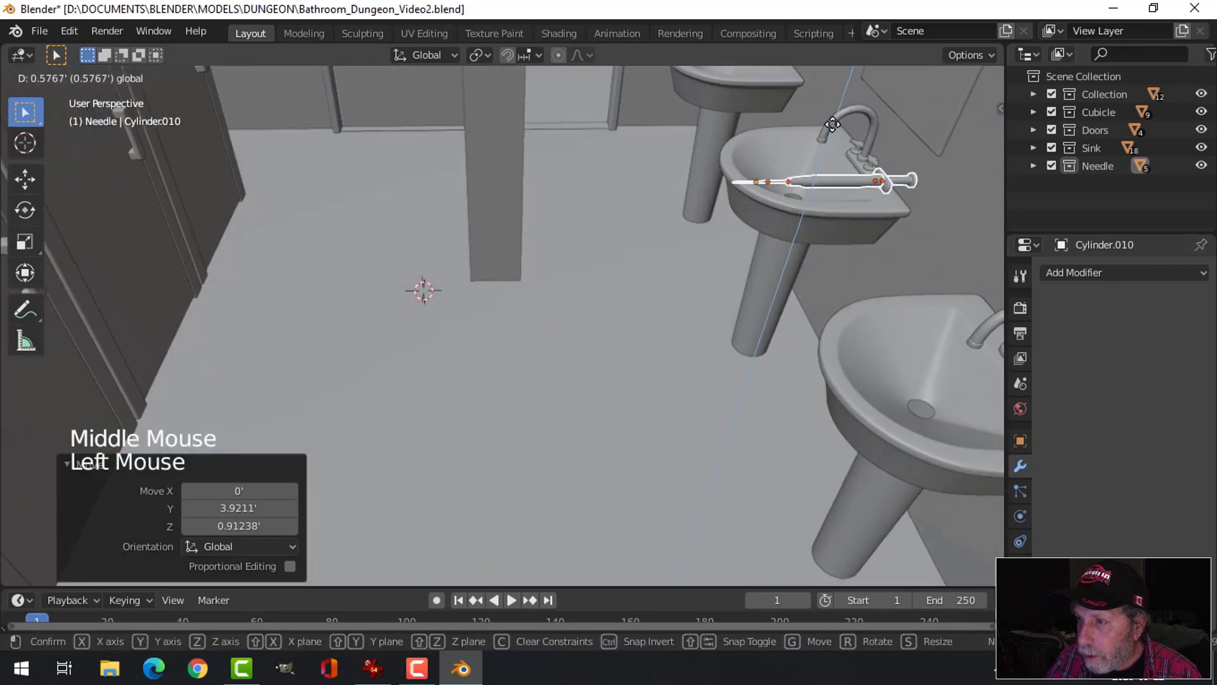
middle_click_drag(868, 231, 675, 210, "shift")
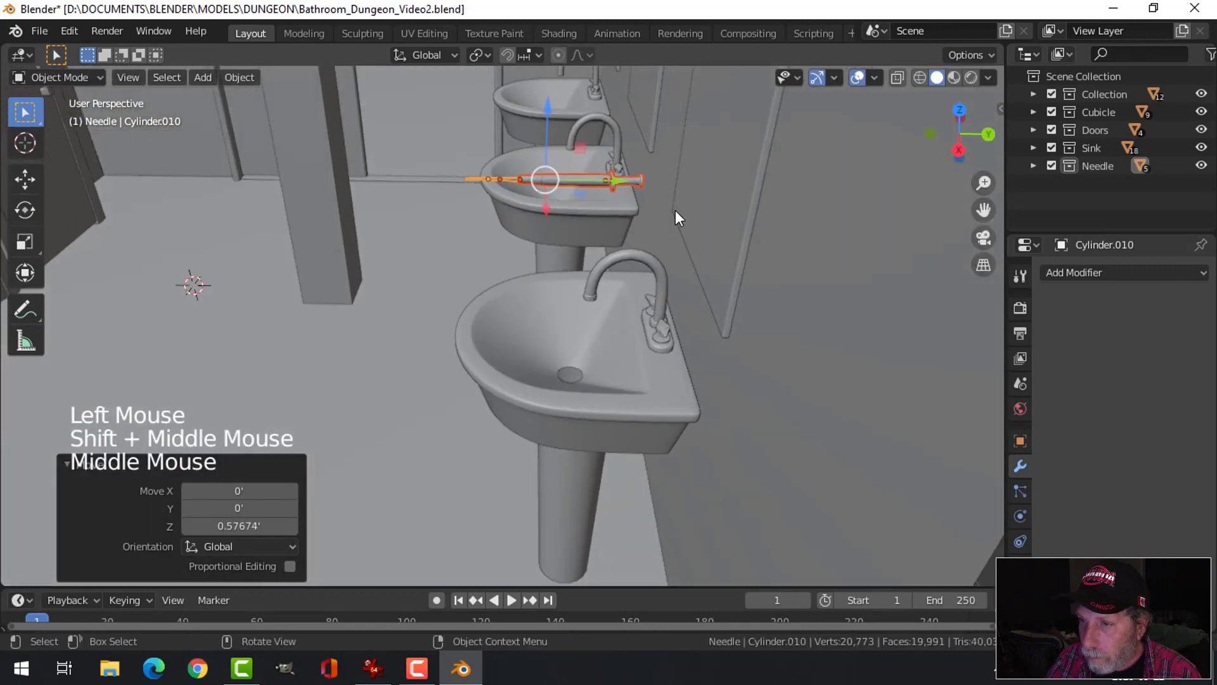
Scale the syringe down uniformly by about 0.439 and again by about 0.834 to suit the sink's size.
key("s")
left_click(589, 215)
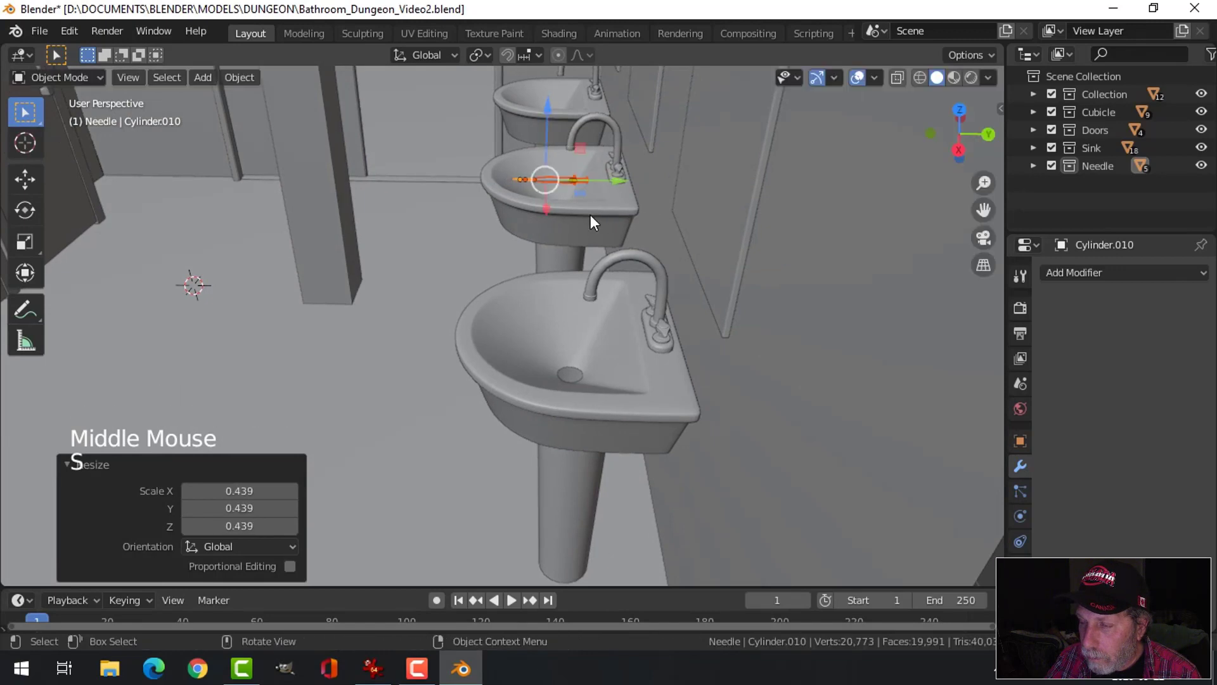
key("KP_Decimal")
scroll(687, 268, "down", 3)
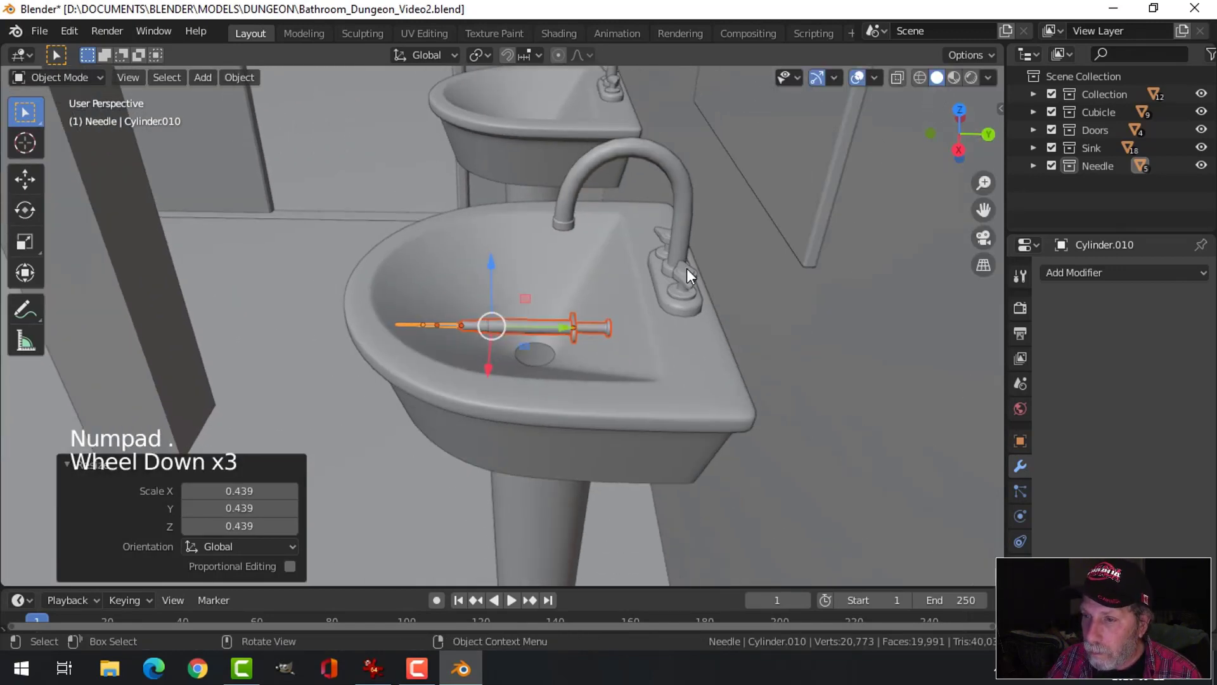
middle_click_drag(686, 268, 653, 325)
key("s")
left_click(597, 366)
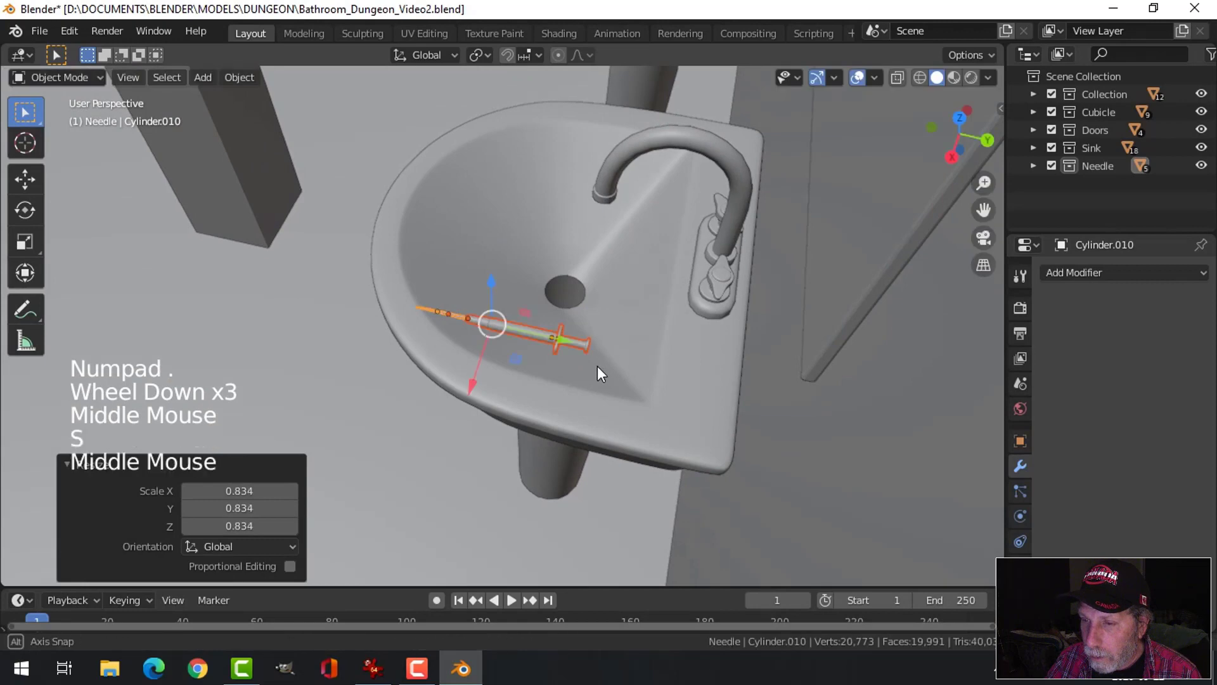
Lower the syringe about 0.2505', shift it about 0.1374' along X to the sink's side rim and raise it slightly.
middle_click_drag(597, 366, 595, 255)
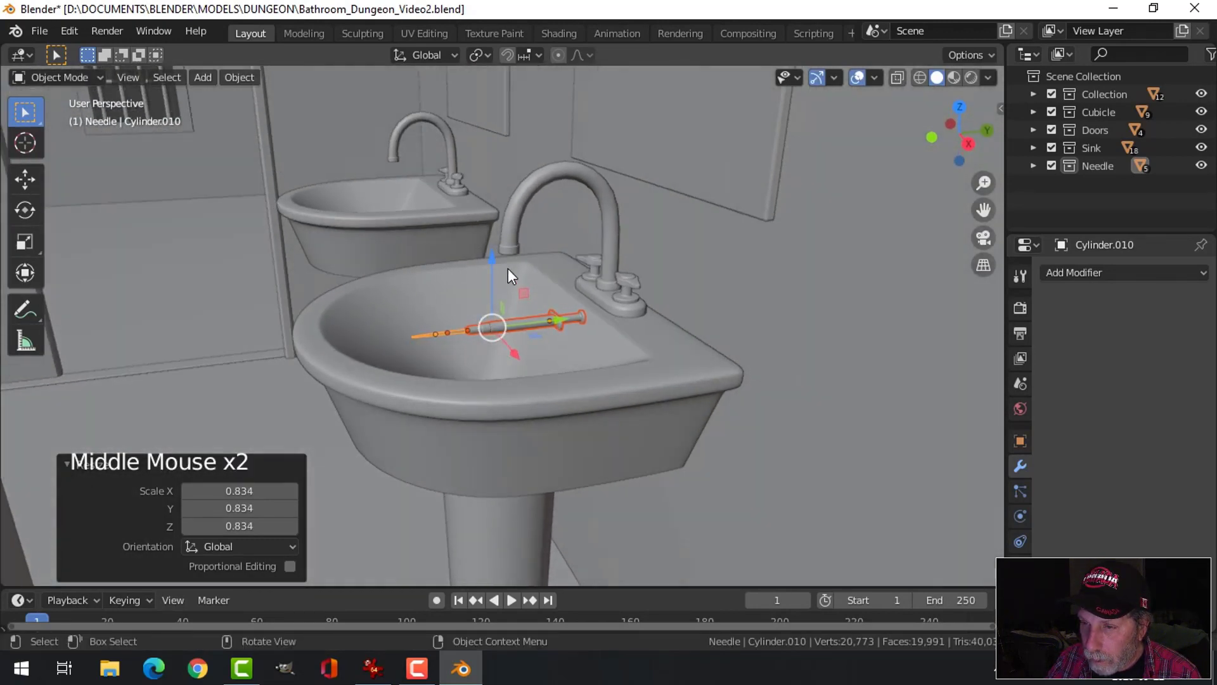
left_click_drag(507, 268, 497, 320)
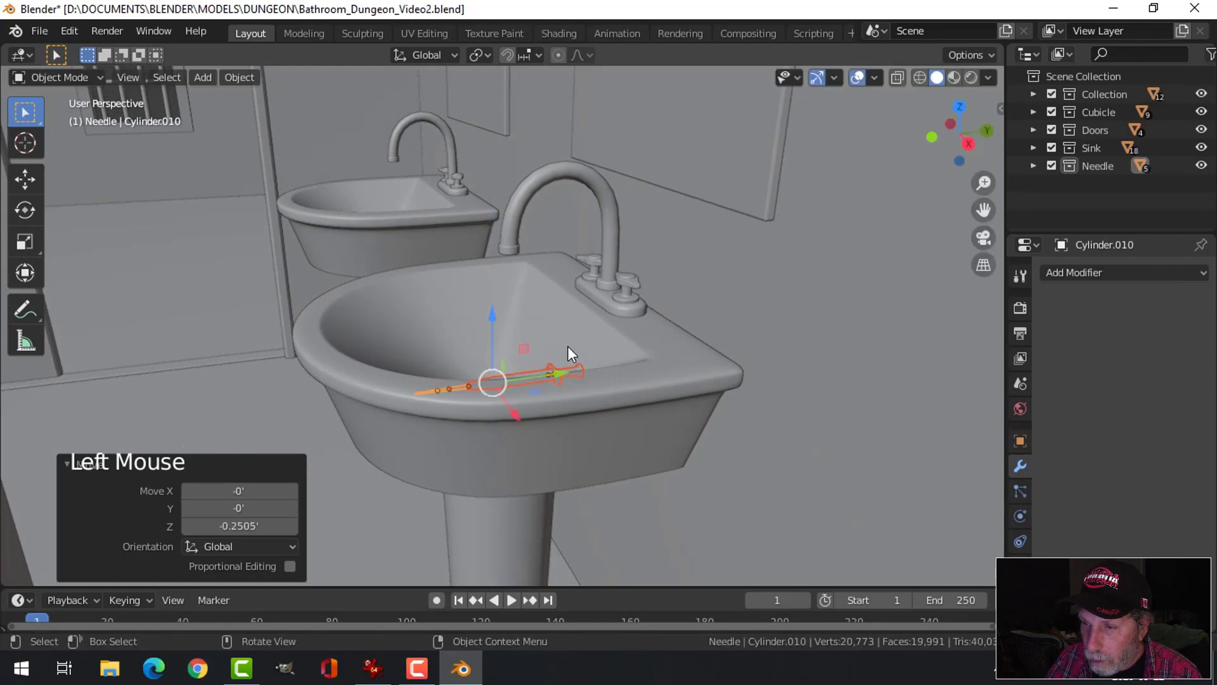
middle_click_drag(567, 346, 560, 386)
left_click_drag(600, 387, 600, 387)
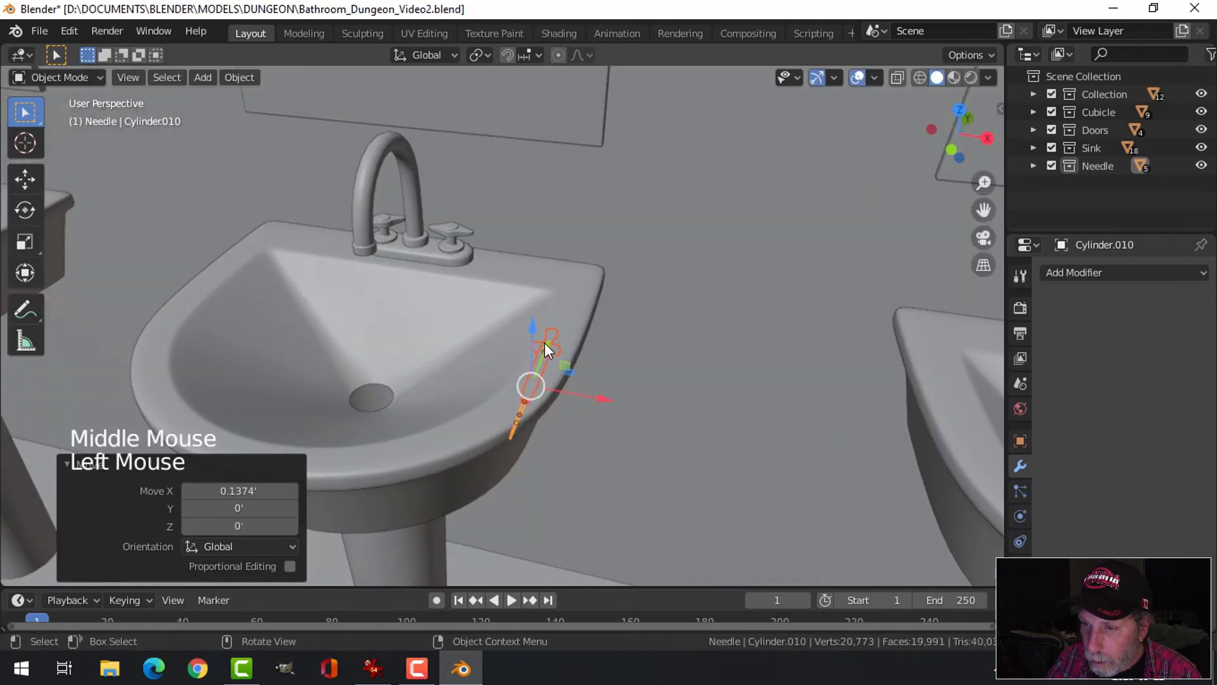
left_click_drag(537, 339, 537, 323)
Move the syringe about 0.32817' along Y and lower it about 0.017725' onto the sink's rim, then deselect it.
middle_click_drag(722, 341, 591, 366)
left_click_drag(564, 364, 652, 380)
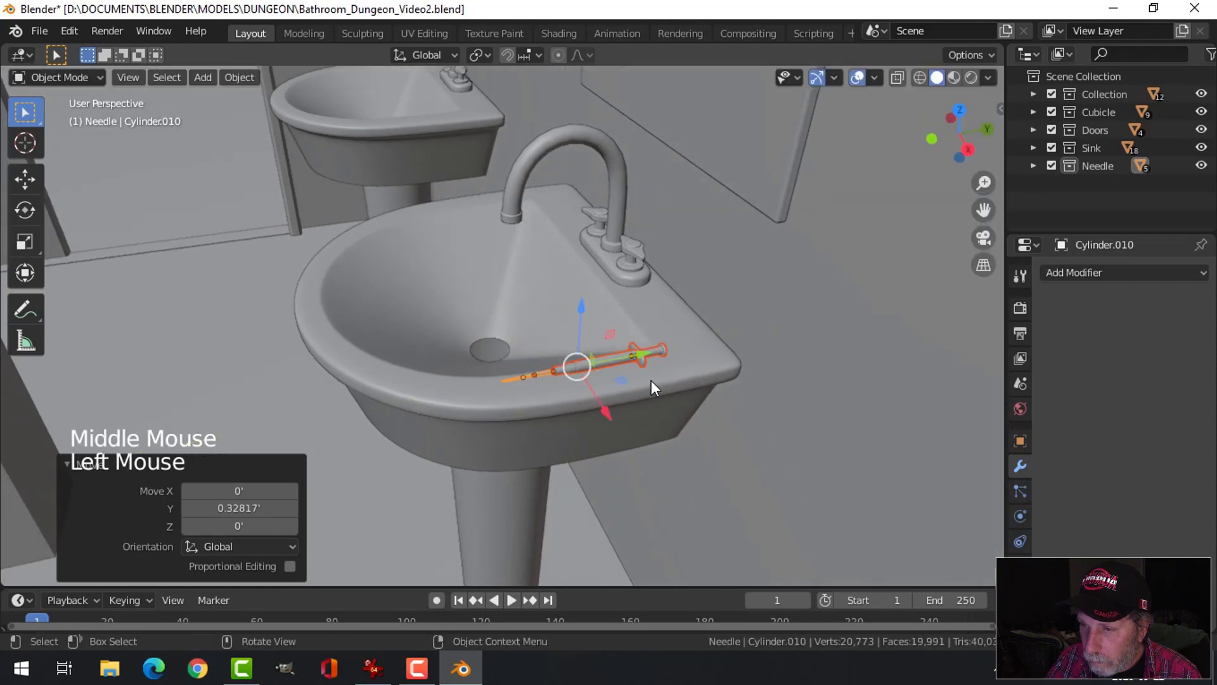
middle_click_drag(651, 380, 599, 312)
left_click_drag(578, 313, 578, 321)
middle_click_drag(578, 322, 675, 378)
scroll(680, 389, "down", 2)
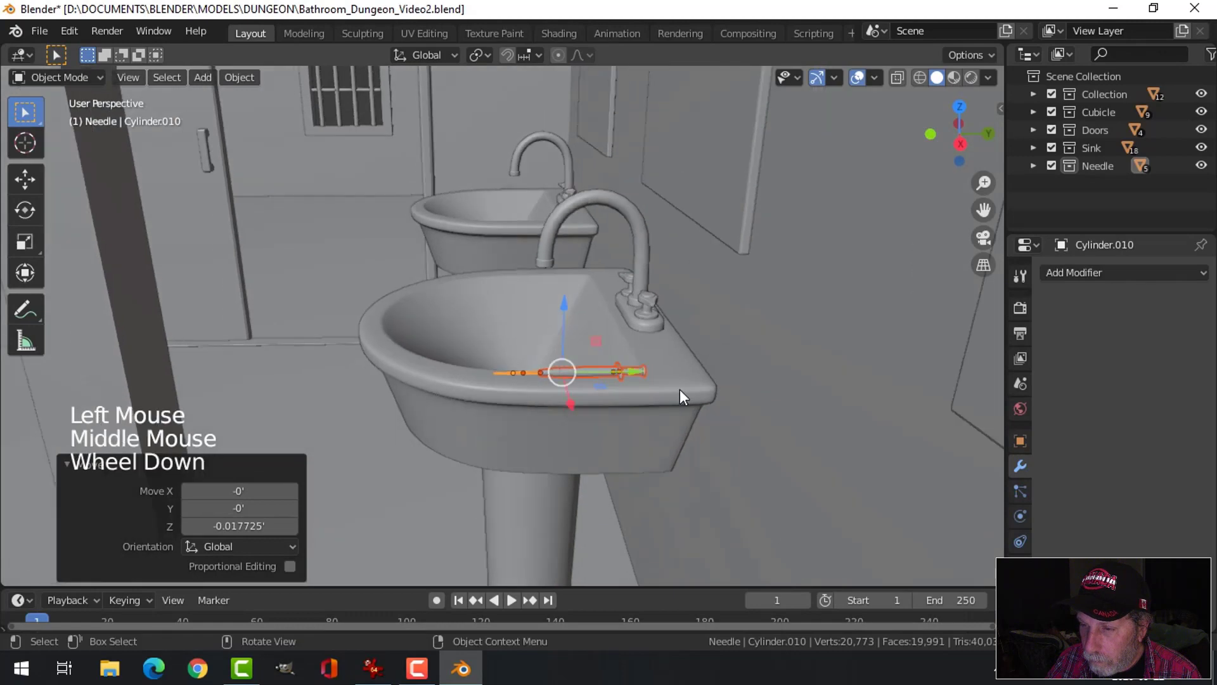
key("alt+a")
middle_click_drag(554, 401, 735, 393)
scroll(631, 412, "up", 3)
scroll(631, 412, "down", 2)
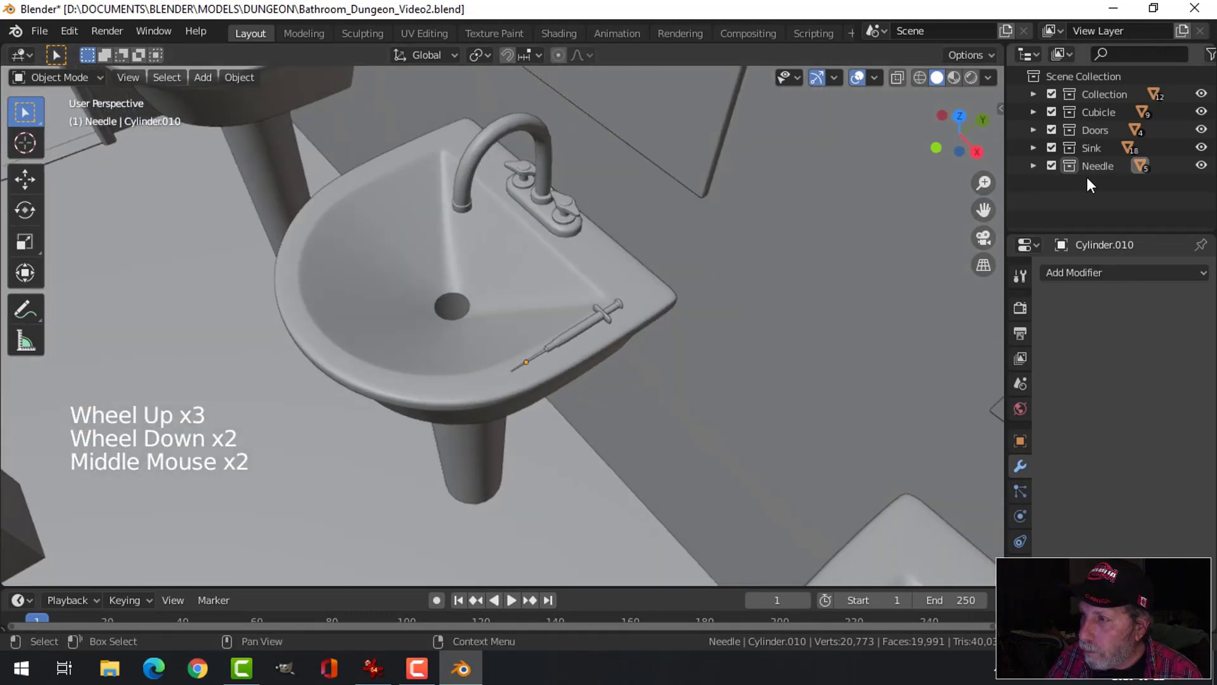
Select all objects in the Needle collection and scale the syringe down slightly more on the sink's rim.
left_click(1091, 169)
right_click(1091, 169)
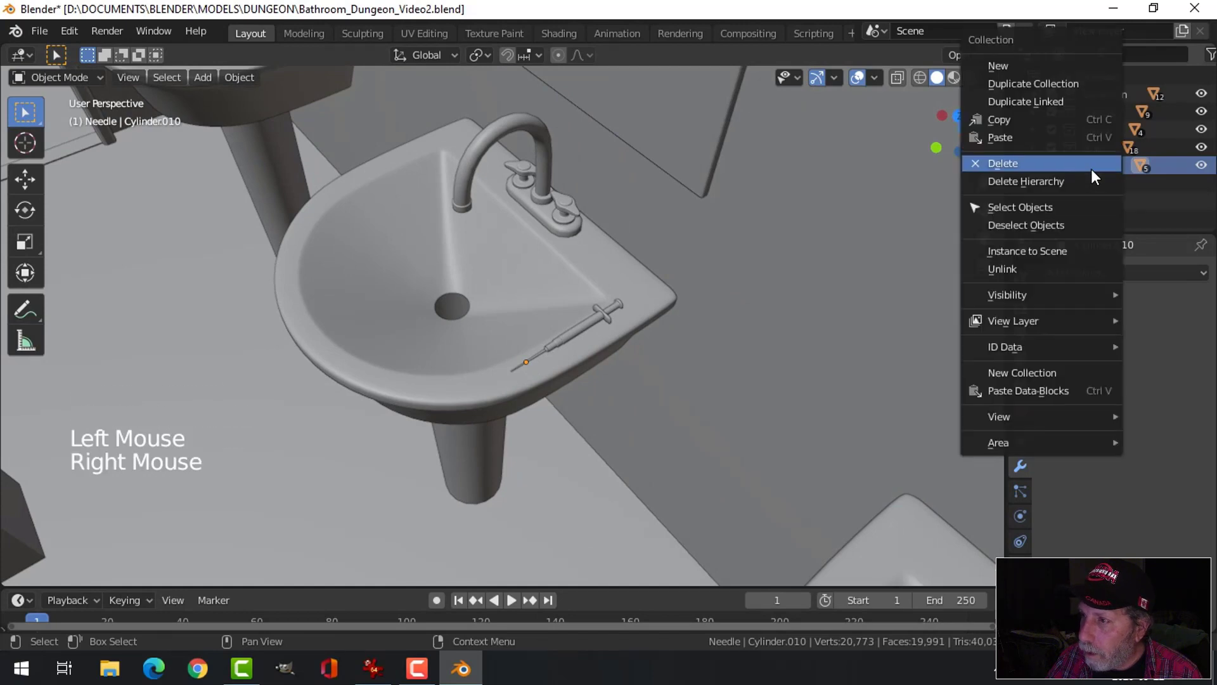
left_click(1014, 207)
scroll(721, 359, "up", 2)
middle_click_drag(722, 359, 581, 385)
key("s")
scroll(588, 409, "up", 2)
left_click(553, 439)
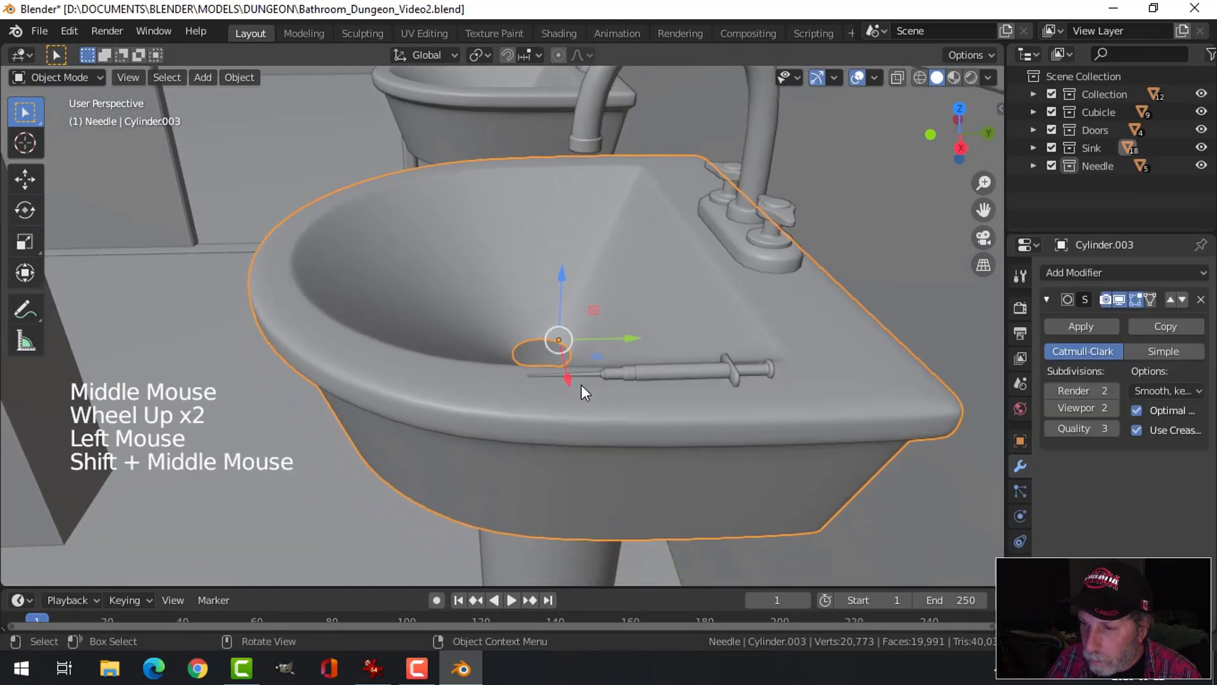
Lengthen the thin needle by moving its tip vertices about -0.06626' along Y in wireframe view.
left_click(542, 381)
scroll(546, 390, "up", 2)
key("Tab")
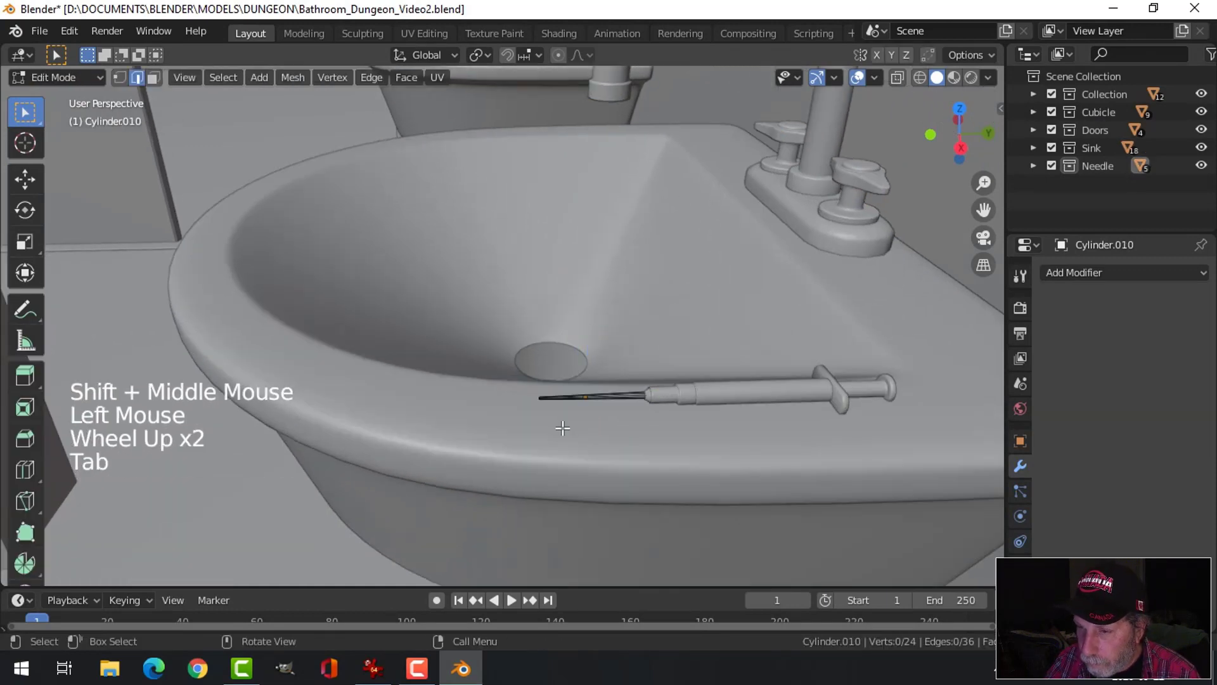
scroll(564, 431, "up", 3)
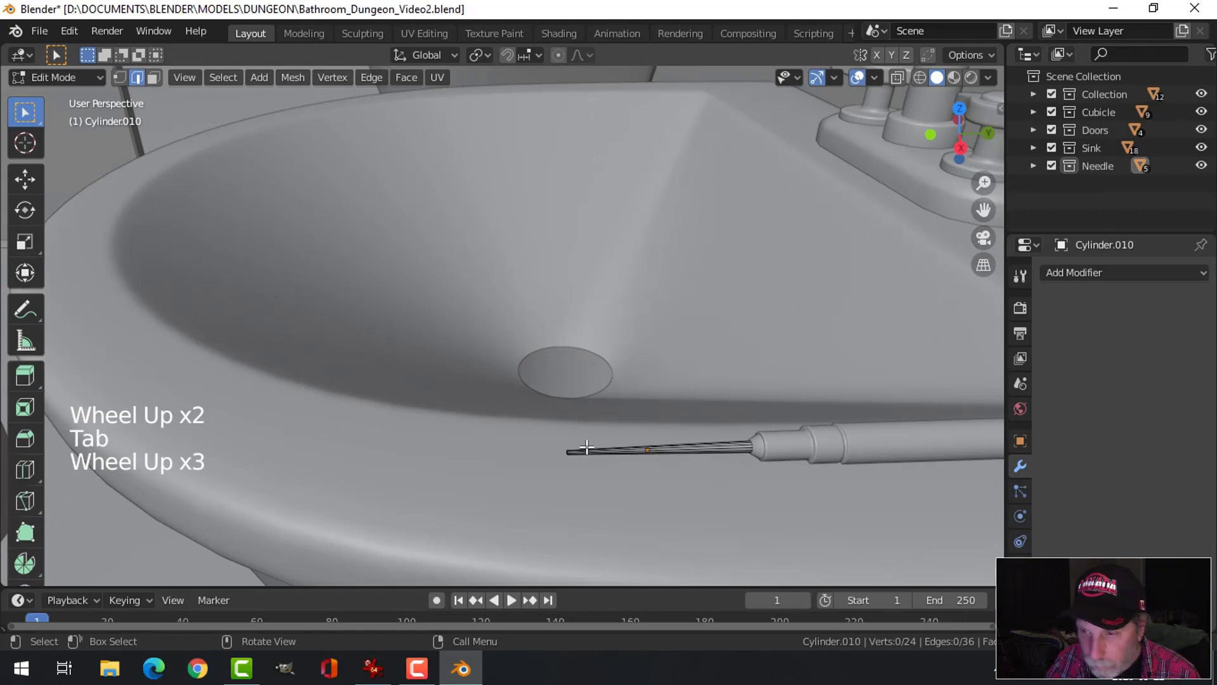
key("z")
left_click(480, 445)
key("b")
mouse_move(532, 402)
left_mouse_down()
mouse_move(573, 472)
mouse_move(616, 468)
mouse_move(527, 452)
mouse_move(569, 461)
left_mouse_up()
scroll(705, 467, "down", 3)
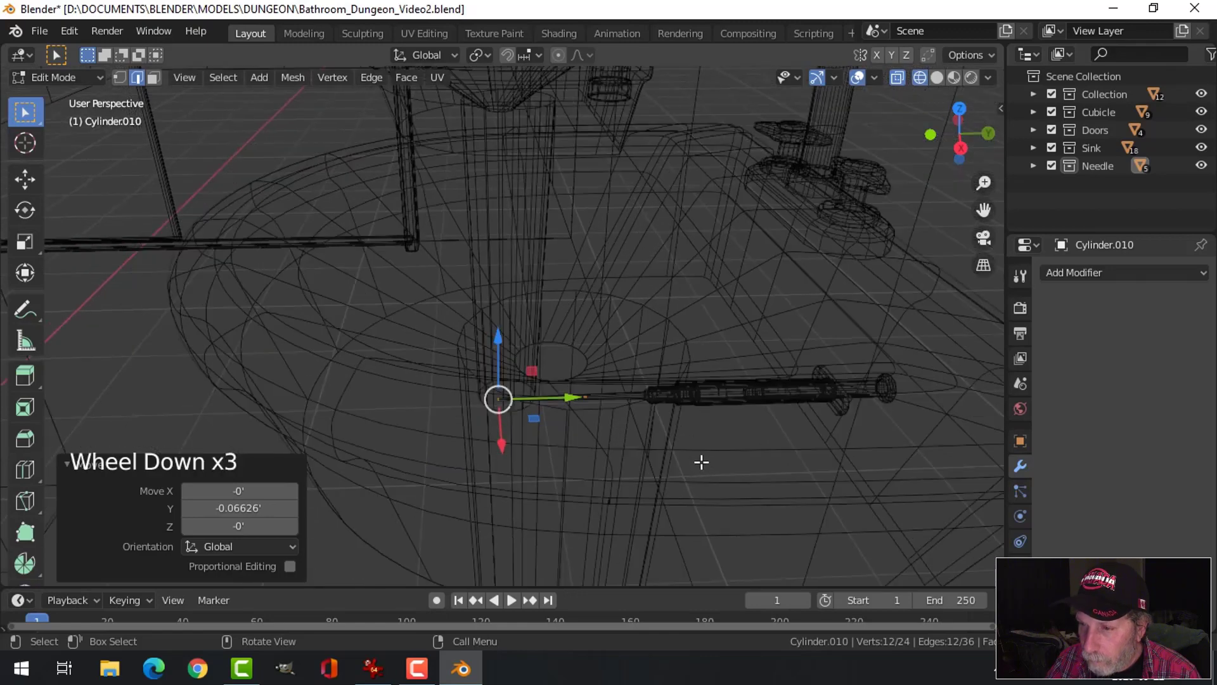
Shorten the needle again by moving its tip about 0.024387' along Y, and return to solid view in Object Mode.
left_click_drag(572, 401, 587, 402)
key("z")
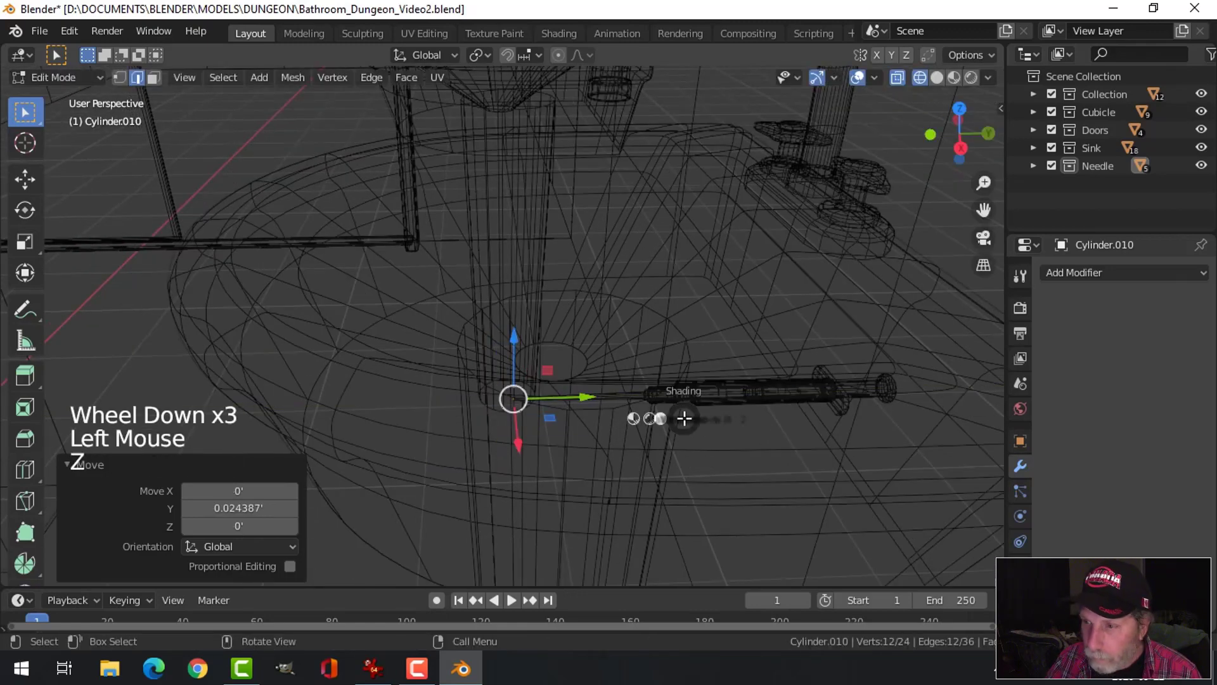
scroll(685, 431, "down", 2)
key("alt+a")
key("Tab")
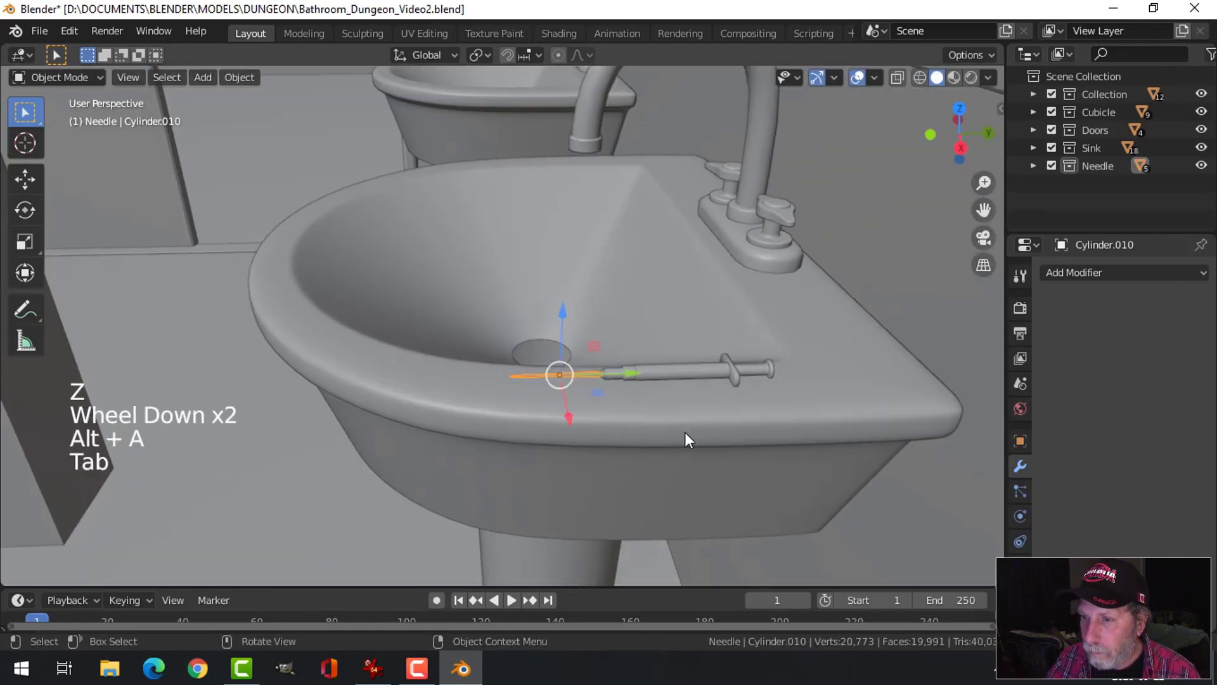
key("alt+a")
Duplicate all objects of the Needle collection and move the copy about -2.7608' along Y, away from the sink.
scroll(682, 428, "down", 3)
middle_click_drag(682, 433, 731, 382)
scroll(647, 424, "up", 3)
scroll(754, 377, "up", 2)
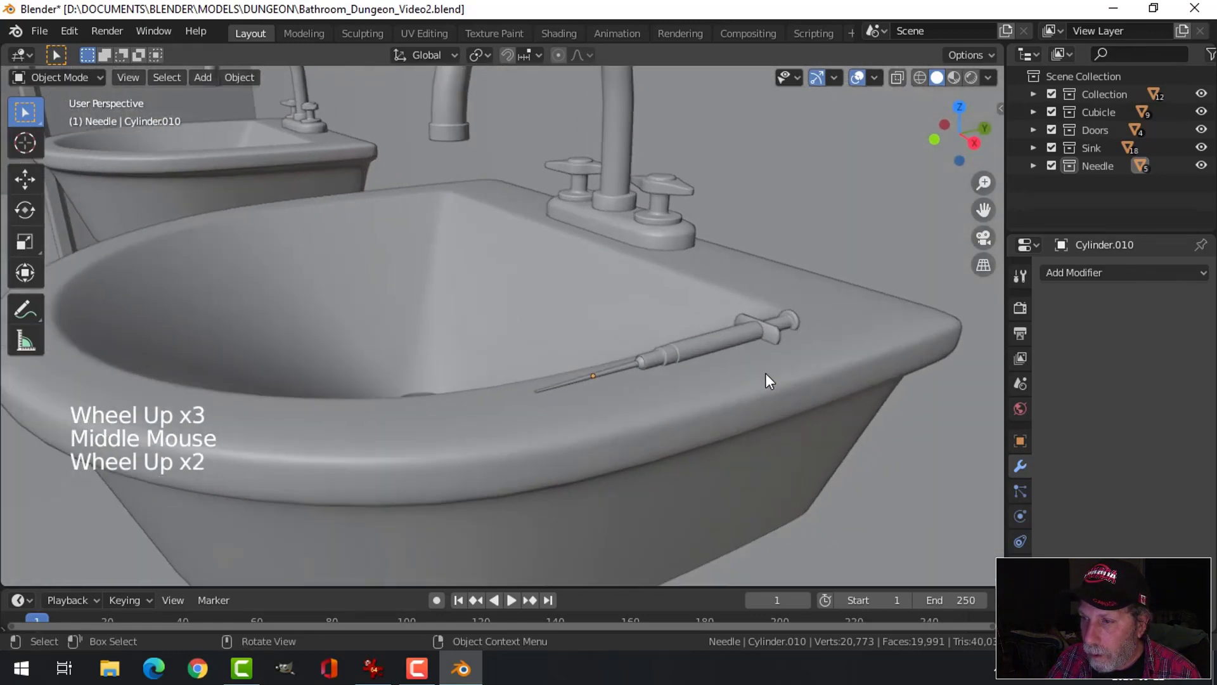
left_click(1100, 159)
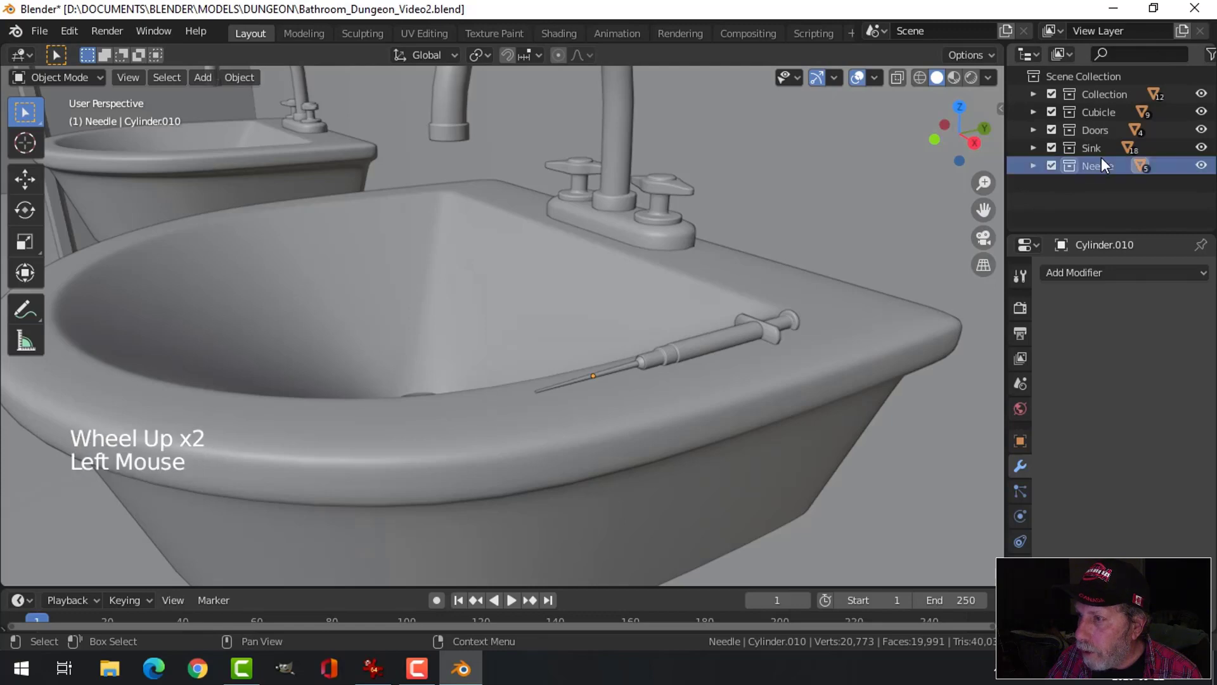
right_click(1093, 158)
left_click(1017, 208)
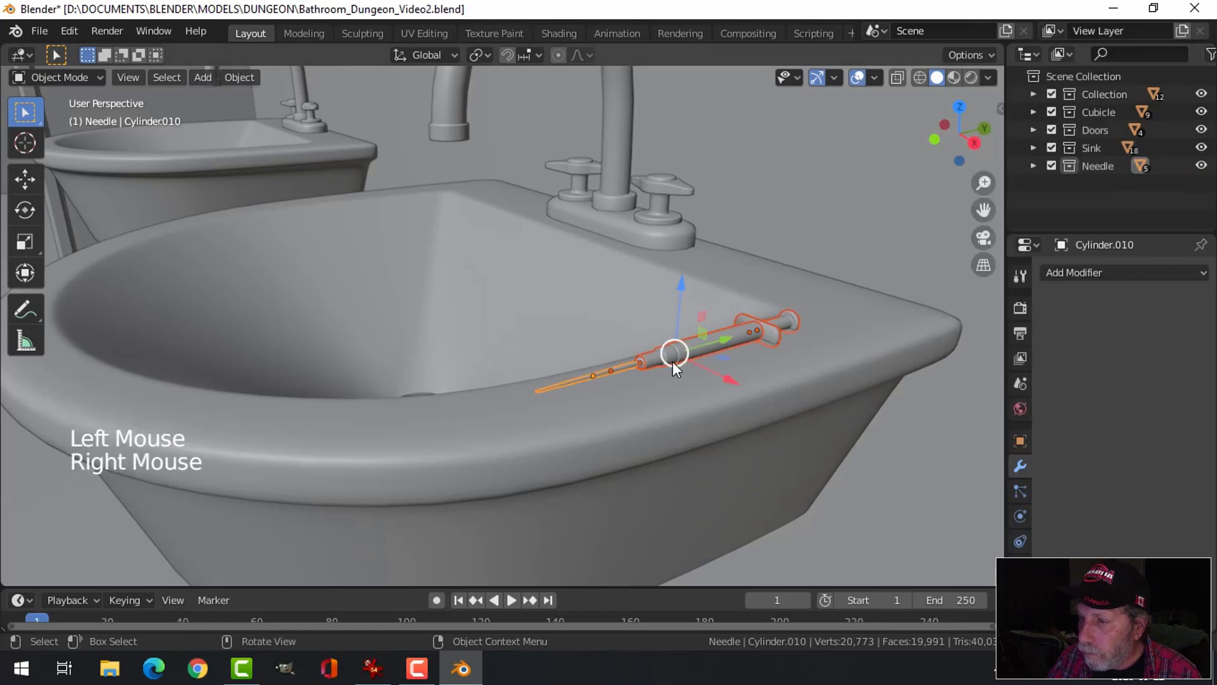
scroll(673, 374, "down", 10)
scroll(626, 386, "down", 2)
mouse_move(626, 386)
middle_mouse_down()
mouse_move(538, 387)
mouse_move(602, 389)
middle_mouse_up()
key("shift+d")
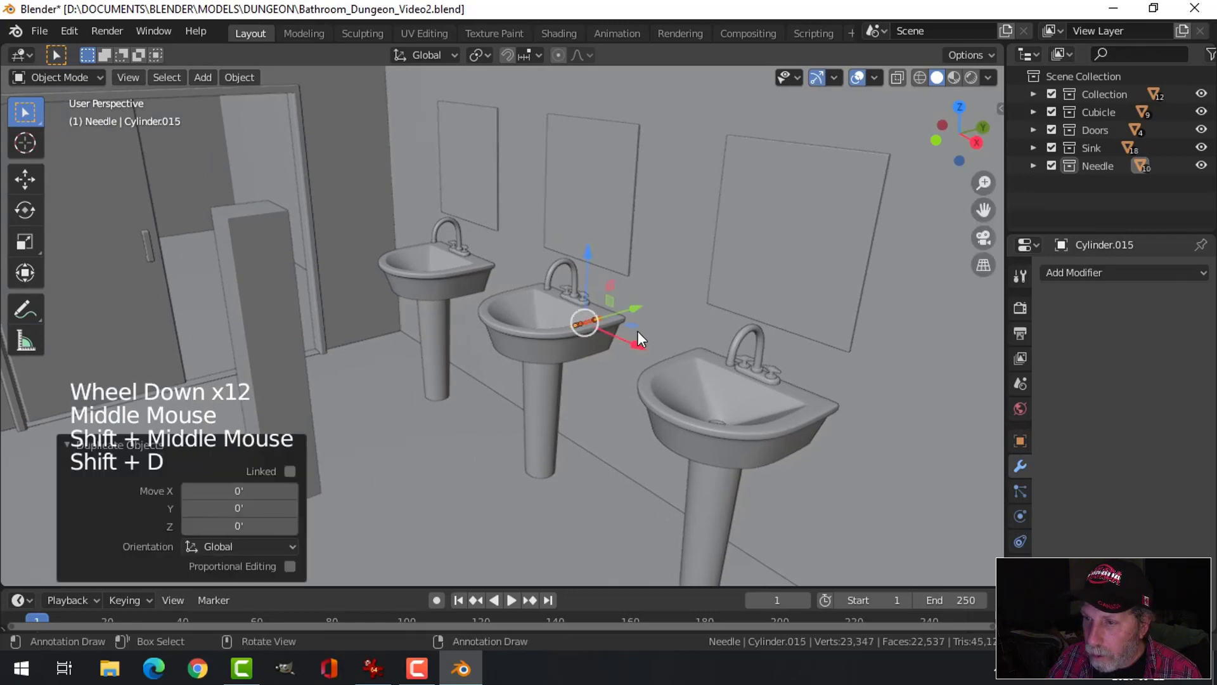
left_click_drag(636, 310, 465, 355)
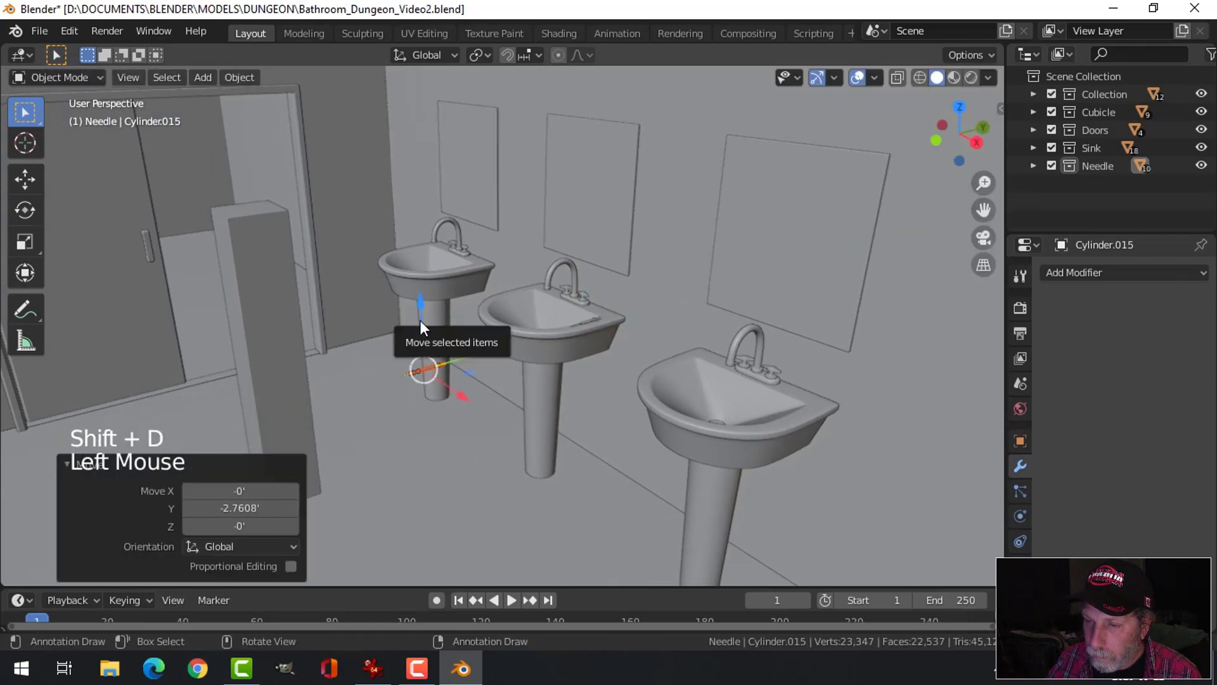
Move the copied syringe down about 2.9536' to just above the floor in the right orthographic view.
key("KP_1")
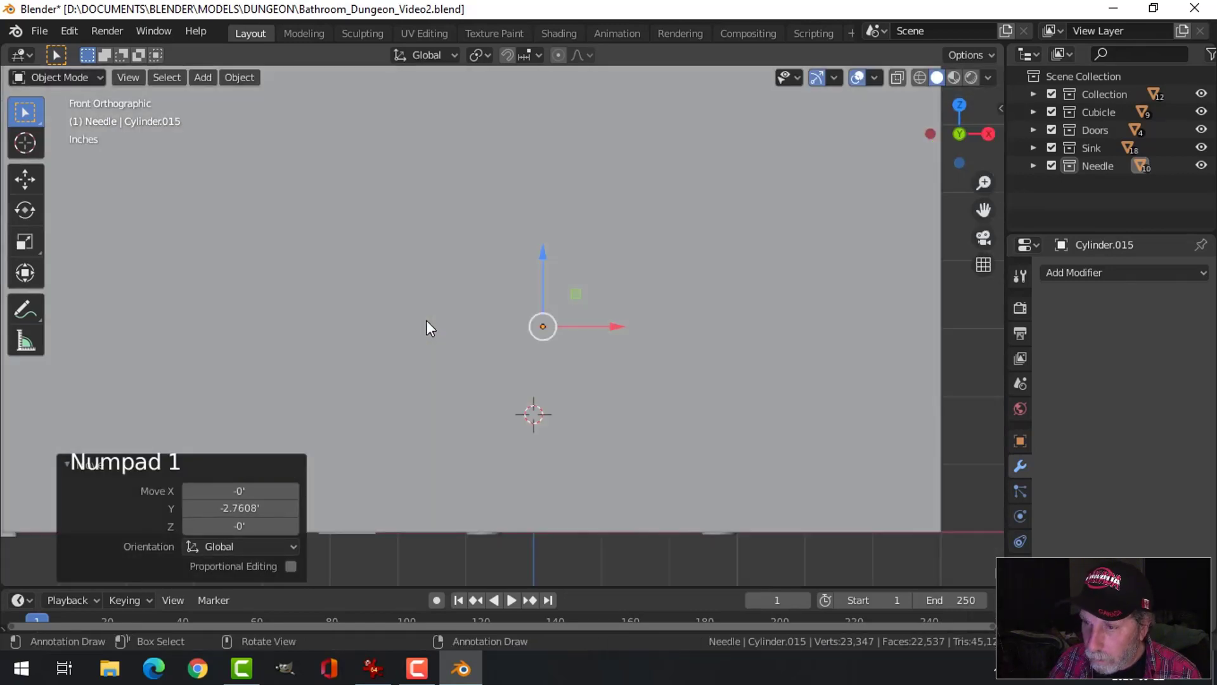
key("KP_3")
key("g")
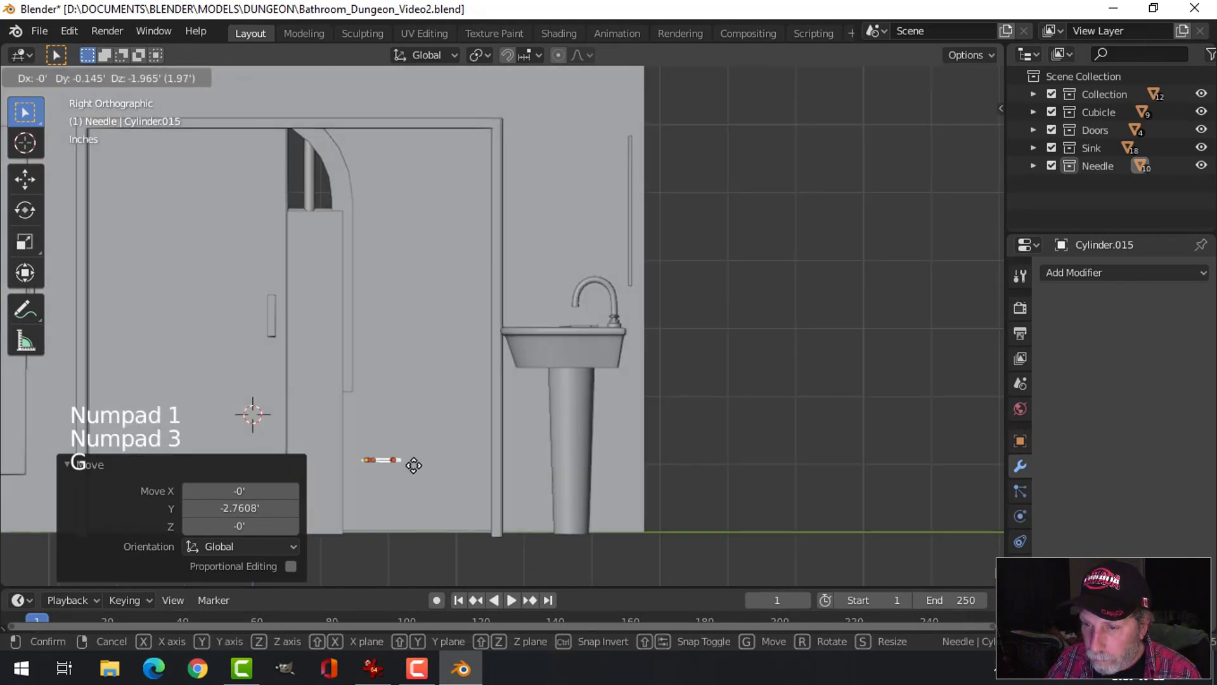
left_click(427, 519)
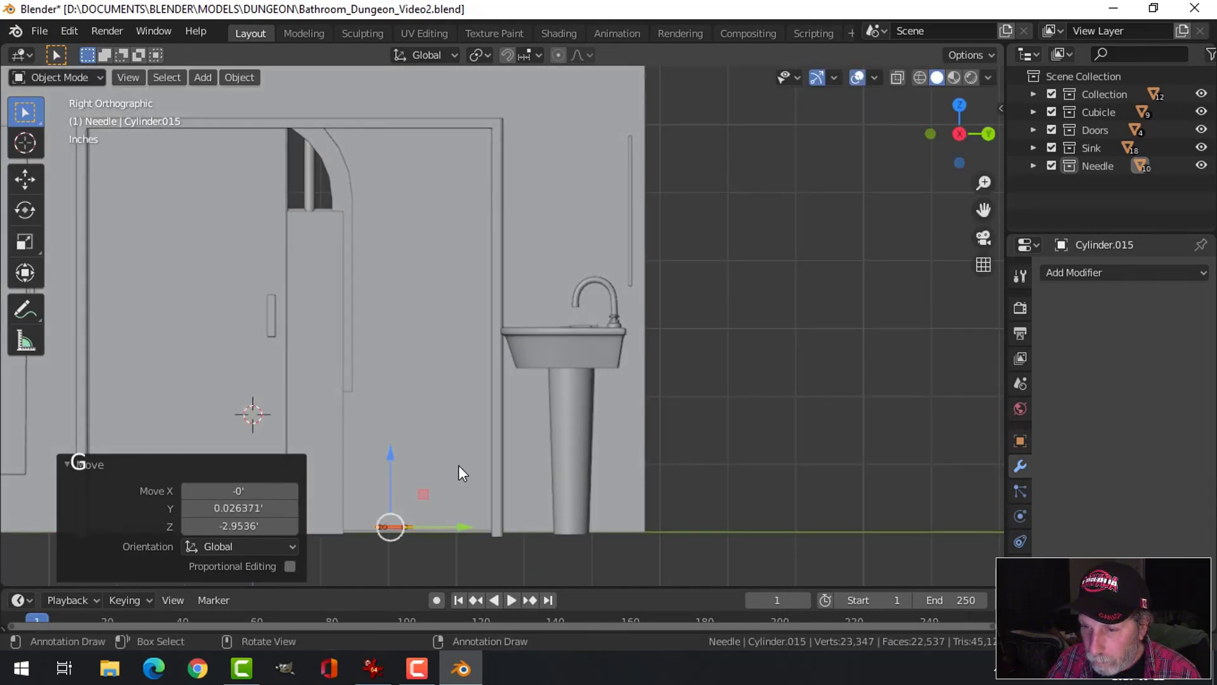
Lower the copied syringe about 0.08007' further, fine-tune its height against the floor, and deselect everything.
middle_click_drag(459, 473, 487, 398)
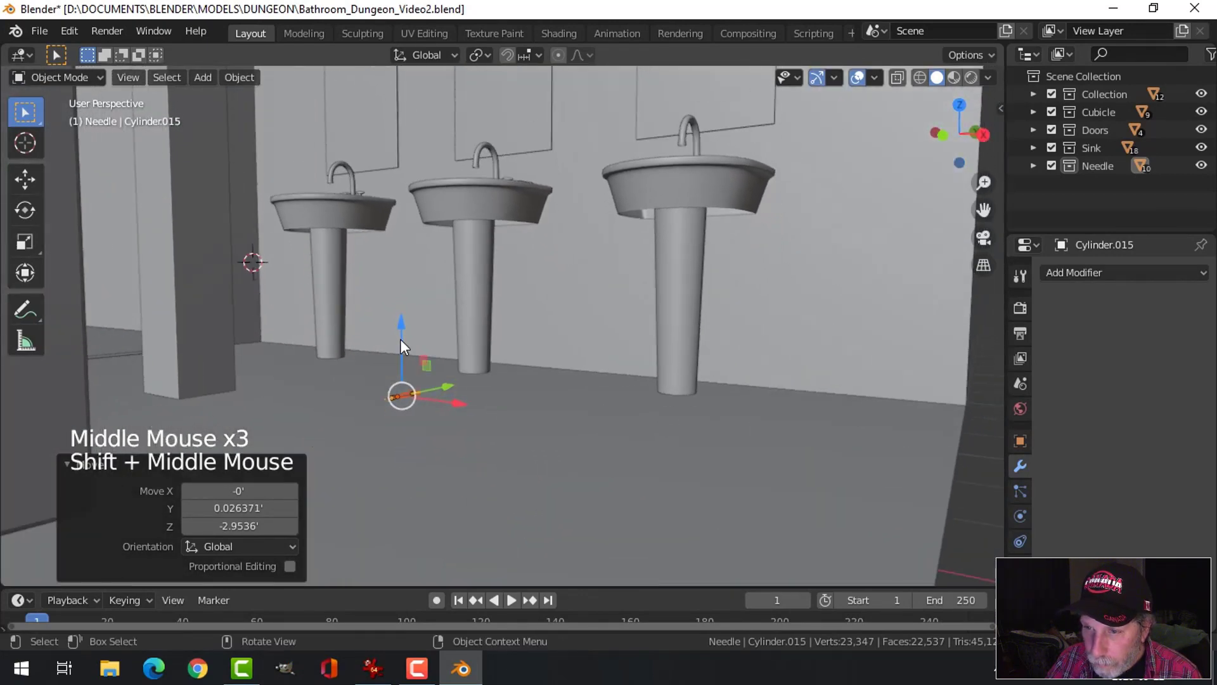
left_click_drag(400, 338, 404, 347)
key("KP_Decimal")
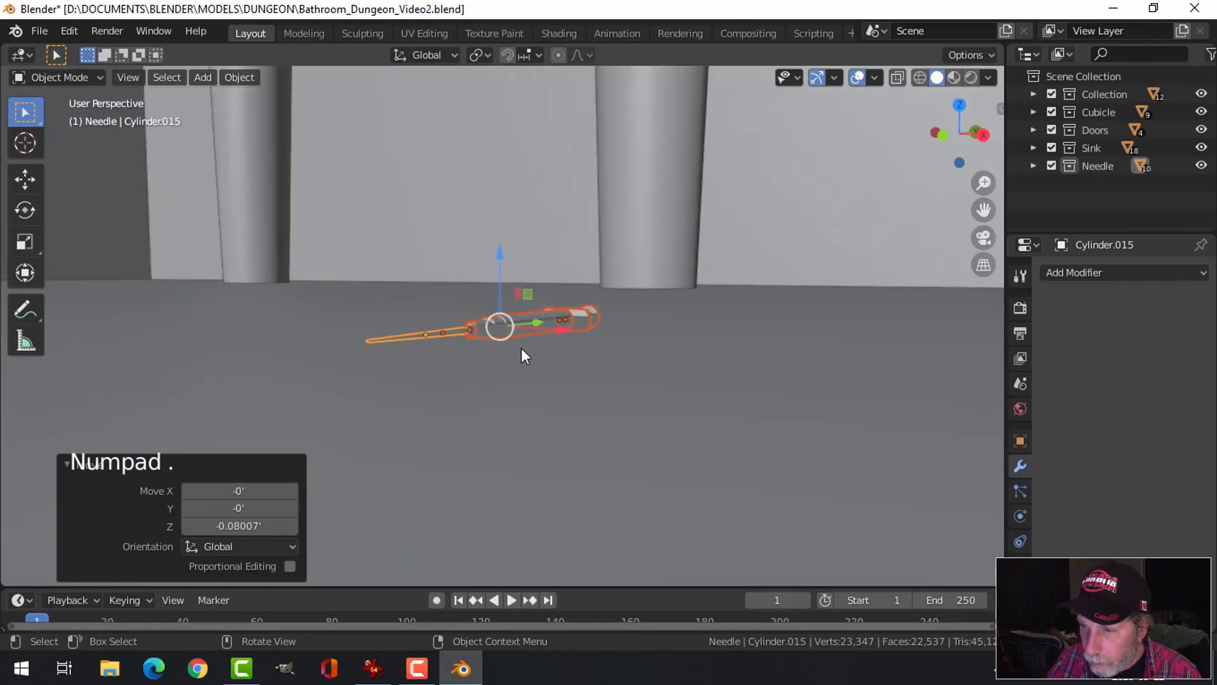
middle_click_drag(521, 348, 487, 312)
left_click(500, 293)
left_click_drag(499, 291, 534, 286)
key("alt+a")
Enable Cavity in the solid viewport shading options and view the room with the sinks and syringes.
scroll(557, 282, "down", 4)
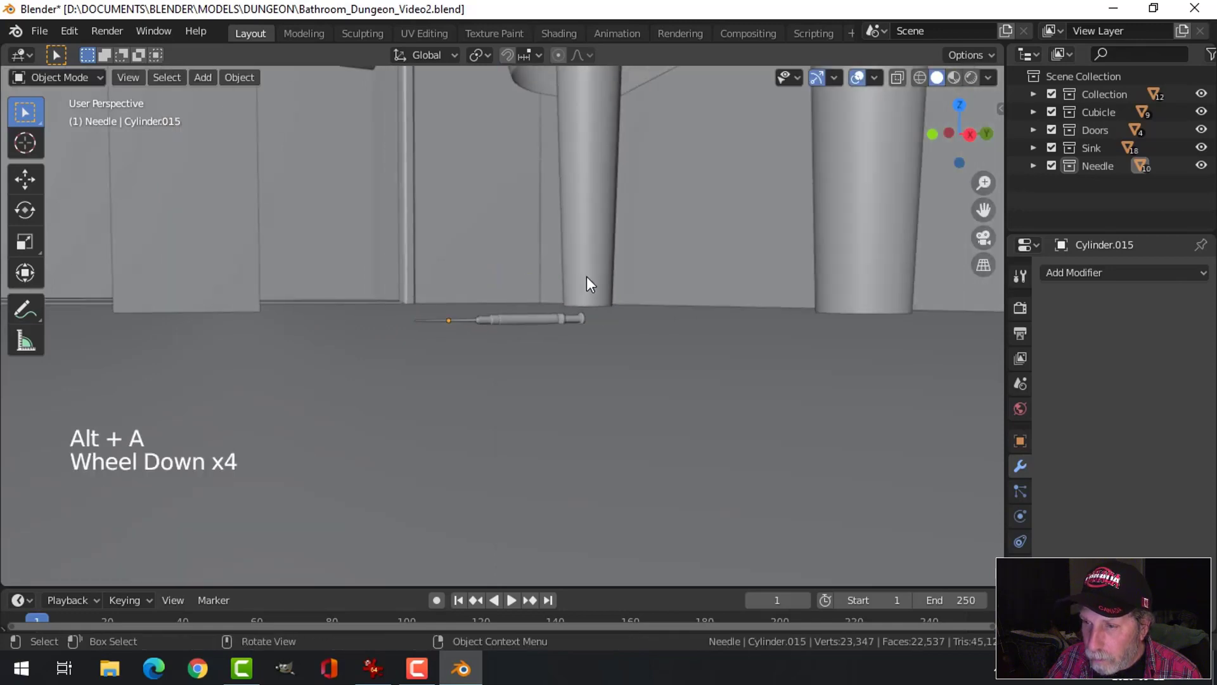
middle_click_drag(584, 281, 619, 383)
scroll(668, 329, "down", 5)
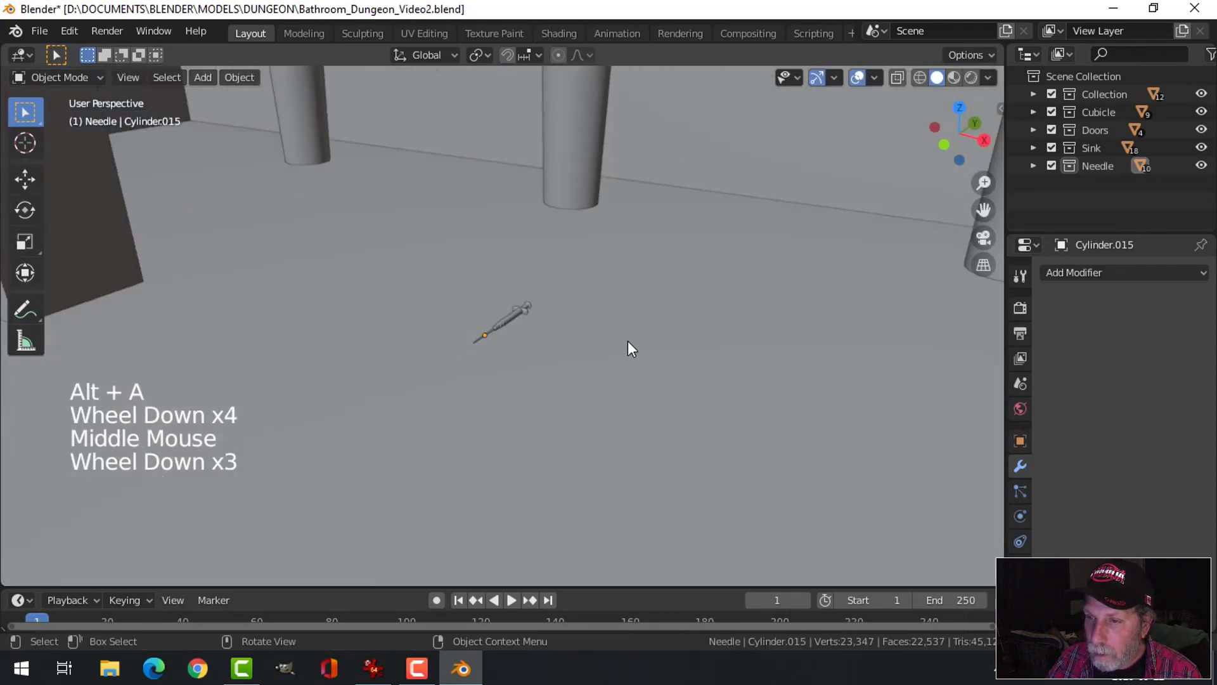
left_click(987, 77)
left_click(889, 480)
middle_click_drag(753, 386, 582, 337)
scroll(629, 332, "down", 3)
scroll(634, 326, "down", 3)
scroll(630, 315, "up", 3)
scroll(556, 264, "up", 1)
middle_click_drag(565, 292, 581, 313, "shift")
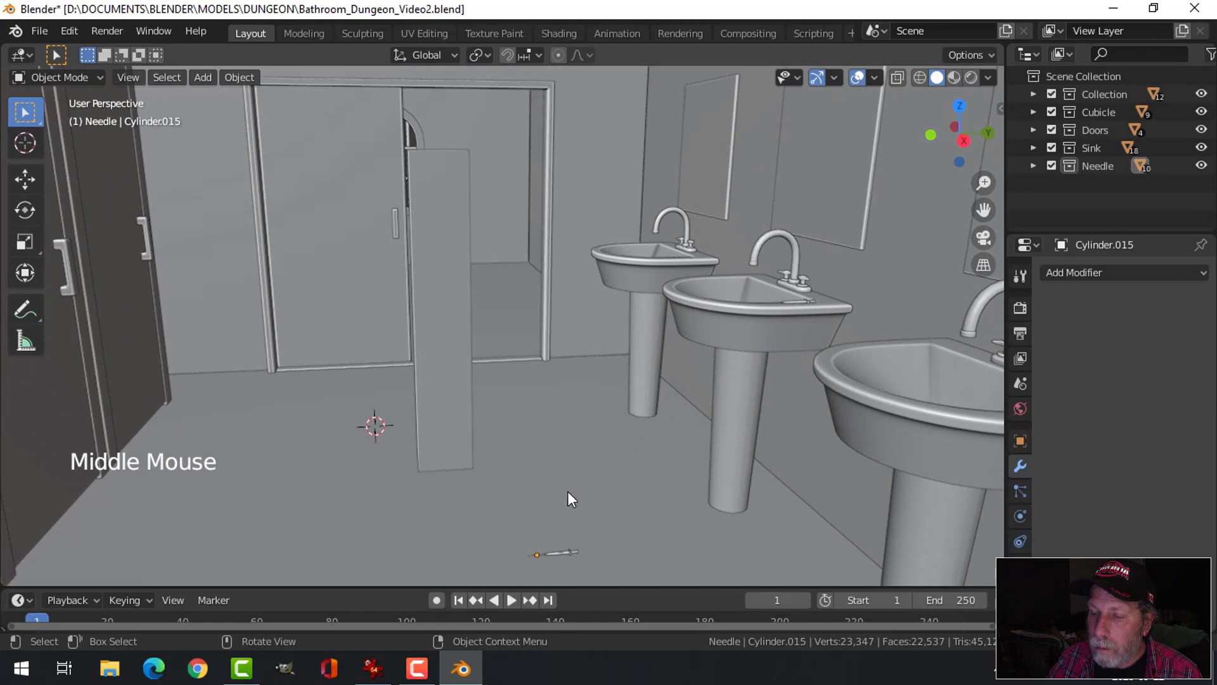
Select all objects in the Needle collection and scale both syringes by 1.1.
left_click(1093, 169)
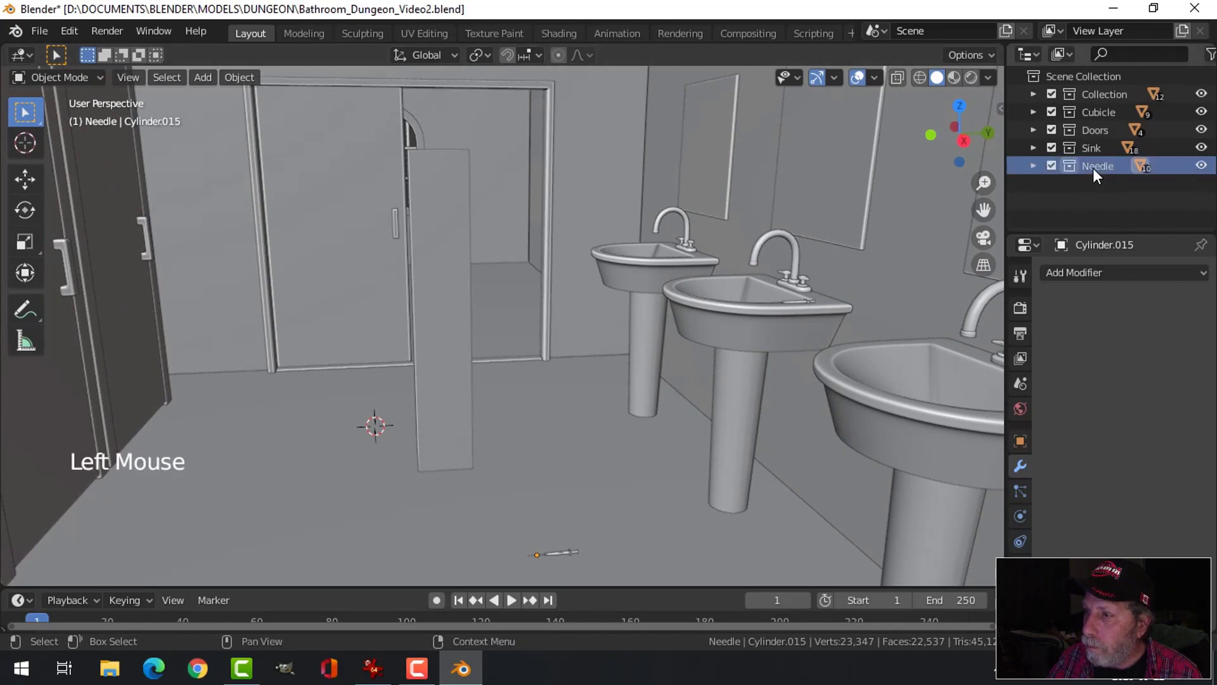
right_click(1093, 168)
left_click(1047, 206)
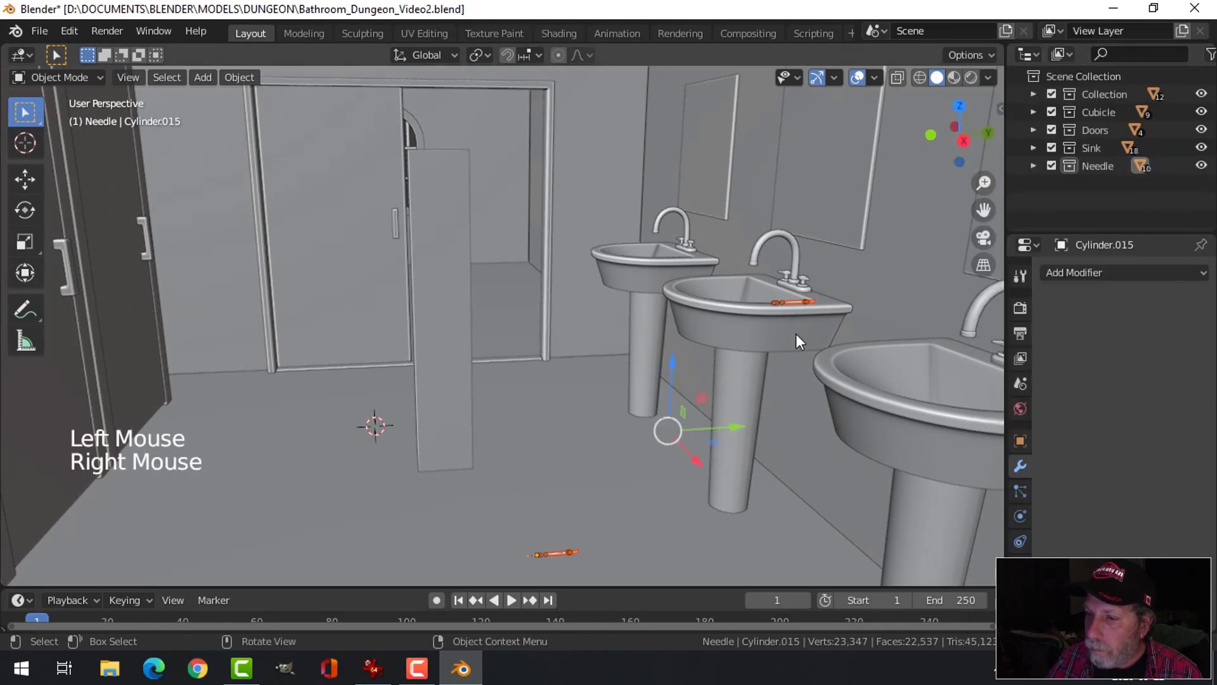
key("s")
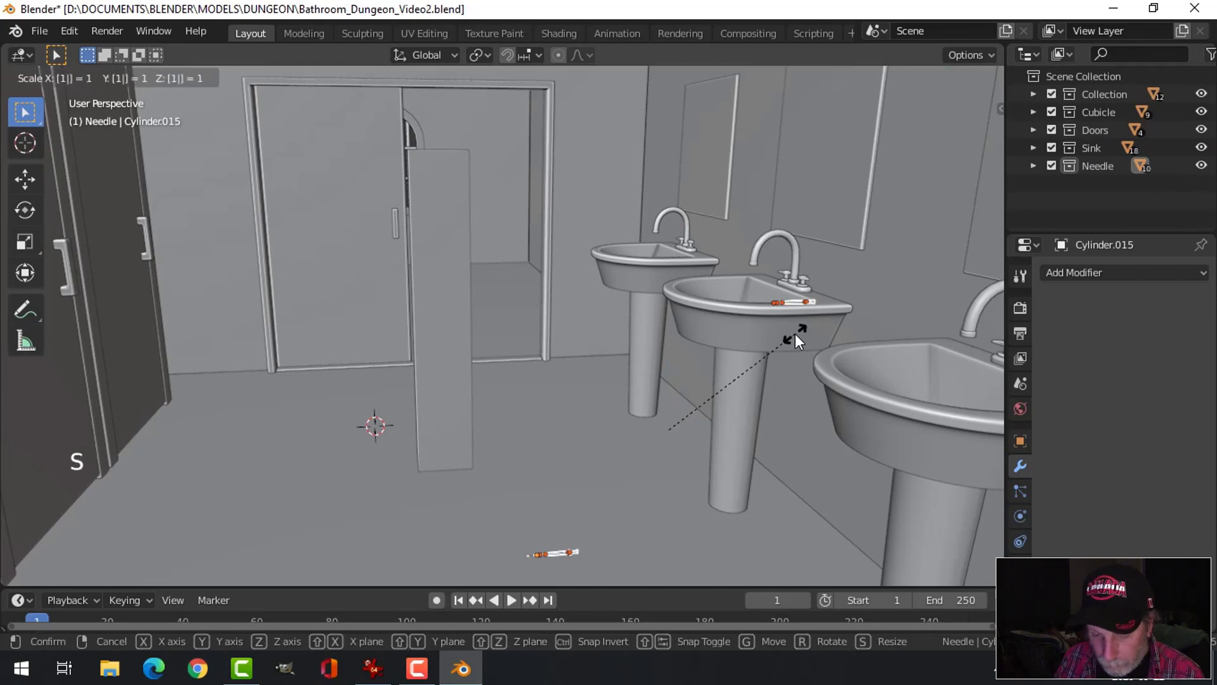
type("1.1")
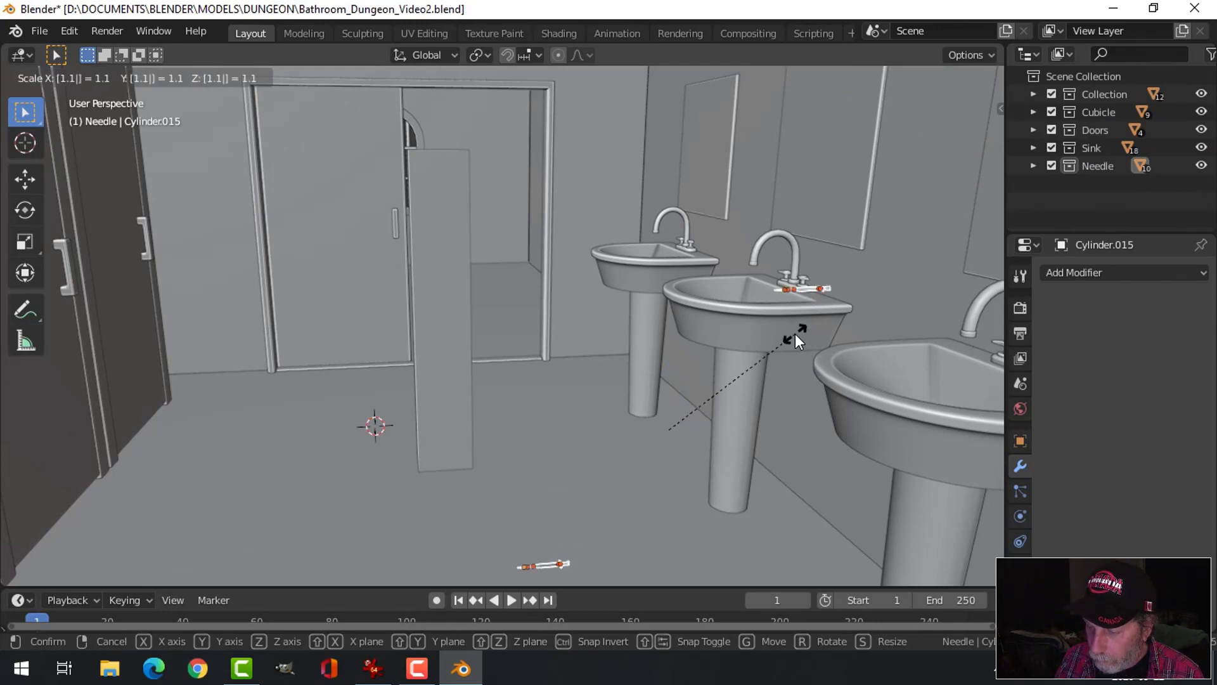
key("Return")
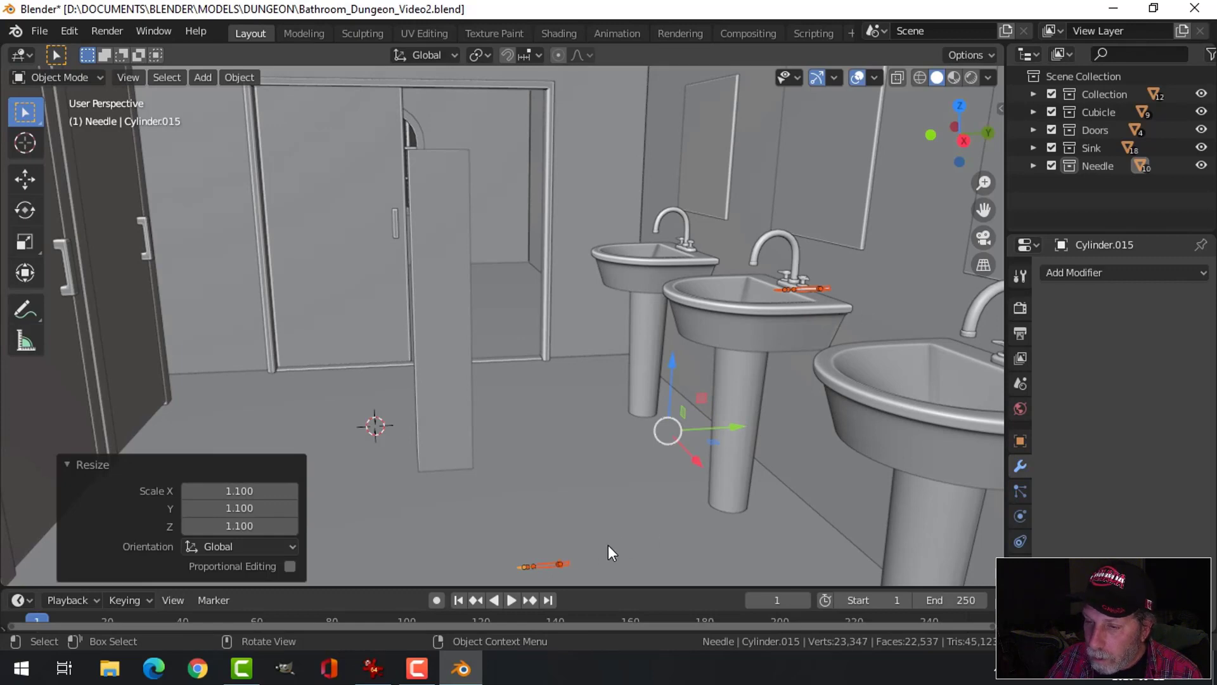
Select all parts of the sink's syringe, lower it about 0.14581' onto the rim and shift it about 0.036201' along X.
middle_click_drag(861, 302, 672, 320, "shift")
scroll(736, 362, "up", 4)
scroll(786, 312, "up", 3)
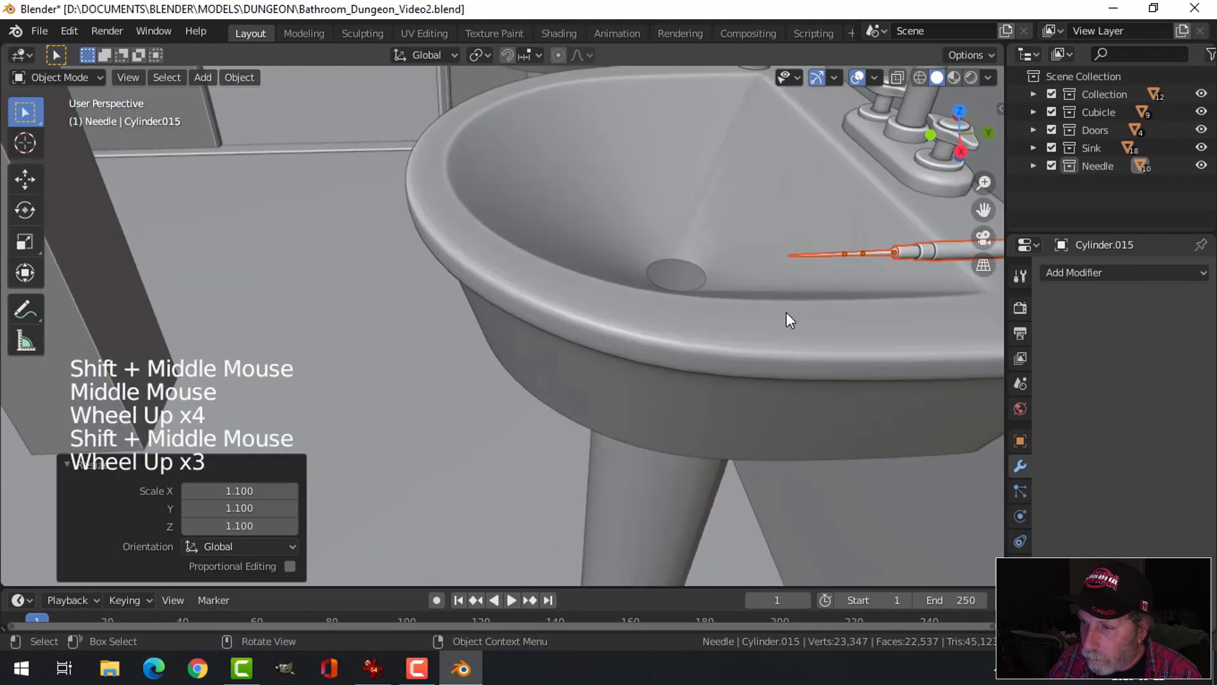
middle_click_drag(786, 312, 572, 322, "shift")
scroll(402, 291, "up", 1)
left_click(397, 289)
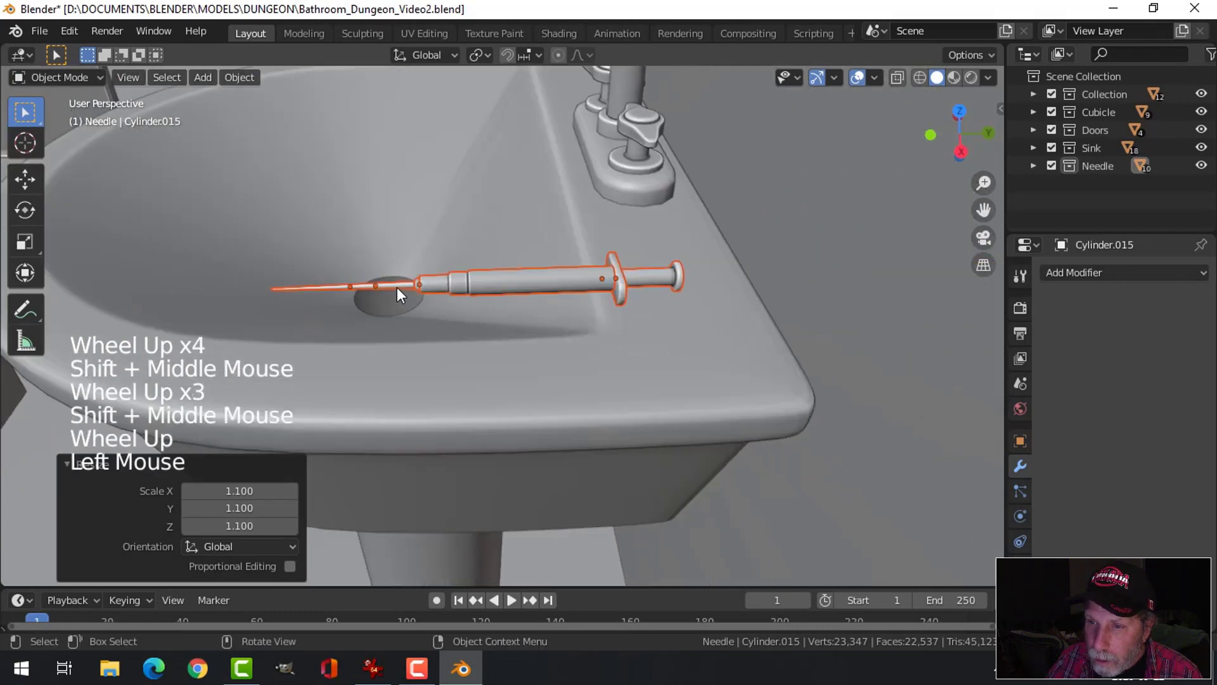
scroll(428, 284, "up", 3)
key("shift")
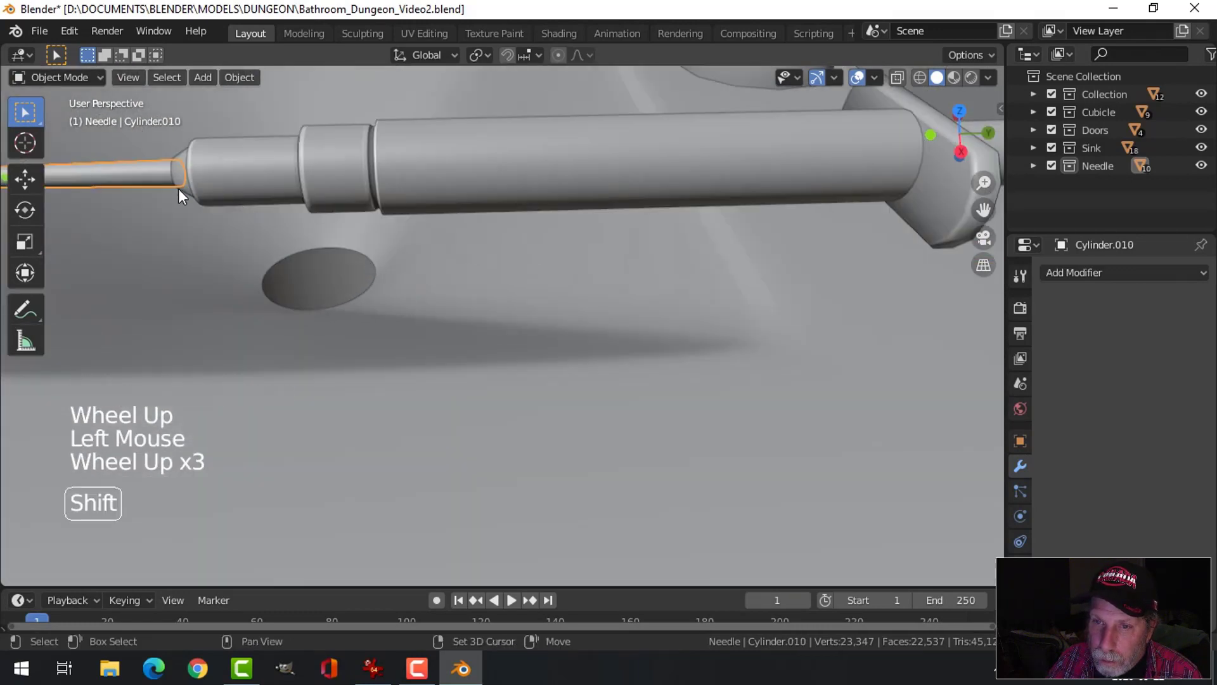
left_click(181, 185, "shift")
left_click(330, 157, "shift")
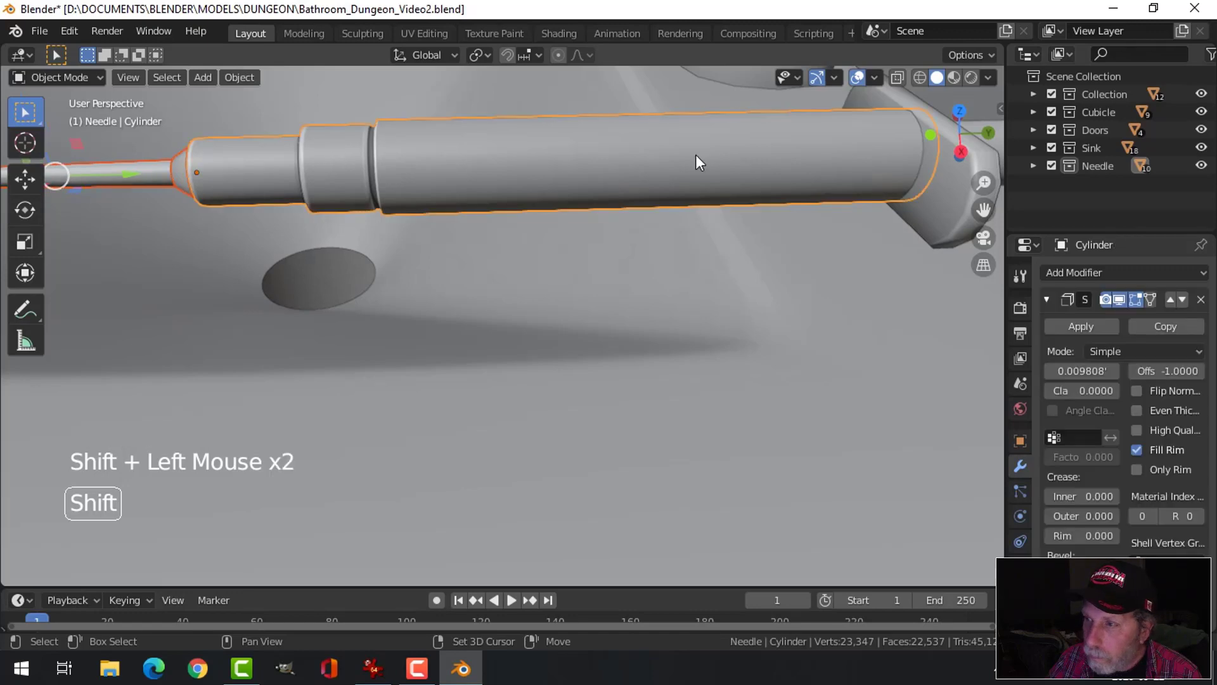
scroll(907, 206, "down", 2)
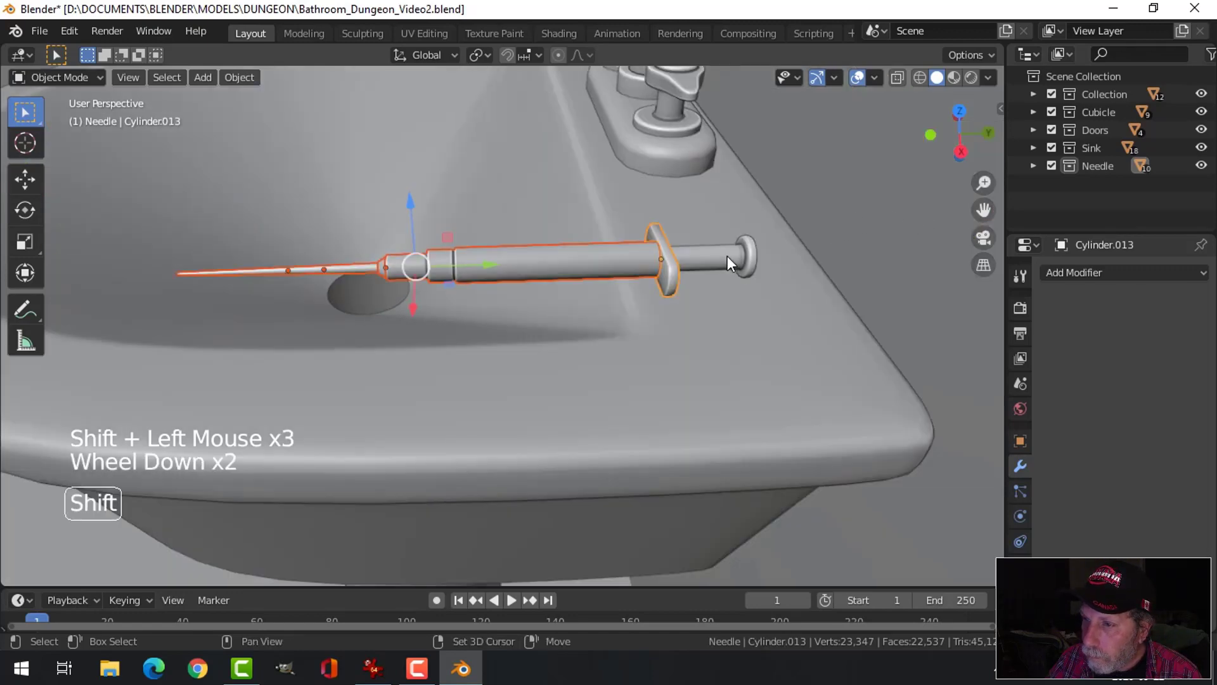
left_click(709, 273, "shift")
middle_click_drag(702, 283, 569, 193)
left_click_drag(563, 146, 563, 252)
middle_click_drag(563, 252, 677, 256)
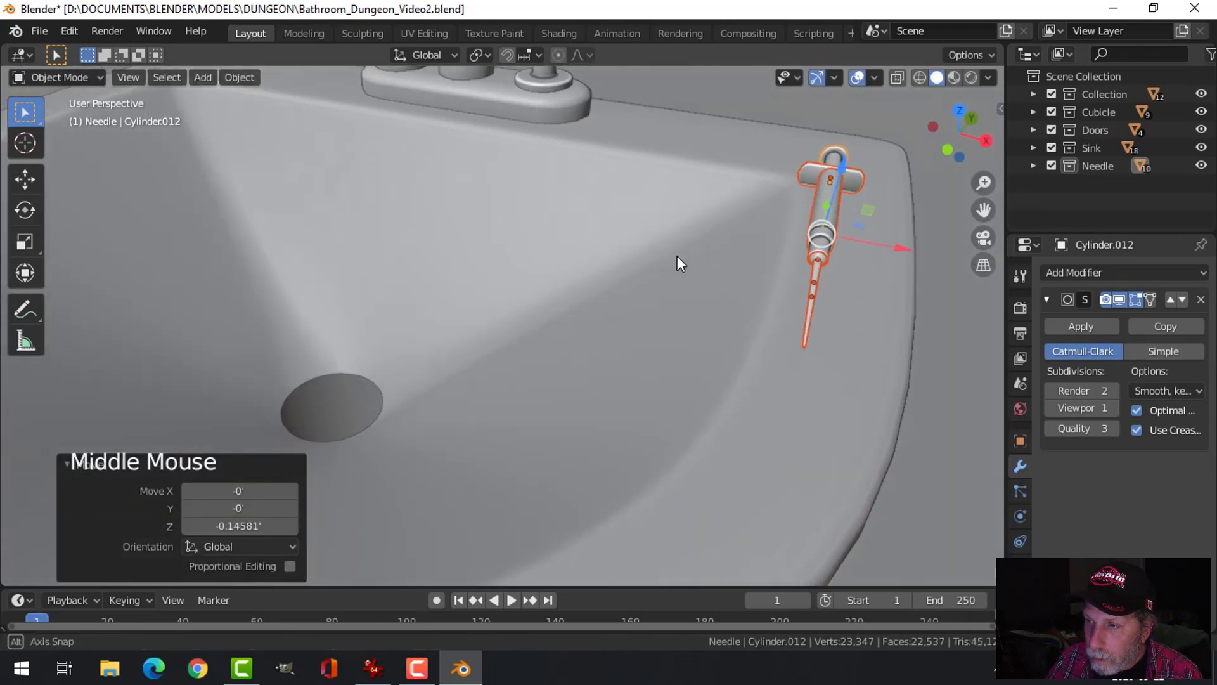
left_click_drag(880, 247, 927, 258)
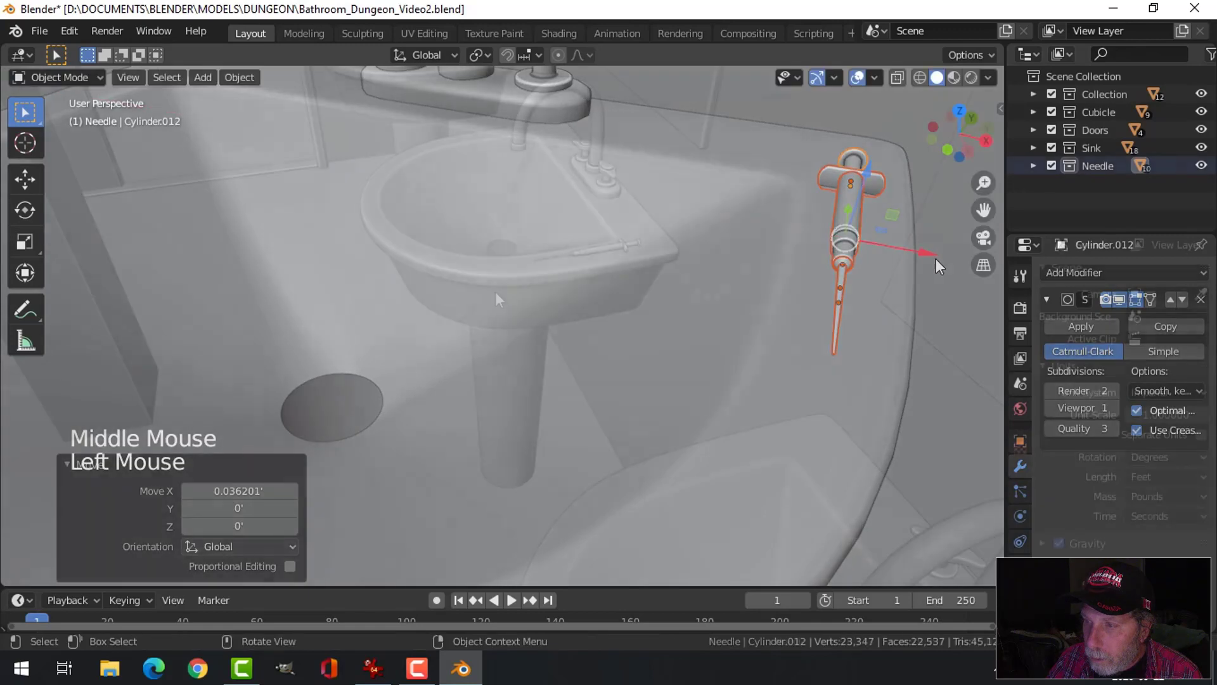
Add a collection instance of the Needle collection to the scene.
middle_click_drag(496, 291, 495, 291)
key("shift+a")
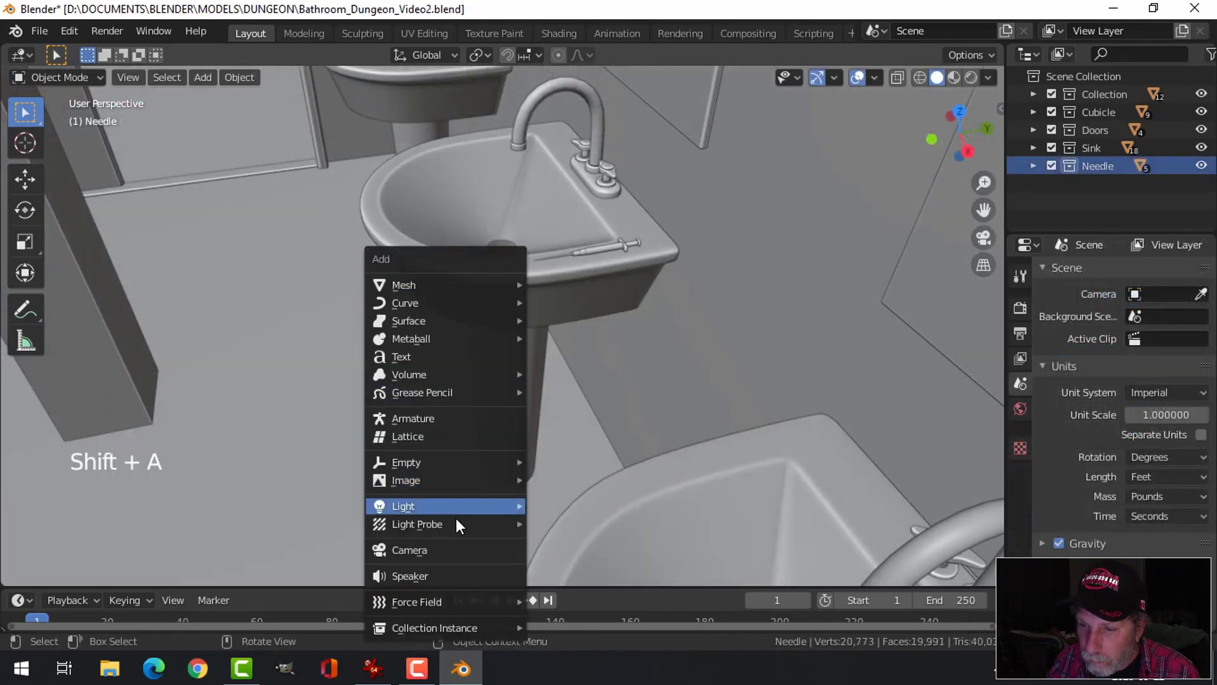
mouse_move(458, 627)
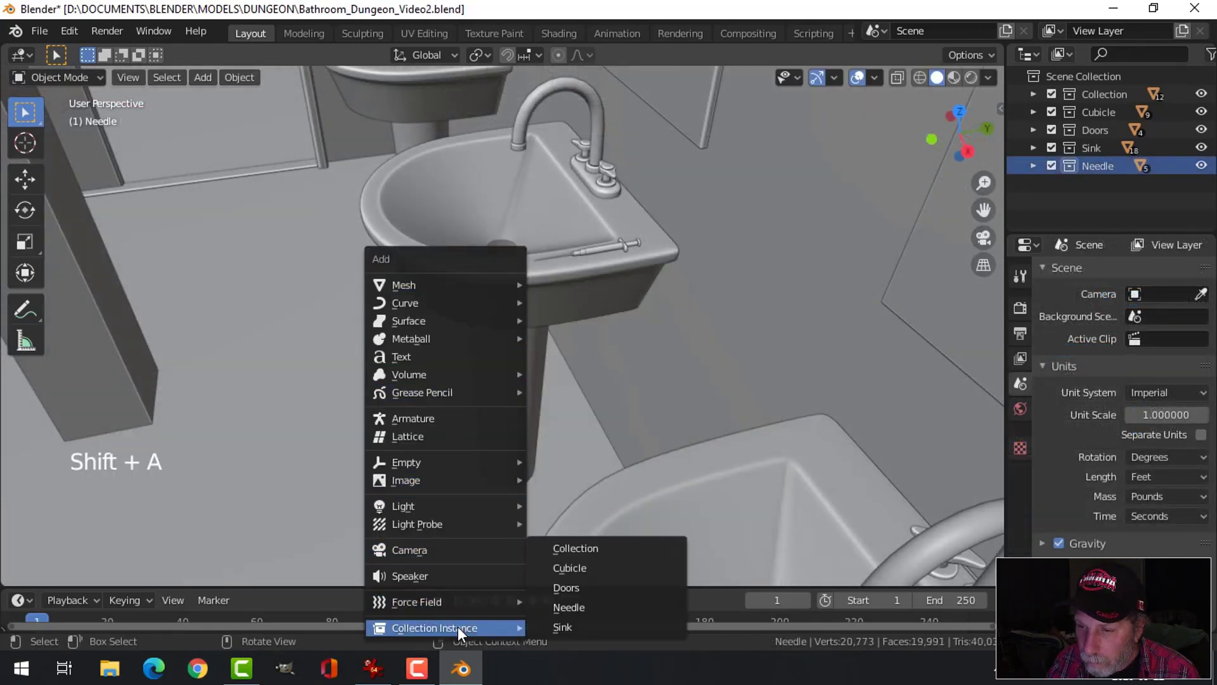
left_click(553, 607)
scroll(557, 379, "down", 7)
middle_click_drag(553, 379, 484, 379)
scroll(488, 364, "up", 3)
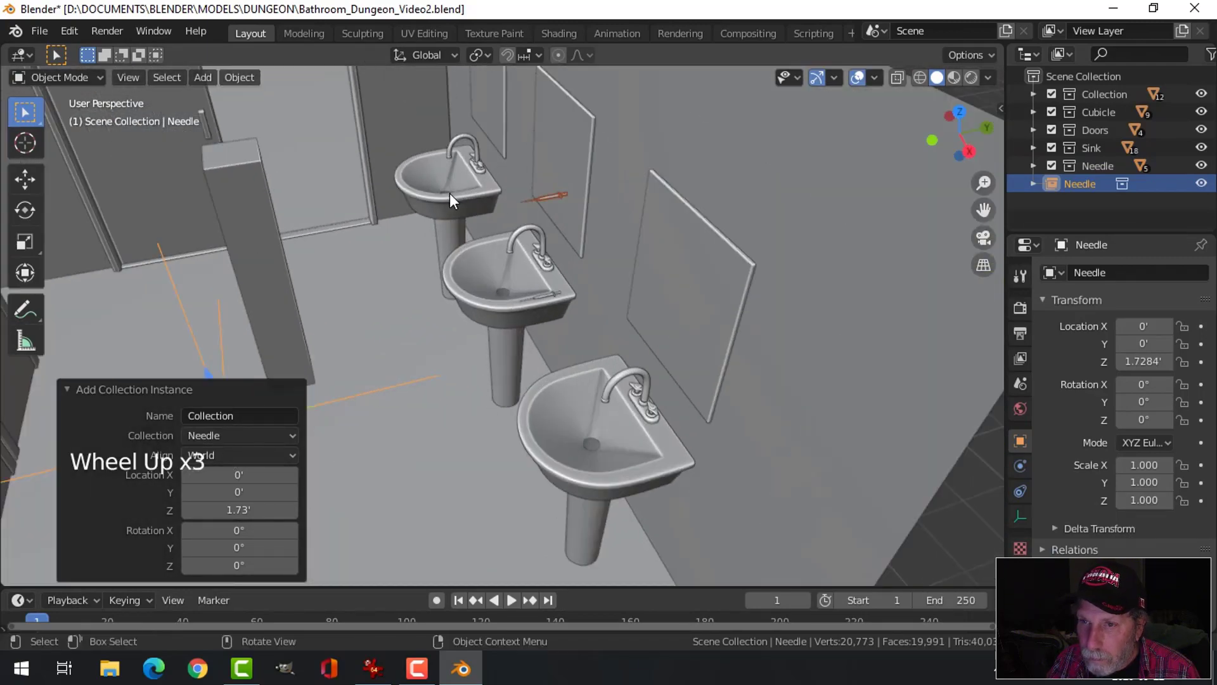
Set the Needle instance's origin to its geometry and move it about -1.8762' along Y.
left_click(238, 78)
mouse_move(374, 116)
left_click(428, 132)
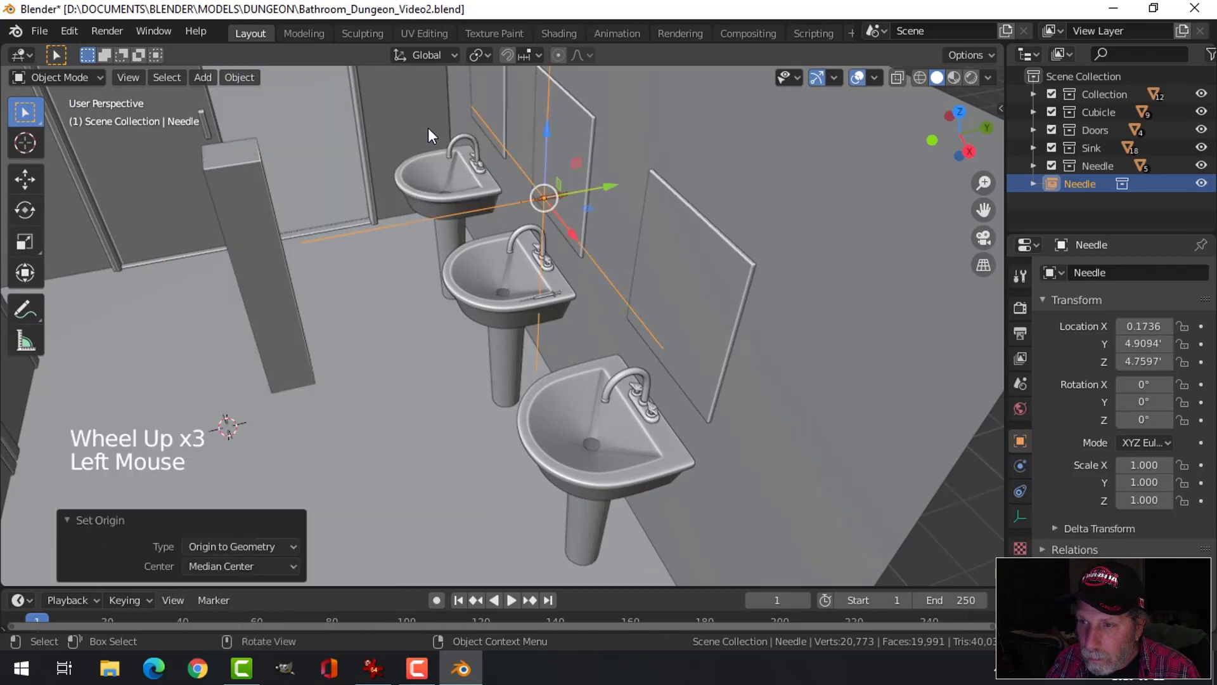
left_click_drag(592, 186, 548, 210)
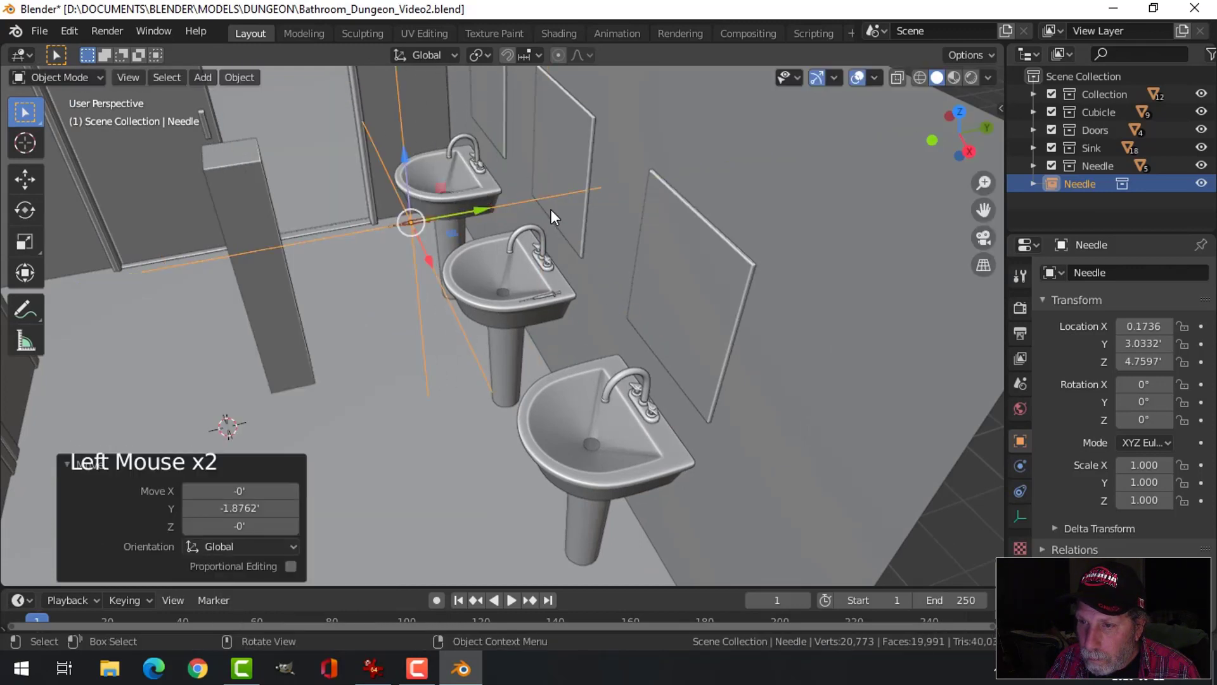
mouse_move(548, 211)
middle_mouse_down()
mouse_move(534, 199)
mouse_move(544, 199)
middle_mouse_up()
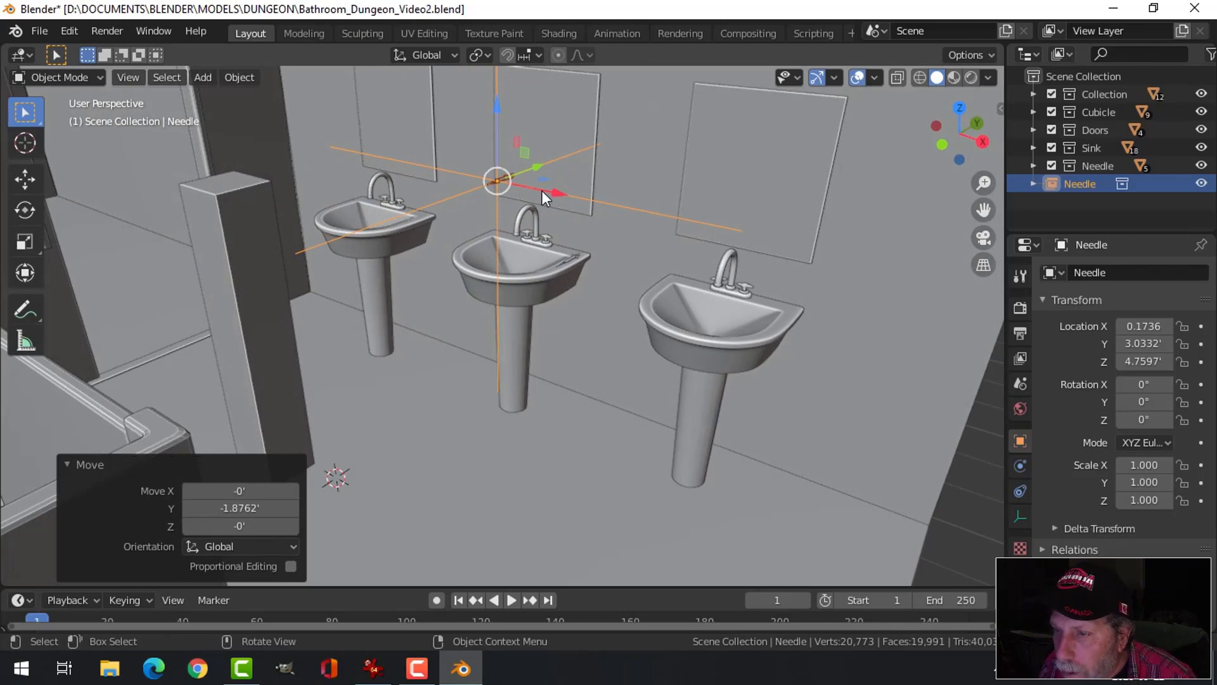
left_click(616, 207)
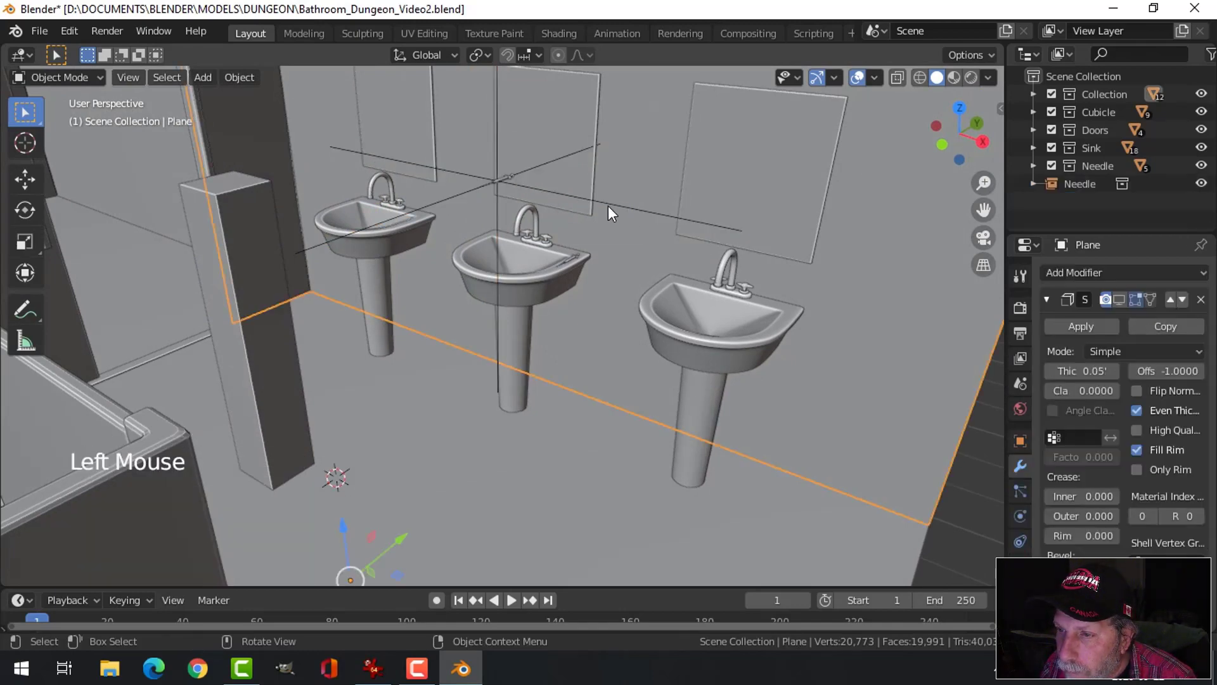
left_click(637, 203)
key("a")
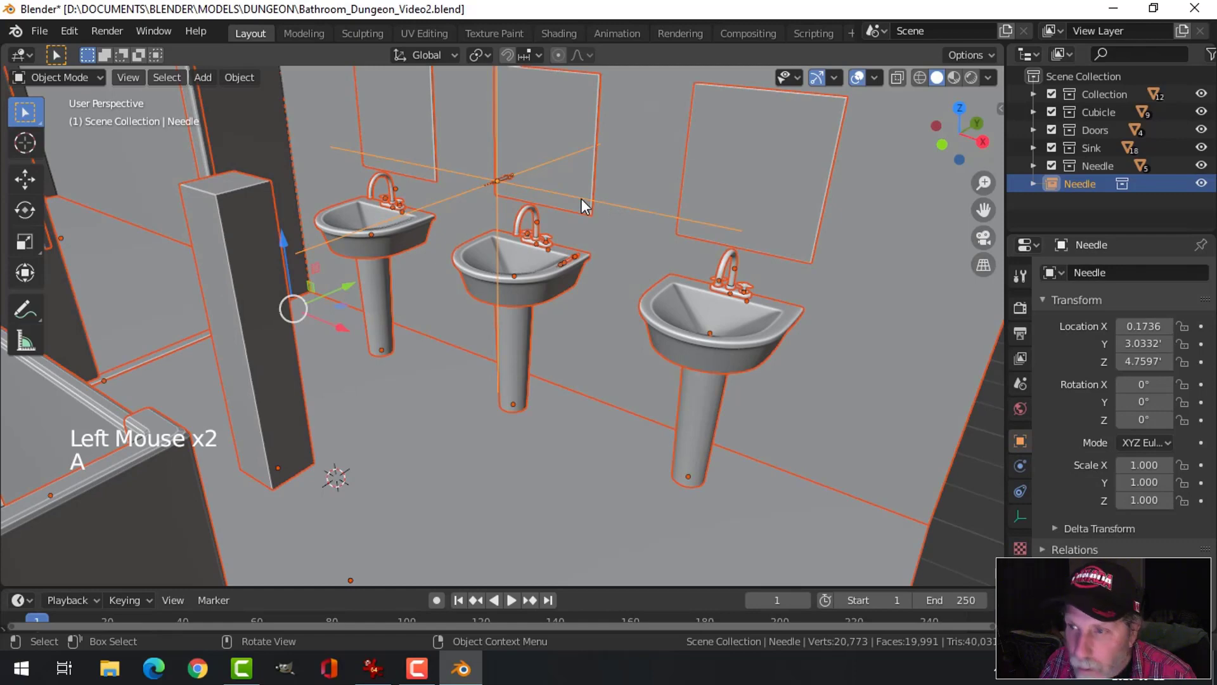
key("Escape")
left_click(559, 158)
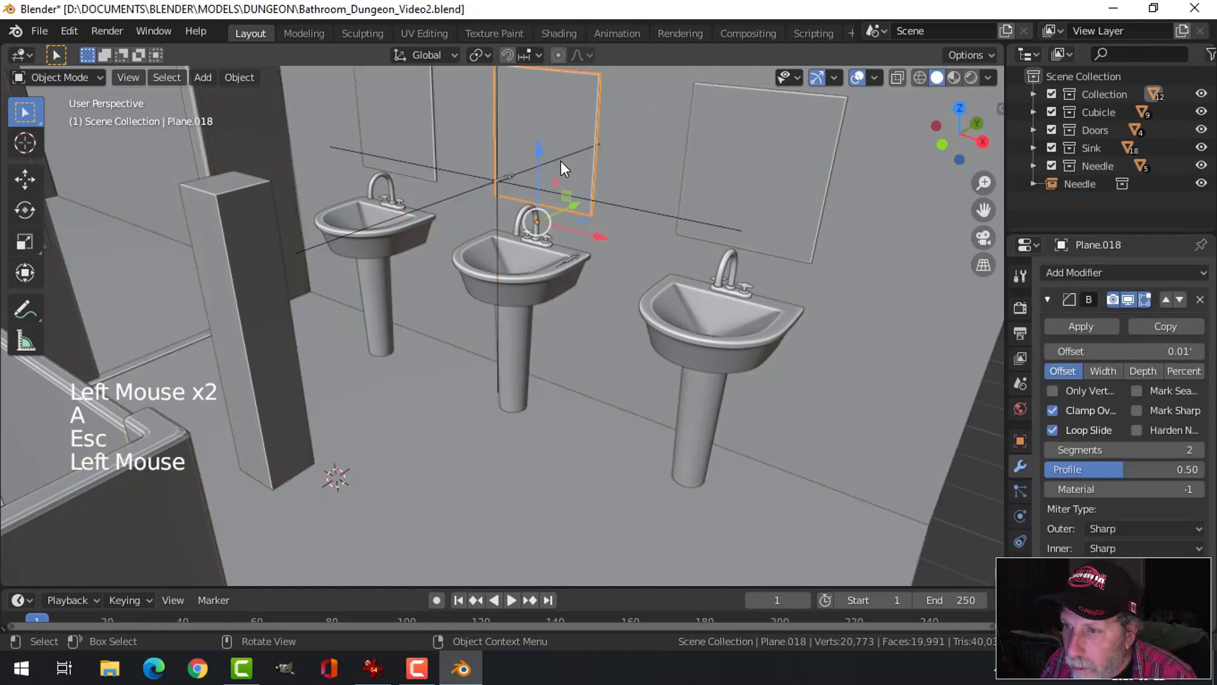
left_click(626, 209)
key("s")
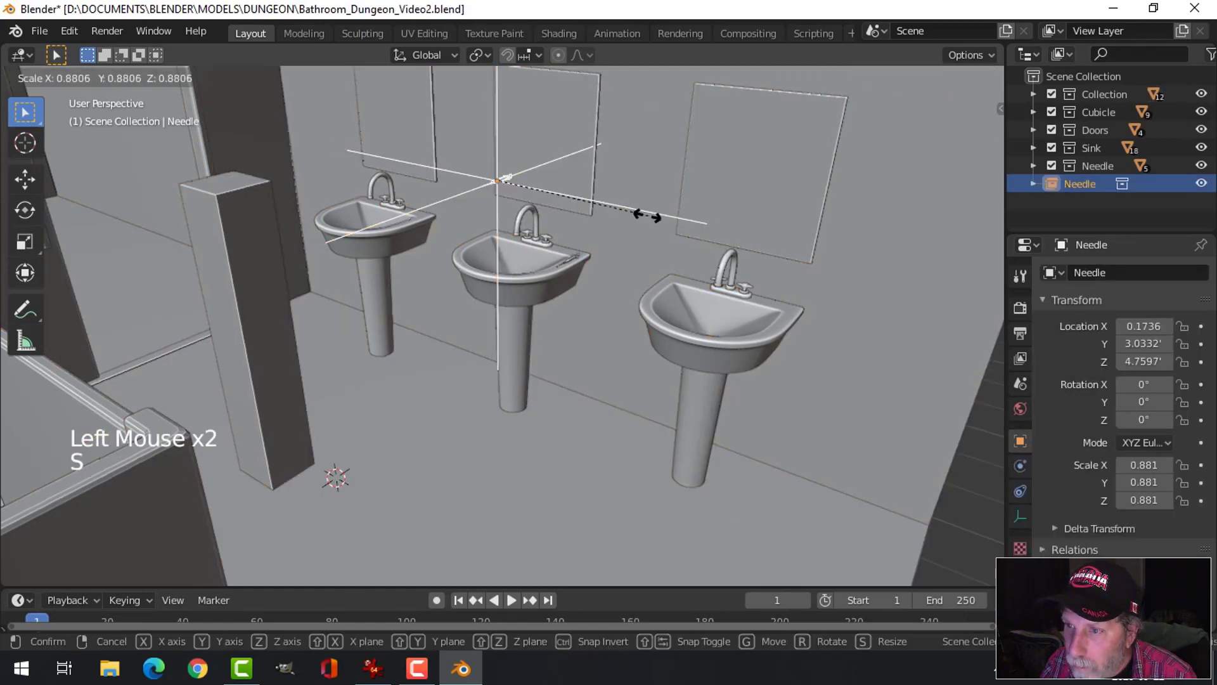
right_click(624, 213)
middle_click_drag(622, 212, 588, 230)
Expand the Needle instance in the Outliner and inspect the collection nested under it.
left_click(1033, 183)
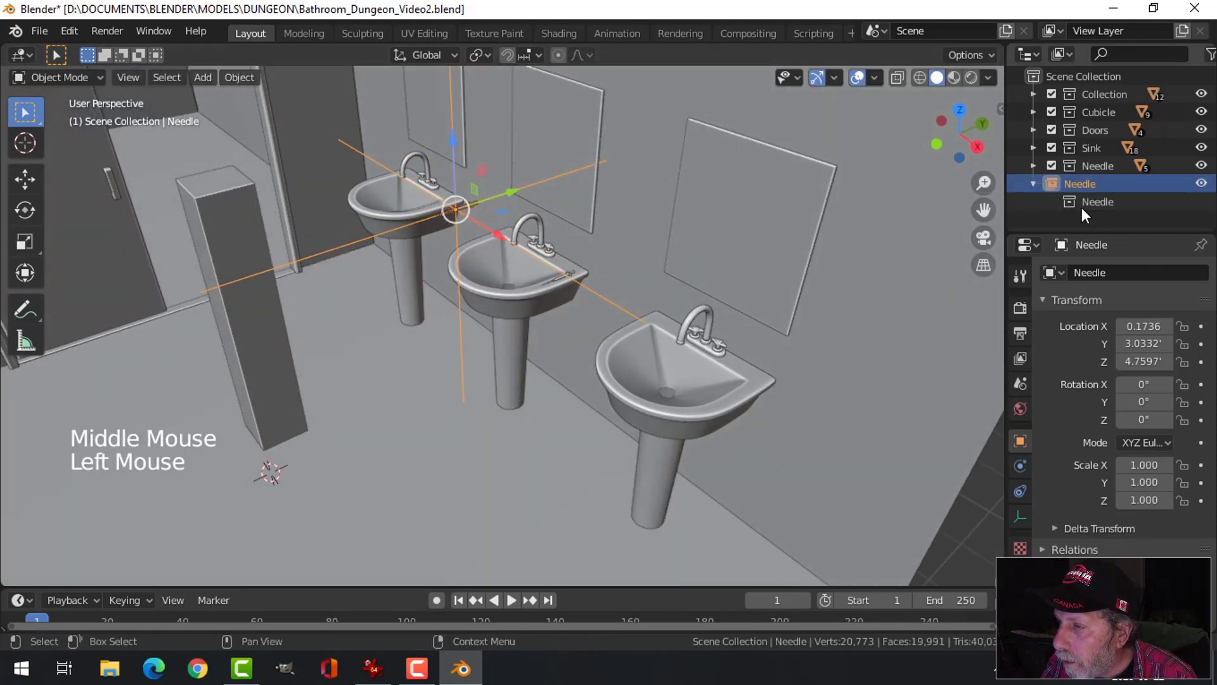
left_click(1036, 162)
left_click(1037, 163)
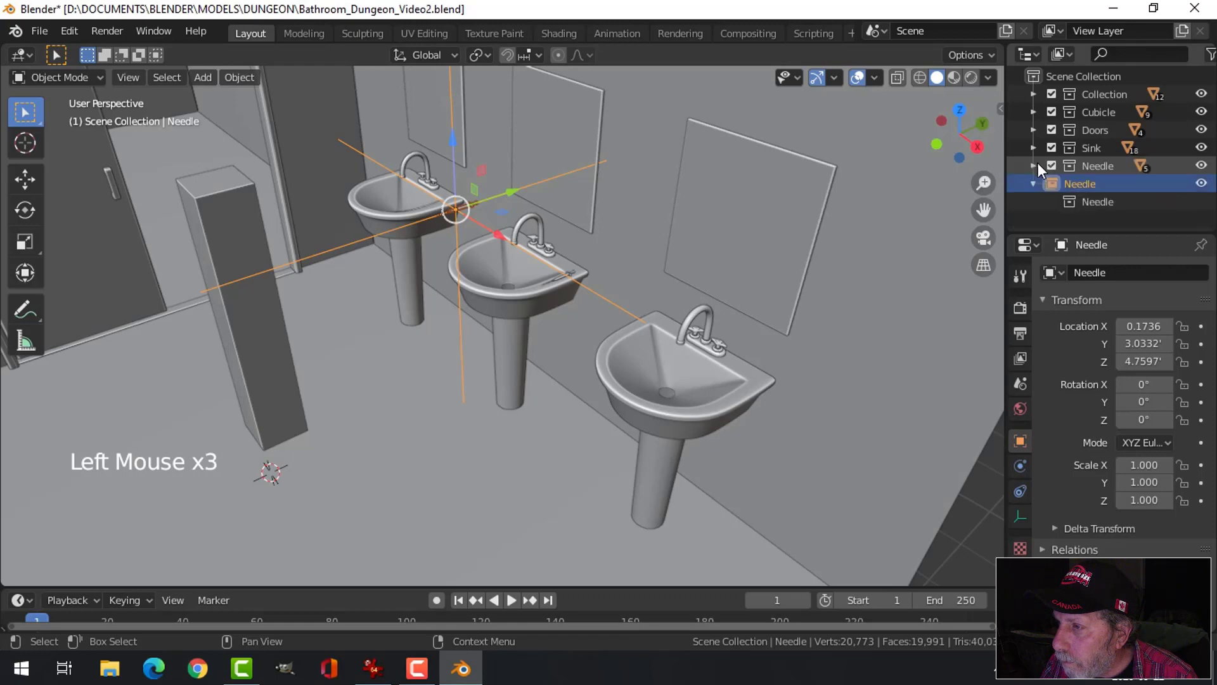
left_click(1098, 203)
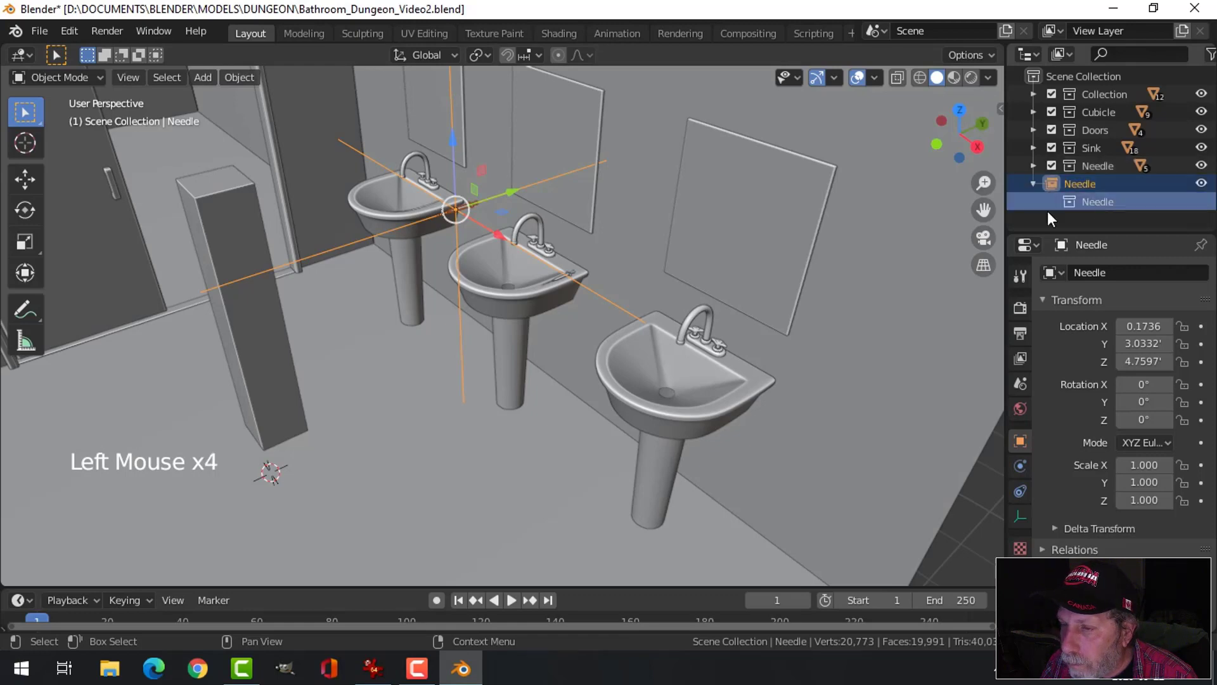
Move the Needle instance to about X -4.3661', Y 2.0787' and lower it about 3.7117' along Z.
left_click_drag(513, 190, 468, 250)
mouse_move(467, 250)
middle_mouse_down()
mouse_move(496, 255)
mouse_move(472, 272)
middle_mouse_up()
left_click_drag(591, 259, 280, 229)
middle_click_drag(279, 229, 339, 186)
scroll(382, 188, "down", 2)
left_click_drag(353, 106, 501, 231)
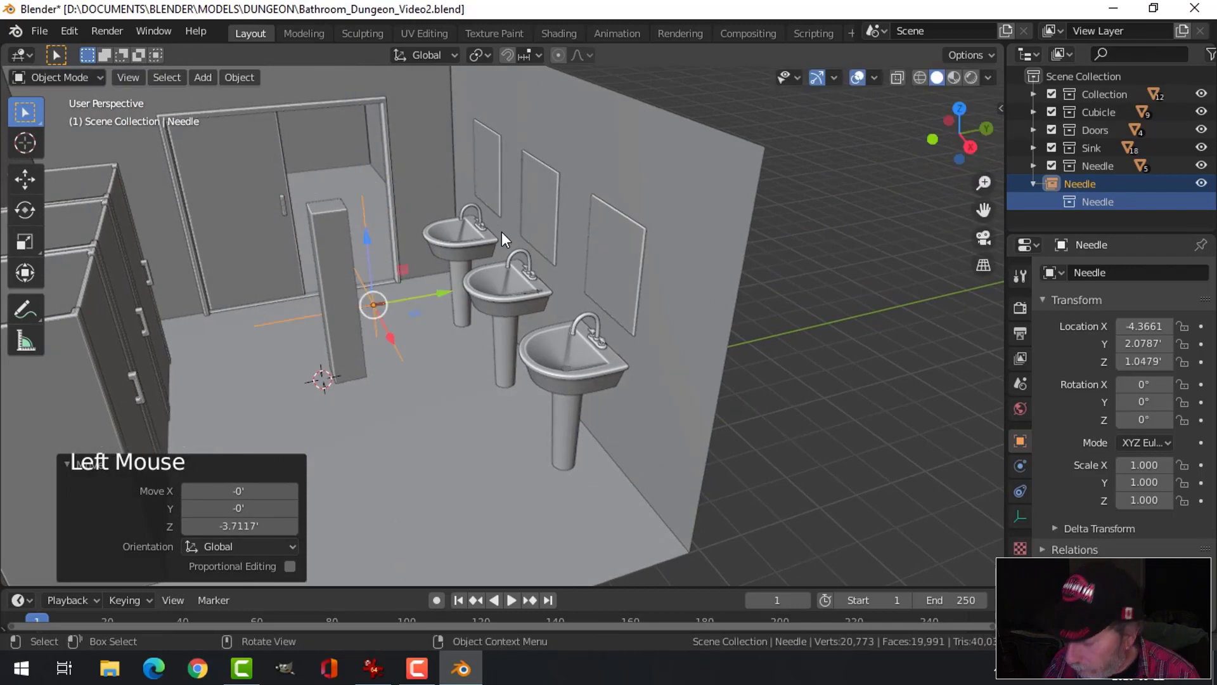
Lower the Needle instance onto the bathroom floor, to about Z 0.0236'.
key("KP_Decimal")
scroll(500, 231, "down", 2)
middle_click_drag(601, 295, 514, 260)
left_click_drag(510, 262, 493, 437)
key("KP_3")
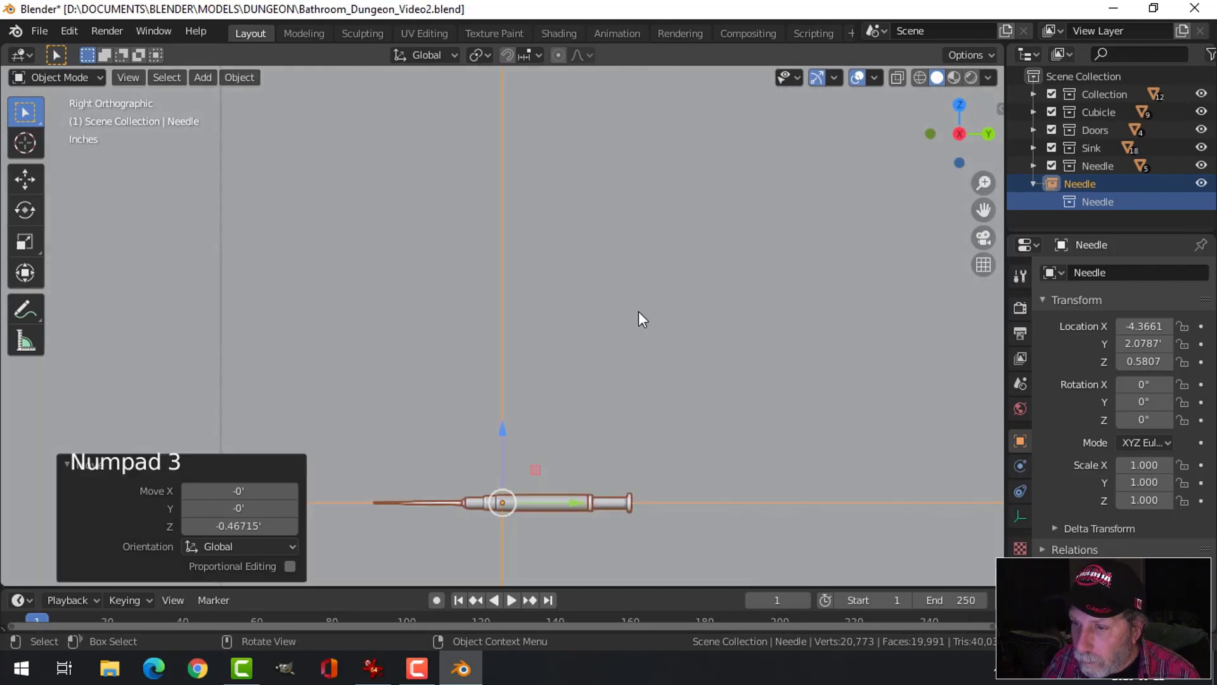
scroll(641, 330, "down", 4)
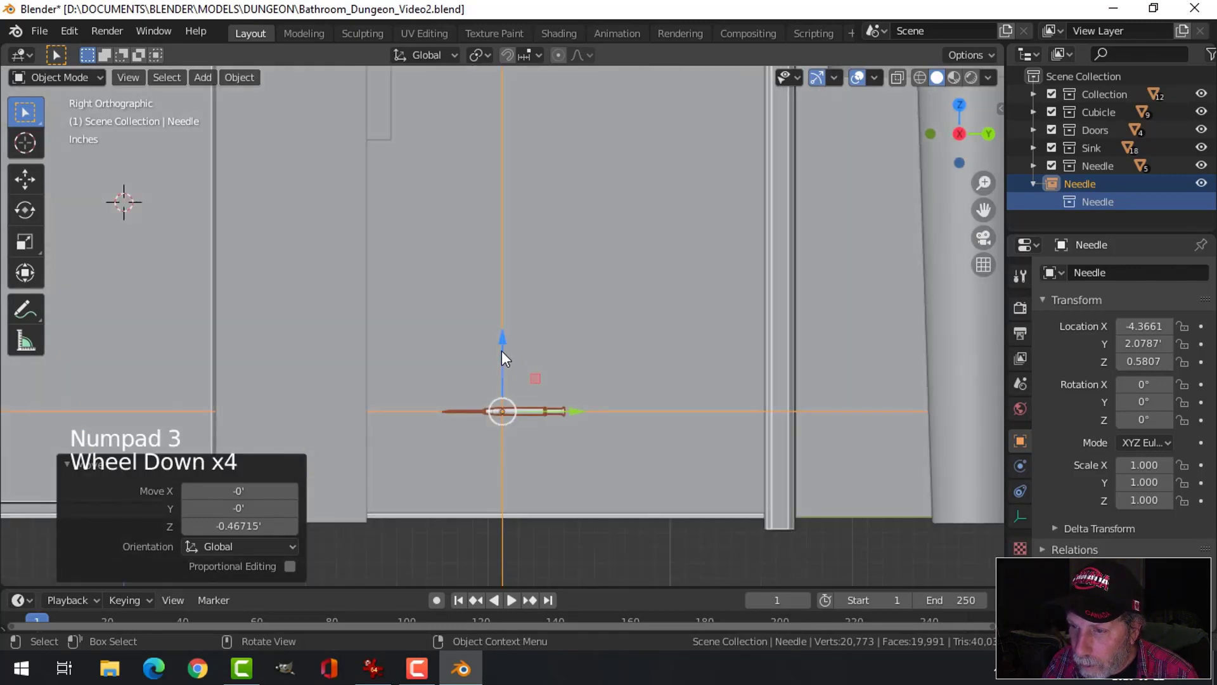
left_click_drag(502, 350, 485, 438)
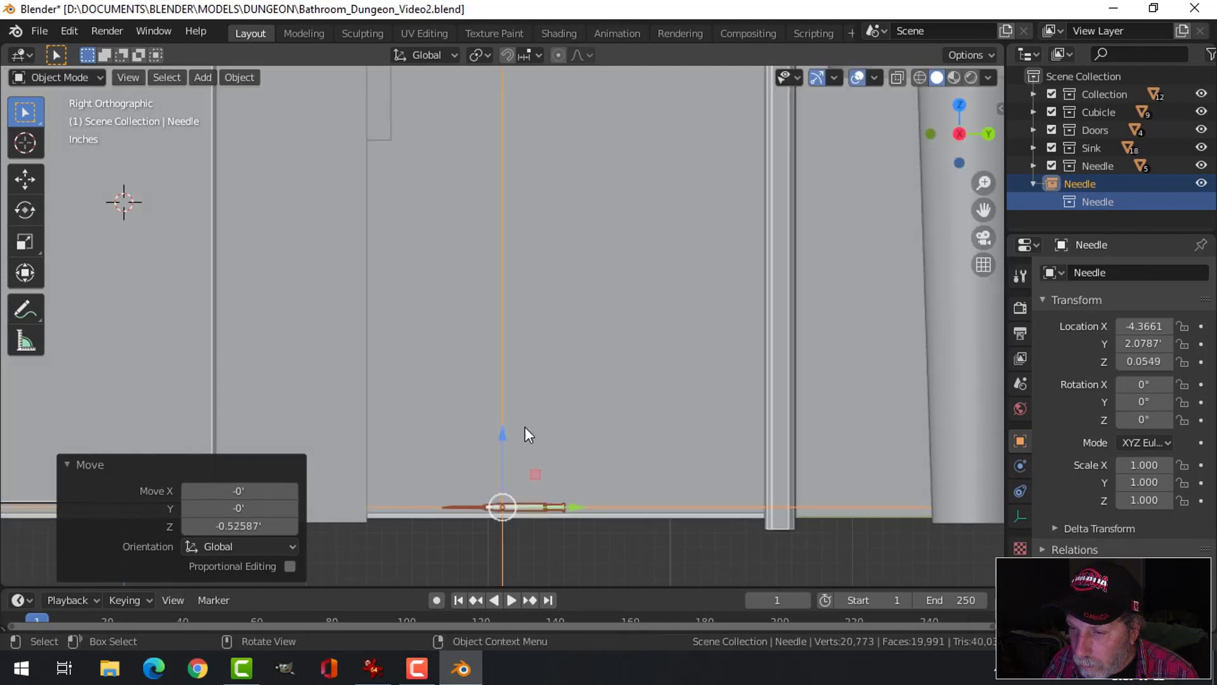
key("KP_Decimal")
middle_click_drag(671, 362, 671, 360)
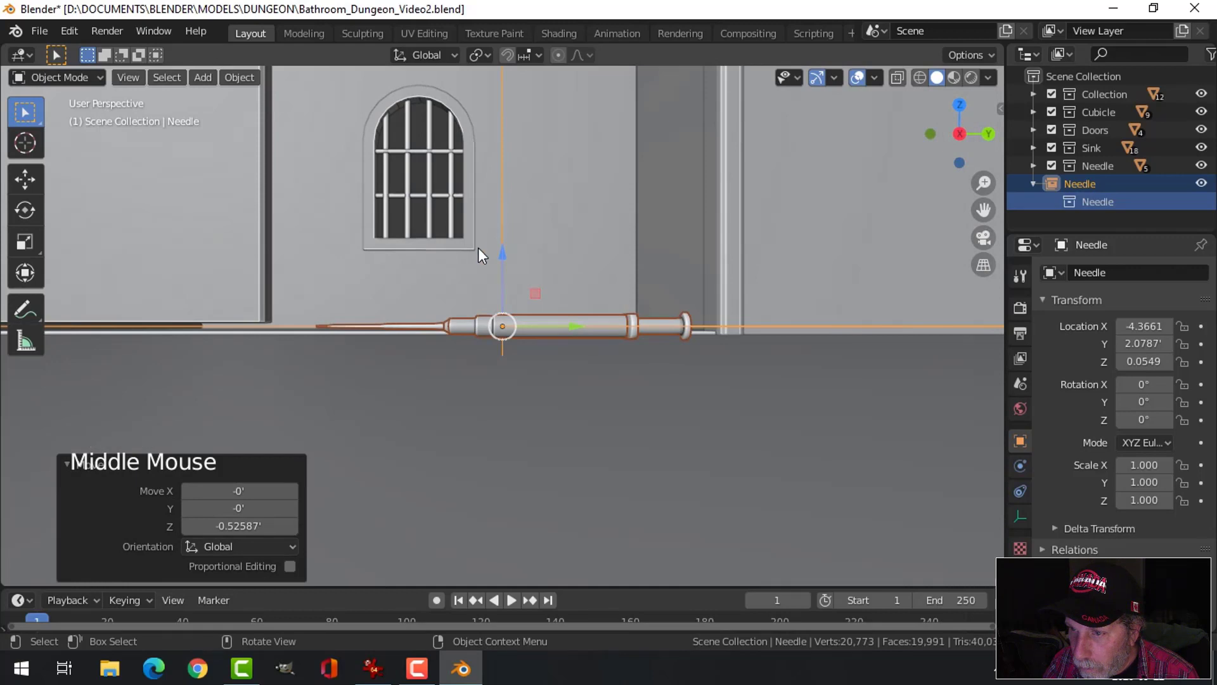
left_click_drag(502, 251, 500, 273)
scroll(627, 305, "down", 9)
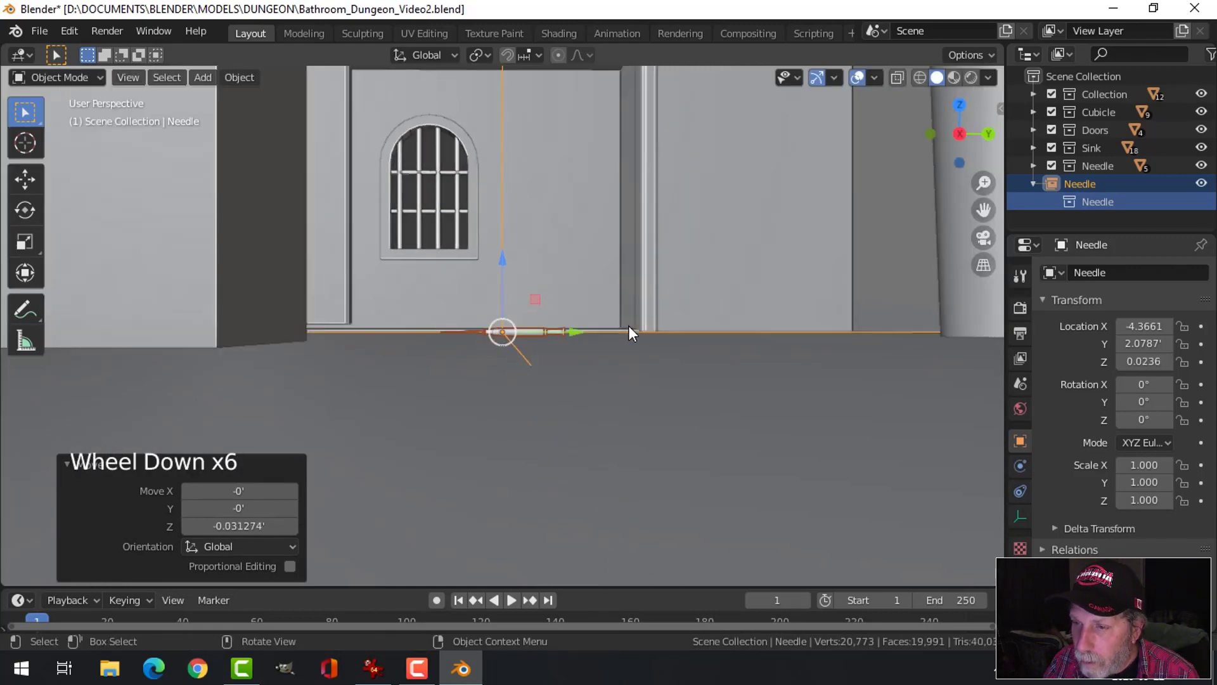
Rotate the Needle instance on the floor about -100° around the Z axis.
middle_click_drag(630, 268, 596, 341)
key("r")
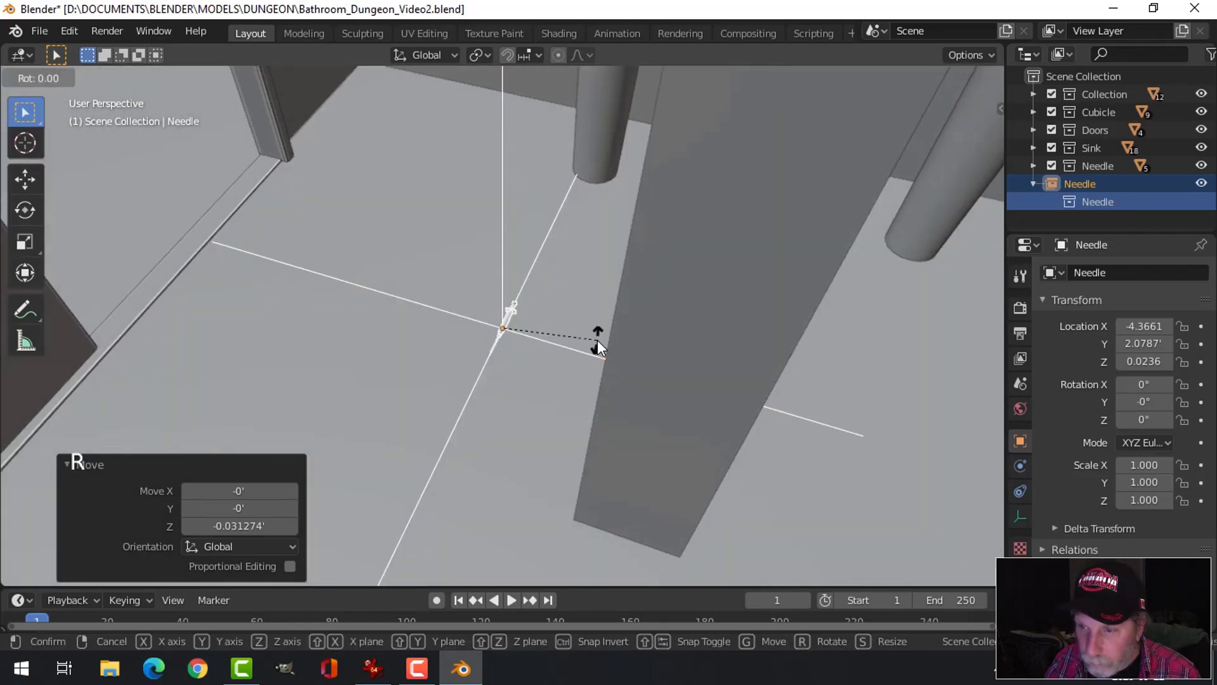
key("z")
left_click(492, 359)
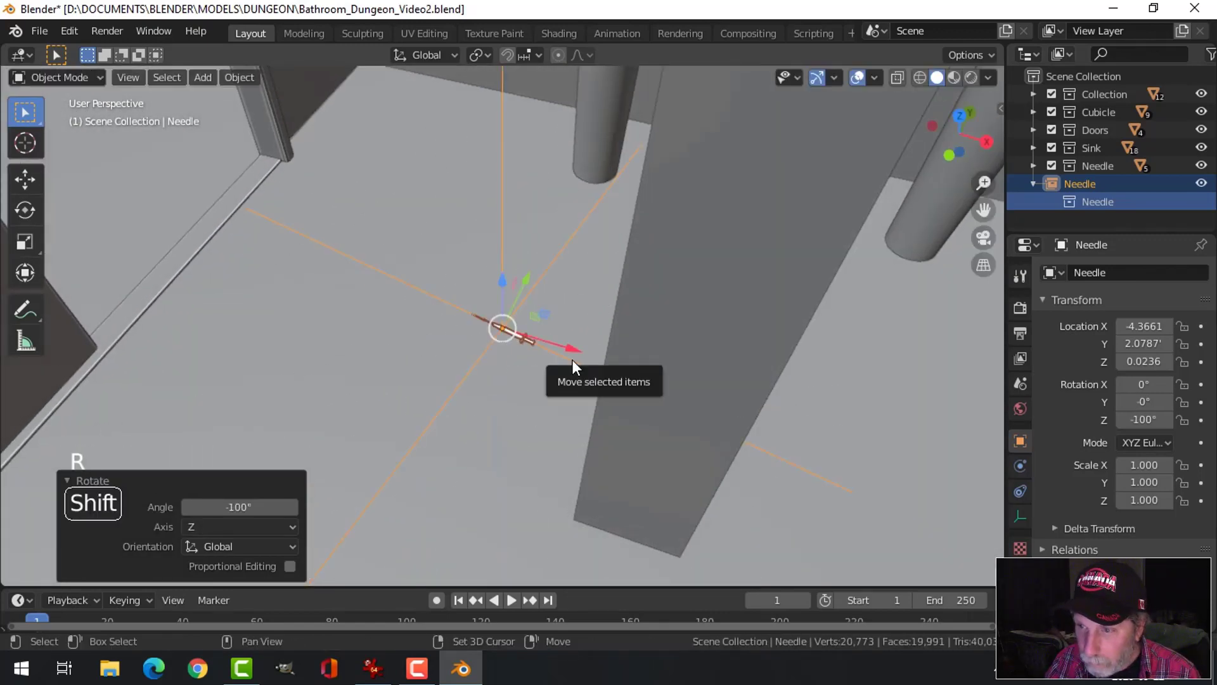
Duplicate the floor syringe, move the copy about -1.0446' in X and 0.90021' in Y, and turn it to about -38.3° around Z.
key("shift+d")
right_click(571, 359)
key("KP_7")
key("g")
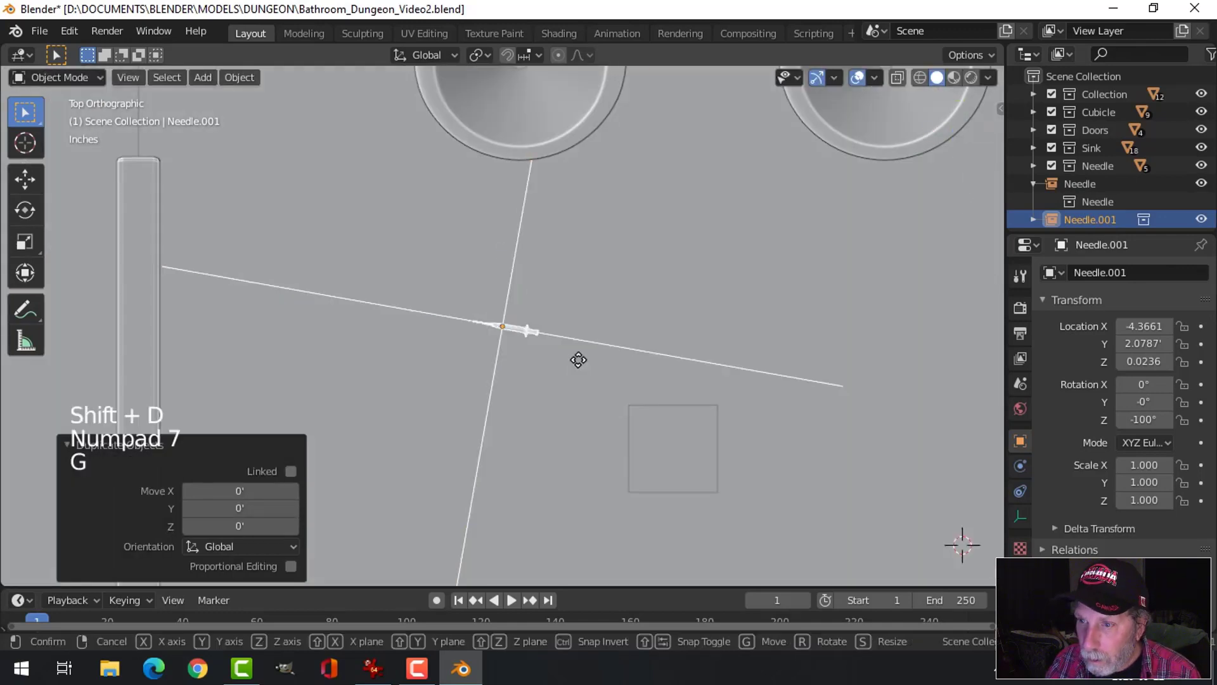
left_click(471, 265)
key("r")
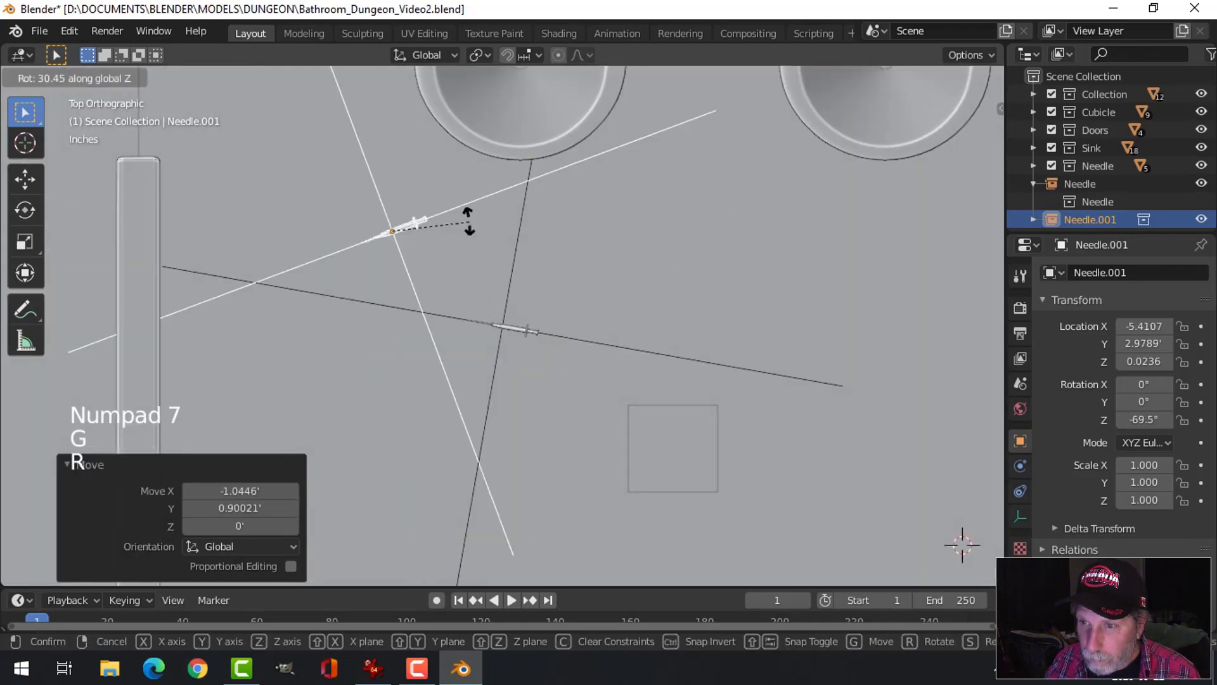
left_click(466, 237)
Duplicate the rotated syringe, move the copy about -0.076433' in X and -2.0382' in Y, and rotate it about -120° around Z.
right_click(467, 237)
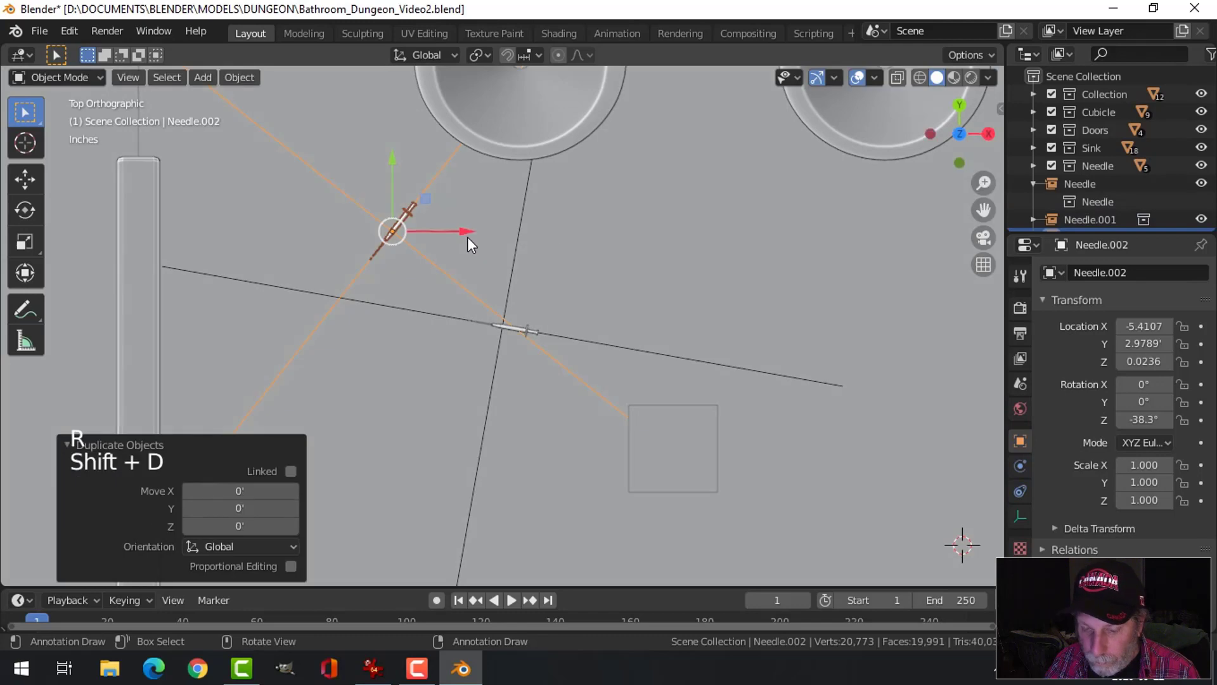
key("g")
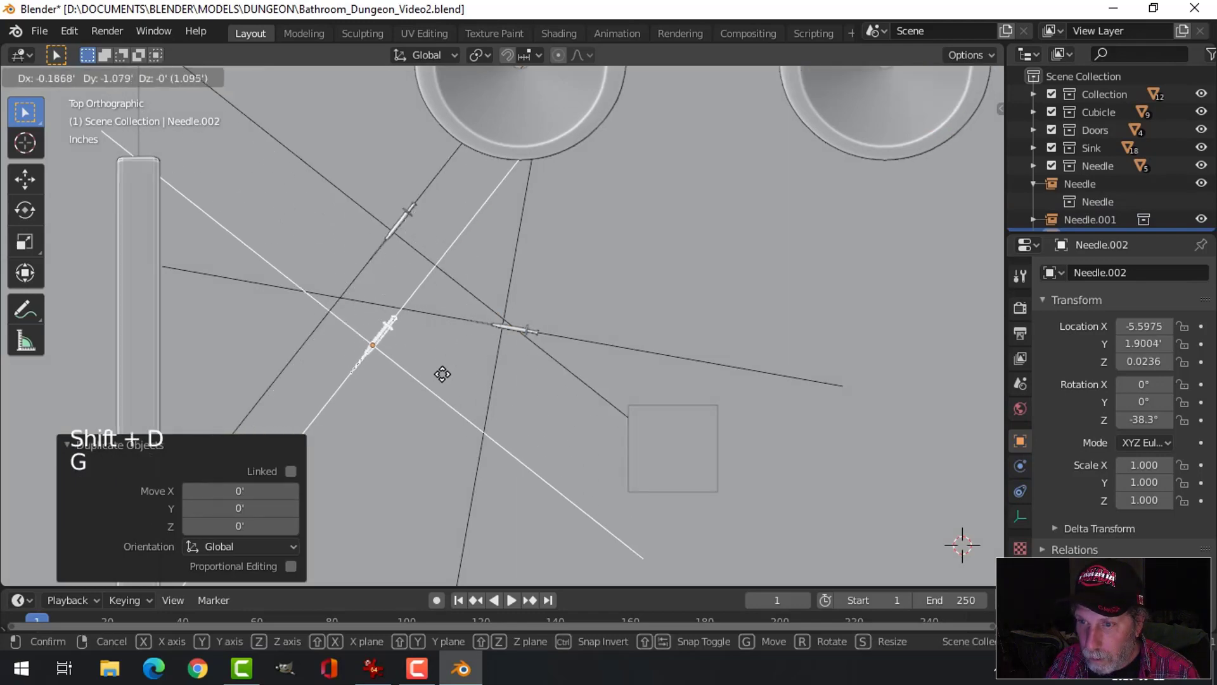
left_click(458, 452)
key("r")
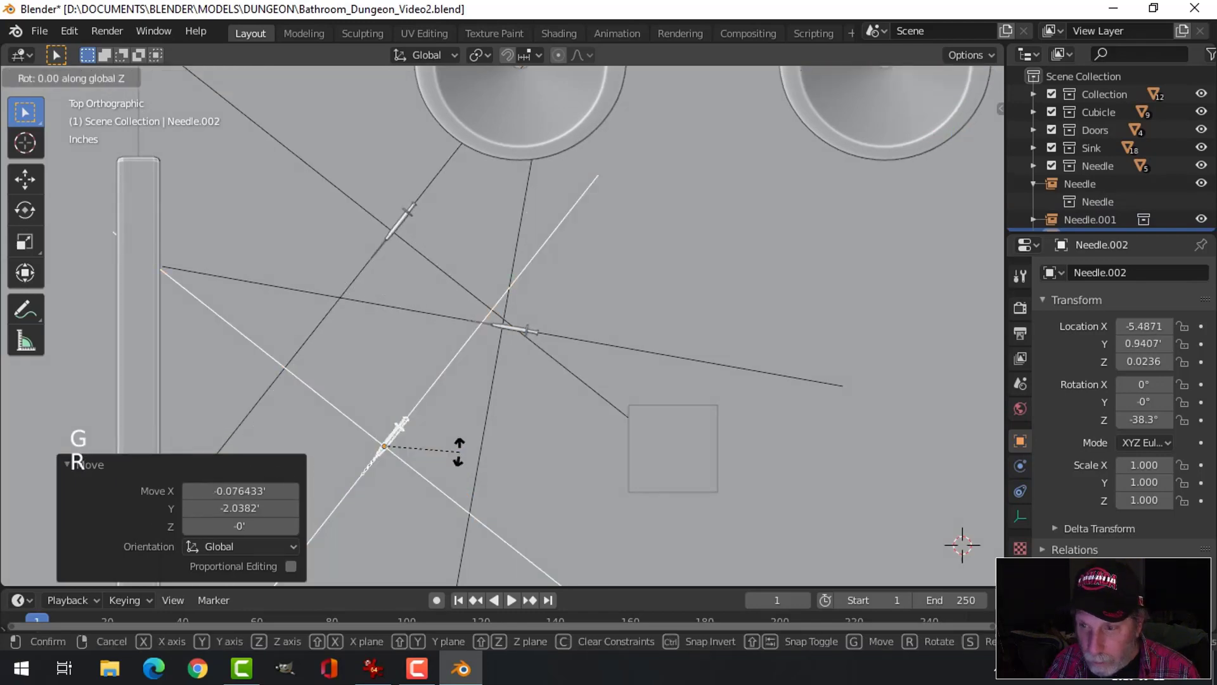
left_click(368, 468)
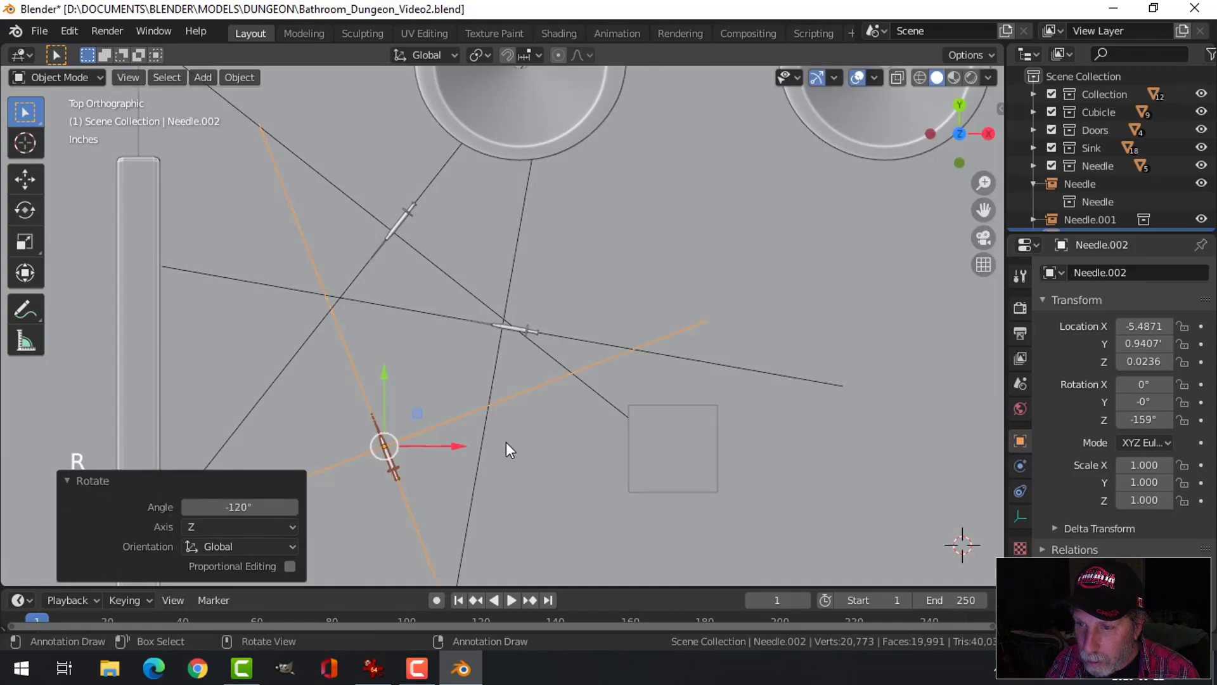
Deselect everything, hide the viewport overlays, and compare the syringes on the floor with the one on the sink rim.
key("alt+a")
scroll(640, 426, "down", 3)
middle_click_drag(640, 426, 493, 192)
scroll(473, 310, "down", 3)
middle_click_drag(482, 389, 584, 352)
scroll(578, 351, "up", 2)
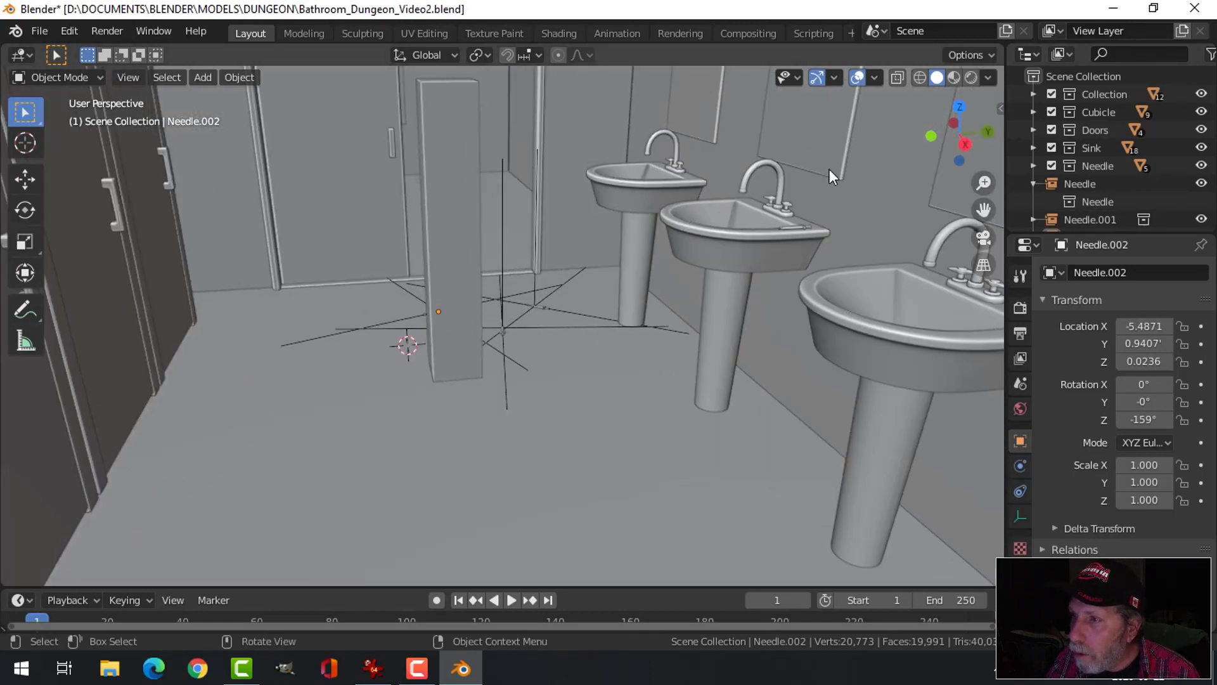
left_click(854, 73)
middle_click_drag(644, 286, 632, 306)
scroll(577, 318, "up", 3)
scroll(576, 318, "down", 4)
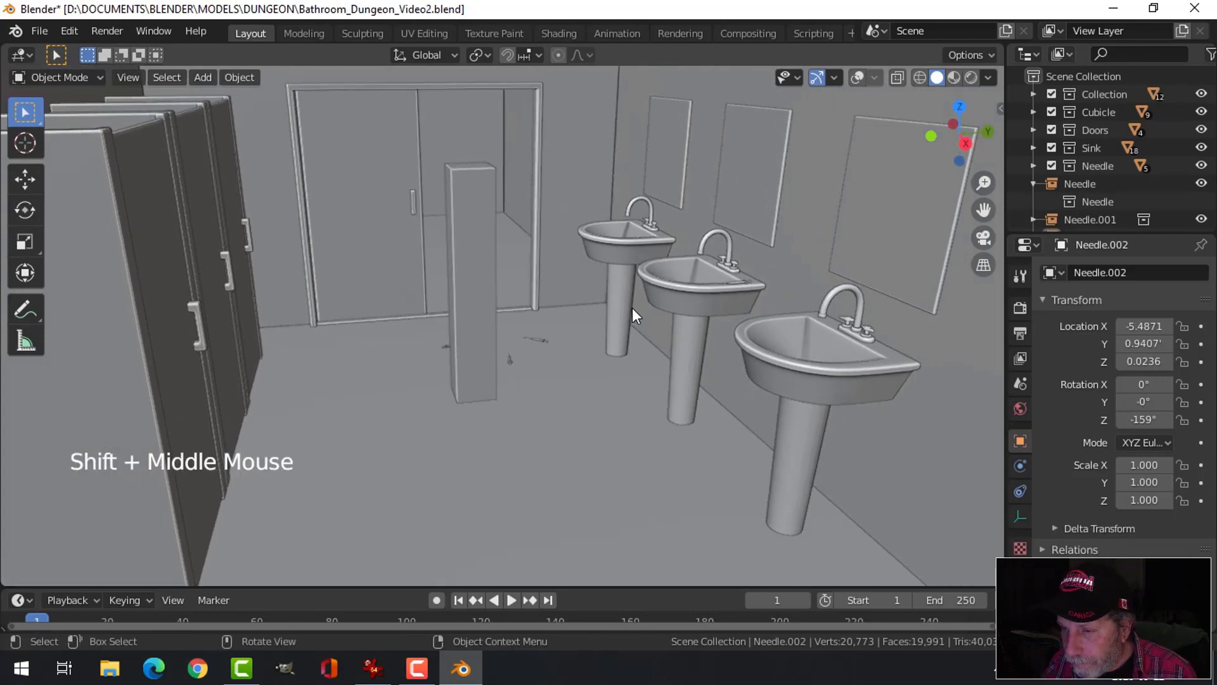
scroll(716, 292, "up", 2)
middle_click_drag(701, 302, 595, 357, "shift")
scroll(731, 361, "up", 3)
middle_click_drag(732, 362, 712, 302, "shift")
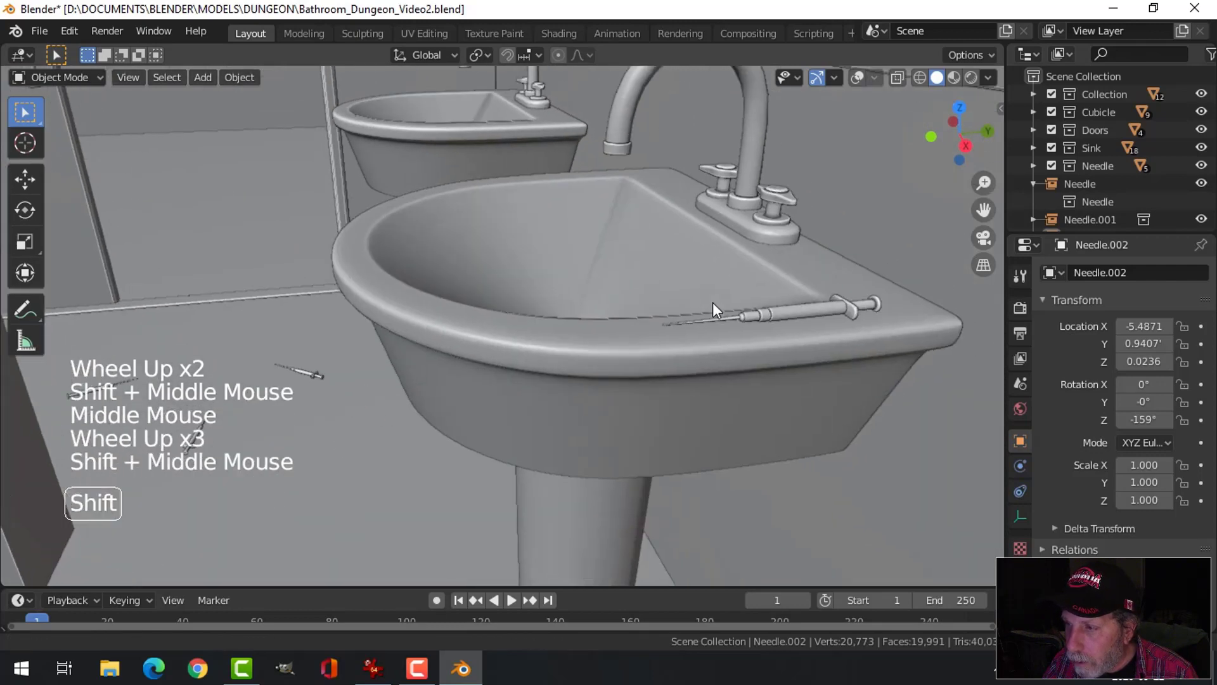
left_click(1078, 185)
right_click(1077, 185)
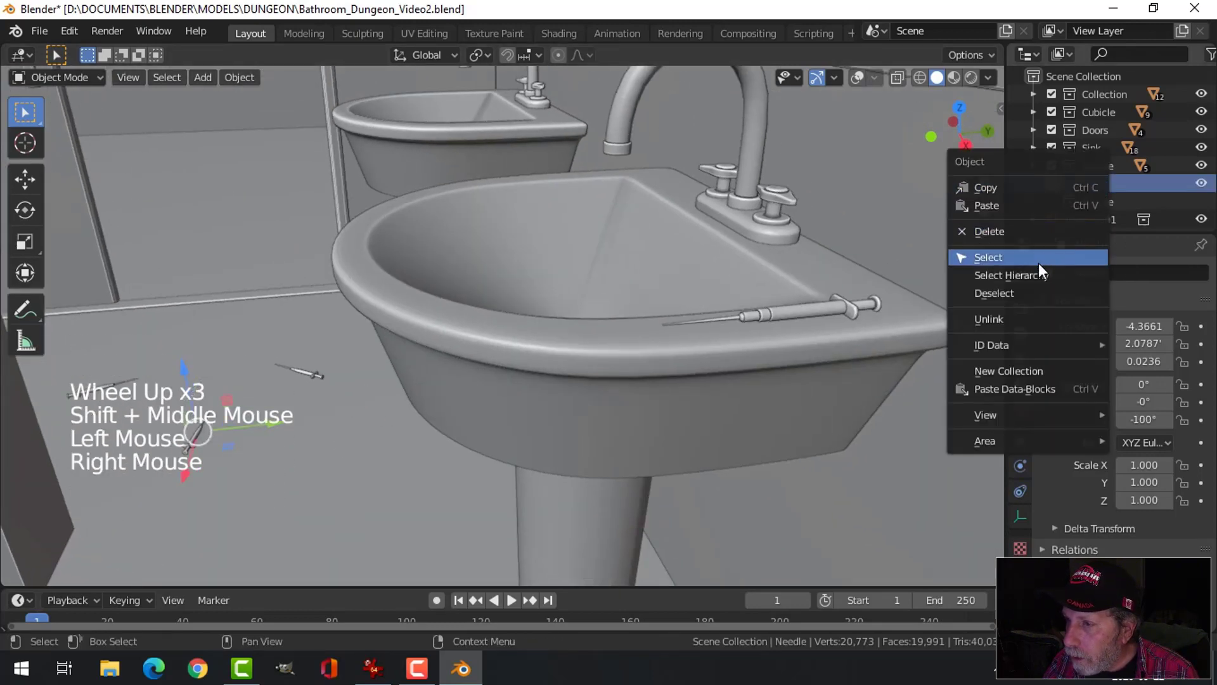
scroll(751, 330, "down", 2)
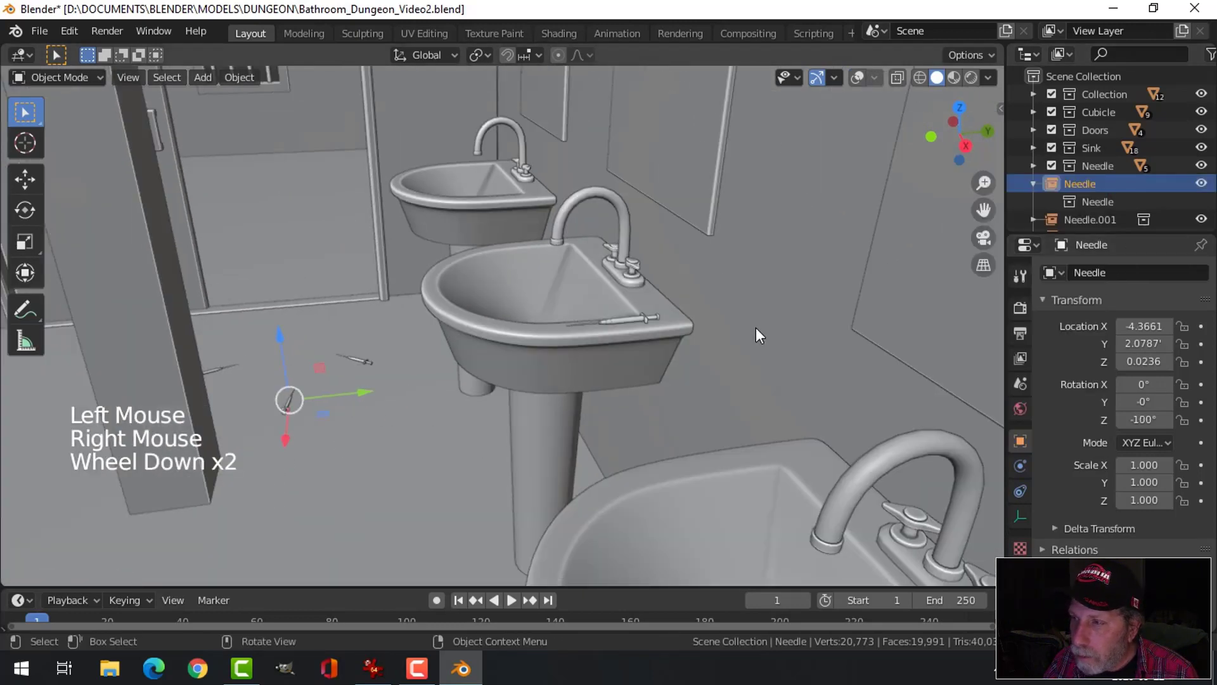
Show the overlays again, select all objects in the original Needle collection, and scale them up slightly together.
left_click(857, 78)
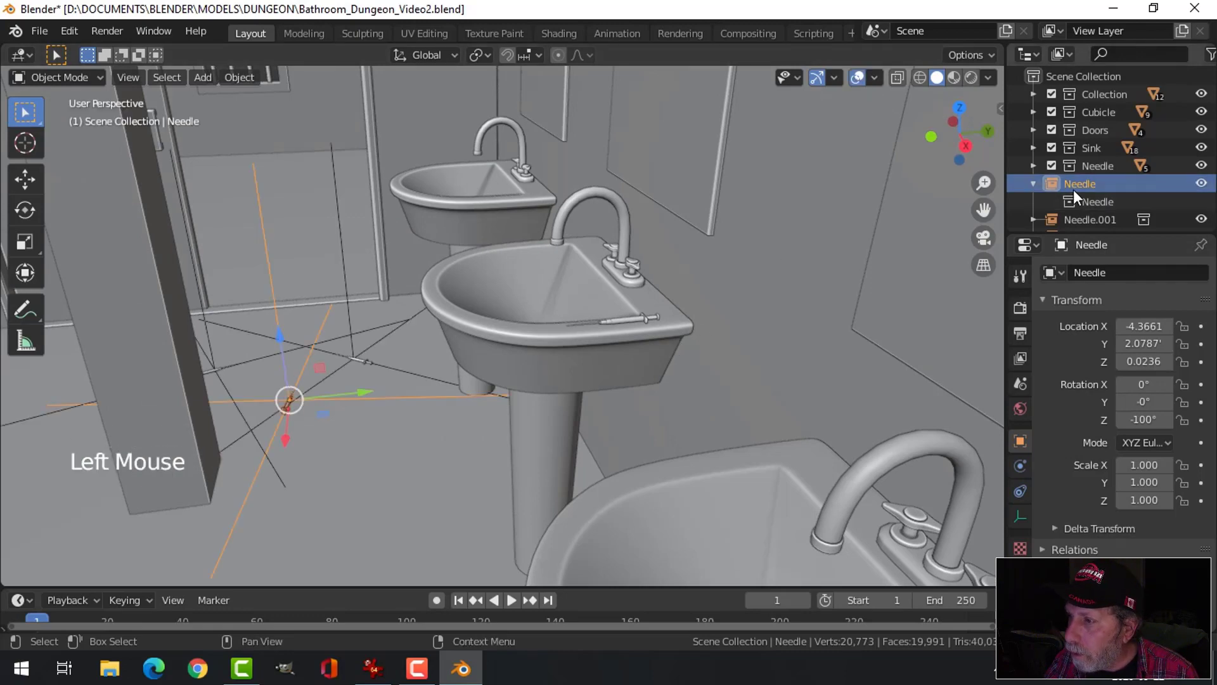
left_click(634, 321)
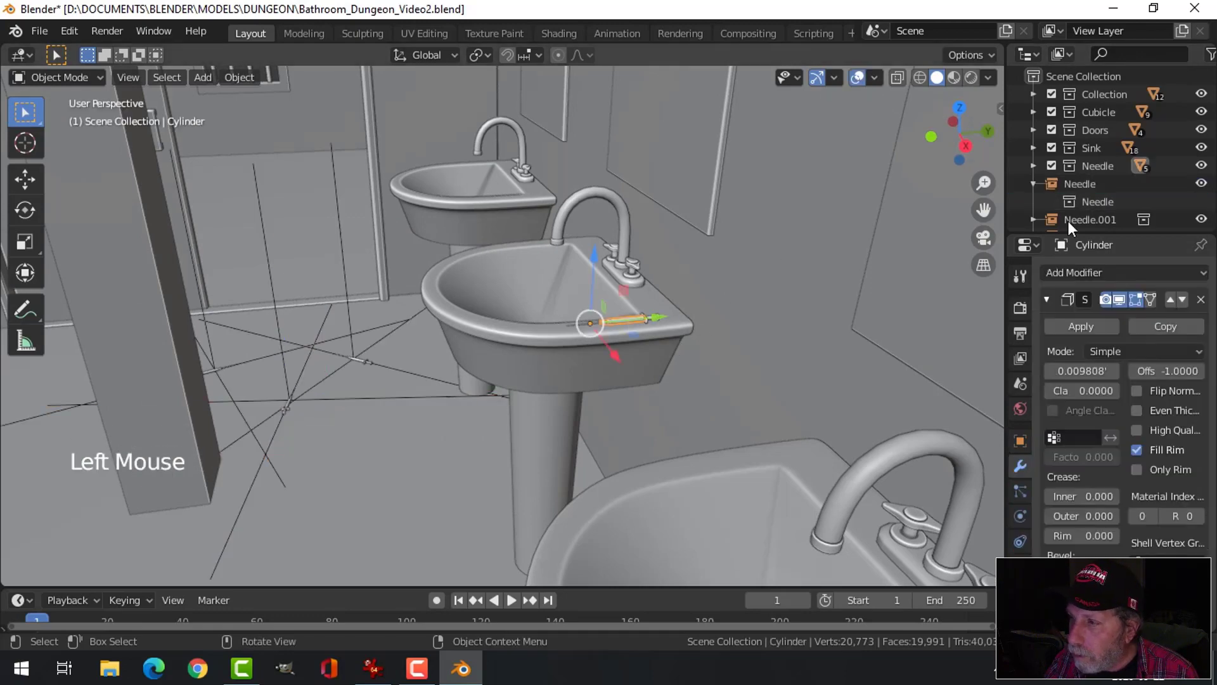
left_click(1093, 166)
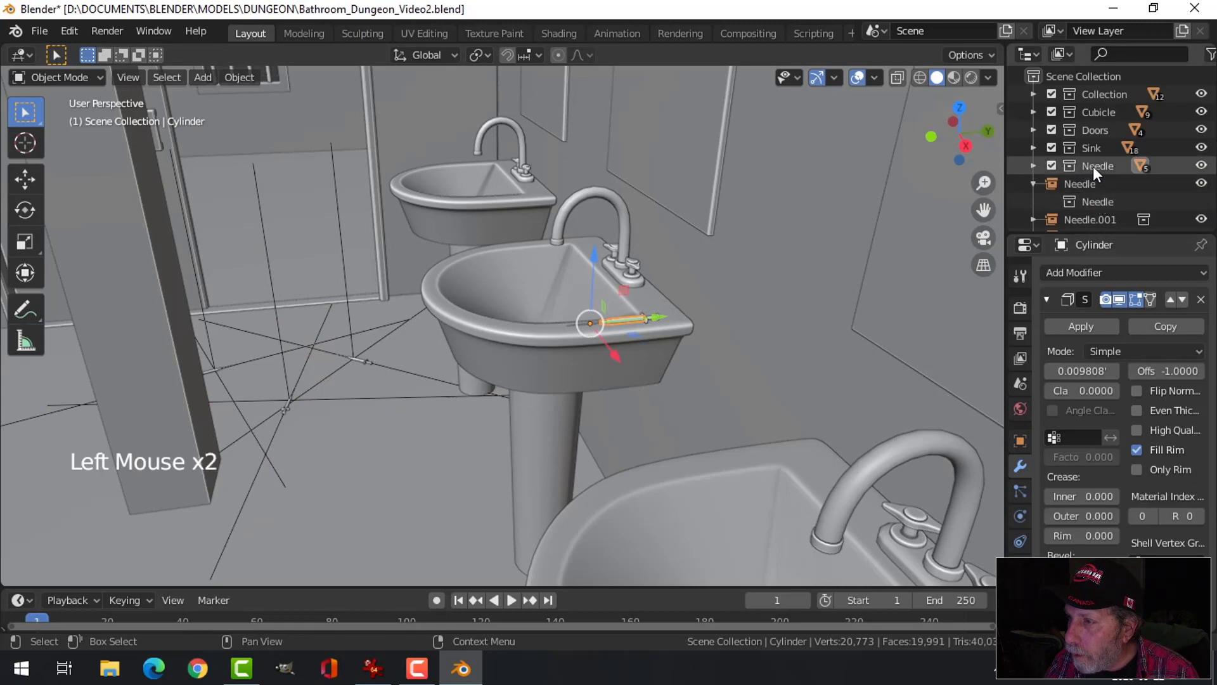
right_click(1092, 166)
left_click(1052, 208)
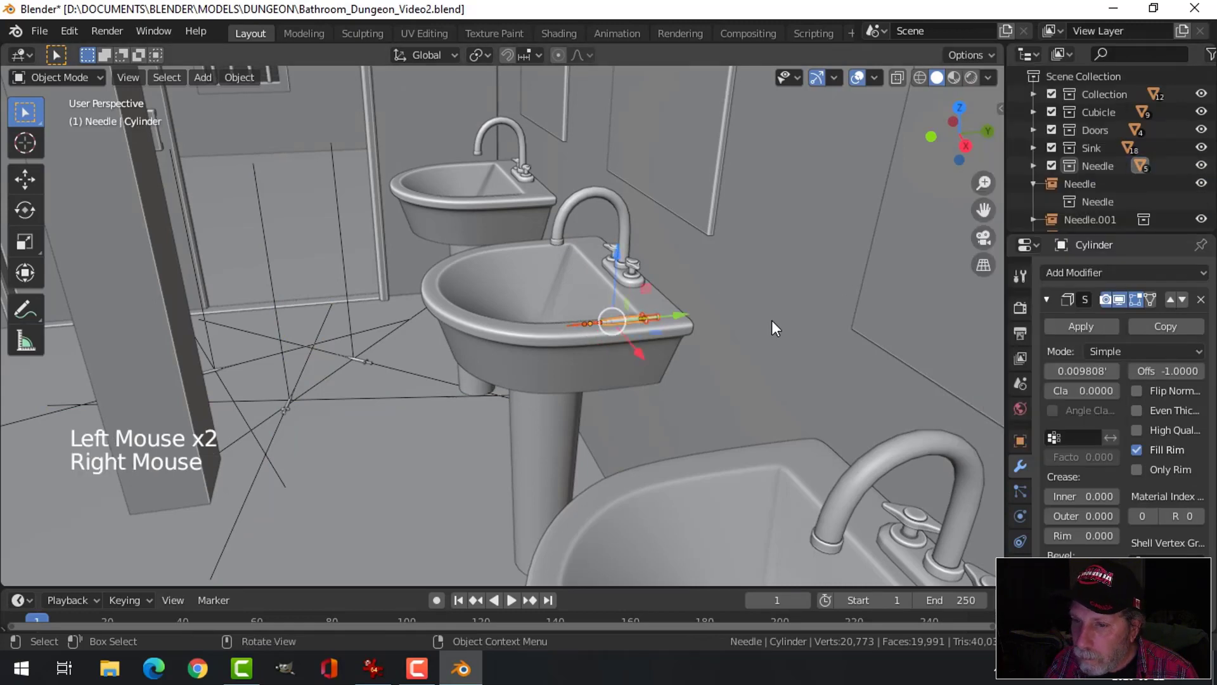
key("s")
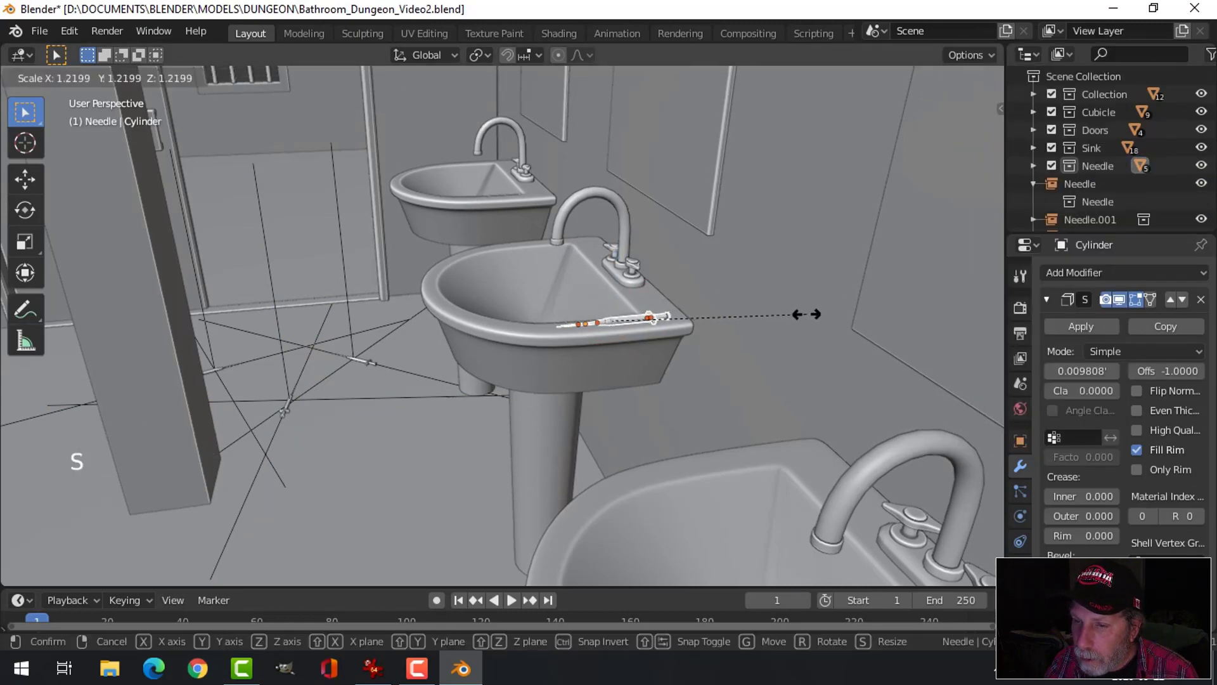
left_click(795, 315)
key("alt+a")
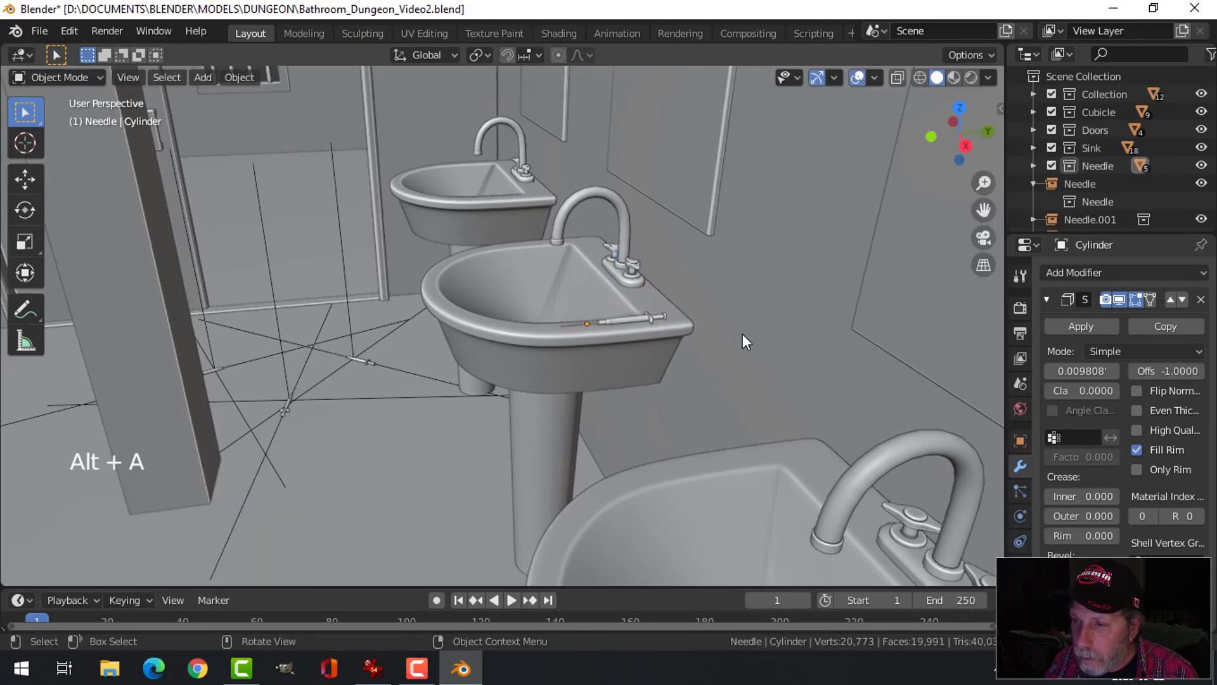
scroll(743, 333, "down", 3)
scroll(645, 336, "up", 4)
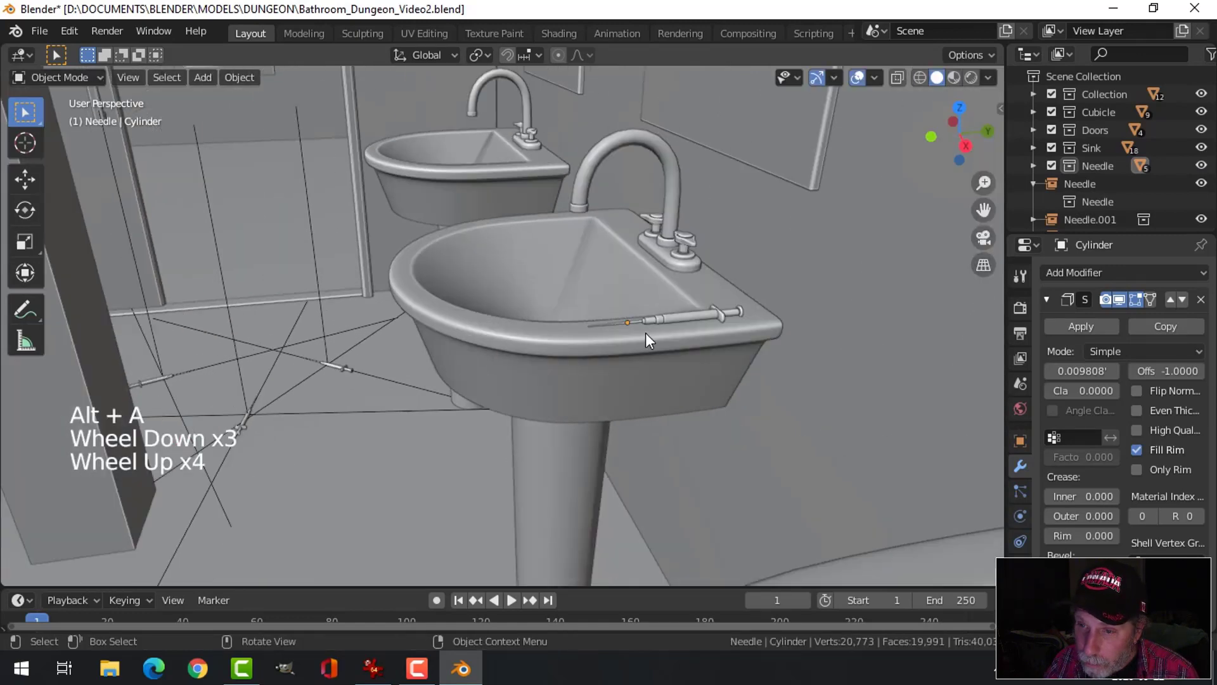
scroll(645, 332, "down", 4)
middle_click_drag(536, 346, 512, 344)
key("Tab")
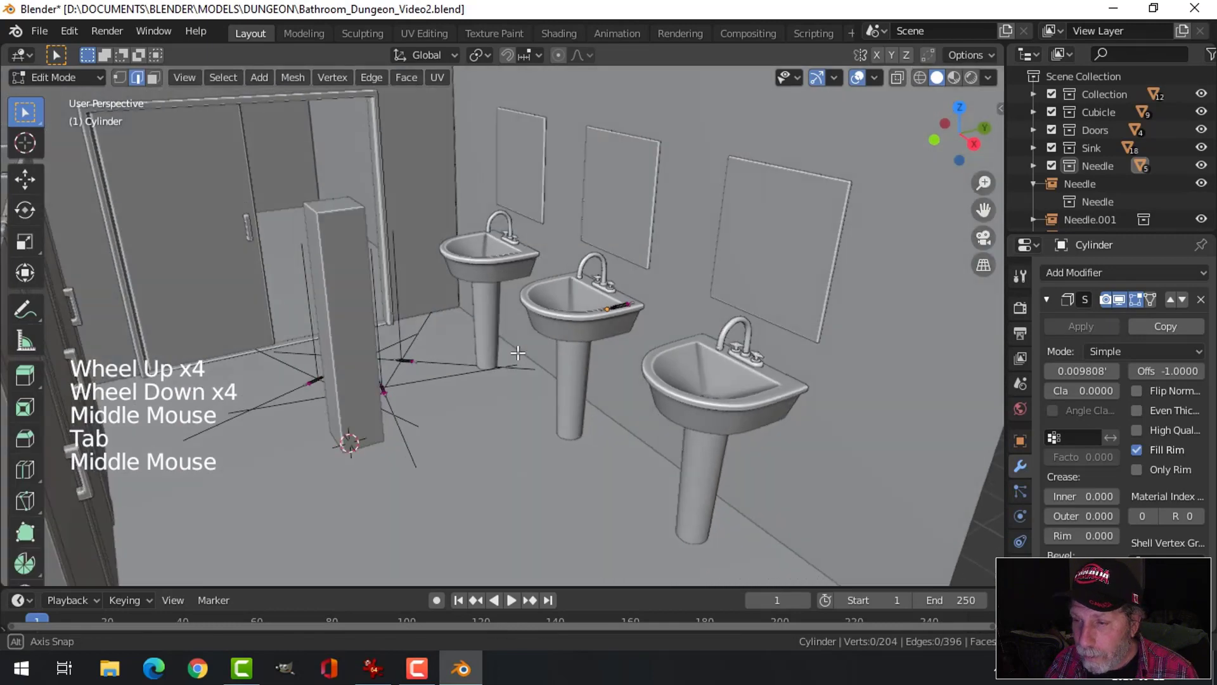
key("Tab")
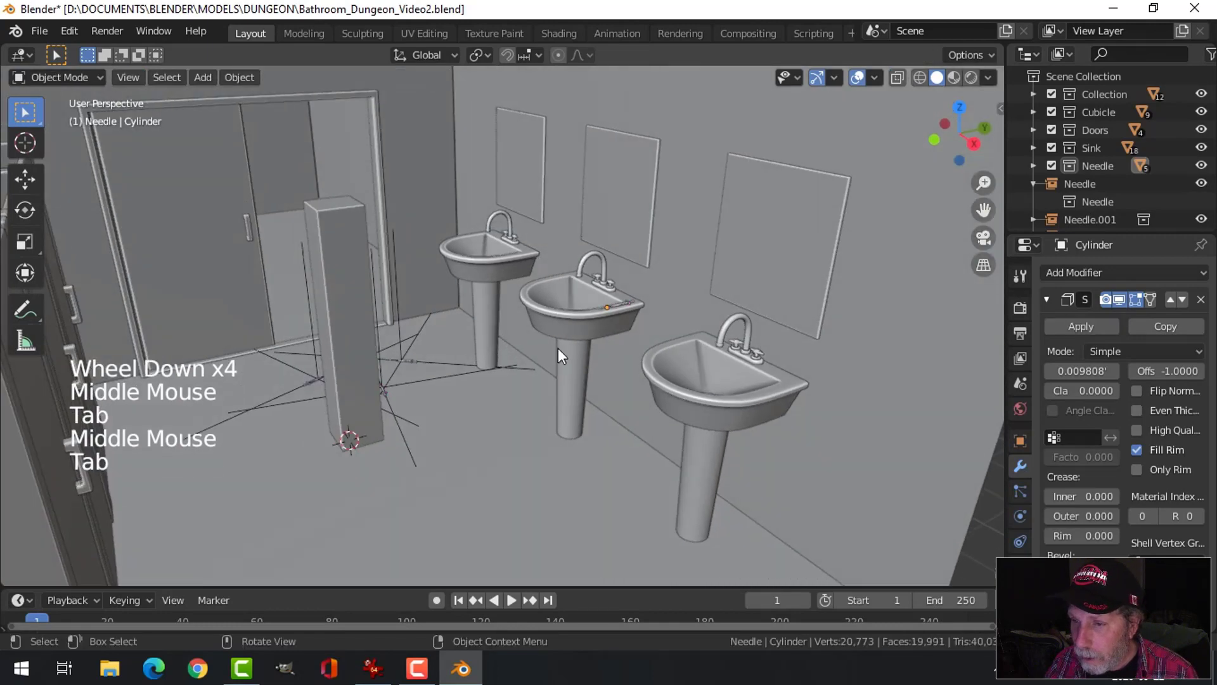
Hide the viewport overlays and move the tall pillar about -1.8642' along Y, away from the floor syringes.
left_click(857, 77)
middle_click_drag(729, 209, 470, 311)
left_click(358, 286)
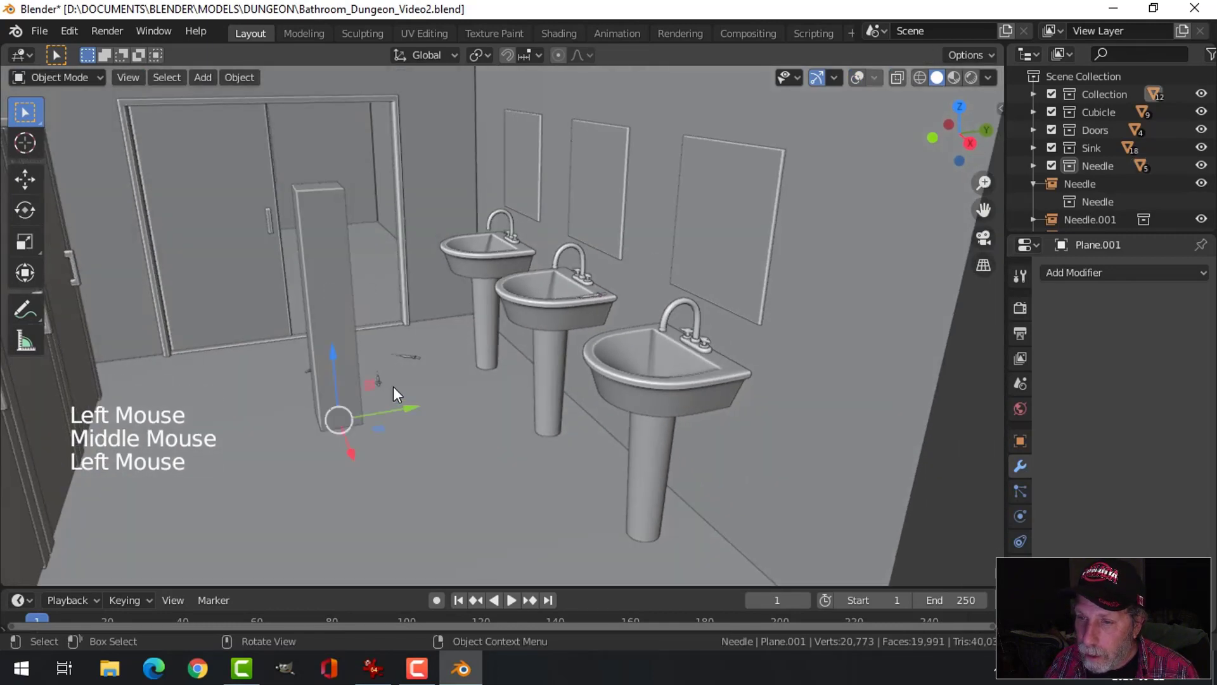
left_click_drag(381, 406, 307, 412)
Show the overlays, duplicate the first Needle instance on the floor, and raise the copy about 1.4443' along Z.
middle_click_drag(307, 412, 492, 353)
scroll(420, 362, "up", 3)
scroll(420, 363, "down", 2)
scroll(526, 338, "up", 2)
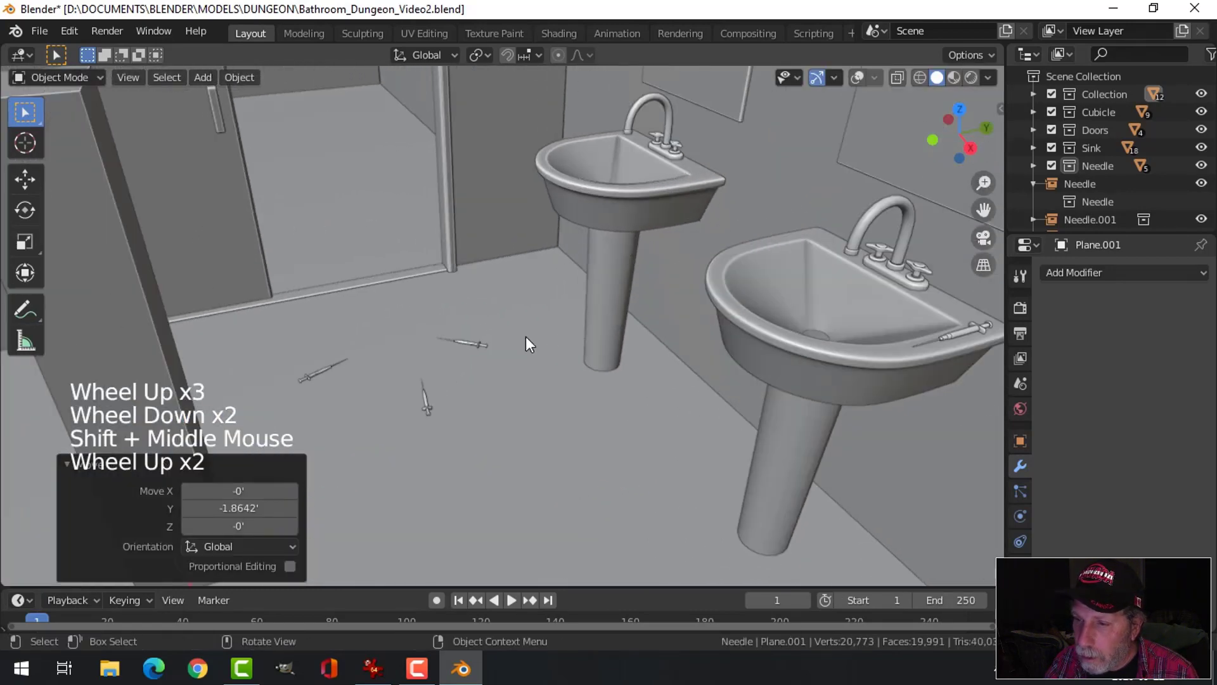
left_click(477, 344)
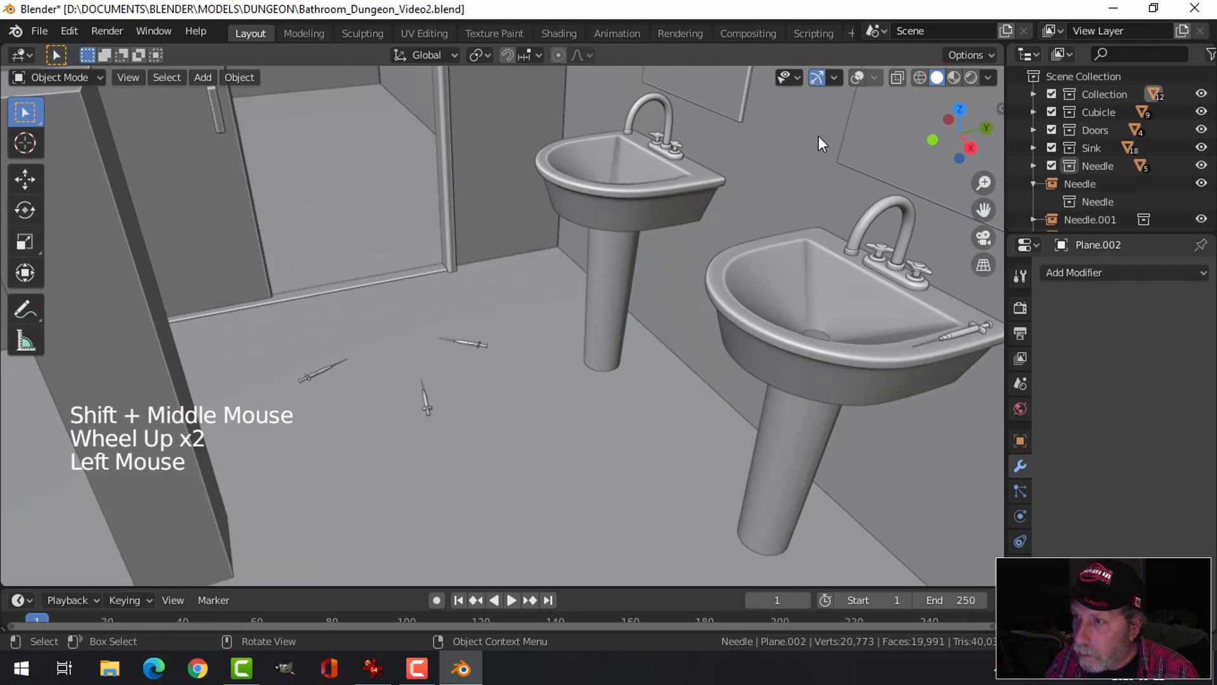
left_click(858, 76)
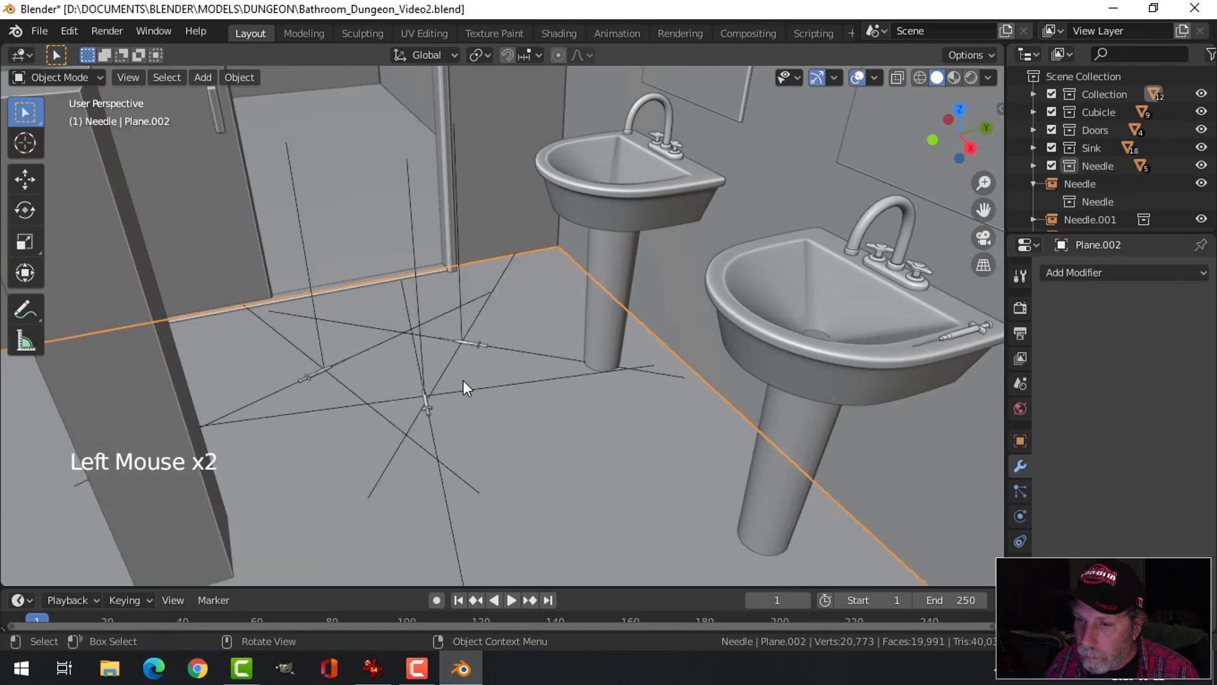
left_click(422, 339)
middle_click_drag(474, 363, 523, 355)
key("shift+d")
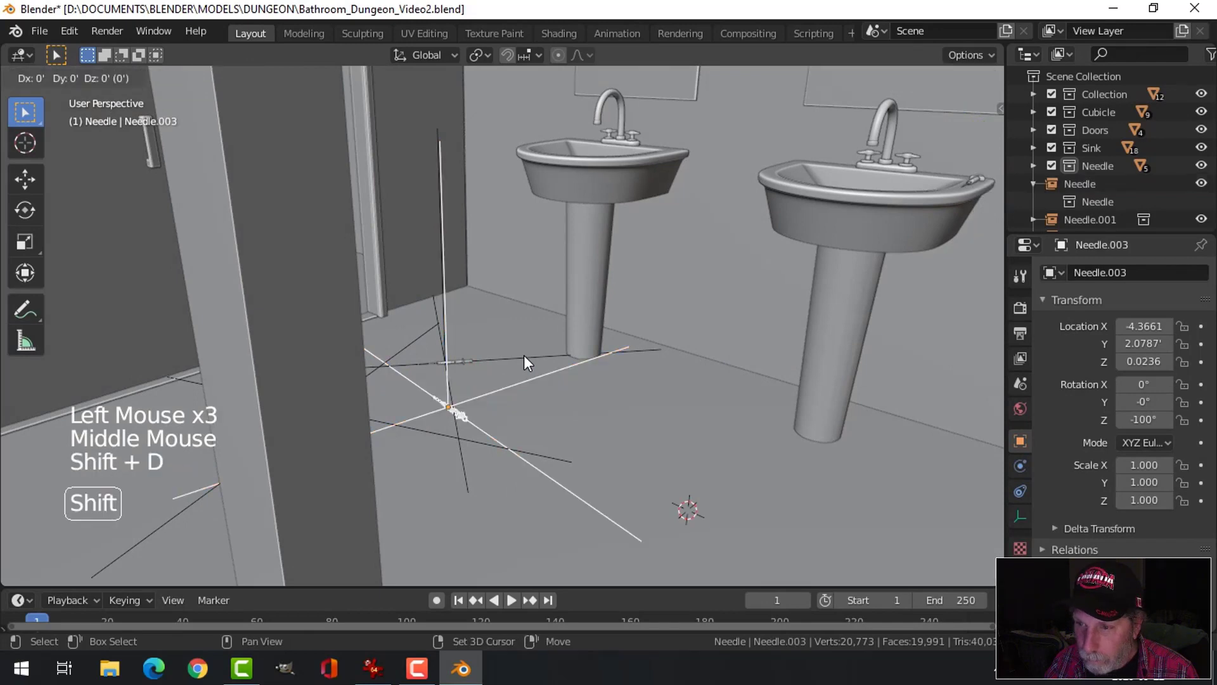
left_click(523, 355)
left_click_drag(445, 337, 458, 223)
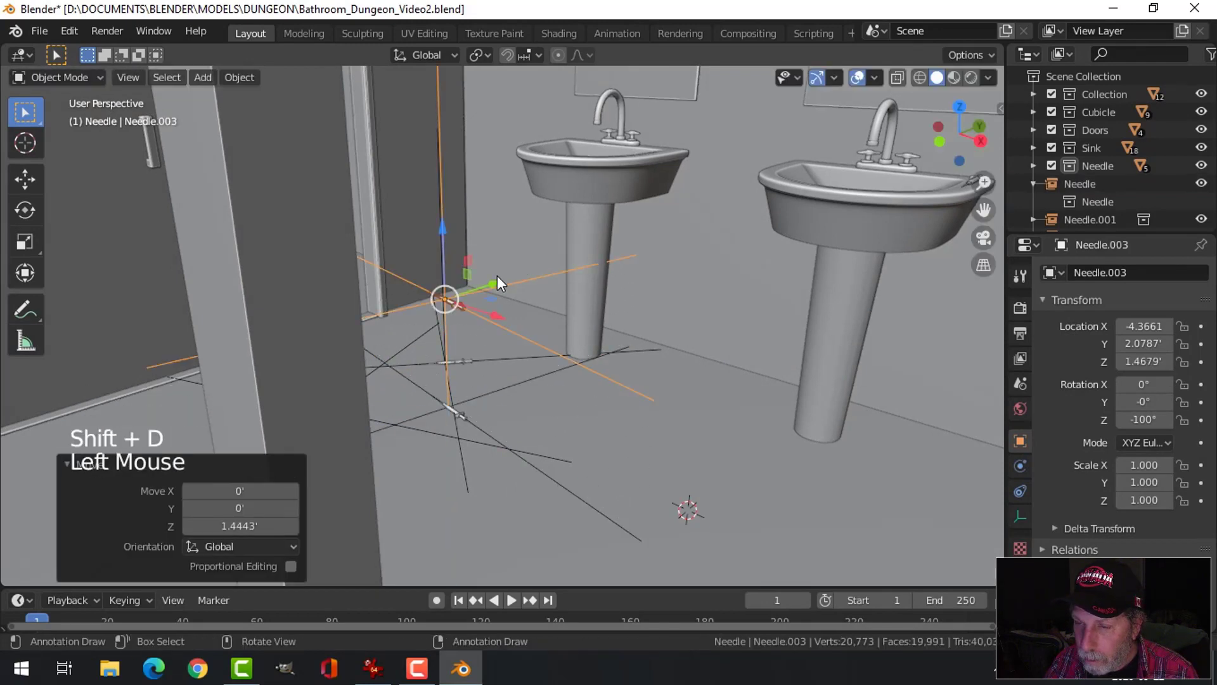
Move the raised syringe copy to about X -7.4344', Y 4.5291', near the room corner beside the doors.
middle_click_drag(497, 276, 439, 344)
left_click_drag(477, 299, 542, 311)
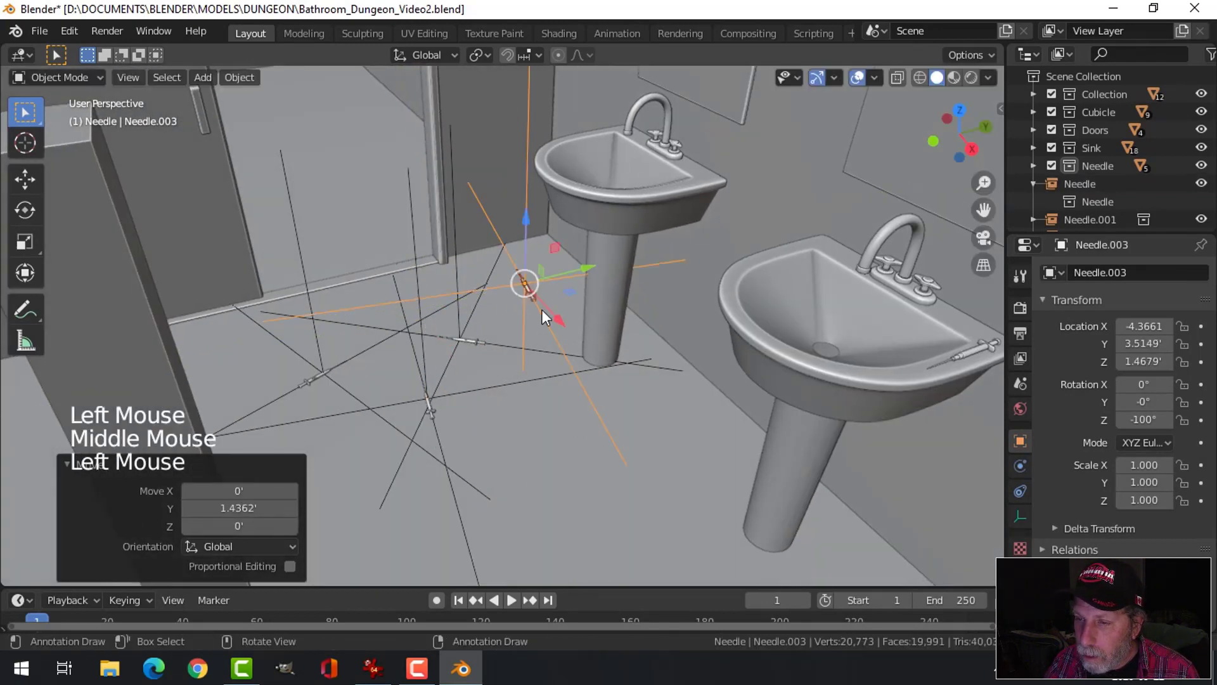
middle_click_drag(542, 310, 579, 318)
left_click_drag(578, 318, 472, 133)
middle_click_drag(472, 133, 556, 310)
scroll(551, 291, "up", 3)
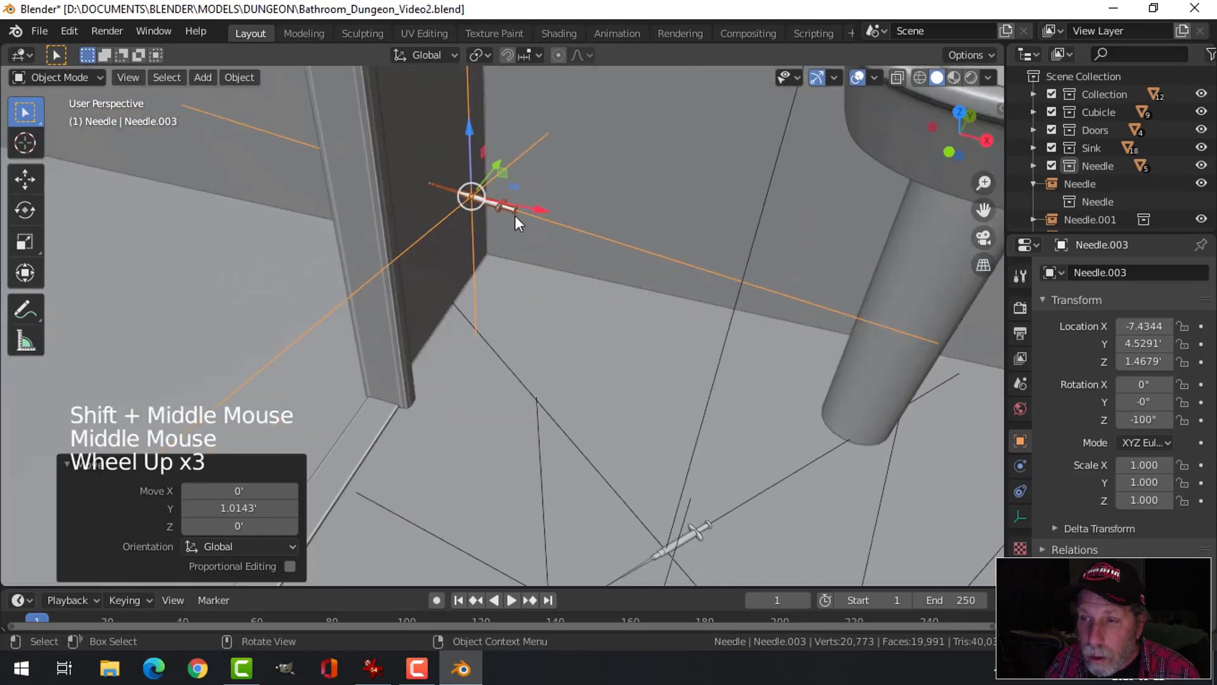
Shift the raised syringe copy about -0.3457' along X, and reposition it in top view at about X -7.554', Y 4.4652'.
middle_click_drag(517, 208, 534, 287)
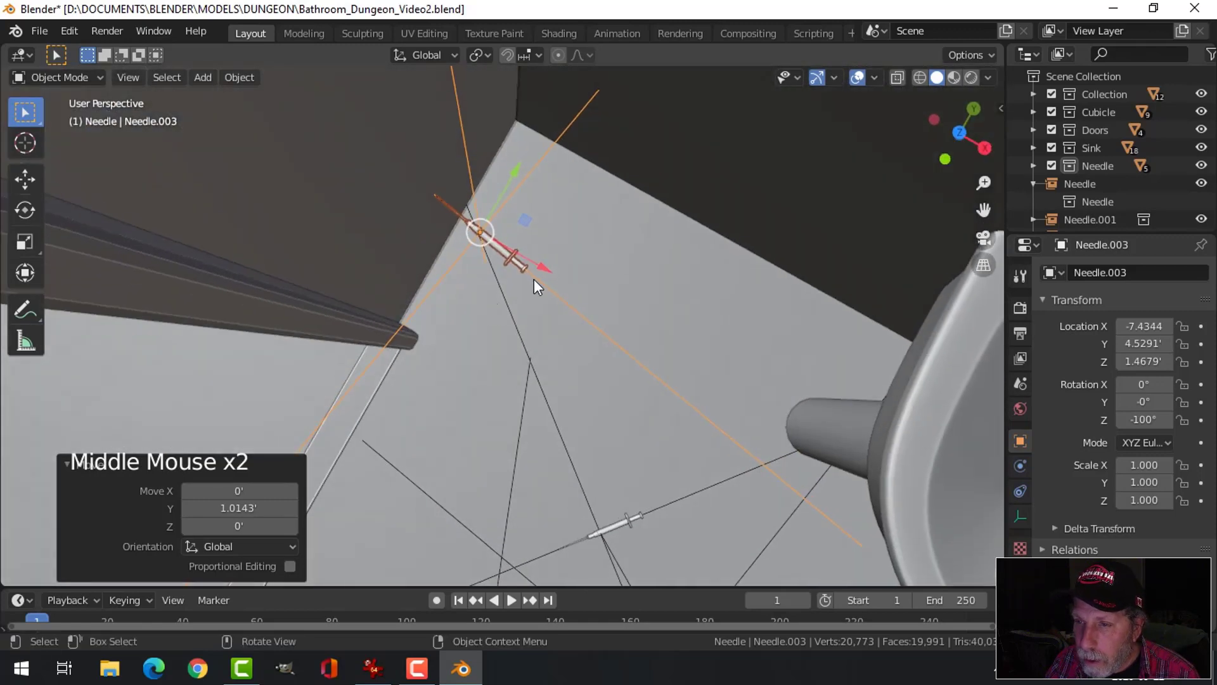
left_click_drag(540, 265, 526, 208)
middle_click_drag(526, 208, 542, 203)
key("KP_7")
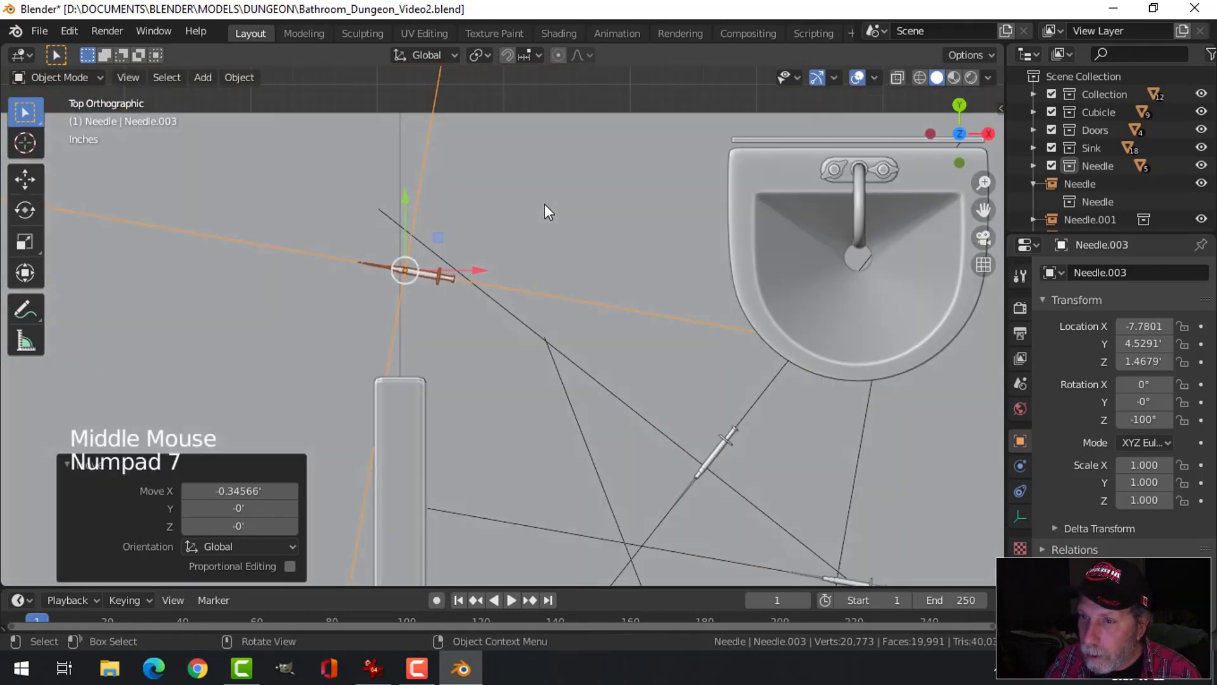
scroll(472, 279, "up", 2)
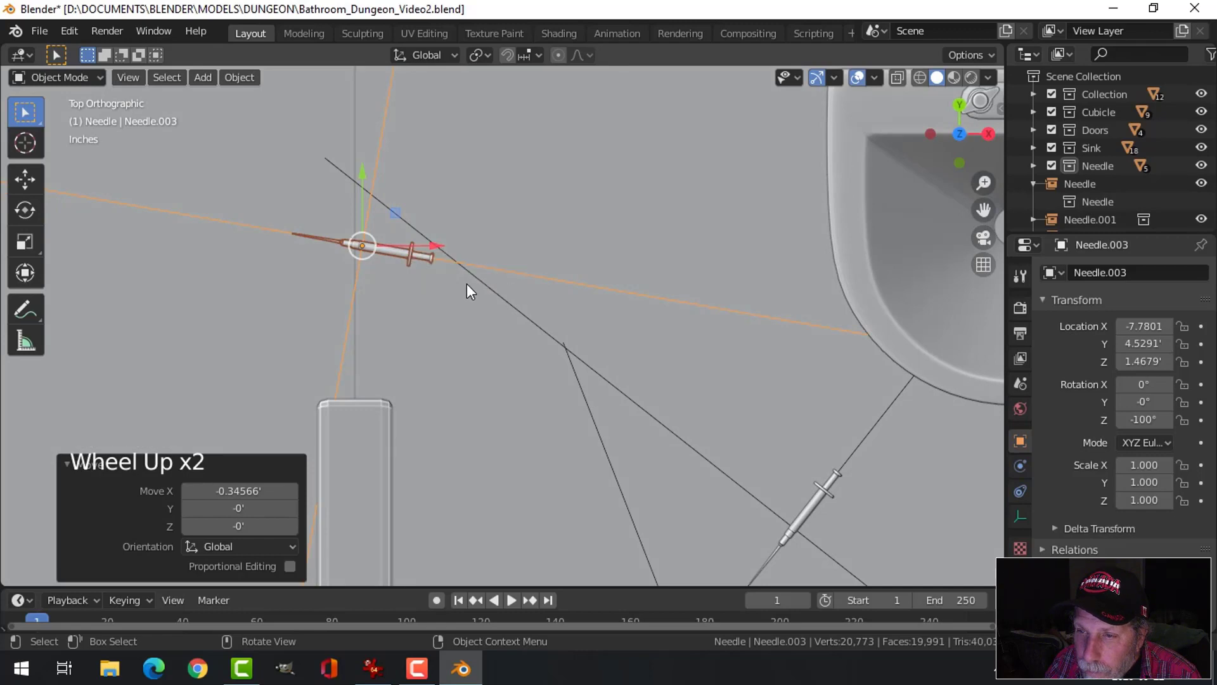
key("g")
left_click(501, 294)
middle_click_drag(501, 294, 830, 123)
Deselect the syringe copy and hide the viewport overlays to view the whole bathroom with doors, pillar and sinks.
key("alt+a")
scroll(558, 247, "down", 3)
left_click(859, 78)
middle_click_drag(628, 245, 585, 350)
scroll(612, 260, "down", 2)
scroll(612, 260, "down", 3)
scroll(517, 353, "up", 2)
scroll(514, 353, "down", 1)
scroll(586, 349, "down", 2)
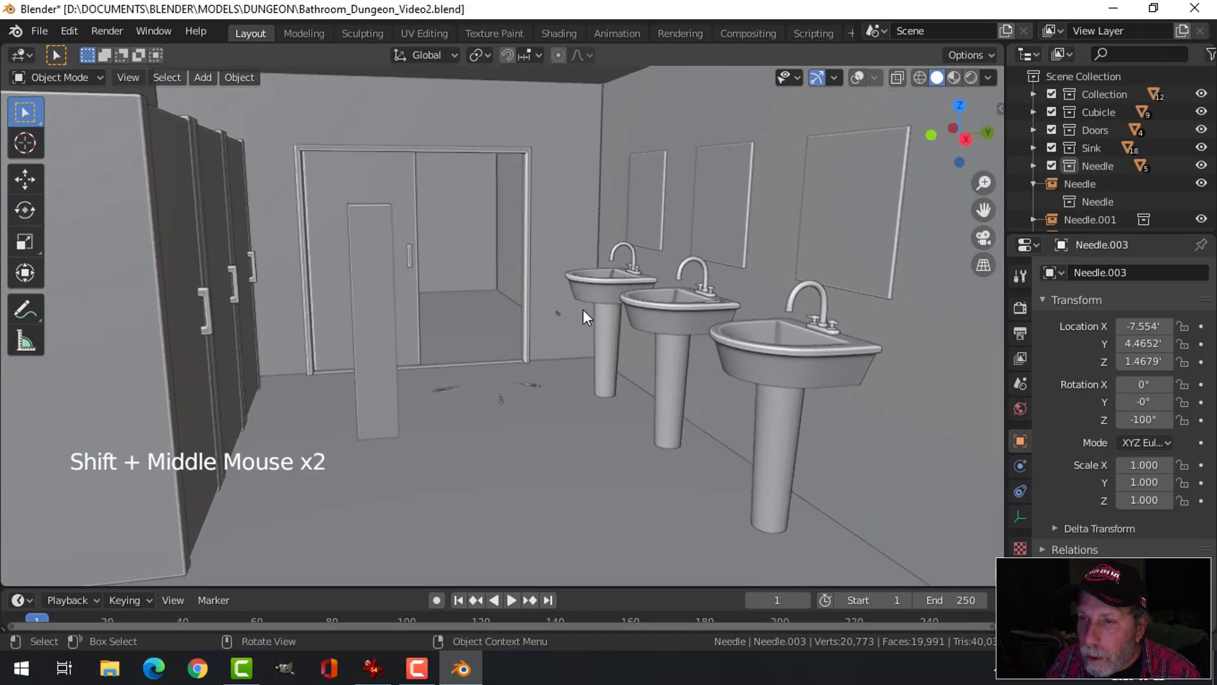
middle_click_drag(580, 307, 574, 306)
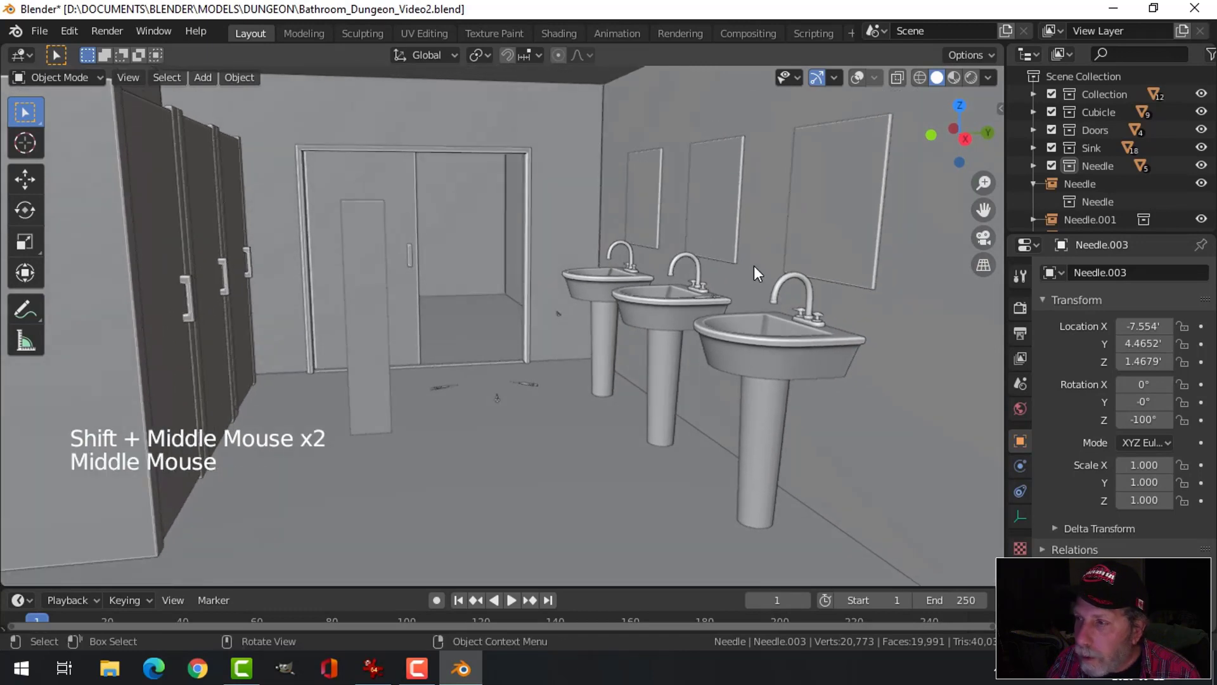
Switch the solid viewport lighting to MatCap and choose the multicoloured pink, blue and purple normal-style matcap.
left_click(989, 78)
left_click(958, 164)
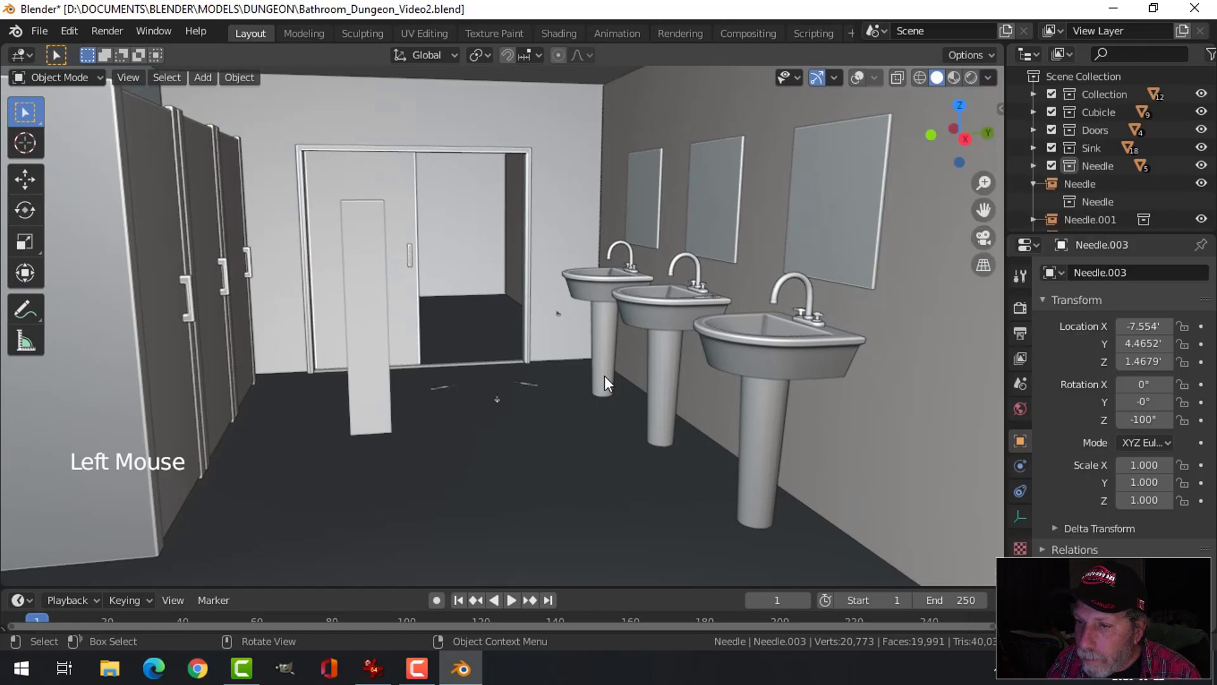
left_click(988, 76)
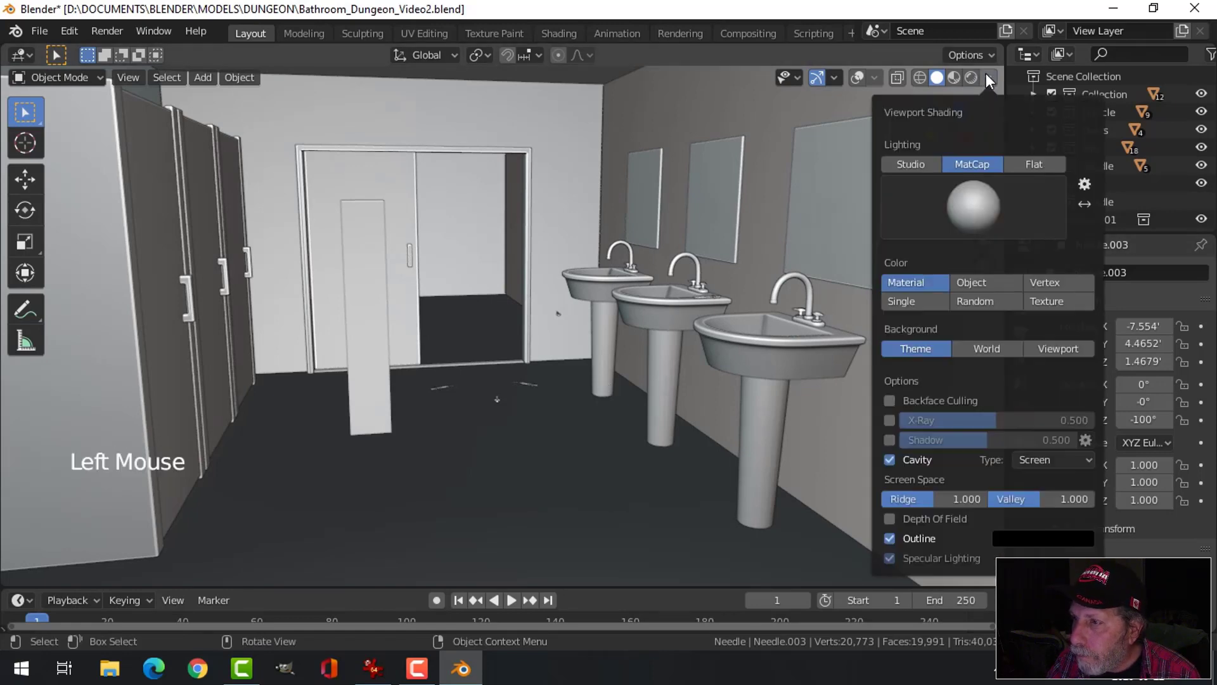
left_click(967, 208)
left_click(1047, 275)
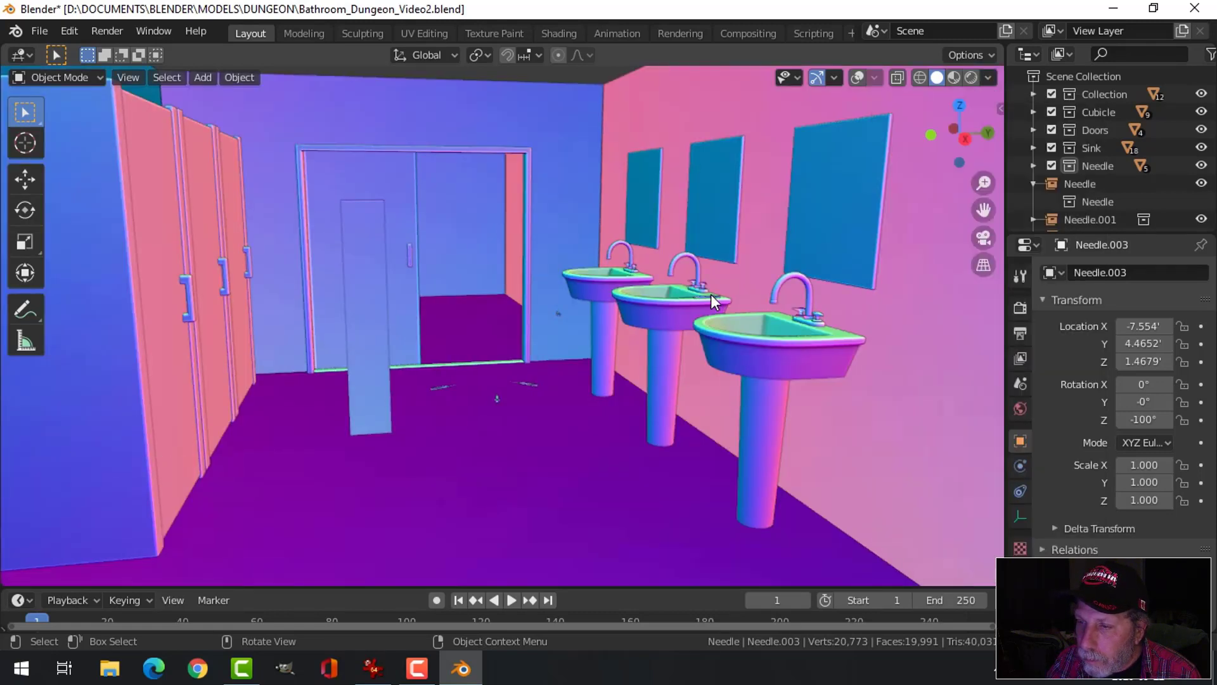
Look over the sinks and floor syringes from closer up and save the Bathroom_Dungeon_Video2.blend file.
mouse_move(596, 348)
middle_mouse_down()
mouse_move(585, 367)
mouse_move(585, 351)
mouse_move(595, 363)
middle_mouse_up()
scroll(602, 364, "up", 1)
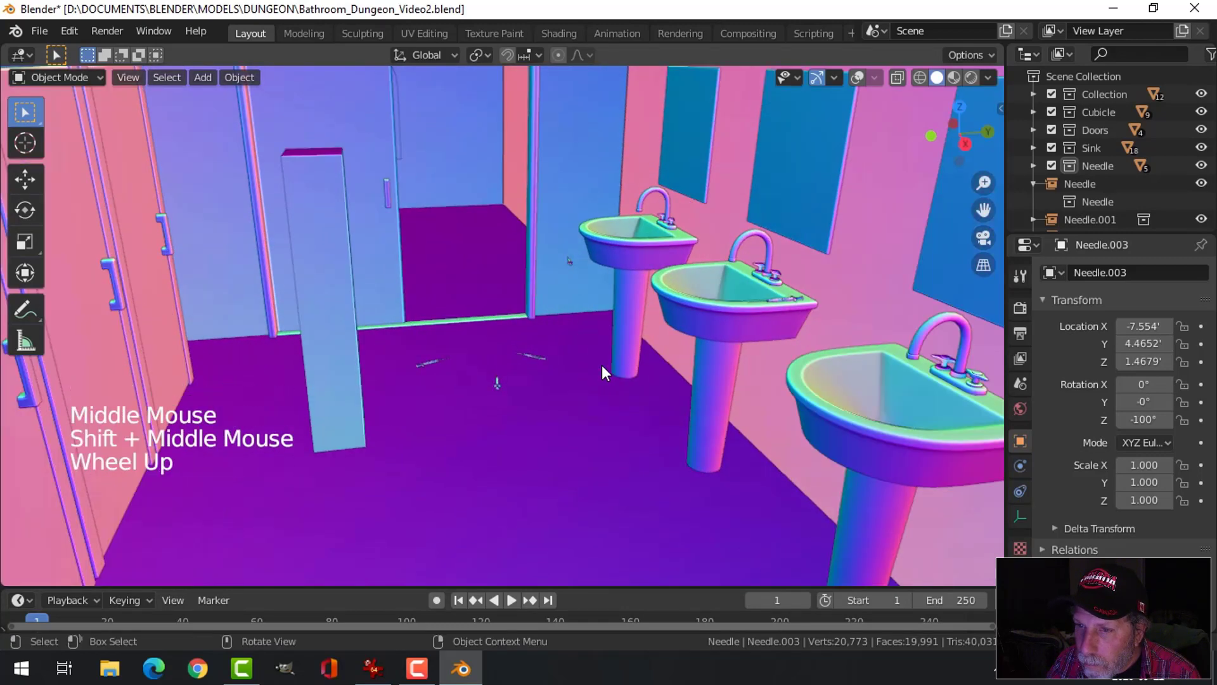
middle_click_drag(606, 361, 608, 349)
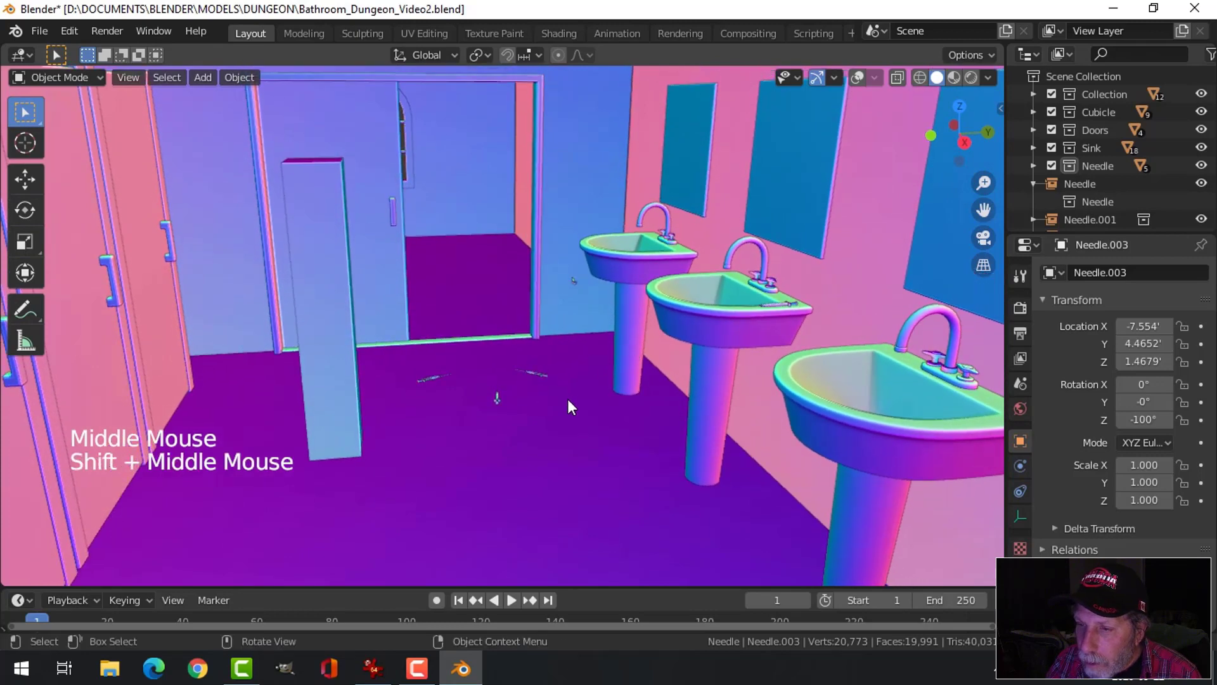
key("ctrl+s")
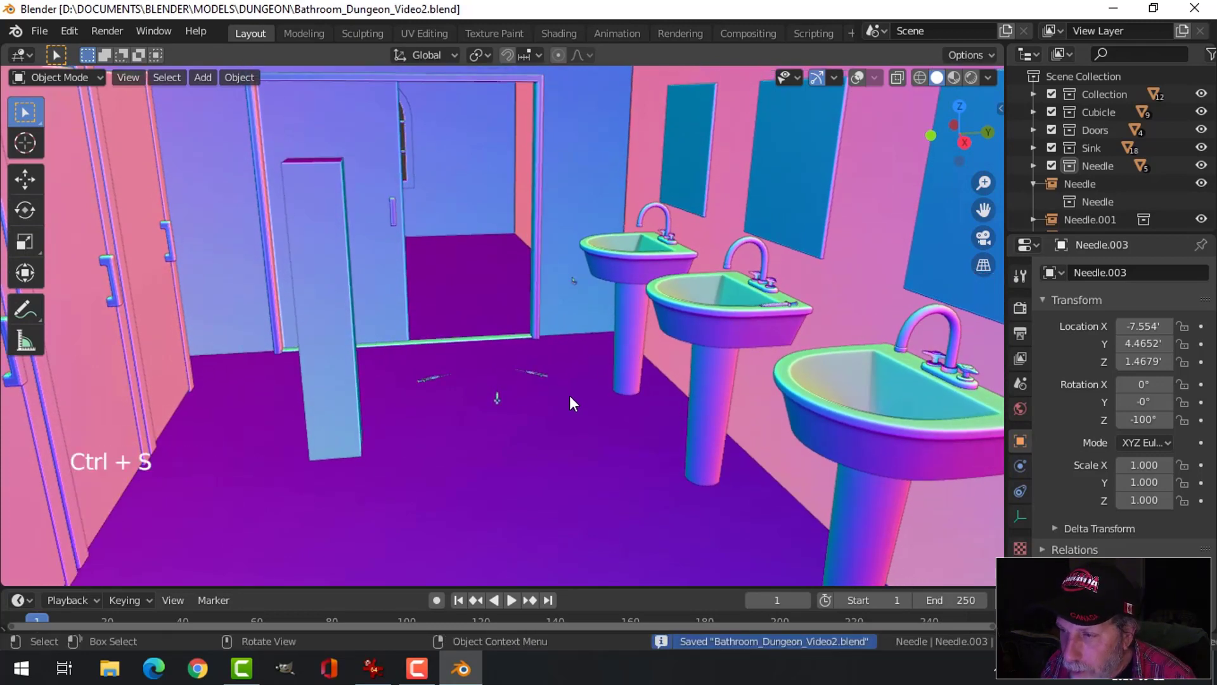
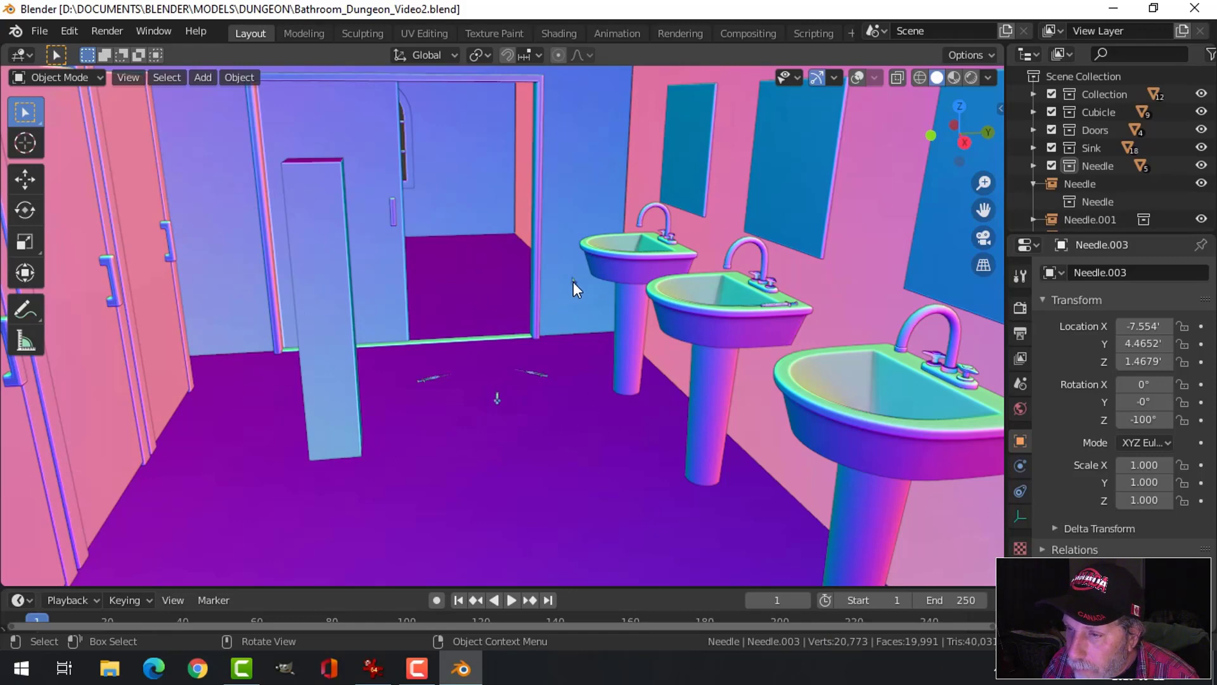
Rotate the raised syringe copy beside the far sink about -101.7° in the current view, and deselect it.
left_click(574, 282)
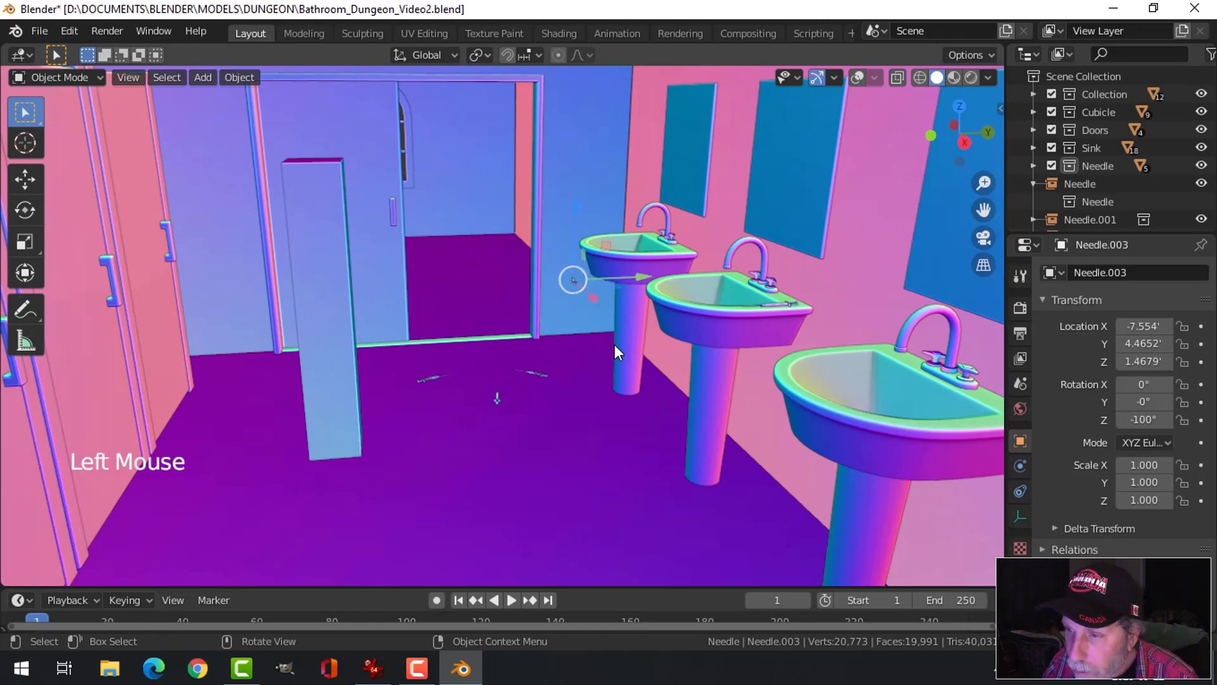
key("r")
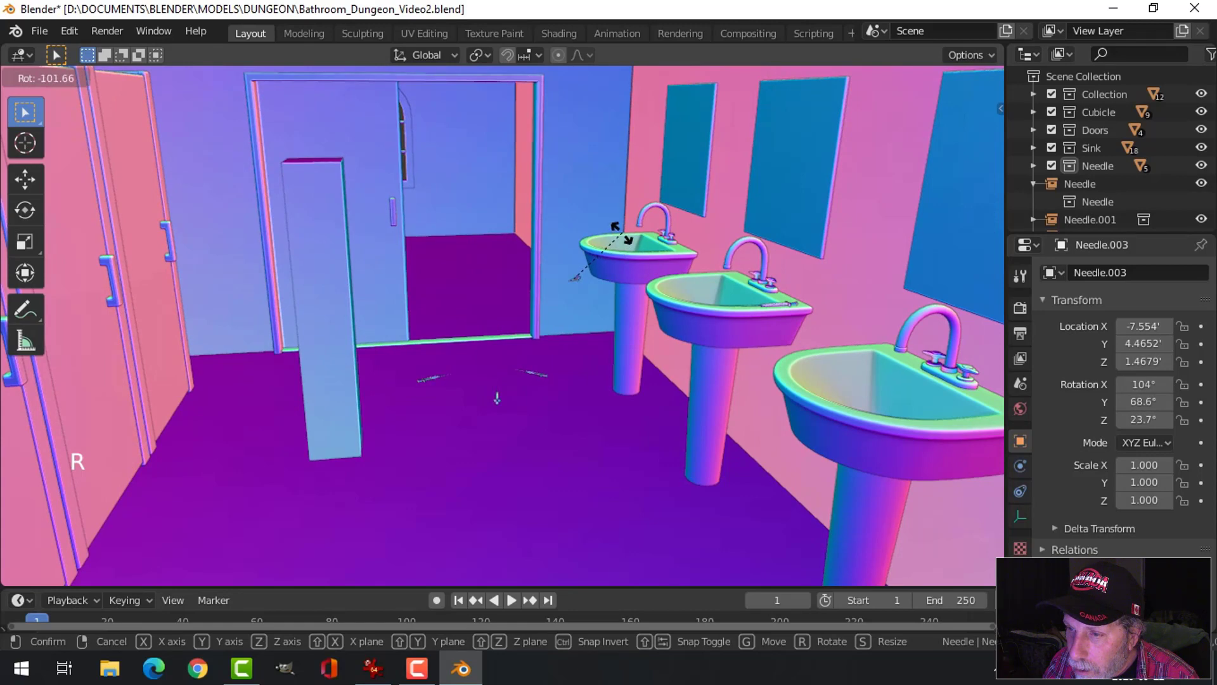
left_click(620, 234)
key("alt+a")
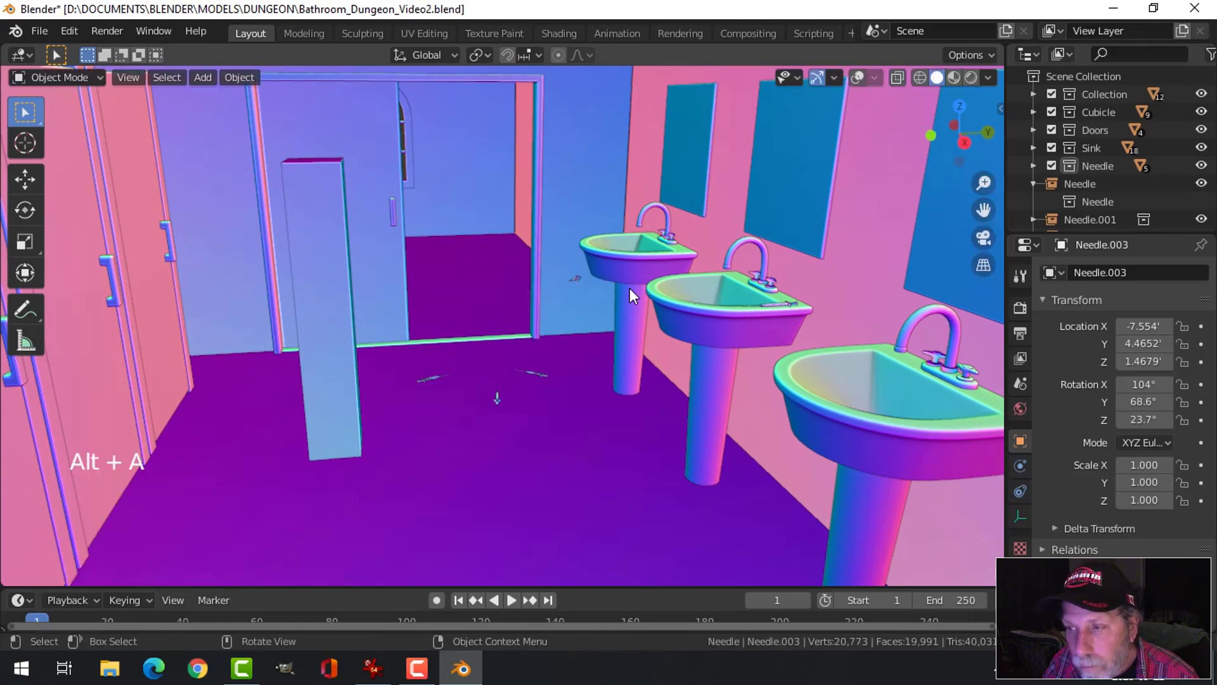